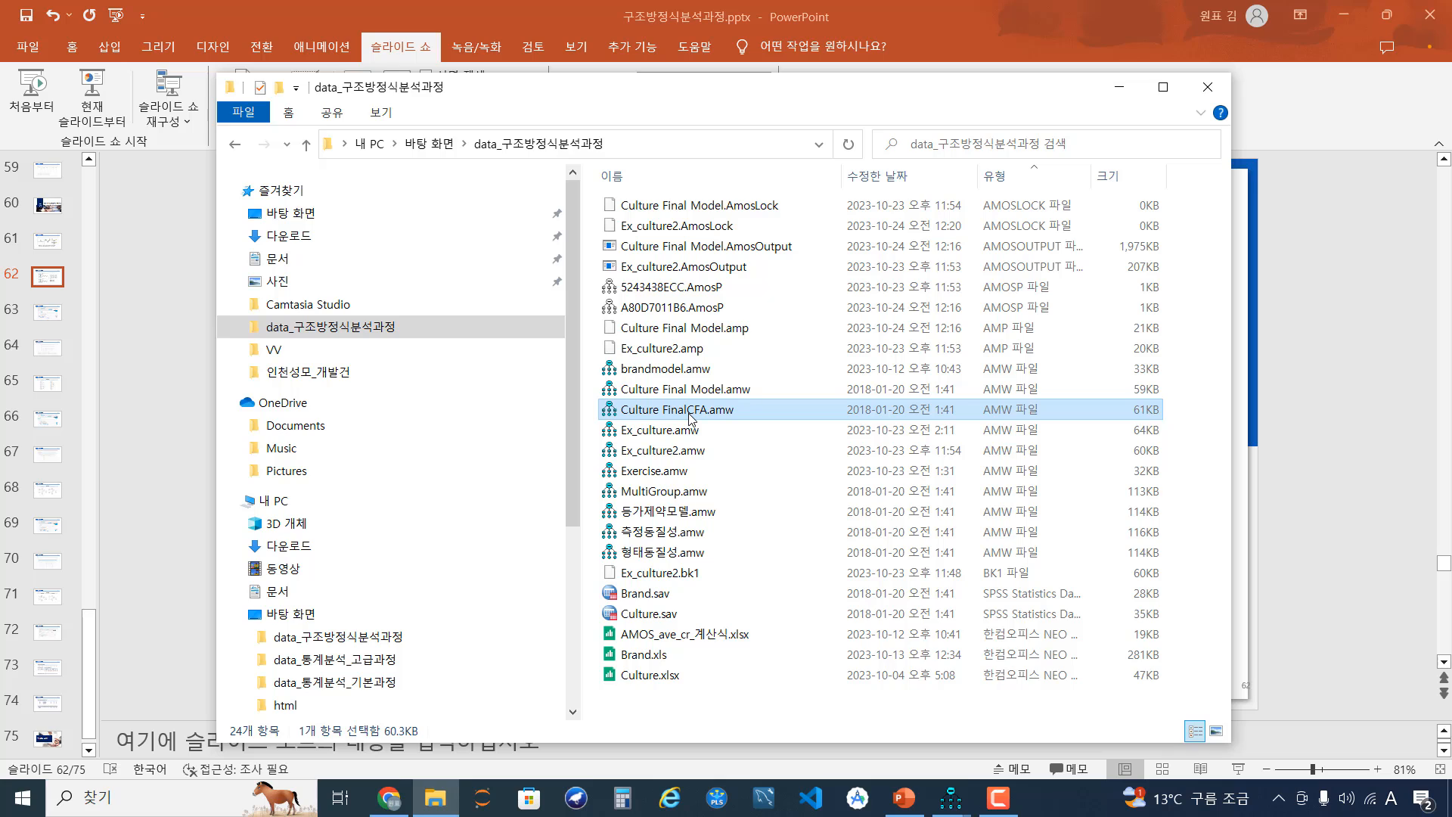
# Open the Culture FinalCFA.amw model and the Culture.sav data file from the data_구조방정식분석과정 folder.
pyautogui.doubleClick(689, 414)
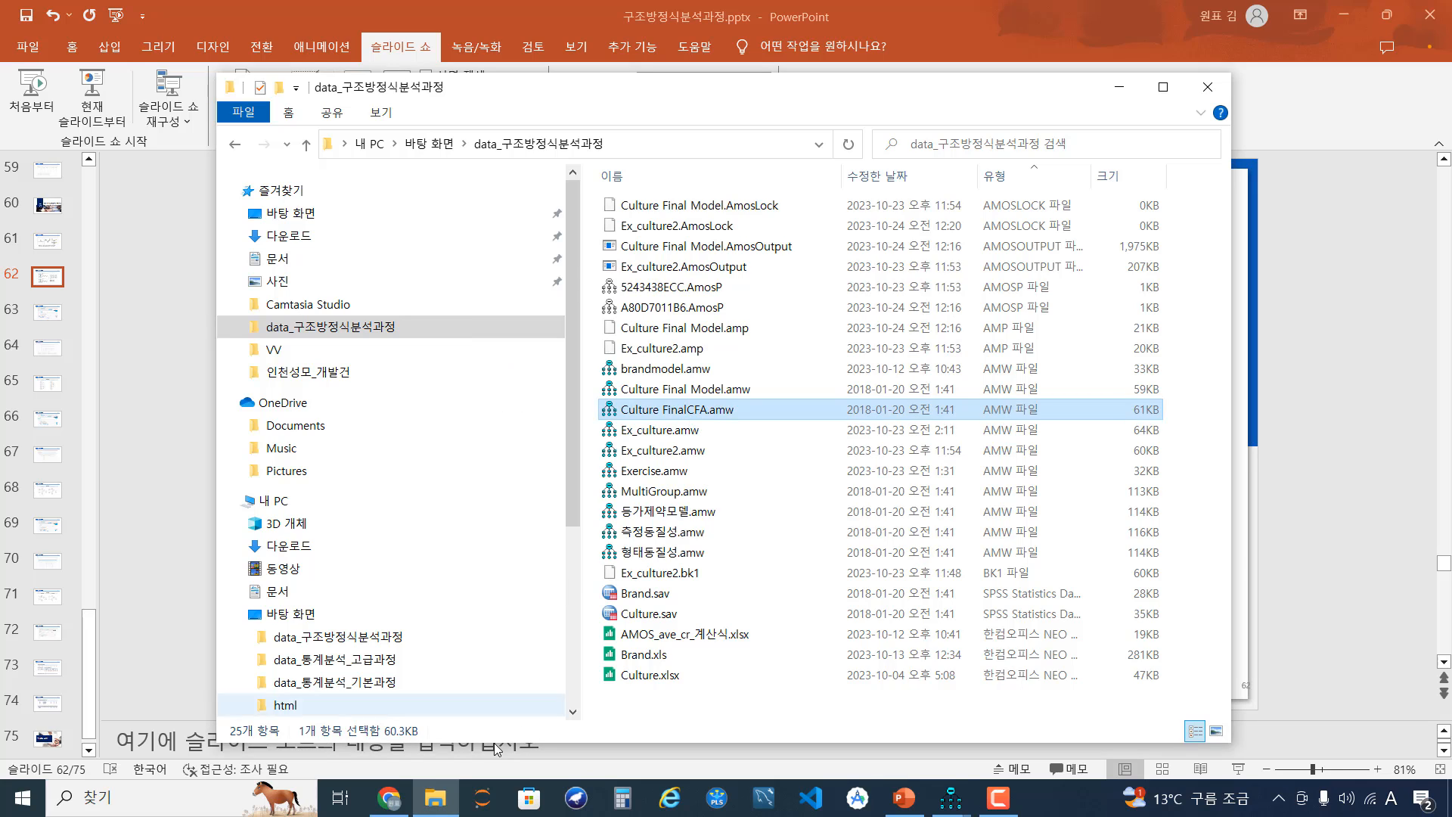
pyautogui.moveTo(436, 805)
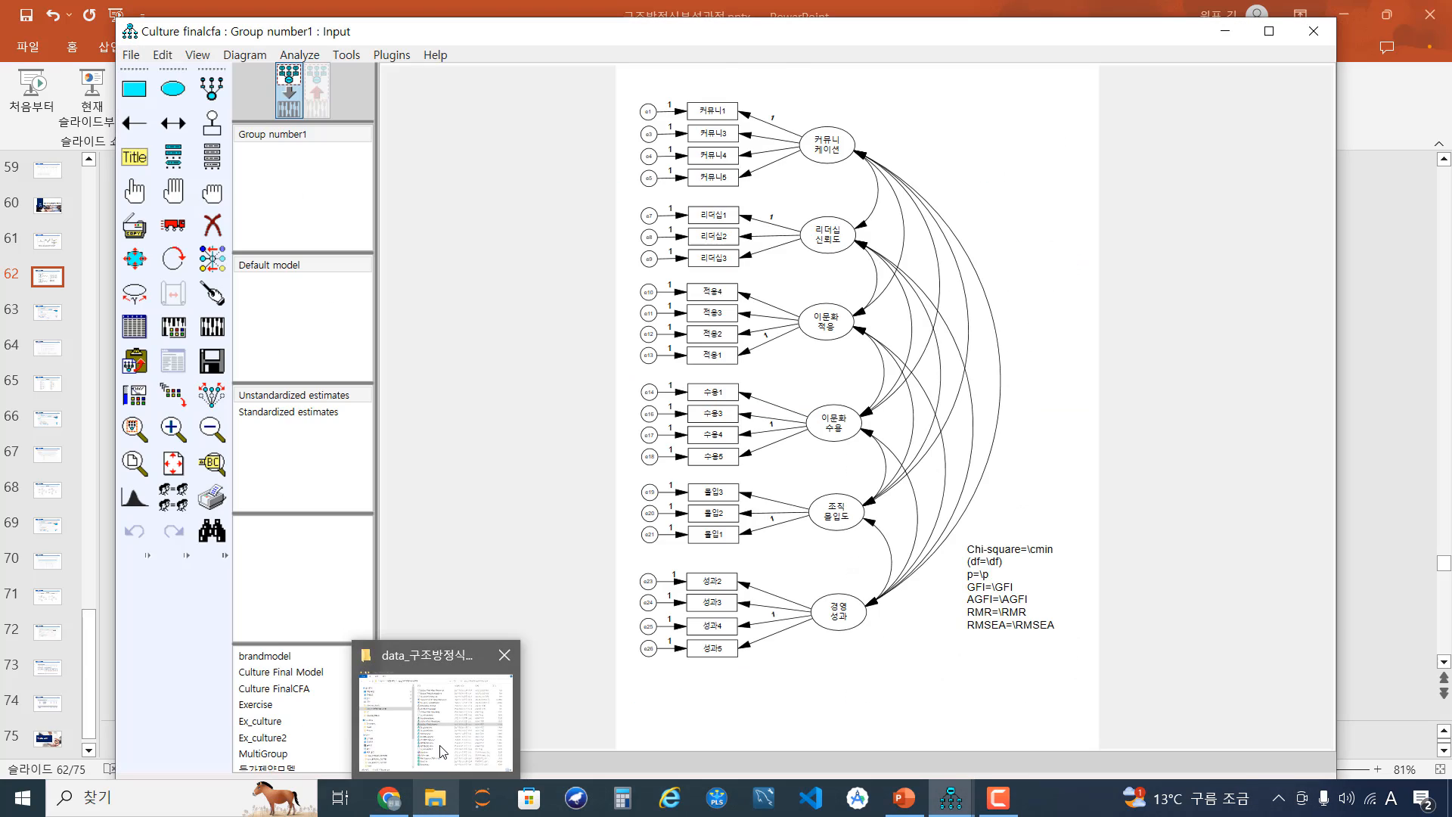
pyautogui.click(443, 751)
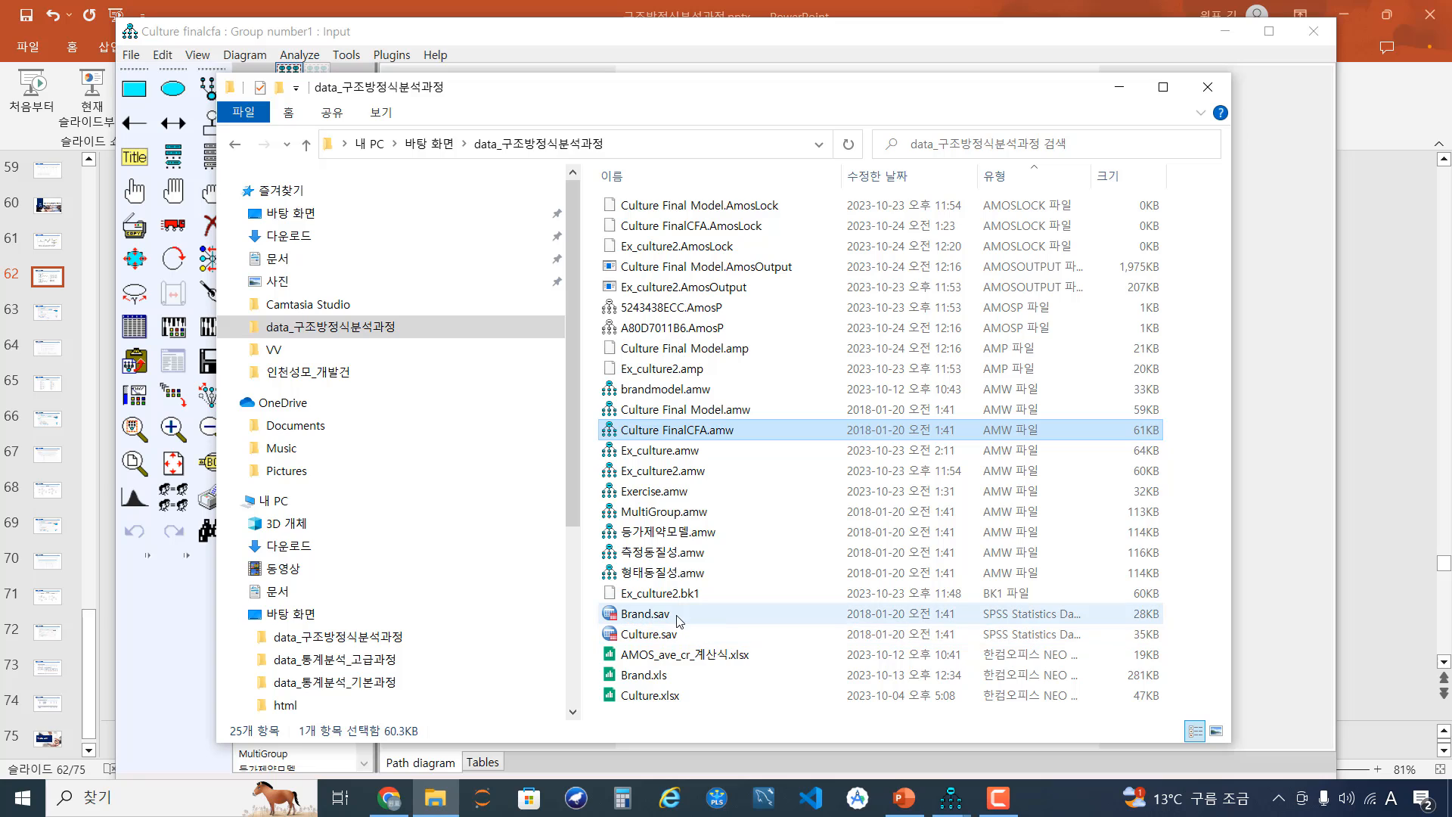
pyautogui.click(656, 637)
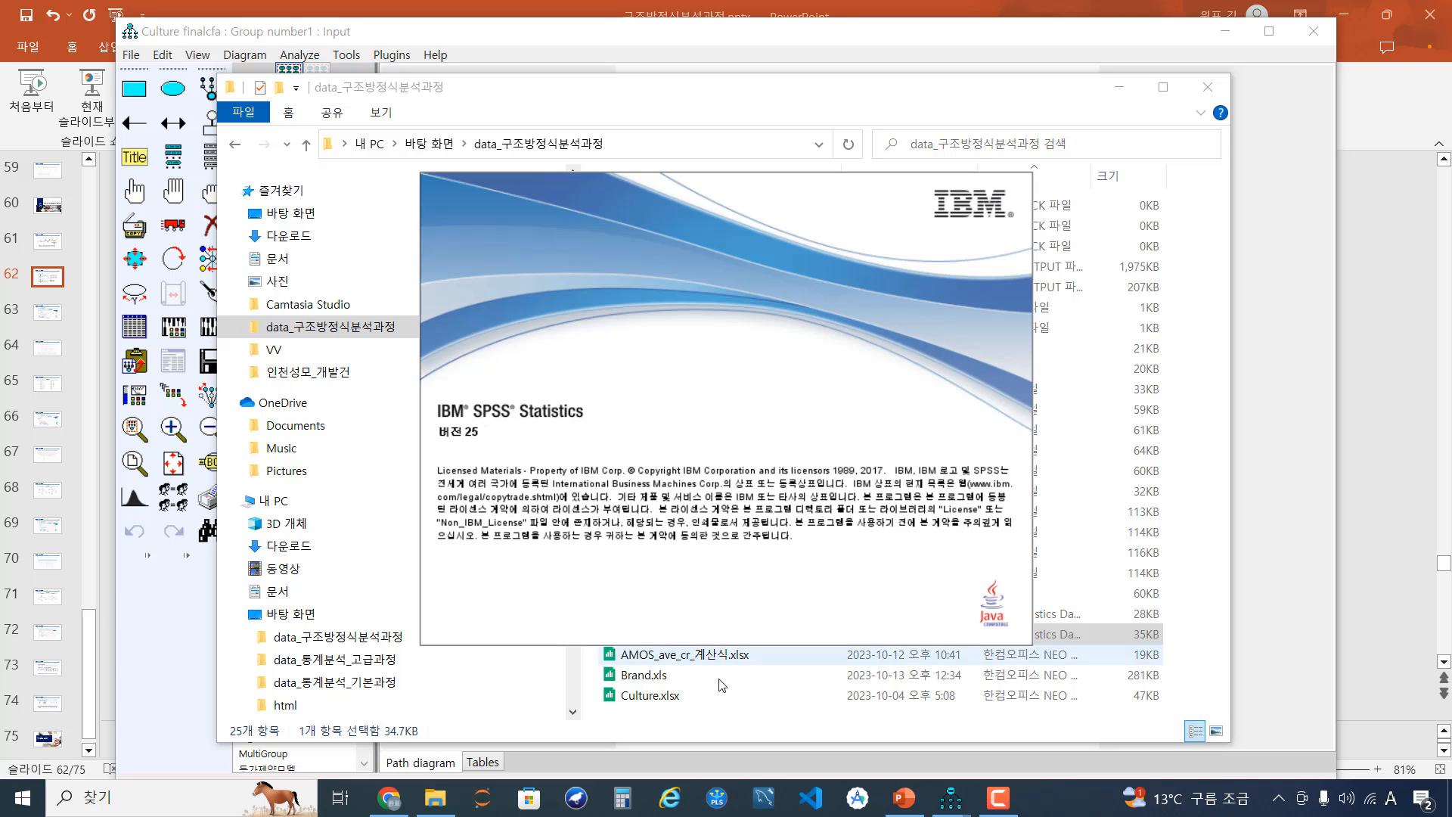
# Close the Ex_culture2 and Culture final model diagrams in Amos without saving their changes.
pyautogui.moveTo(943, 810)
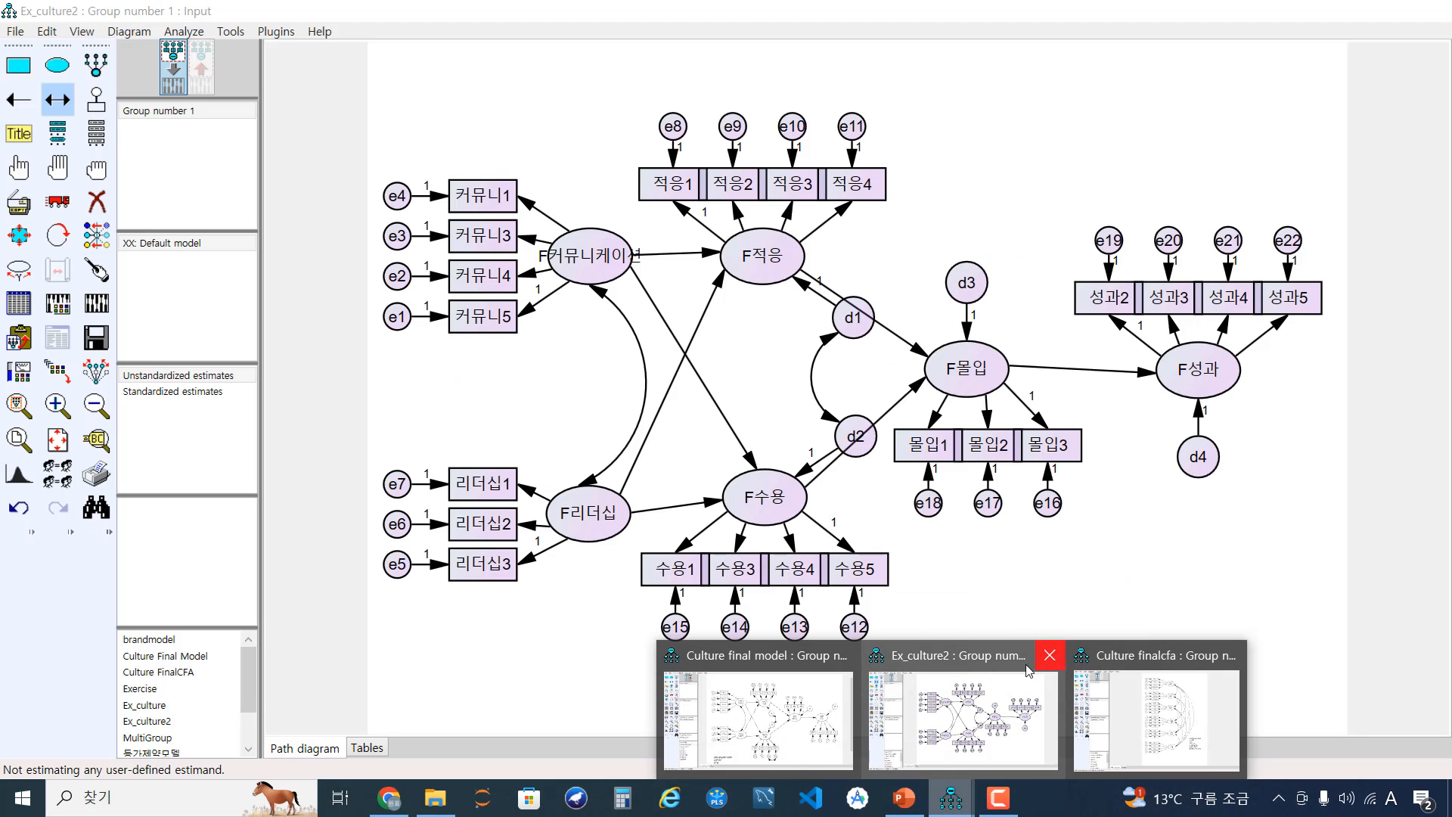
pyautogui.click(959, 717)
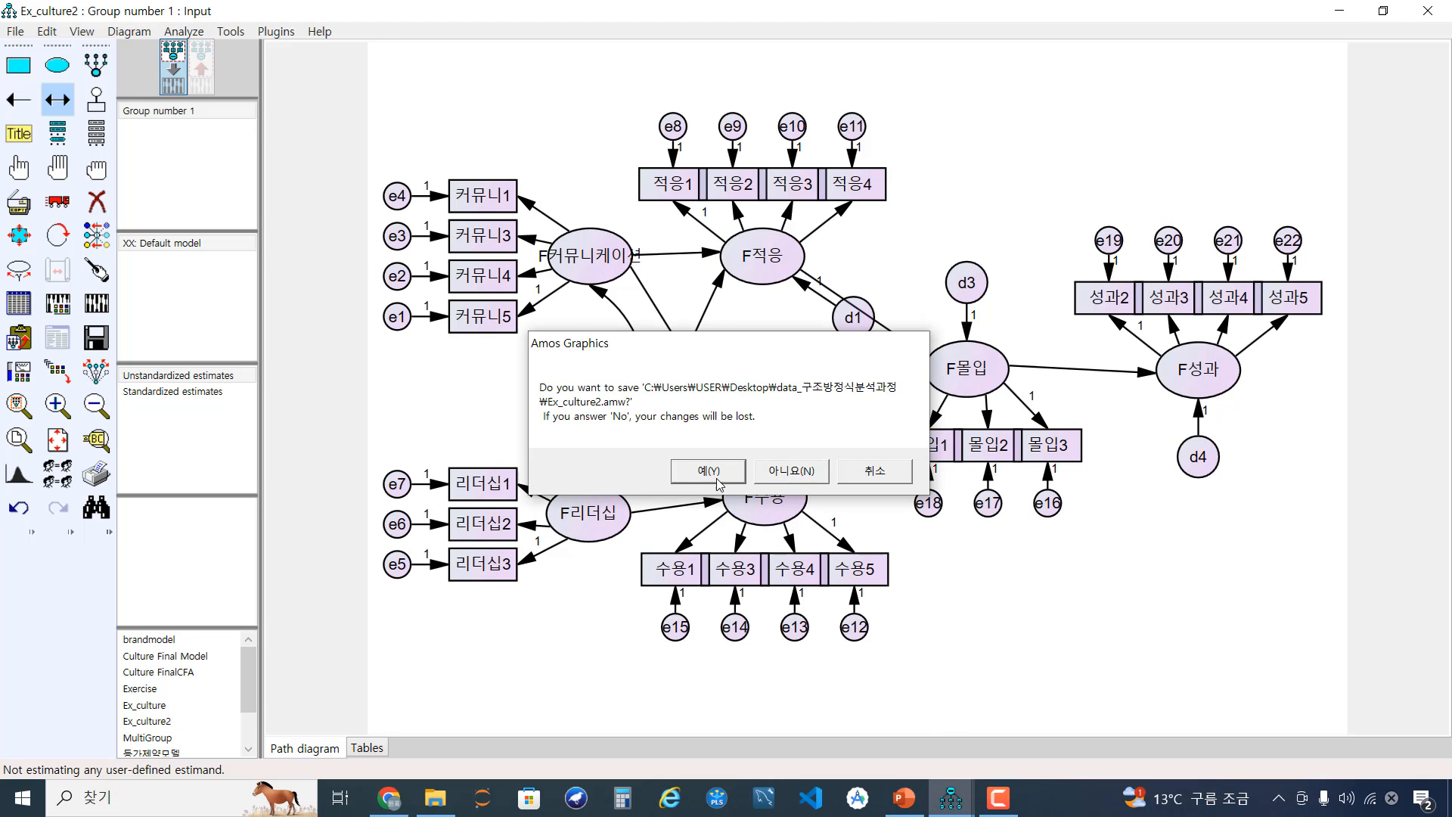
pyautogui.click(787, 470)
pyautogui.moveTo(951, 796)
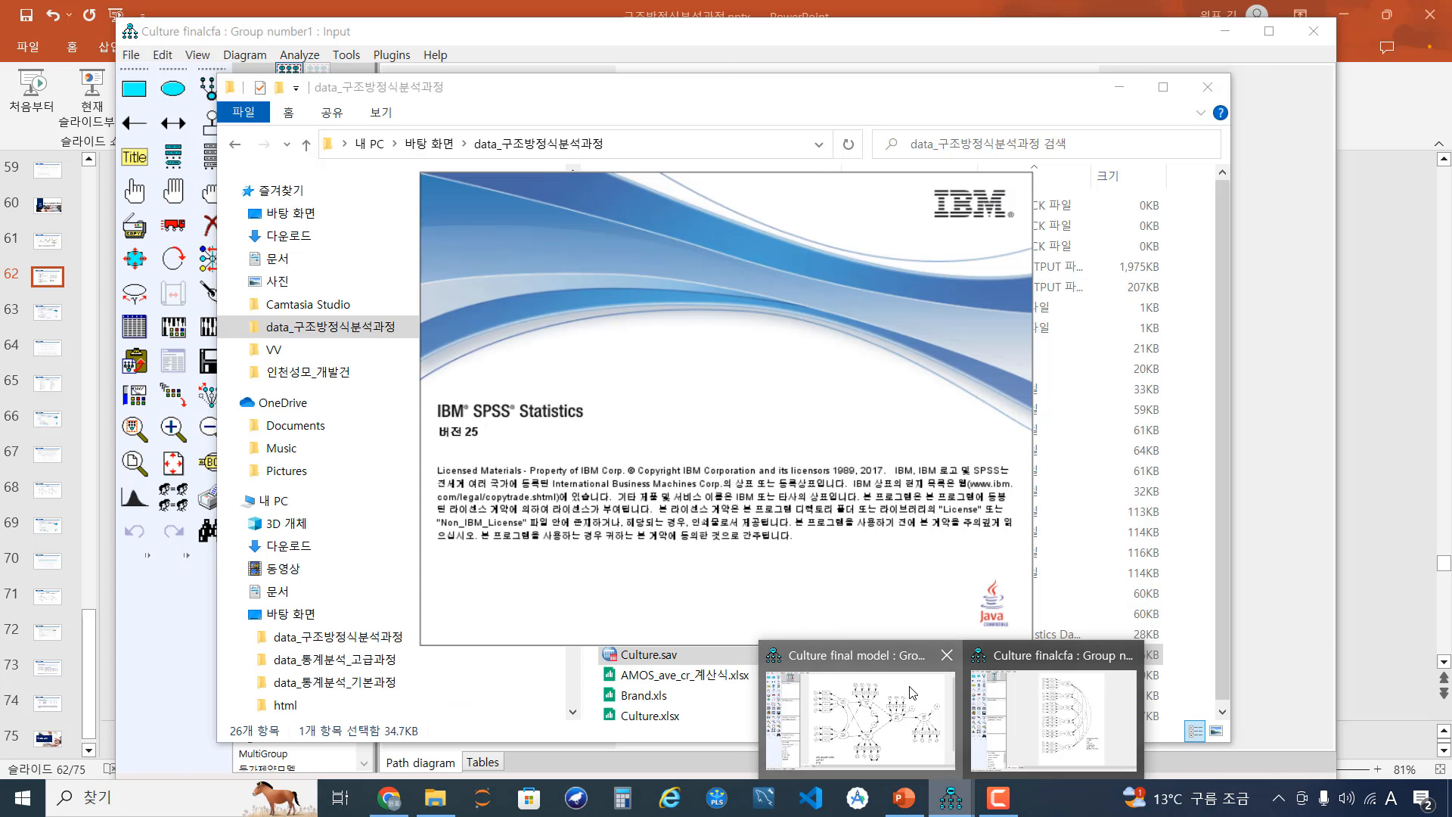
pyautogui.click(944, 693)
pyautogui.click(768, 471)
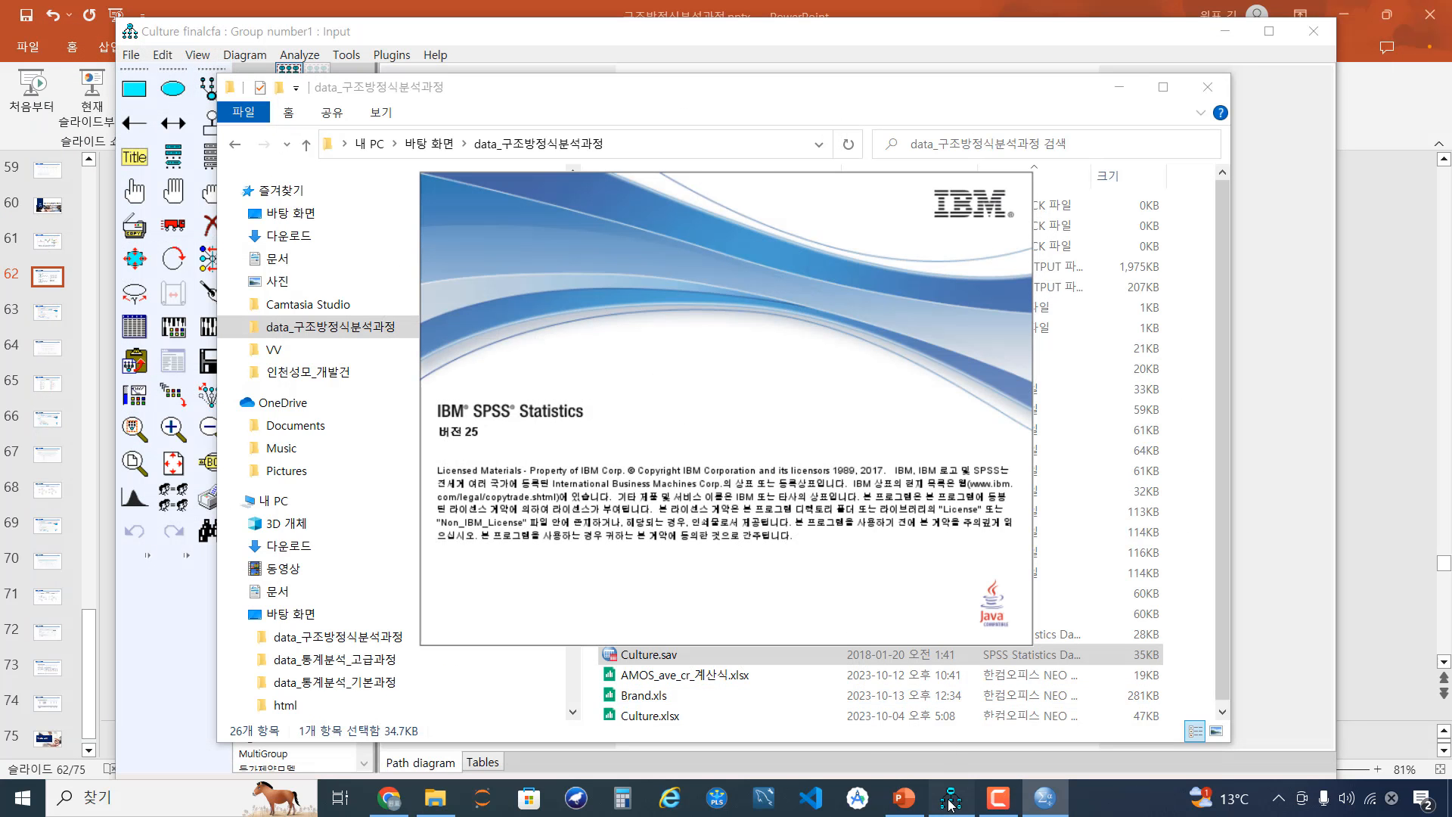
# Bring the Culture finalcfa model forward in Amos, maximize its window, and examine the path diagram from its first factor.
pyautogui.click(952, 798)
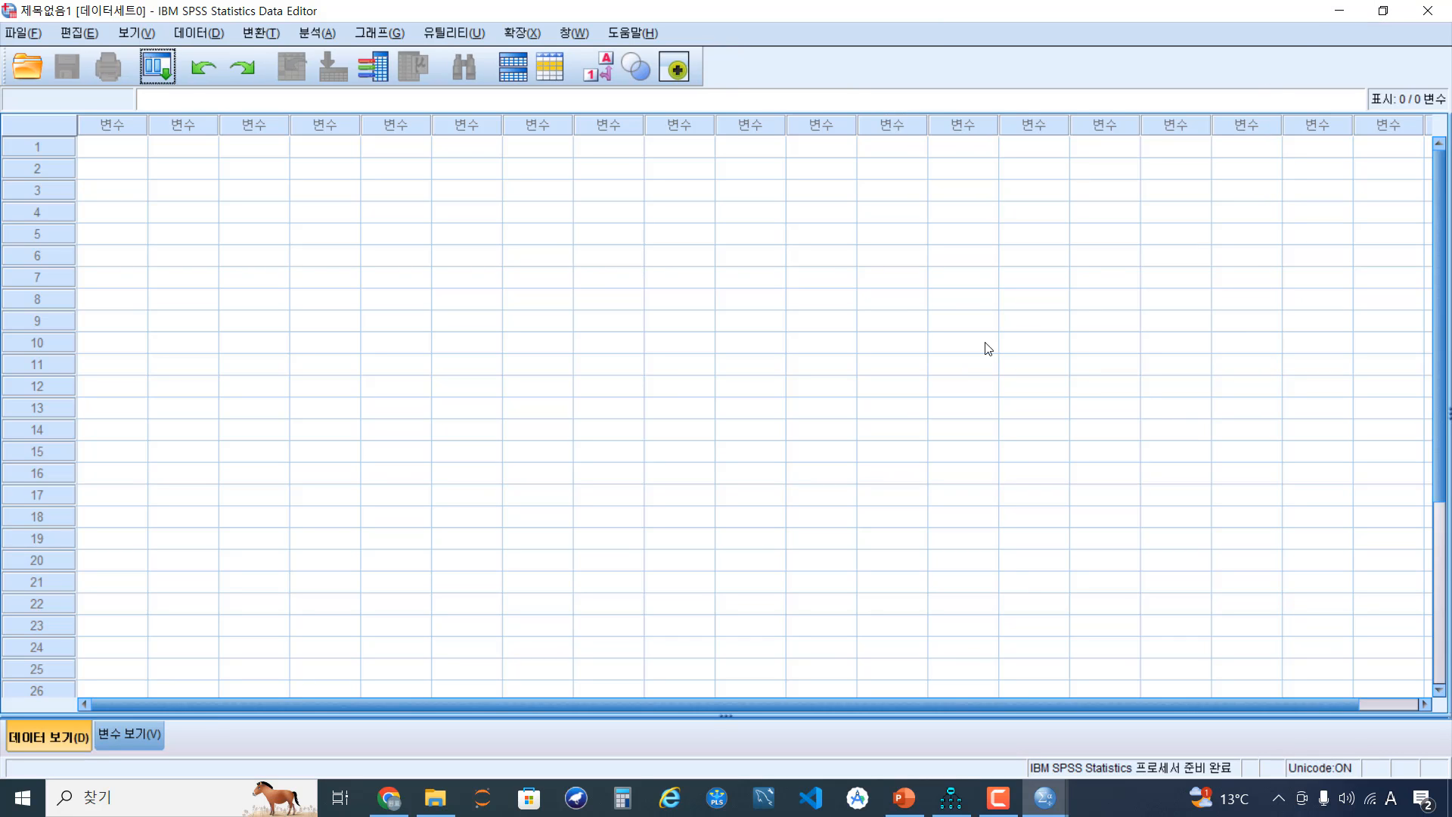
pyautogui.click(951, 798)
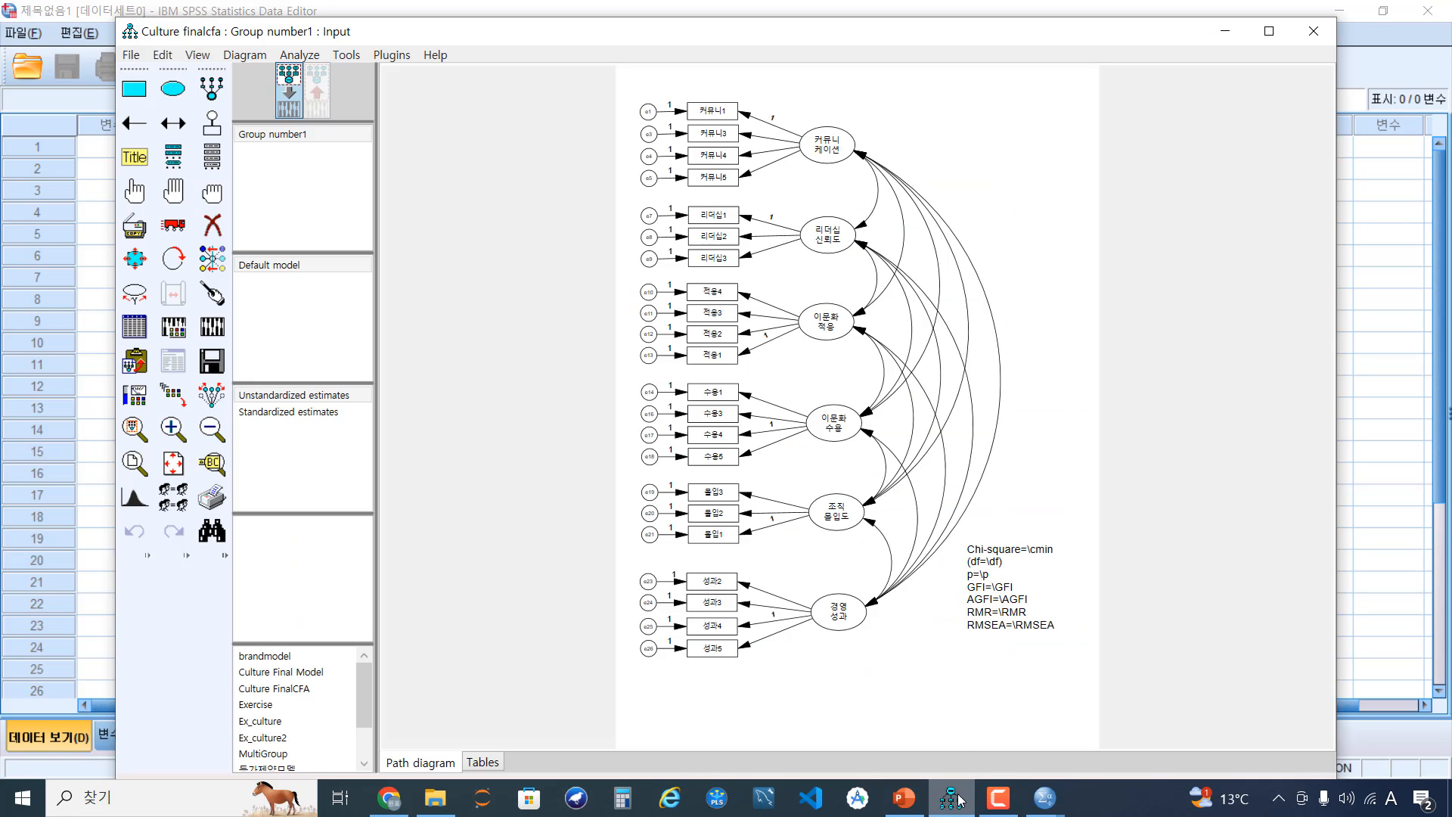
pyautogui.click(1268, 33)
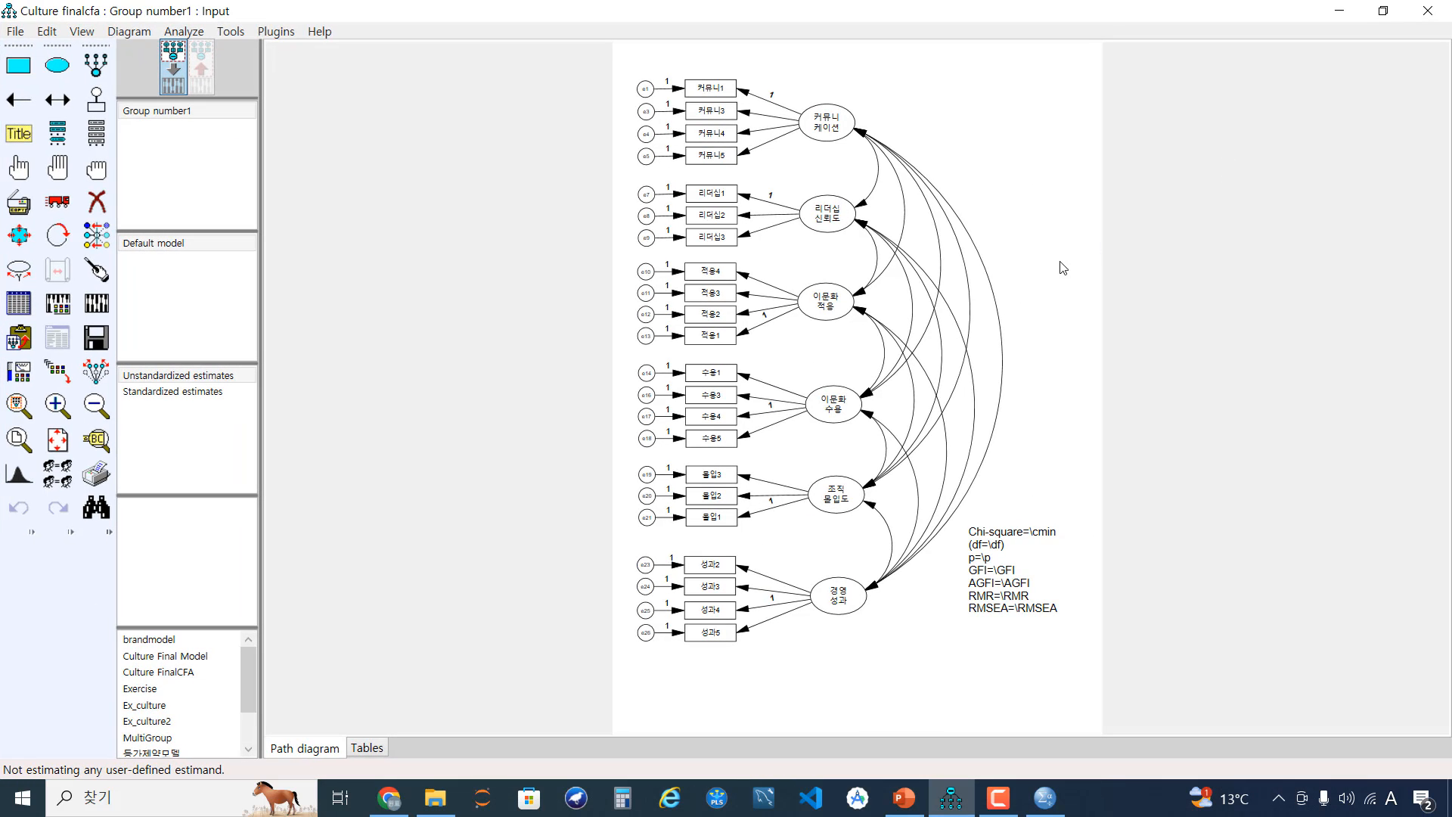
pyautogui.scroll(5, 1062, 268)
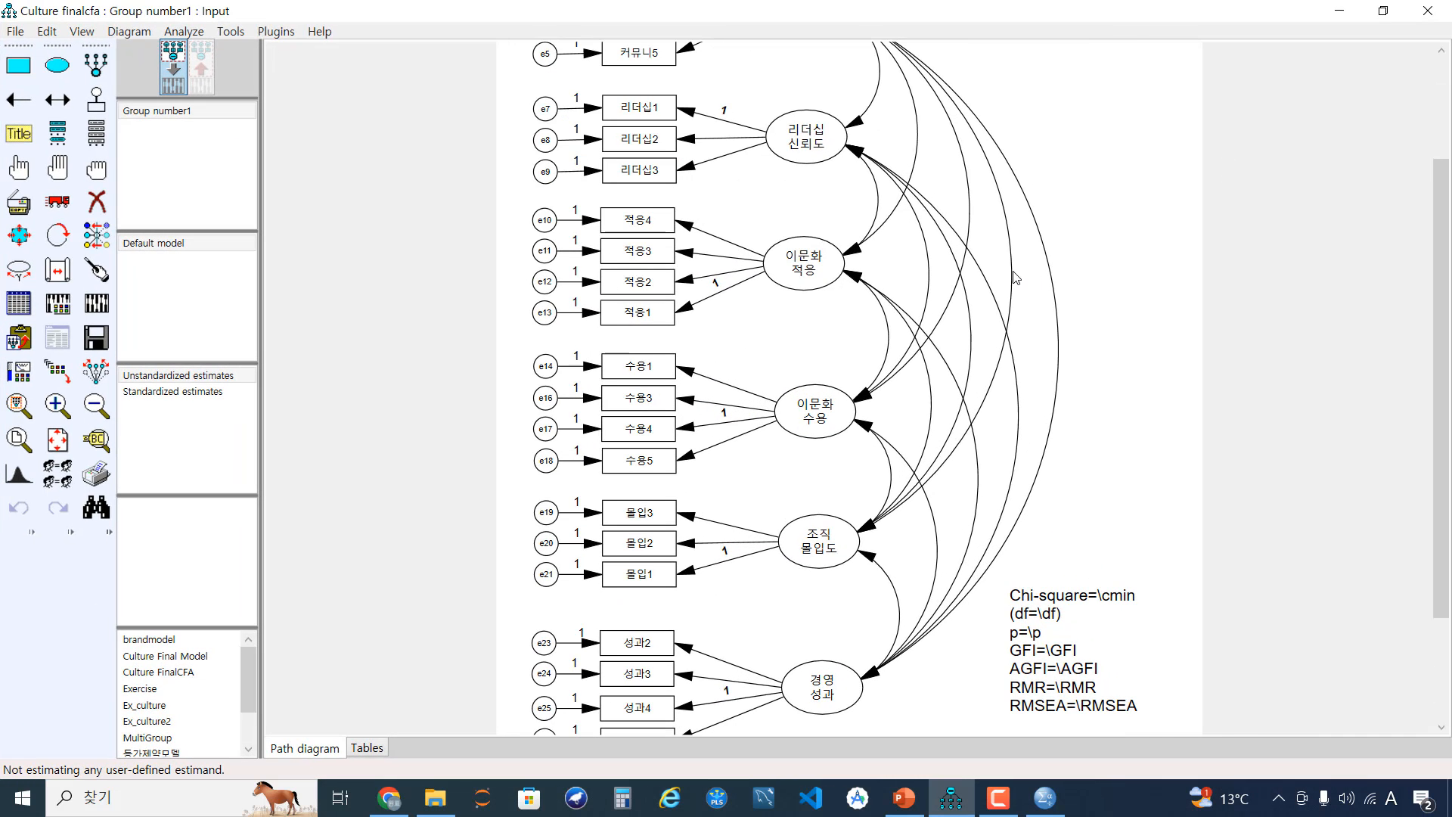
pyautogui.scroll(2, 1016, 277)
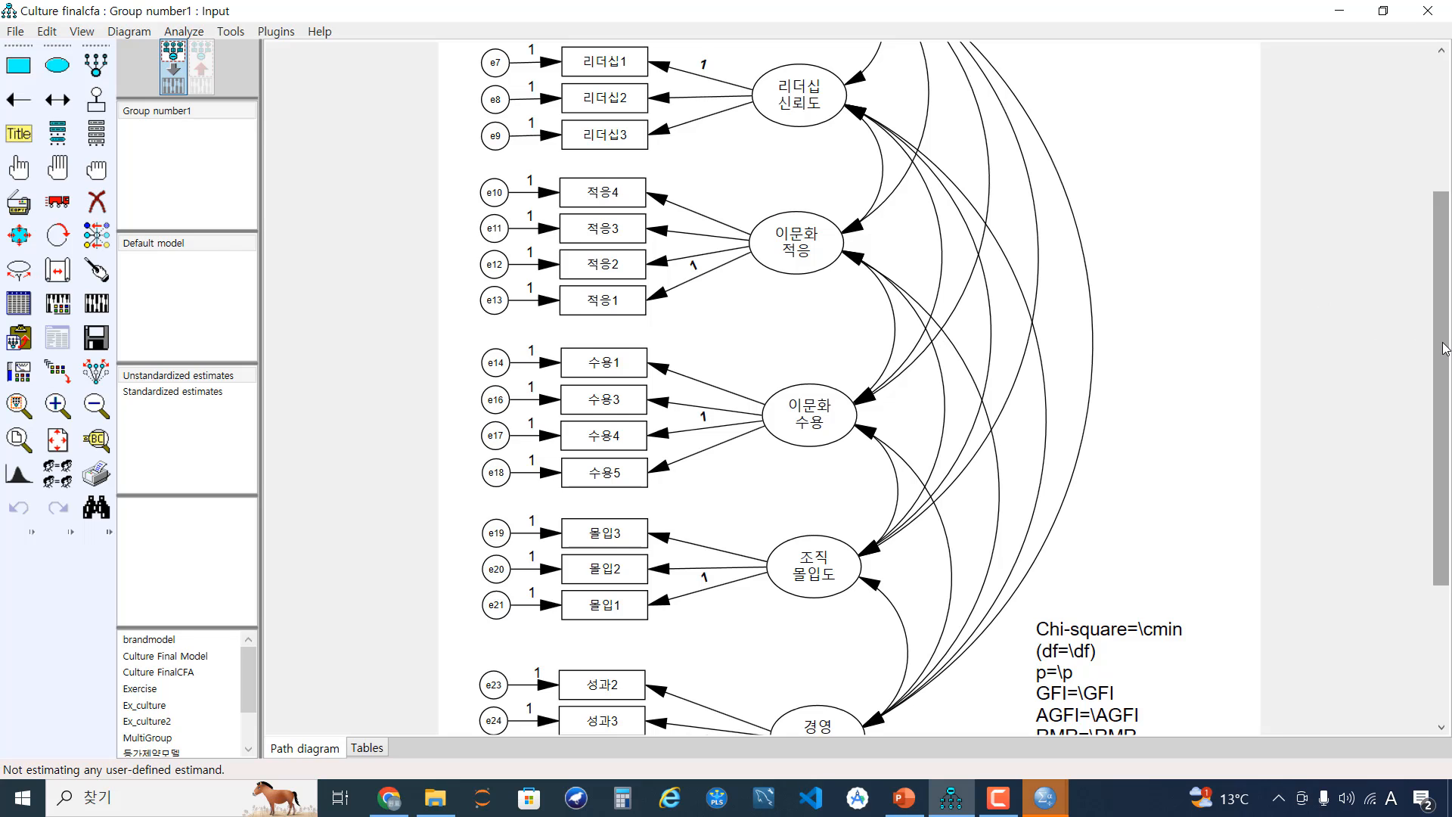
pyautogui.moveTo(1445, 348); pyautogui.dragTo(1442, 191)
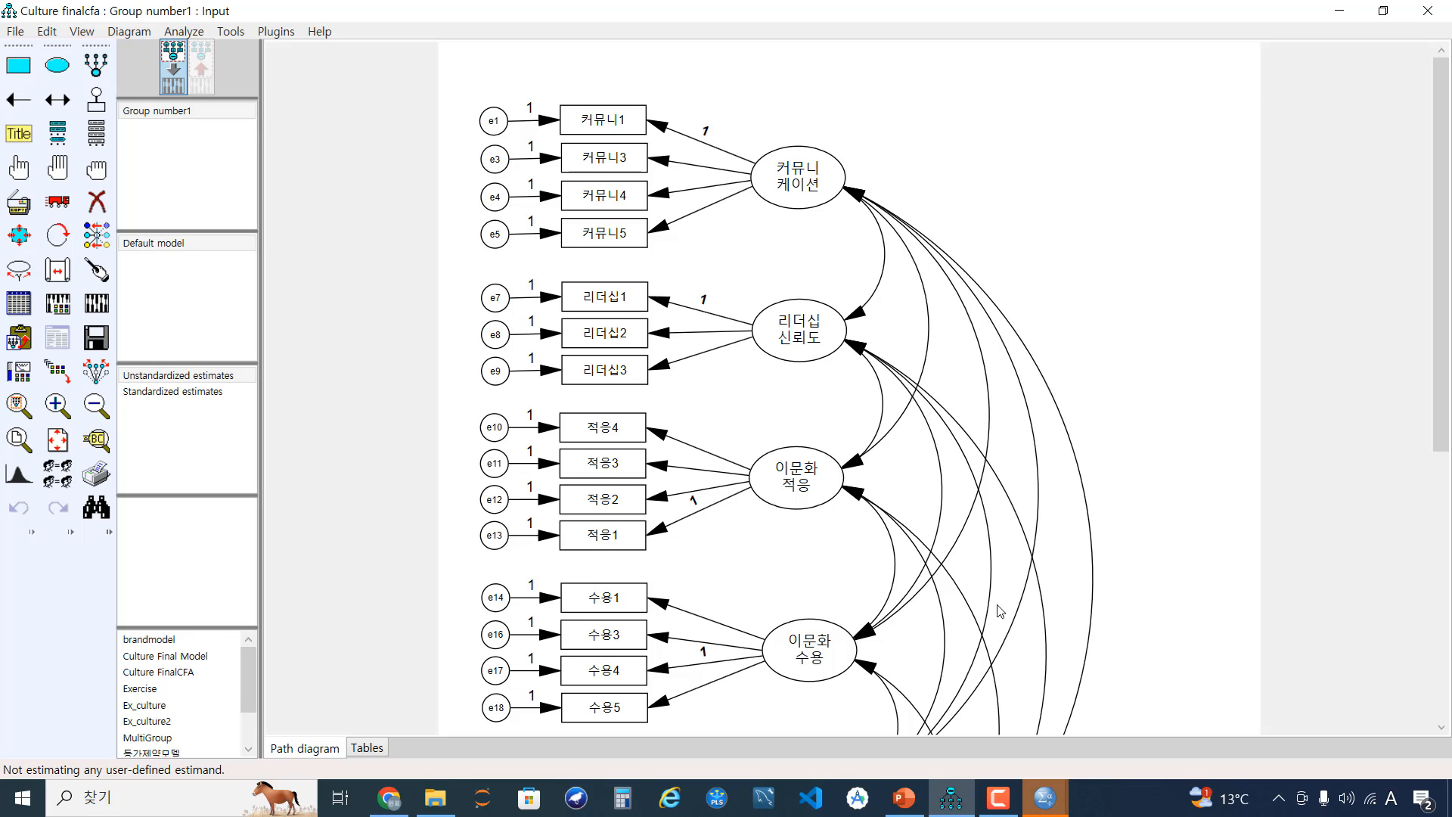
# Switch to the Culture.sav dataset in SPSS and check the value labels of the 두업종 variable.
pyautogui.click(1043, 797)
pyautogui.click(1083, 725)
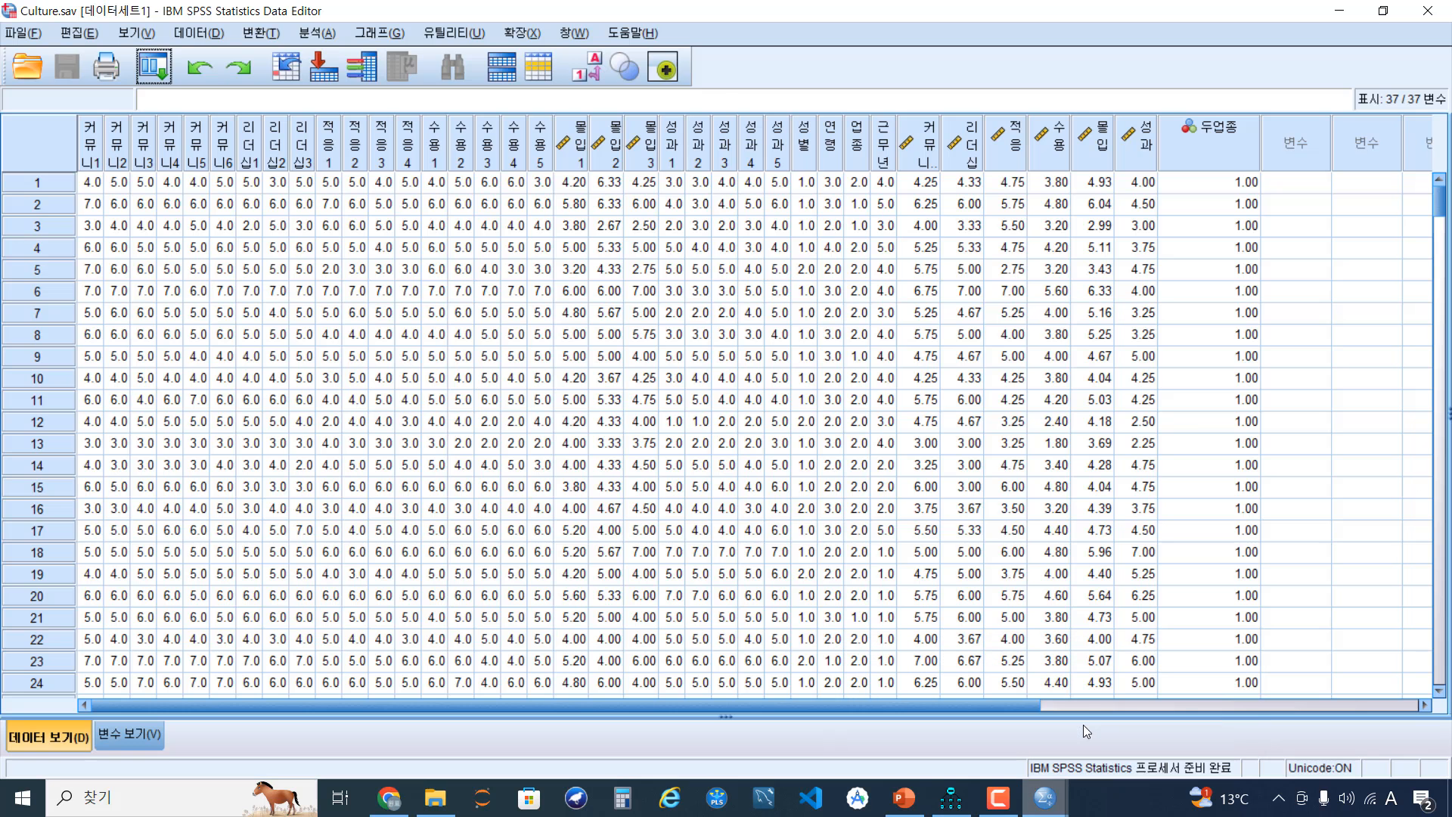
pyautogui.click(1225, 153)
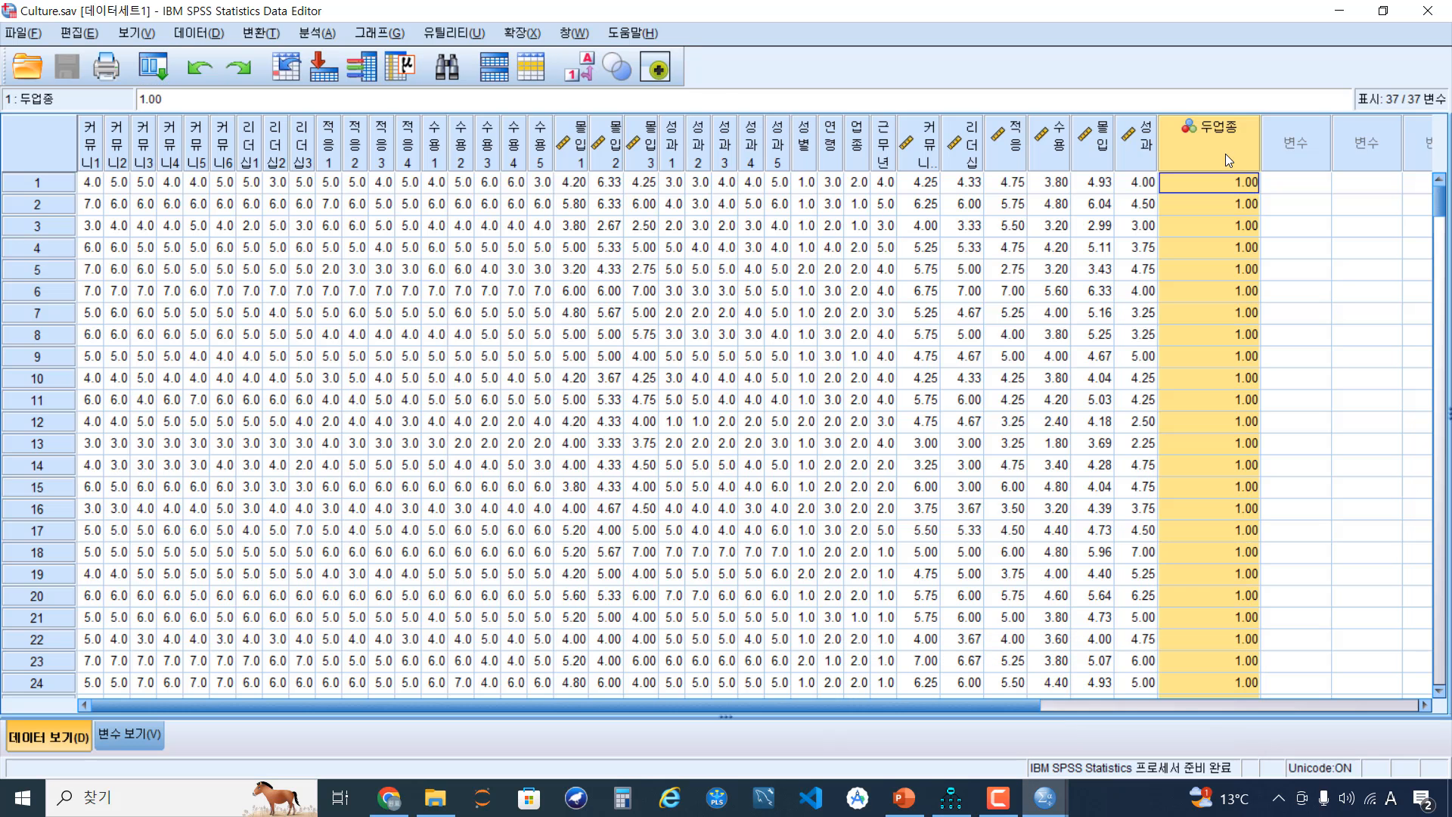
pyautogui.click(134, 734)
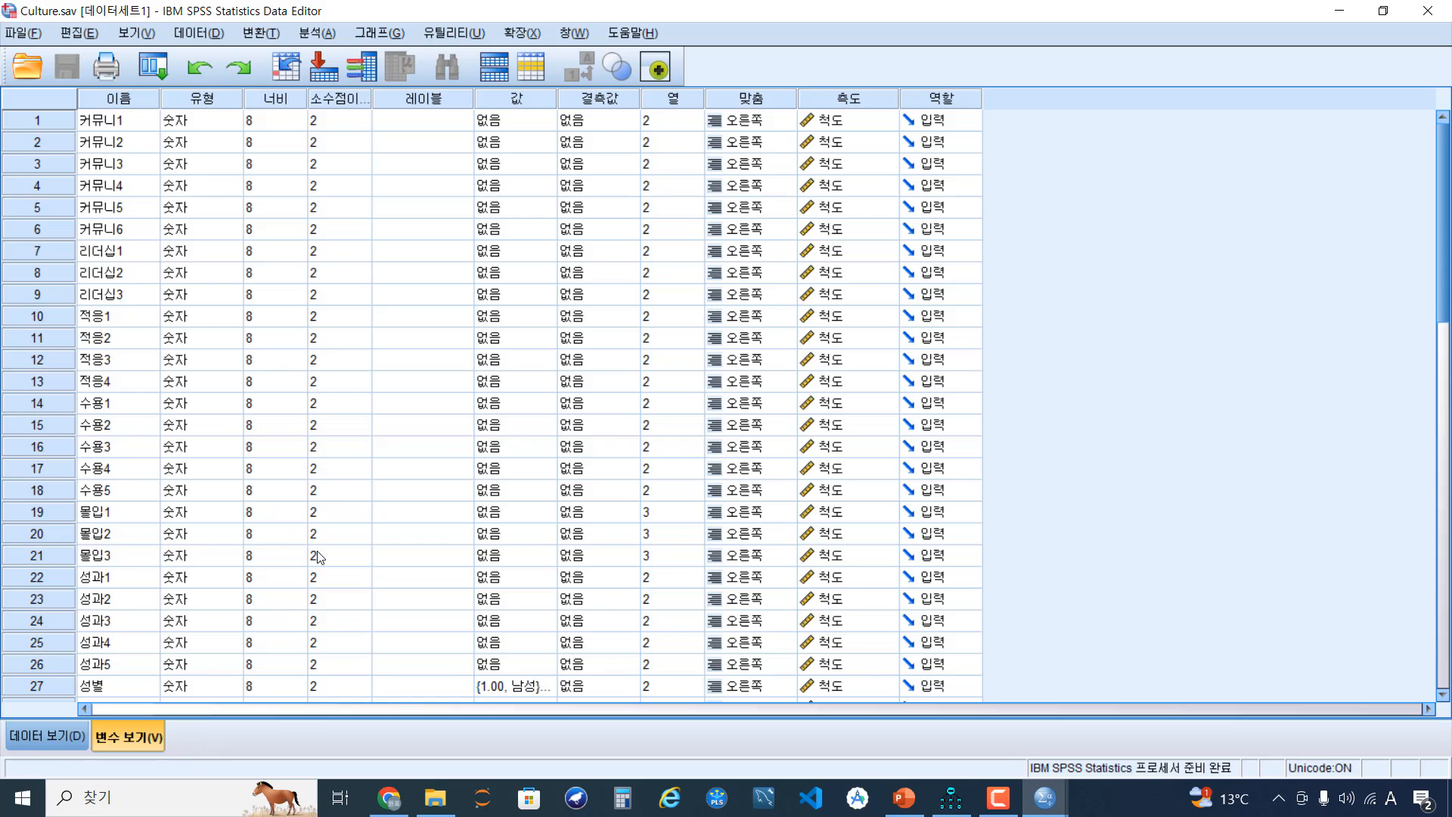
pyautogui.doubleClick(543, 581)
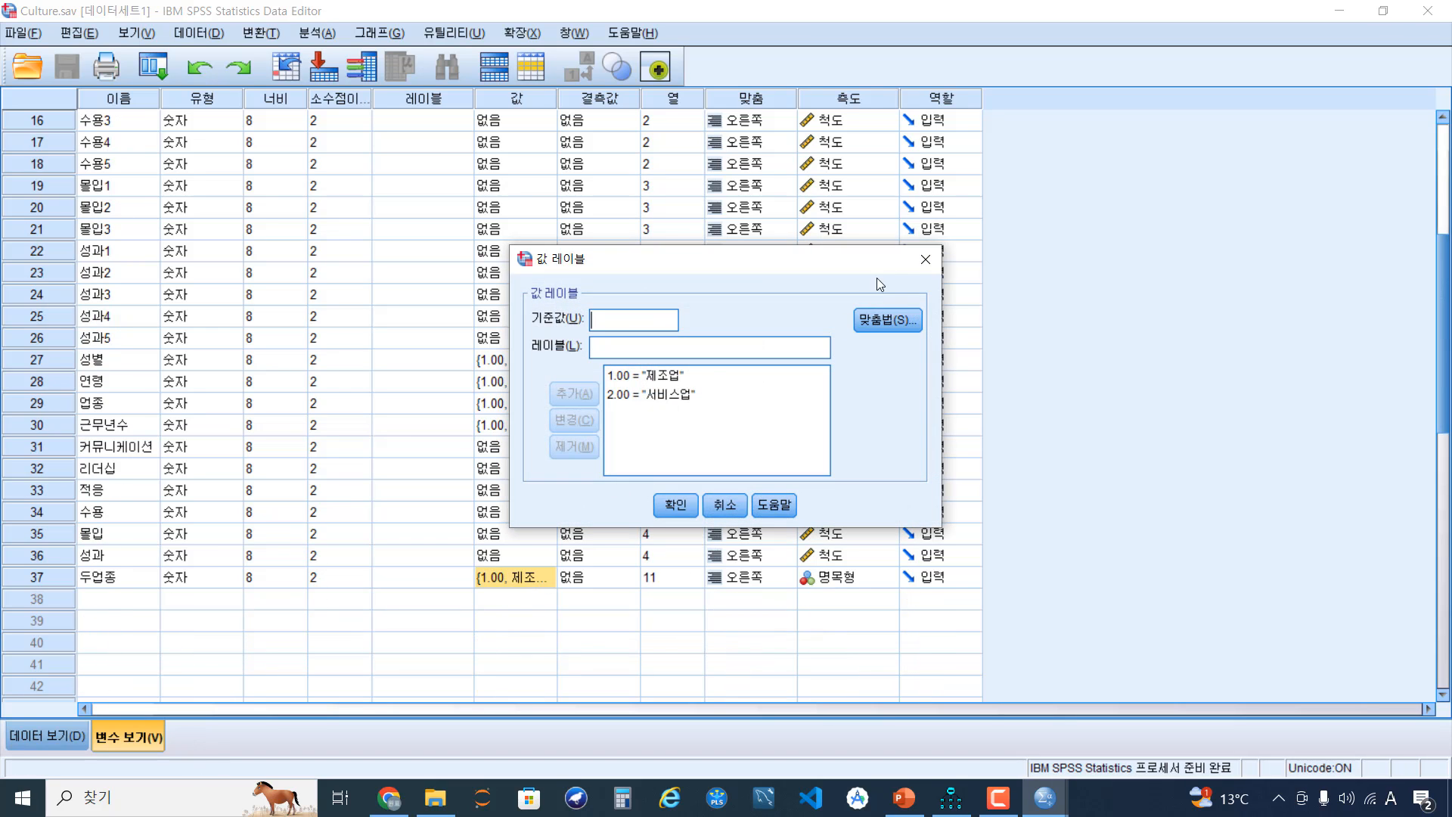
pyautogui.click(932, 265)
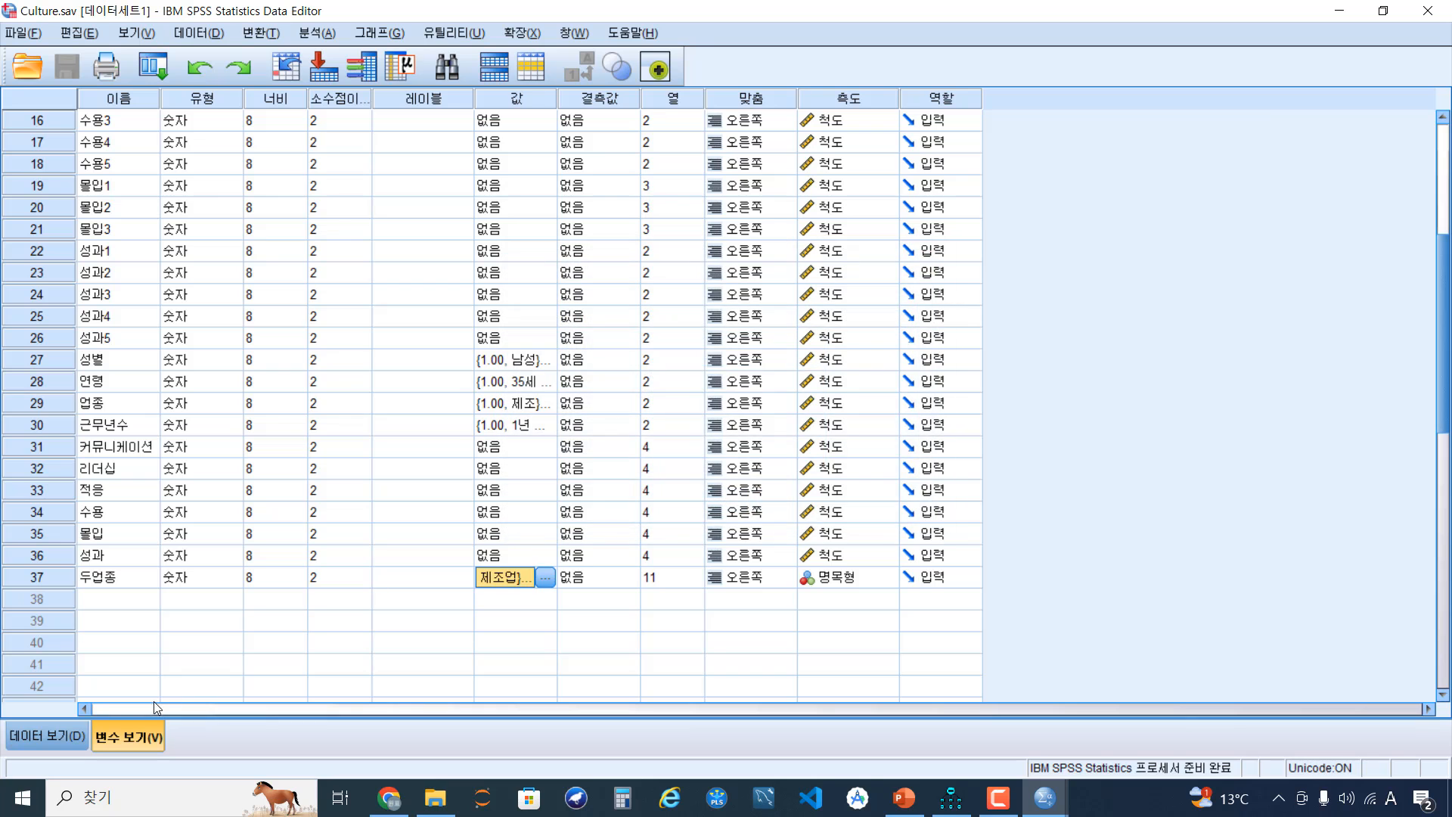
# Review the Culture.sav case rows for both 두업종 groups, and minimize SPSS to return to the Amos model.
pyautogui.click(35, 737)
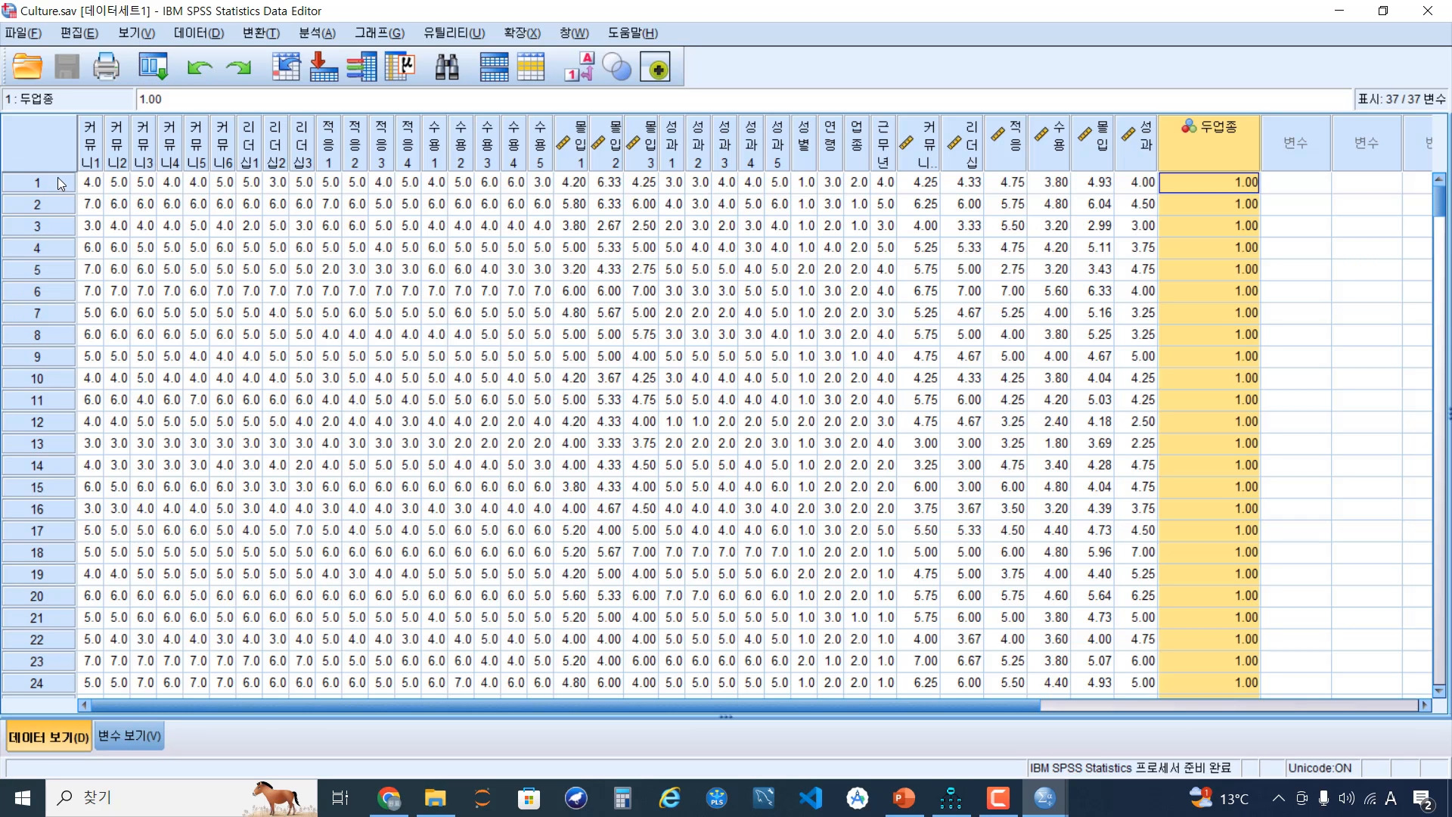
pyautogui.moveTo(58, 181); pyautogui.dragTo(84, 597)
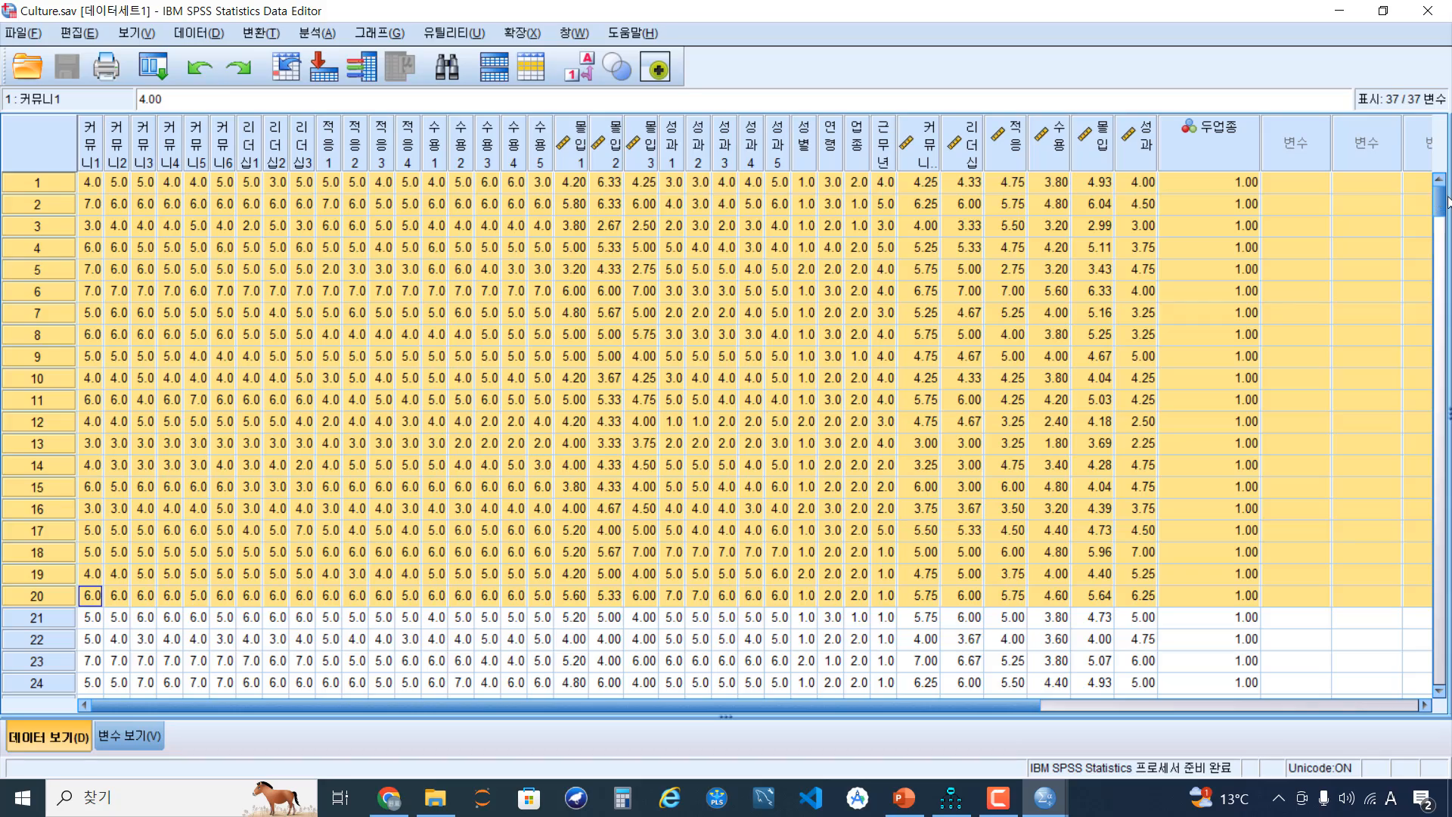
pyautogui.moveTo(1443, 207); pyautogui.dragTo(1441, 452)
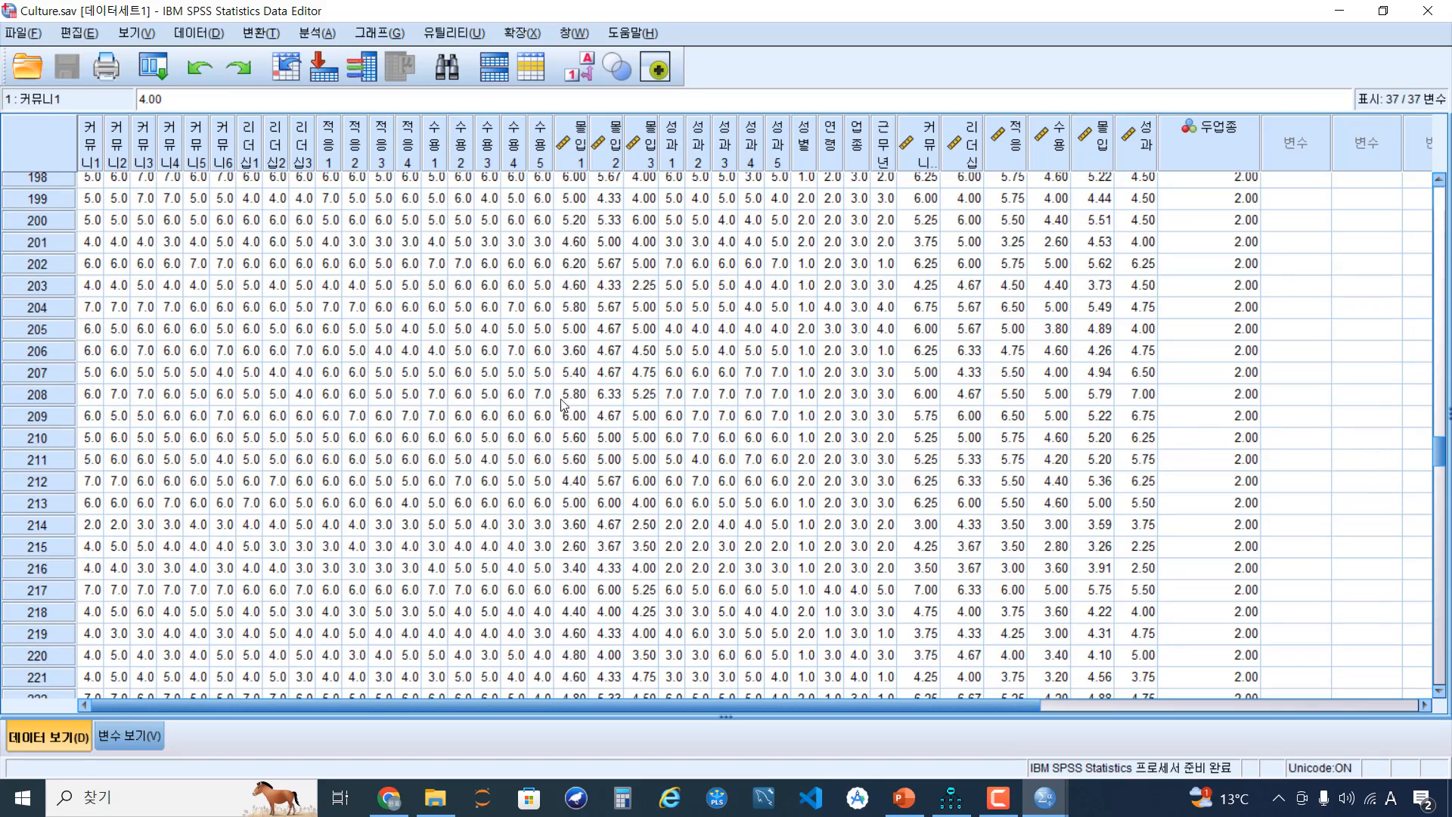
pyautogui.moveTo(63, 339); pyautogui.dragTo(28, 614)
pyautogui.click(360, 590)
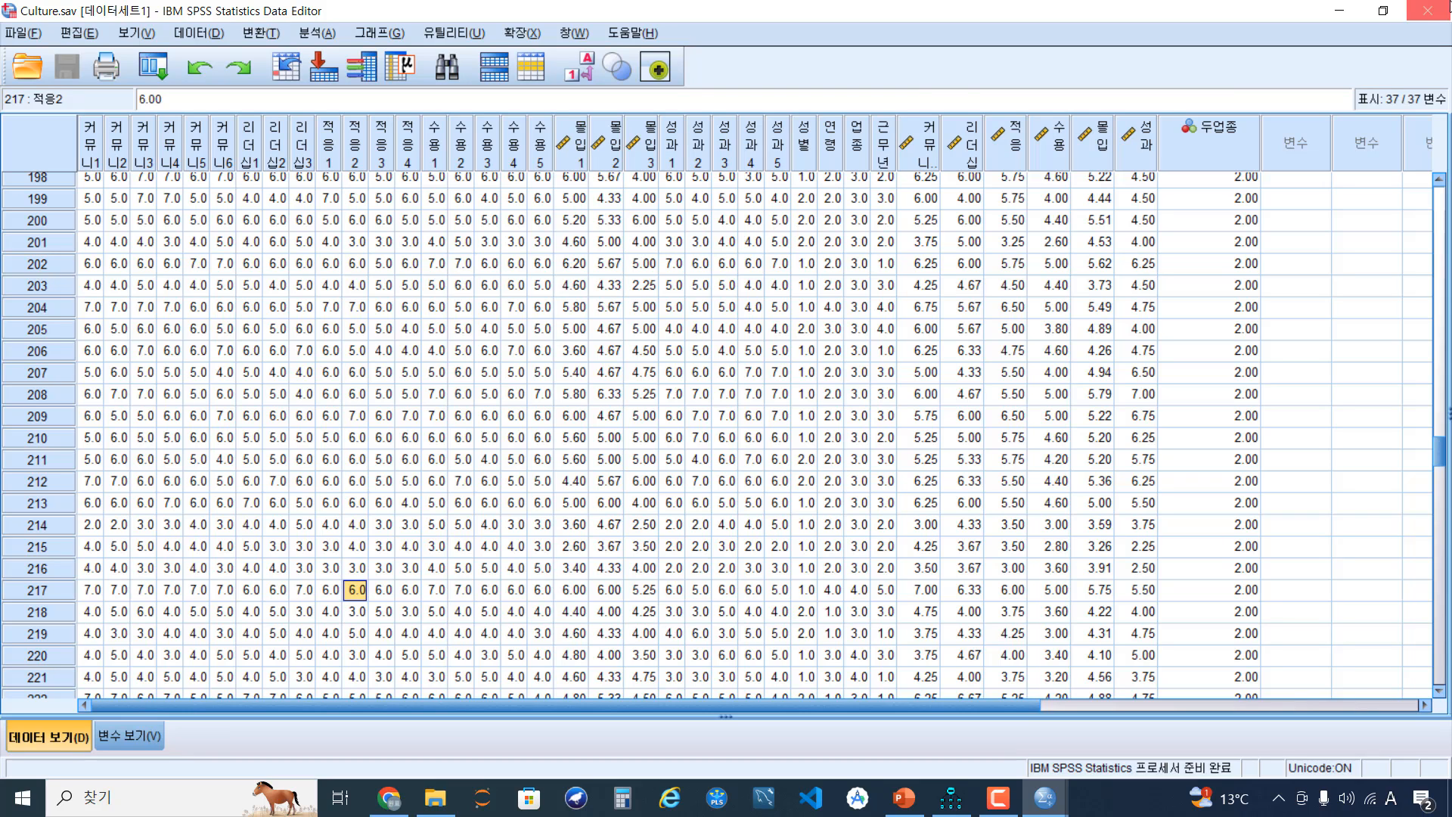
pyautogui.click(1339, 11)
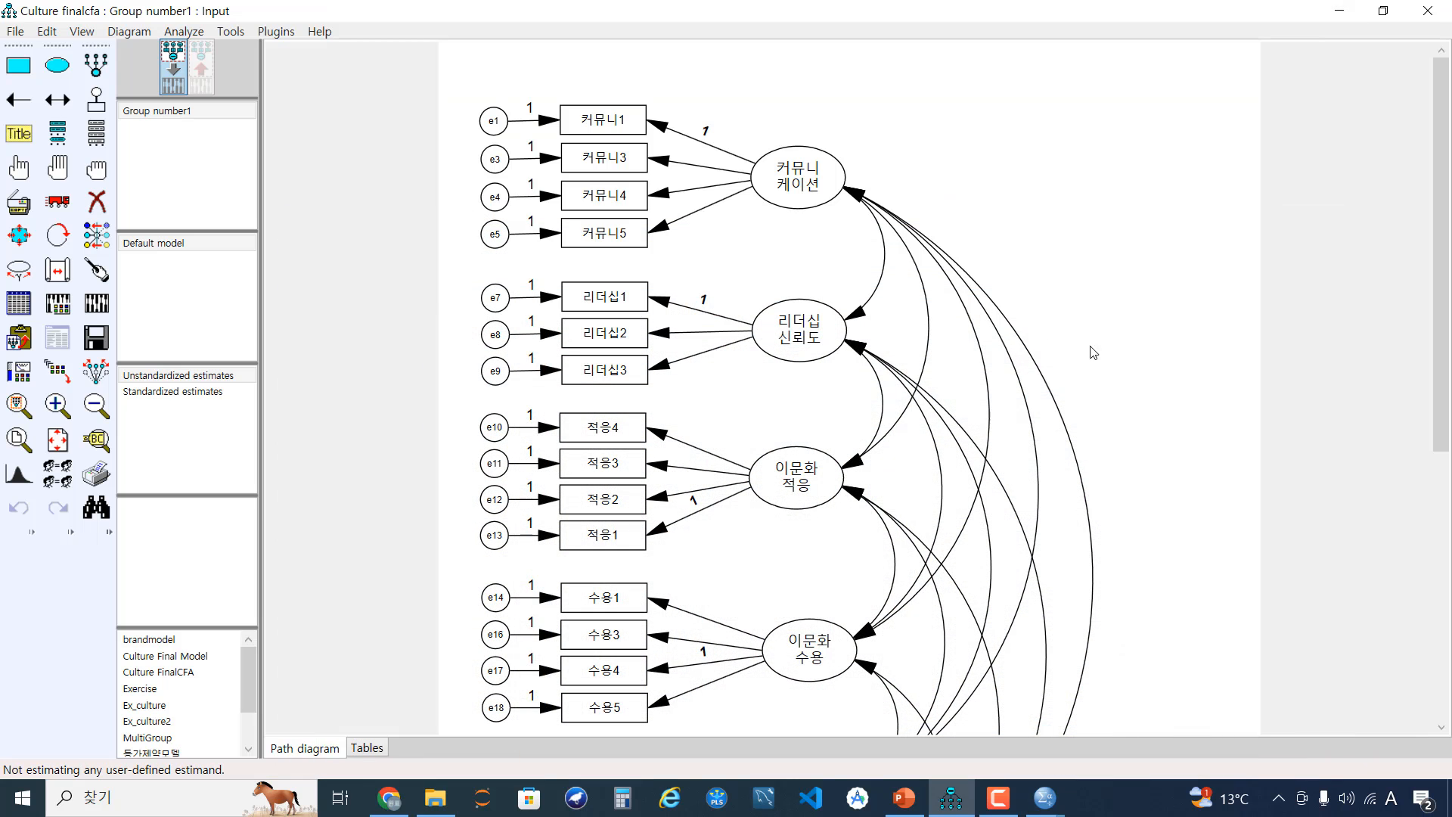
# Rename the model's existing group as 제조업.
pyautogui.scroll(-2, 1021, 468)
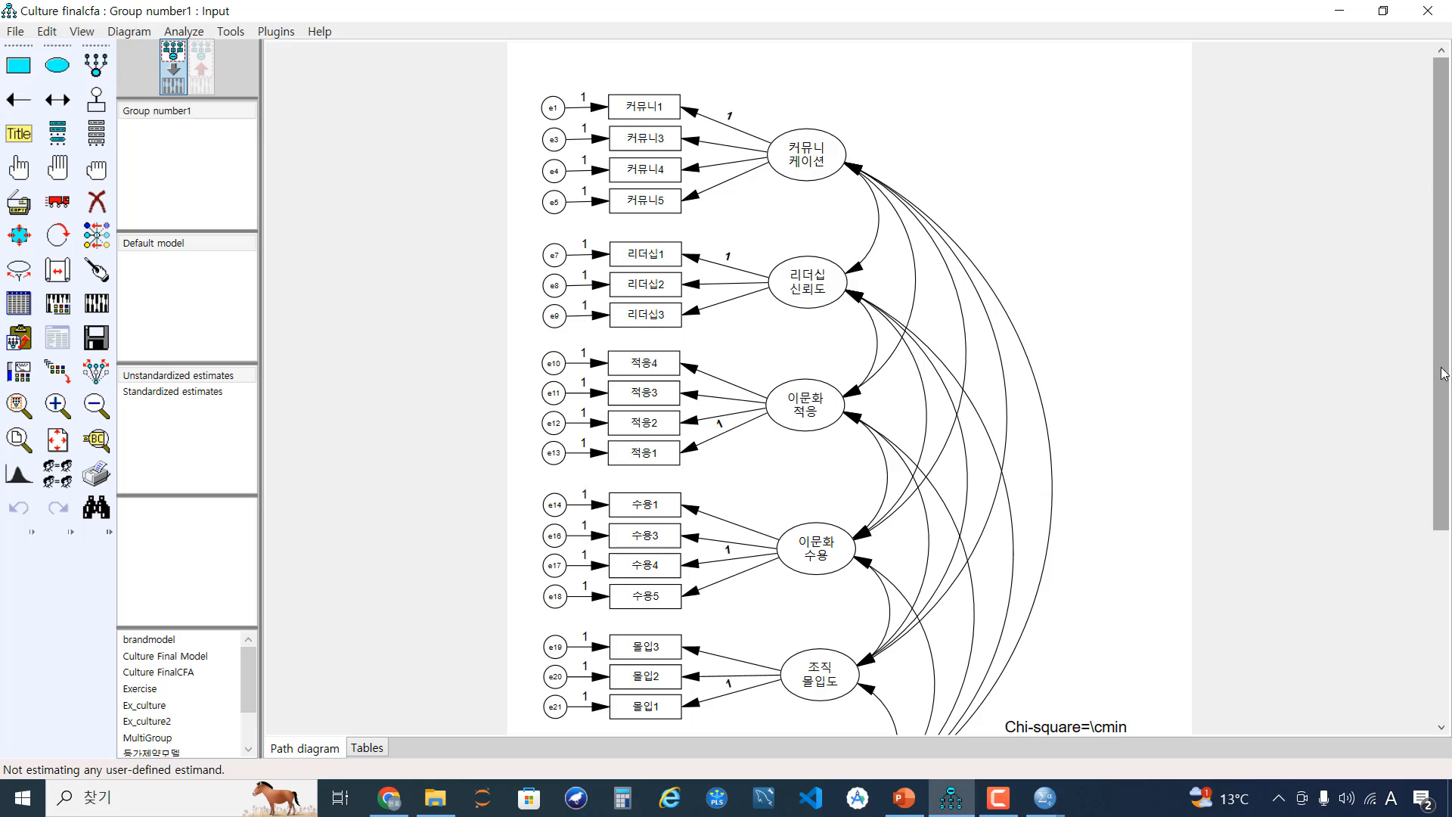
pyautogui.moveTo(1443, 373); pyautogui.dragTo(1443, 281)
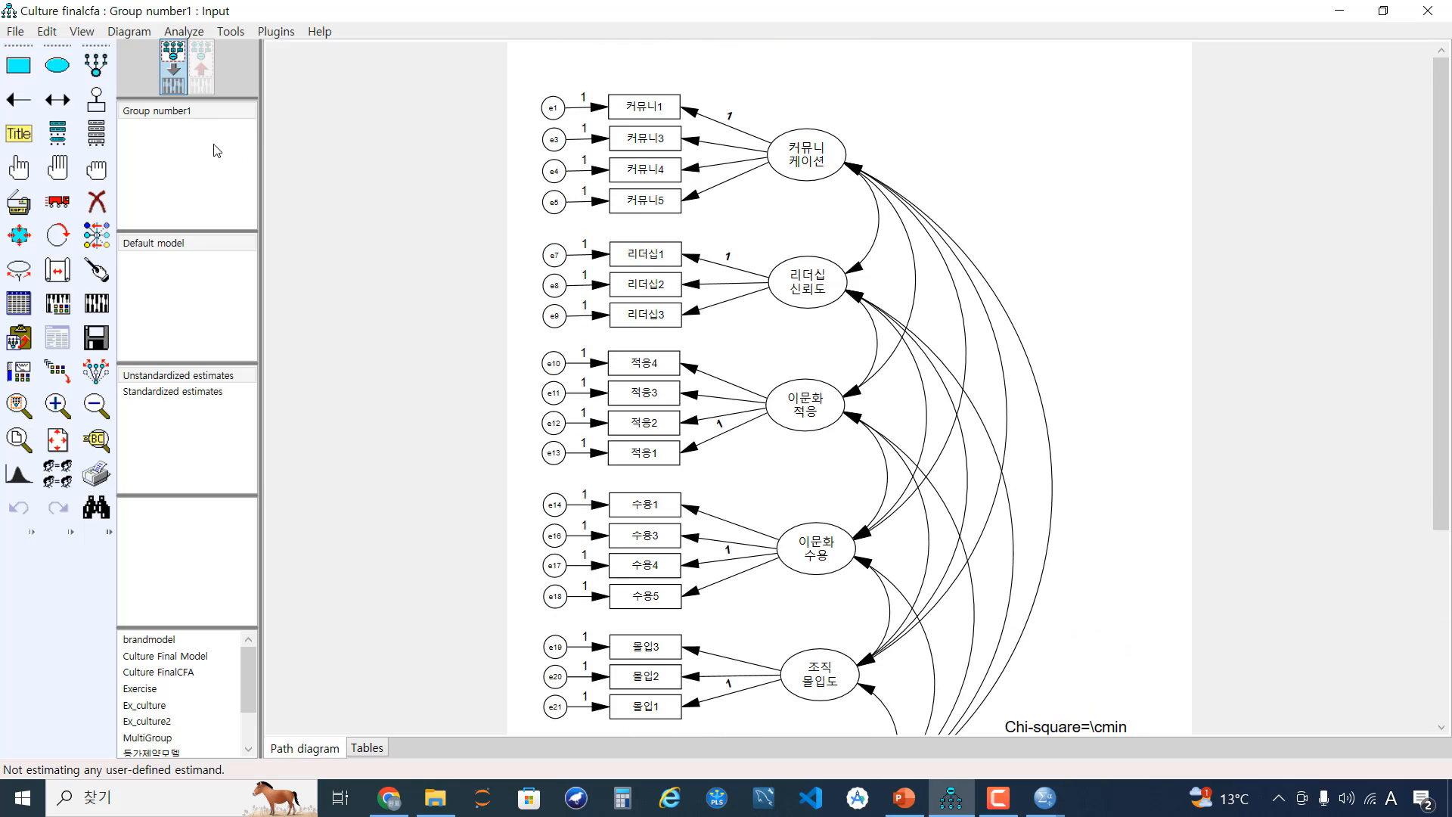
pyautogui.click(168, 114)
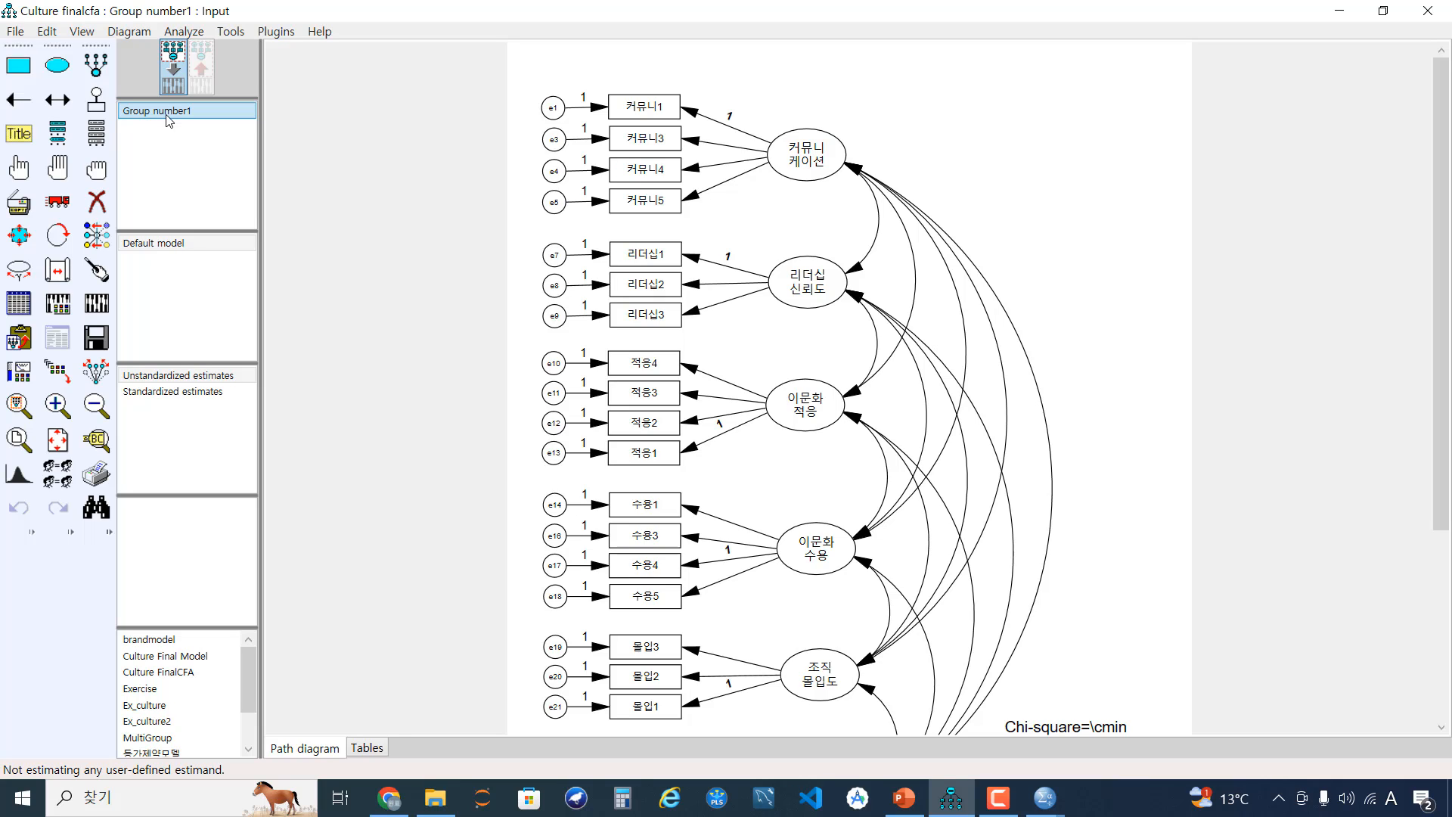
pyautogui.doubleClick(167, 116)
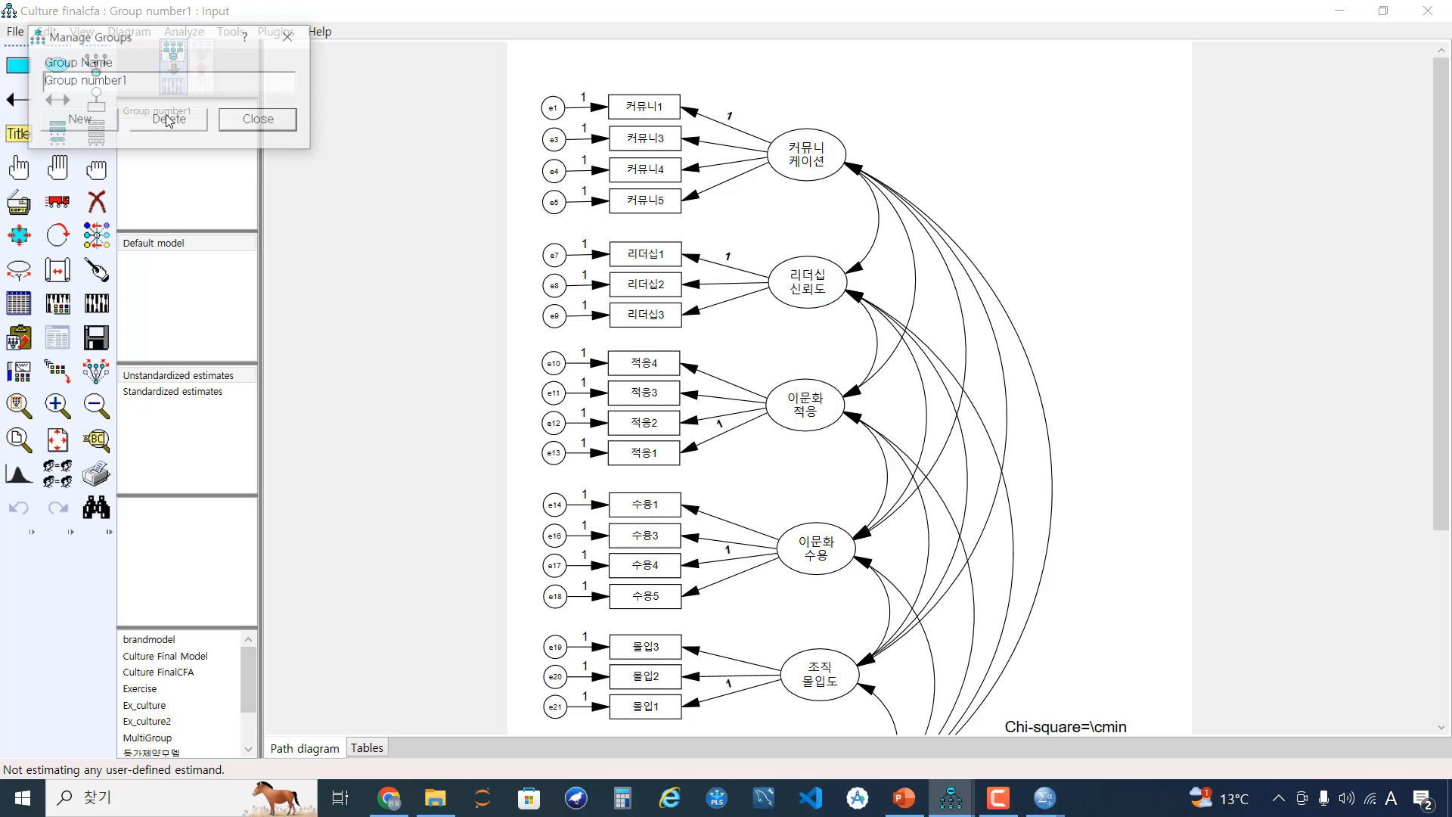
pyautogui.moveTo(176, 37); pyautogui.dragTo(253, 131)
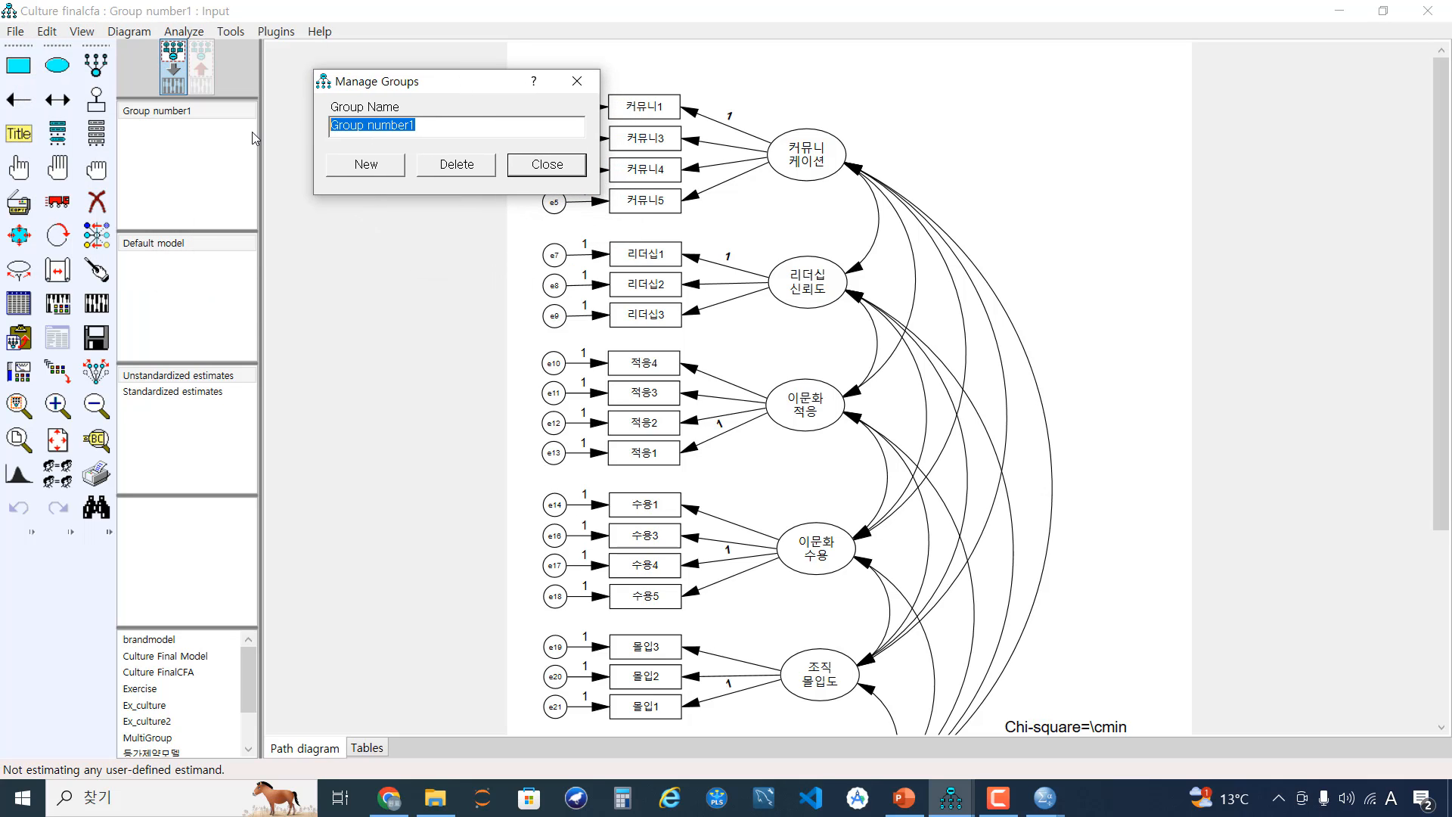
pyautogui.write('제조업')
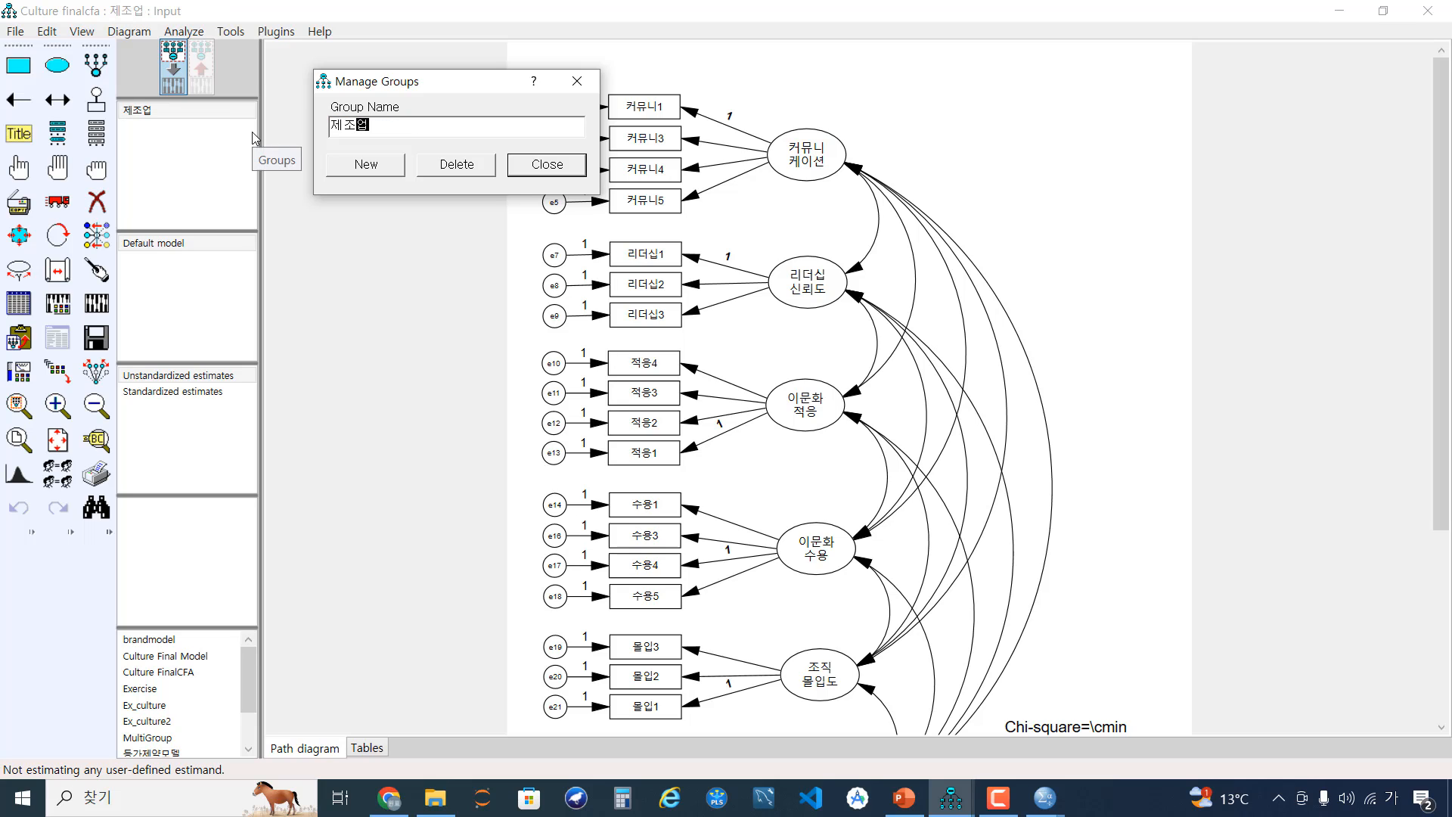
# Add a second group named 서비스업 and close the group manager.
pyautogui.click(379, 173)
pyautogui.moveTo(424, 126); pyautogui.dragTo(224, 121)
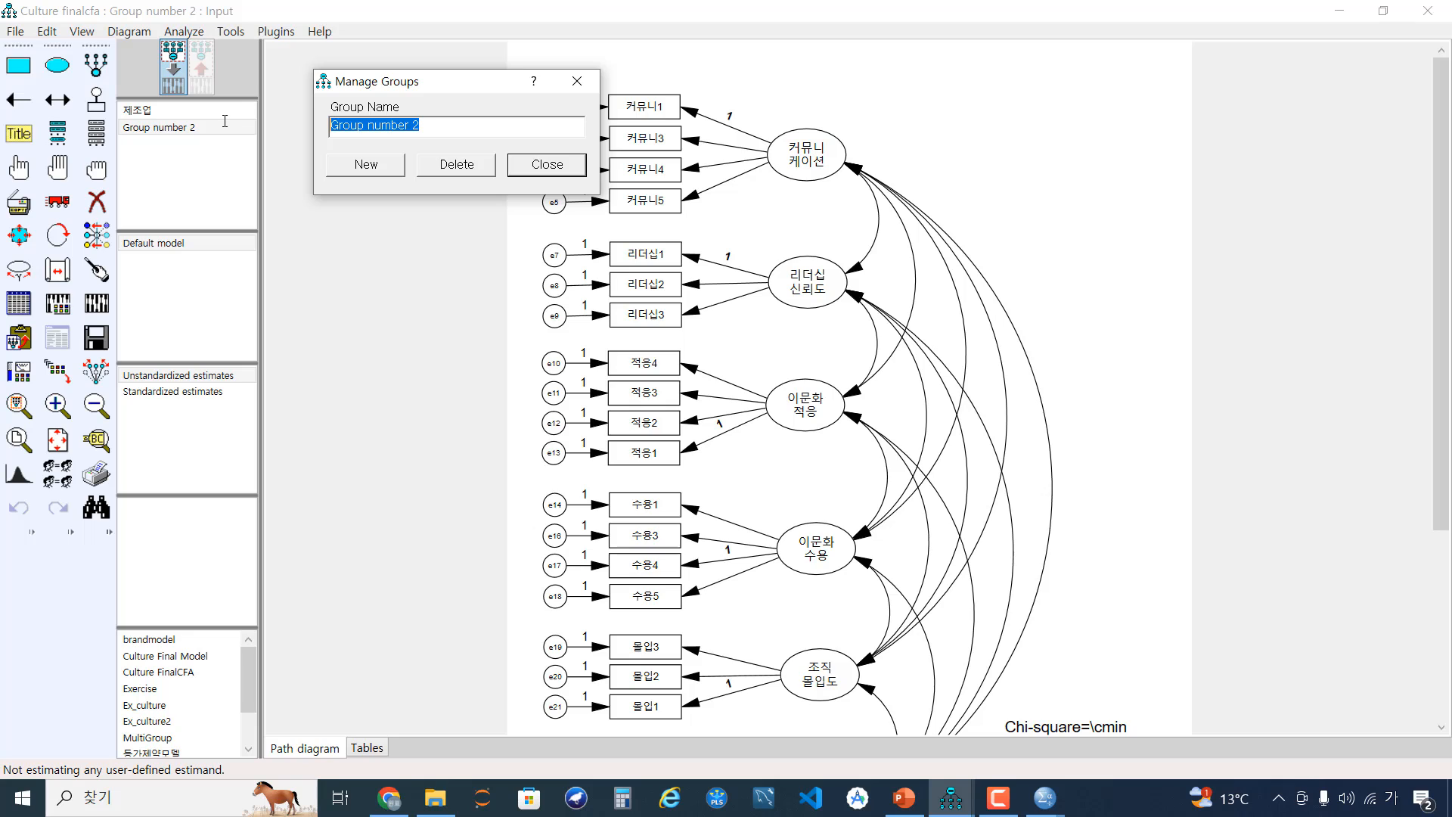
pyautogui.write('섭비스업')
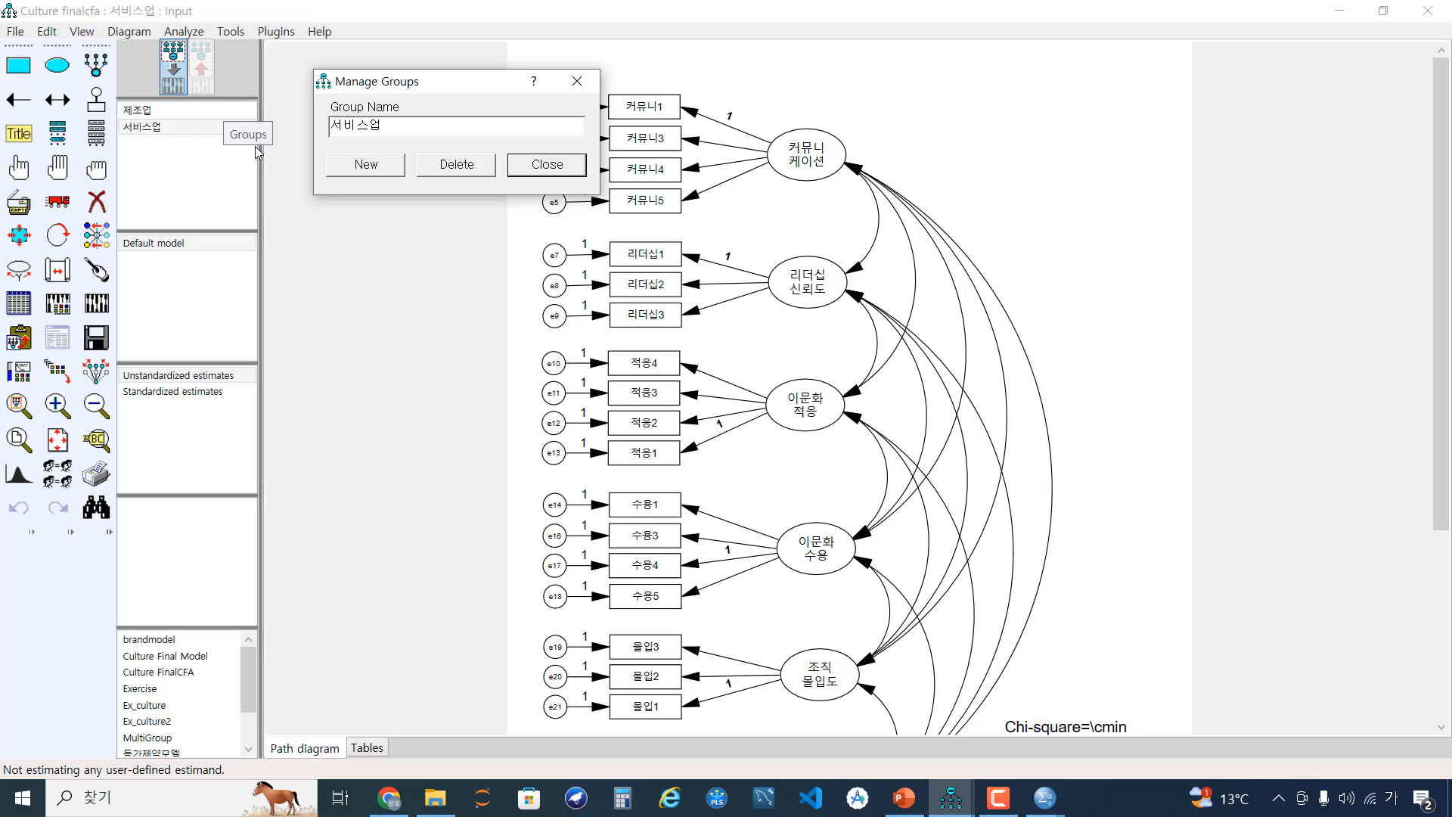
pyautogui.click(572, 156)
# Switch back and forth between the 제조업 and 서비스업 groups to compare their path diagrams.
pyautogui.click(206, 110)
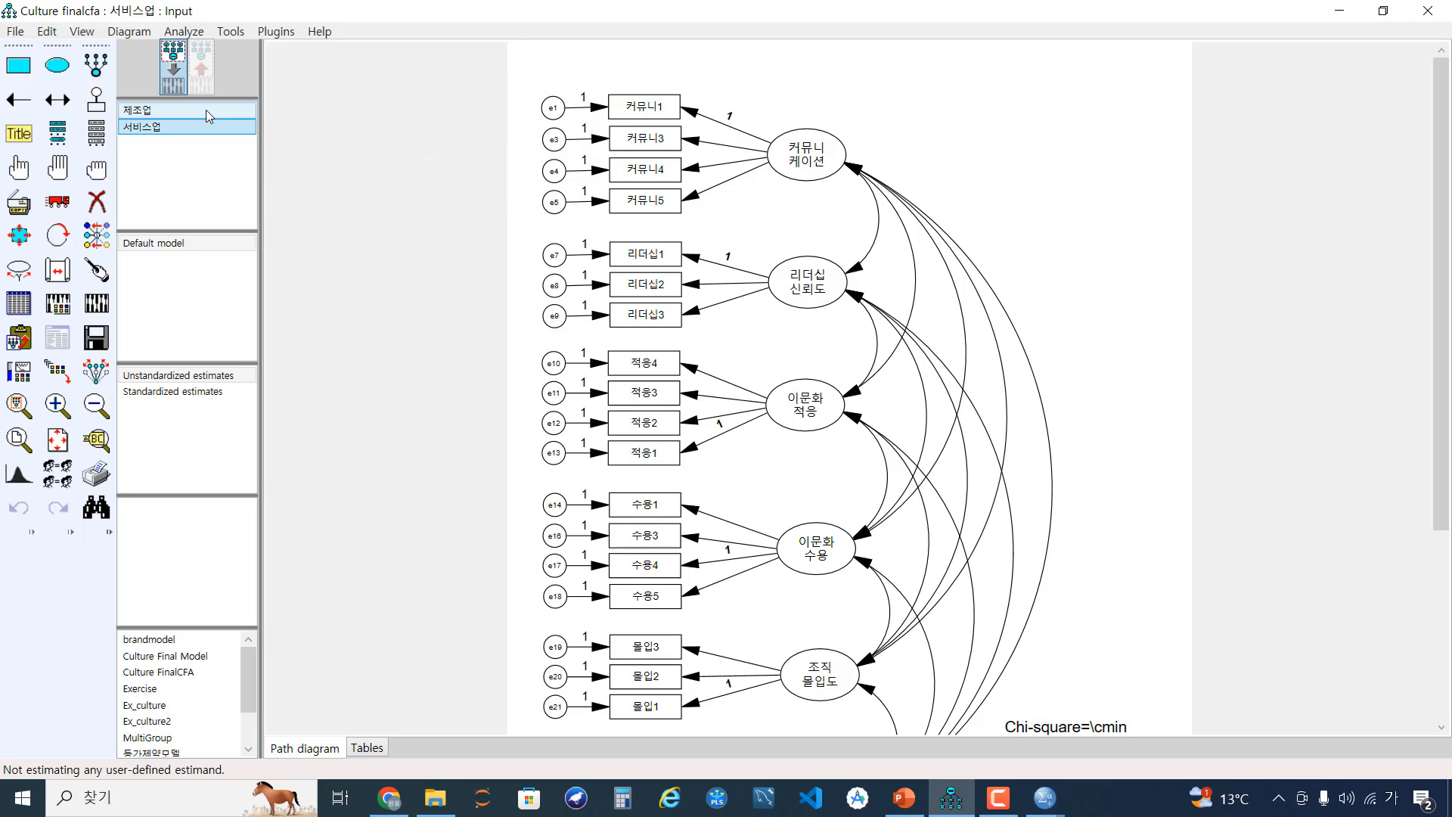
pyautogui.press('Down')
pyautogui.press('Up')
pyautogui.press('Down')
pyautogui.press('Up')
pyautogui.press('Down')
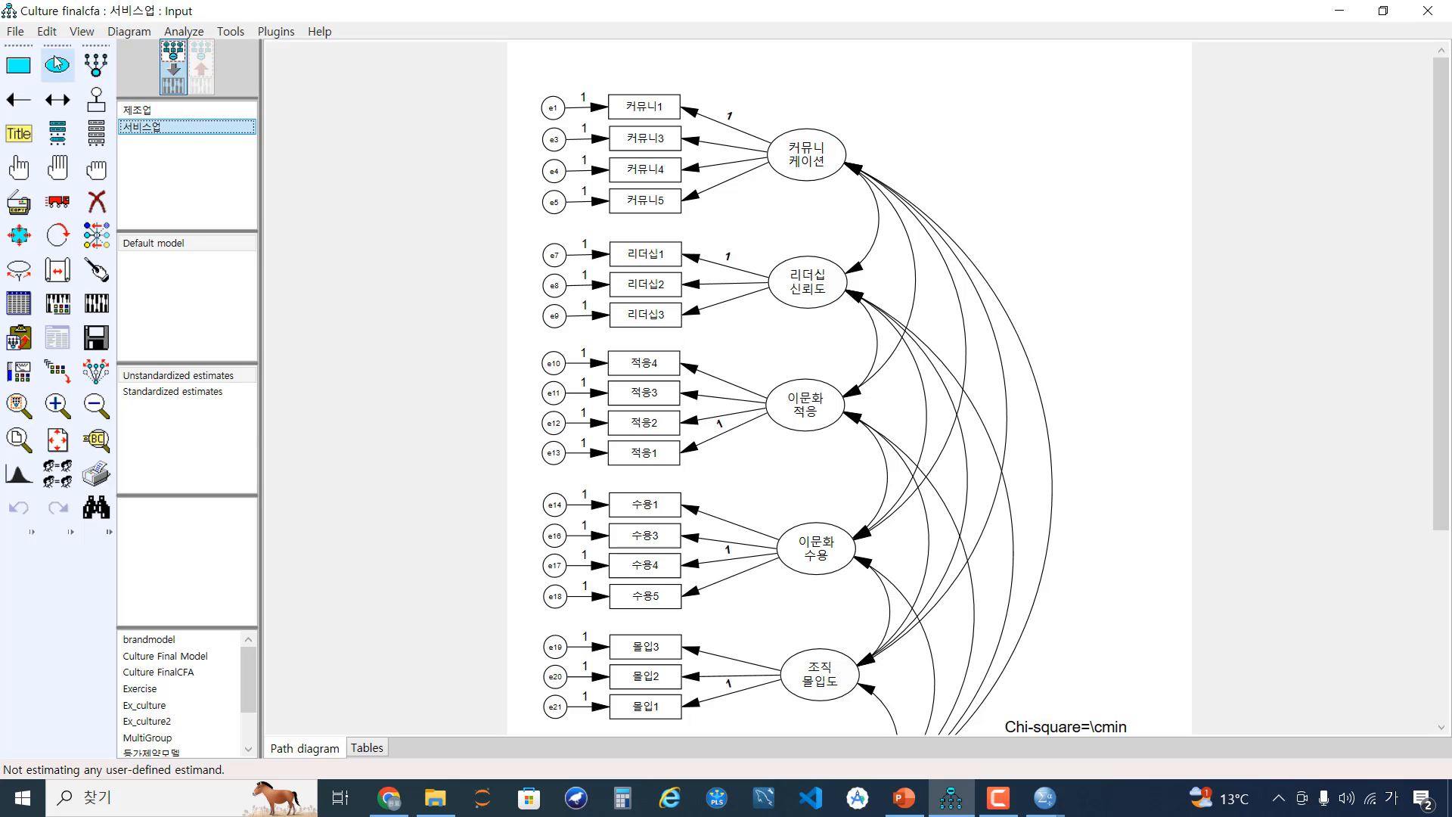
# Assign 두업종 as the 제조업 group's grouping variable in the data file settings, with group value 1.
pyautogui.click(15, 31)
pyautogui.click(57, 205)
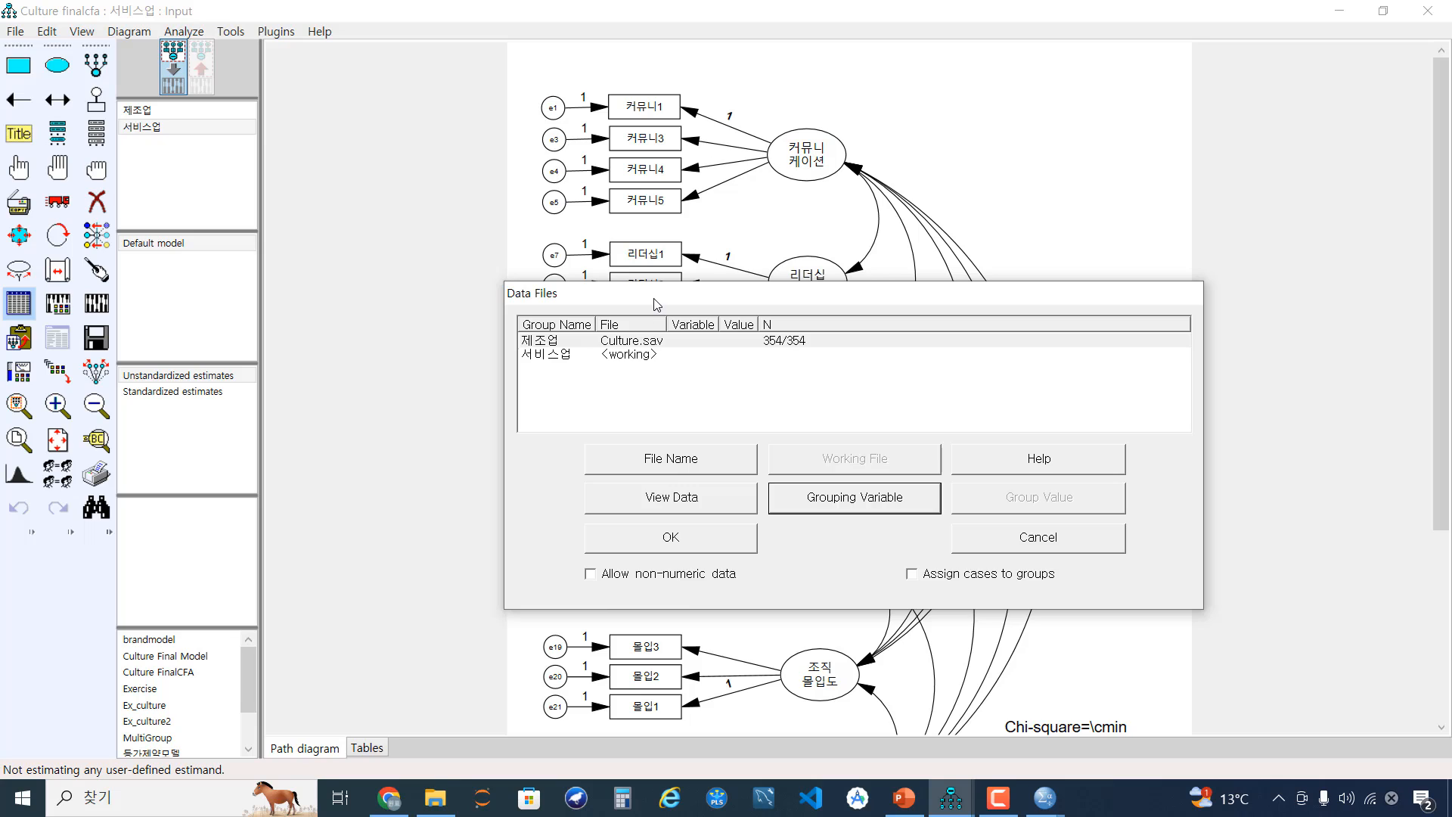
pyautogui.moveTo(655, 304); pyautogui.dragTo(520, 256)
pyautogui.click(542, 295)
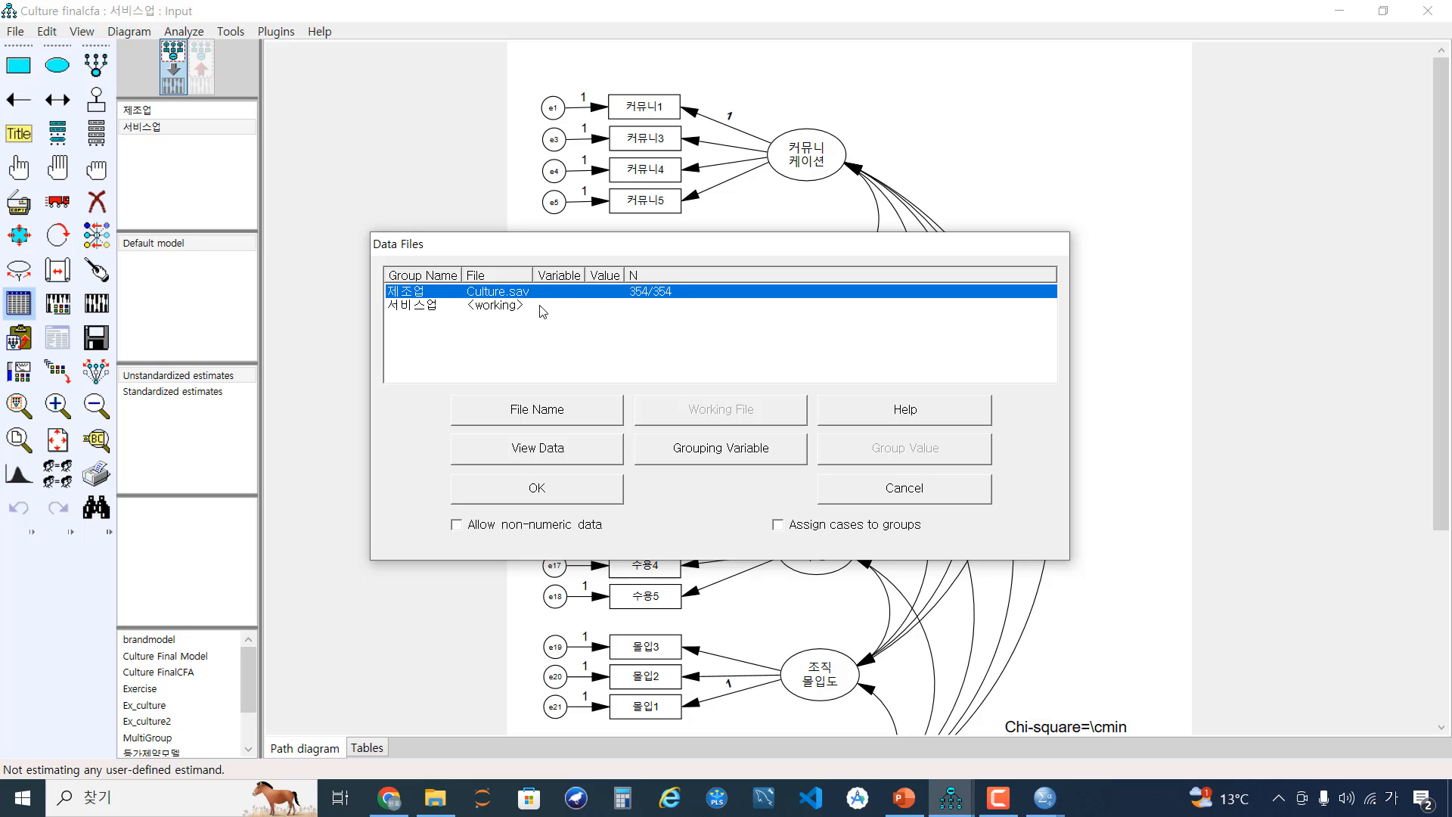
pyautogui.click(751, 454)
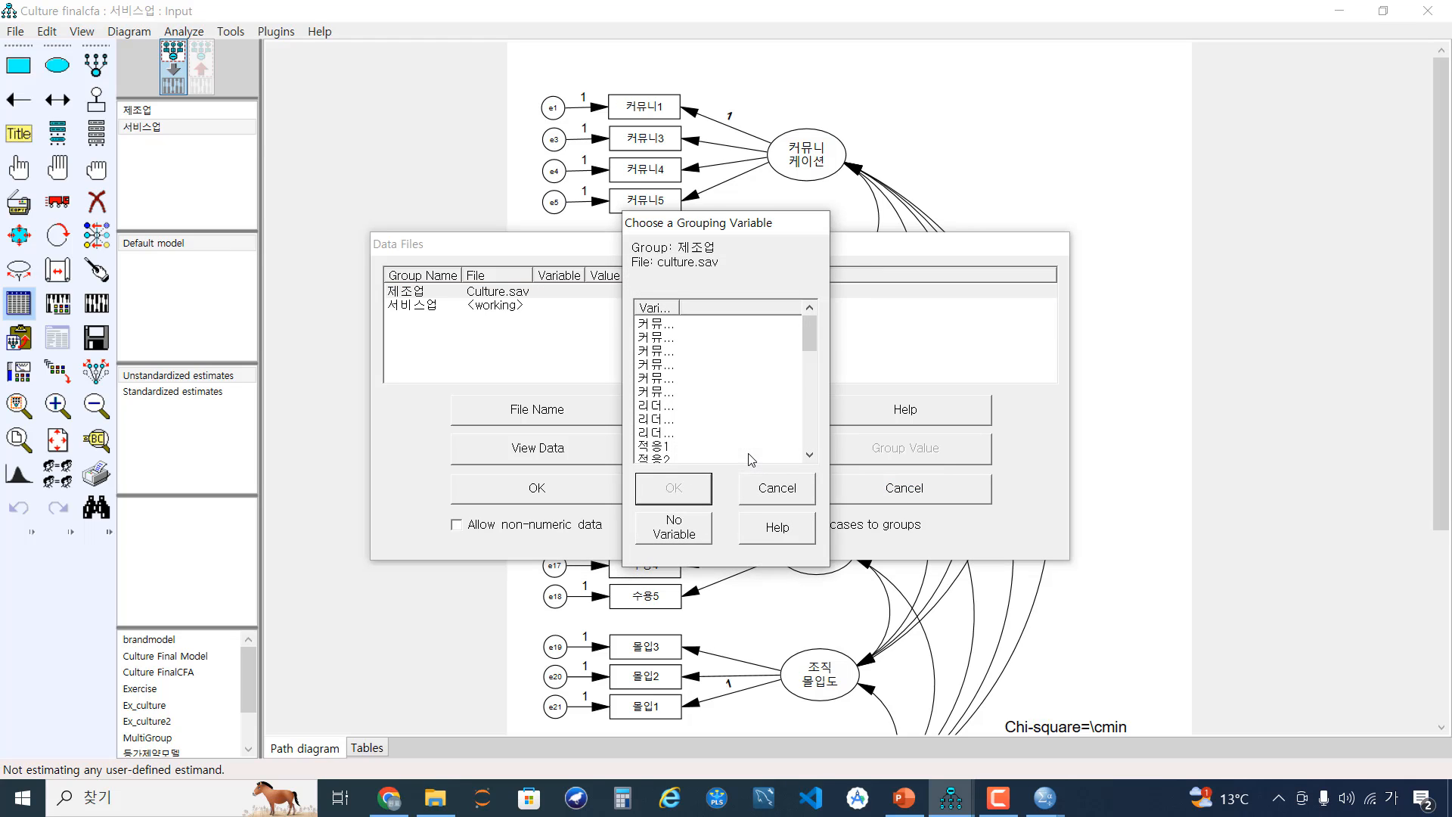
pyautogui.moveTo(809, 348); pyautogui.dragTo(810, 445)
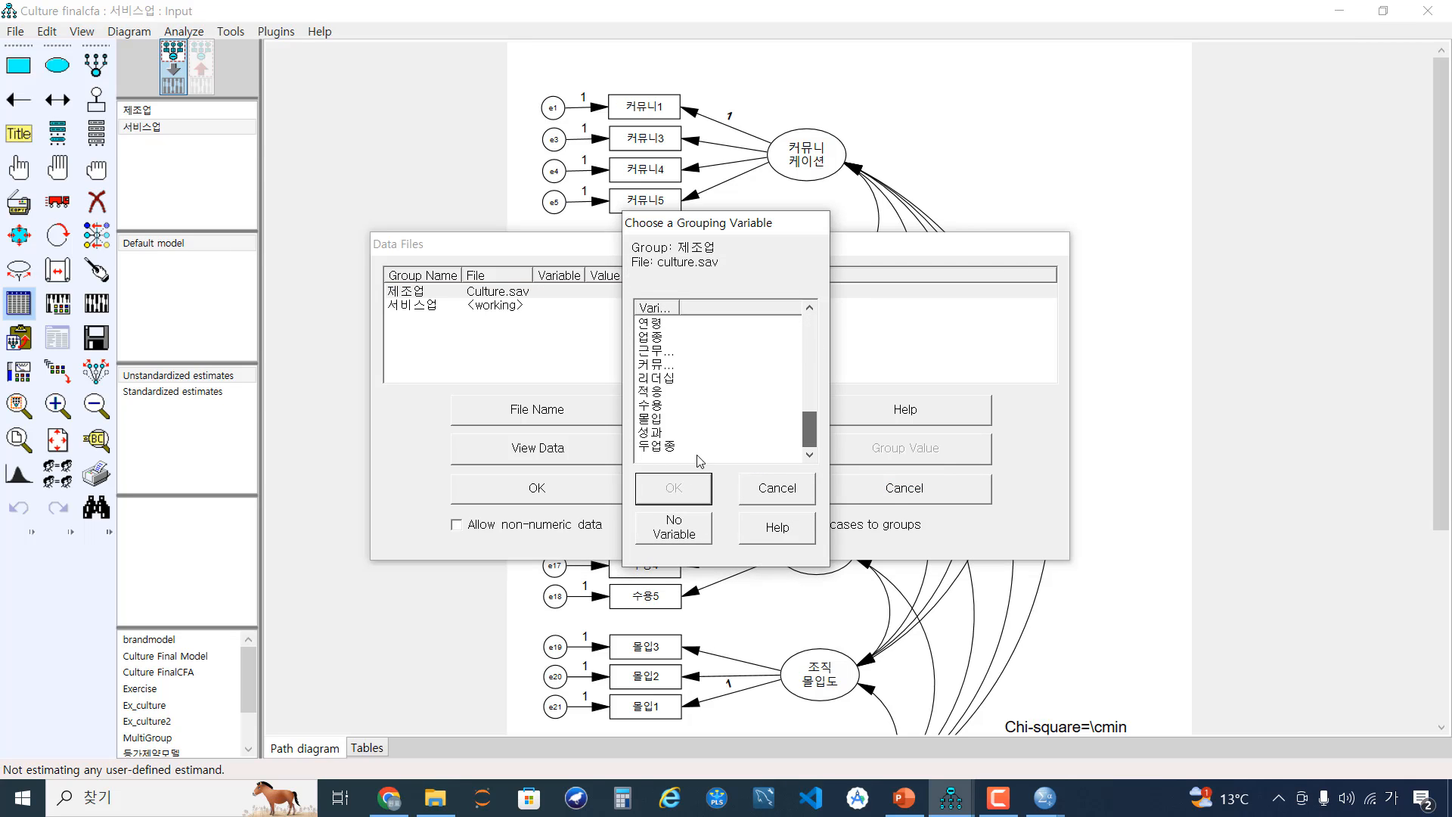
pyautogui.click(657, 447)
pyautogui.click(674, 492)
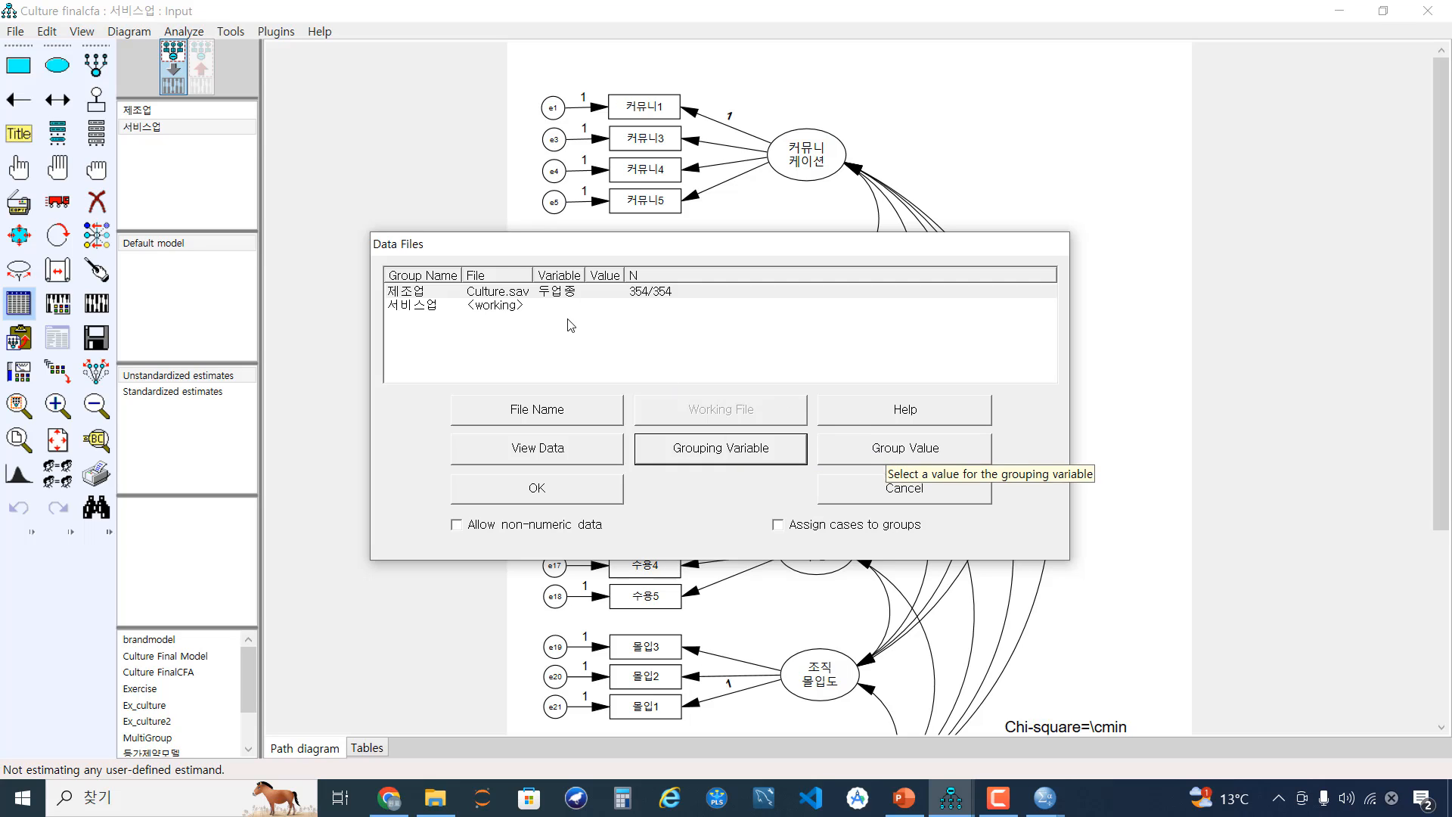
pyautogui.click(874, 445)
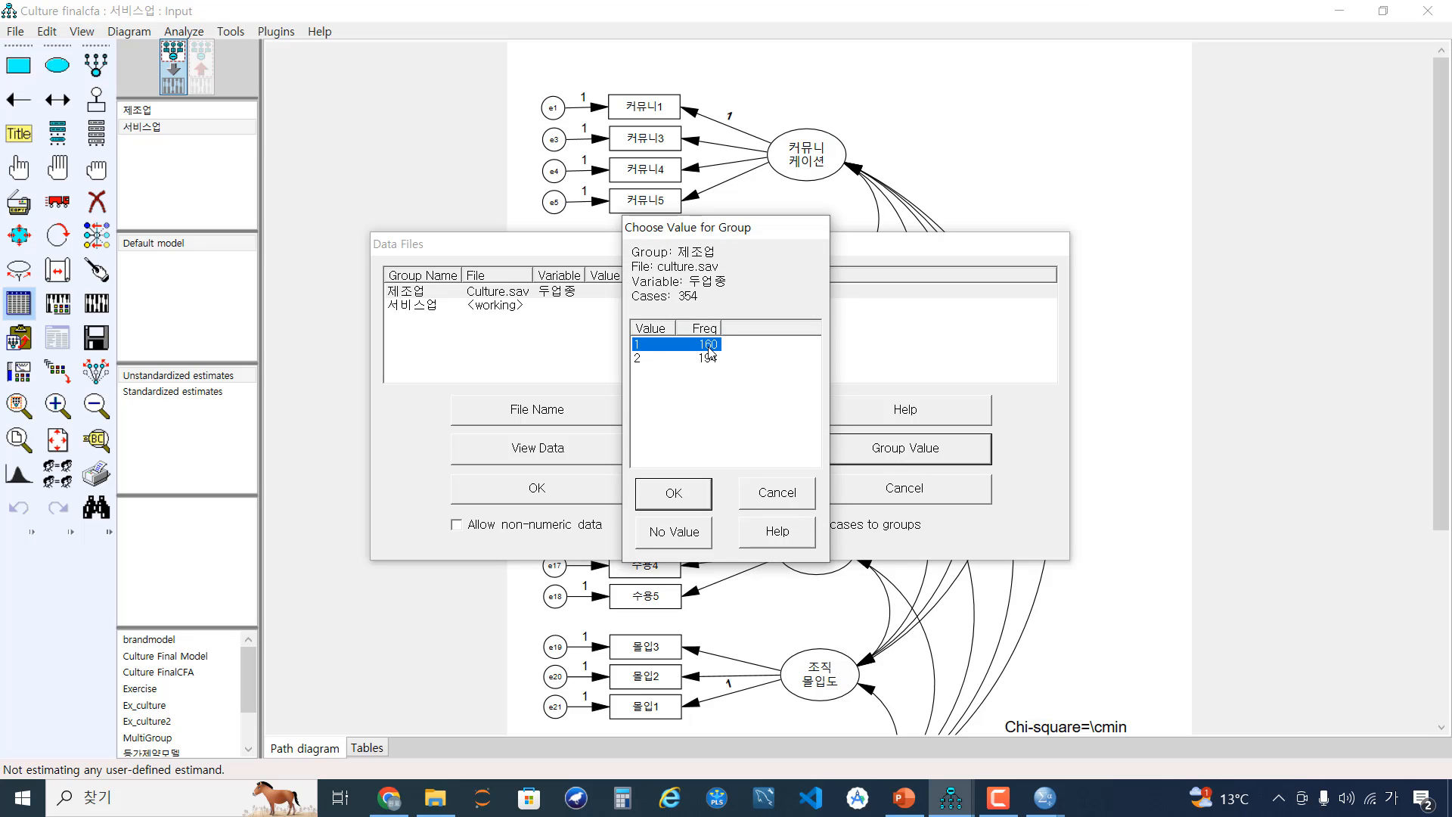
pyautogui.click(679, 494)
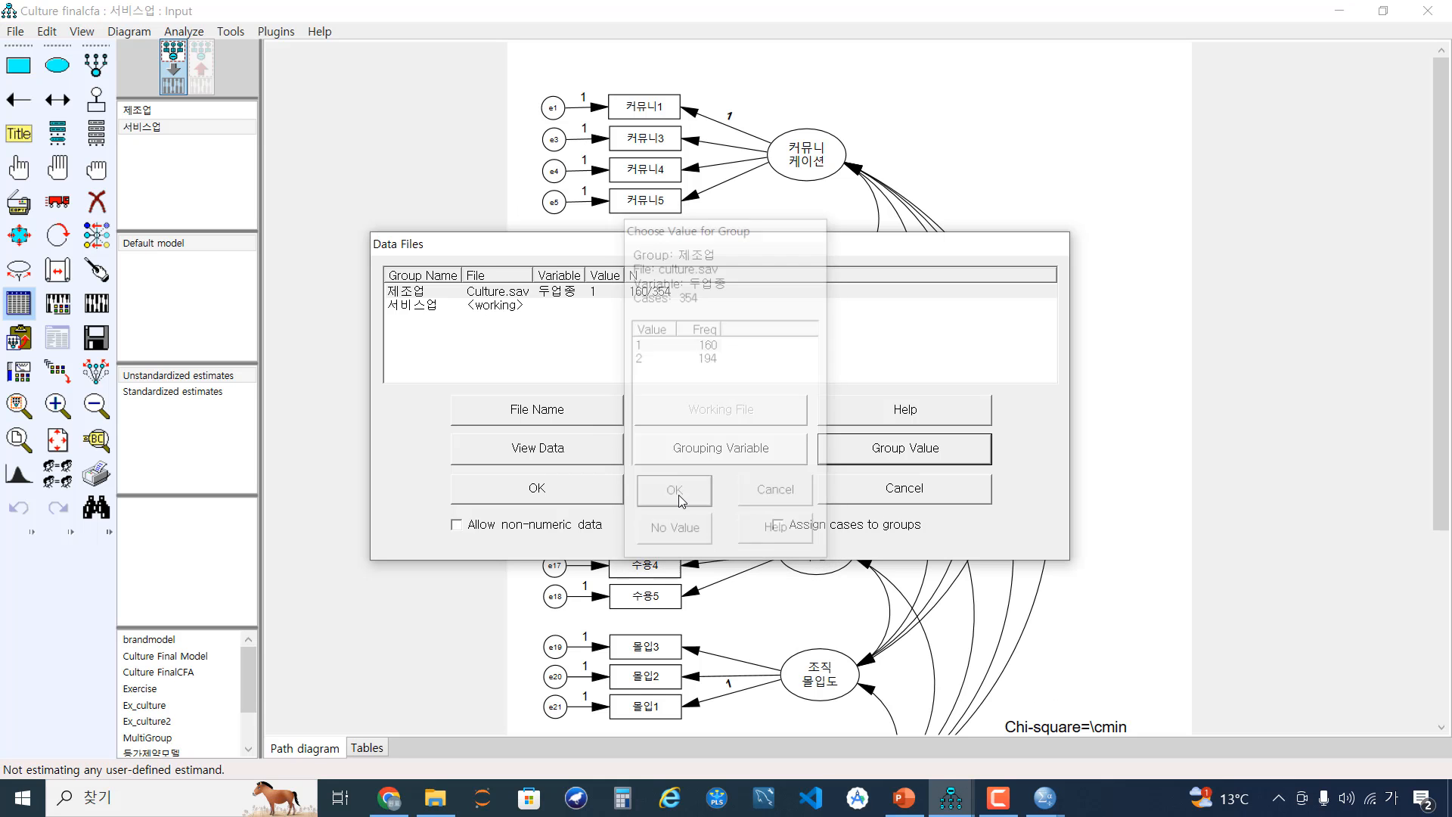
# Assign Culture.sav as the data file of the 서비스업 group.
pyautogui.click(454, 313)
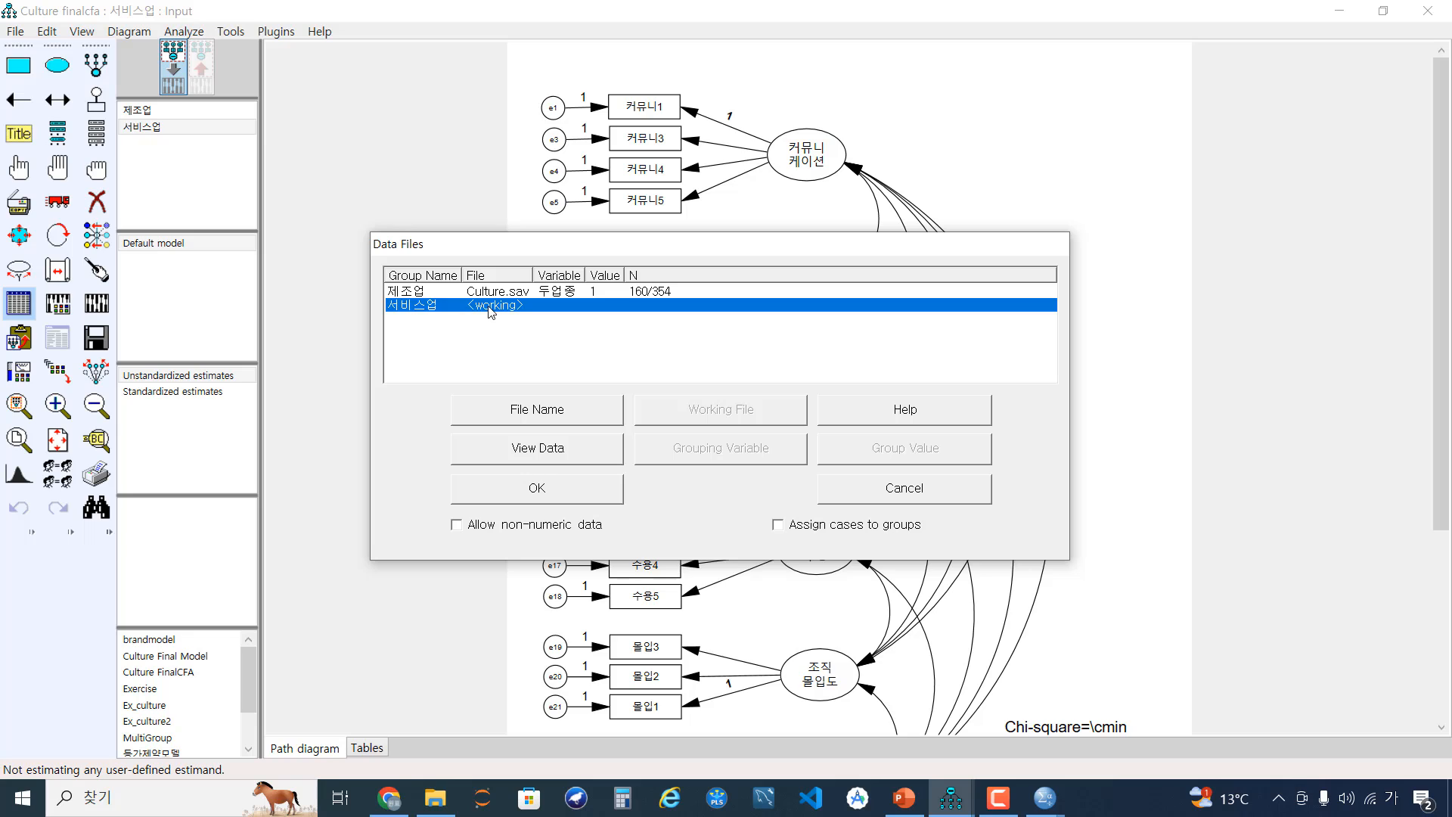
pyautogui.doubleClick(489, 307)
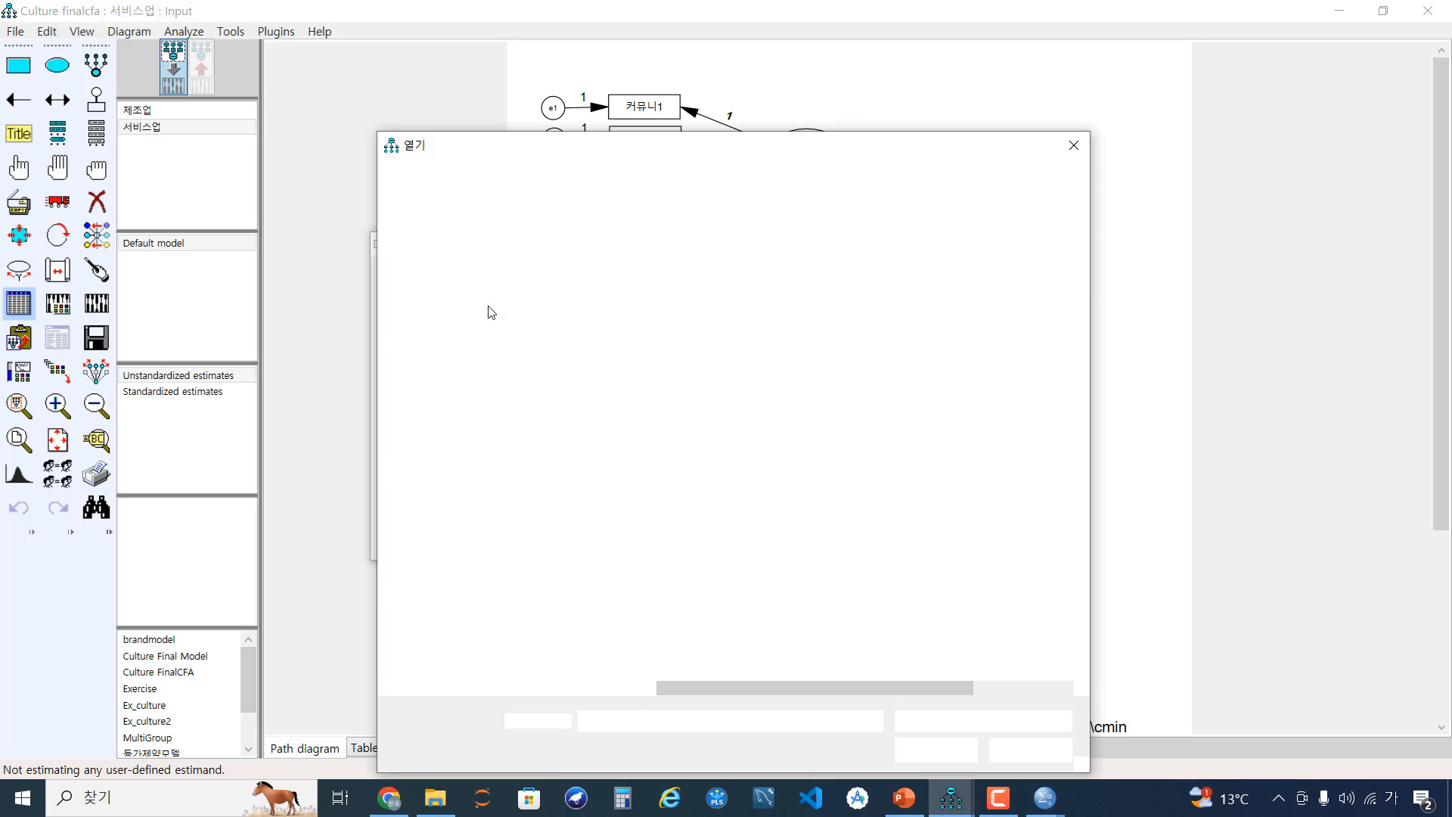
pyautogui.click(684, 297)
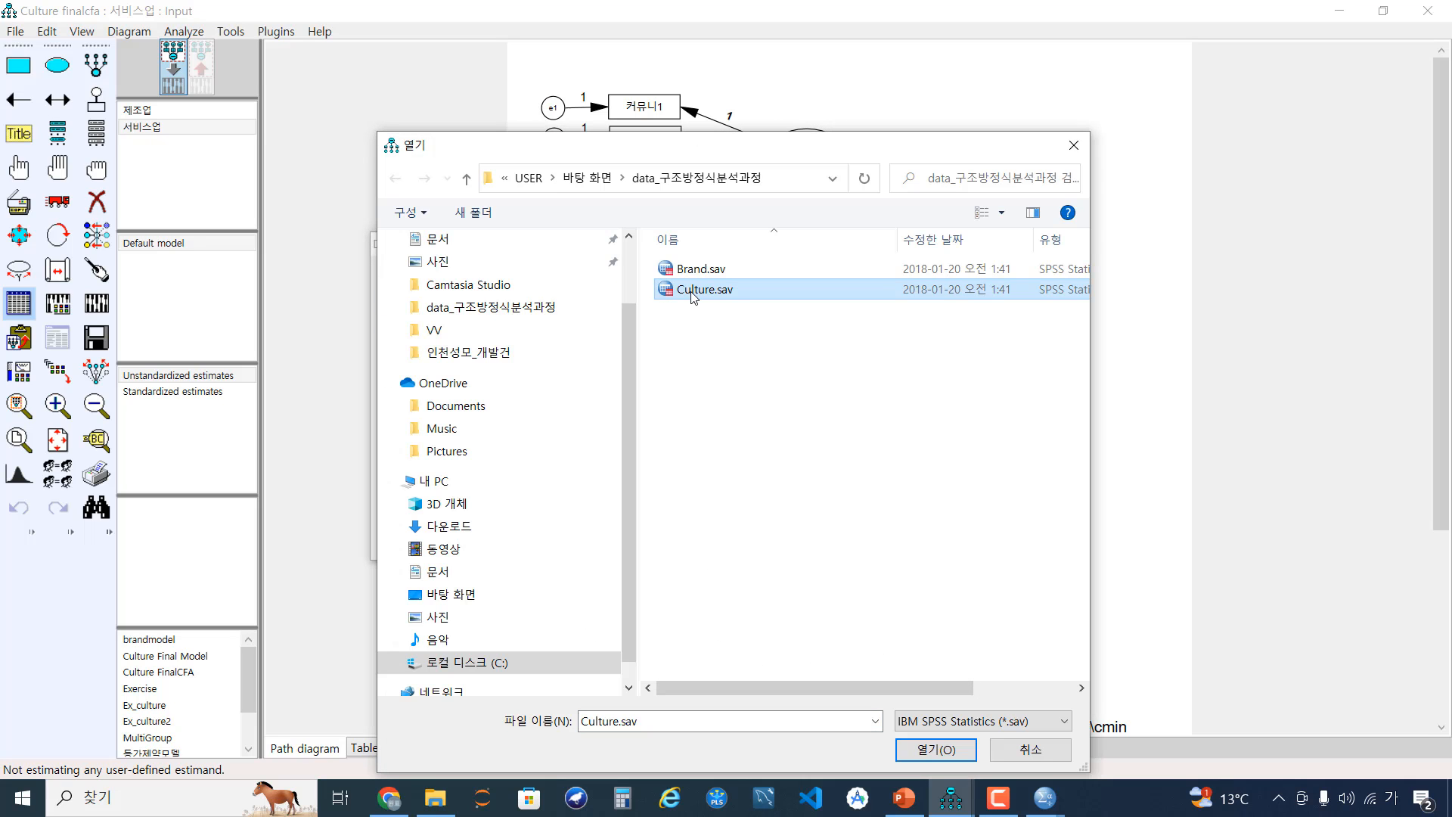
pyautogui.click(920, 757)
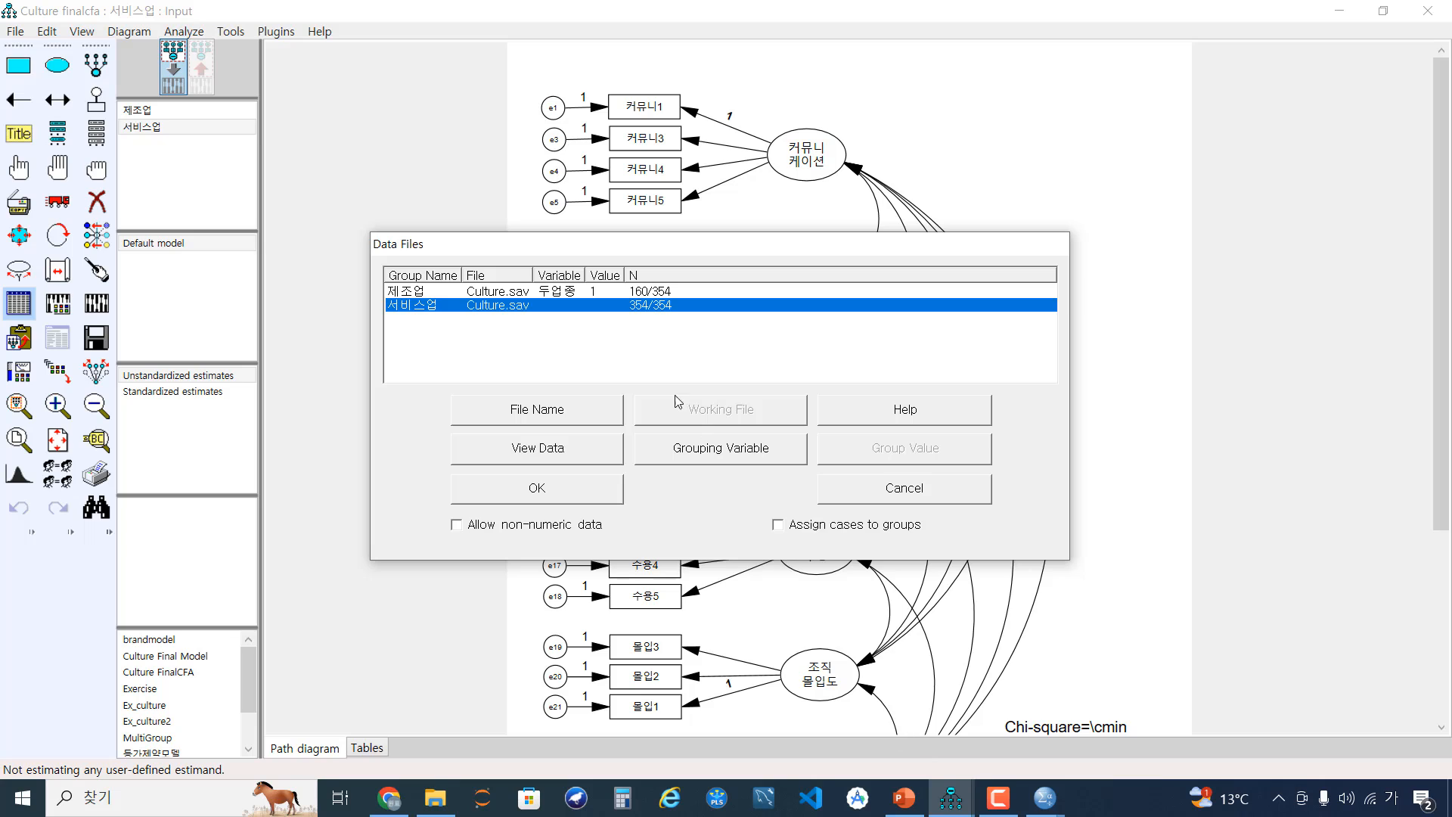
# Set the 서비스업 group's grouping variable to 두업종 with group value 2, and accept the data file settings for both groups.
pyautogui.click(698, 454)
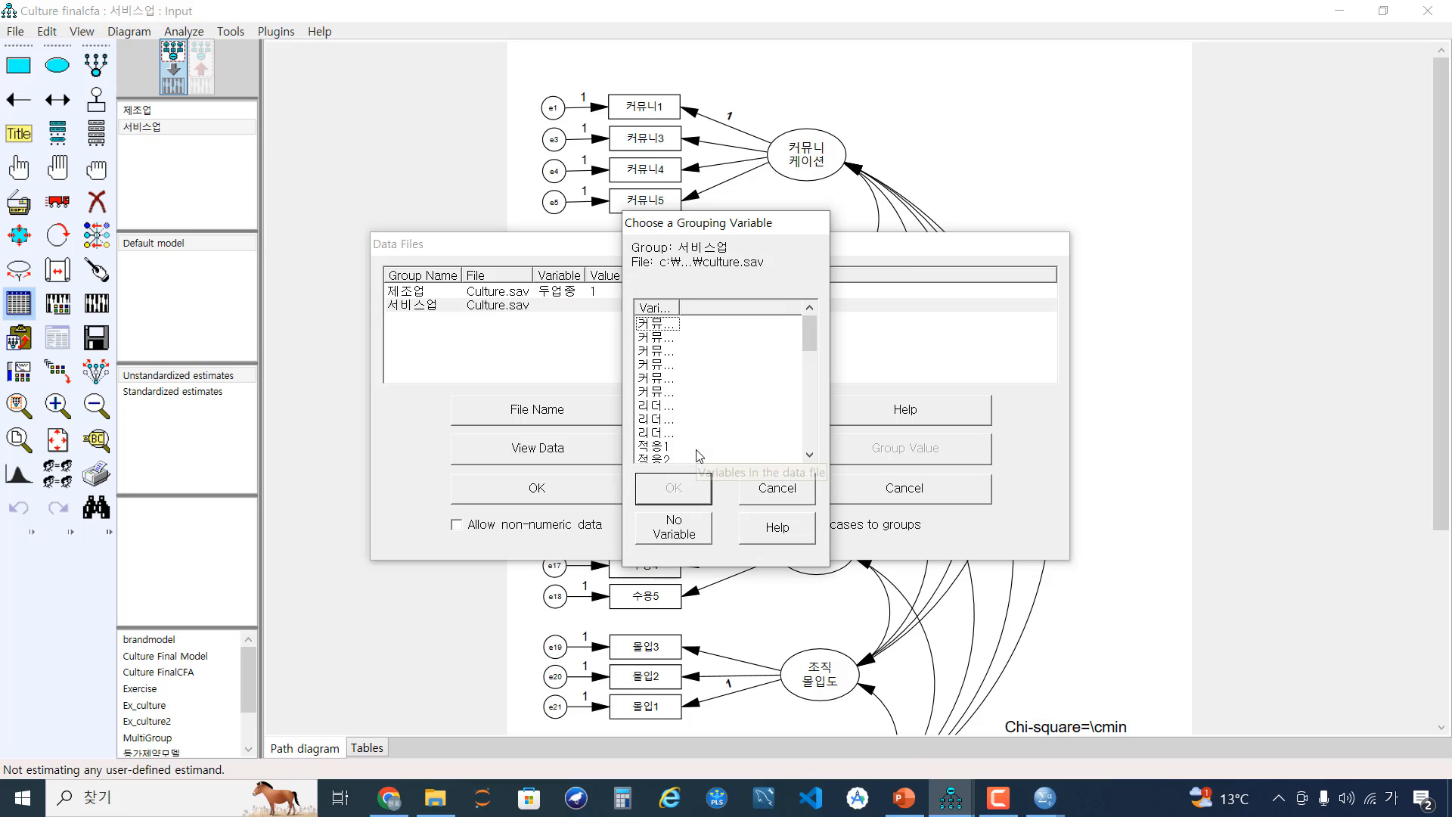
pyautogui.moveTo(809, 335); pyautogui.dragTo(809, 430)
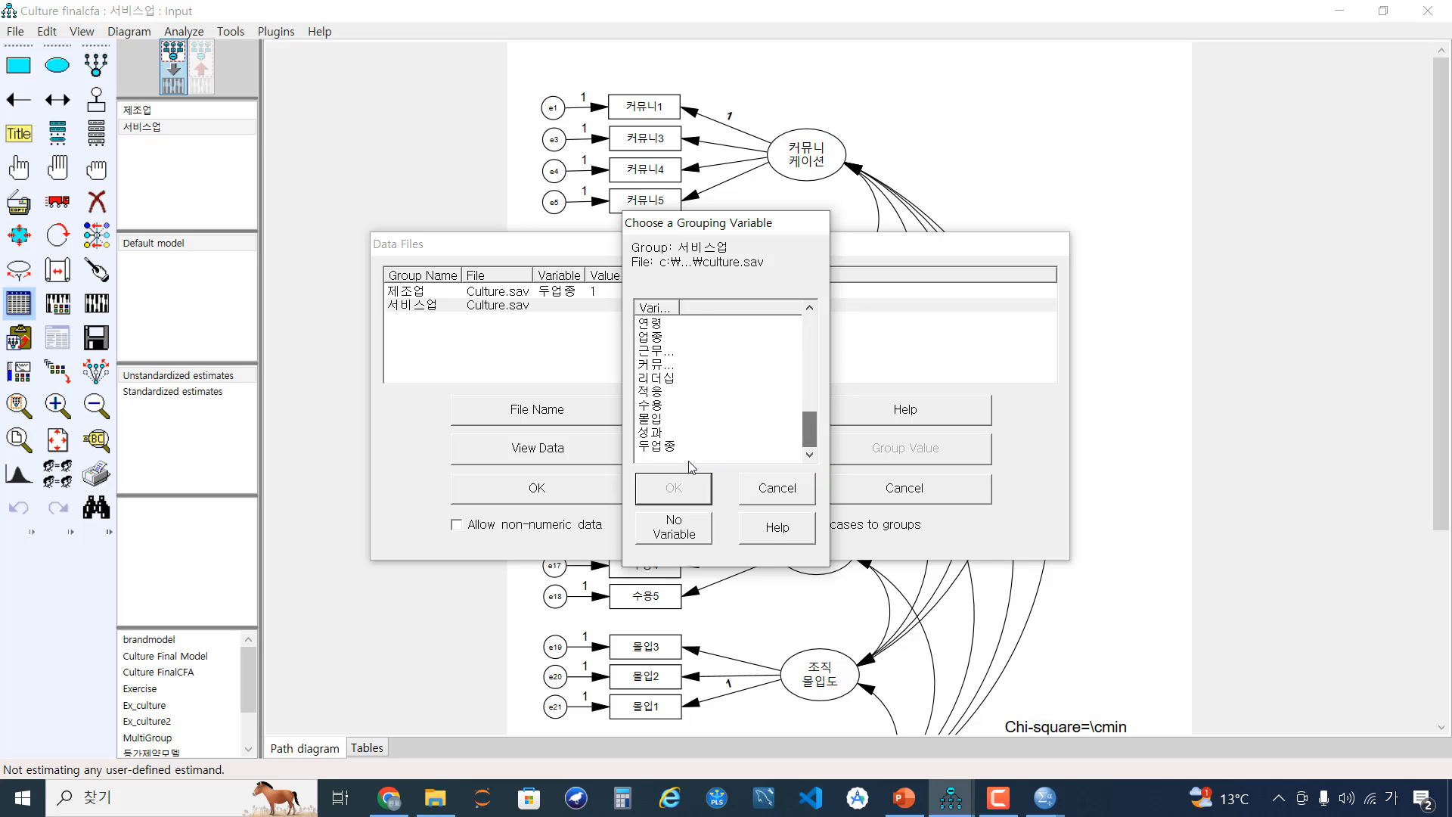
pyautogui.click(657, 446)
pyautogui.click(686, 484)
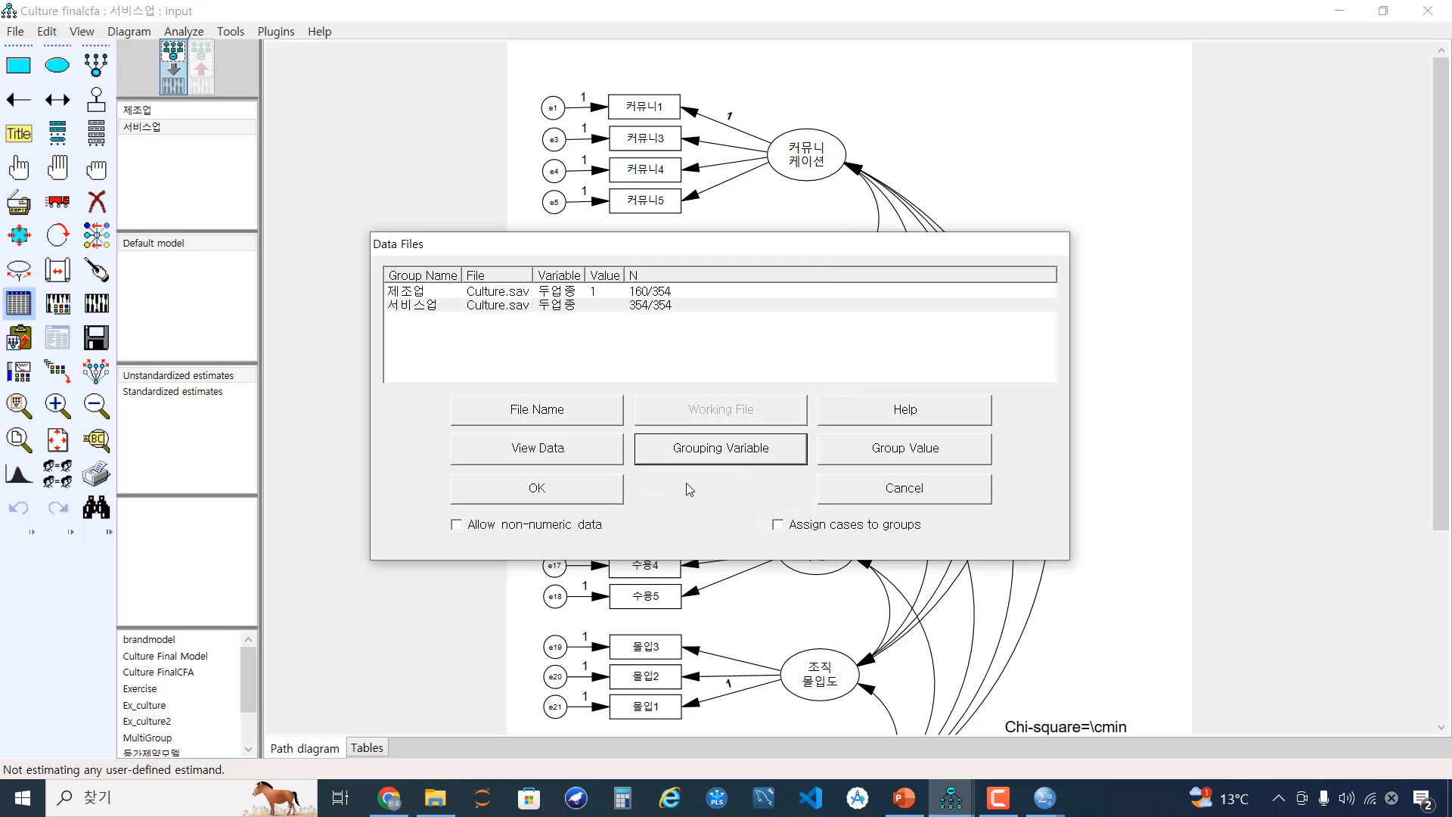
pyautogui.click(877, 450)
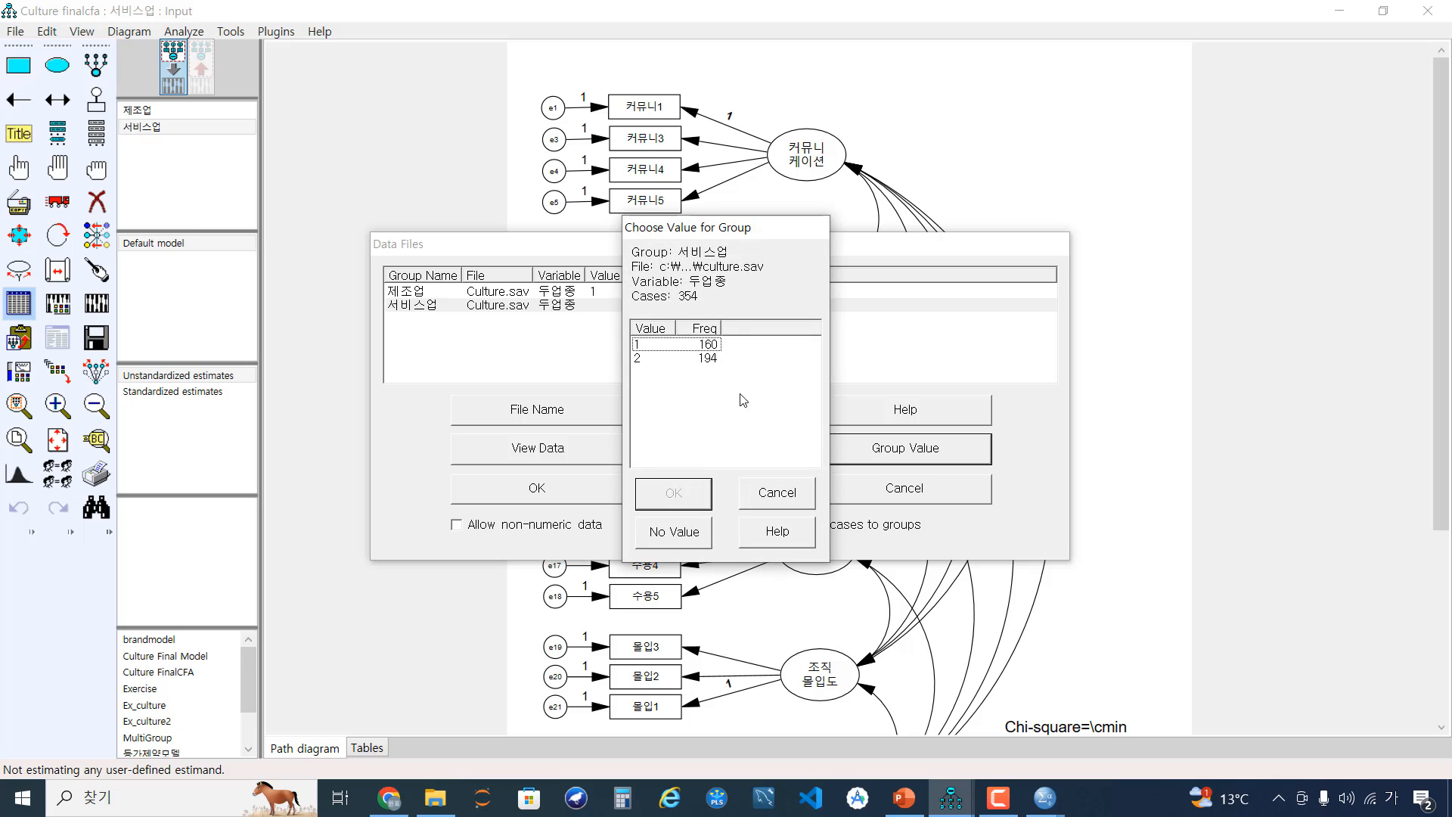
pyautogui.click(705, 358)
pyautogui.click(677, 500)
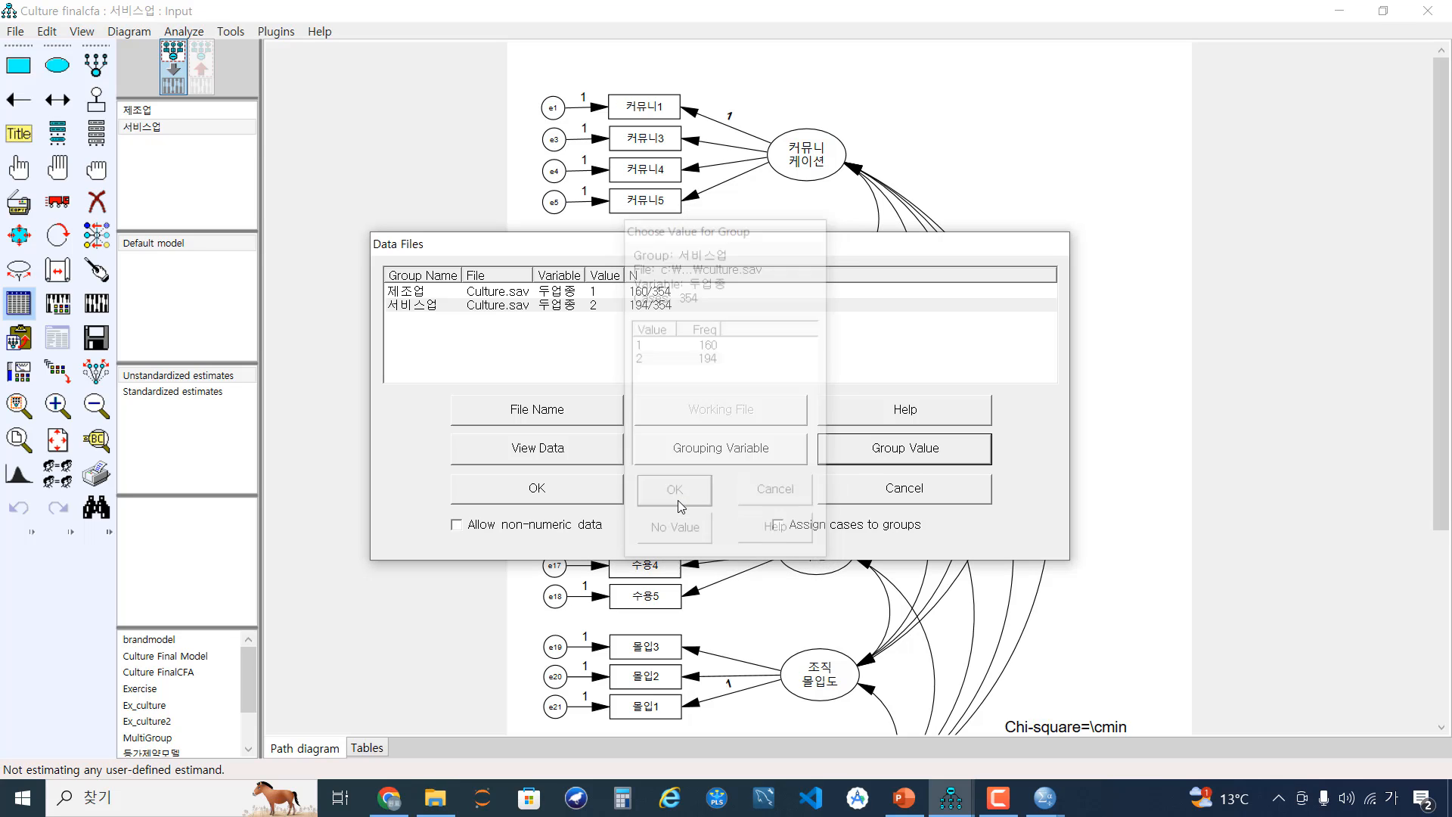
pyautogui.click(456, 293)
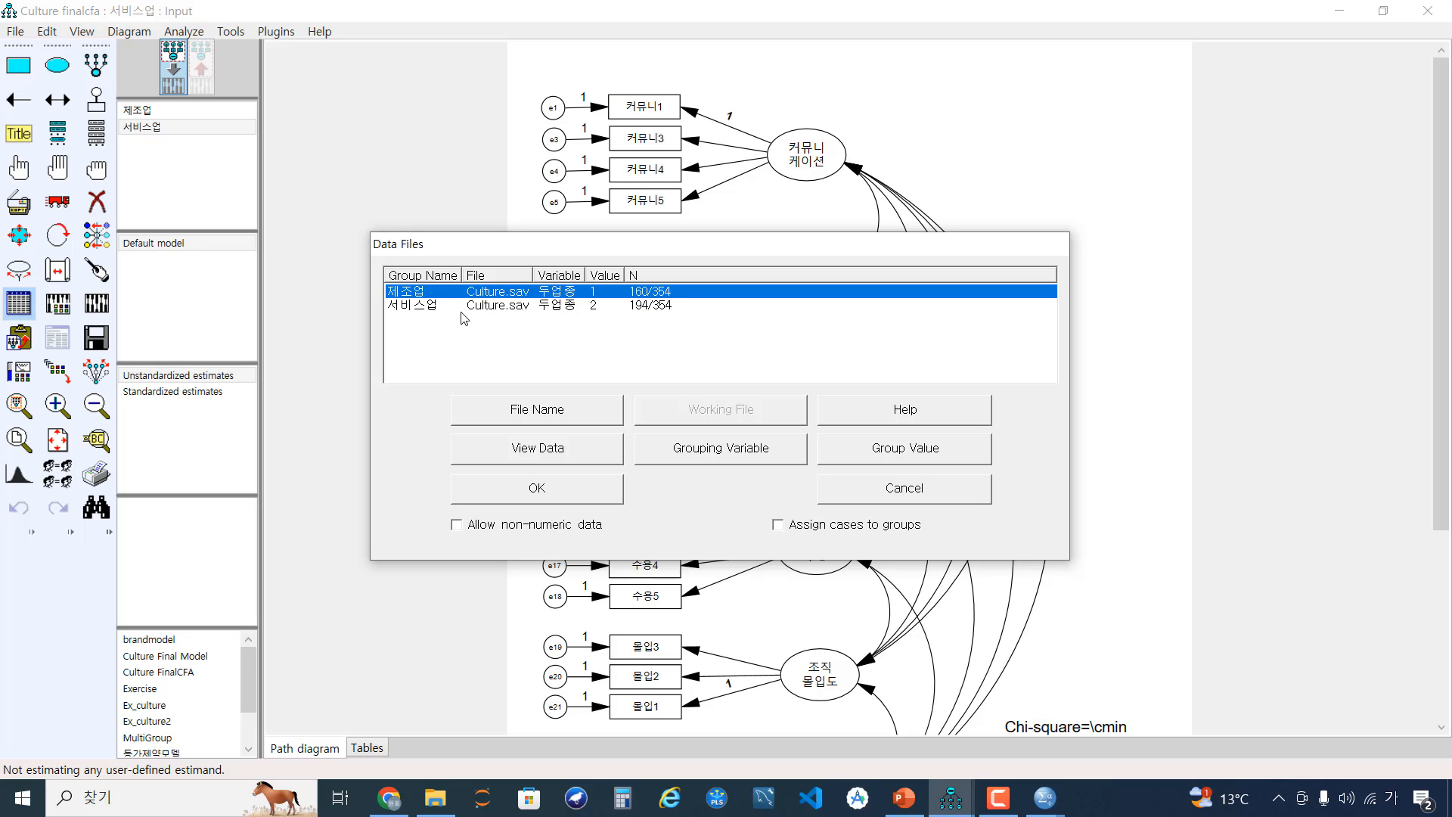
pyautogui.click(598, 306)
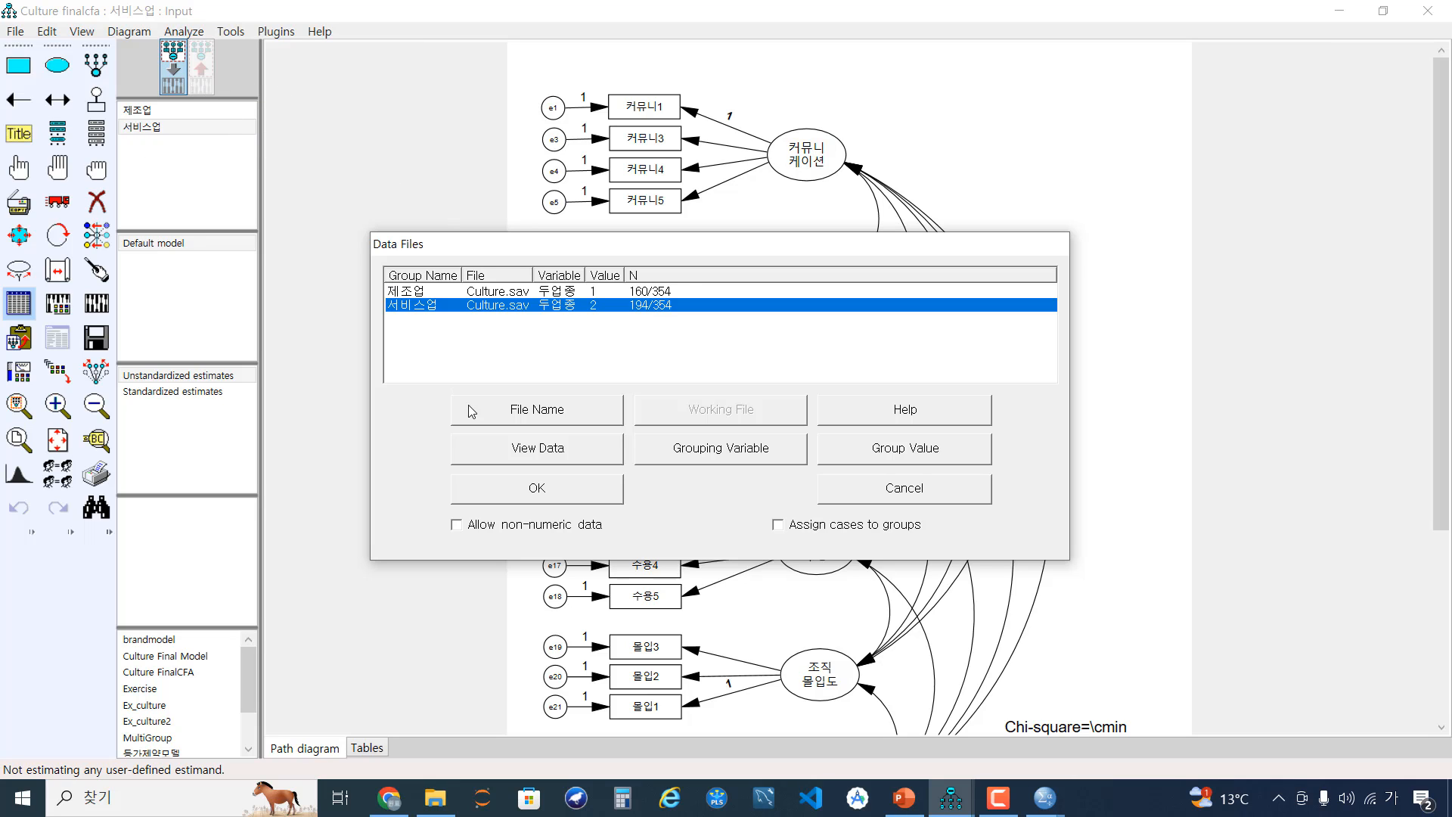
pyautogui.click(520, 488)
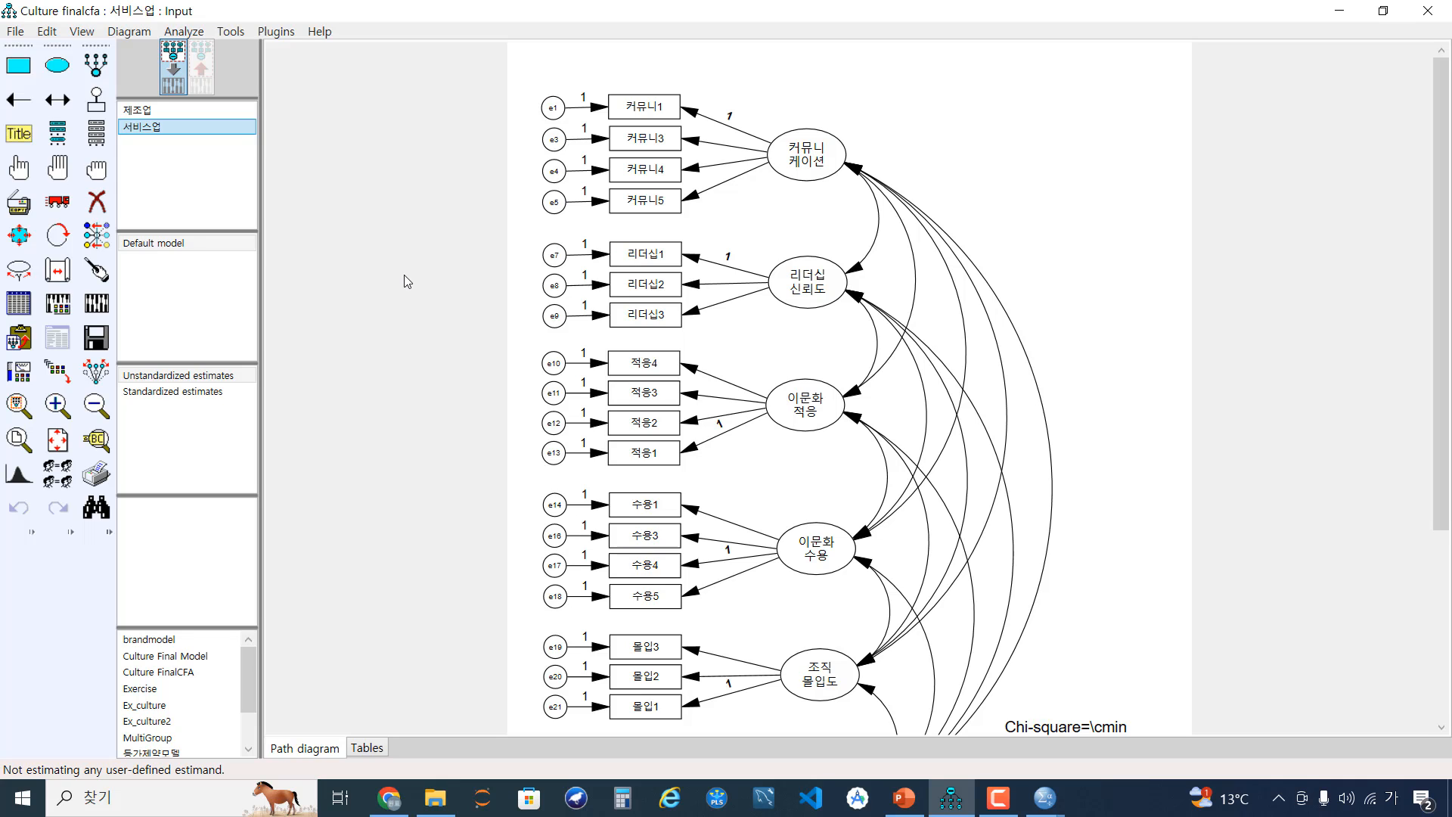
# Make 제조업 the active group in the path diagram.
pyautogui.scroll(-1, 890, 295)
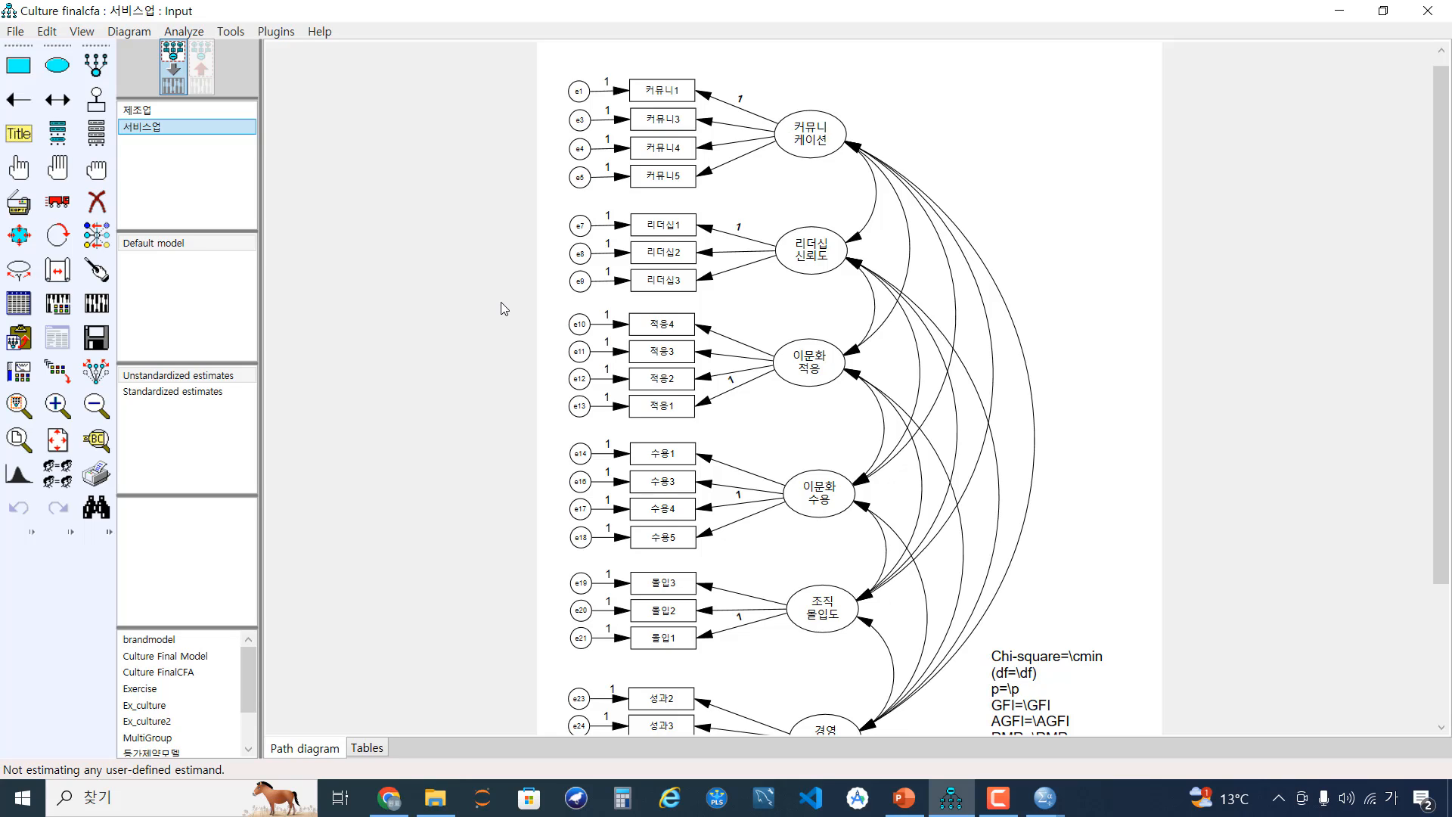
pyautogui.scroll(-1, 501, 302)
pyautogui.scroll(1, 501, 302)
pyautogui.click(190, 115)
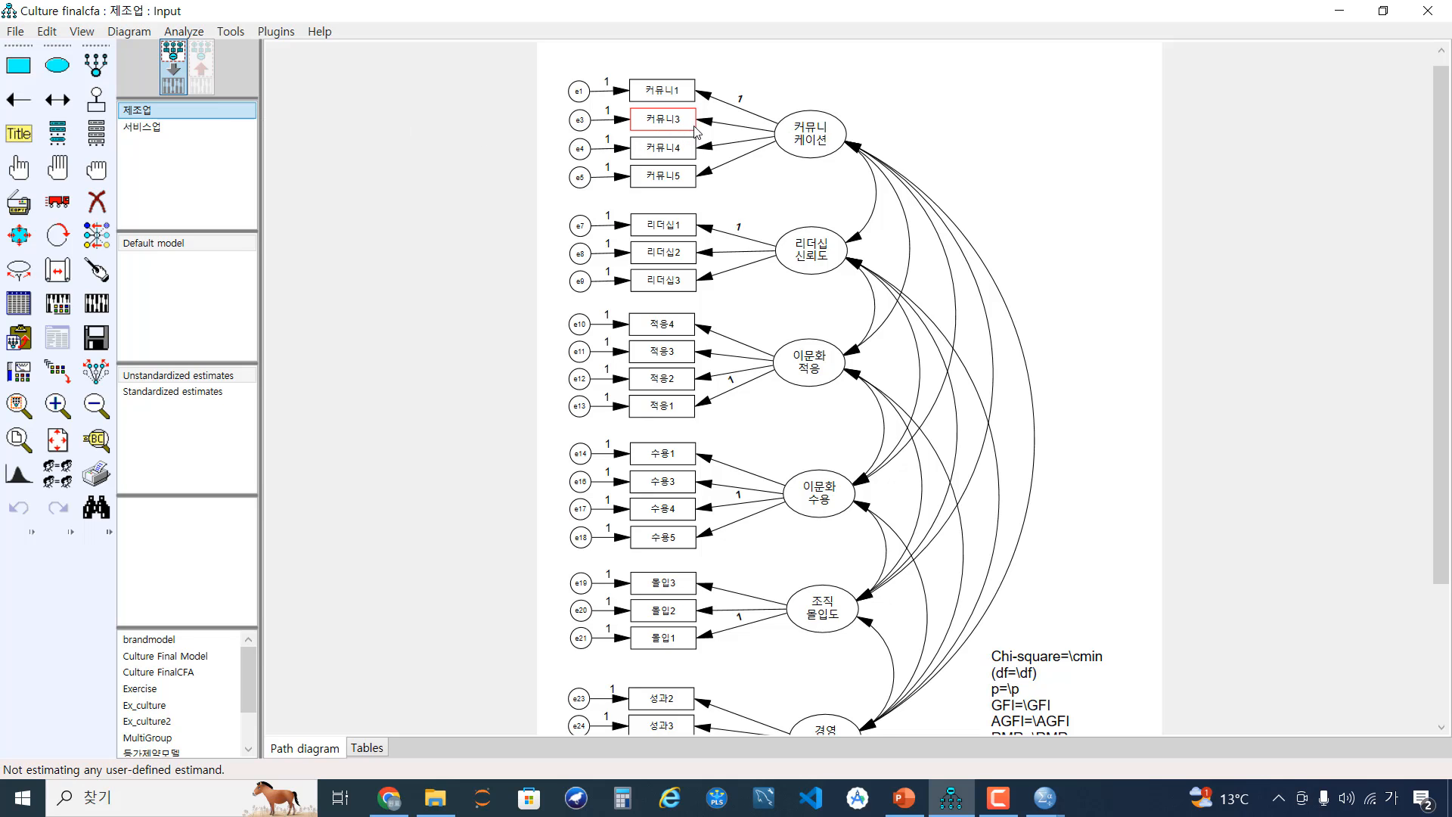
pyautogui.scroll(3, 768, 210)
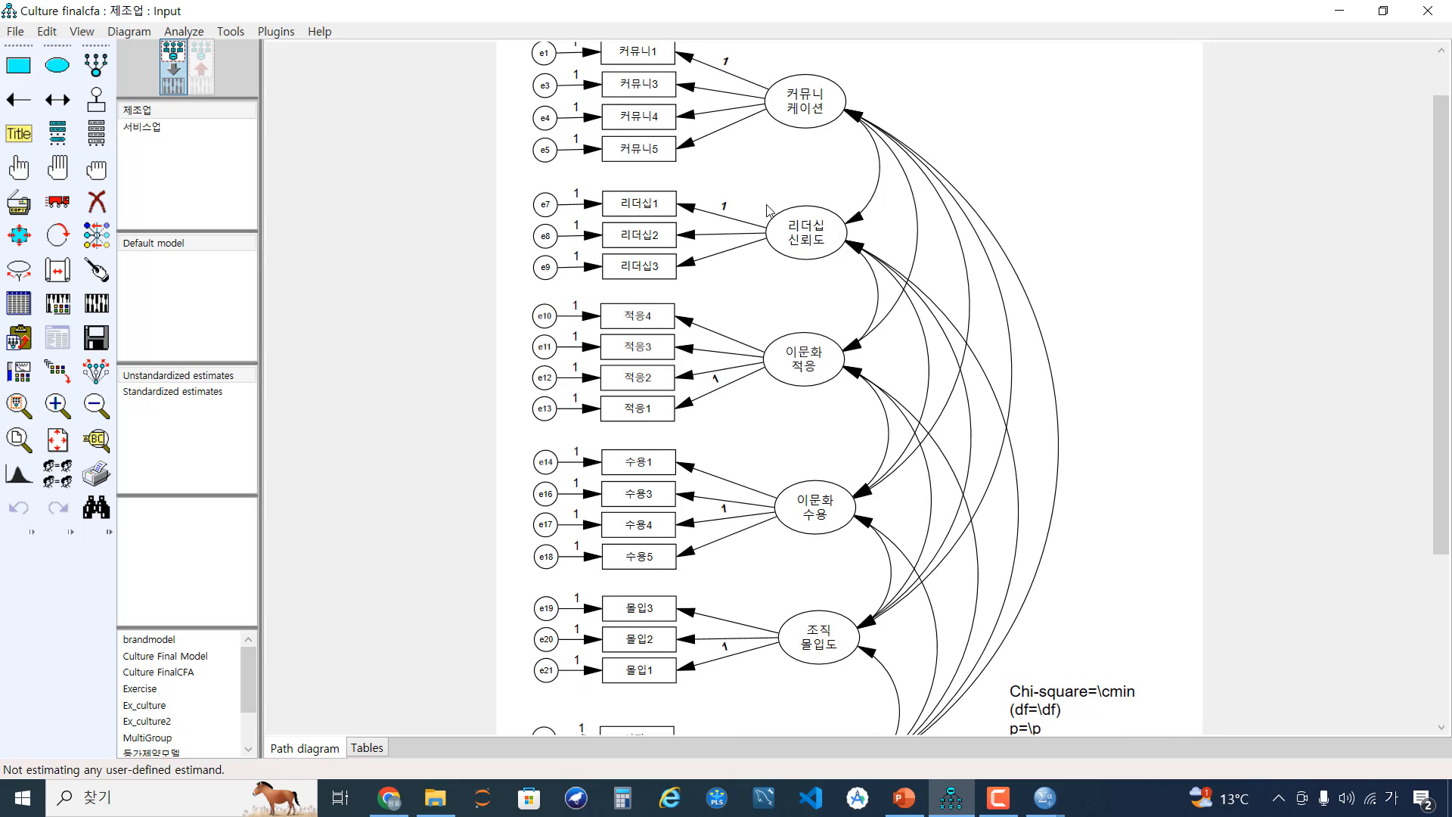
pyautogui.scroll(2, 768, 210)
pyautogui.scroll(2, 765, 219)
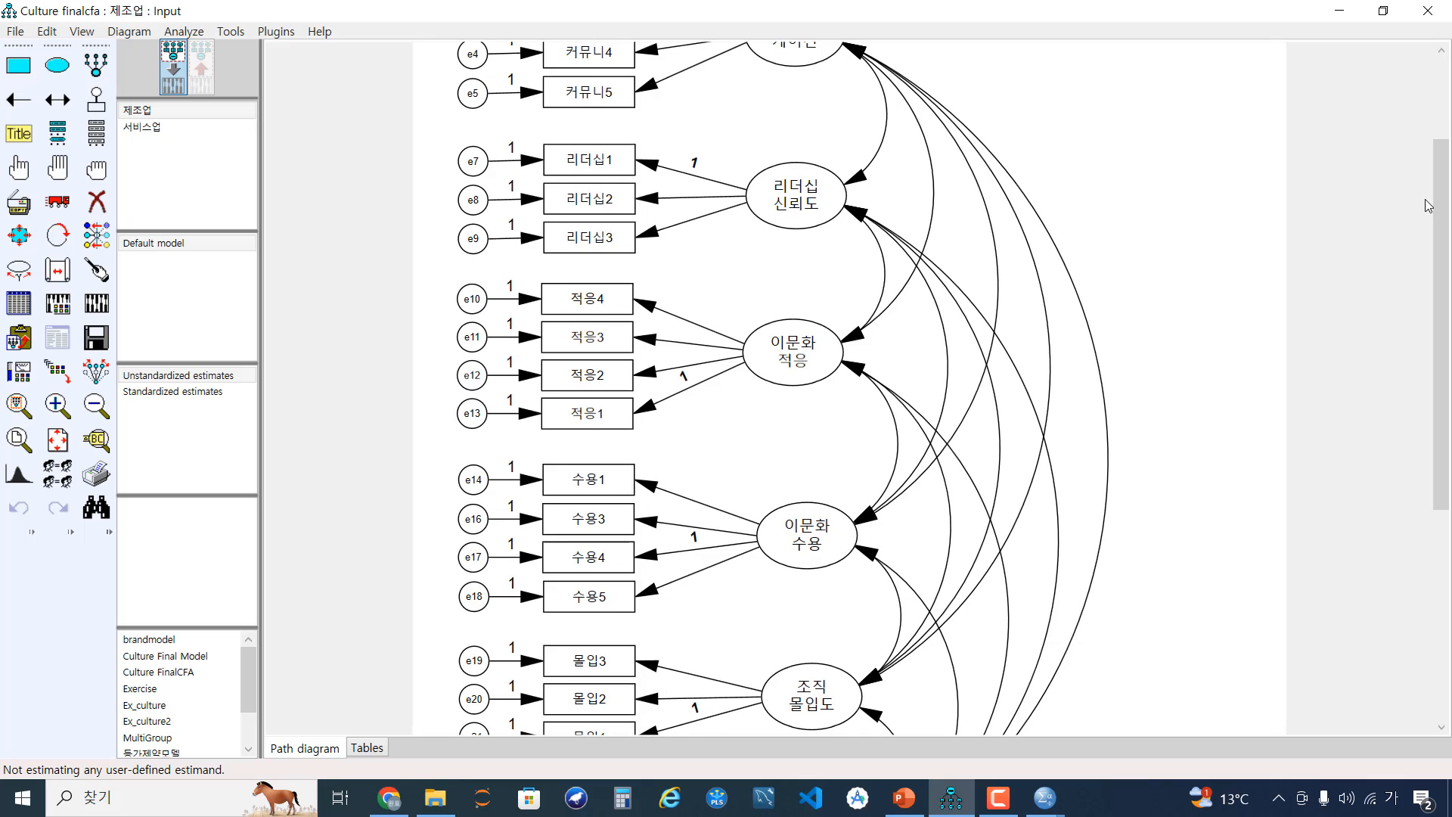
pyautogui.moveTo(1439, 205); pyautogui.dragTo(1411, 127)
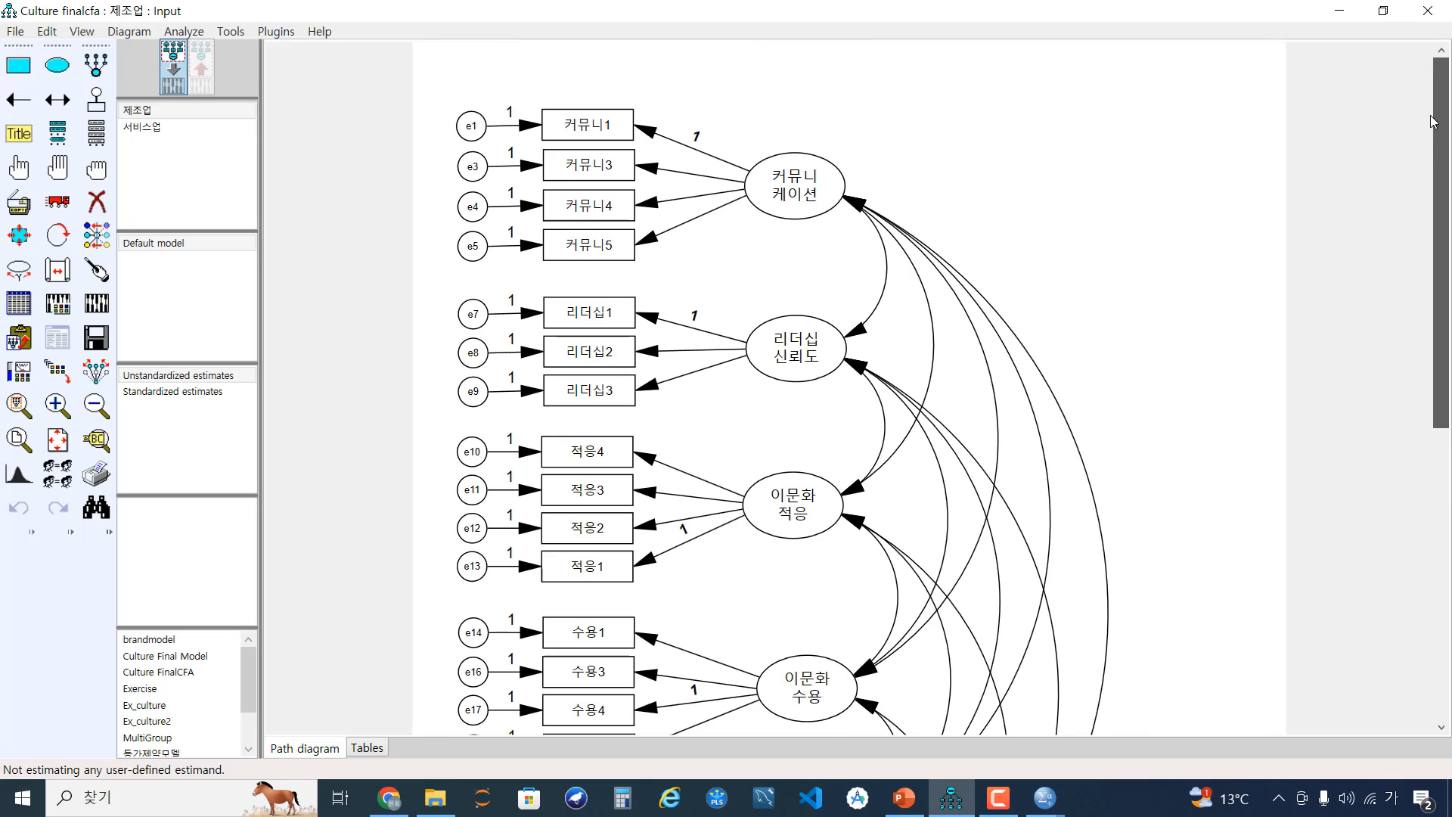
pyautogui.doubleClick(651, 175)
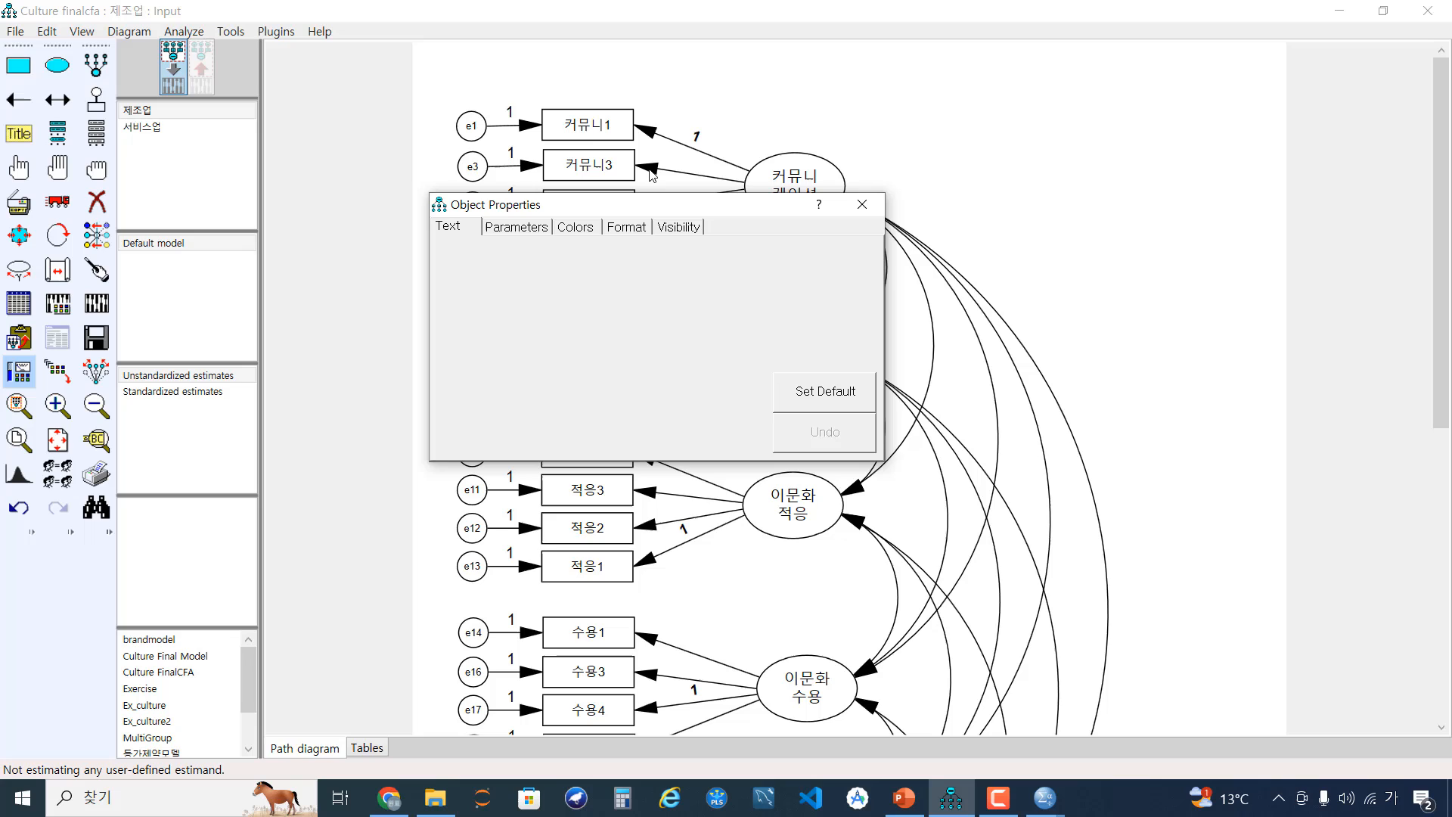
pyautogui.click(862, 204)
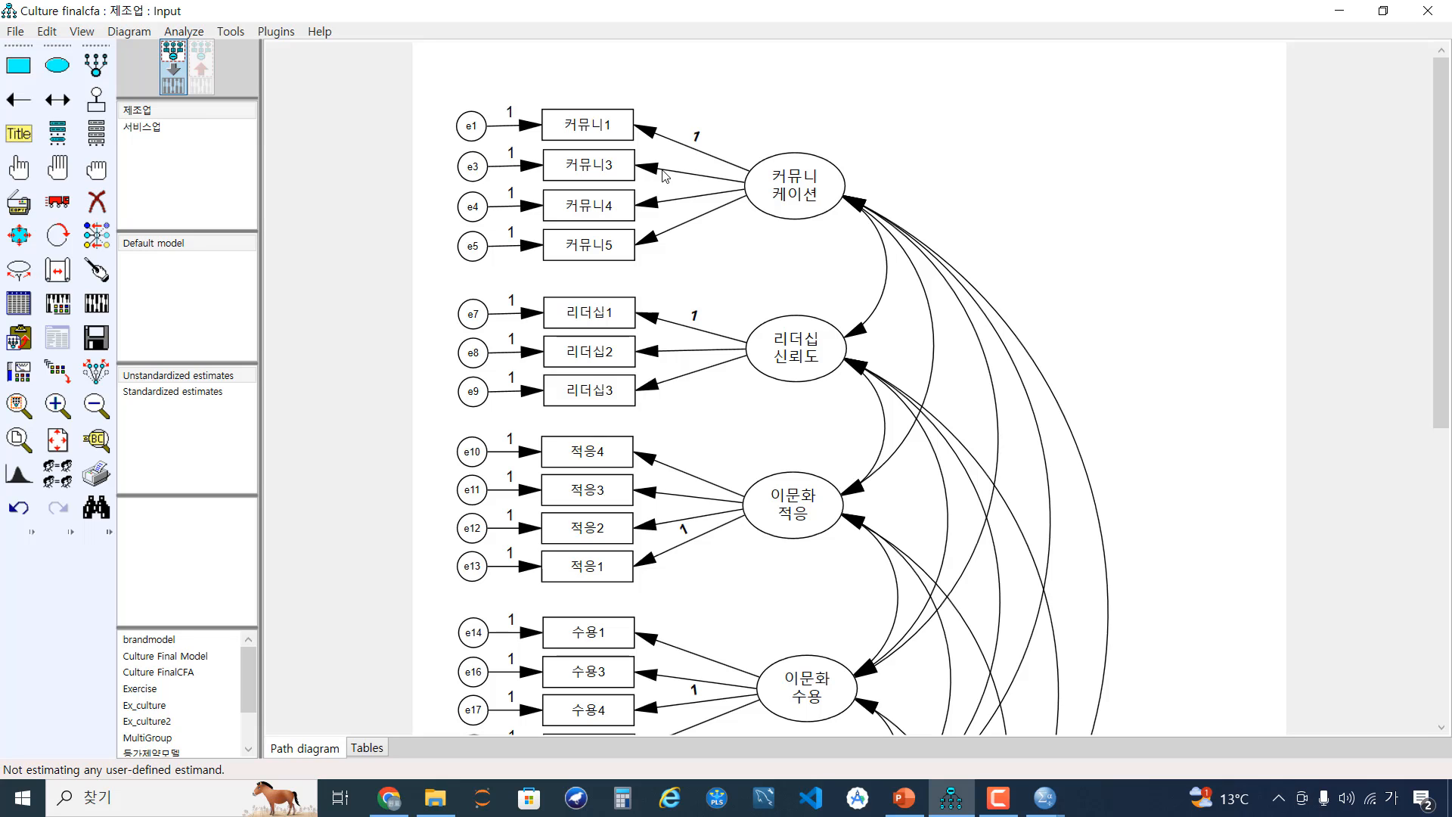
pyautogui.scroll(-3, 747, 168)
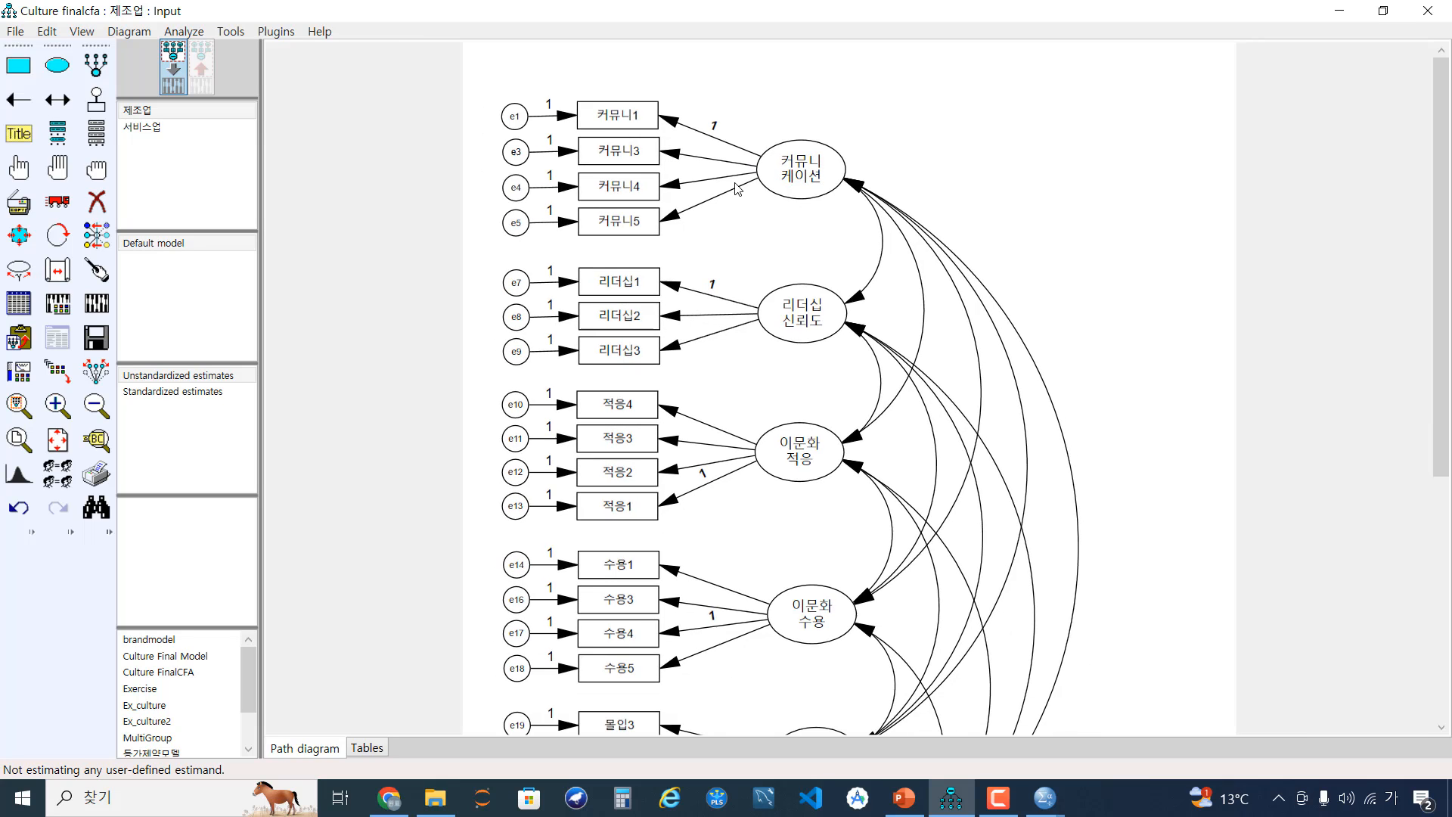
pyautogui.doubleClick(676, 160)
pyautogui.click(861, 204)
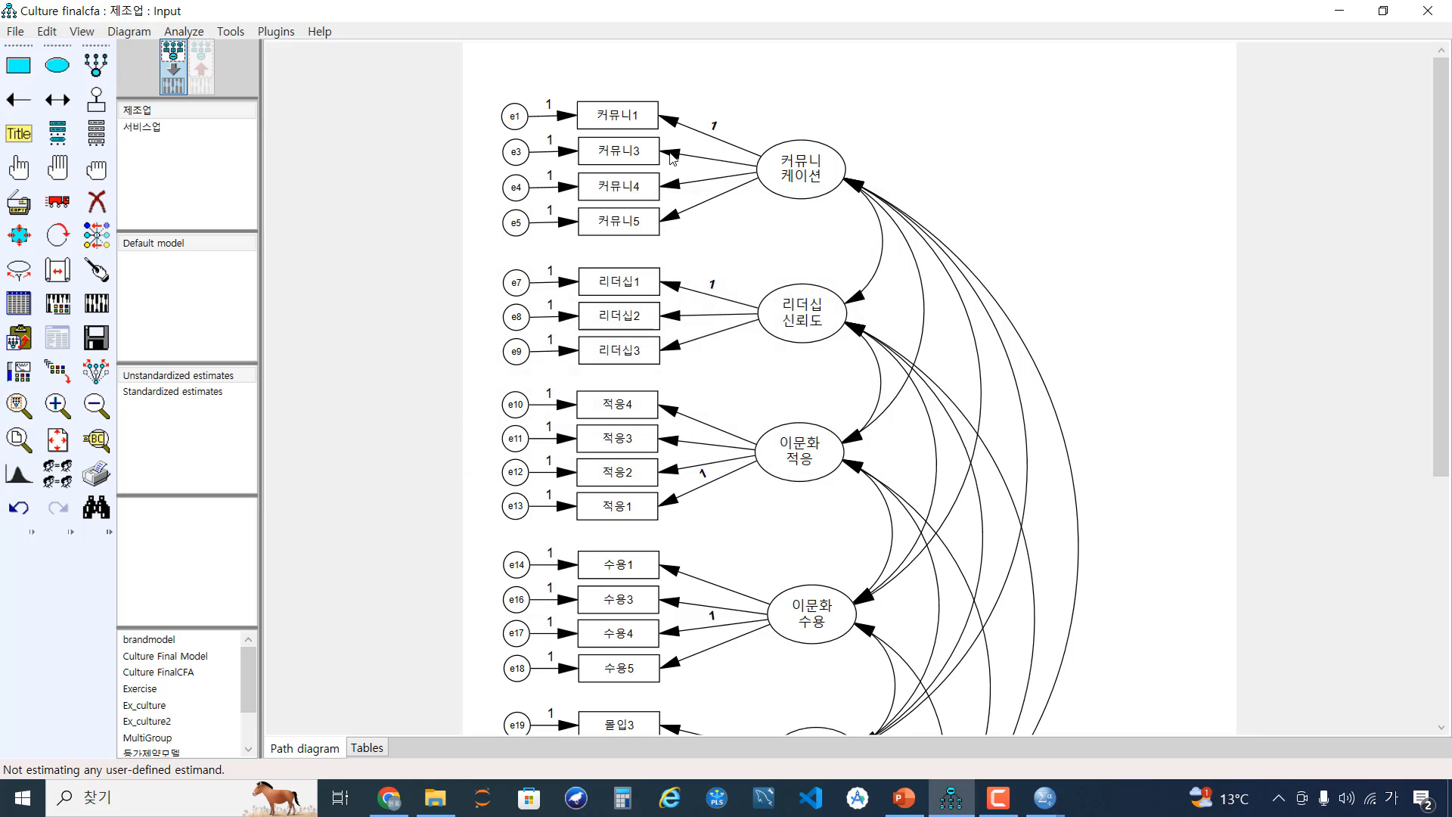
# Label the regression weight of the path from 커뮤니케이션 to 커뮤니3 as a1 for all groups, and check the label in the 서비스업 group.
pyautogui.scroll(1, 720, 225)
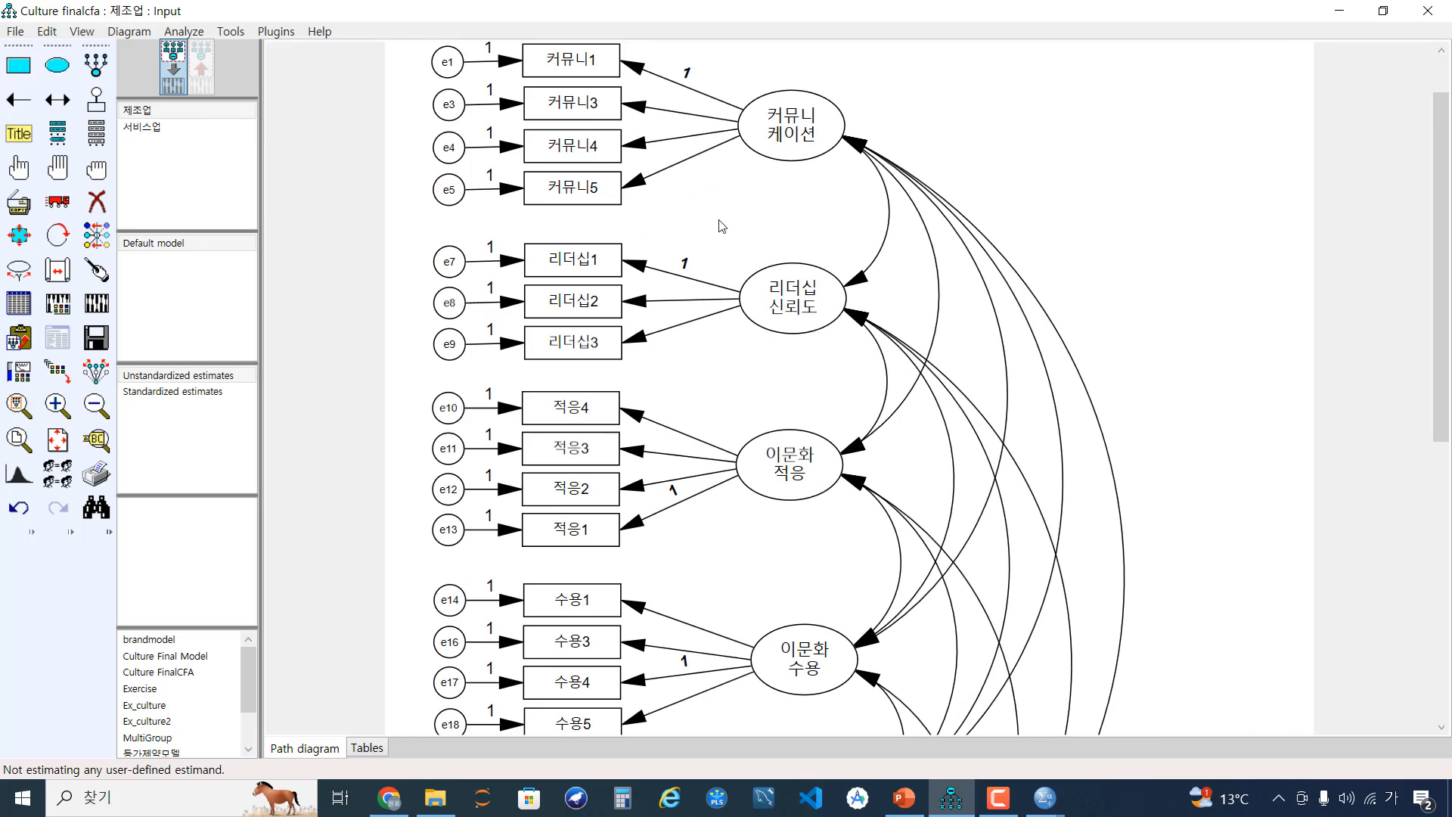
pyautogui.doubleClick(645, 115)
pyautogui.click(516, 226)
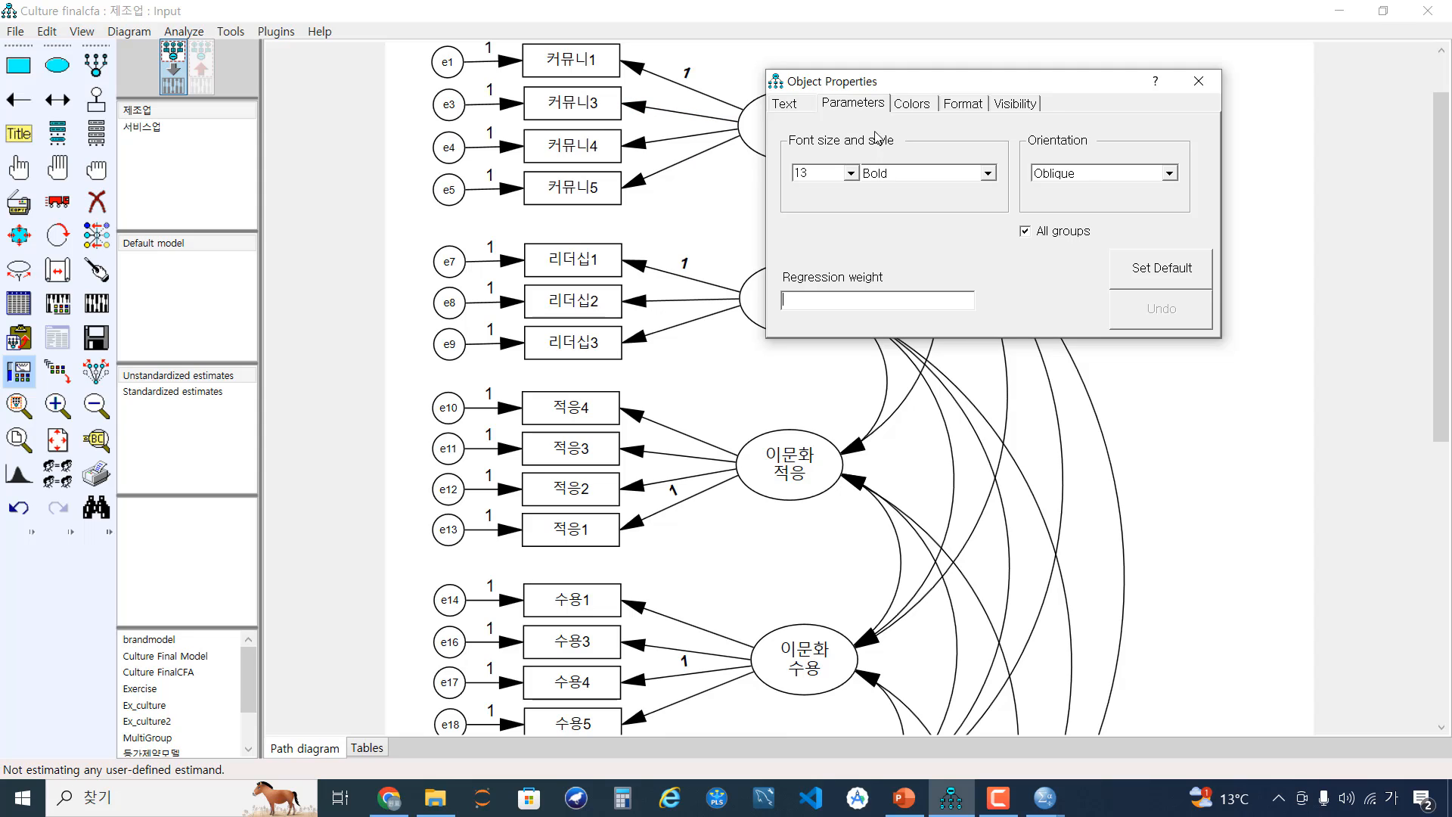
pyautogui.click(795, 105)
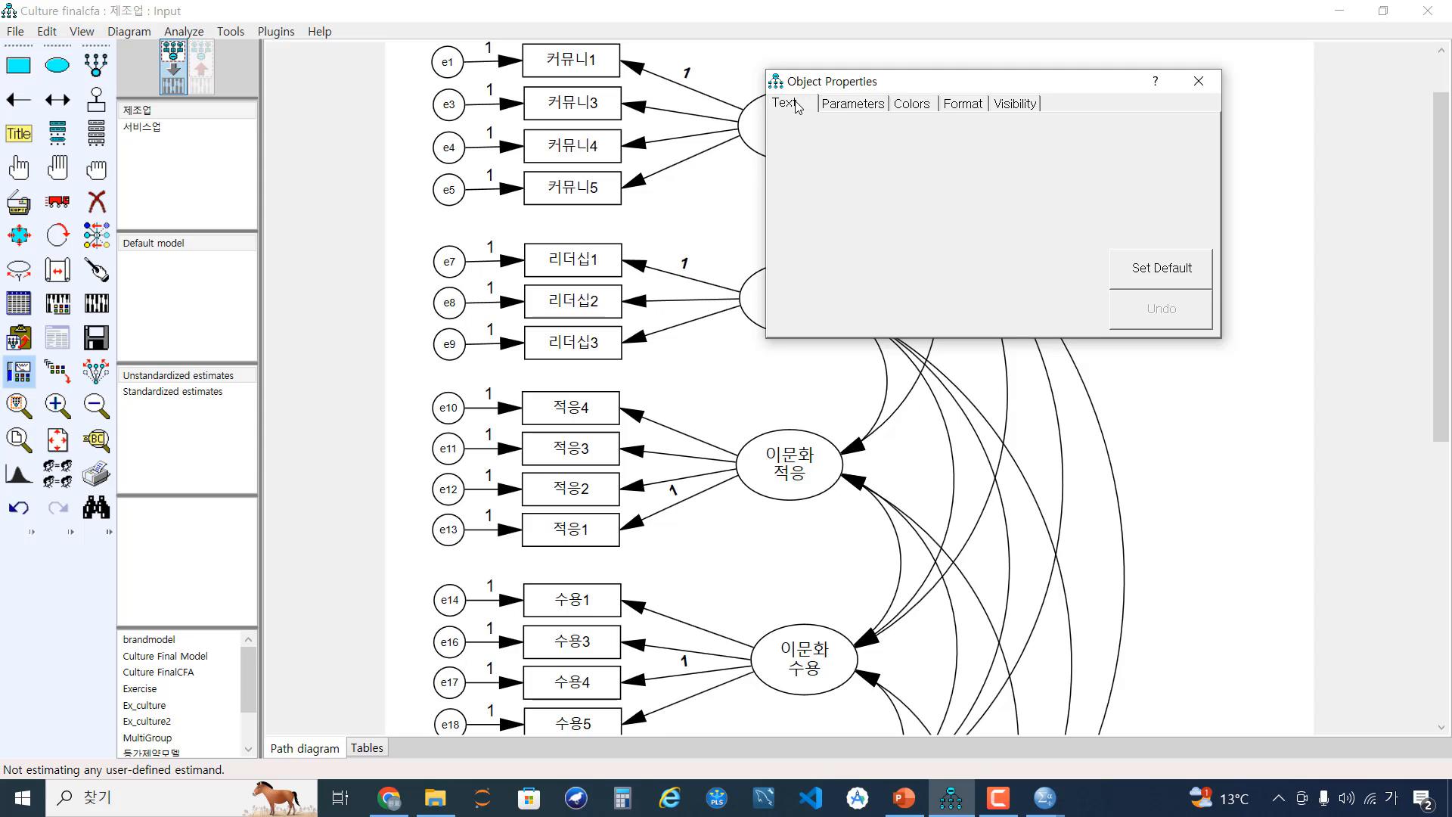
pyautogui.click(835, 106)
pyautogui.write('1')
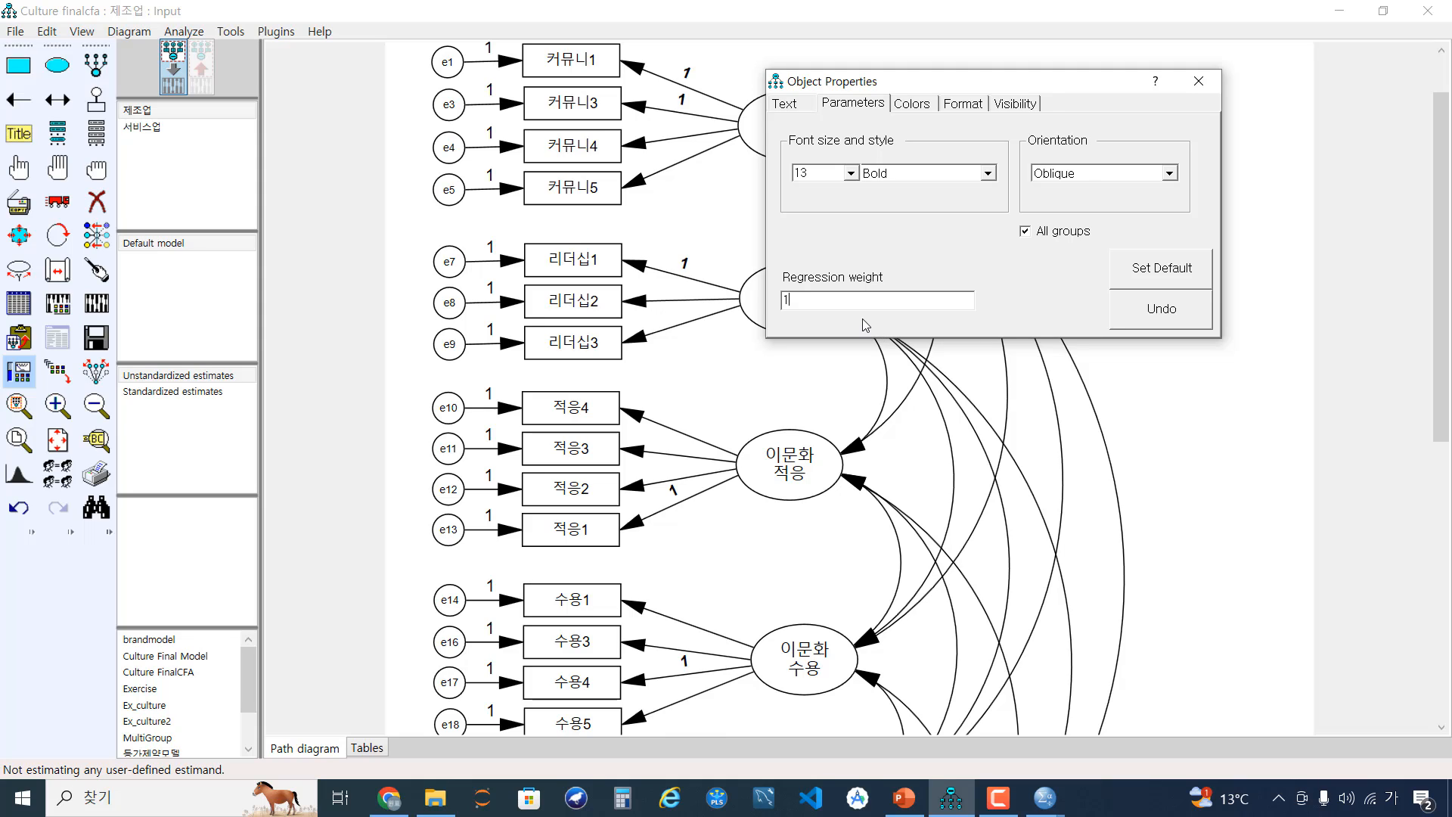
pyautogui.press('BackSpace')
pyautogui.write('ㅁ')
pyautogui.press('BackSpace')
pyautogui.press('Hangul')
pyautogui.write('a1')
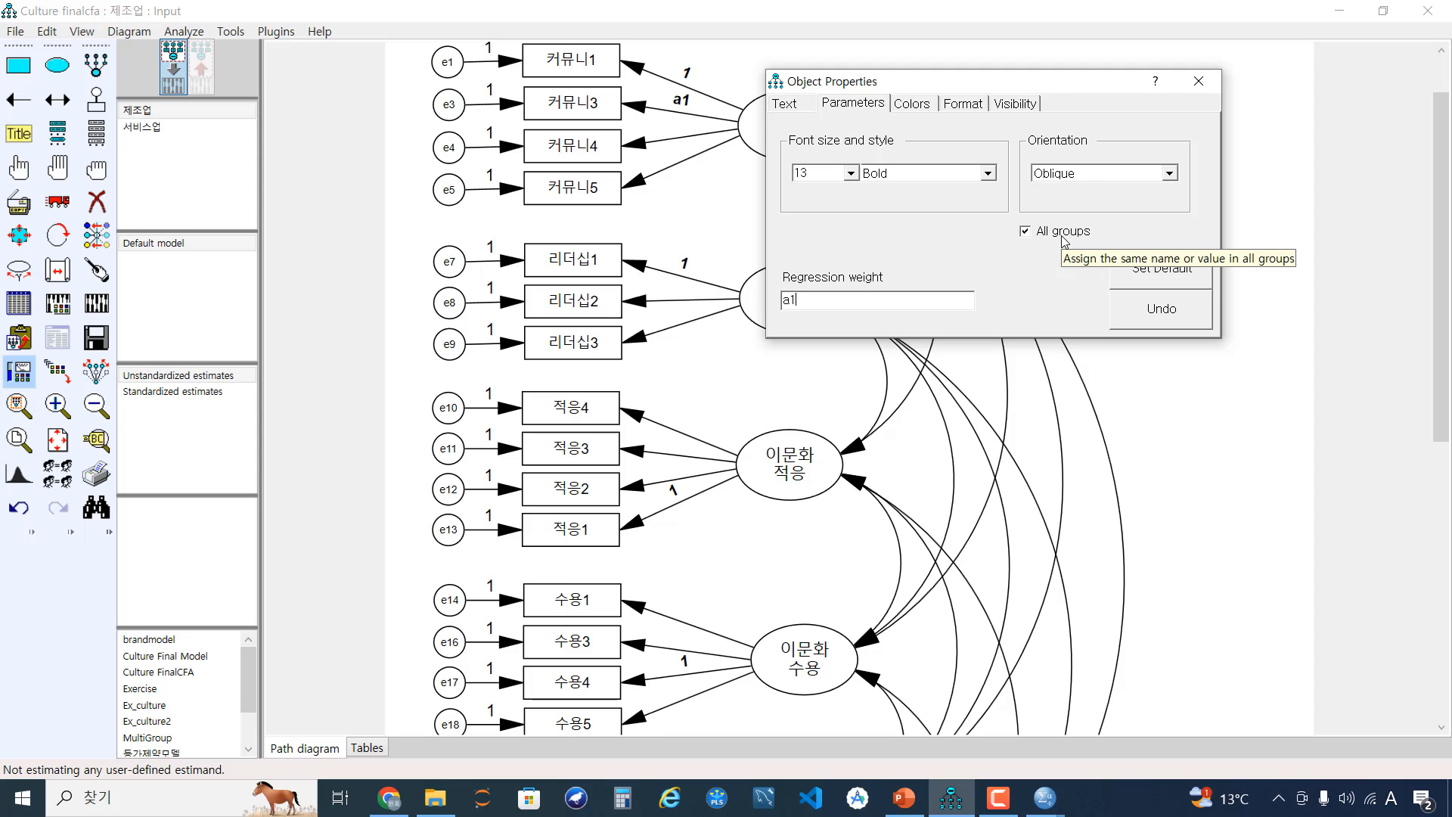
pyautogui.click(163, 114)
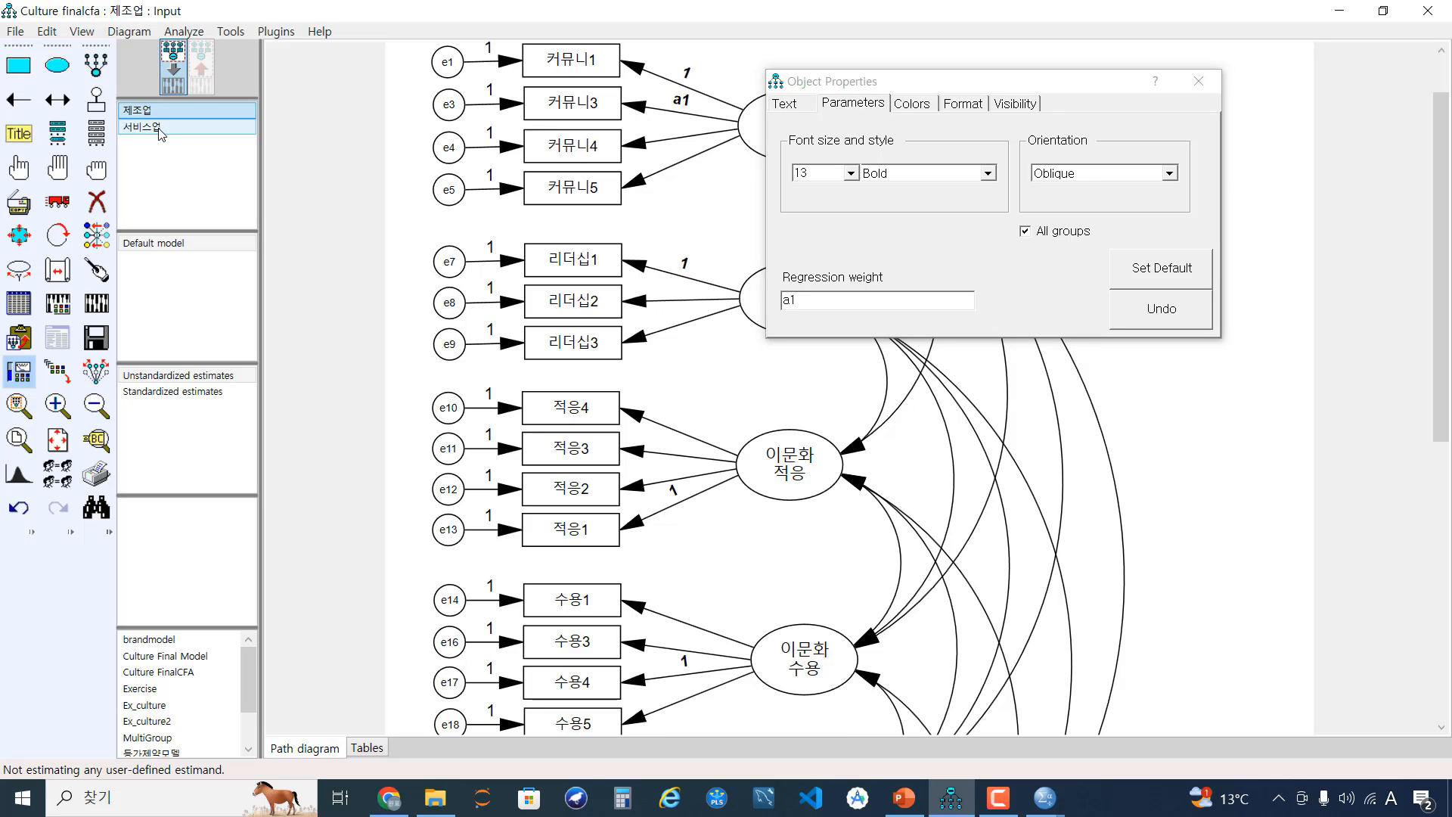
pyautogui.click(159, 130)
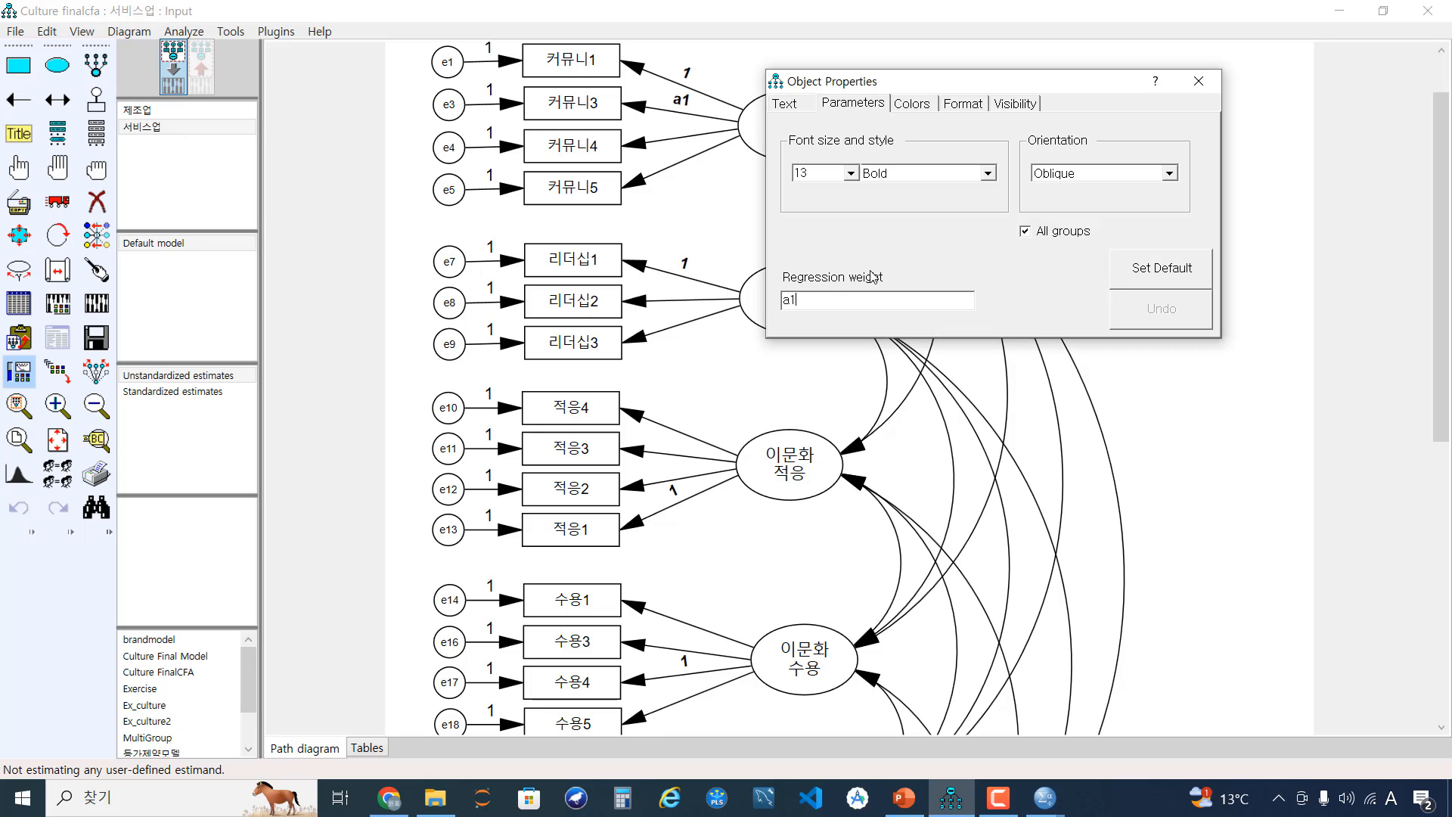
# In the 제조업 group, label the regression weights of the paths from 커뮤니케이션 to 커뮤니4 and 커뮤니5 as a2 and a3.
pyautogui.click(216, 112)
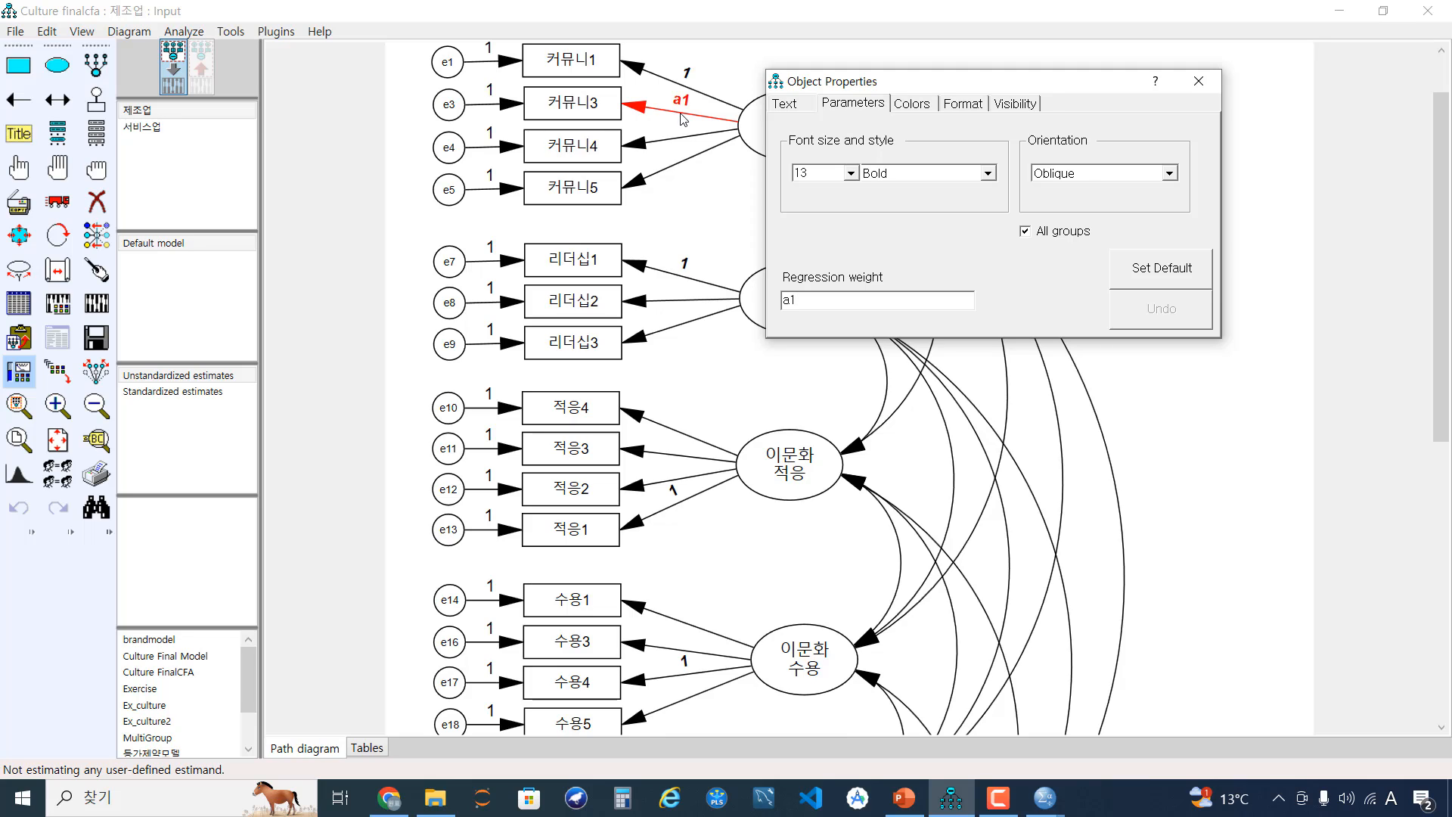
pyautogui.moveTo(846, 86); pyautogui.dragTo(910, 78)
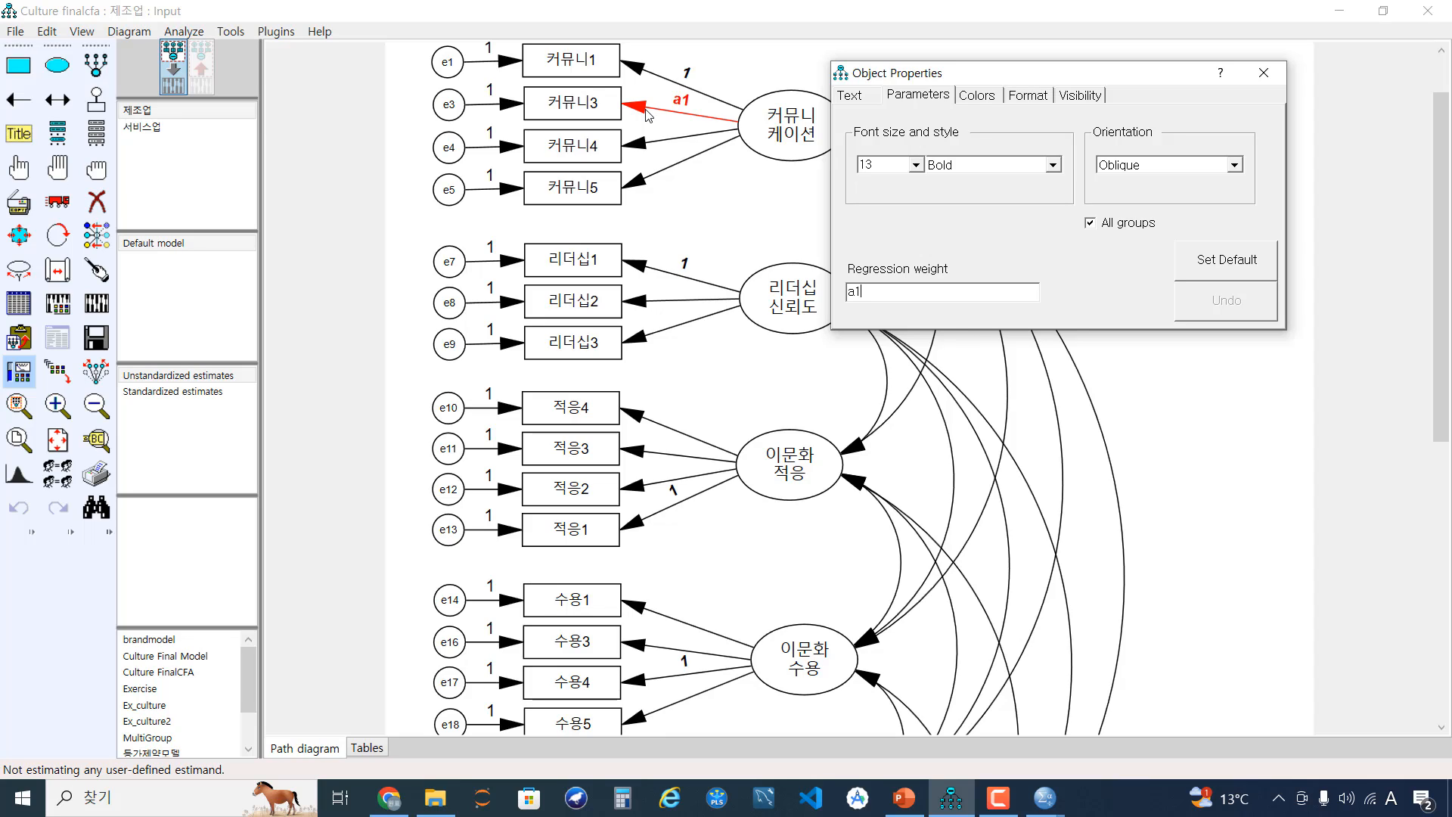
pyautogui.click(642, 152)
pyautogui.write('a2')
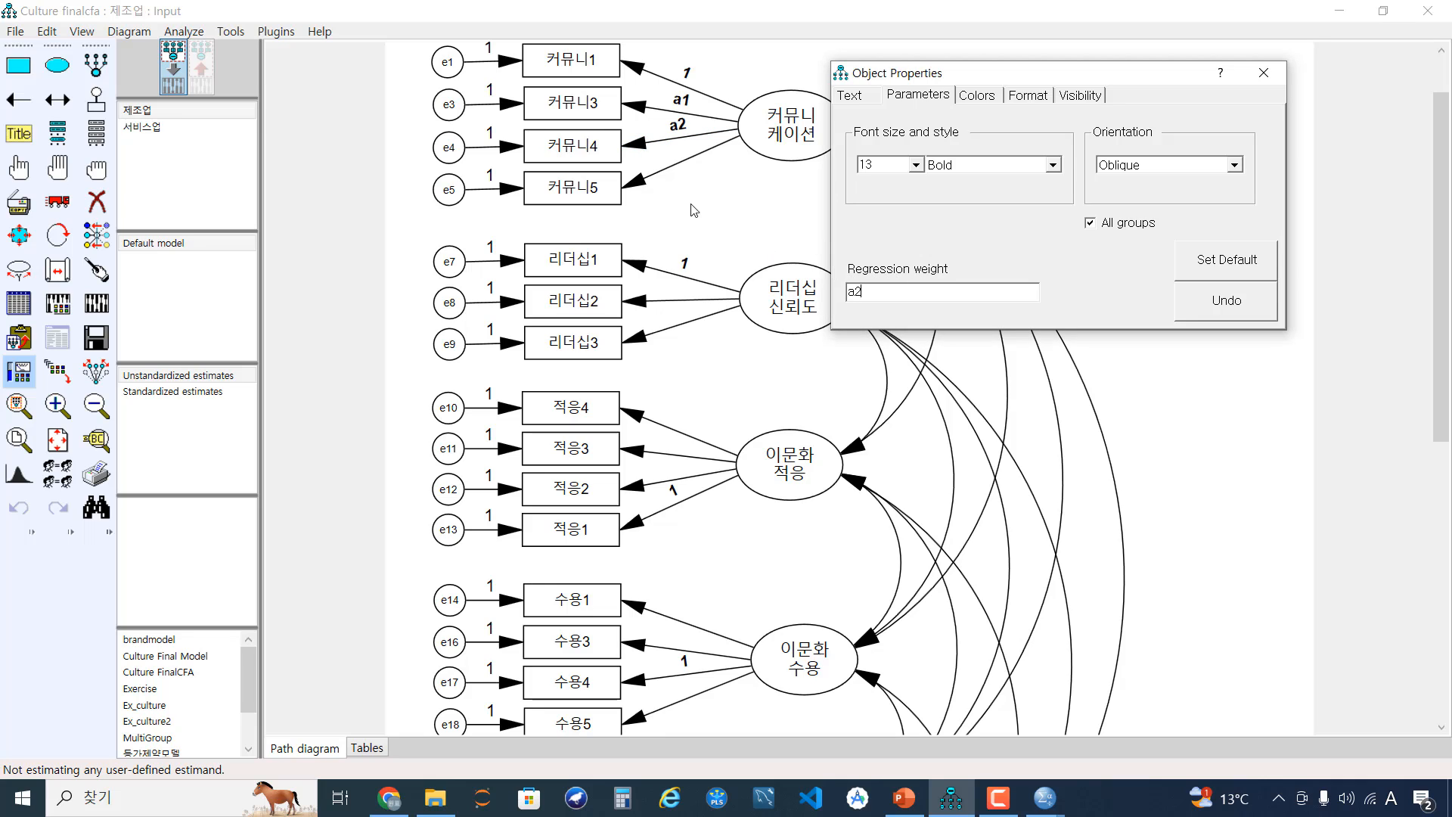
pyautogui.click(663, 174)
pyautogui.write('a3')
# Label the regression weights of the paths from 리더십신뢰도 to 리더십2 and 리더십3 as a4 and a5.
pyautogui.click(660, 300)
pyautogui.write('a4')
pyautogui.click(642, 348)
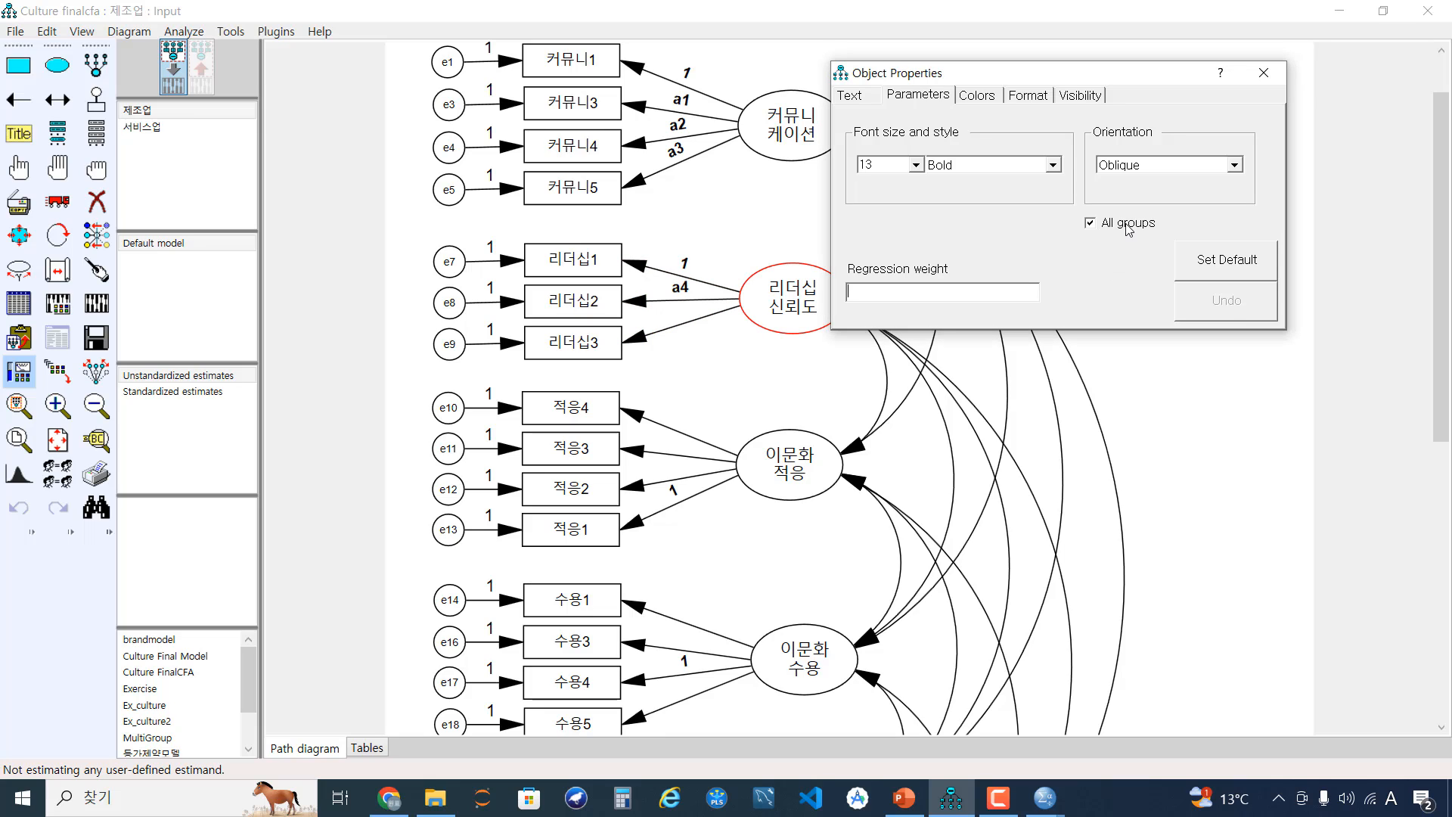
pyautogui.click(642, 347)
pyautogui.write('a5')
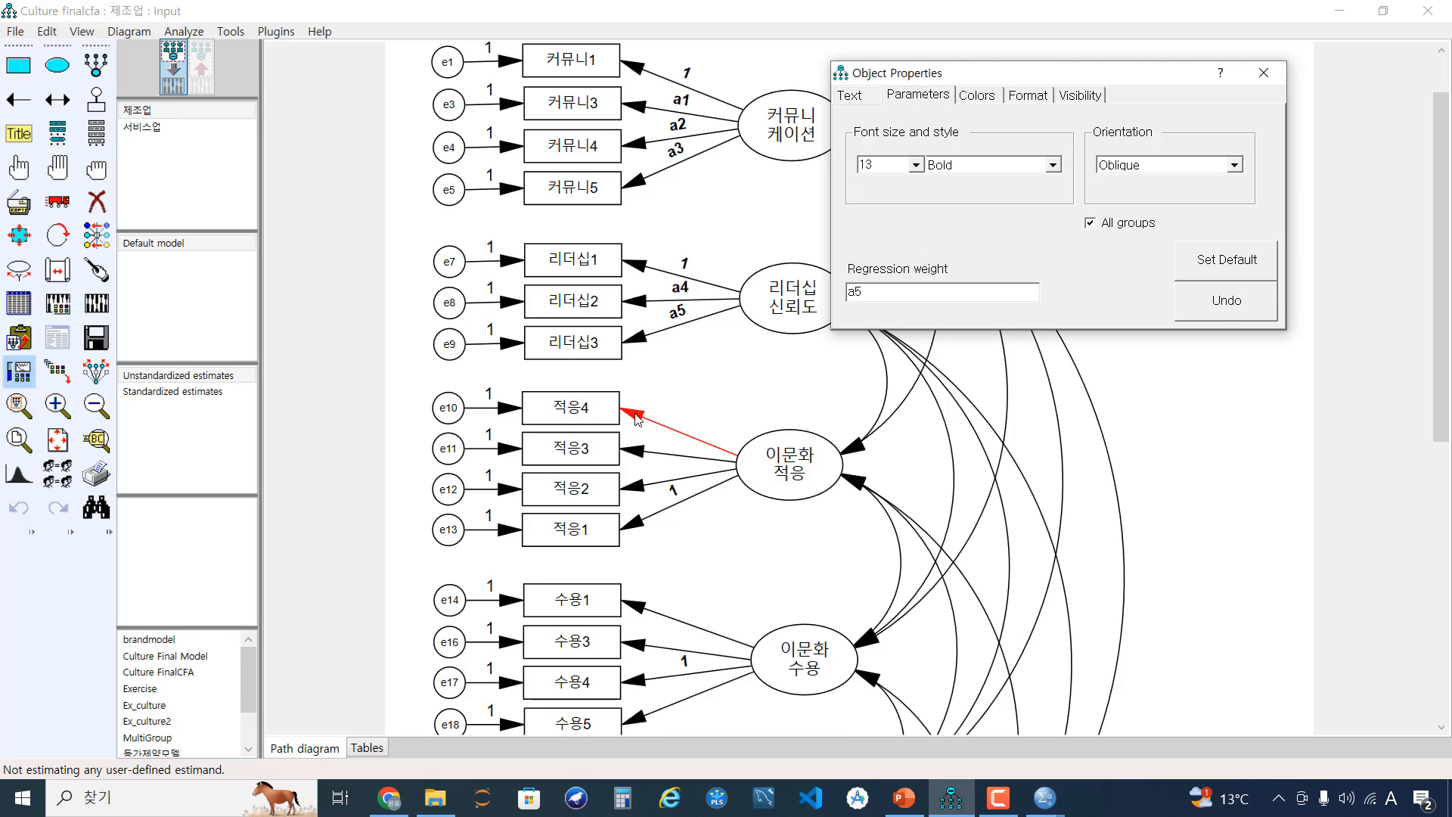
# Label the regression weights of the paths from 이문화적응 to 적응4, 적응3 and 적응2 as a6, a7 and a8.
pyautogui.click(638, 418)
pyautogui.write('a6')
pyautogui.click(642, 452)
pyautogui.write('a7')
pyautogui.click(642, 493)
pyautogui.write('a8')
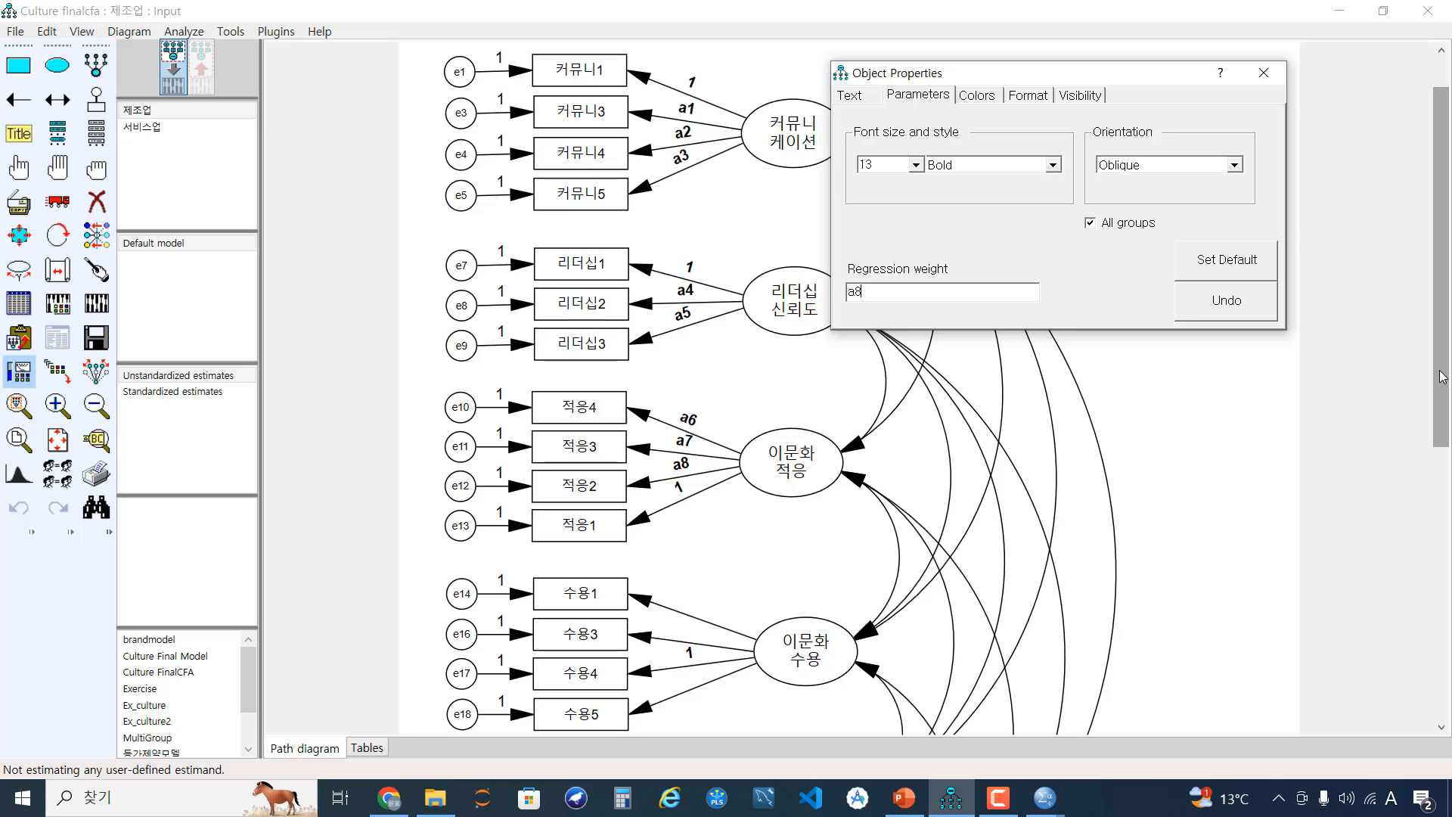
# Label the regression weights of the paths from 이문화수용 to 수용1, 수용3 and 수용5 as a9, a10 and a11.
pyautogui.moveTo(1440, 376); pyautogui.dragTo(1432, 641)
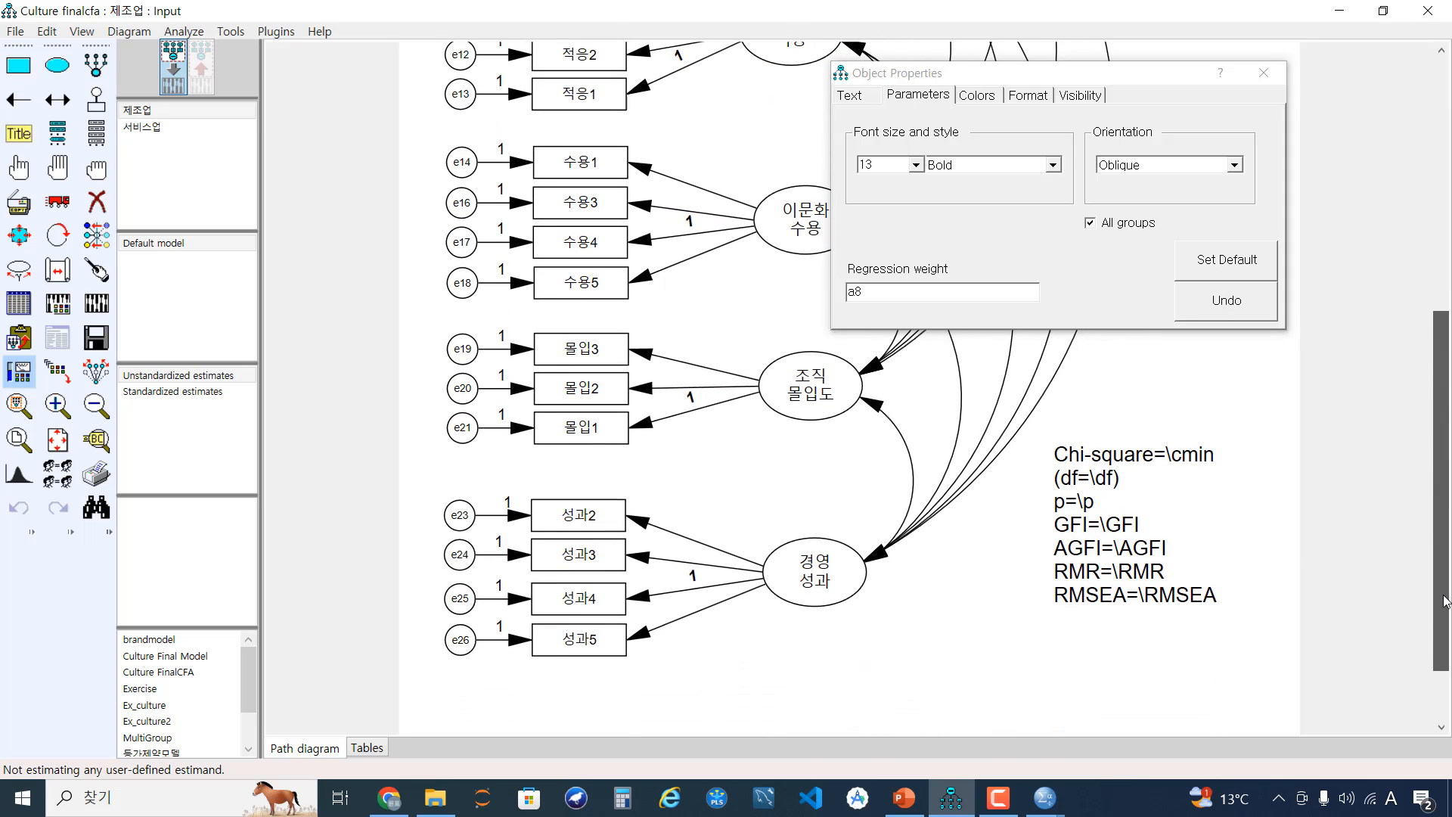
pyautogui.click(648, 171)
pyautogui.write('a')
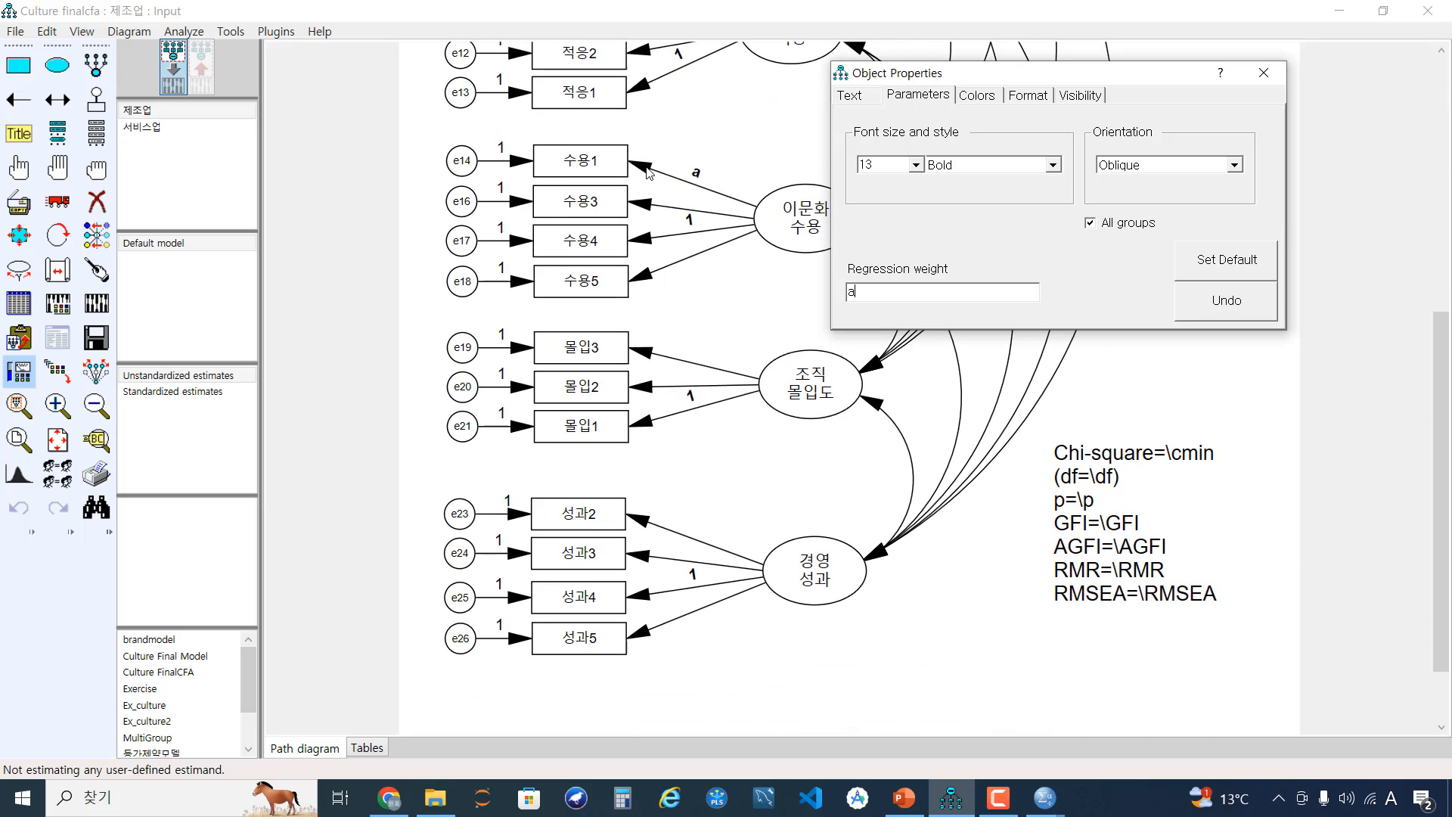
pyautogui.write('9')
pyautogui.click(646, 210)
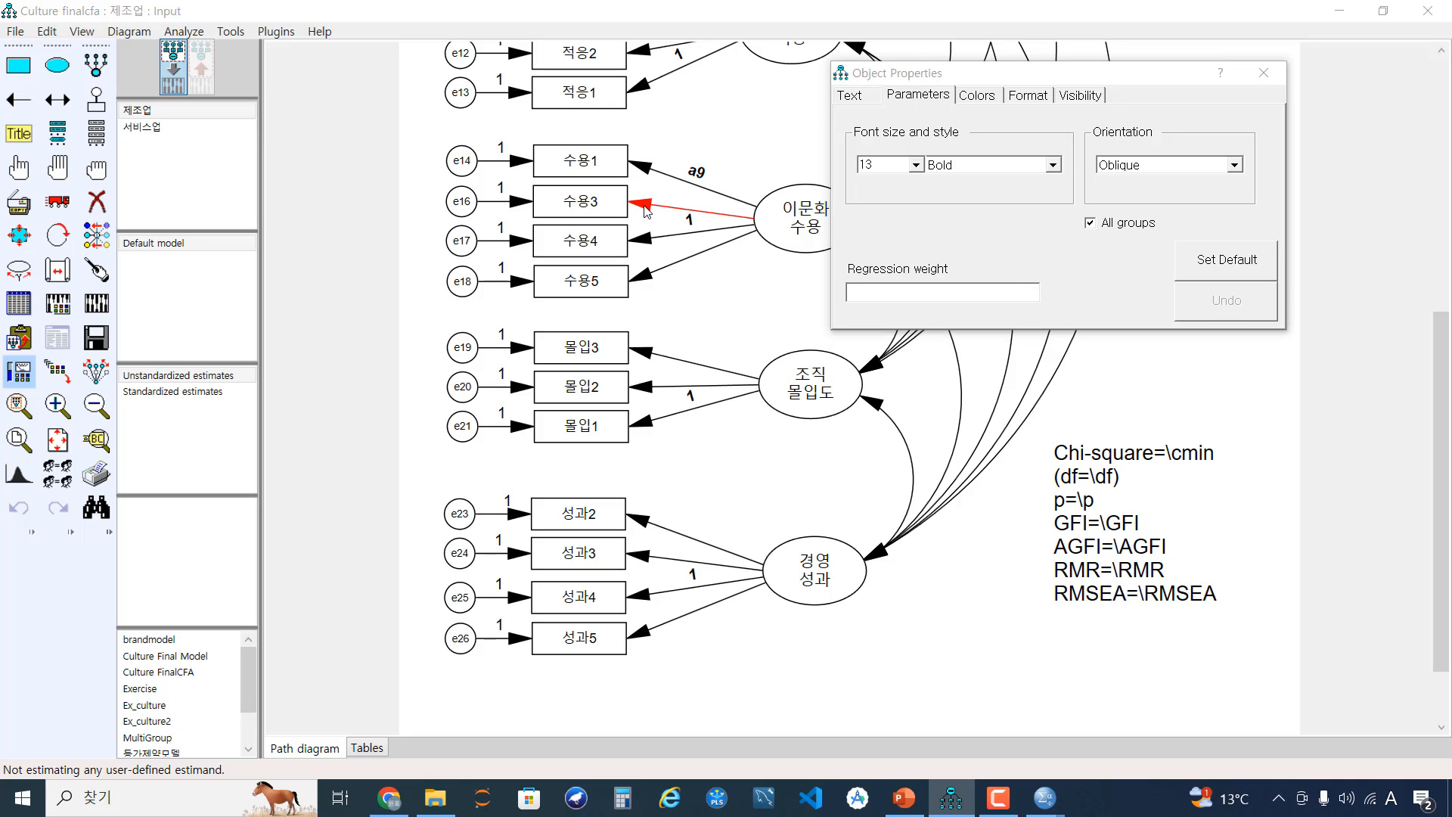
pyautogui.write('a10')
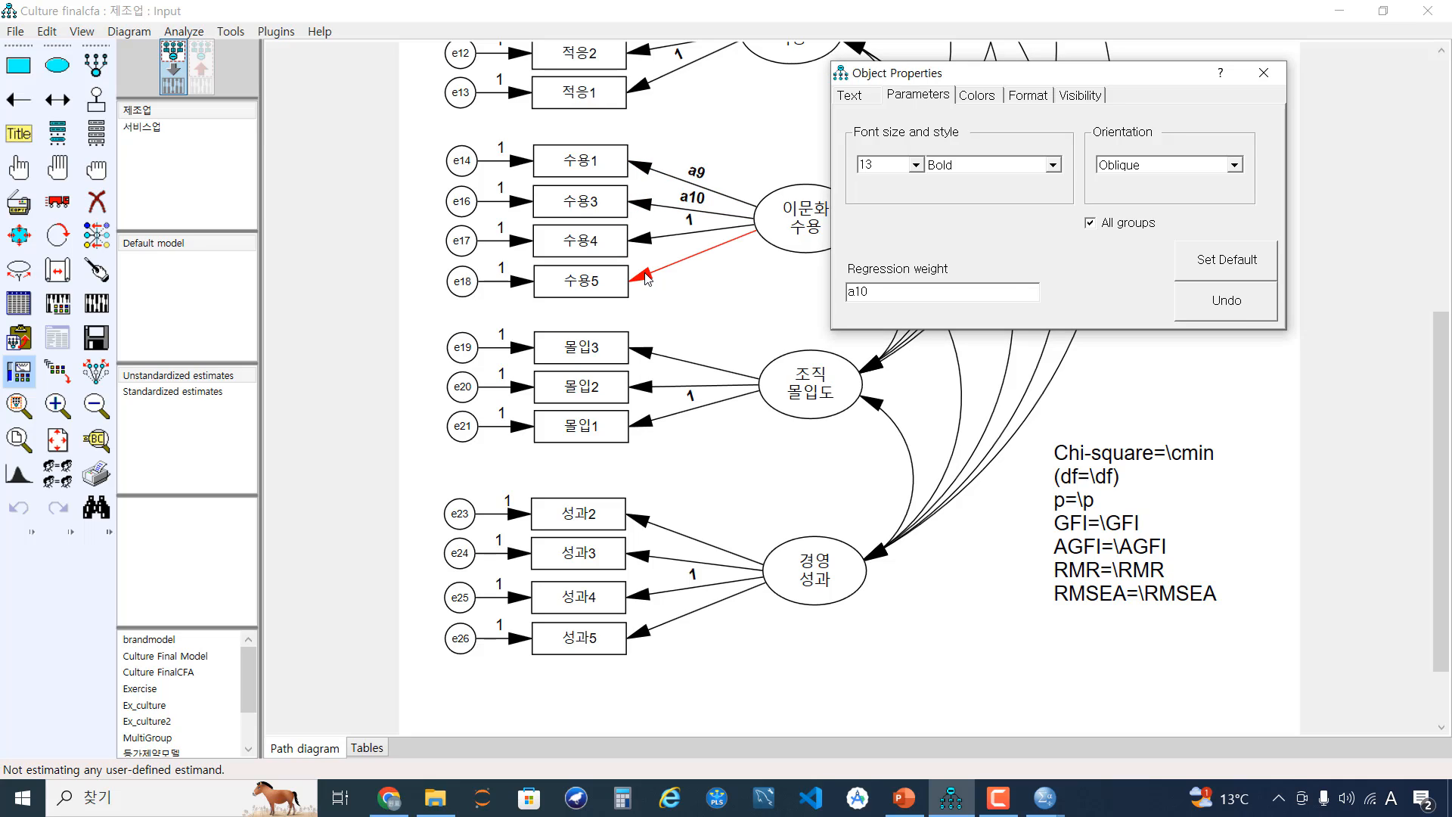
pyautogui.click(646, 276)
pyautogui.write('a11')
# Label the regression weights of the paths from 조직몰입도 to 몰입3 and 몰입2 as a12 and a13.
pyautogui.click(658, 354)
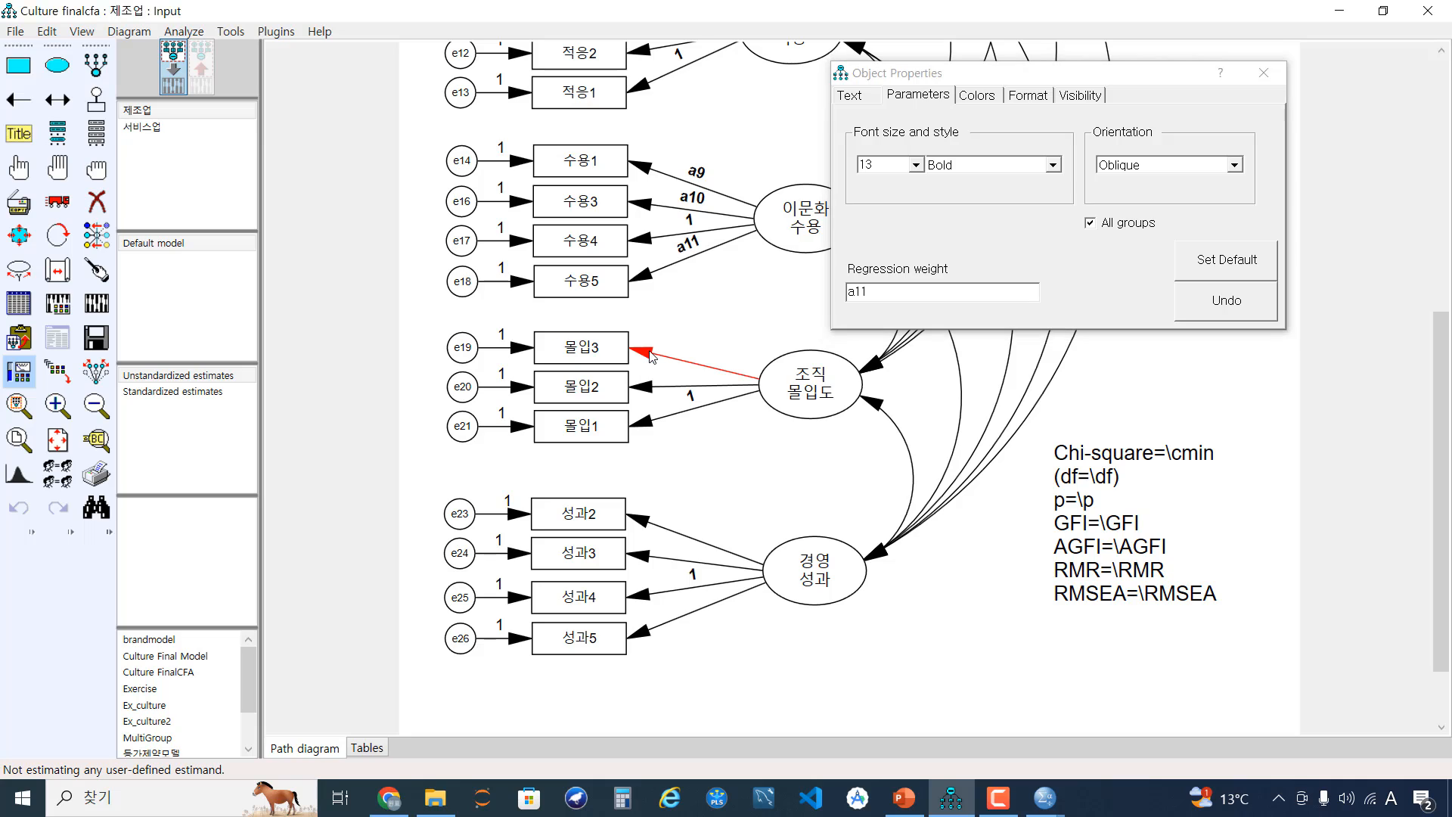
pyautogui.write('a12')
pyautogui.click(644, 389)
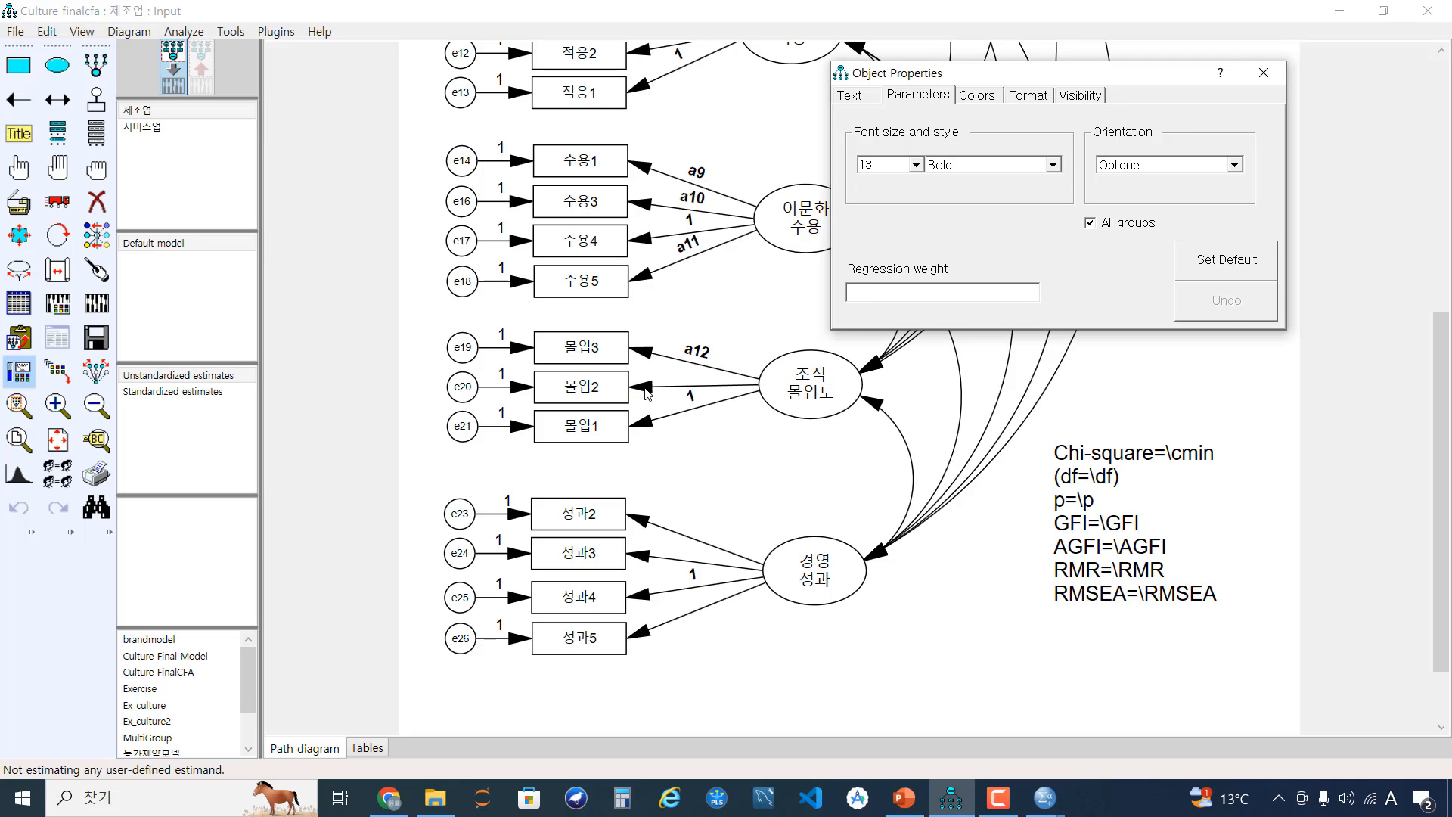
pyautogui.write('a13')
# Label the regression weights from 경영성과 to 성과2, 성과3 and 성과5 as a14, a15 and a16, and close the object properties.
pyautogui.click(648, 529)
pyautogui.write('a14')
pyautogui.click(649, 562)
pyautogui.write('a15')
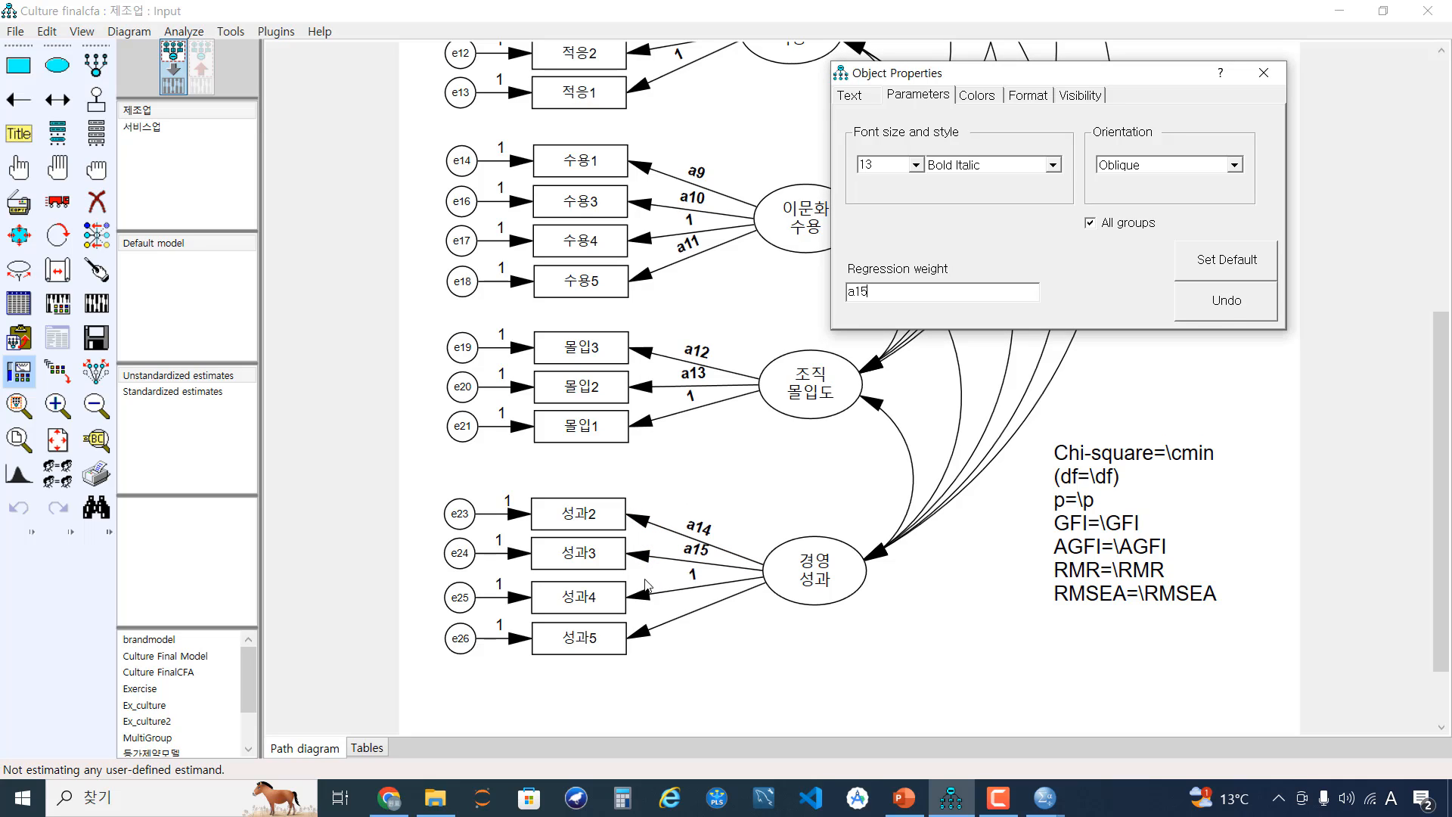
pyautogui.click(639, 640)
pyautogui.write('a16')
pyautogui.click(1263, 73)
# Make 서비스업 the active group and check the loading labels of all its factors in the path diagram.
pyautogui.moveTo(1441, 448); pyautogui.dragTo(1427, 190)
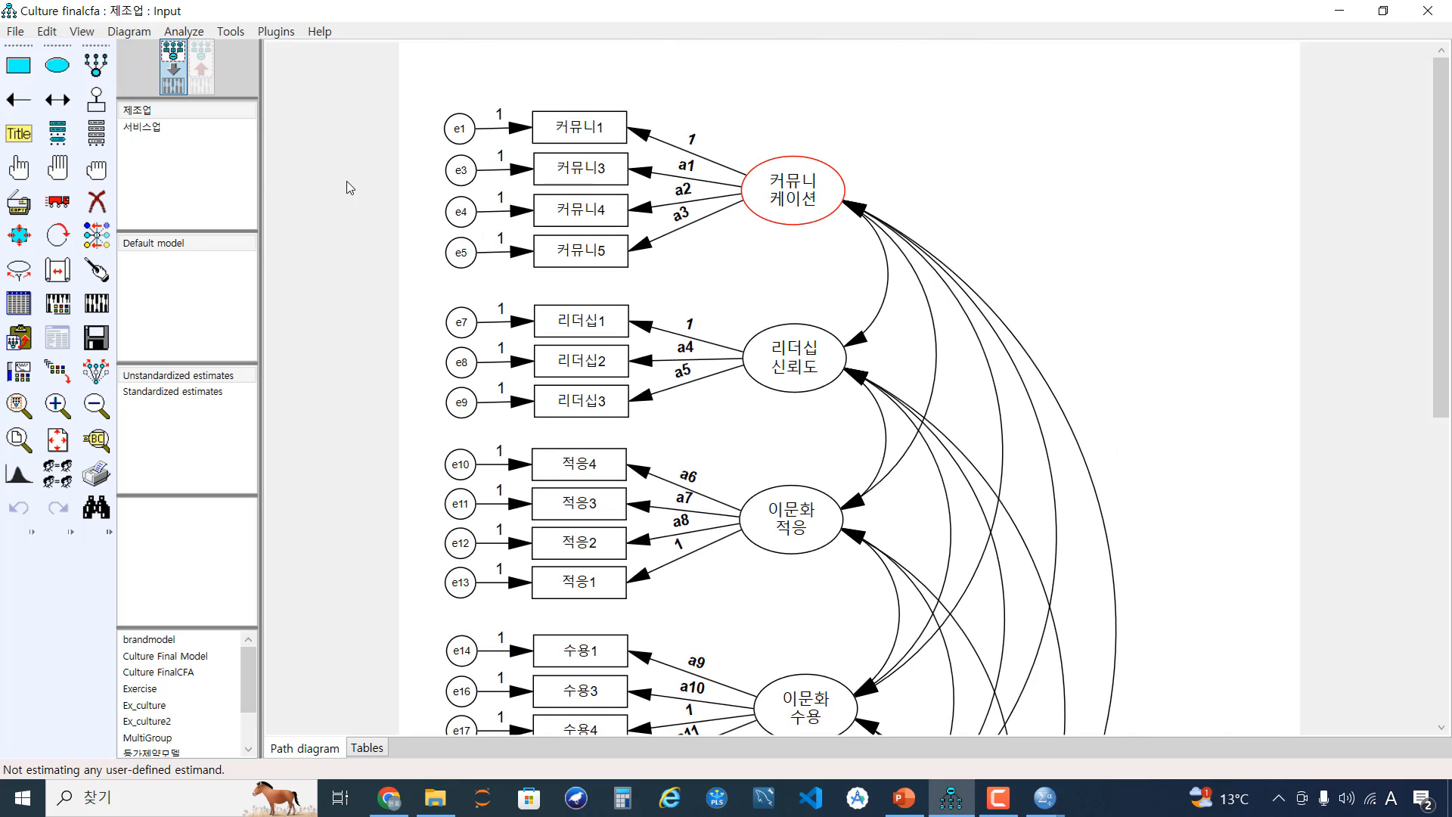
pyautogui.click(162, 127)
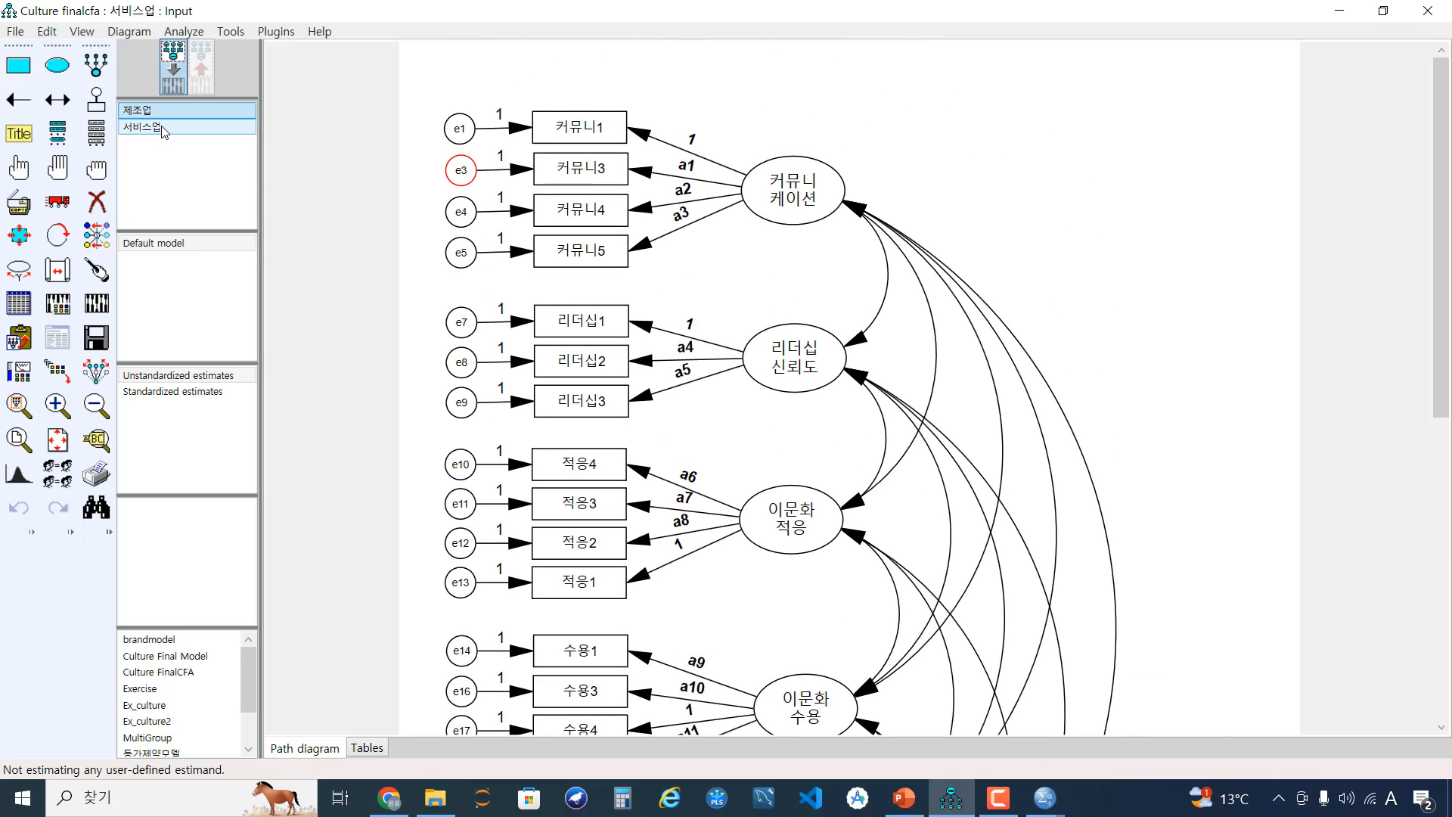
pyautogui.moveTo(1440, 198); pyautogui.dragTo(1450, 95)
pyautogui.scroll(-9, 1071, 284)
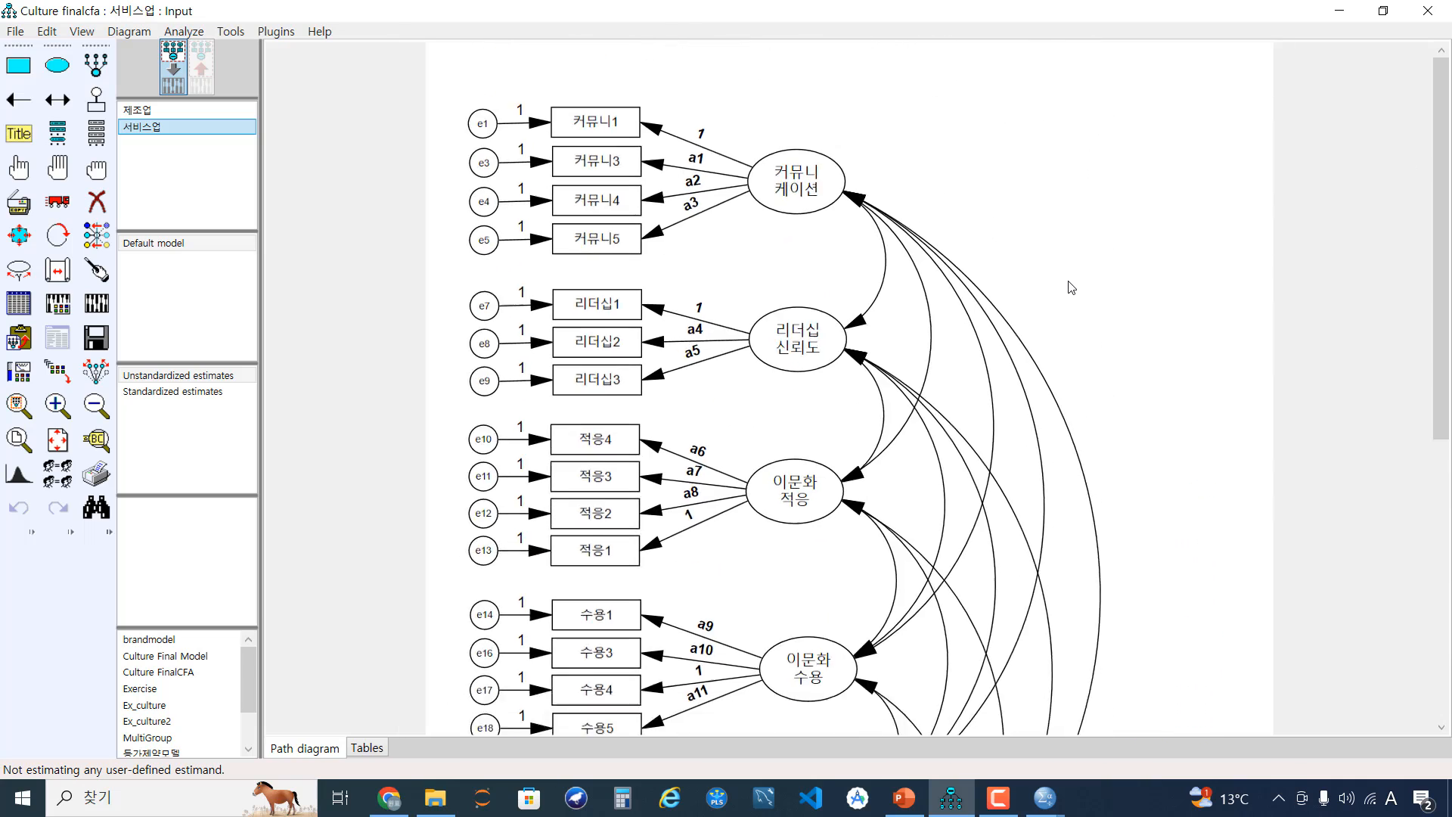
pyautogui.moveTo(1446, 266); pyautogui.dragTo(1446, 328)
pyautogui.scroll(-1, 1130, 326)
pyautogui.scroll(-2, 1130, 327)
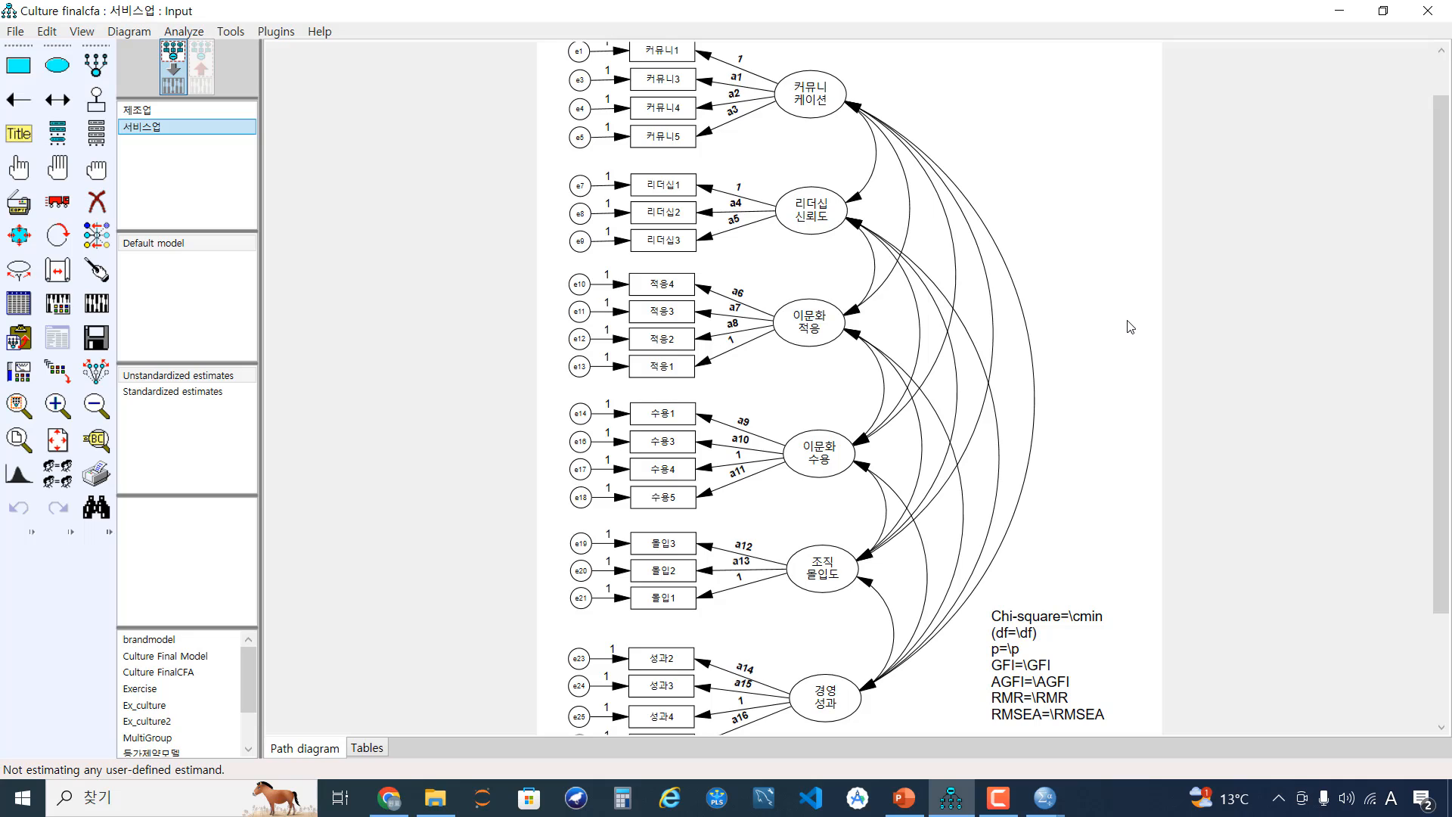
# Calculate the estimates and display the Model Fit summary in a maximized text output with a narrower navigation tree.
pyautogui.click(97, 305)
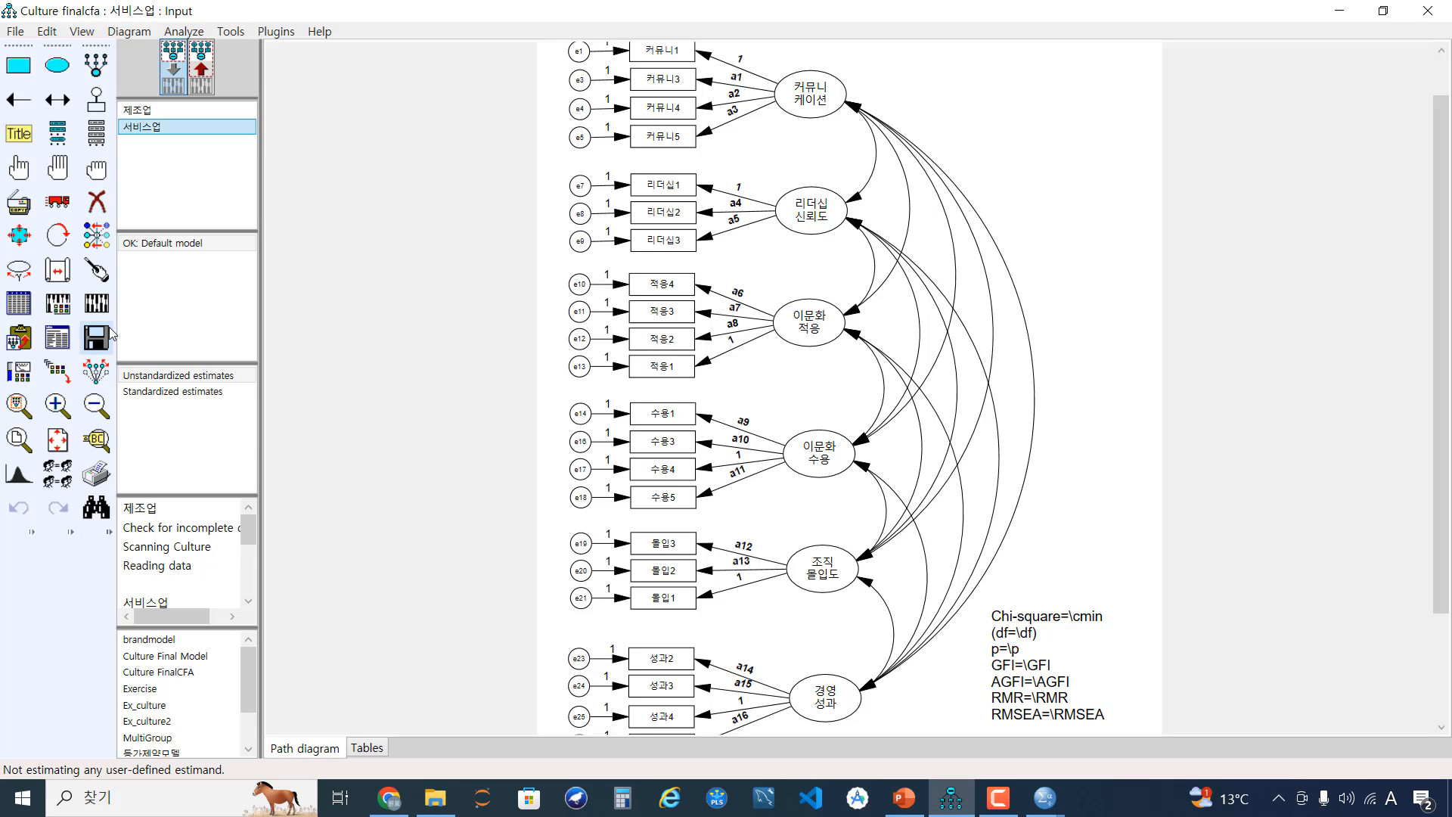
pyautogui.click(65, 347)
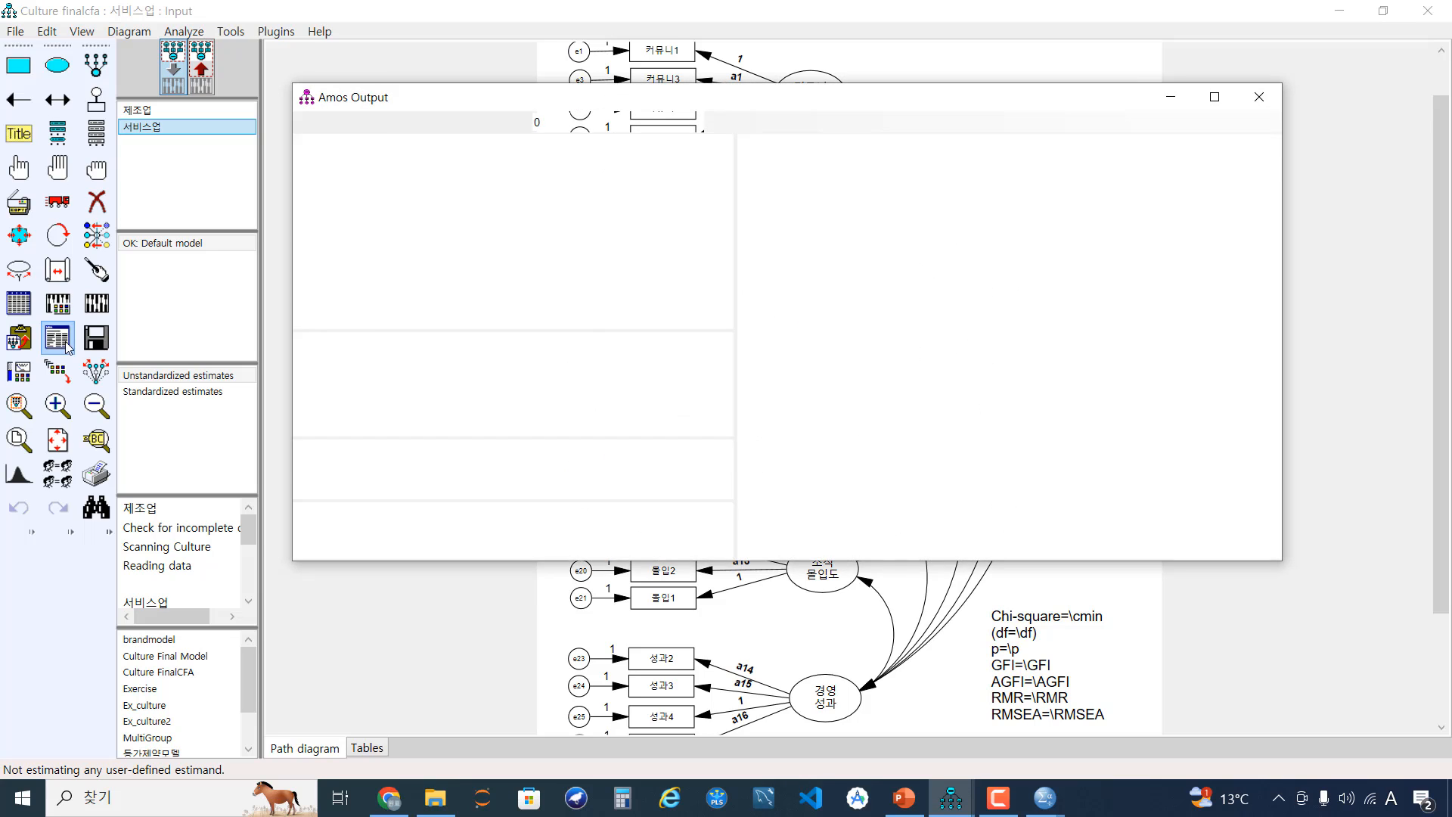
pyautogui.click(1217, 103)
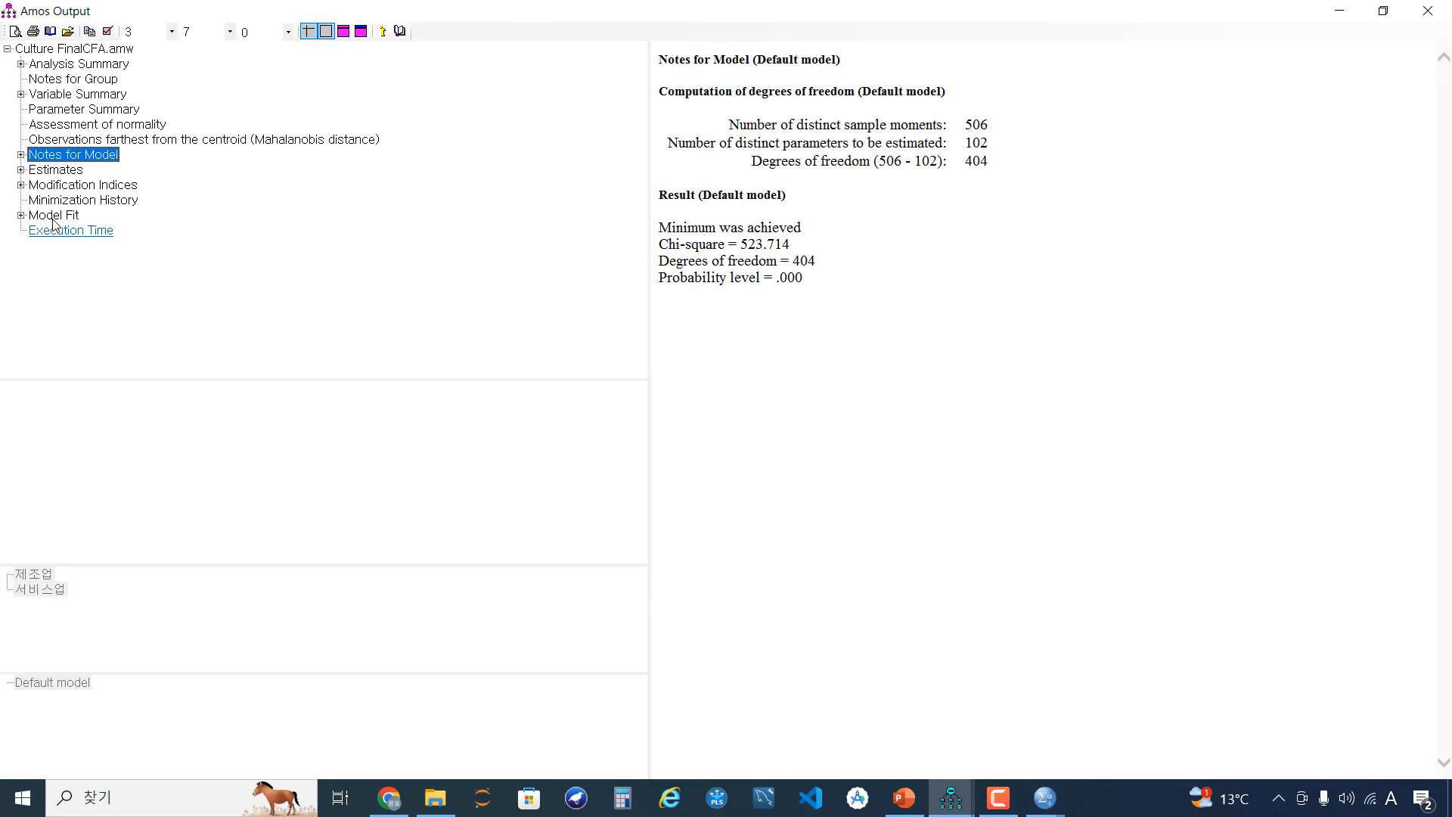
pyautogui.click(54, 215)
pyautogui.moveTo(652, 214); pyautogui.dragTo(293, 227)
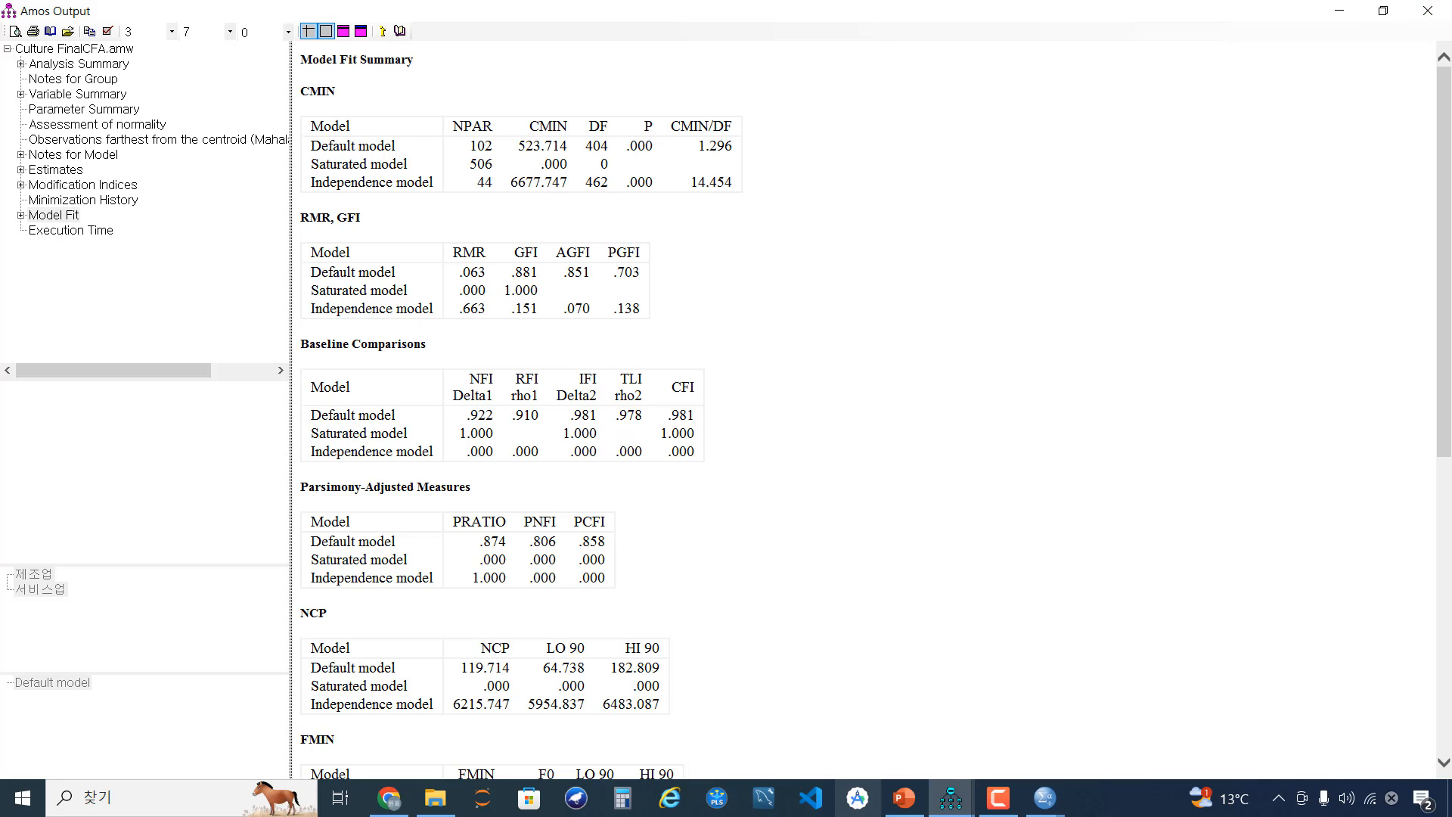
# Review the path diagram alongside the Model Fit summary, and return to the path diagram.
pyautogui.click(948, 794)
pyautogui.click(868, 749)
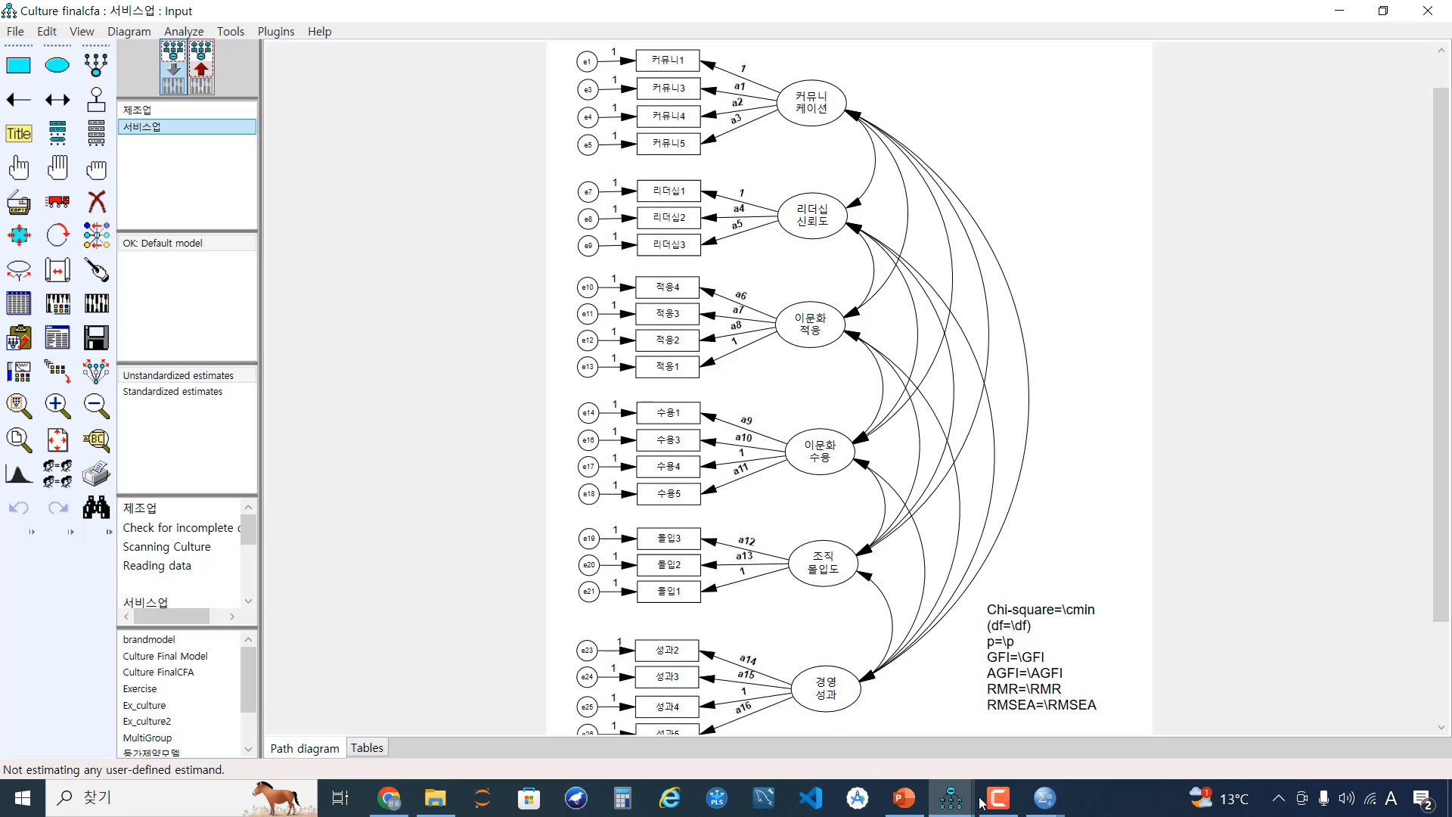
pyautogui.moveTo(938, 797)
pyautogui.click(1048, 711)
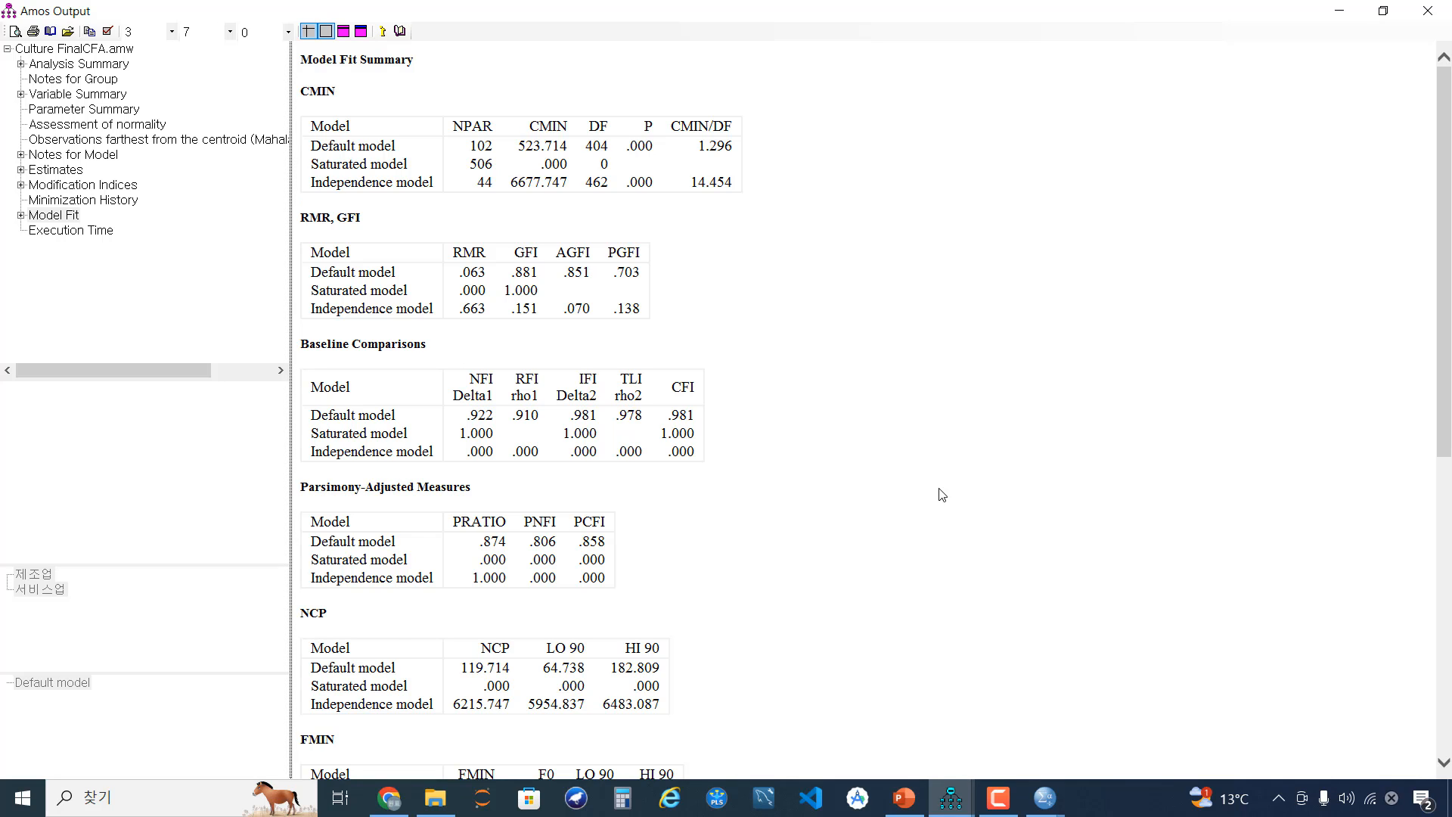
pyautogui.click(1340, 11)
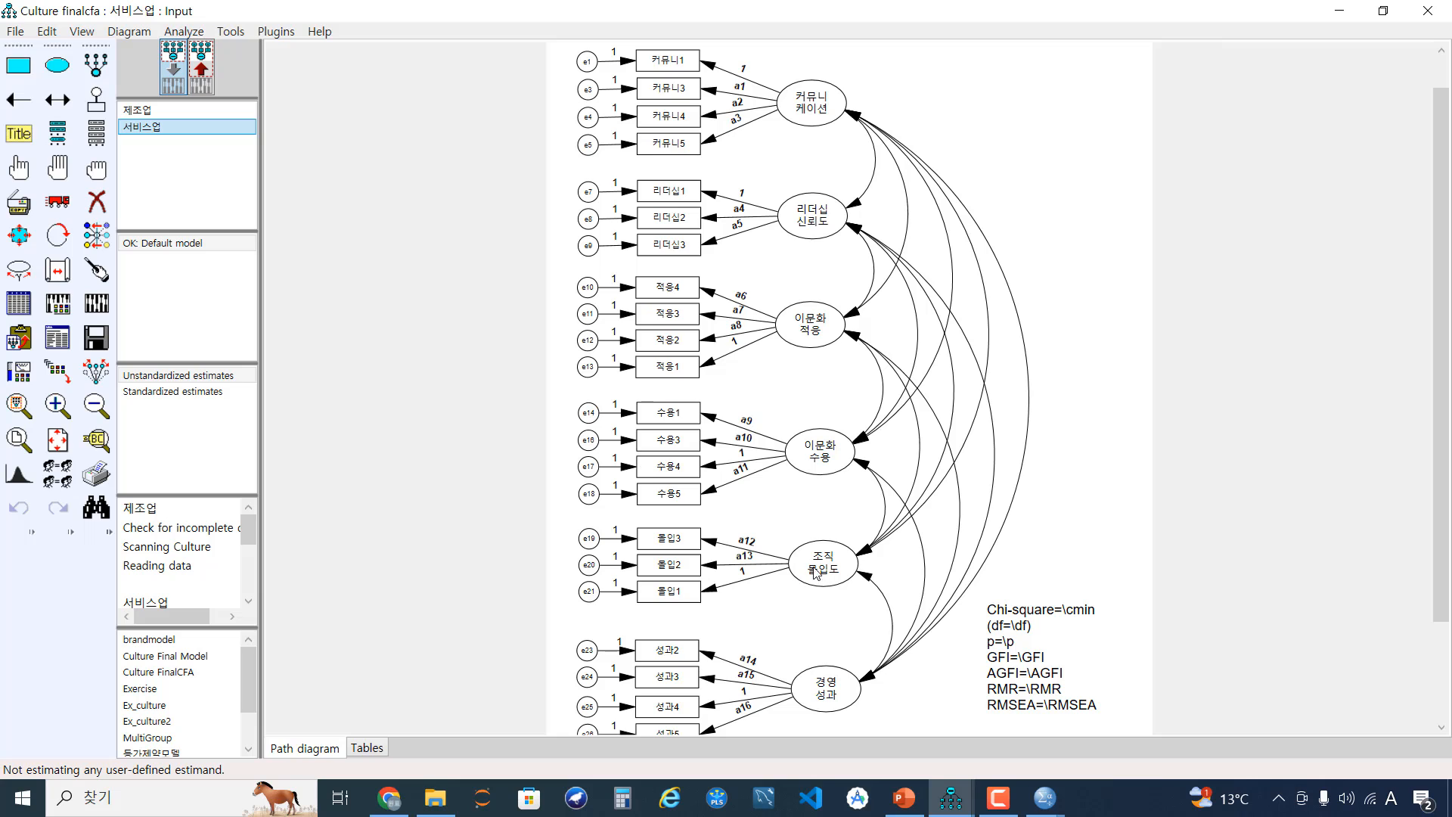
# Save the model under the new file name 측정동질성_연습.amw in the data_구조방정식분석과정 folder.
pyautogui.click(15, 31)
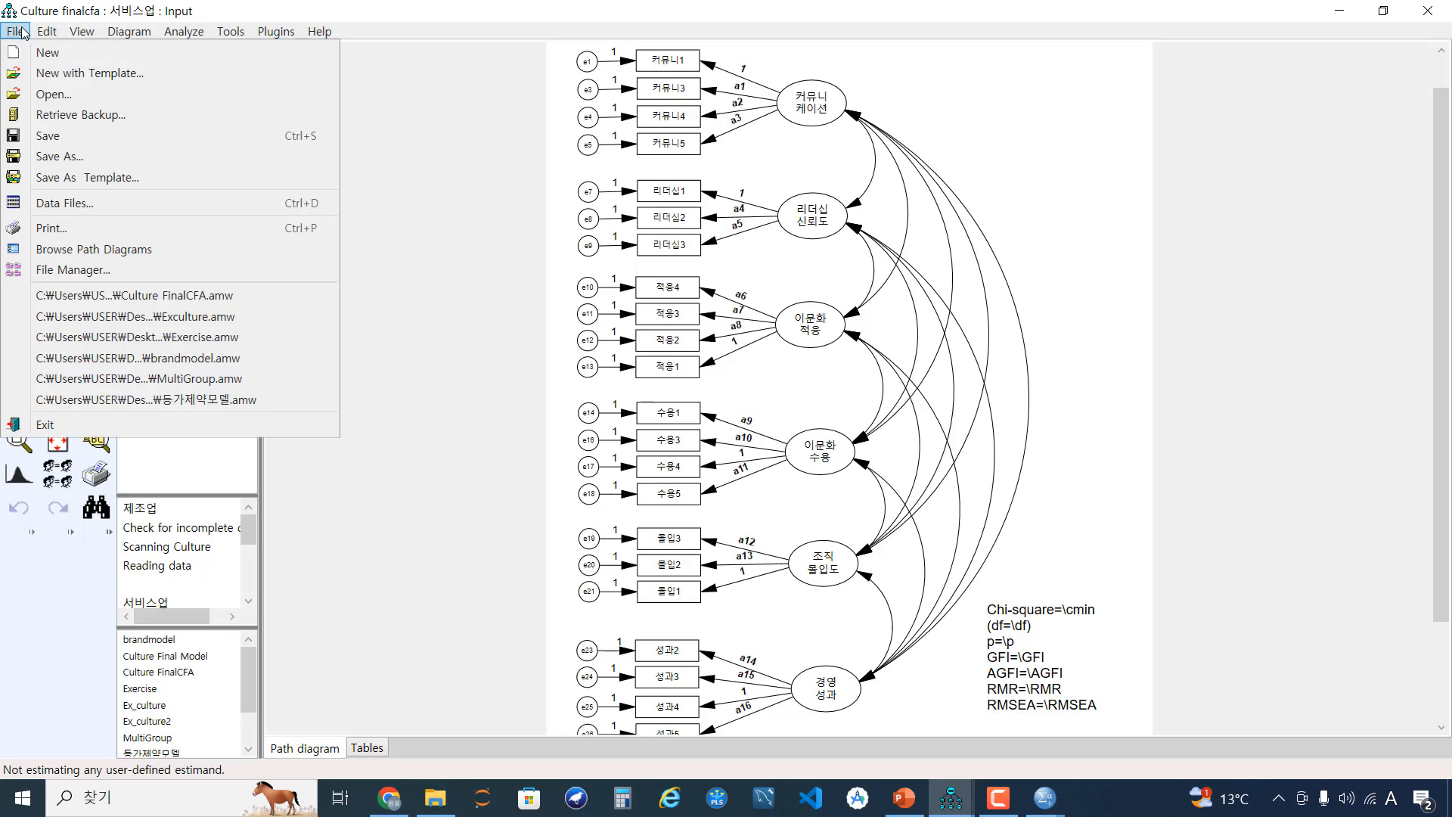
pyautogui.click(546, 406)
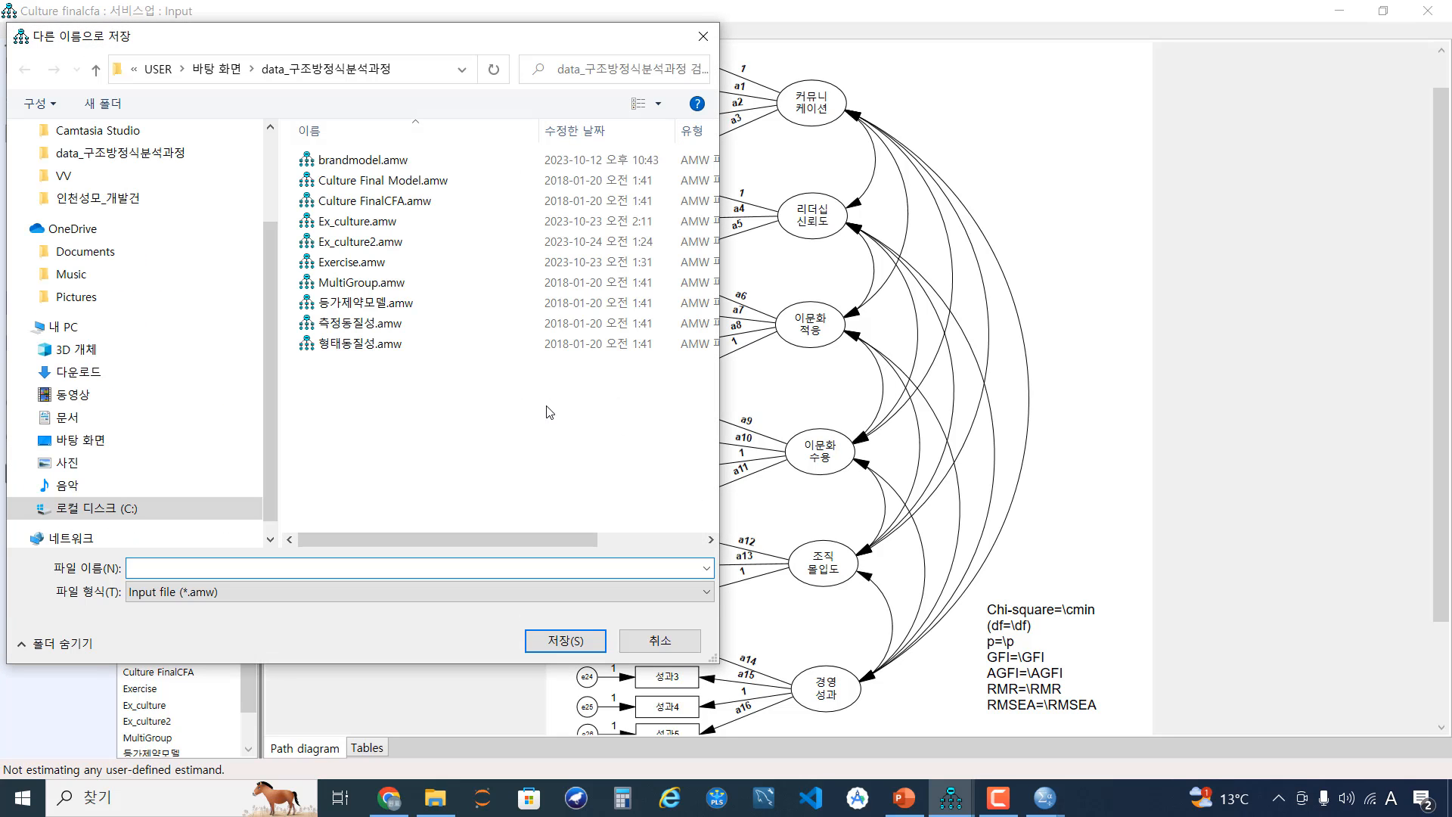
pyautogui.click(390, 326)
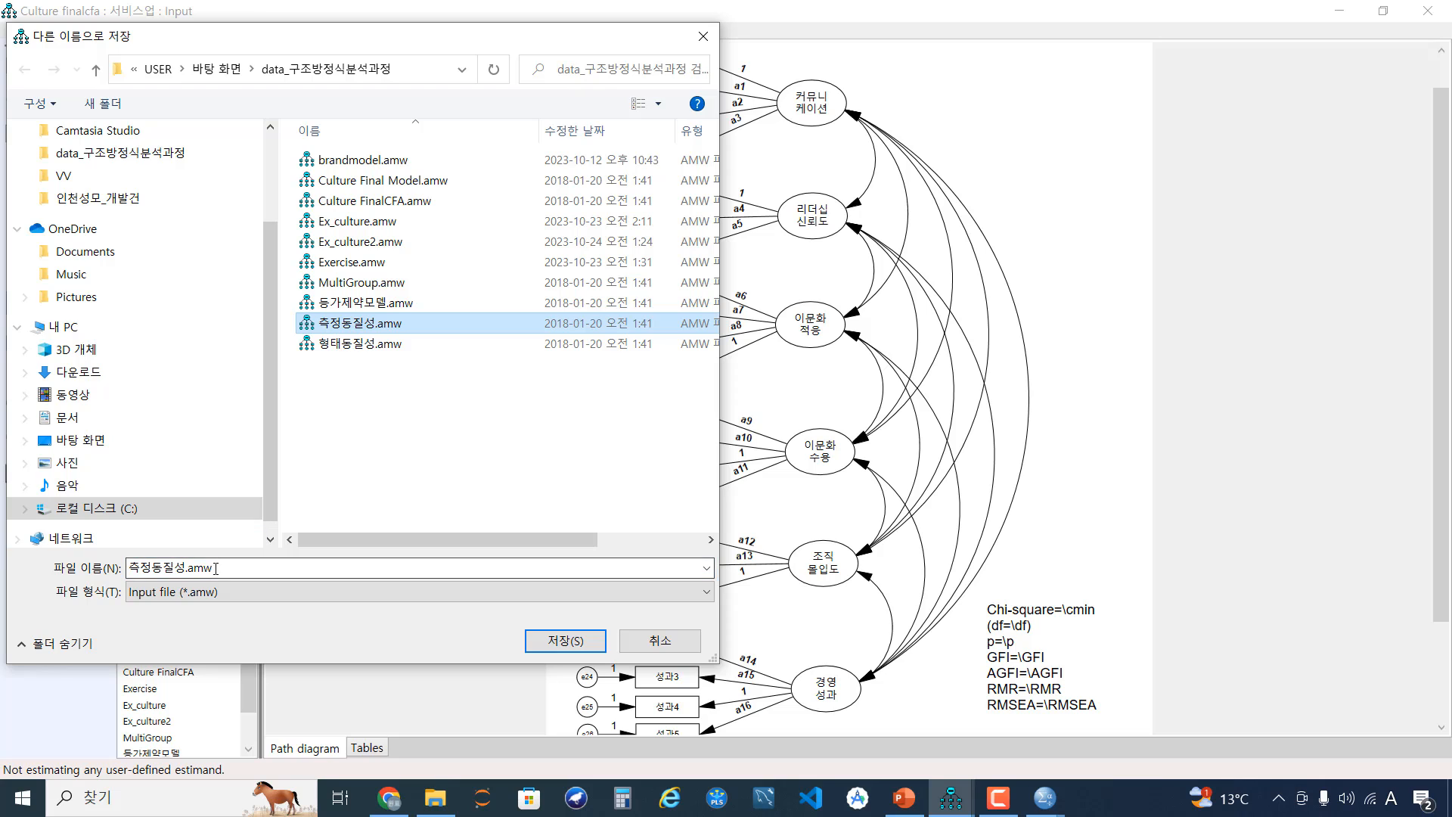
pyautogui.click(180, 568)
pyautogui.click(185, 568)
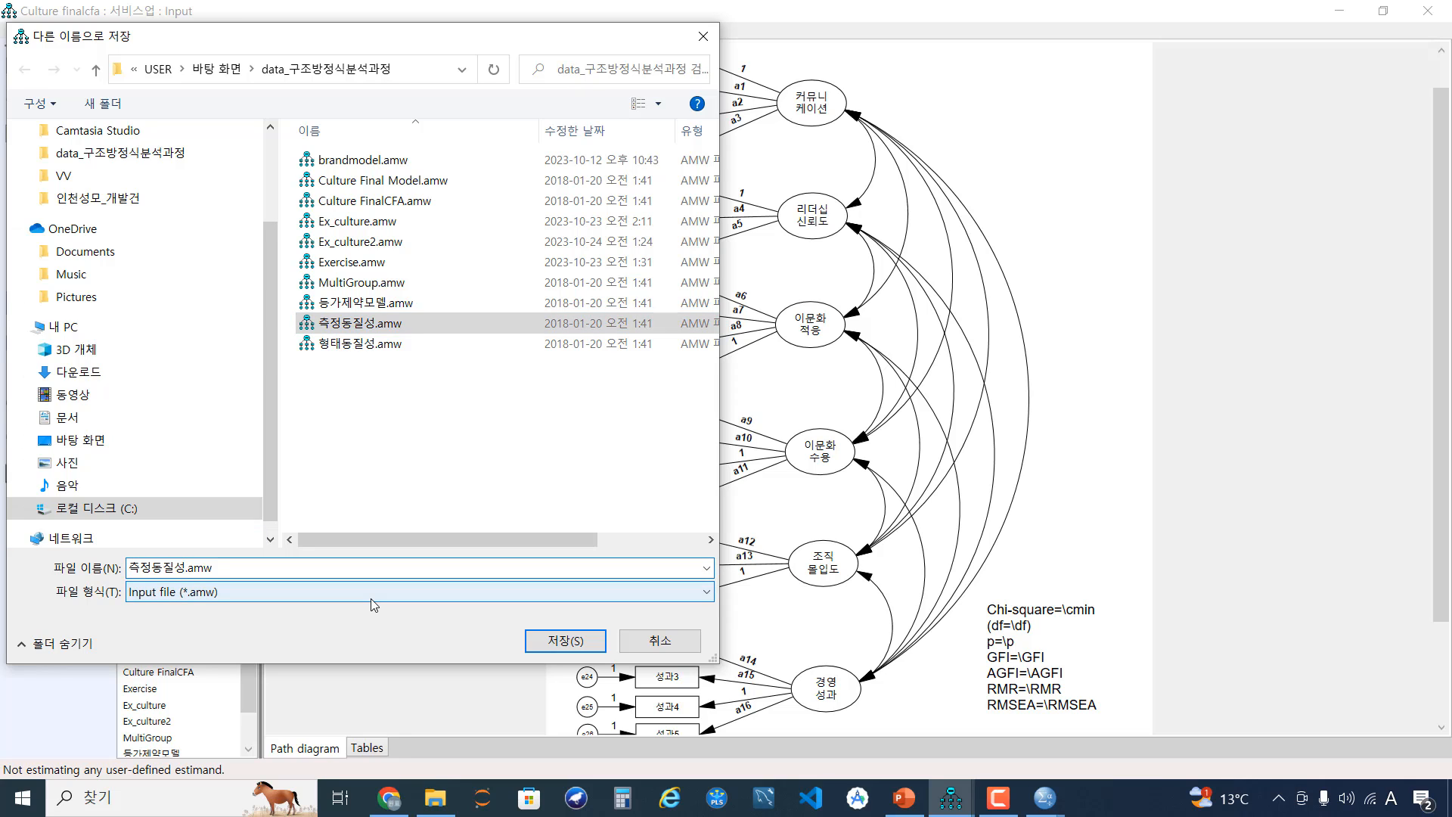
pyautogui.write('_연습')
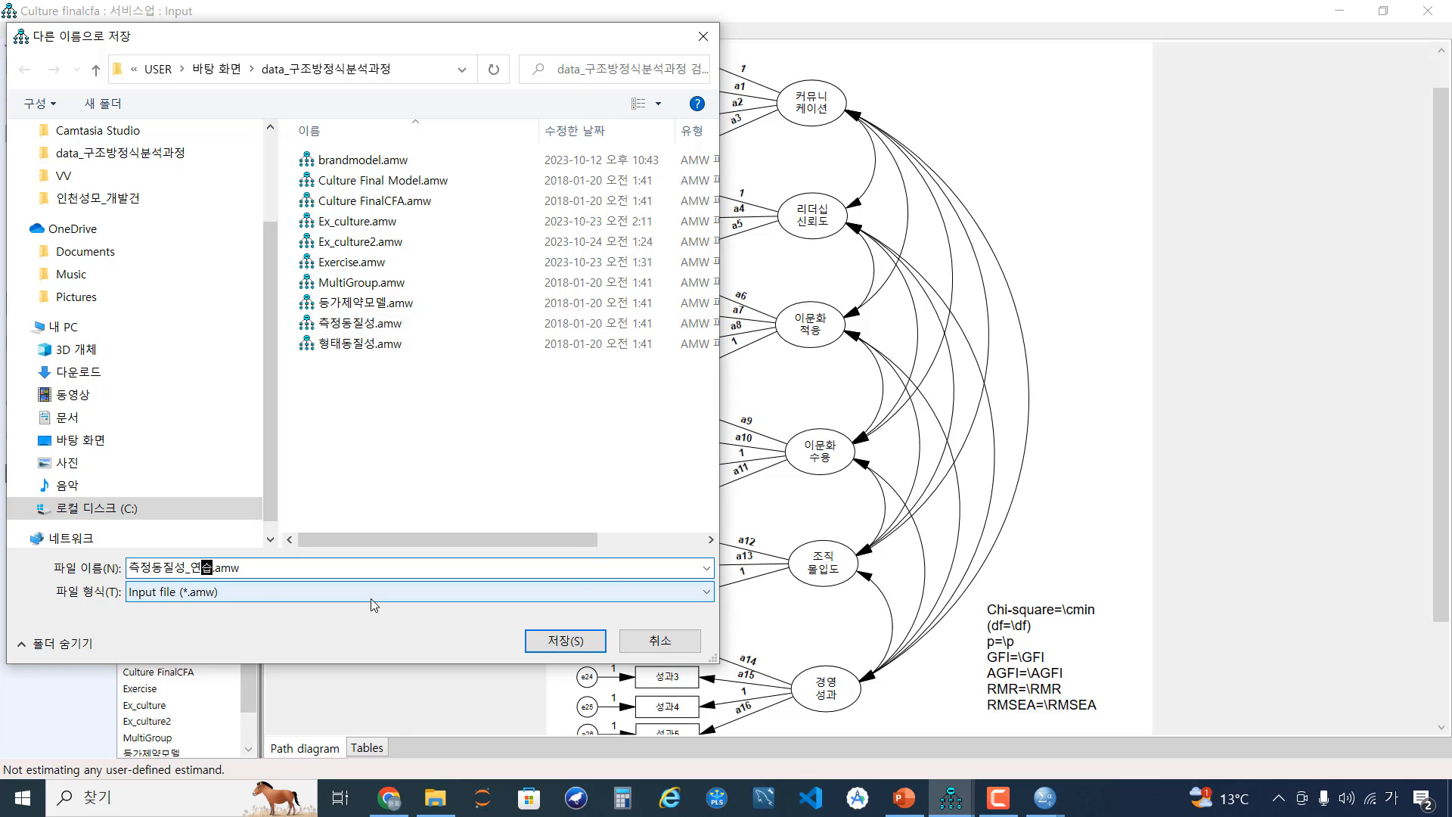
pyautogui.press('Return')
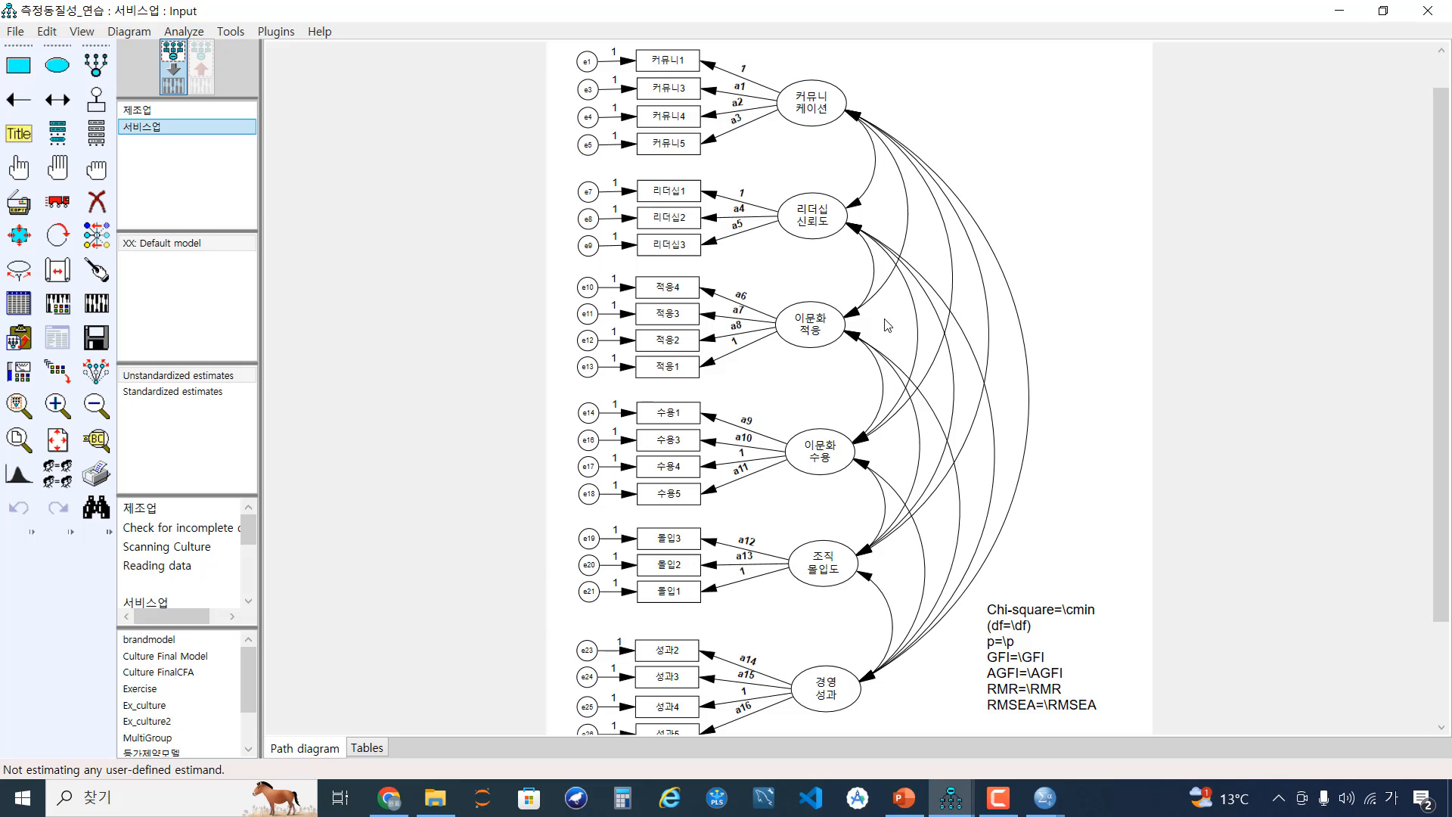
# Switch to the 구조방정식분석과정.pptx presentation in PowerPoint and examine the analysis procedure on the multi-group slide.
pyautogui.click(904, 798)
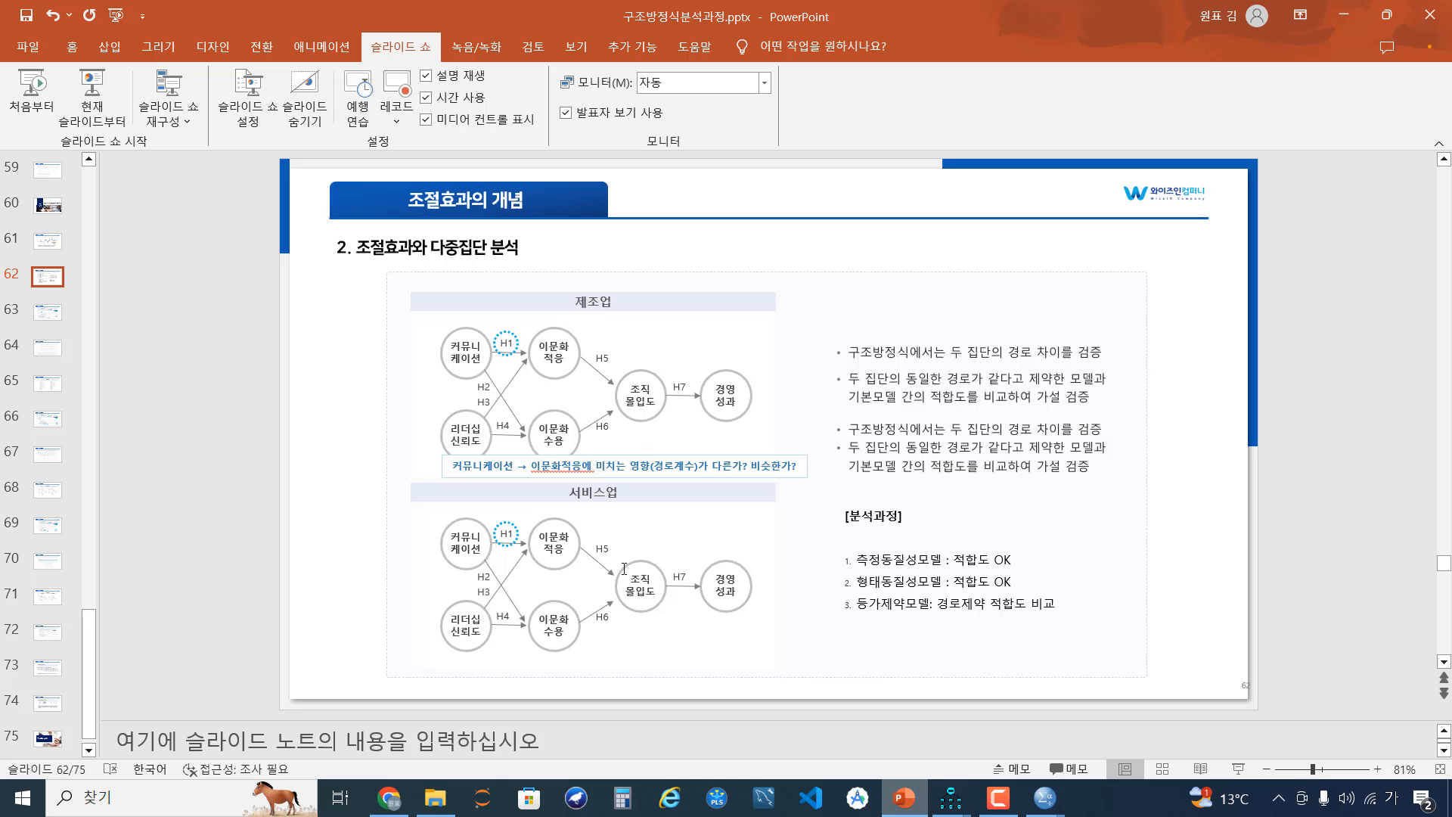
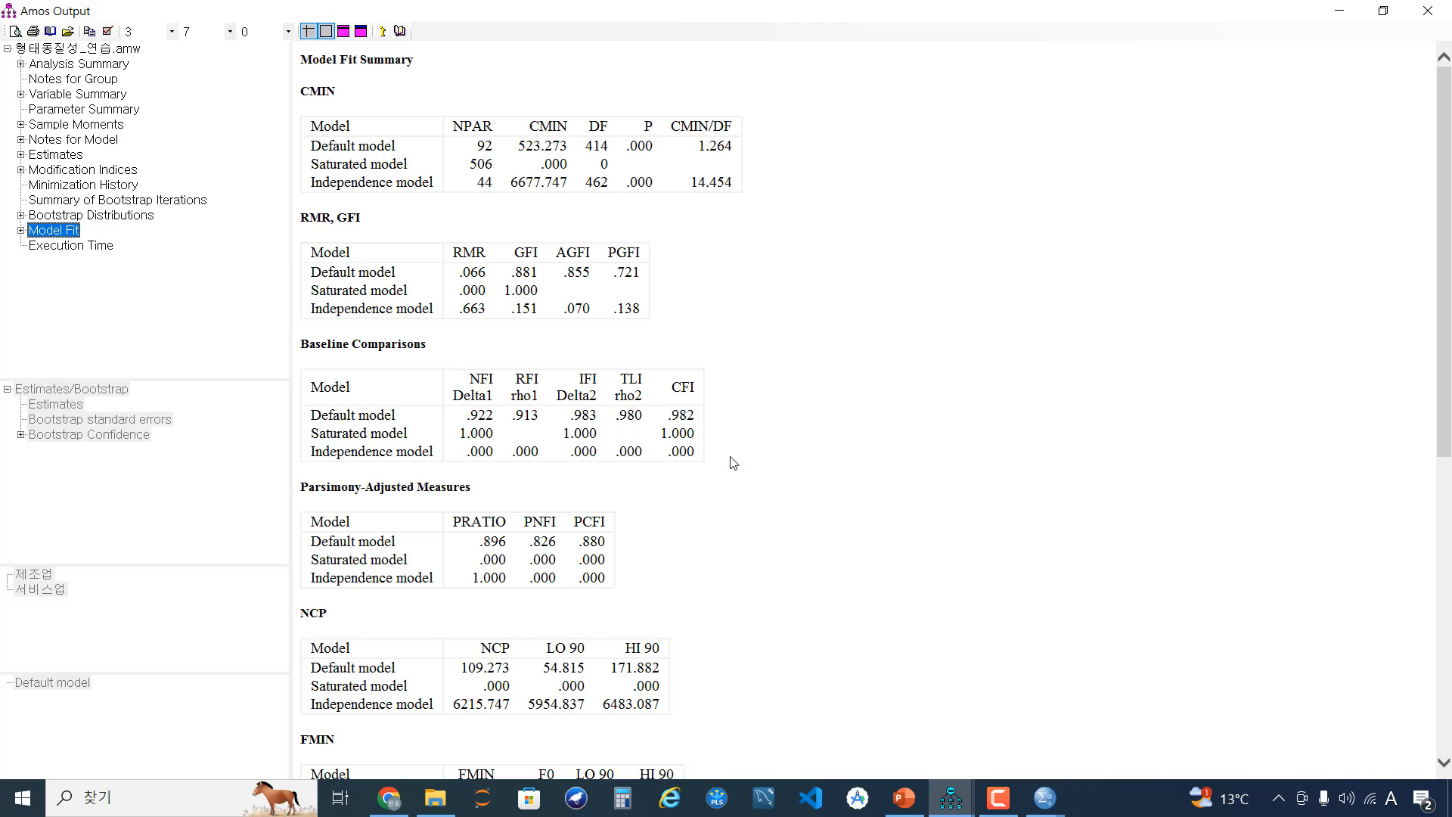
# Close the Amos output of the 형태동질성_연습 model and save the model.
pyautogui.click(1440, 10)
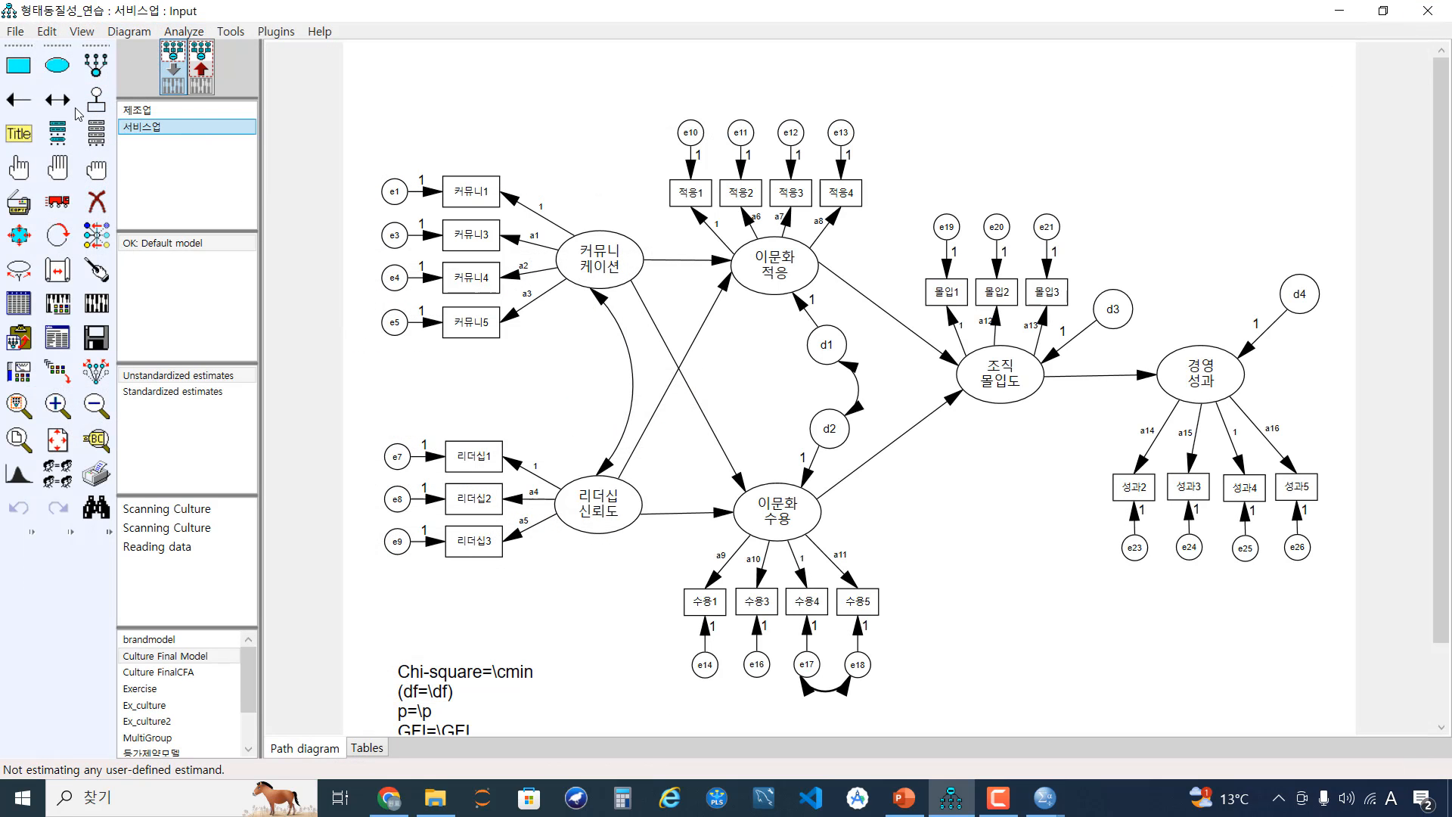
pyautogui.click(96, 338)
pyautogui.scroll(1, 679, 283)
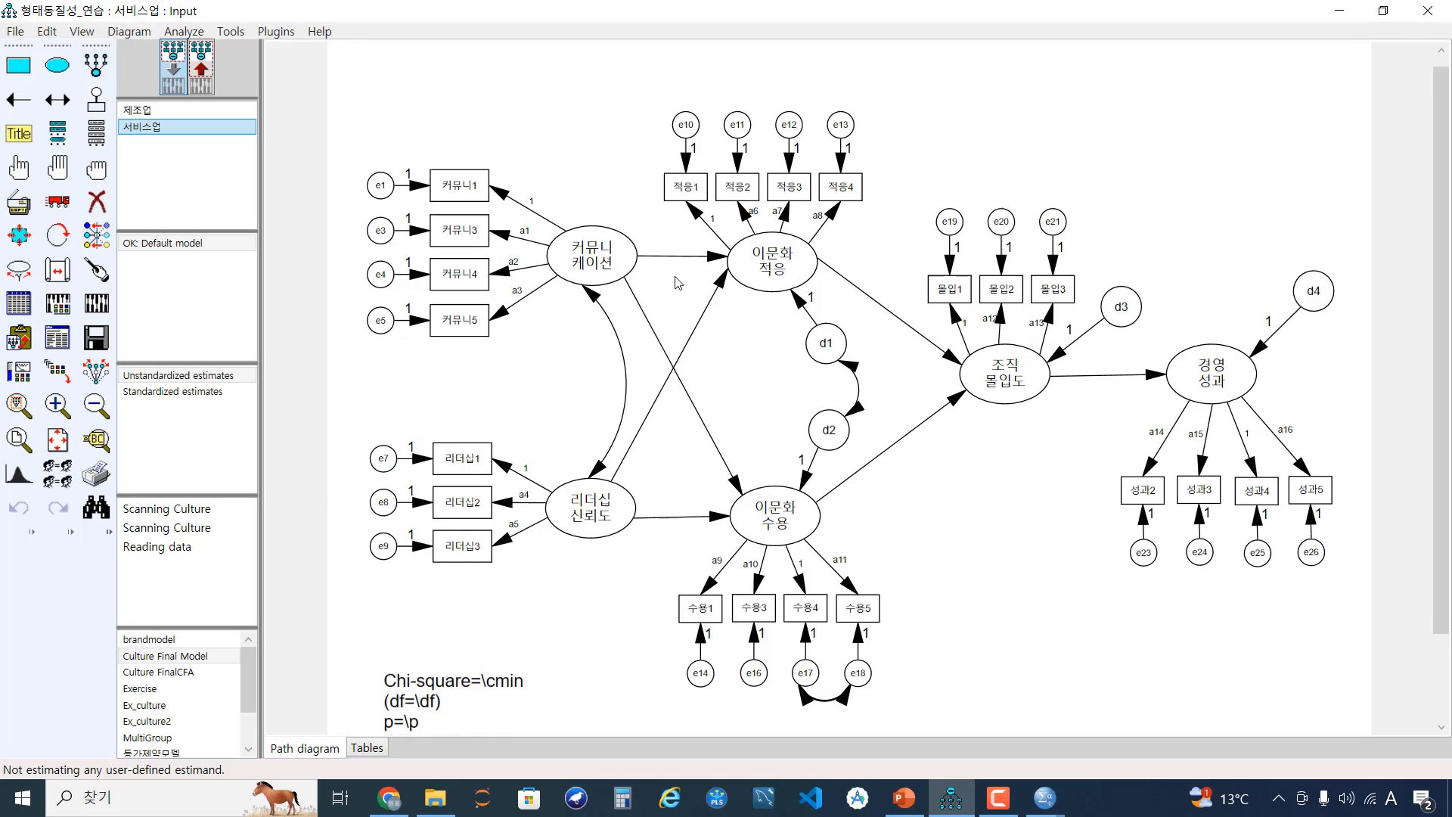
pyautogui.scroll(1, 679, 283)
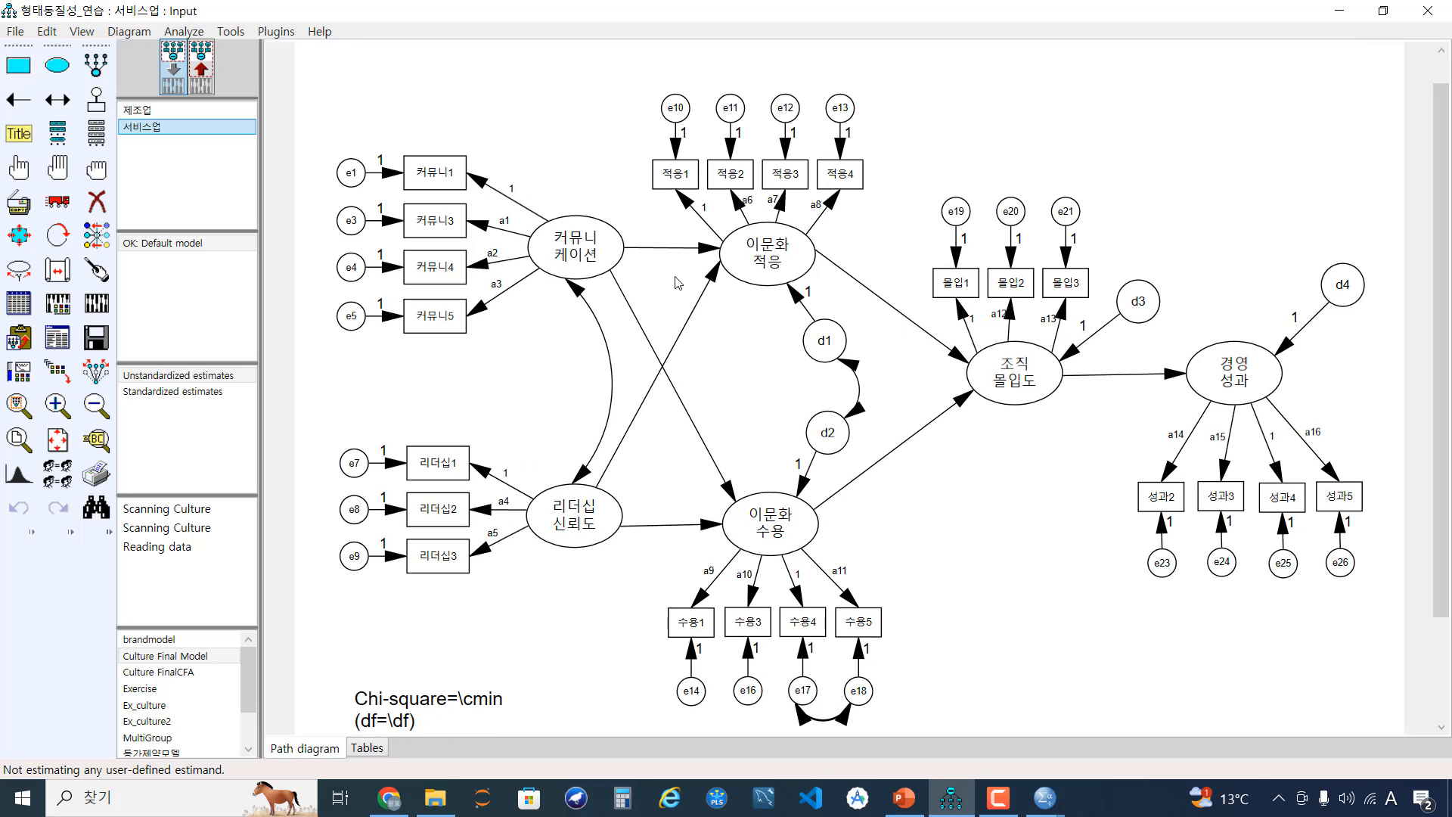
# Save the model as a new file named 등가제약모델_연습.amw in the data_구조방정식분석과정 folder.
pyautogui.click(28, 31)
pyautogui.click(45, 152)
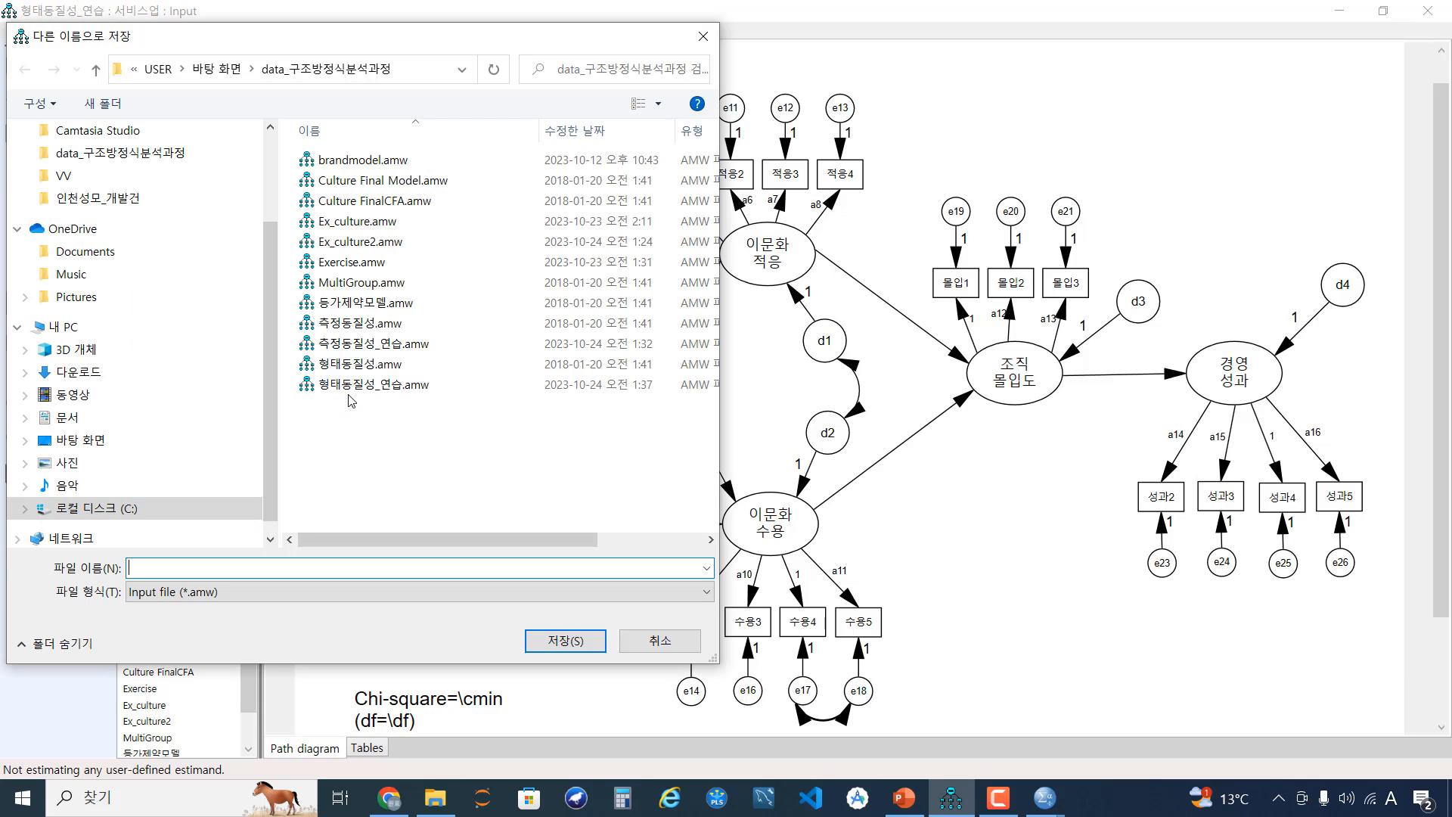
pyautogui.click(369, 301)
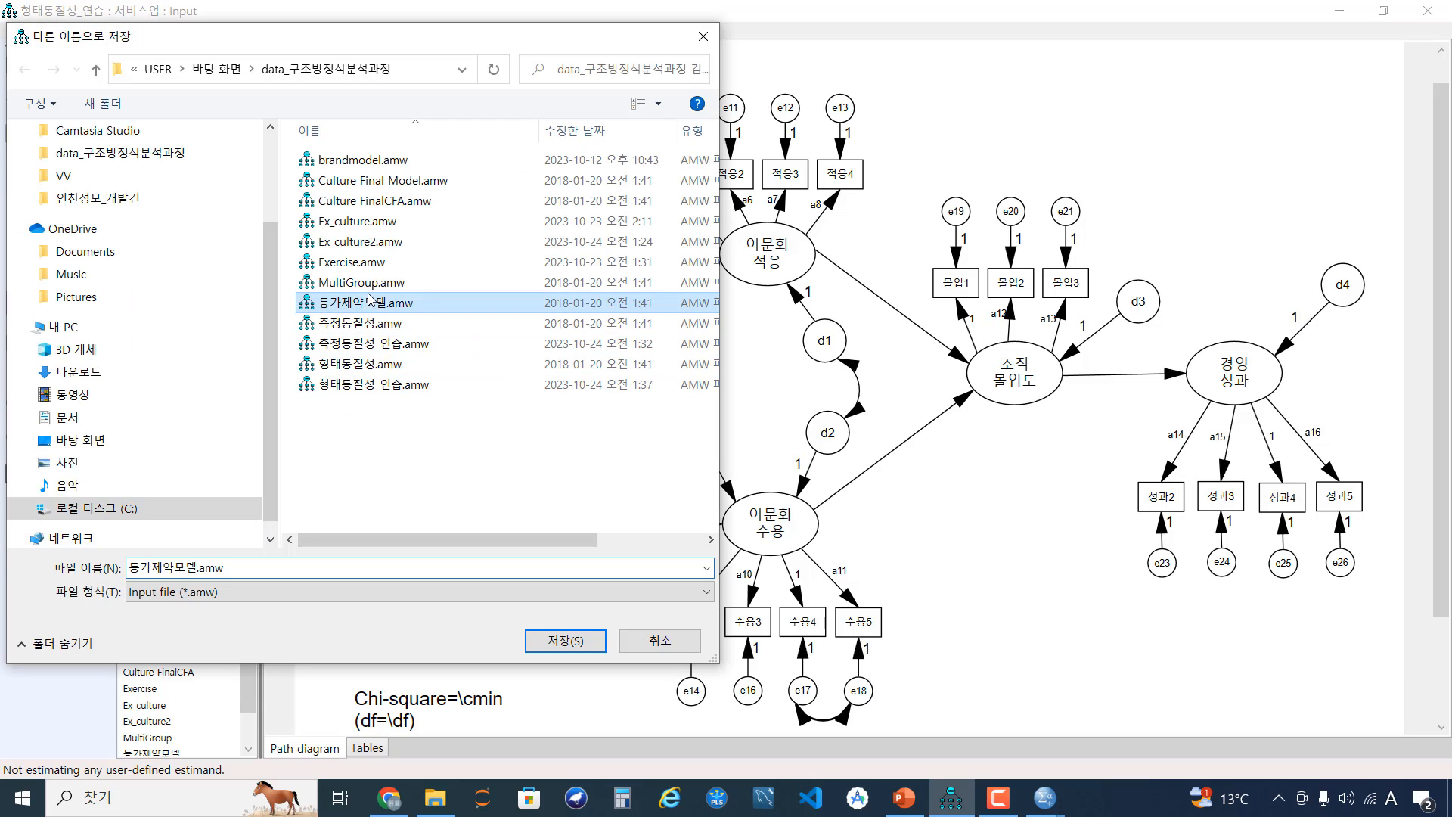
pyautogui.click(198, 567)
pyautogui.click(198, 566)
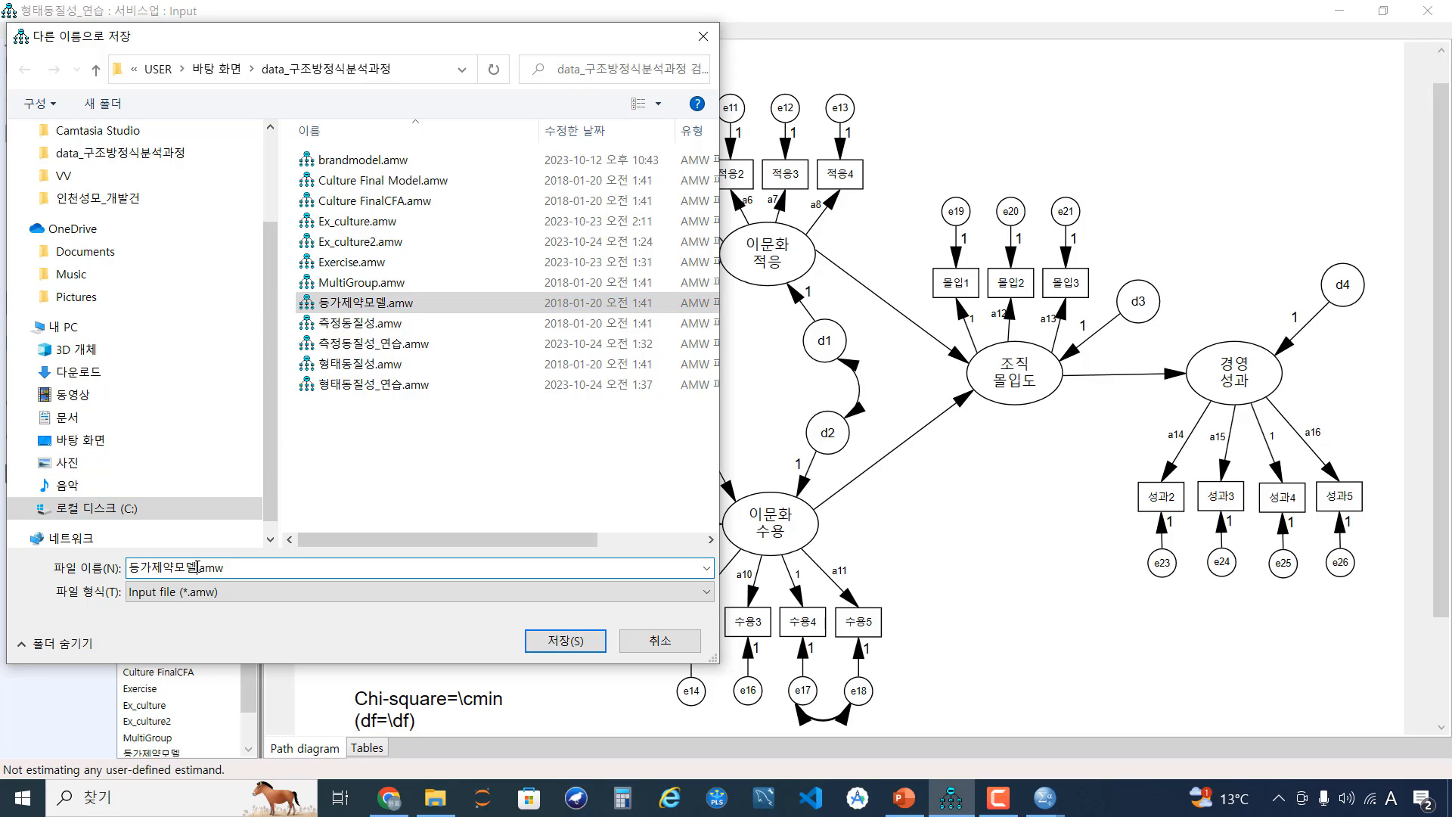
pyautogui.write('_')
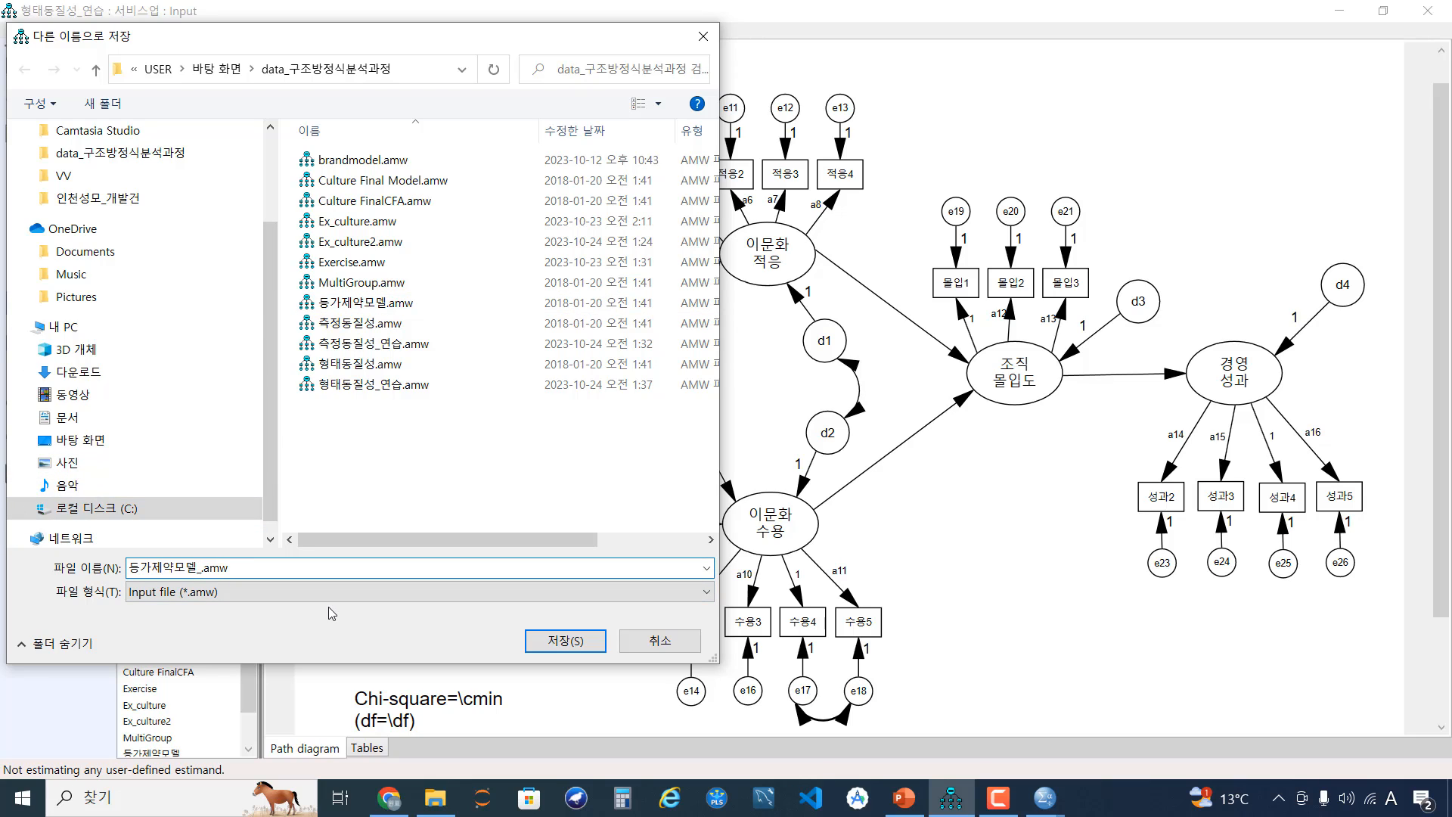
pyautogui.press('Hangul')
pyautogui.write('연ㅅㅡㅂ')
pyautogui.press('Return')
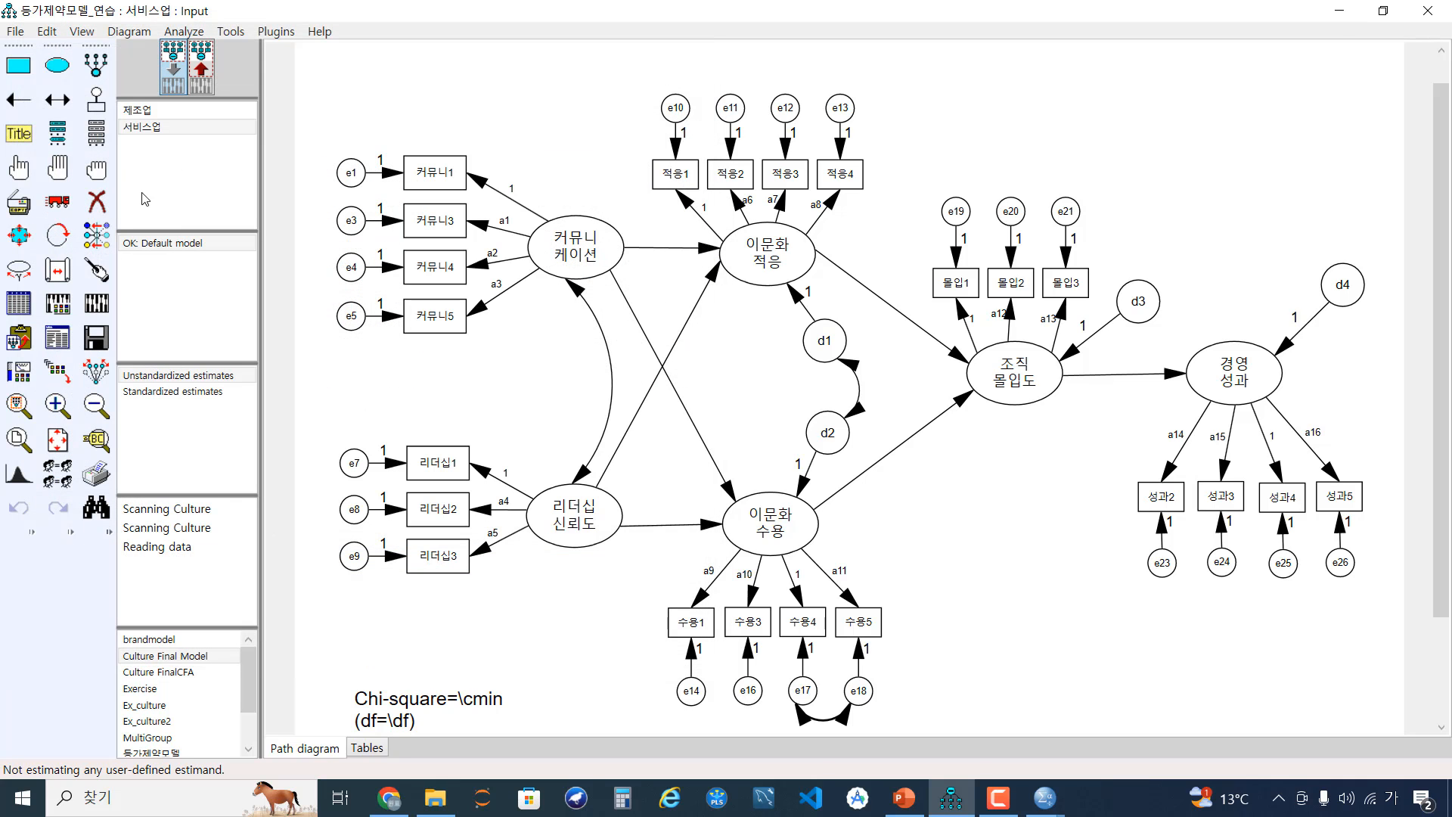
# Label the regression weight of the 커뮤니케이션 to 이문화적응 path p1 in the 제조업 group only.
pyautogui.click(161, 118)
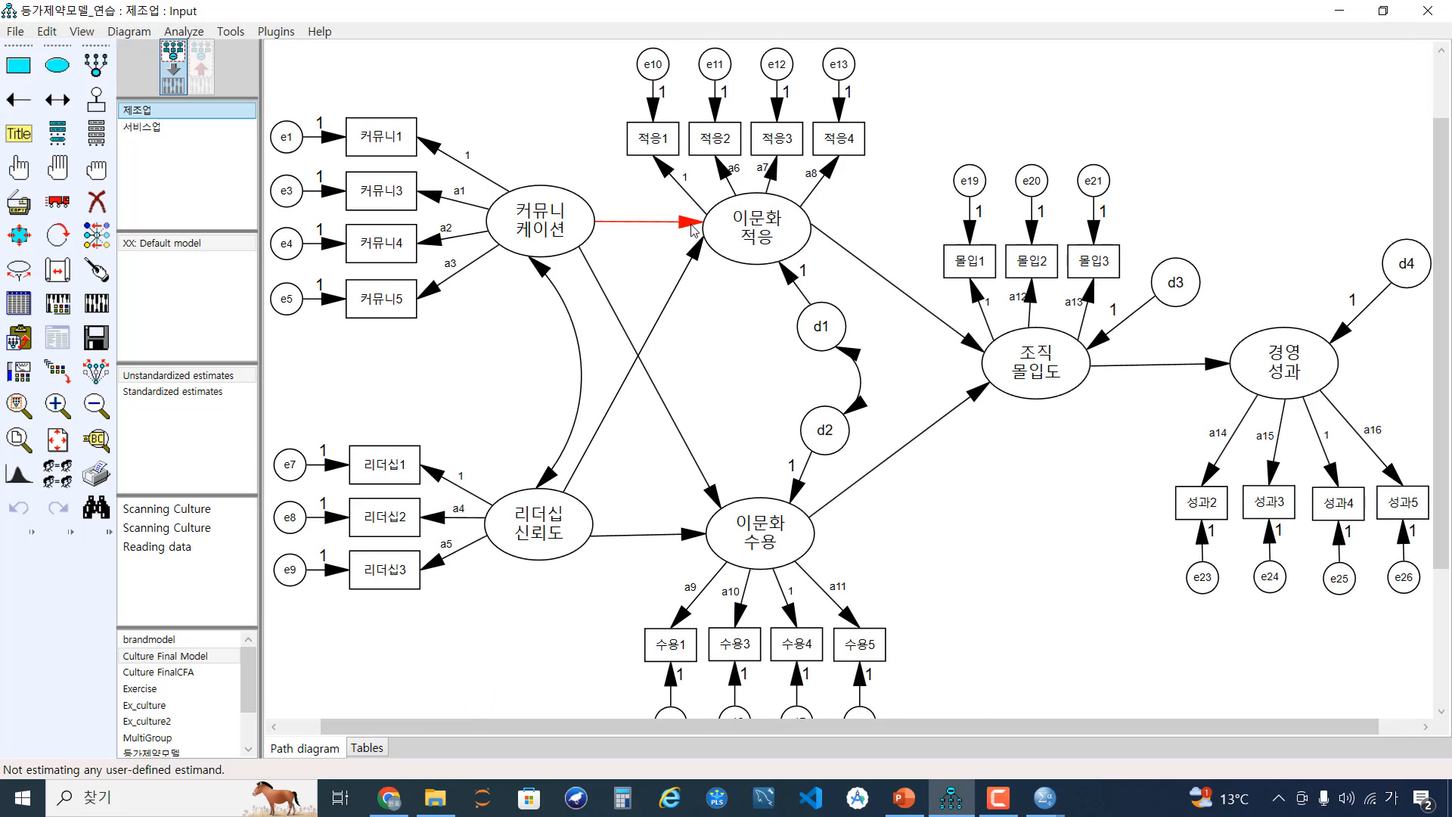
pyautogui.doubleClick(692, 229)
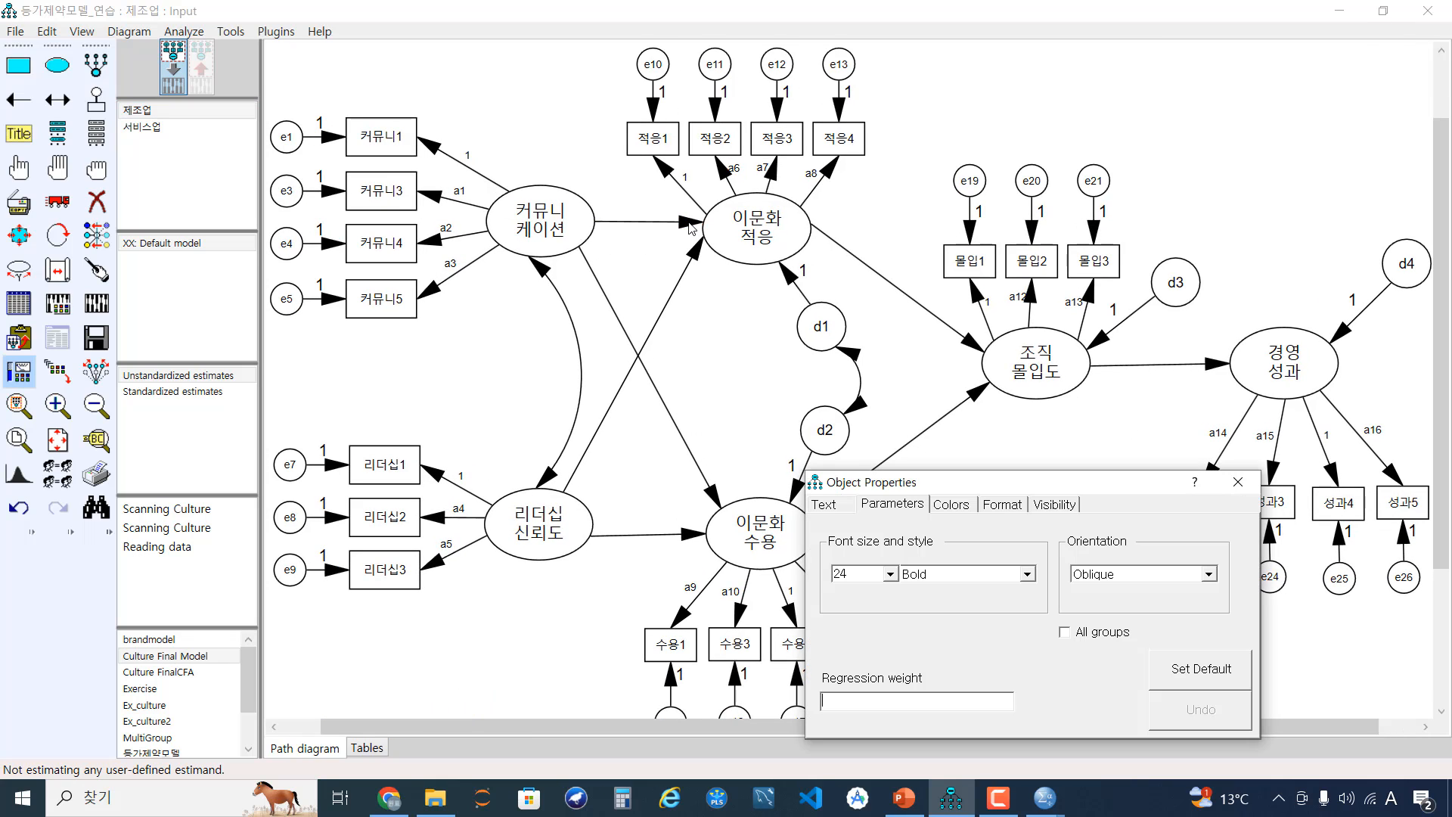
pyautogui.moveTo(922, 479); pyautogui.dragTo(867, 254)
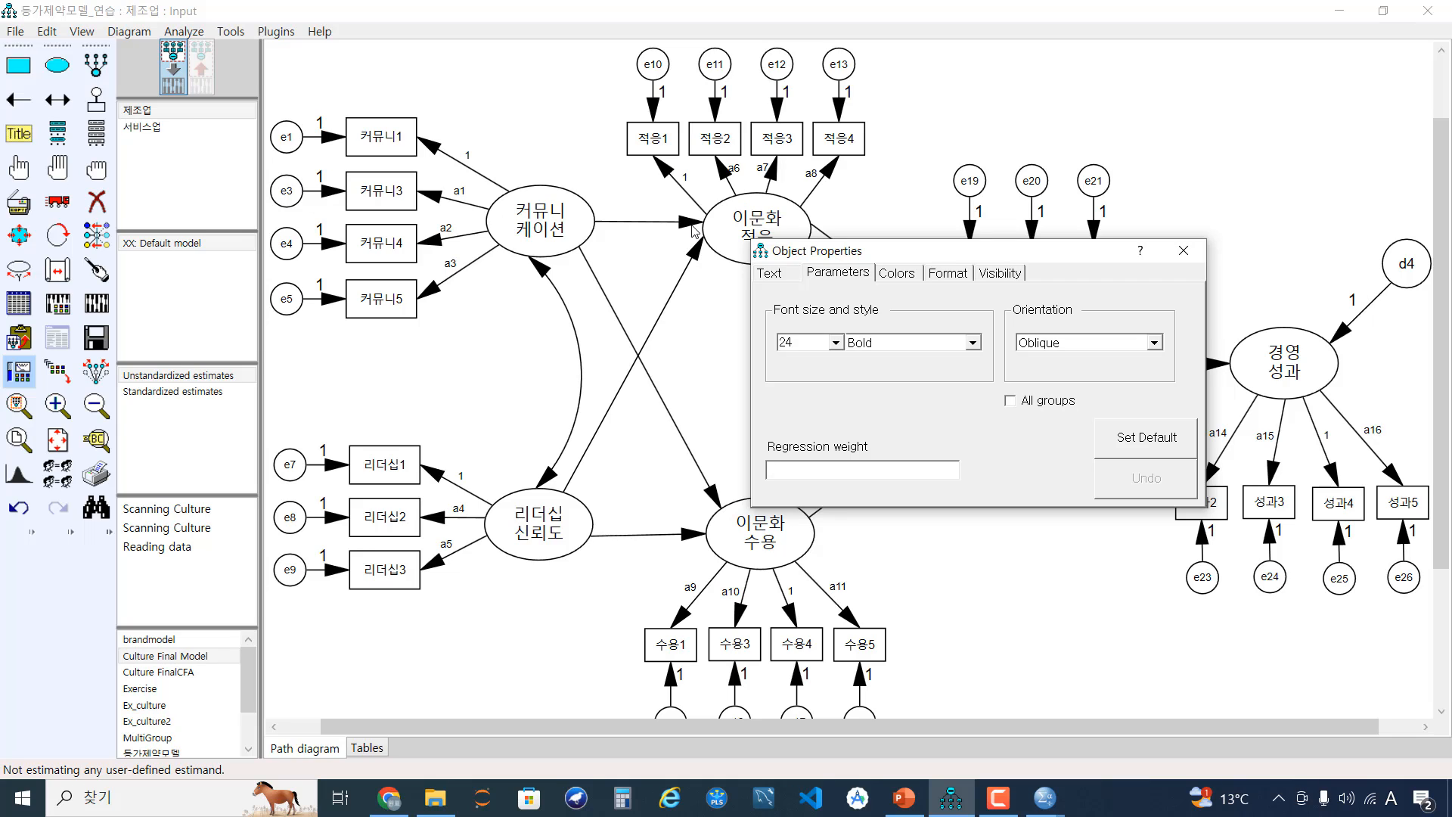
pyautogui.click(776, 279)
pyautogui.click(838, 275)
pyautogui.click(836, 473)
pyautogui.write('p1')
# Label the 커뮤니케이션 to 이문화적응 path q1 in the 서비스업 group and compare it with the 제조업 group.
pyautogui.click(152, 127)
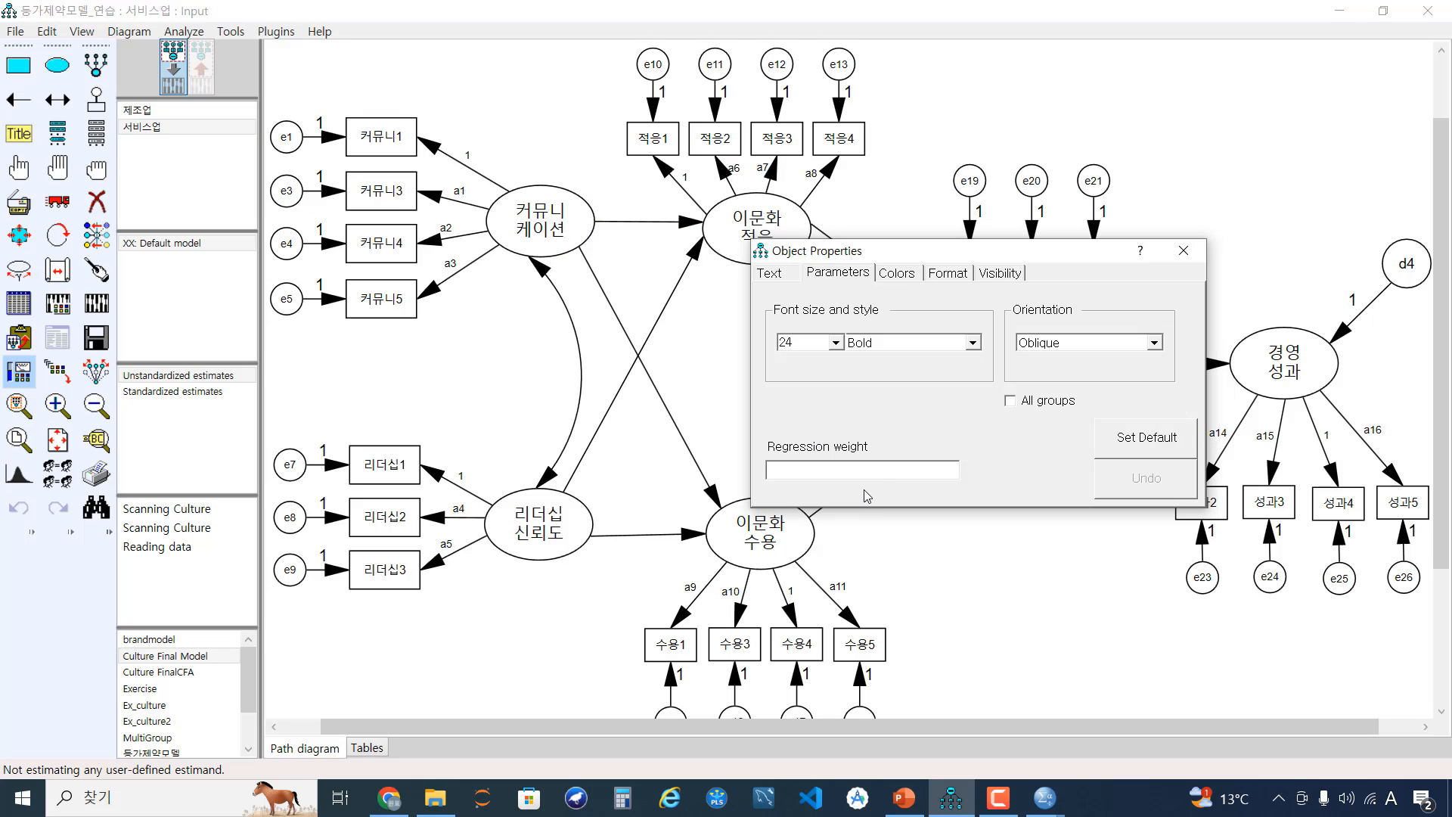
pyautogui.write('q1')
pyautogui.click(175, 117)
pyautogui.click(172, 127)
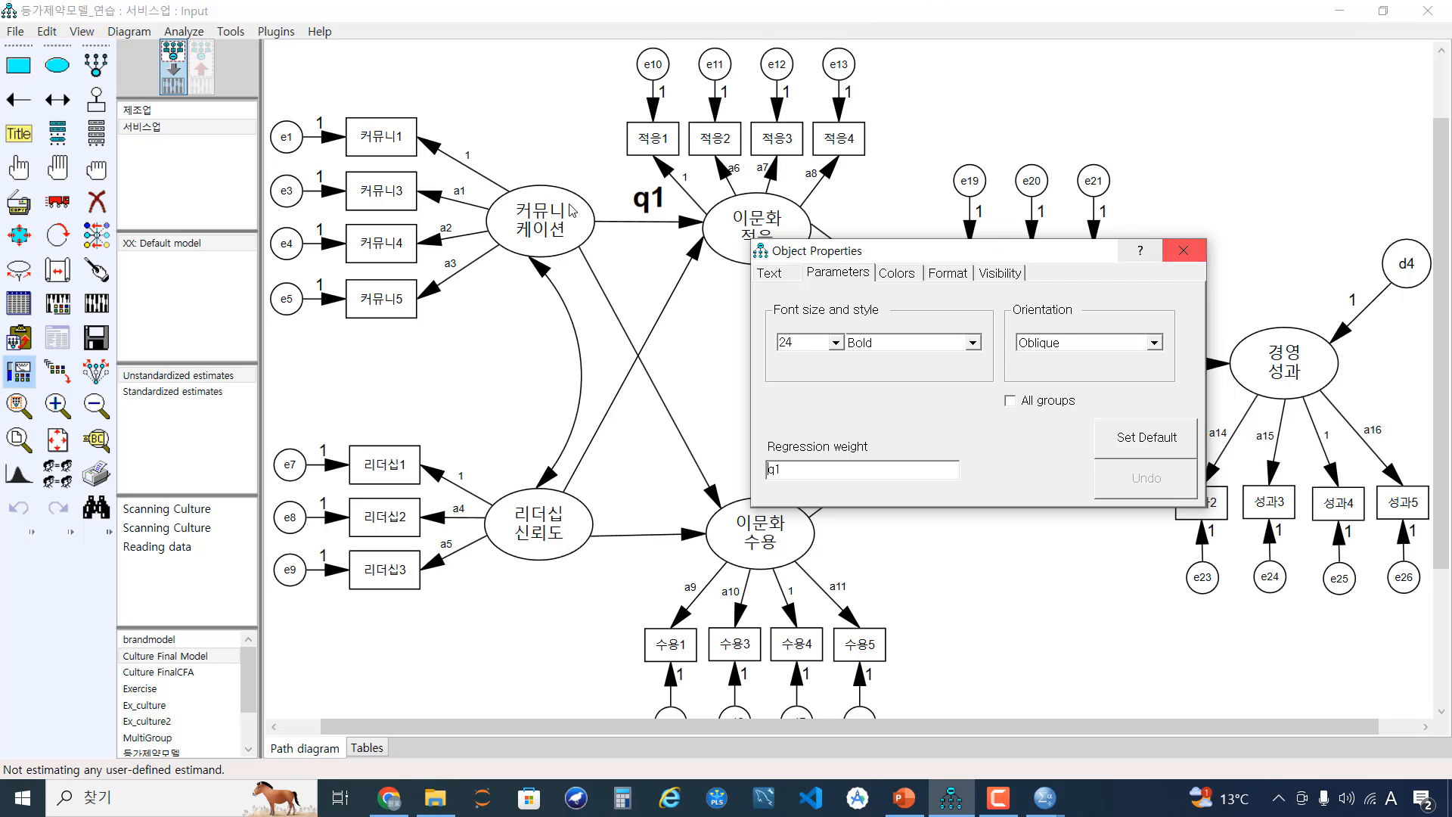
# In the 제조업 group, label the 커뮤니케이션 to 이문화수용 path p2, leaving All groups off.
pyautogui.click(160, 114)
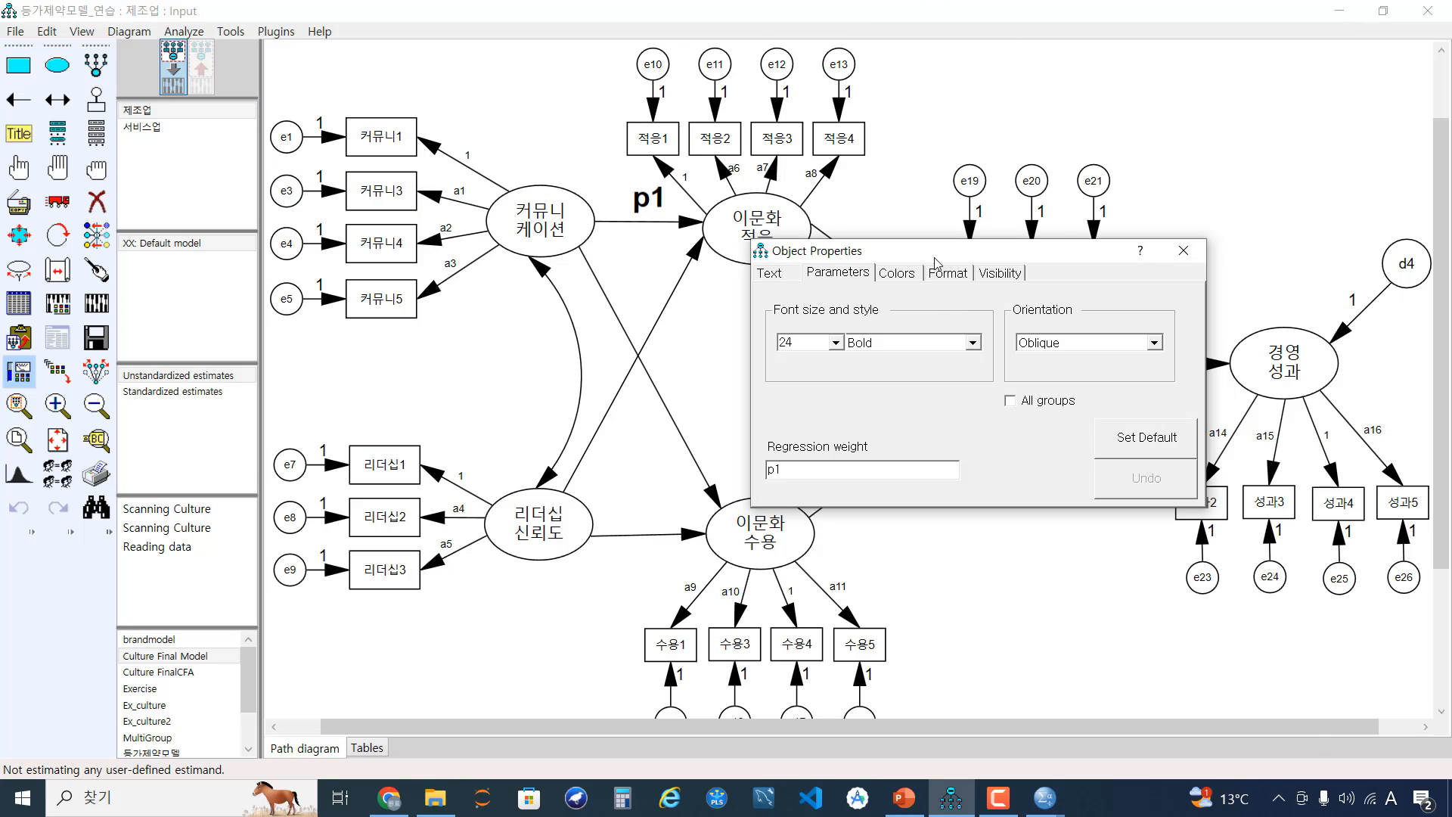
pyautogui.moveTo(935, 263); pyautogui.dragTo(1071, 450)
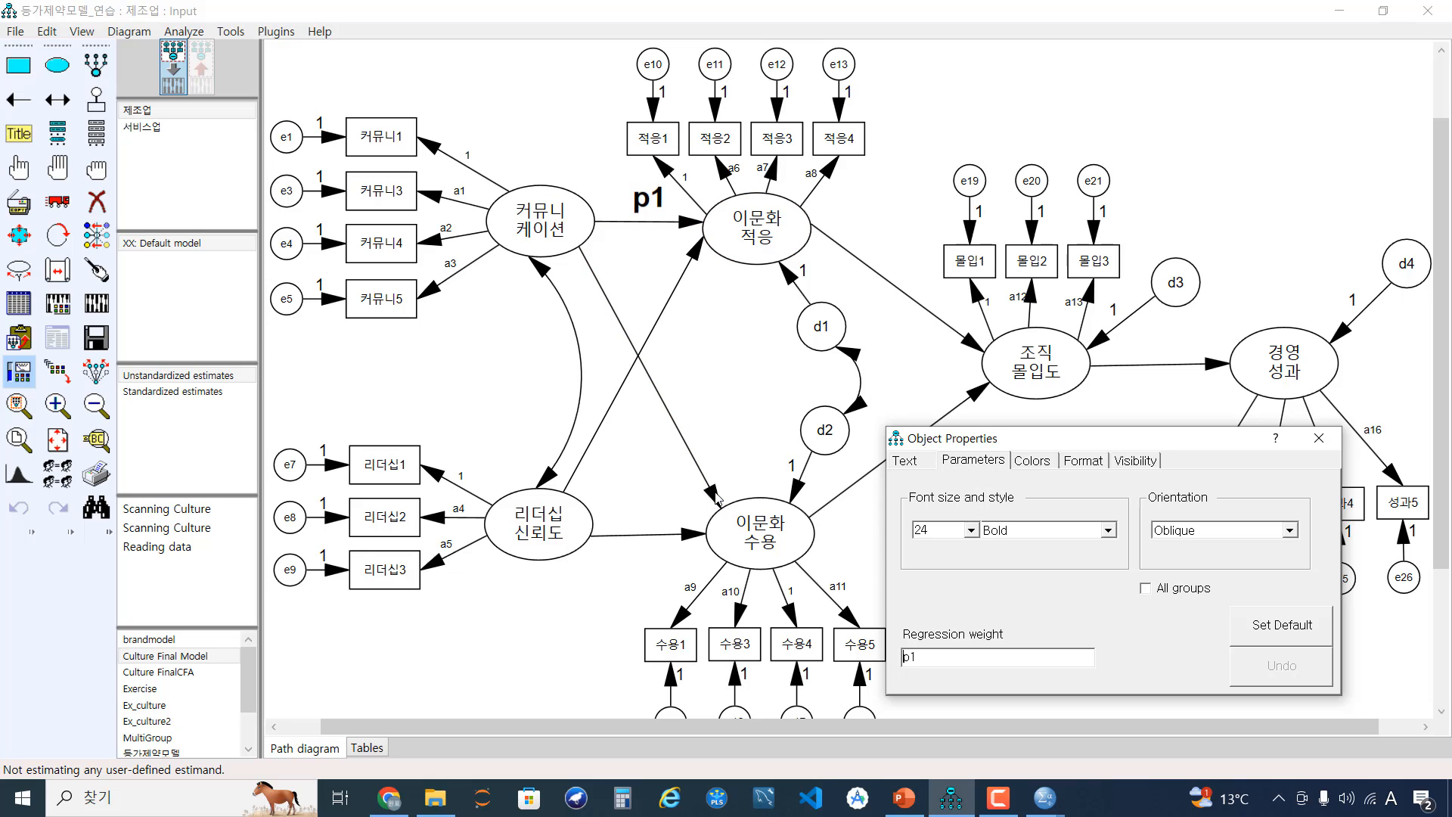
pyautogui.click(924, 656)
pyautogui.write('p2')
pyautogui.click(1173, 593)
pyautogui.click(1146, 590)
# Label the 제조업 paths from 리더십신뢰도 to 이문화적응 as p3 and to 이문화수용 as p4.
pyautogui.click(696, 260)
pyautogui.click(1031, 659)
pyautogui.write('p')
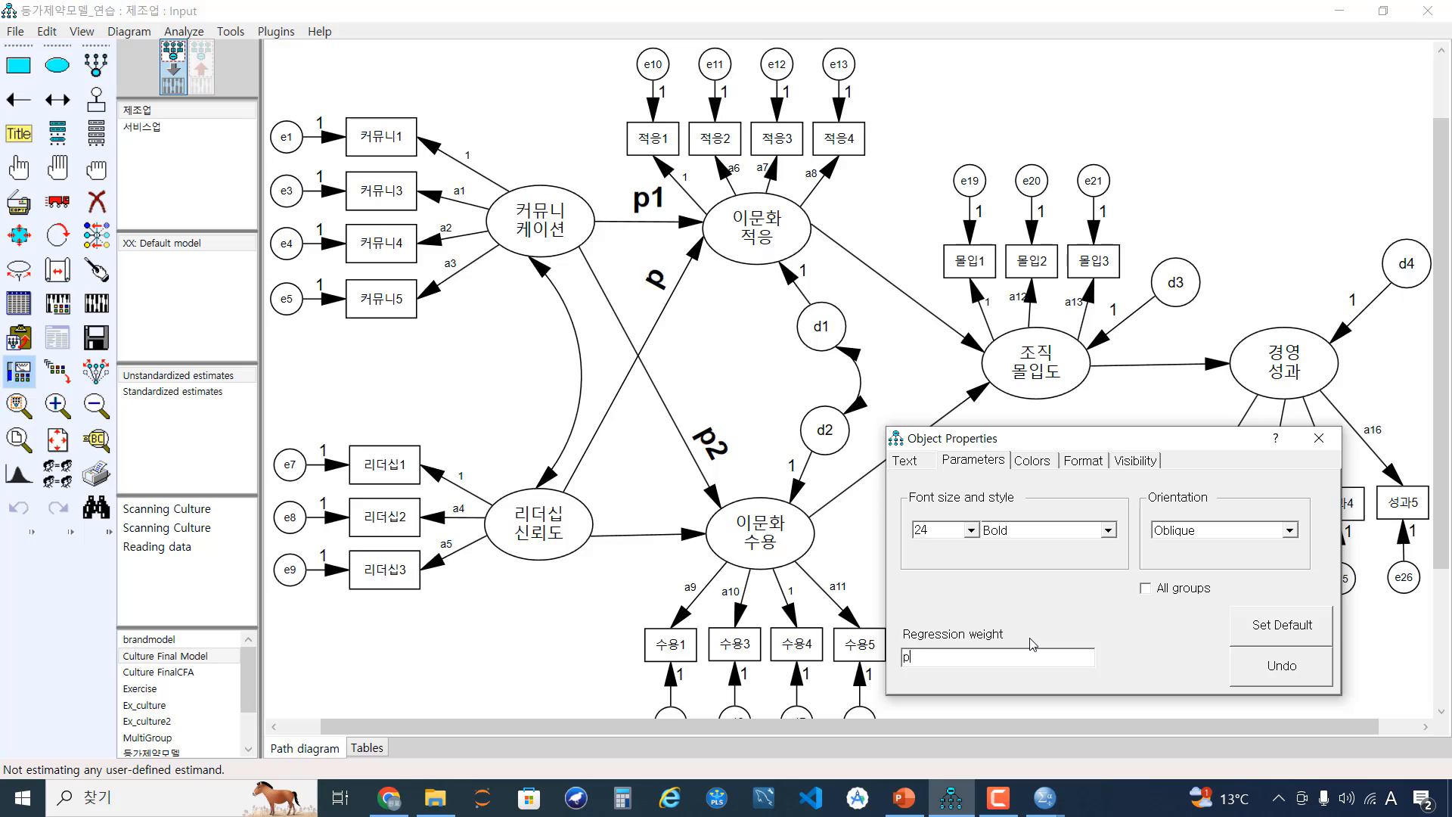
pyautogui.write('3')
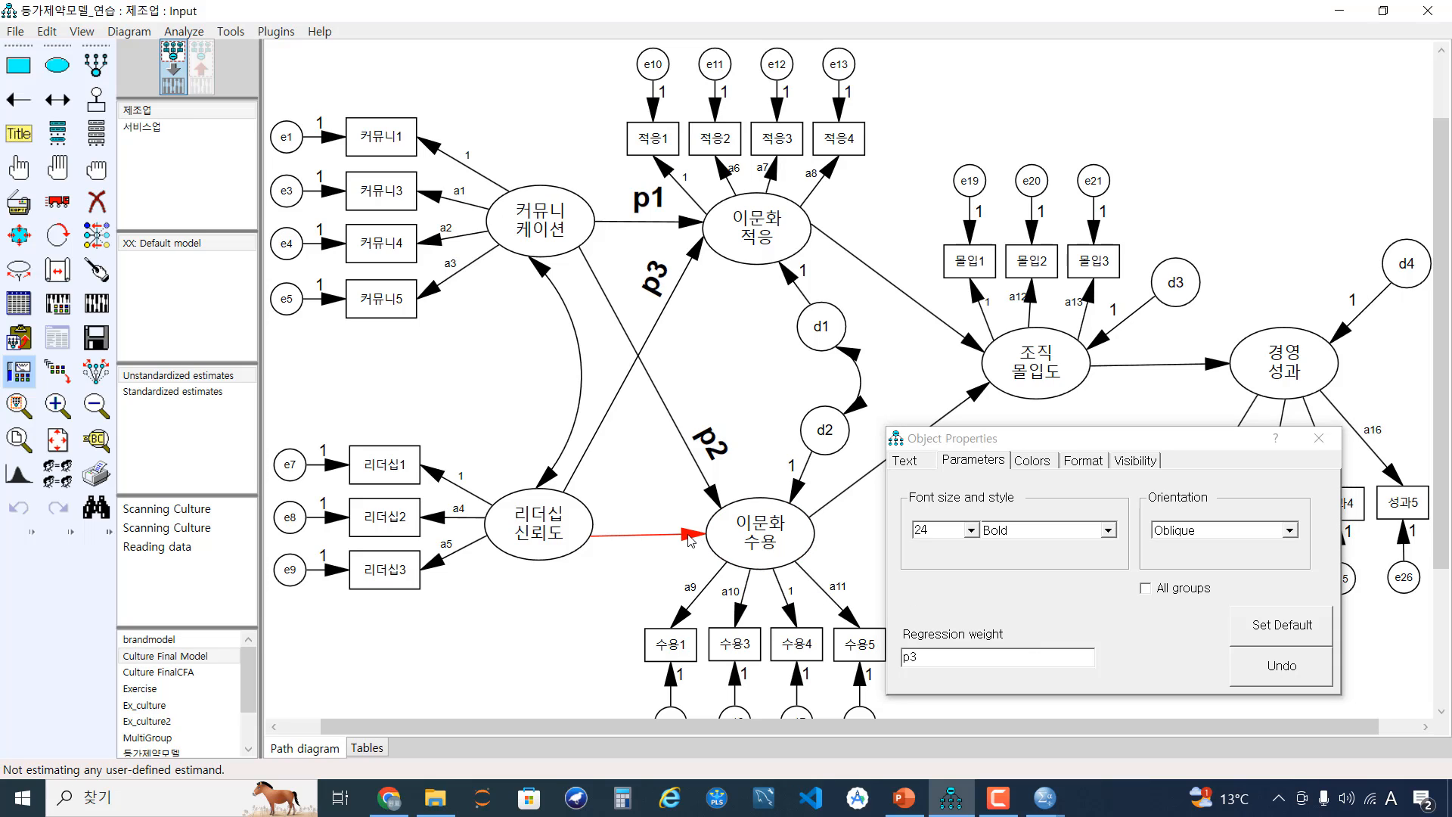
pyautogui.click(689, 540)
pyautogui.write('p4')
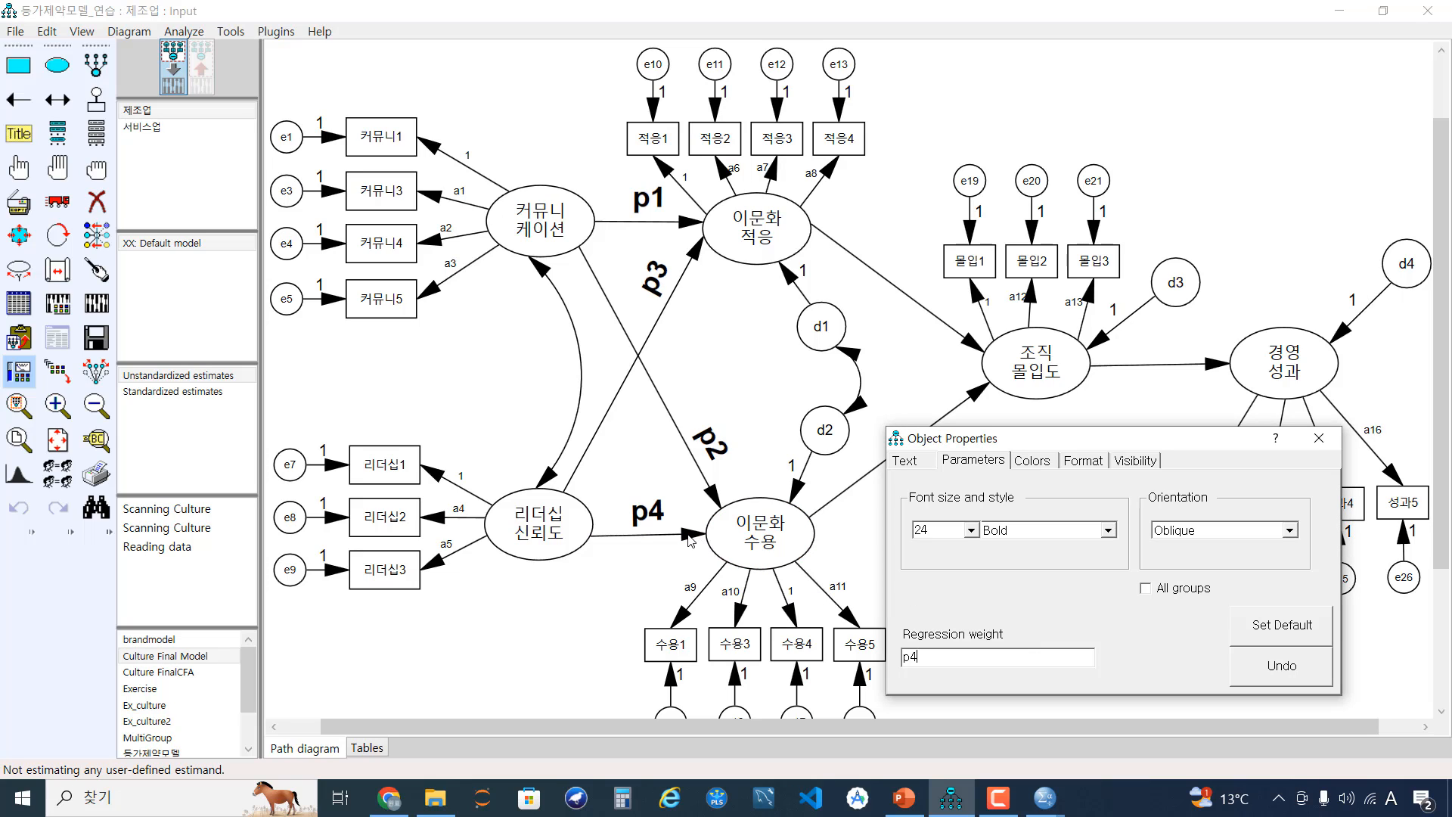
# Label the 제조업 paths 이문화적응 to 조직몰입도 p5, 이문화수용 to 조직몰입도 p6, and 조직몰입도 to 경영성과 p7.
pyautogui.moveTo(1014, 445); pyautogui.dragTo(1071, 454)
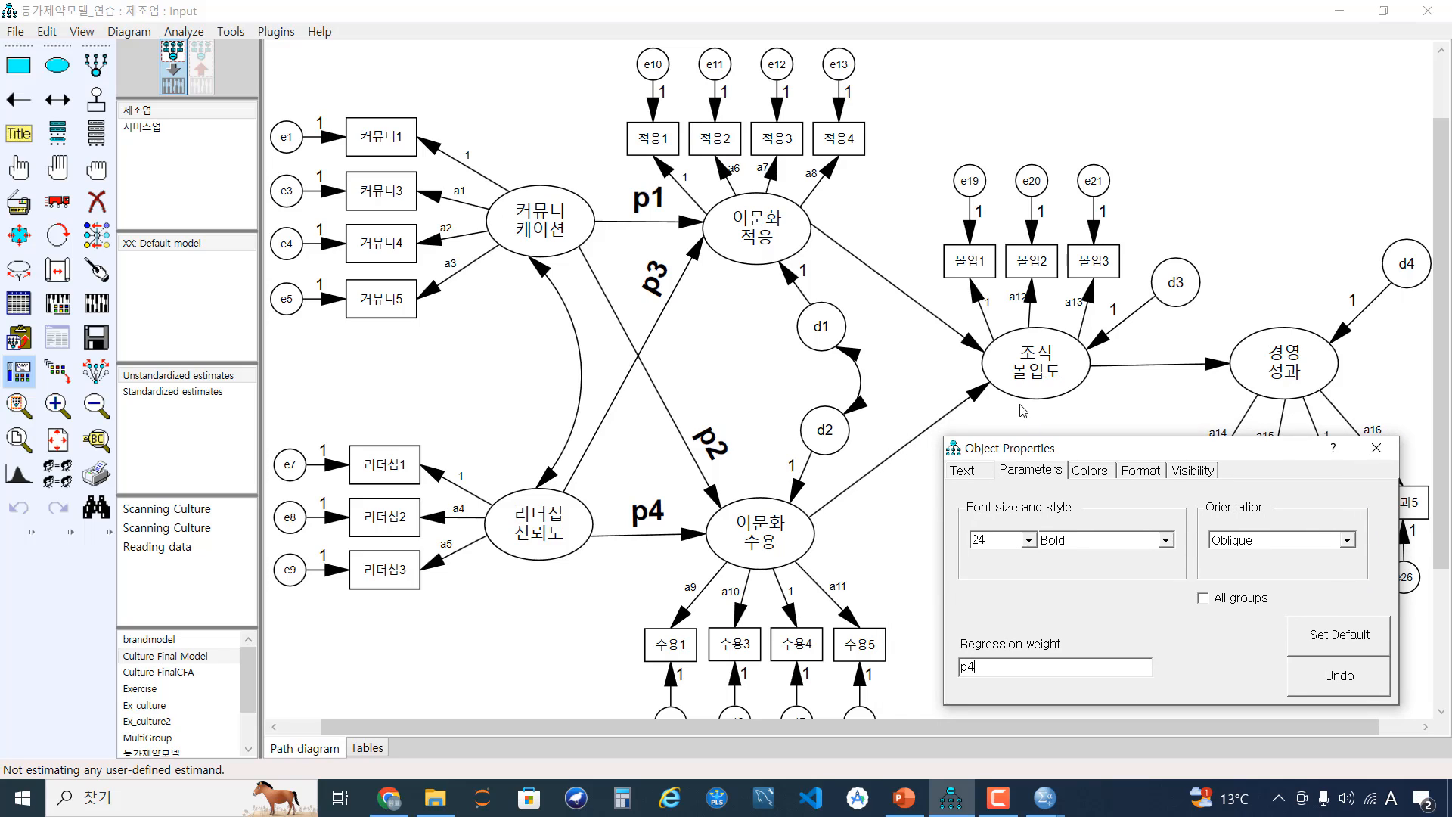
pyautogui.click(973, 352)
pyautogui.write('p5')
pyautogui.click(977, 396)
pyautogui.write('p6')
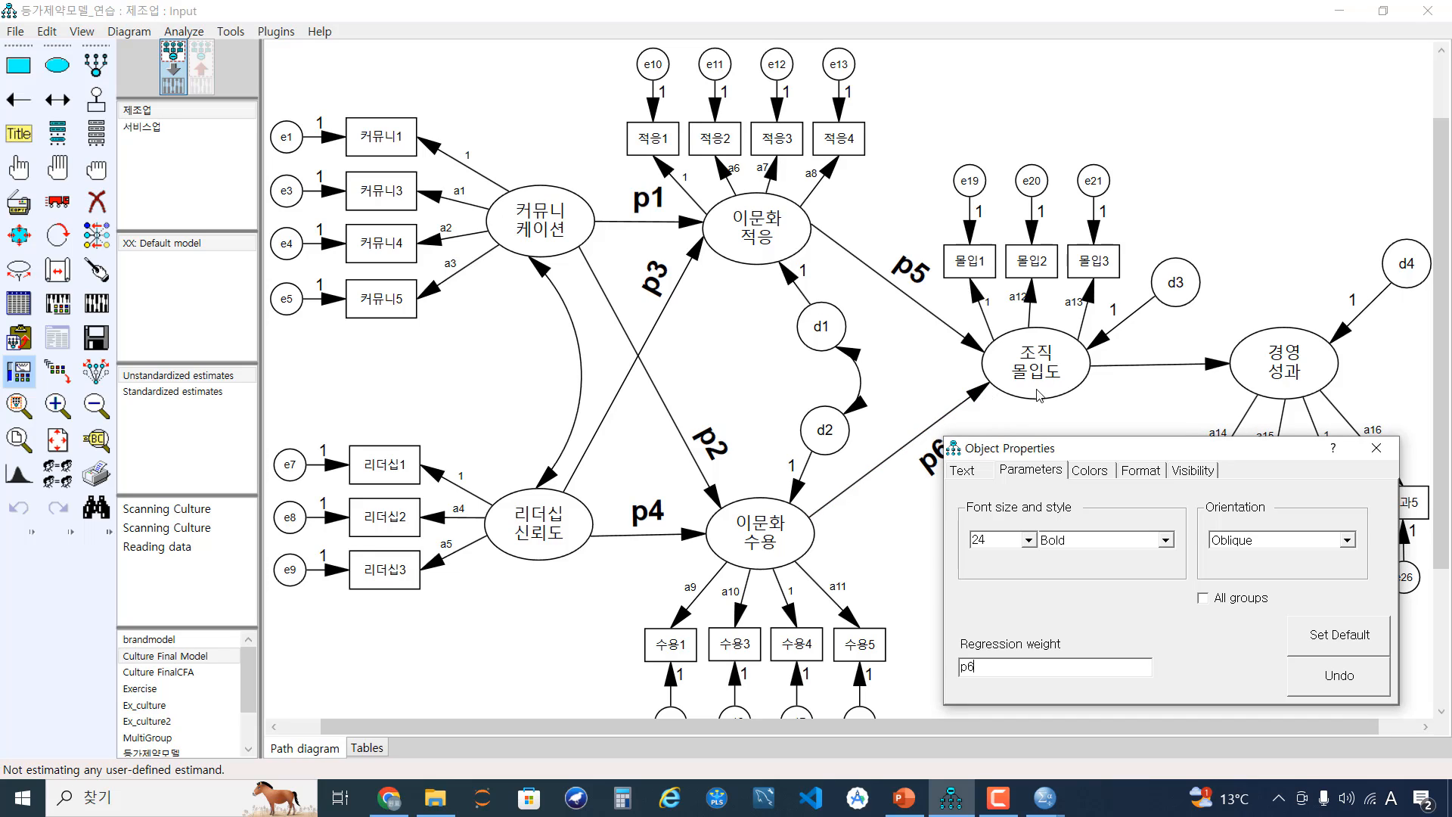
pyautogui.click(1211, 368)
pyautogui.write('p7')
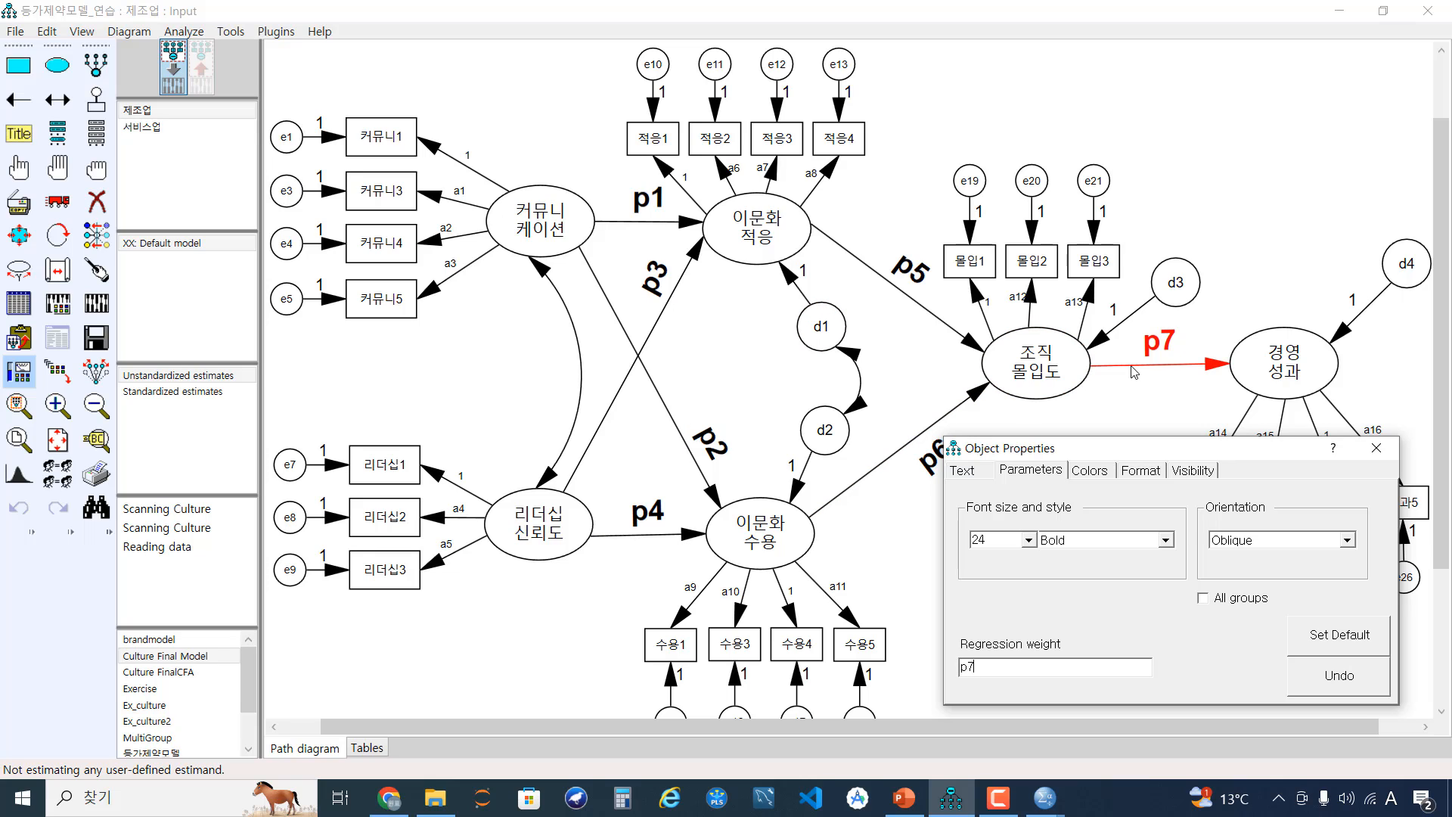
# In the 서비스업 group, label 커뮤니케이션 to 이문화수용 q2, 리더십신뢰도 to 이문화적응 q3, and 리더십신뢰도 to 이문화수용 q4.
pyautogui.click(171, 129)
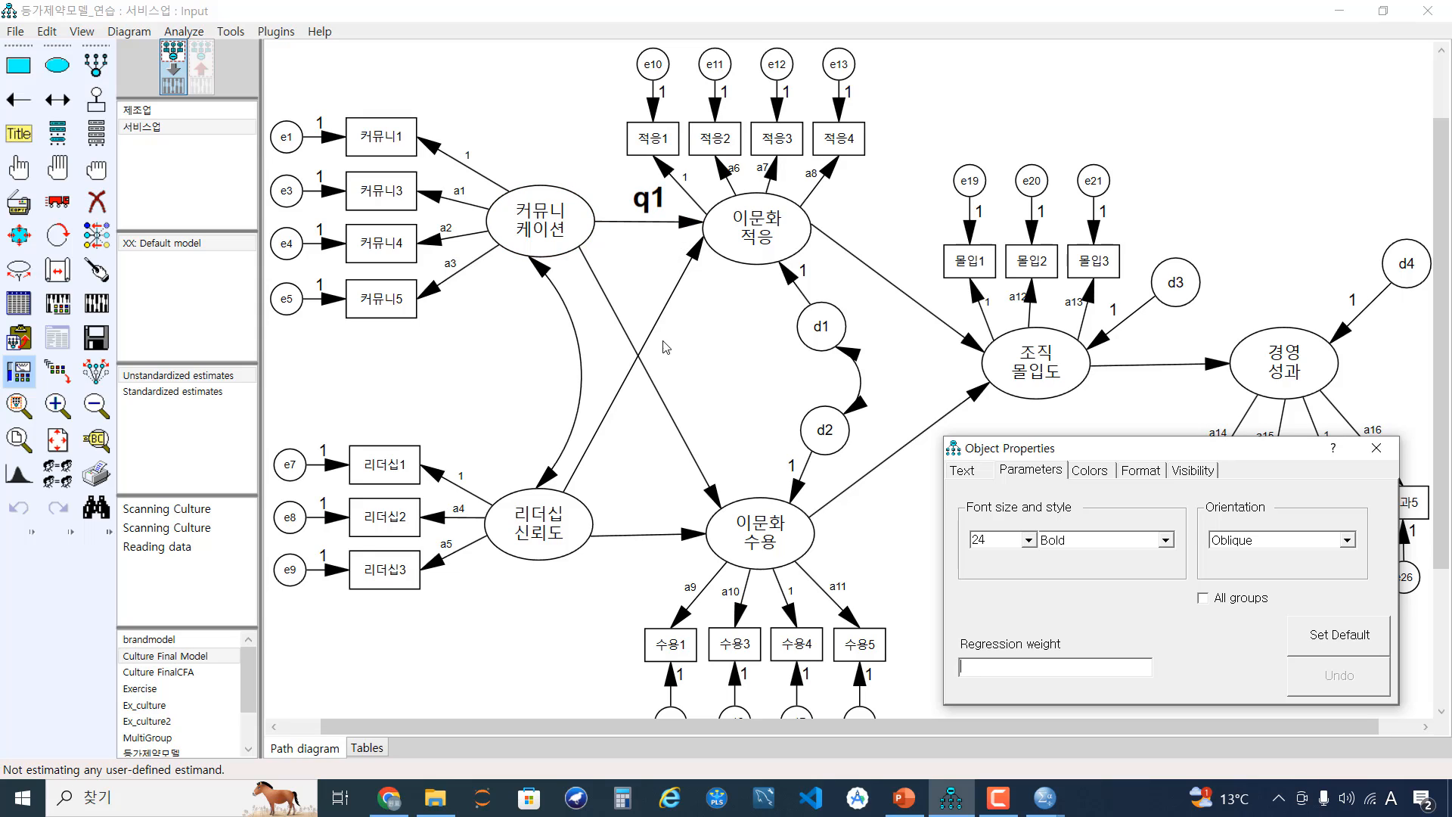
pyautogui.click(719, 499)
pyautogui.click(966, 666)
pyautogui.write('q2')
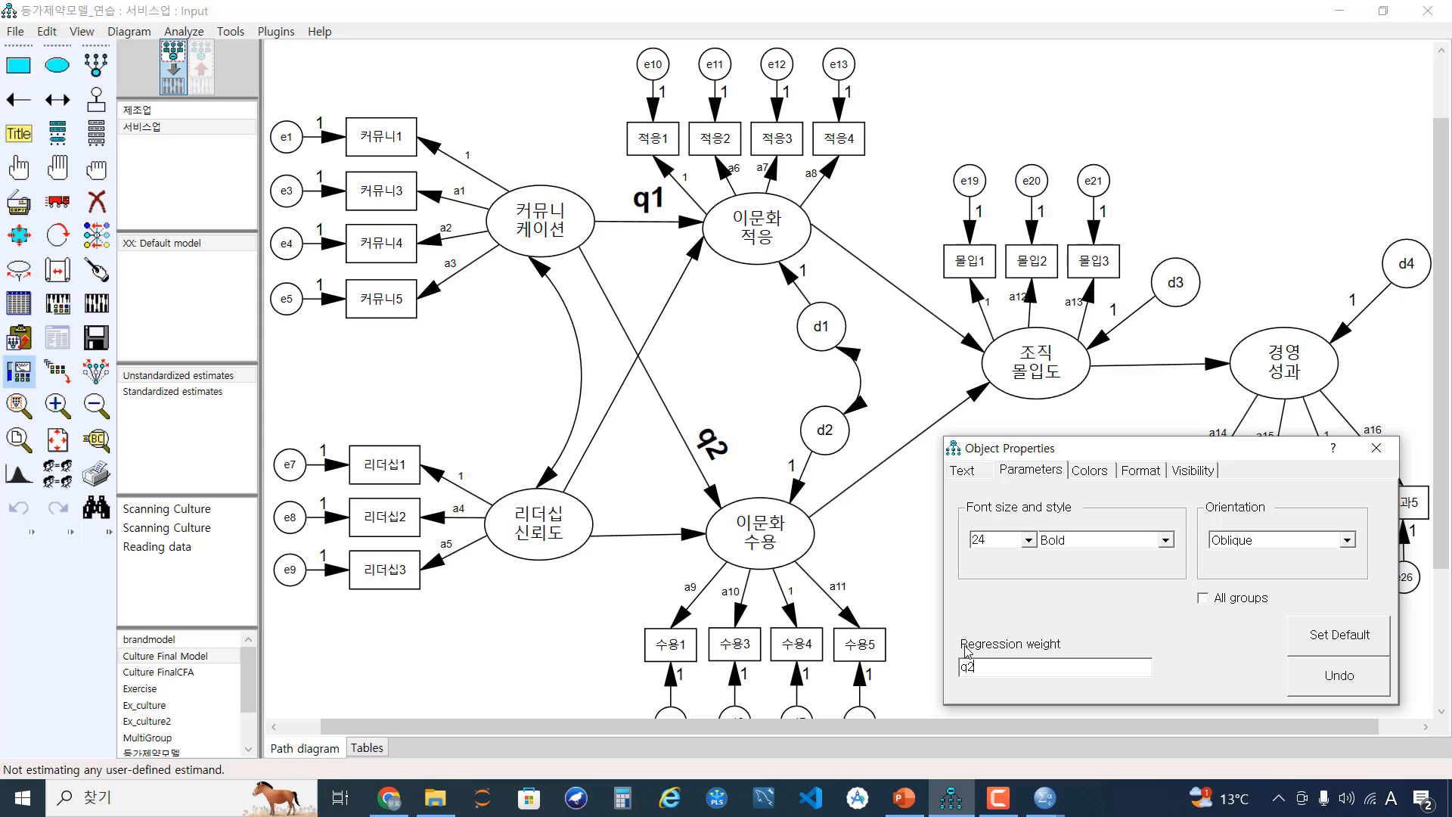
pyautogui.click(694, 257)
pyautogui.write('q3')
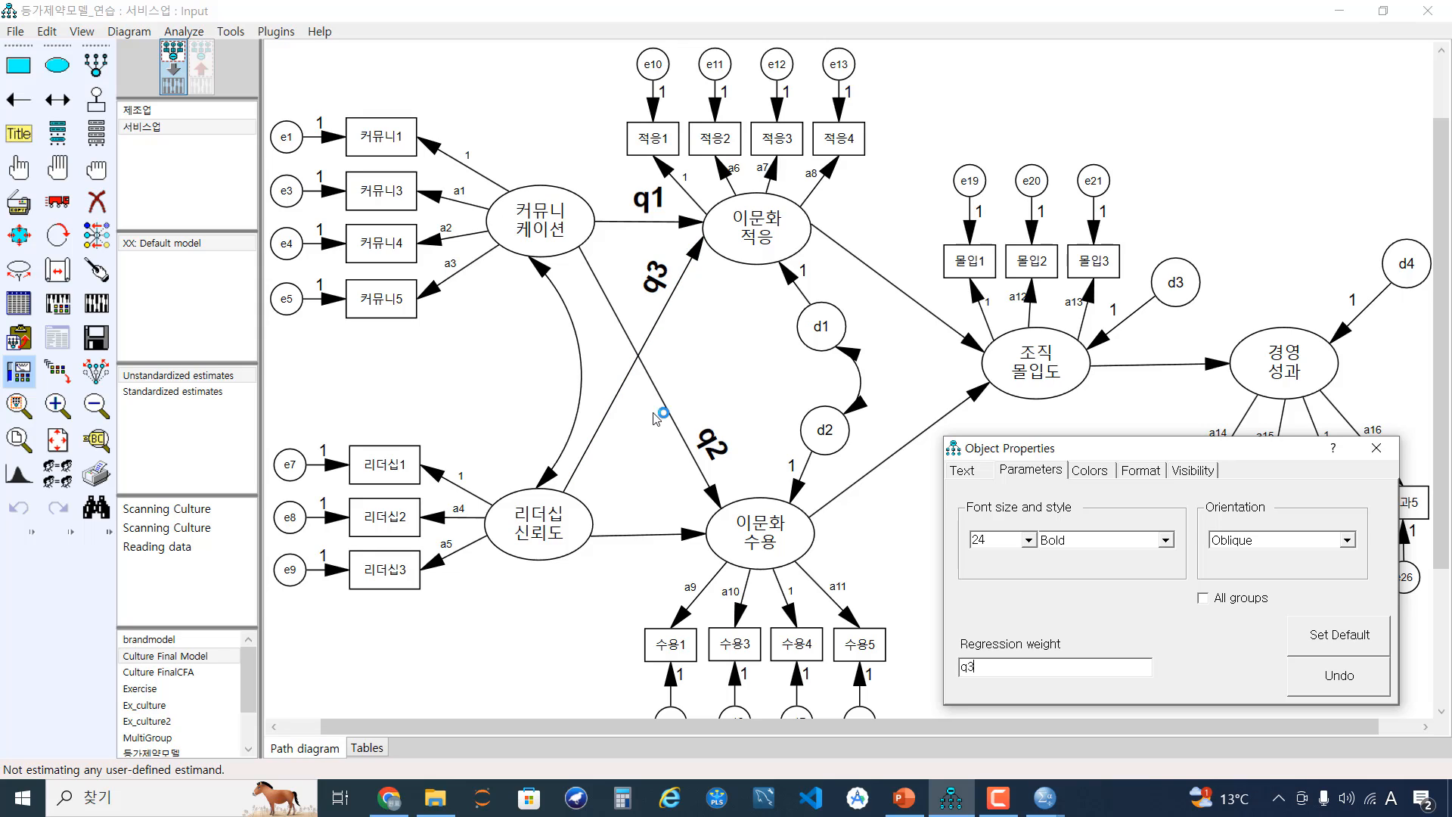
pyautogui.click(692, 536)
pyautogui.write('q4')
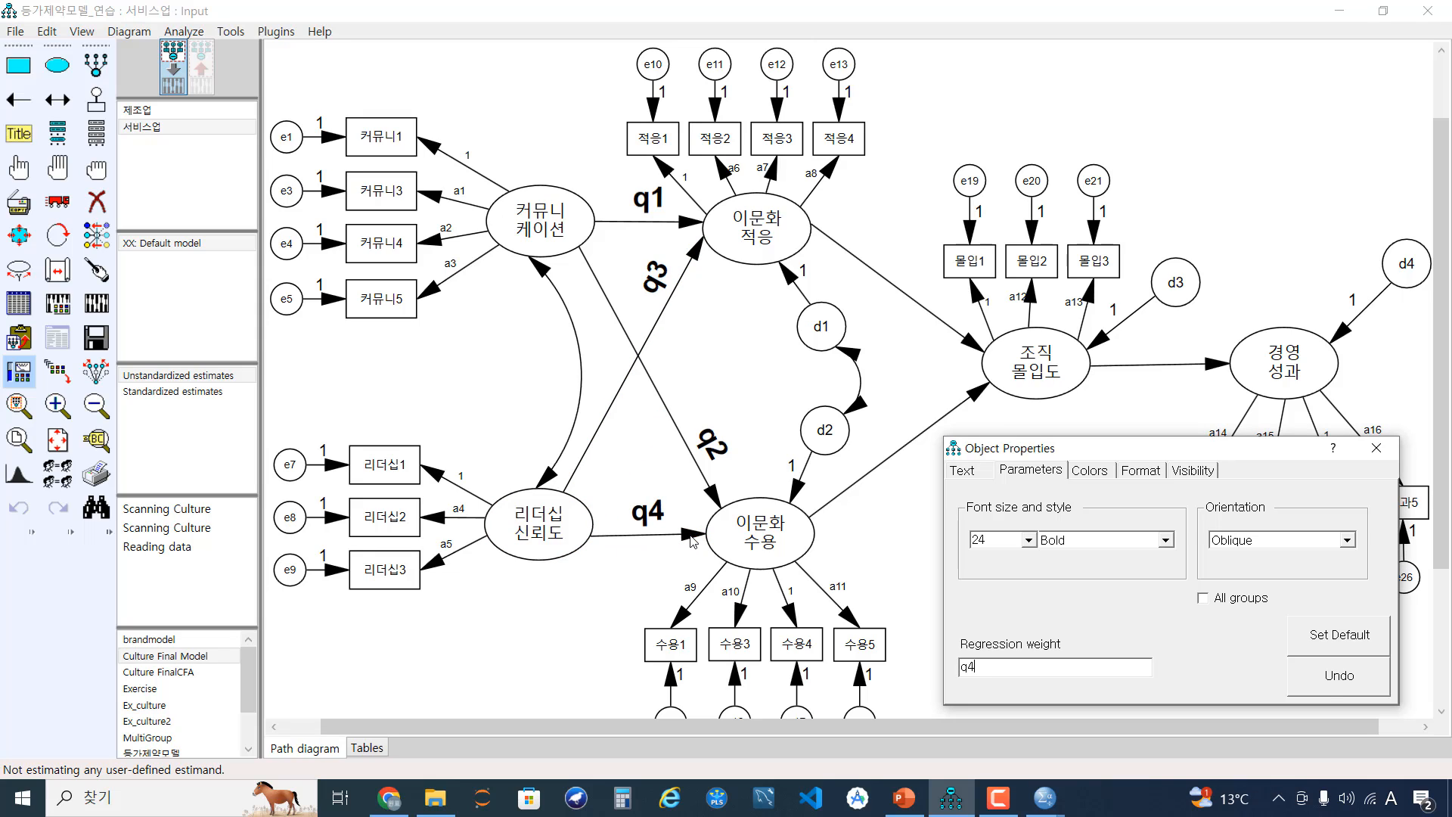
# Label the 서비스업 paths 이문화적응 to 조직몰입도 q5, 이문화수용 to 조직몰입도 q6, and 조직몰입도 to 경영성과 q7, and close the object properties.
pyautogui.click(970, 344)
pyautogui.write('q5')
pyautogui.click(975, 397)
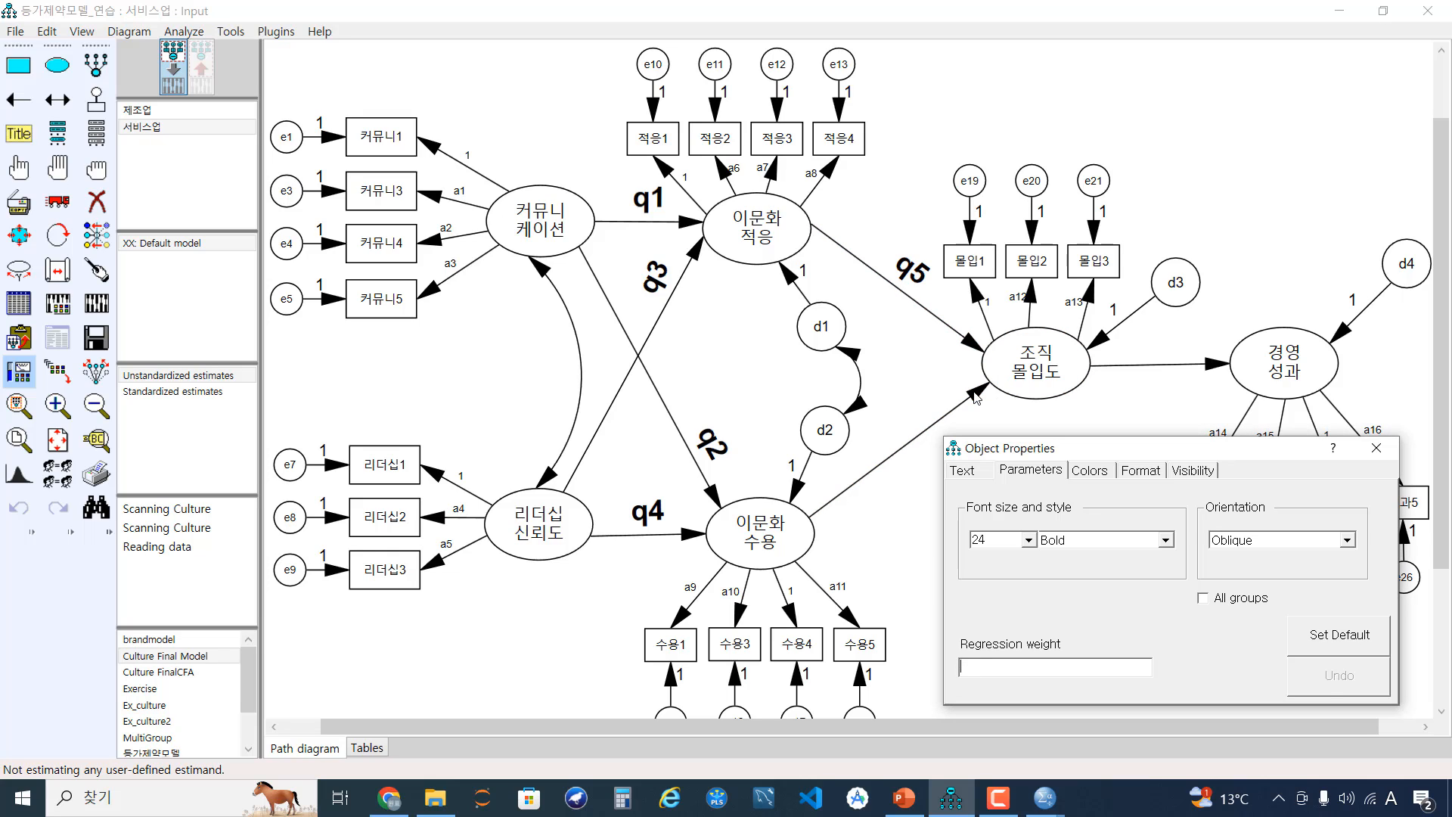
pyautogui.write('q6')
pyautogui.click(1212, 366)
pyautogui.write('q7')
pyautogui.click(1376, 448)
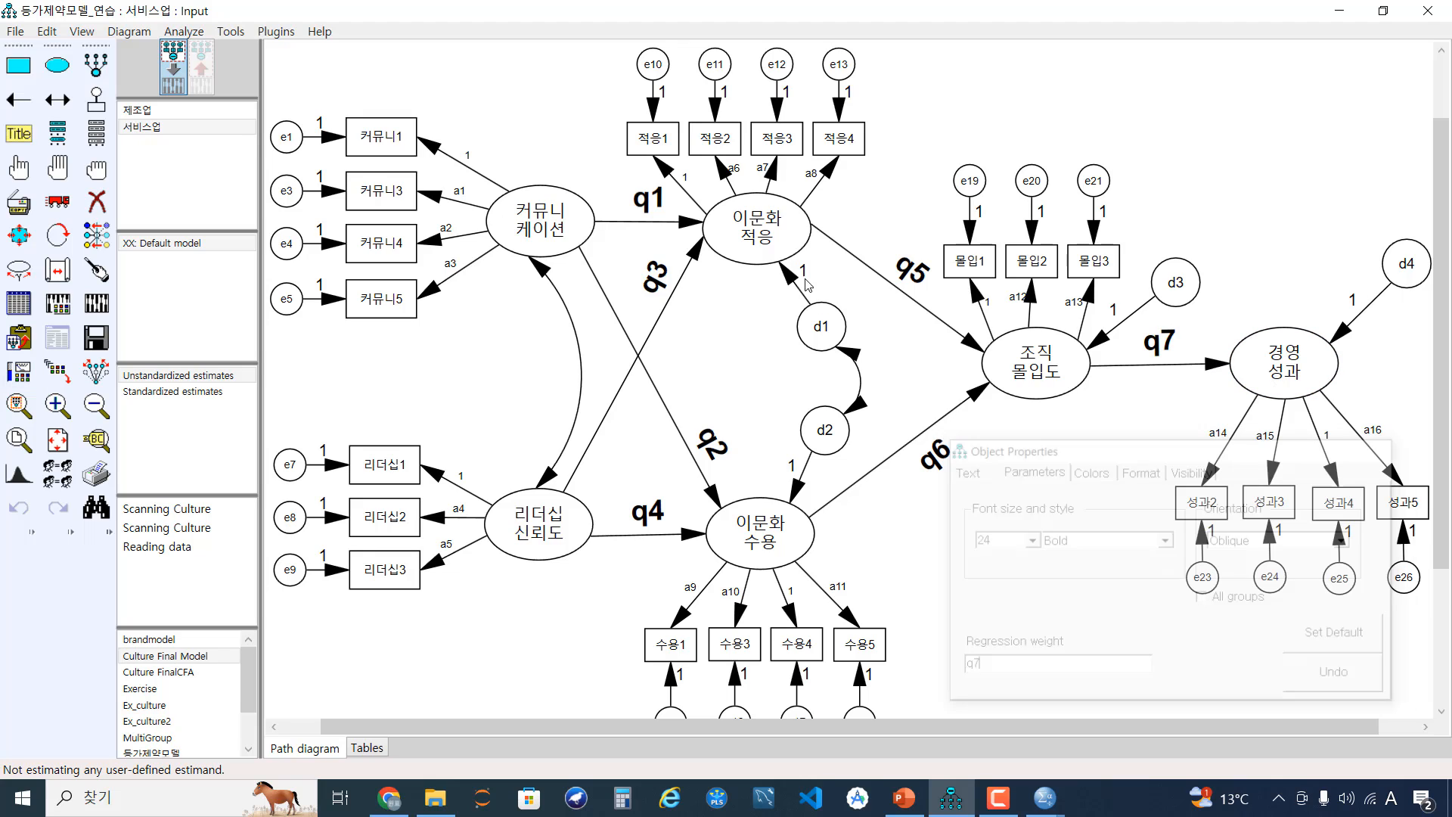
# Compare the structural path labels of the 제조업 and 서비스업 groups by alternating between the two diagrams.
pyautogui.click(209, 112)
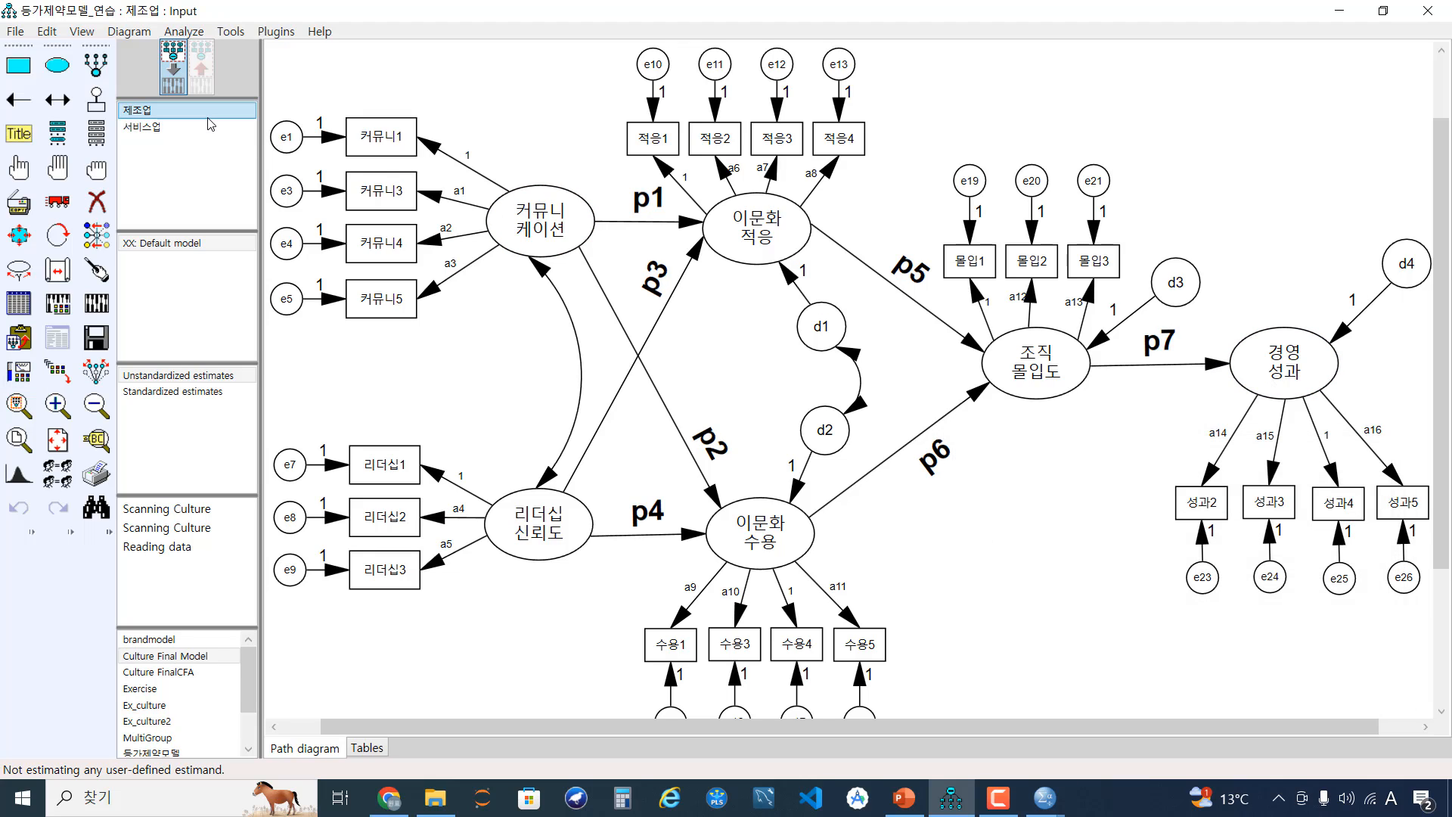
pyautogui.click(210, 125)
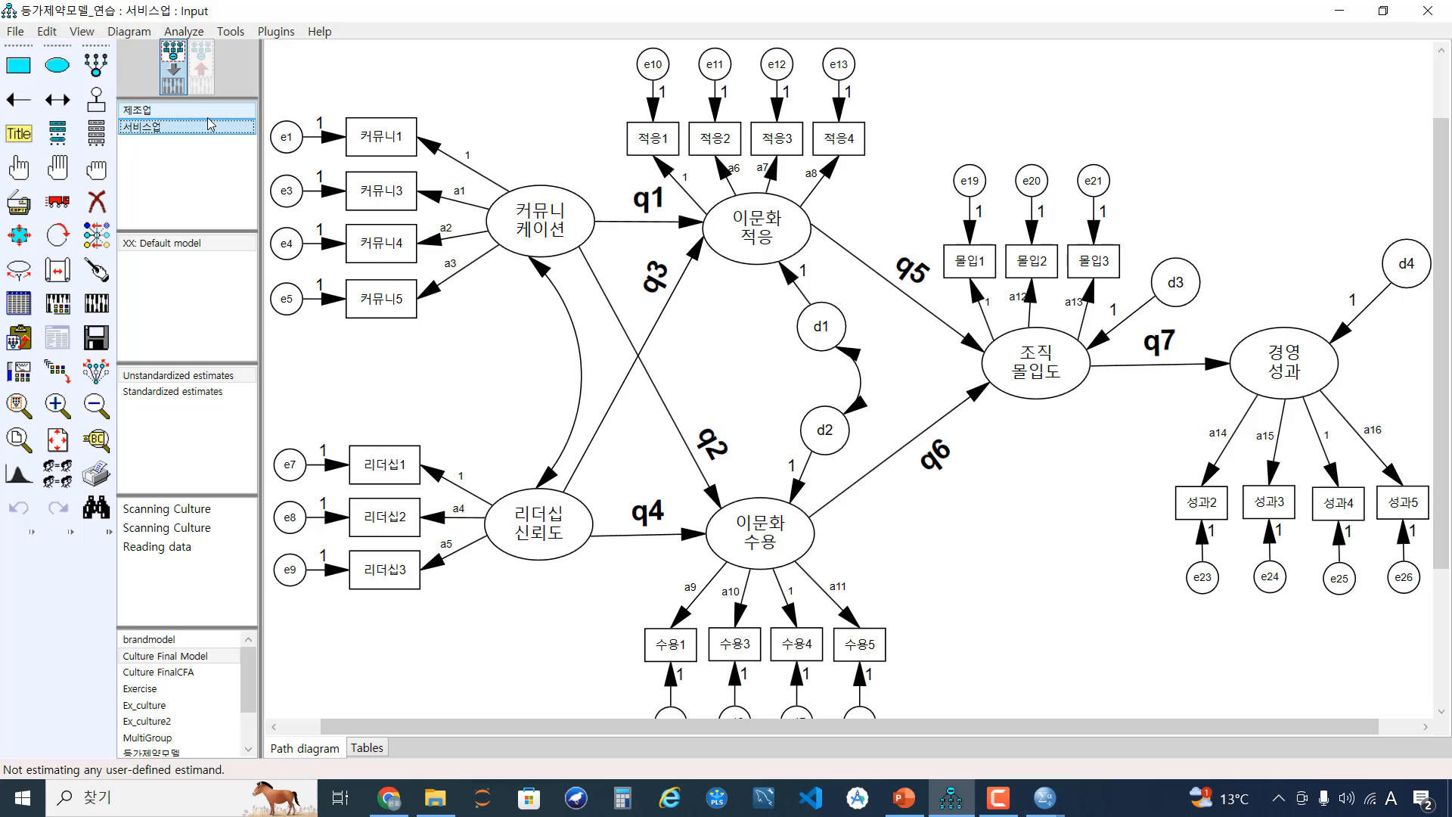
pyautogui.click(210, 112)
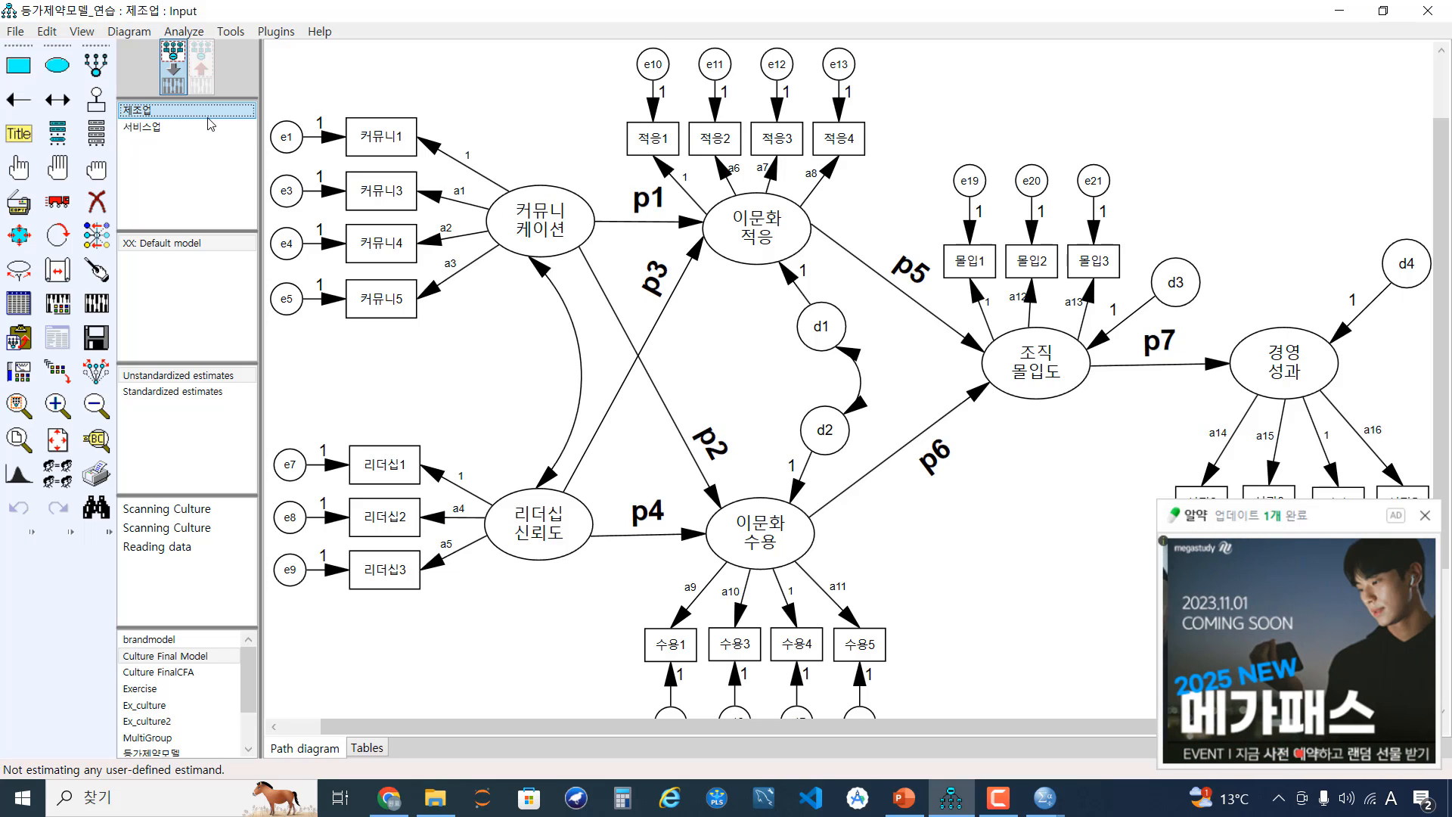
pyautogui.click(1425, 515)
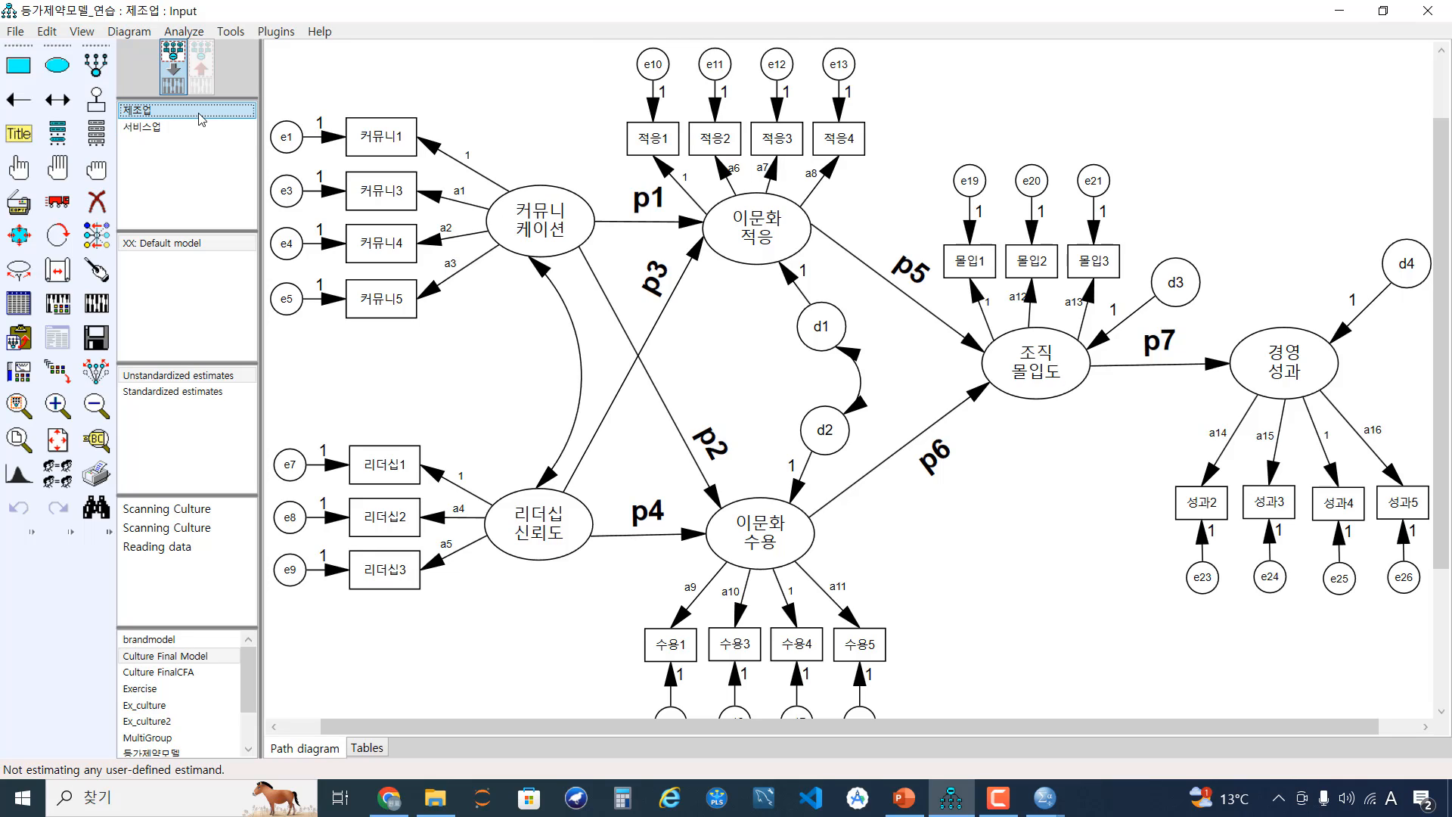
pyautogui.press('Down')
pyautogui.press('Up')
pyautogui.press('Down')
pyautogui.press('Down')
pyautogui.press('Up')
pyautogui.press('Down')
pyautogui.press('Up')
pyautogui.press('Down')
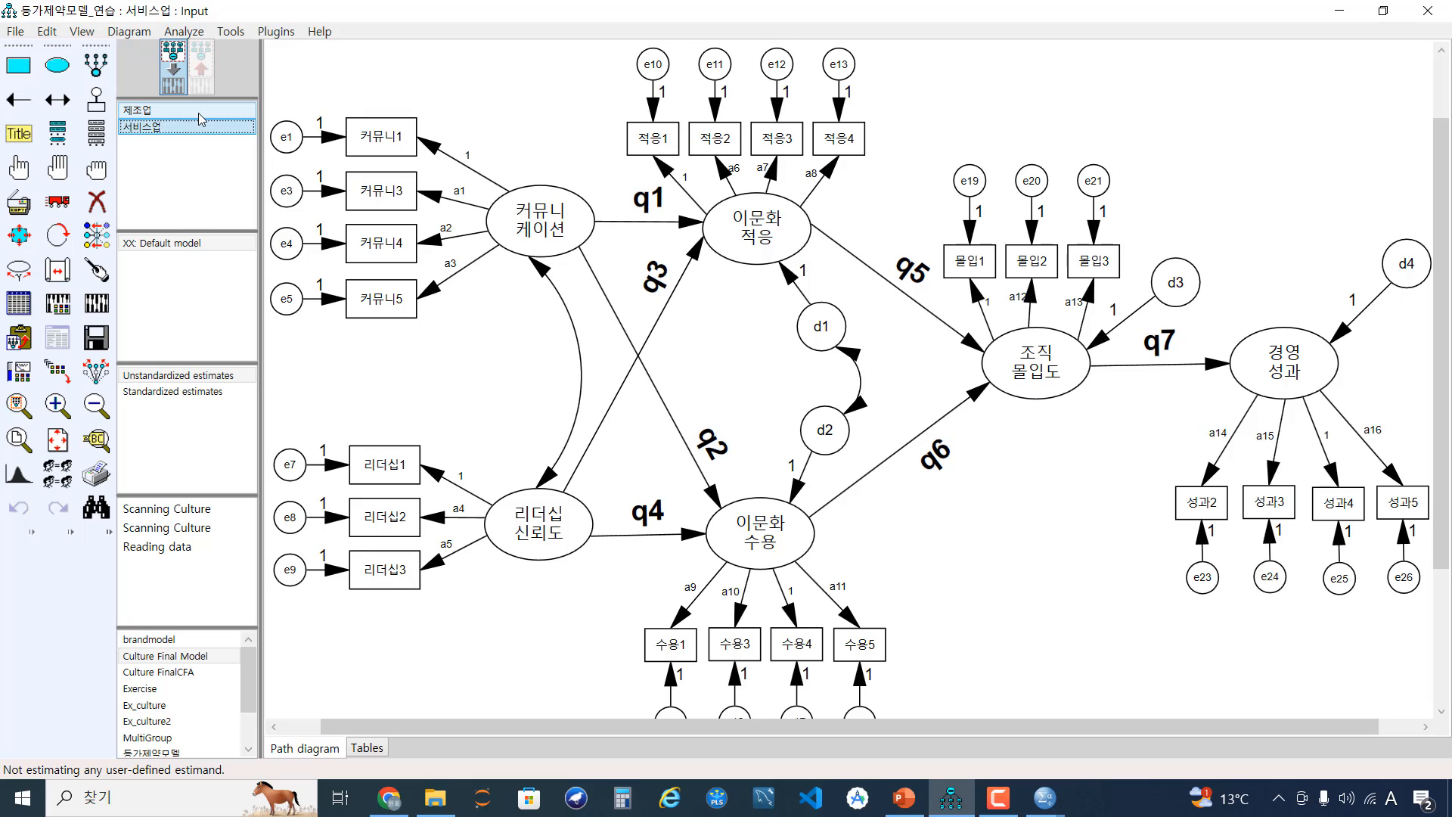
pyautogui.press('Up')
pyautogui.press('Down')
# Open the model management for Default model and add a new model named 제약1모델.
pyautogui.click(185, 243)
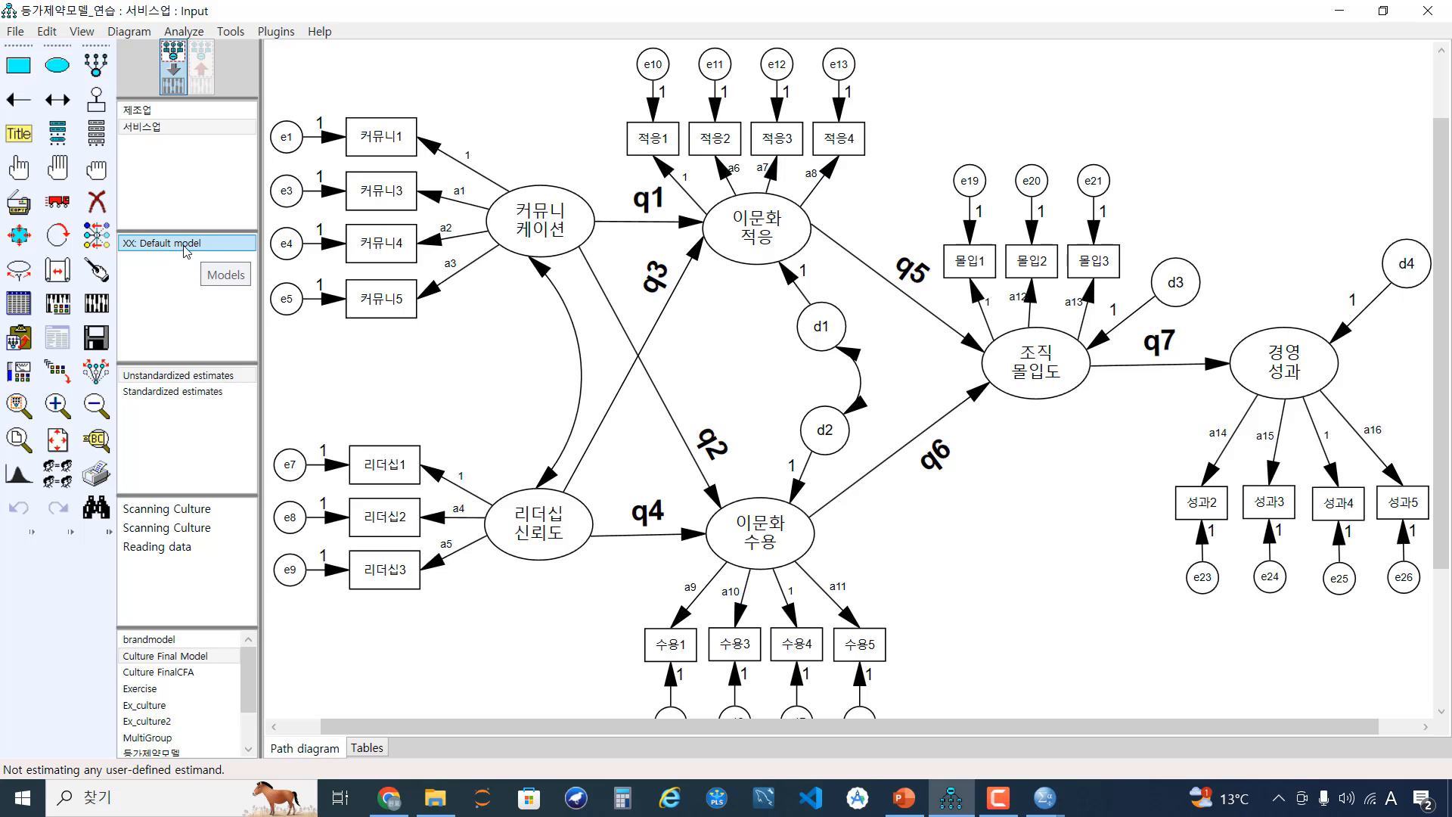
pyautogui.doubleClick(183, 245)
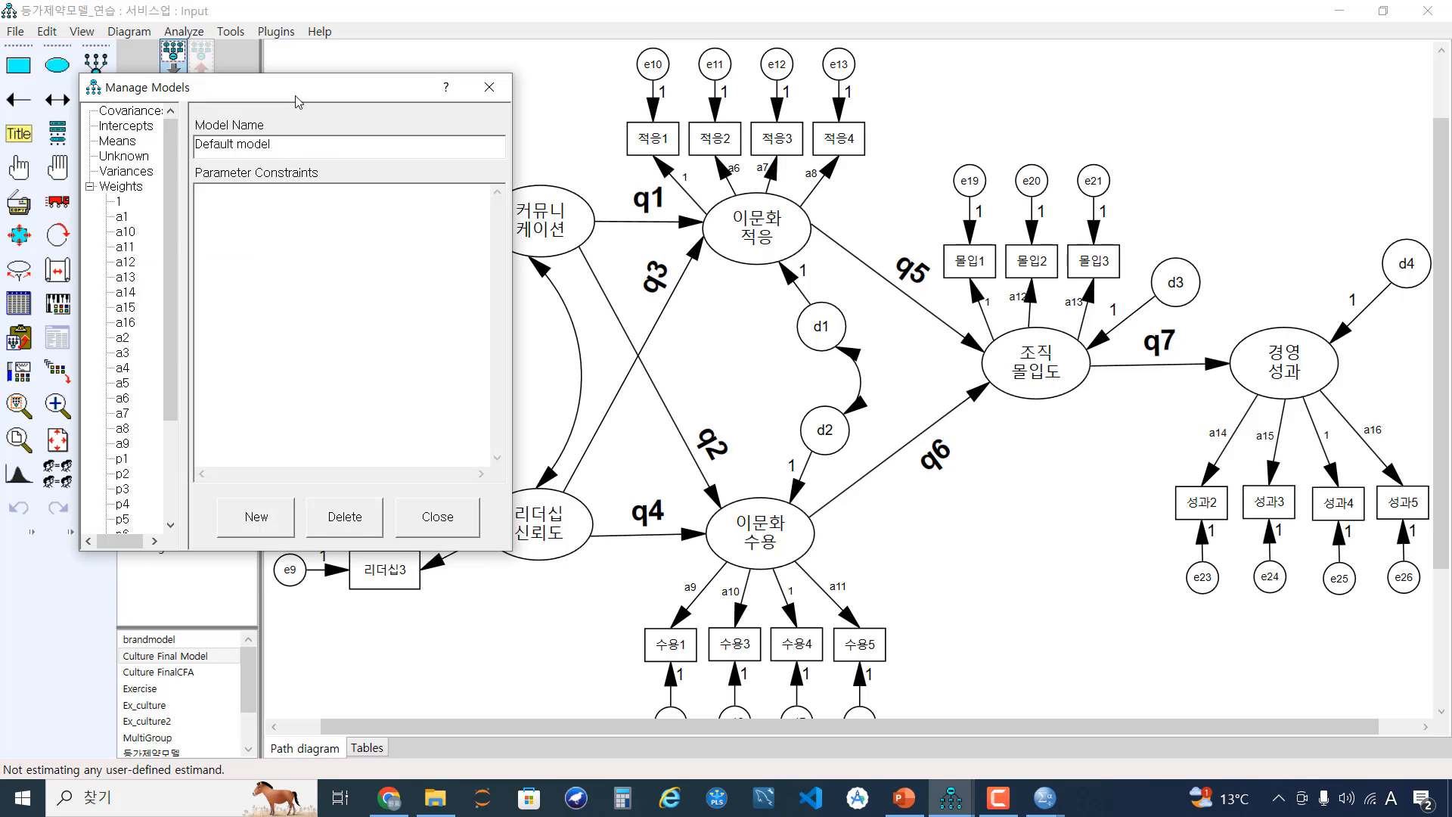
pyautogui.moveTo(308, 146); pyautogui.dragTo(1069, 141)
pyautogui.moveTo(1108, 200); pyautogui.dragTo(883, 189)
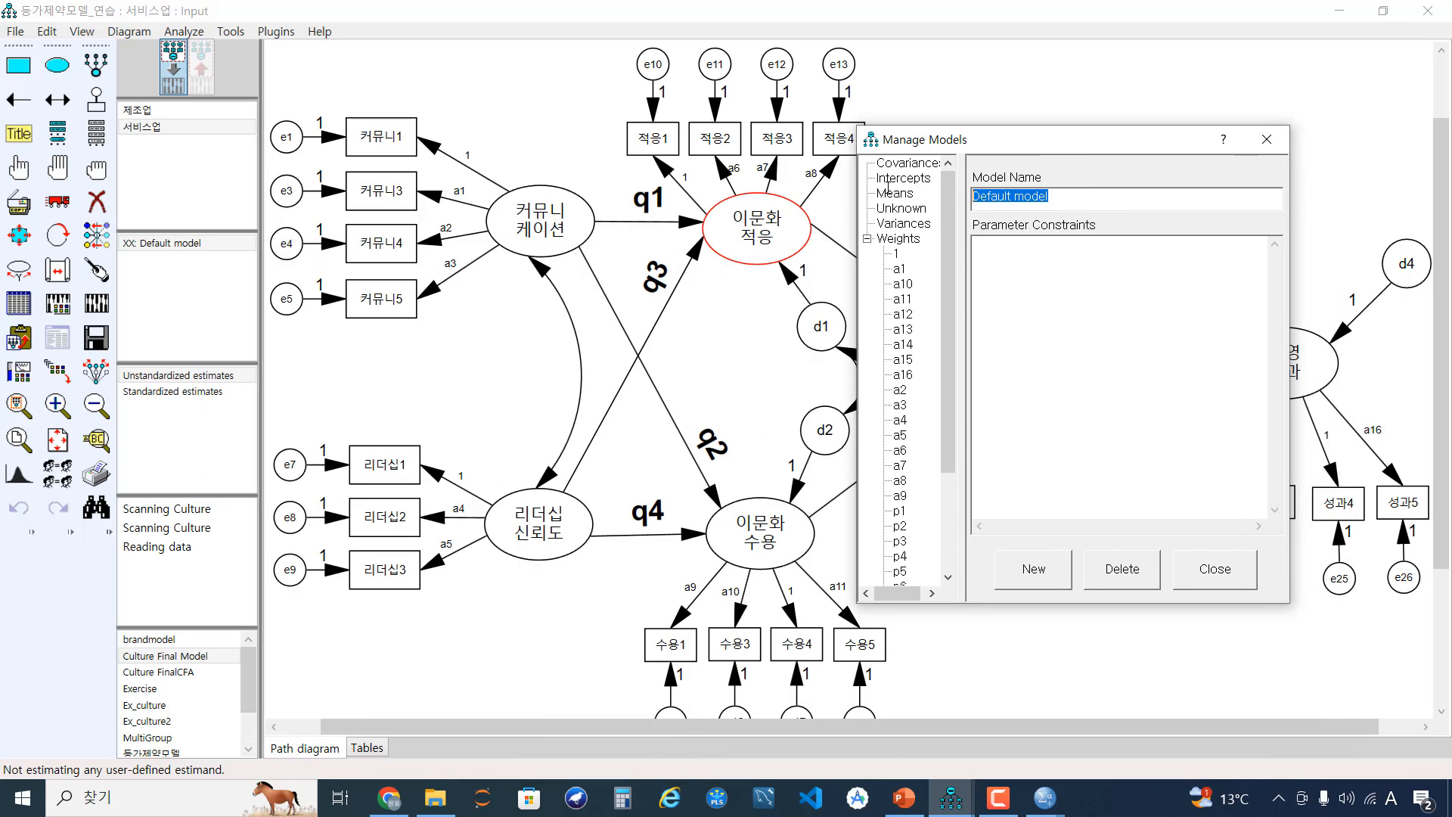
pyautogui.click(1069, 204)
pyautogui.click(996, 254)
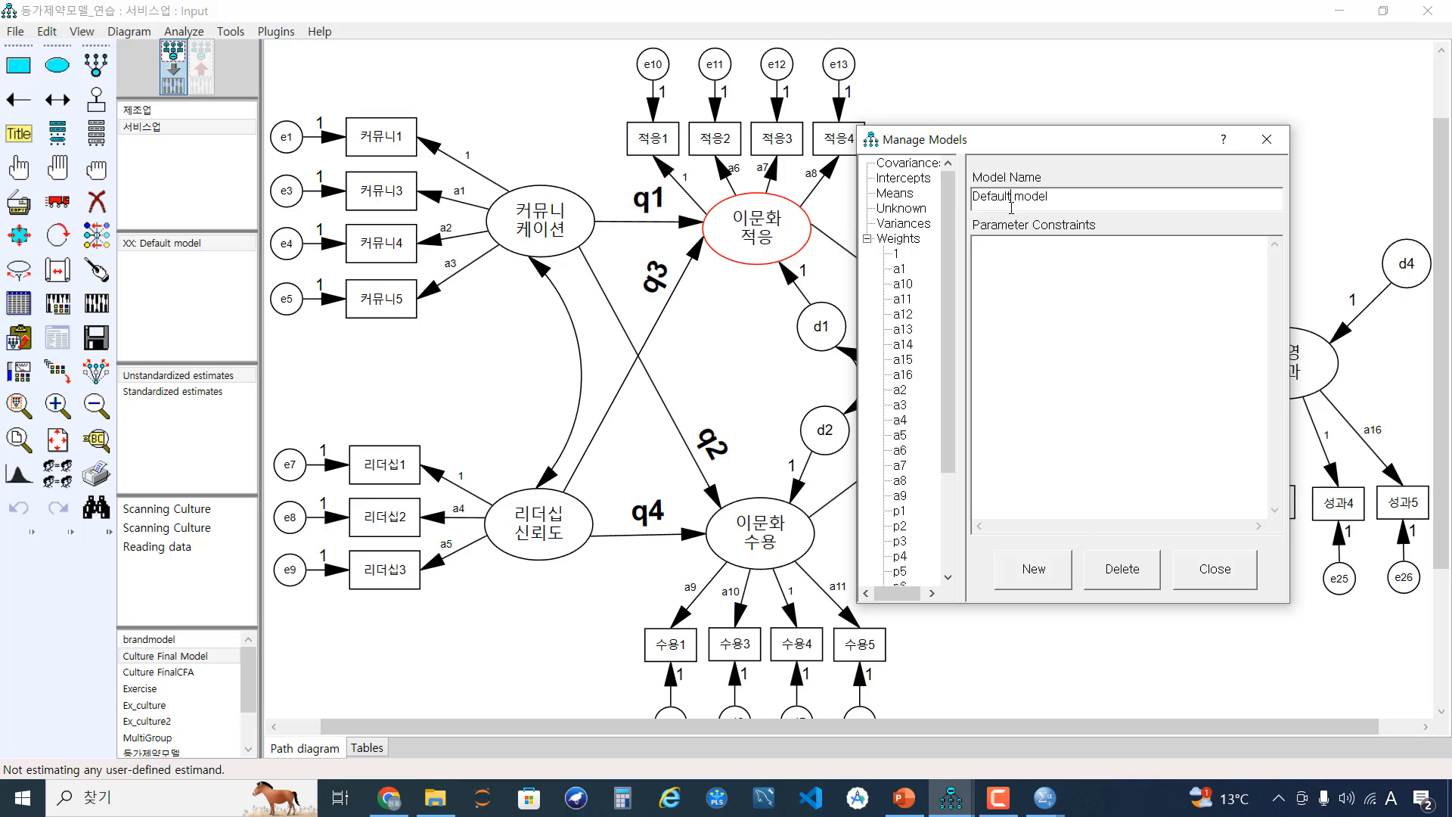
pyautogui.click(1052, 572)
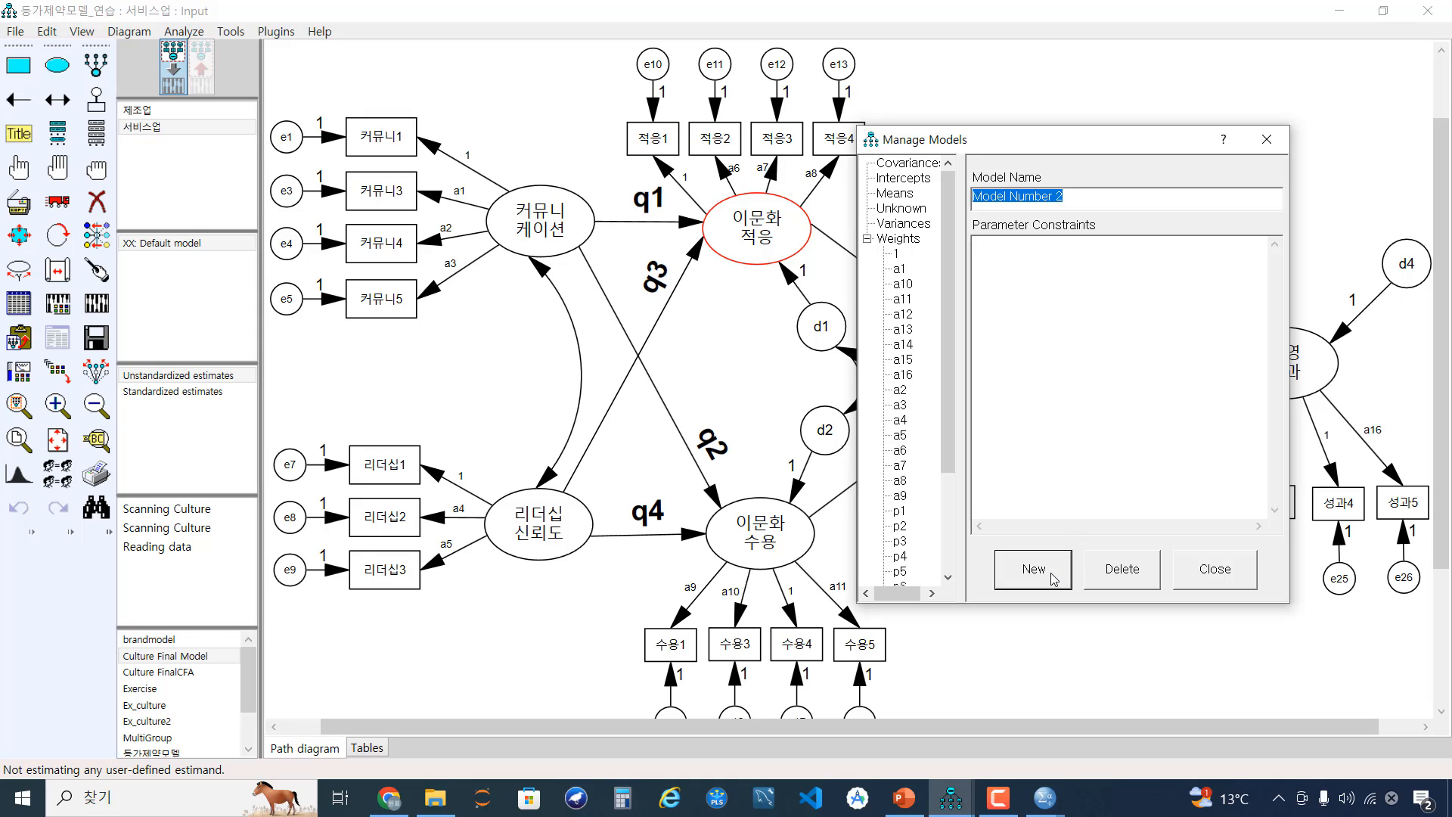
pyautogui.press('Hangul')
pyautogui.write('제약1모델')
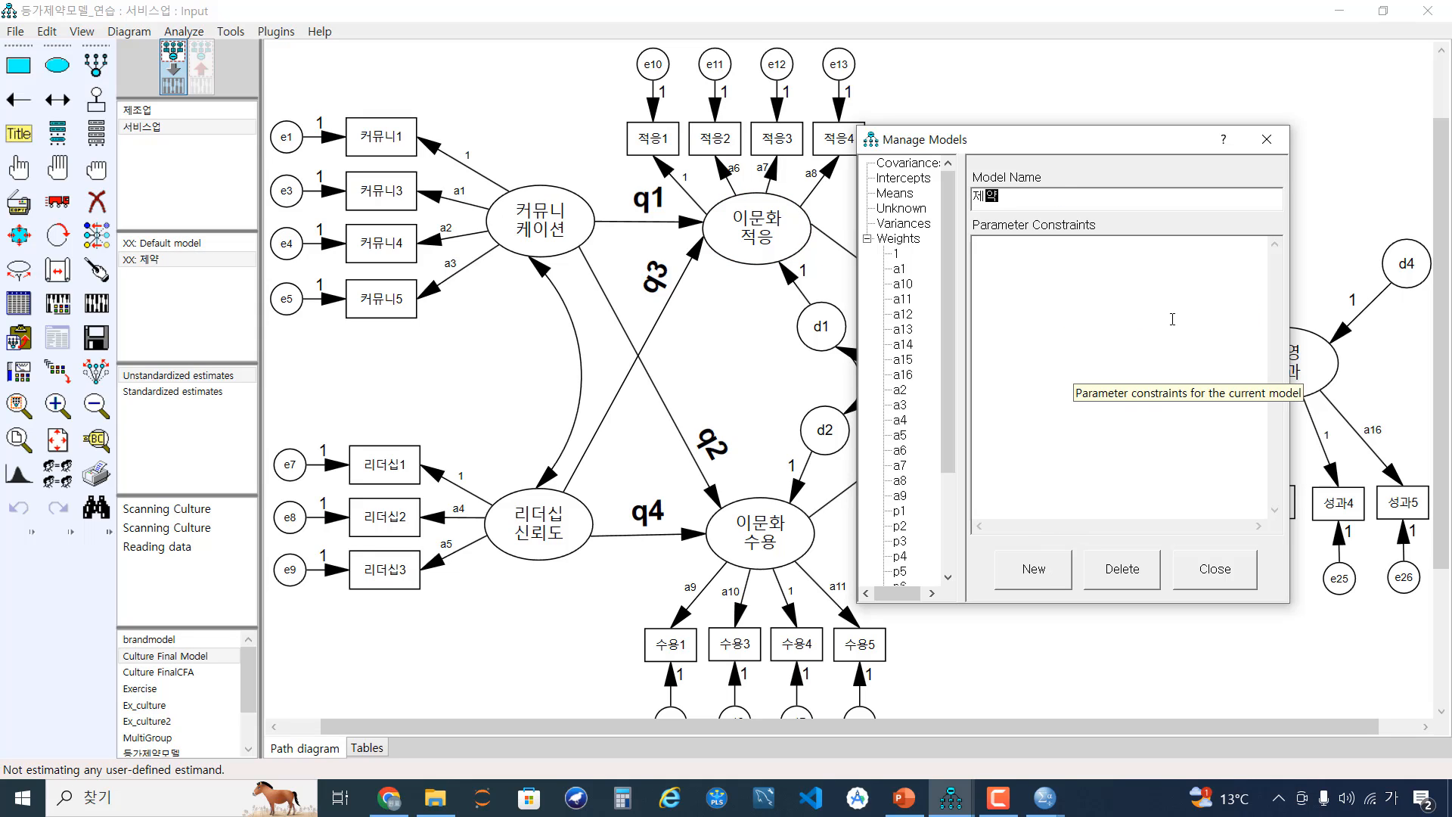
# Name the new model 제약1 and give it the parameter constraint p1=q1.
pyautogui.press('BackSpace')
pyautogui.press('BackSpace')
pyautogui.press('BackSpace')
pyautogui.press('BackSpace')
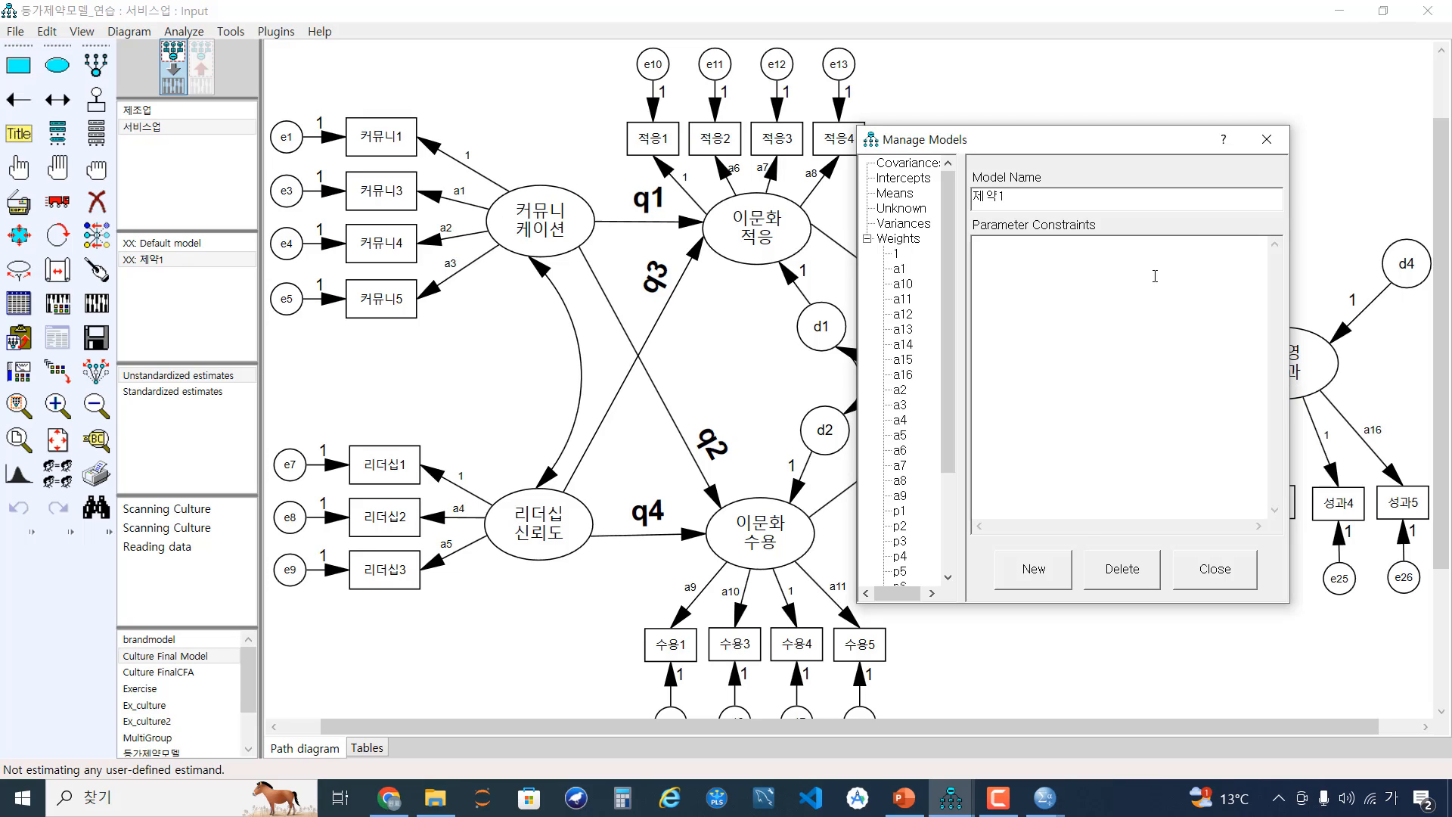
pyautogui.click(1104, 298)
pyautogui.press('Hangul')
pyautogui.write('p1=q1')
pyautogui.click(691, 226)
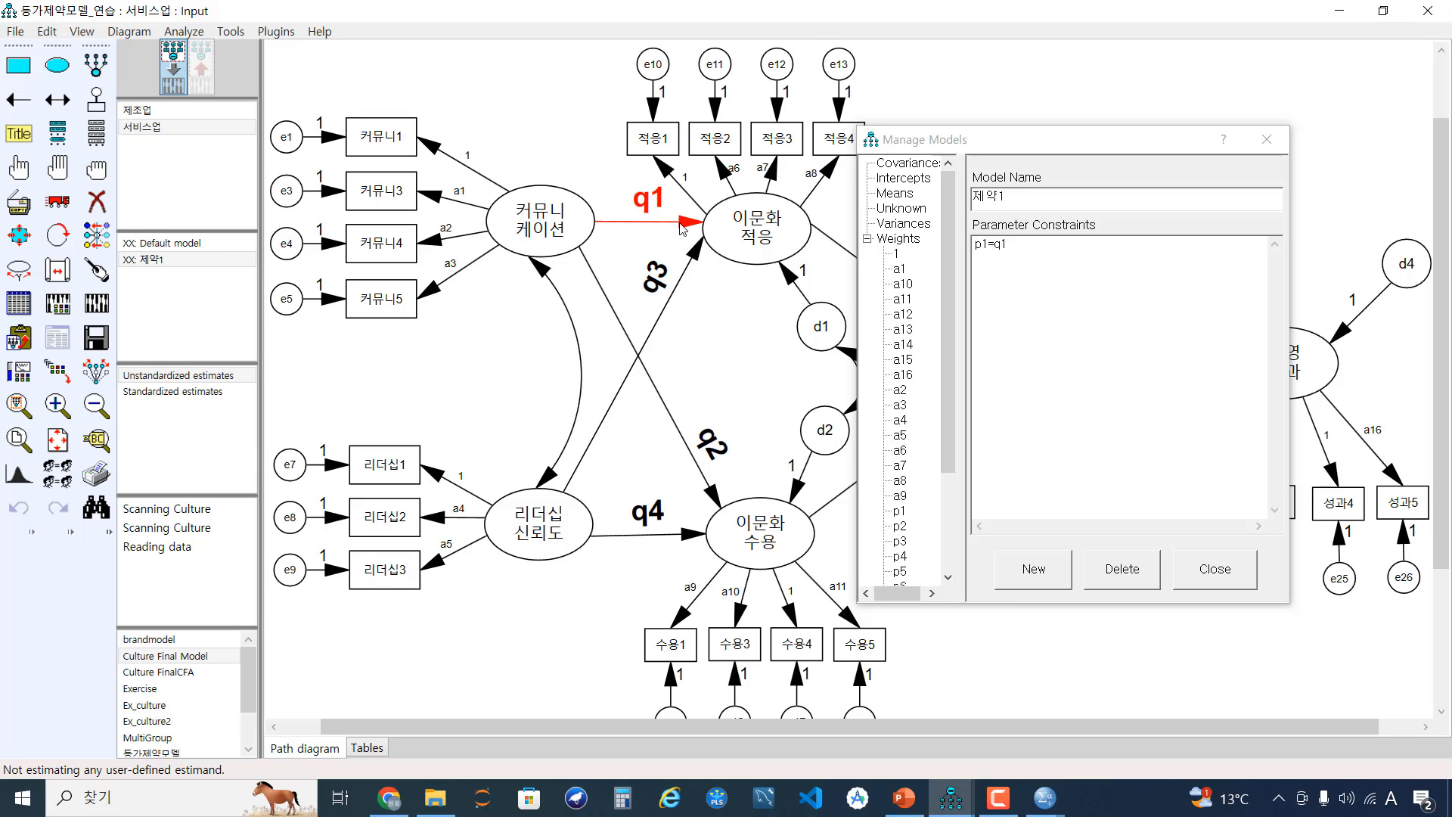
pyautogui.moveTo(974, 244); pyautogui.dragTo(1047, 262)
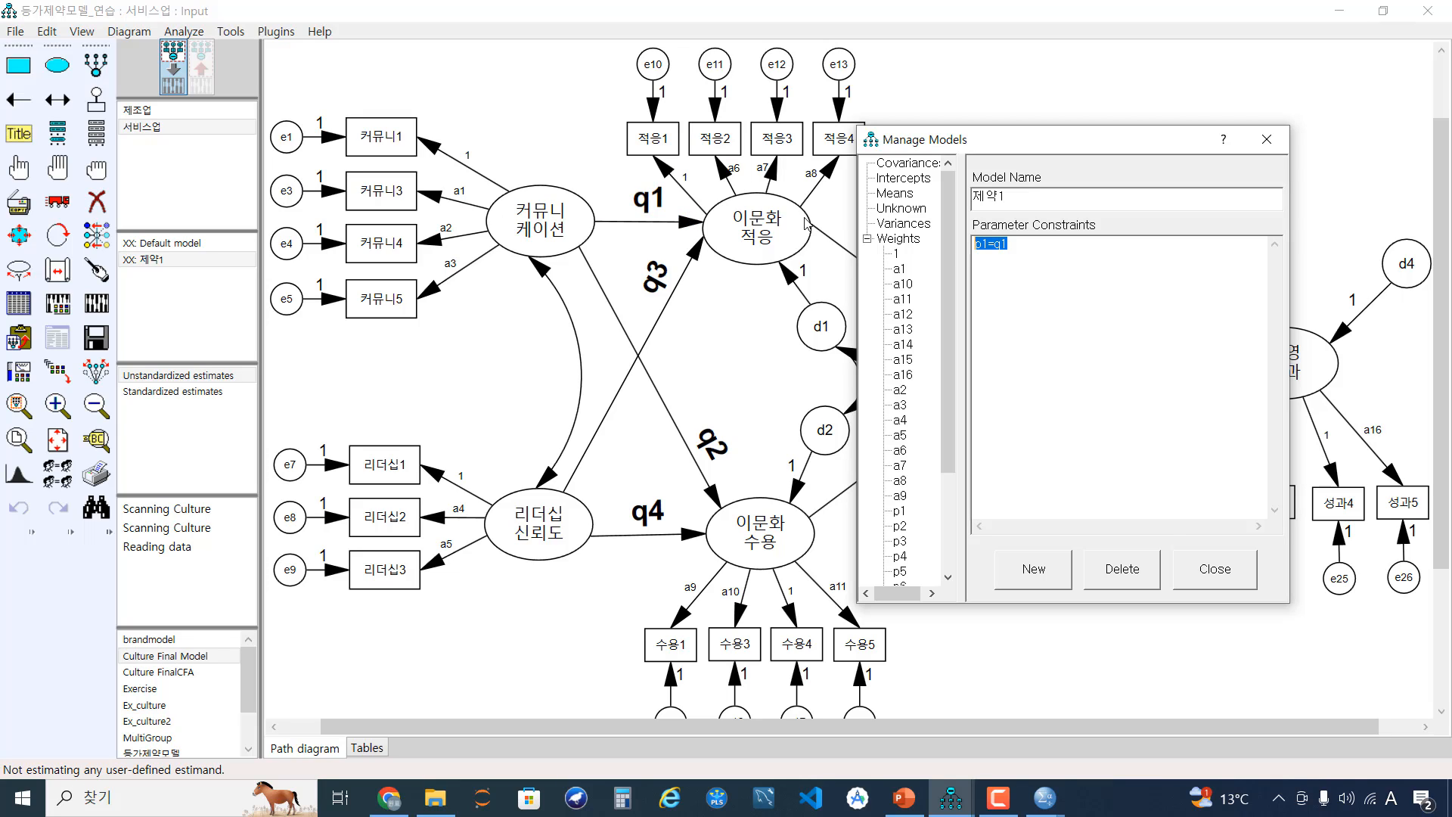
pyautogui.click(1066, 252)
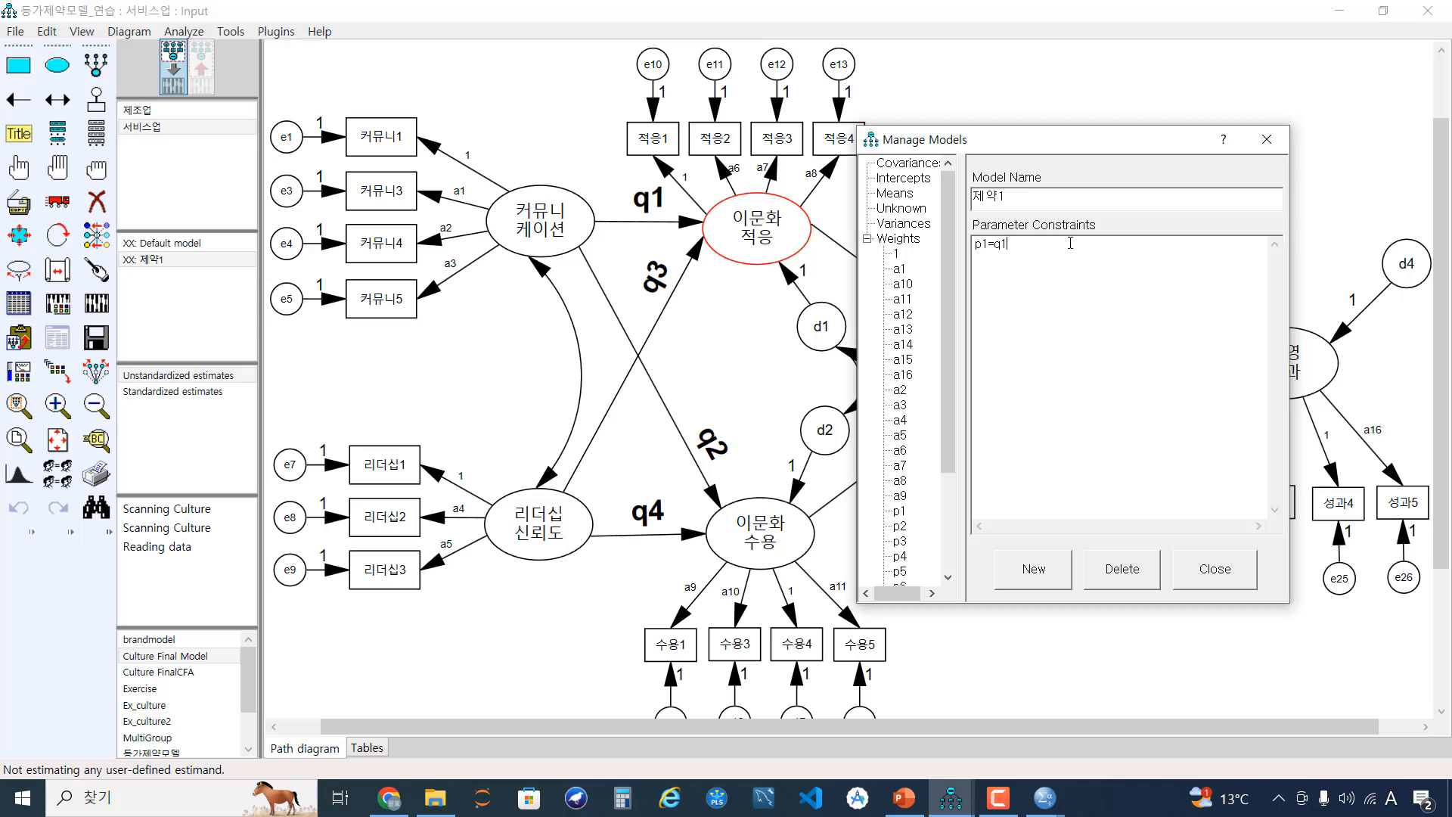
# Add another model named 제약2 with the parameter constraint p2=q2.
pyautogui.click(1035, 571)
pyautogui.write('w')
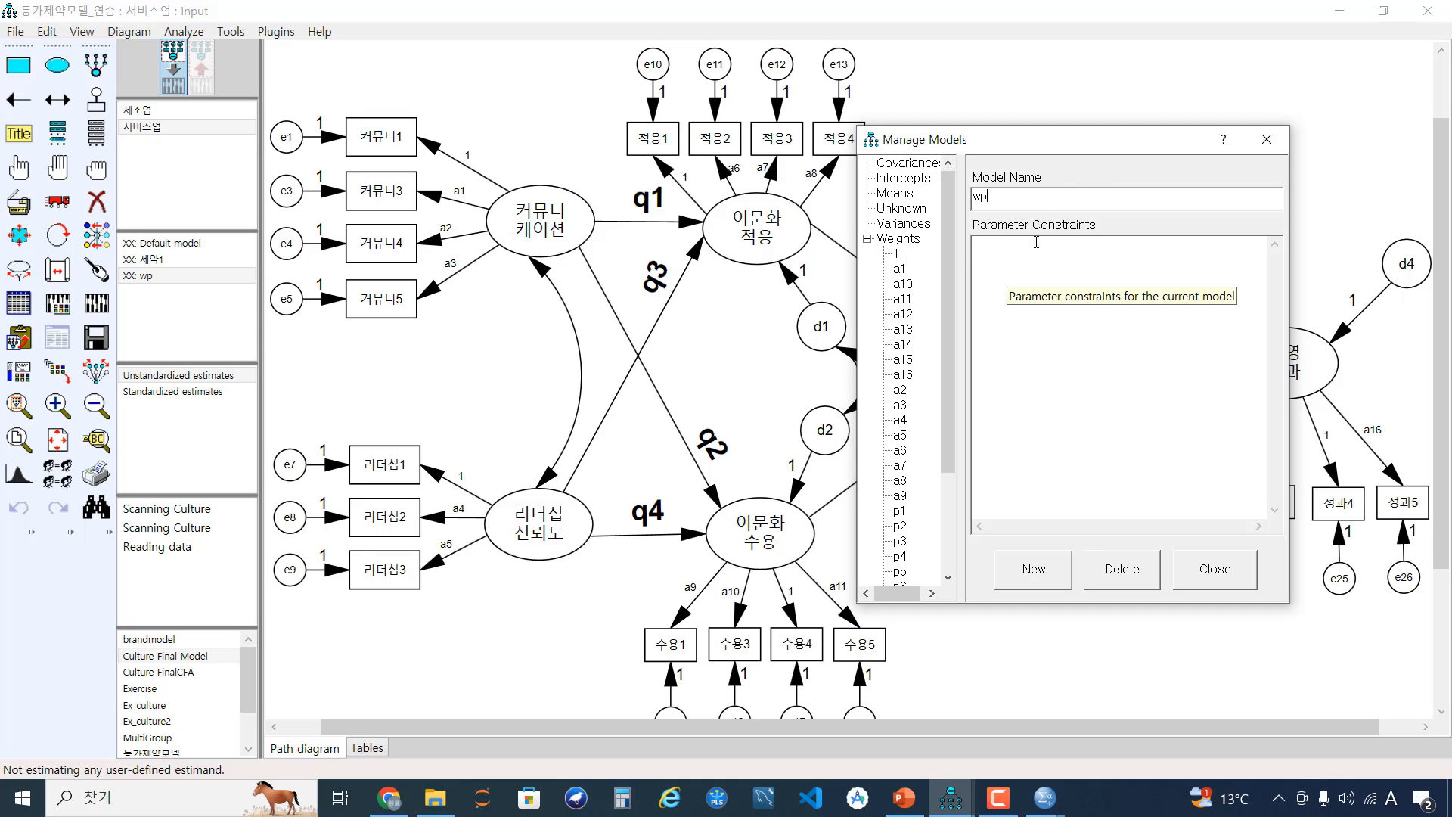
pyautogui.press('BackSpace')
pyautogui.press('Hangul')
pyautogui.write('제 ㅑㄱ2')
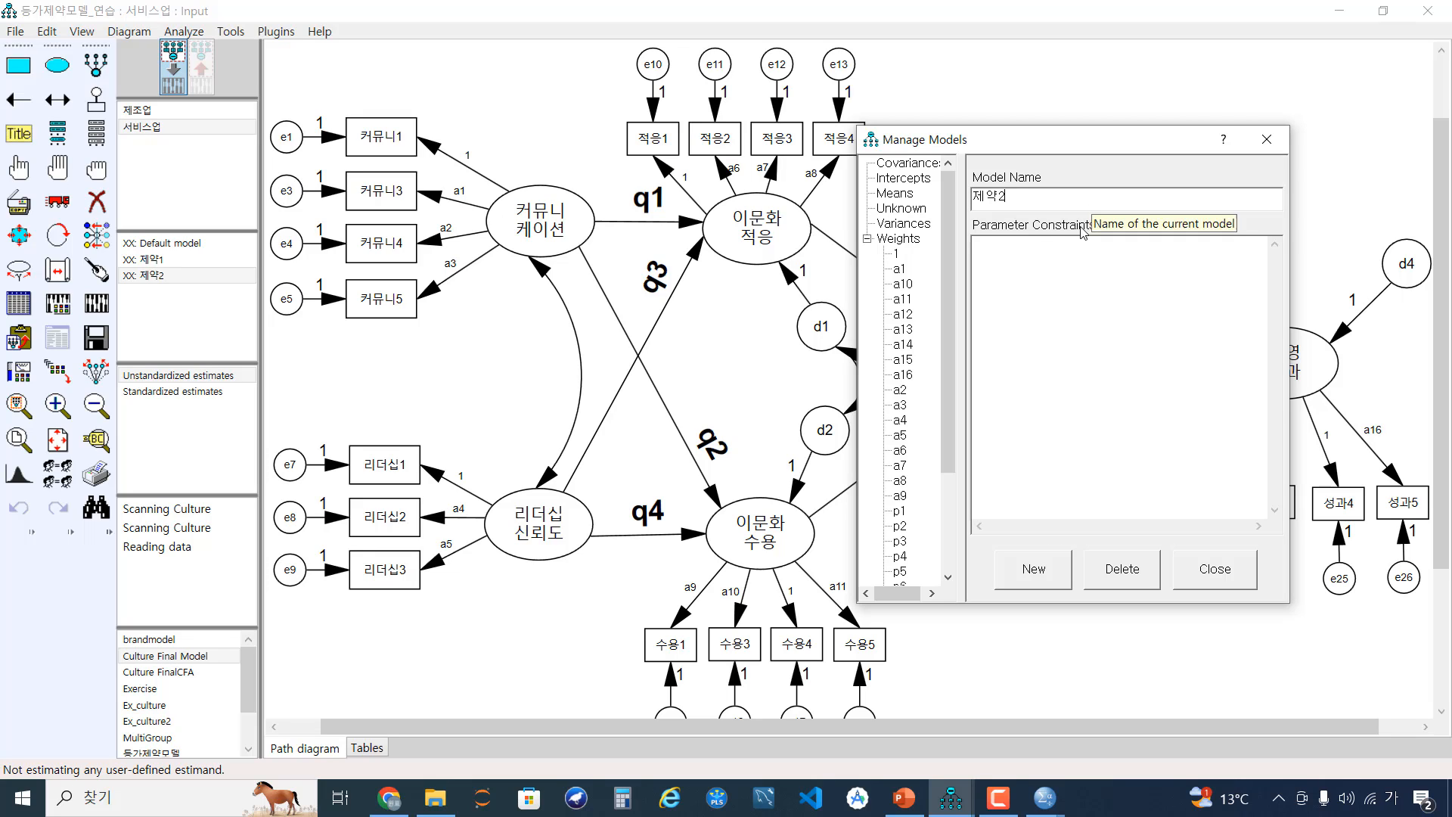
pyautogui.click(1044, 263)
pyautogui.press('Hangul')
pyautogui.write('p')
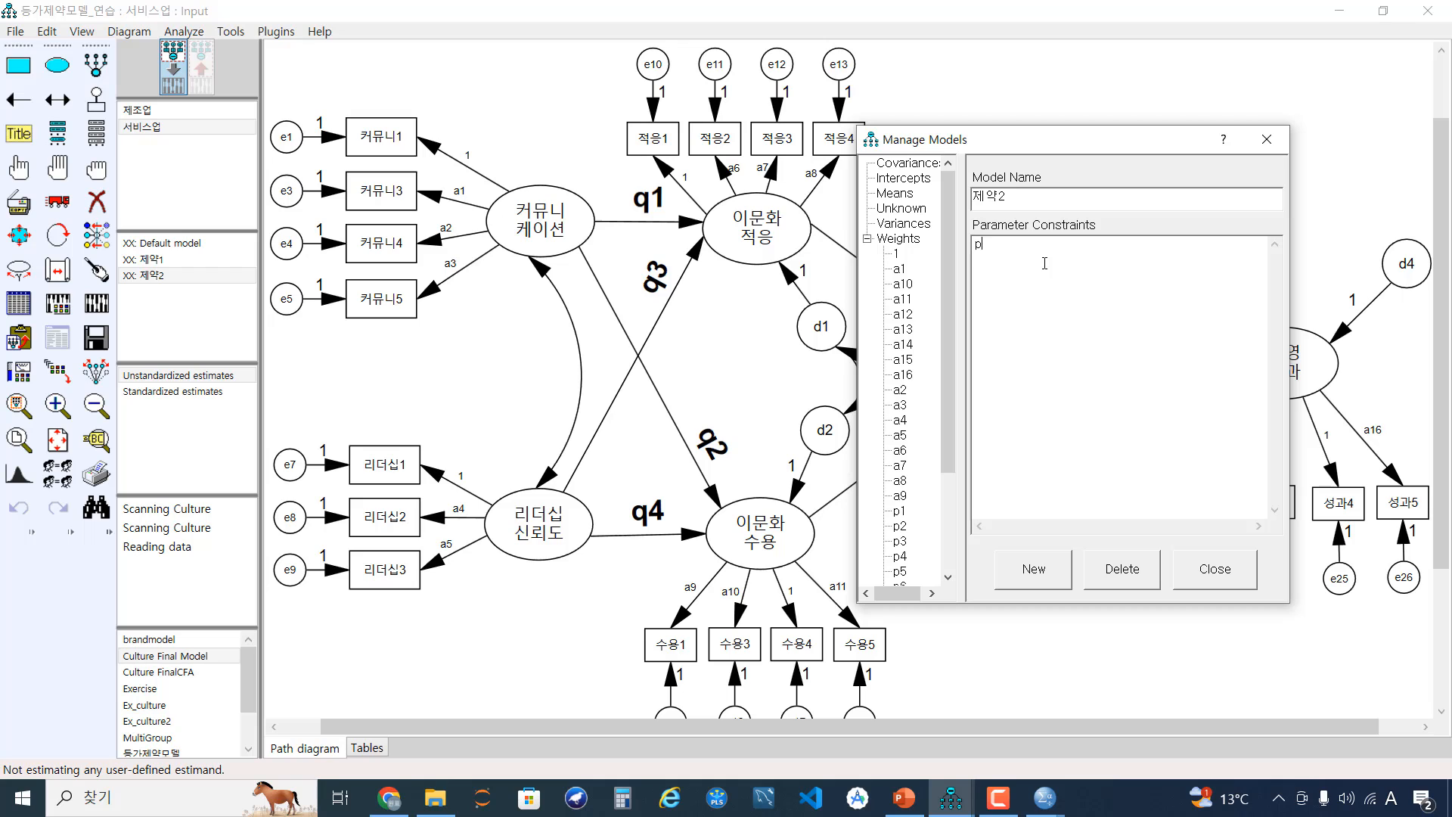
pyautogui.write('2=q3')
pyautogui.click(717, 499)
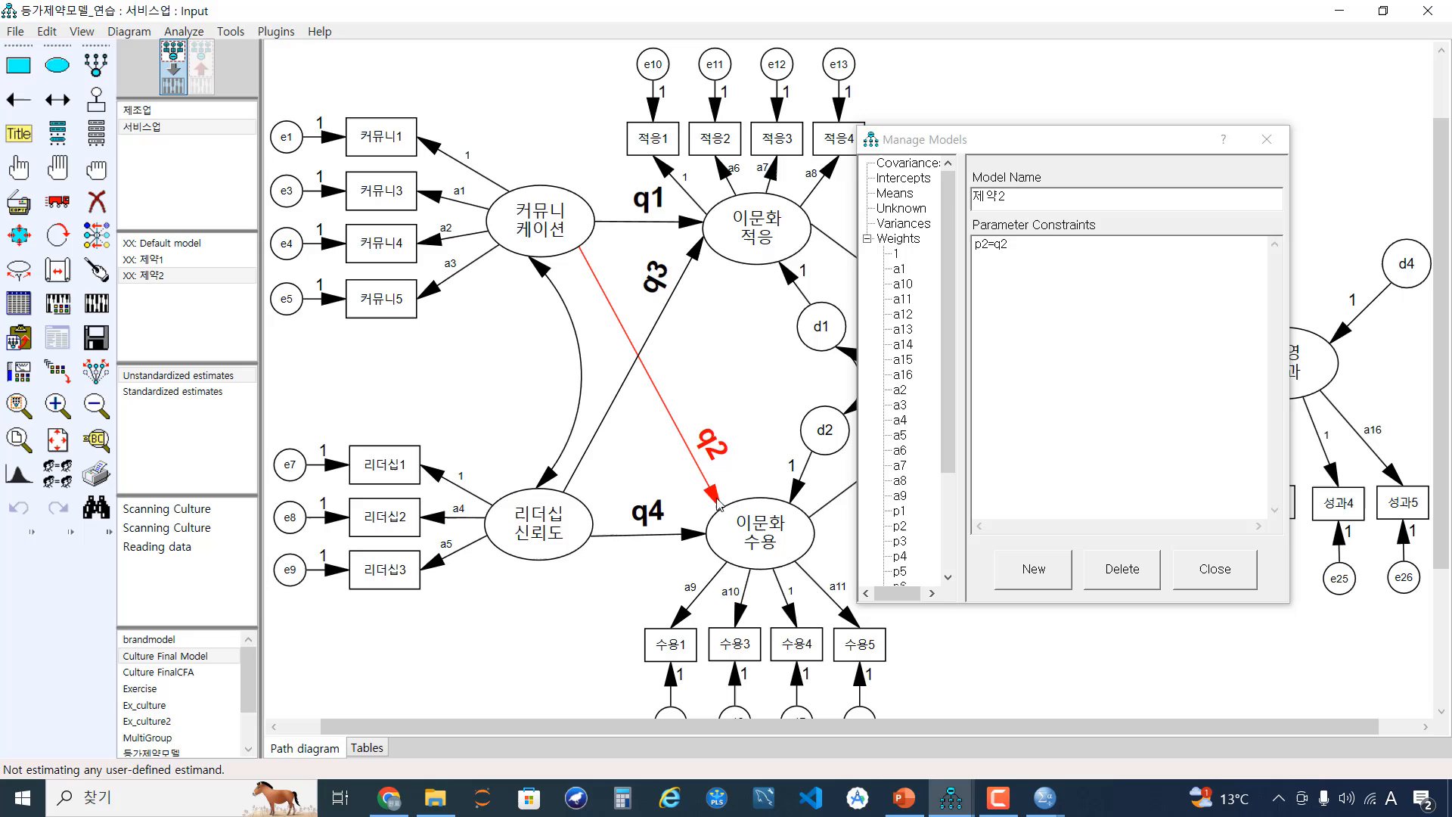
# Add another model named 제약3 with the parameter constraint p3=q3.
pyautogui.click(1033, 568)
pyautogui.press('Hangul')
pyautogui.write('제약3')
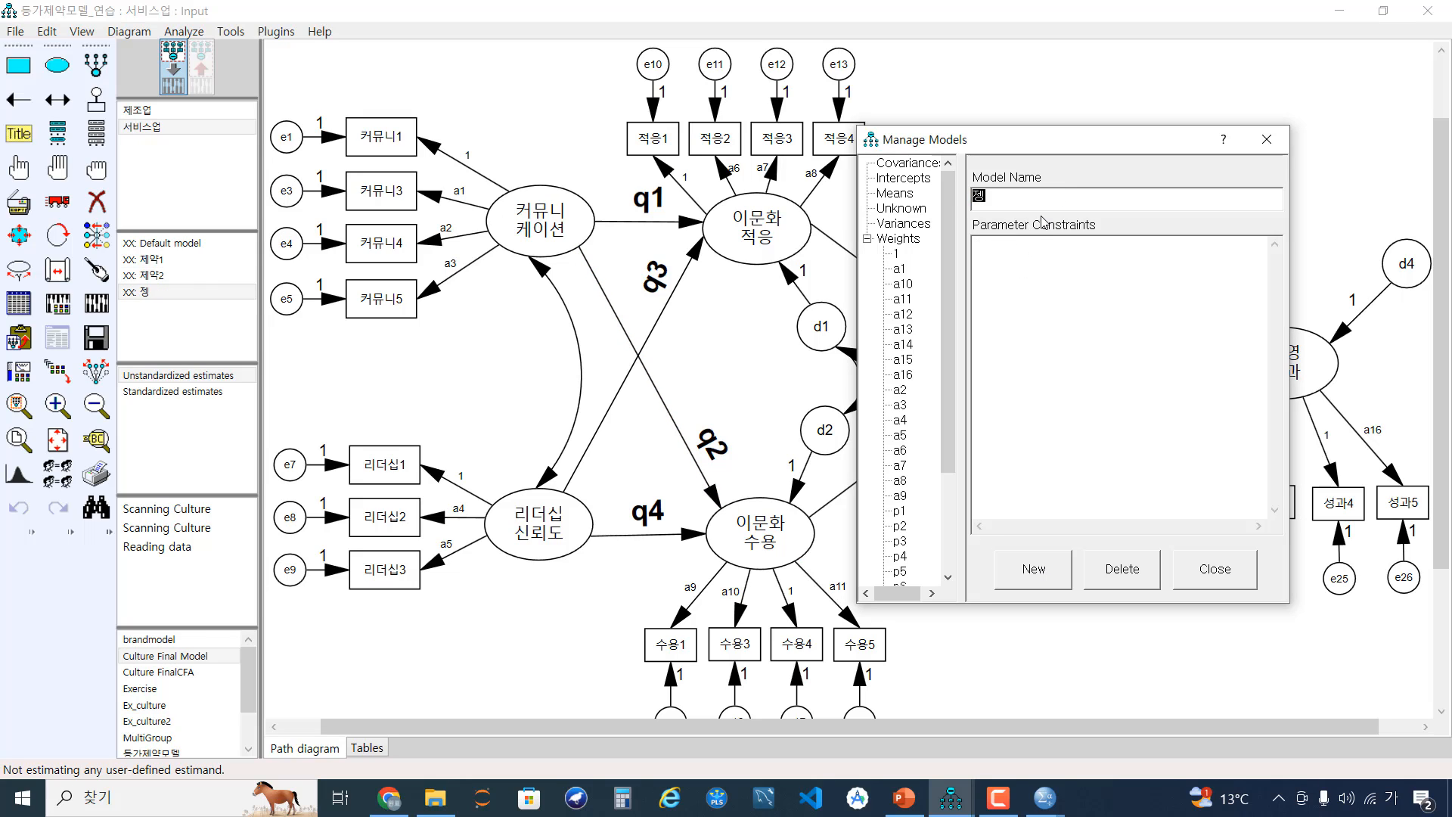
pyautogui.click(1040, 277)
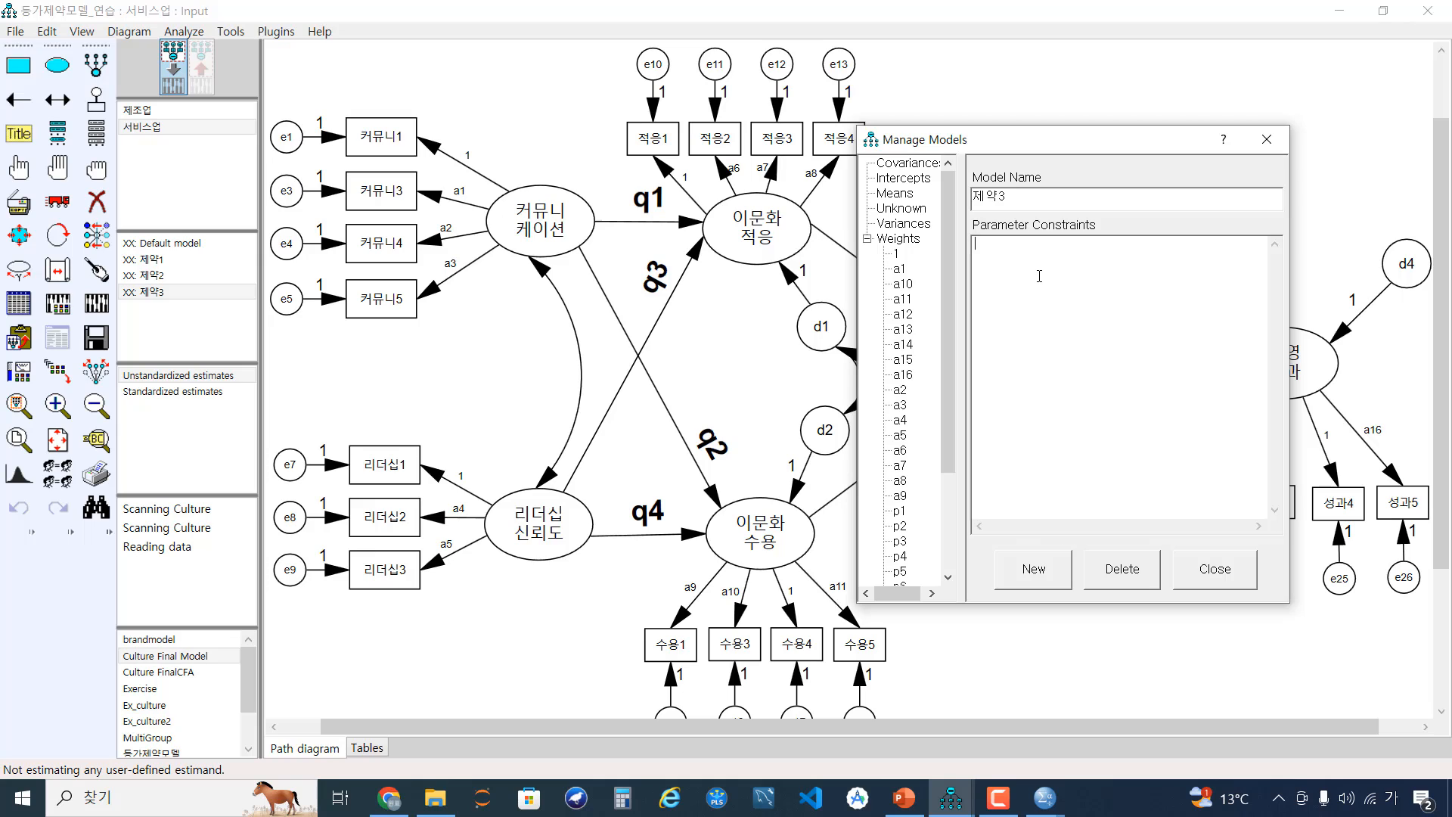
pyautogui.press('Hangul')
pyautogui.write('p3=q3')
# Add another model named 제약4 with the parameter constraint p4=q4.
pyautogui.click(1050, 573)
pyautogui.press('Hangul')
pyautogui.write('제약4')
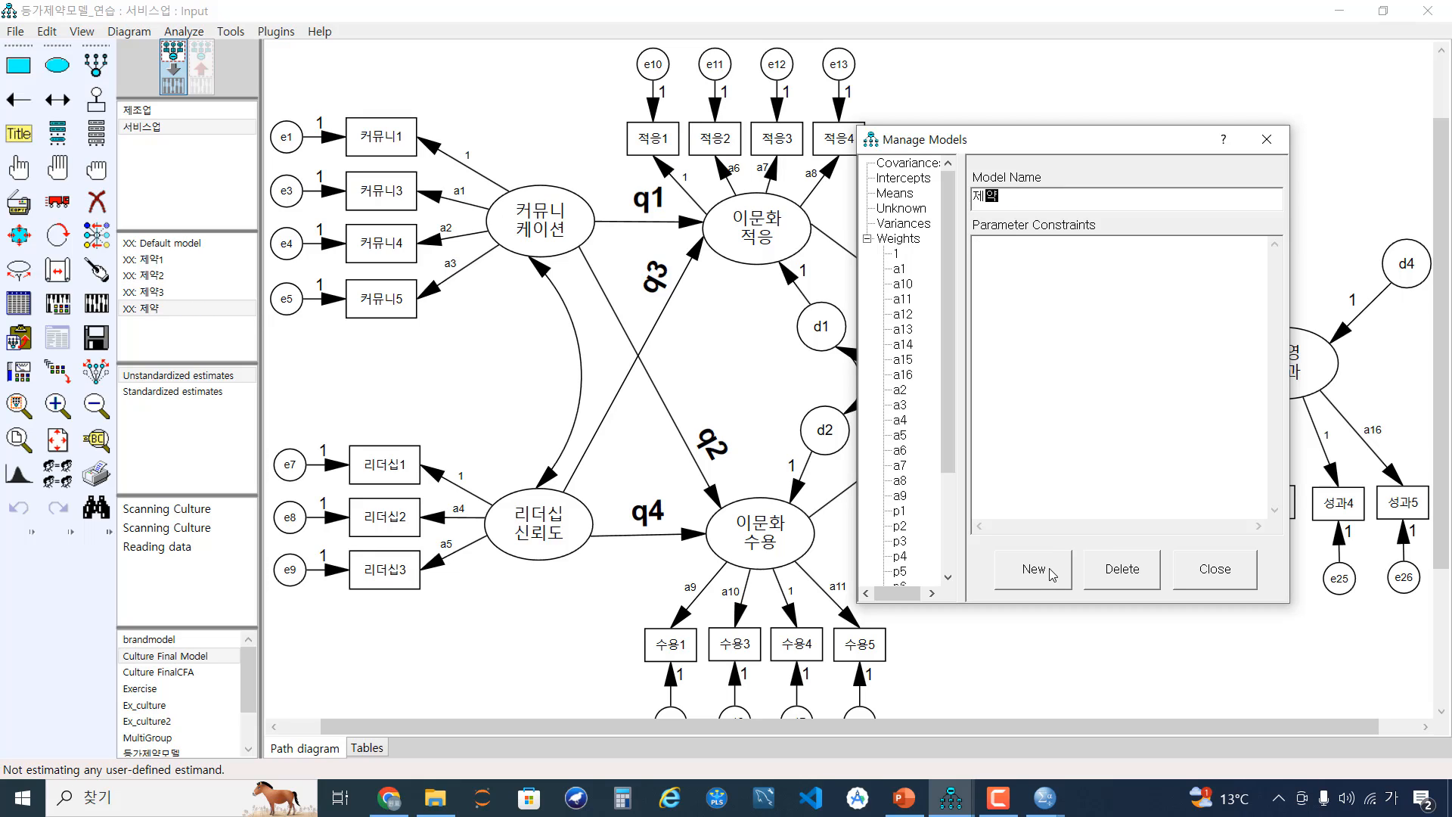
pyautogui.click(1123, 385)
pyautogui.press('Hangul')
pyautogui.write('p4=q4')
# Add another model named 제약5 with the parameter constraint p5=q5.
pyautogui.moveTo(1055, 151); pyautogui.dragTo(636, 203)
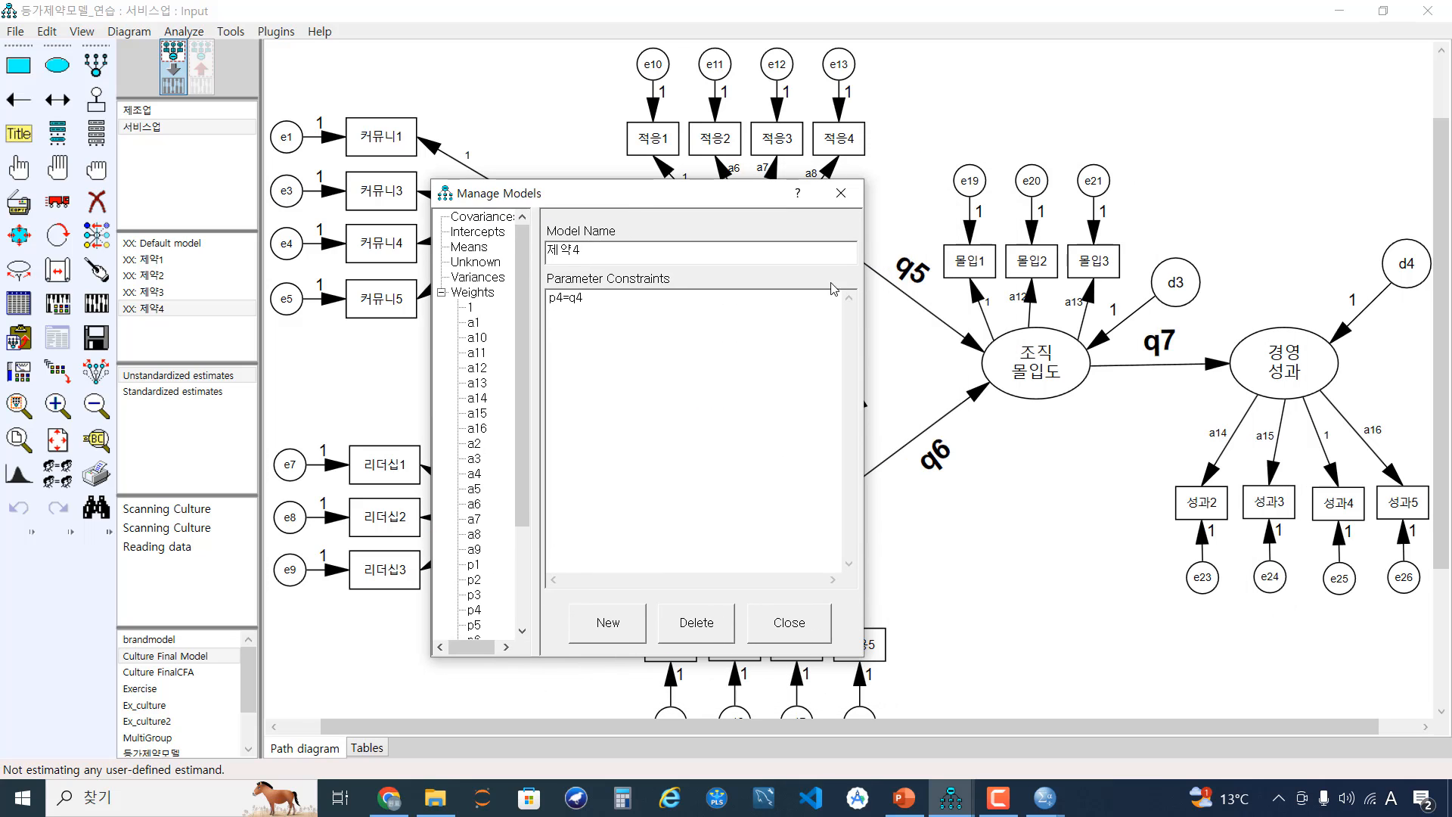
pyautogui.click(608, 624)
pyautogui.write('w')
pyautogui.press('BackSpace')
pyautogui.press('Hangul')
pyautogui.write('제약5')
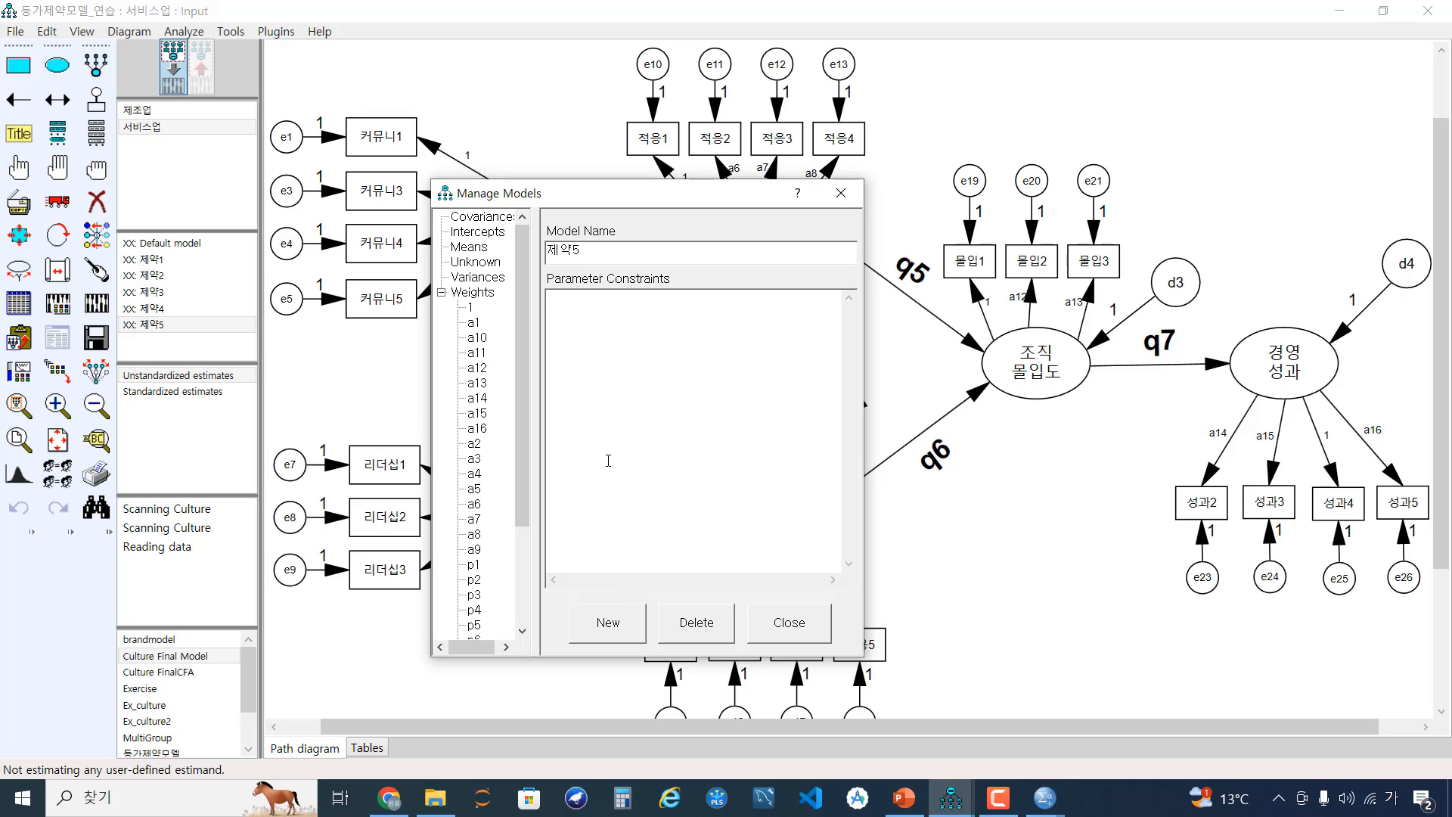
pyautogui.click(635, 415)
pyautogui.press('Hangul')
pyautogui.write('p5=q5')
# Add another model named 제약6 with the parameter constraint p6=q6.
pyautogui.click(625, 625)
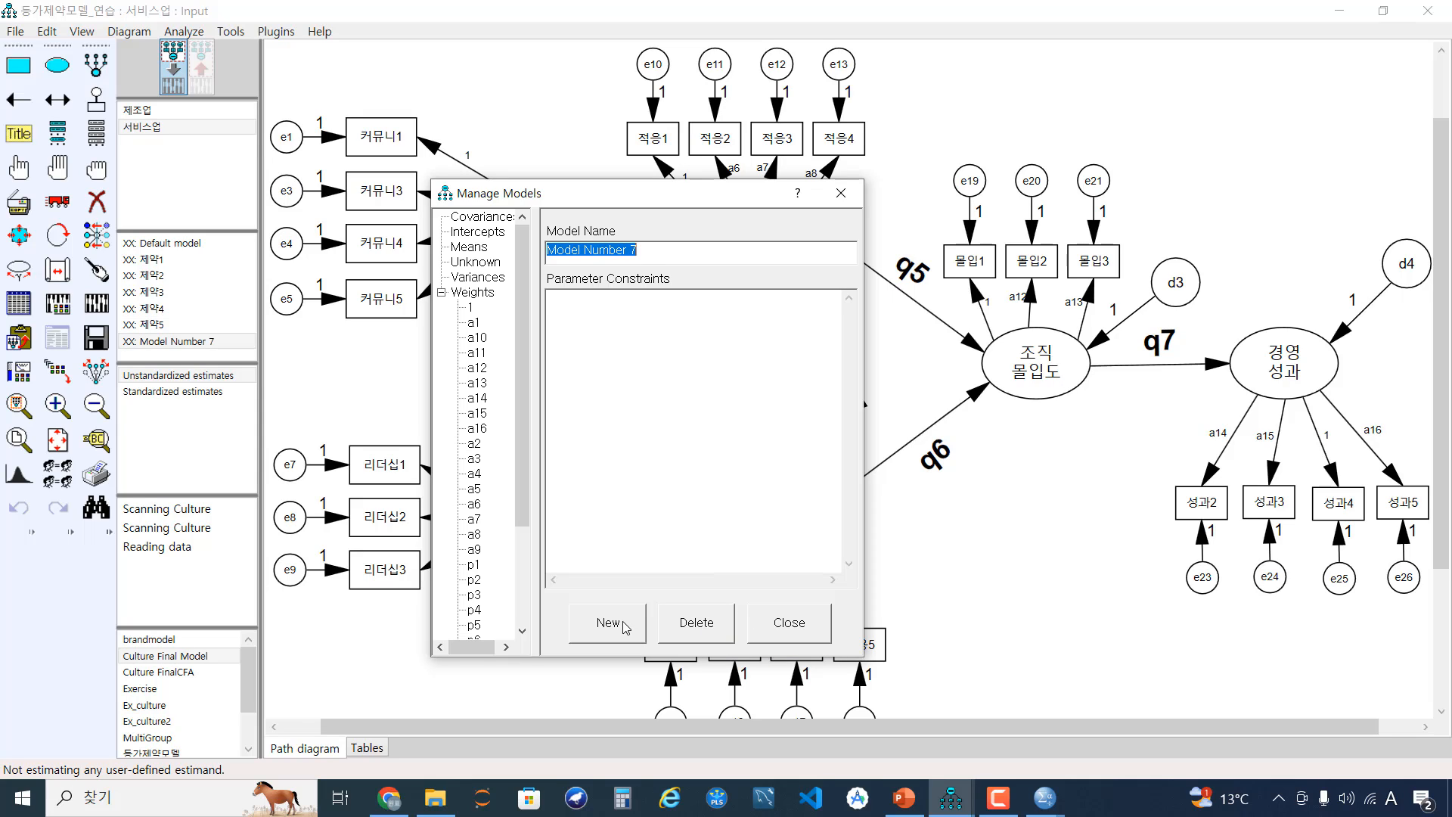
pyautogui.write('wp')
pyautogui.press('BackSpace')
pyautogui.press('BackSpace')
pyautogui.press('Hangul')
pyautogui.write('제약6')
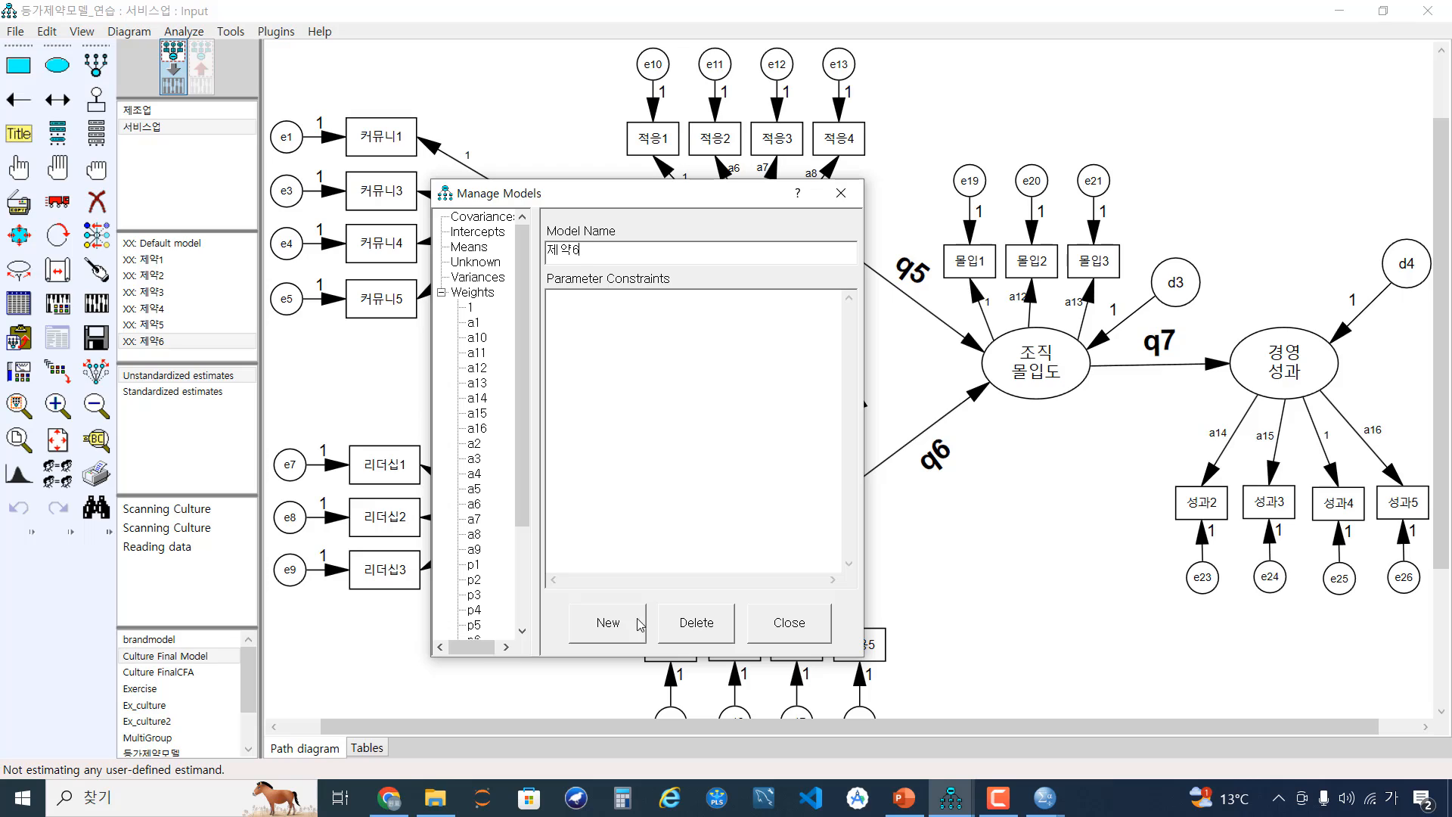
pyautogui.click(687, 377)
pyautogui.press('Hangul')
pyautogui.write('p6=q6')
# Add another model named 제약7 with the parameter constraint p7=q7.
pyautogui.click(630, 624)
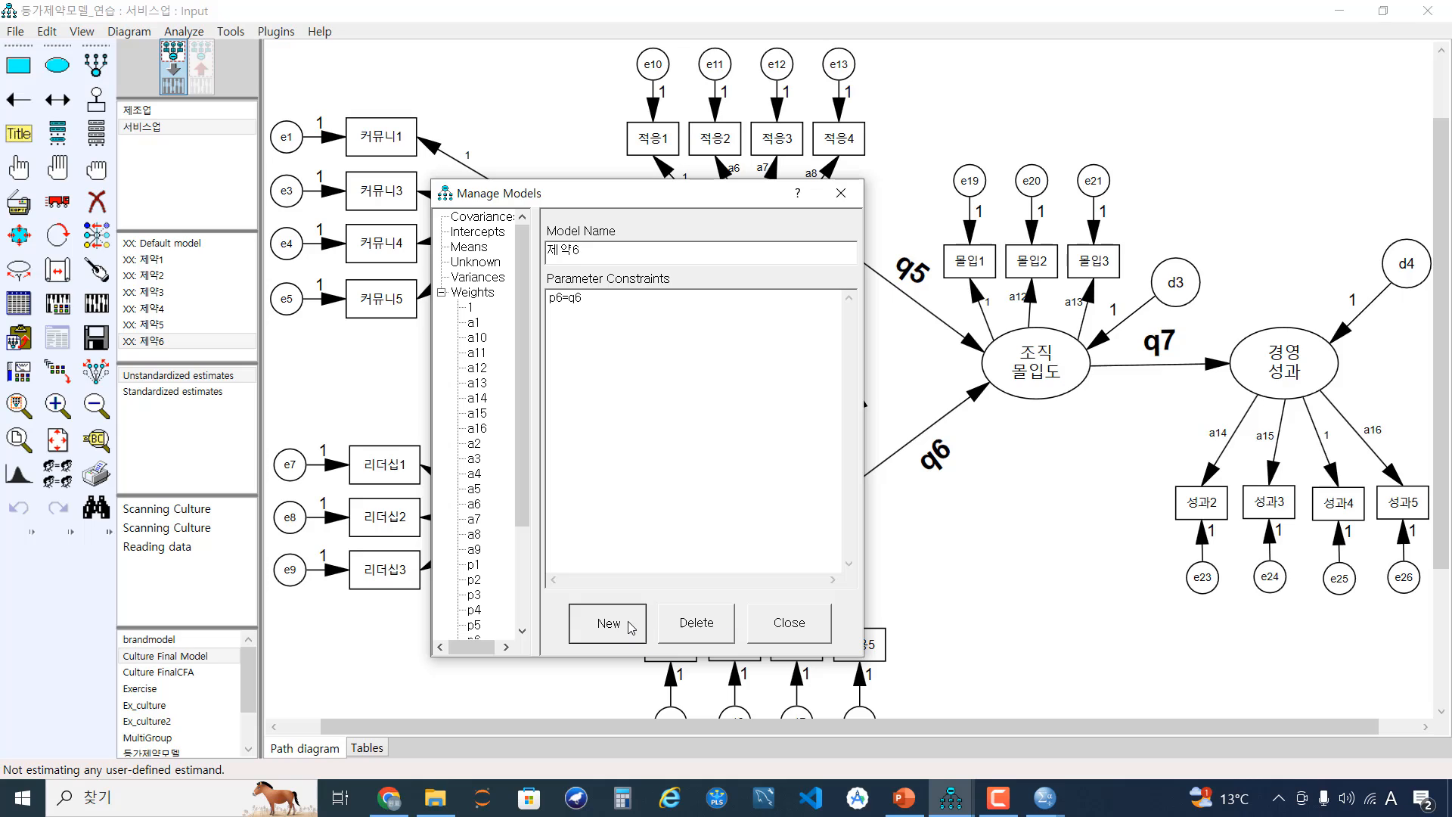
pyautogui.press('Hangul')
pyautogui.write('제약7')
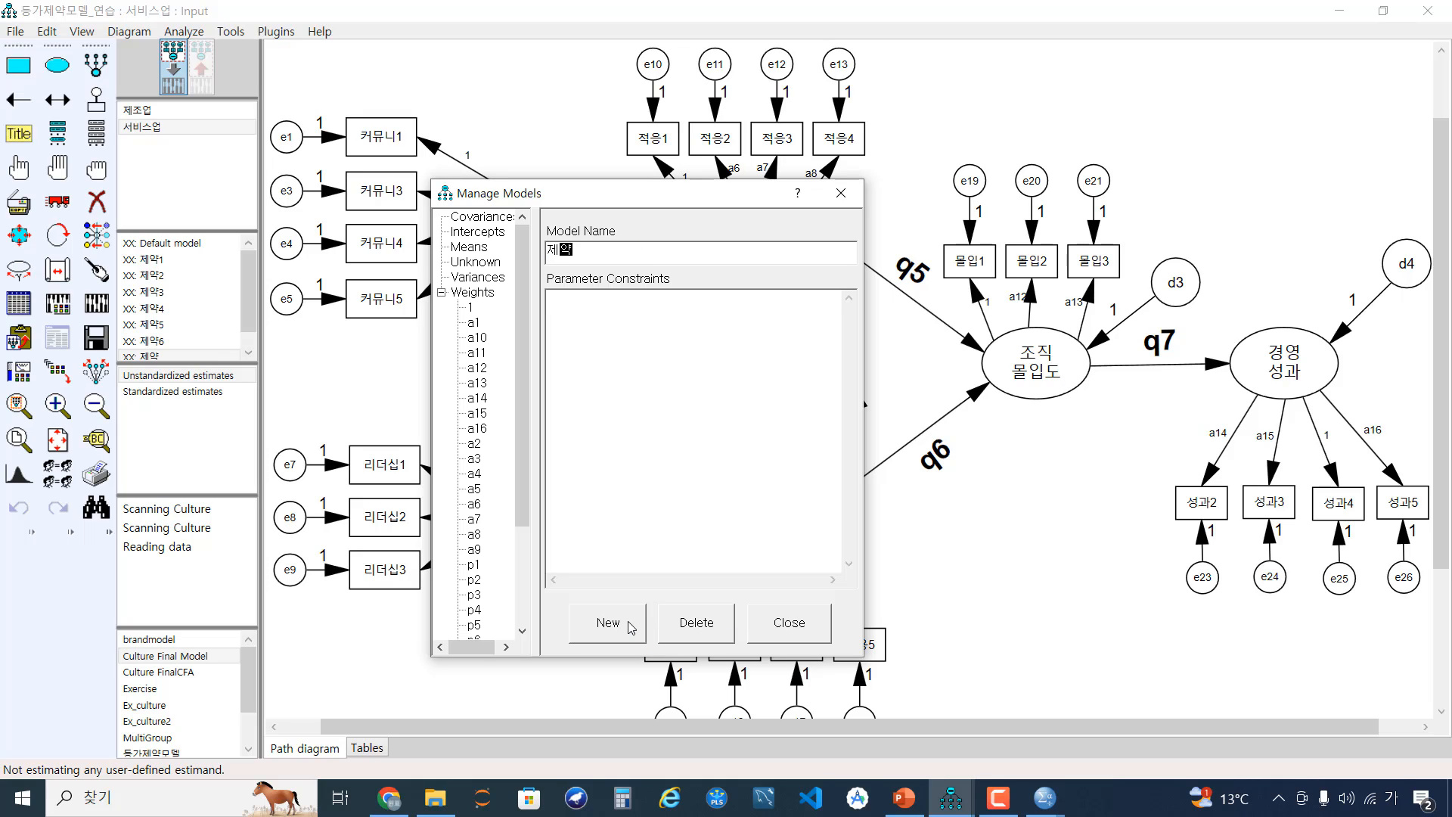
pyautogui.click(707, 382)
pyautogui.press('Hangul')
pyautogui.write('q')
pyautogui.press('BackSpace')
pyautogui.press('BackSpace')
pyautogui.write('p7=q7')
# Add one more model named 모든제약.
pyautogui.moveTo(656, 202); pyautogui.dragTo(826, 553)
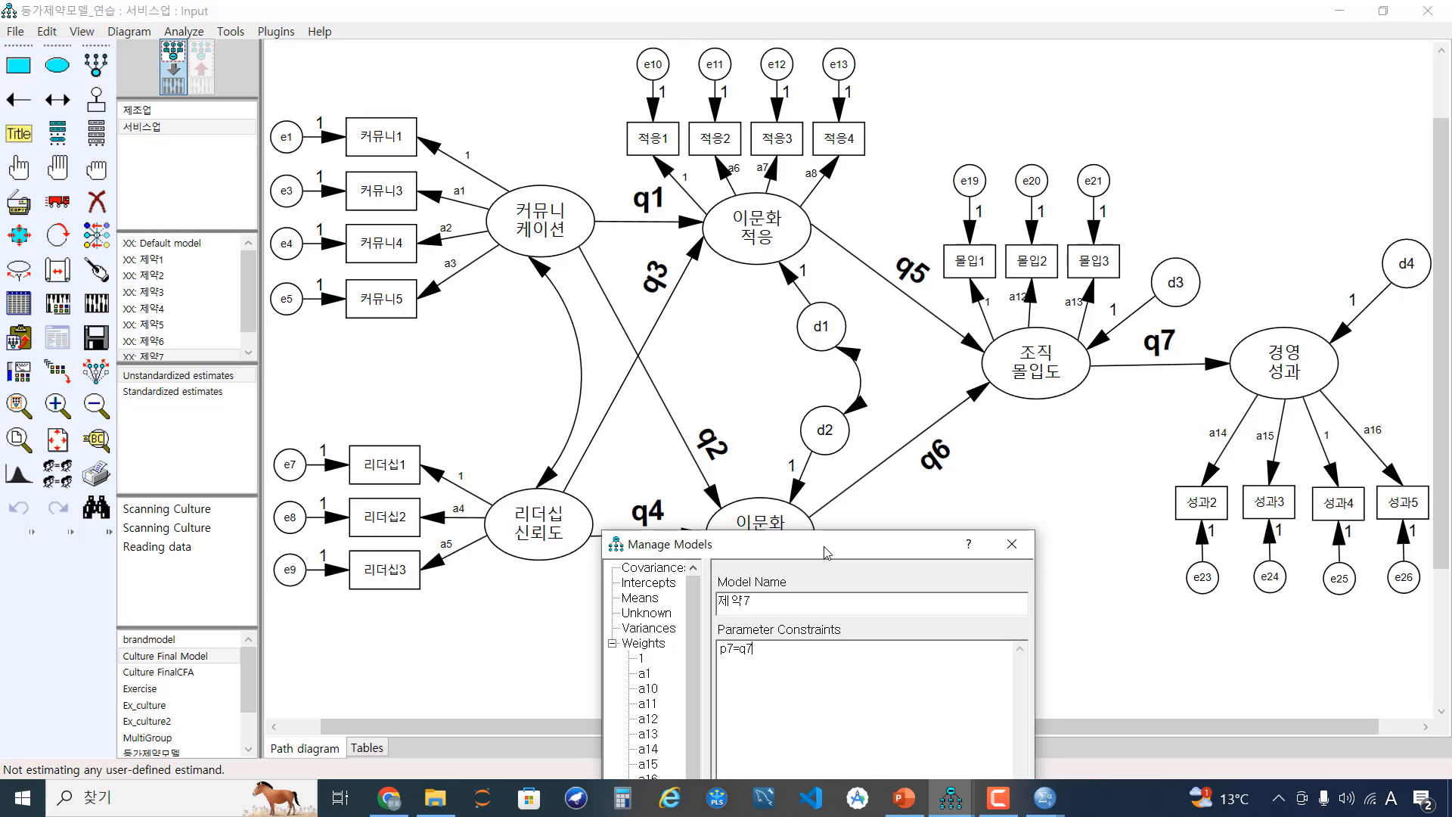
pyautogui.moveTo(827, 553); pyautogui.dragTo(807, 183)
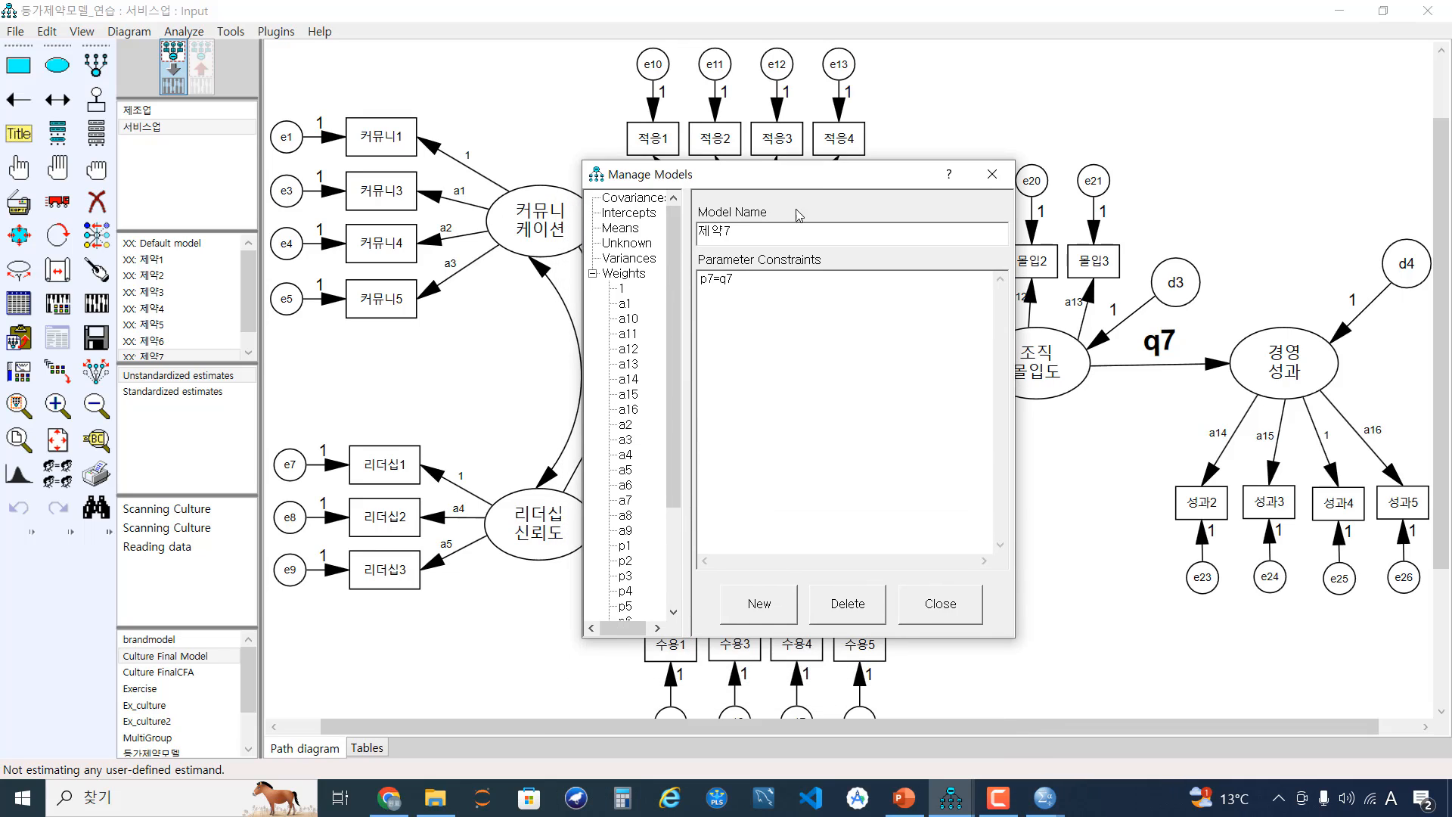
pyautogui.click(763, 605)
pyautogui.press('Hangul')
pyautogui.write('모델')
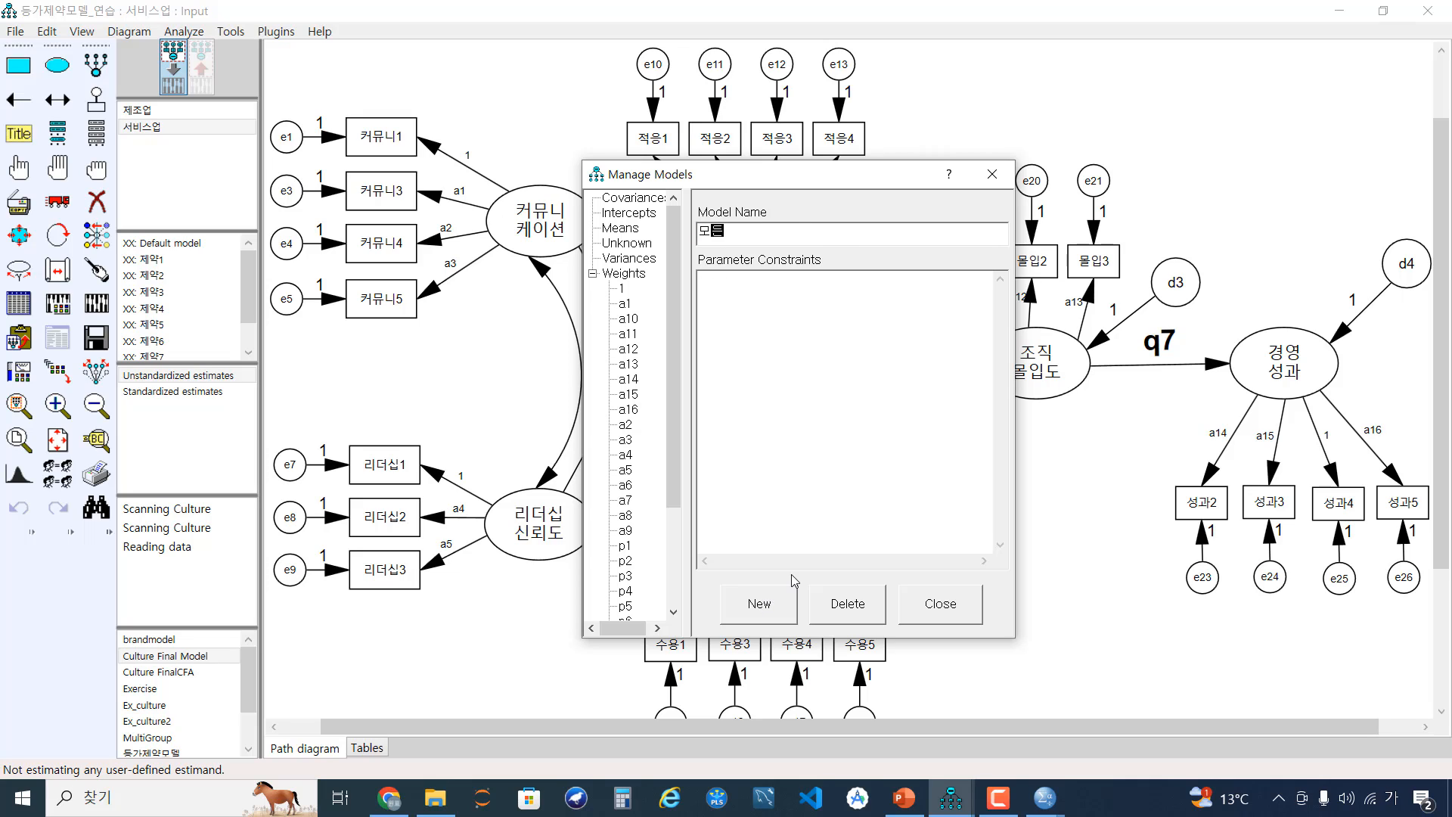
pyautogui.write('제약')
# Enter seven unnumbered p=q lines, one per row, as the parameter constraints of 모든제약.
pyautogui.click(776, 307)
pyautogui.press('Hangul')
pyautogui.write('p=')
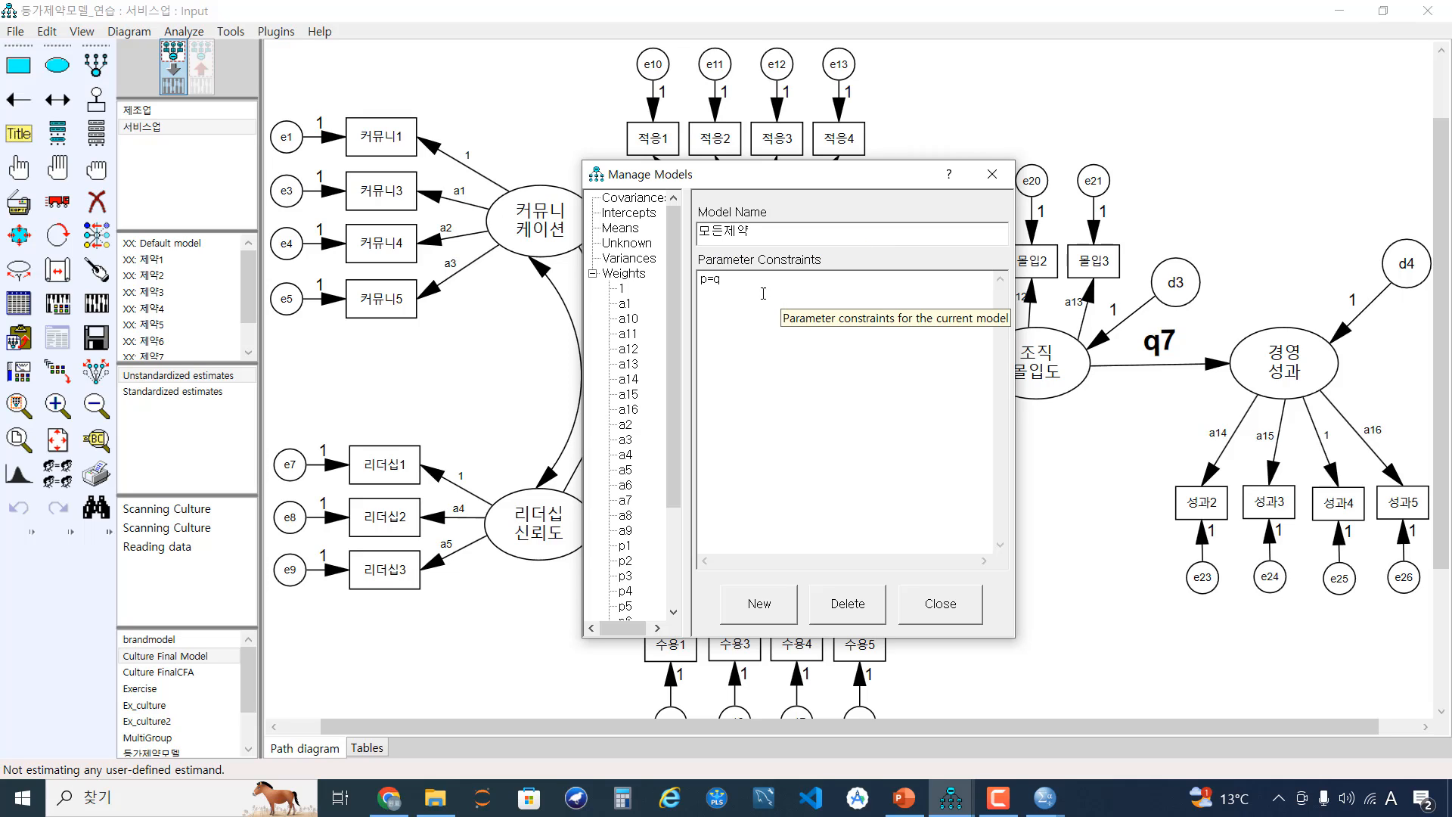
pyautogui.write('q')
pyautogui.press('Return')
pyautogui.write('p=q')
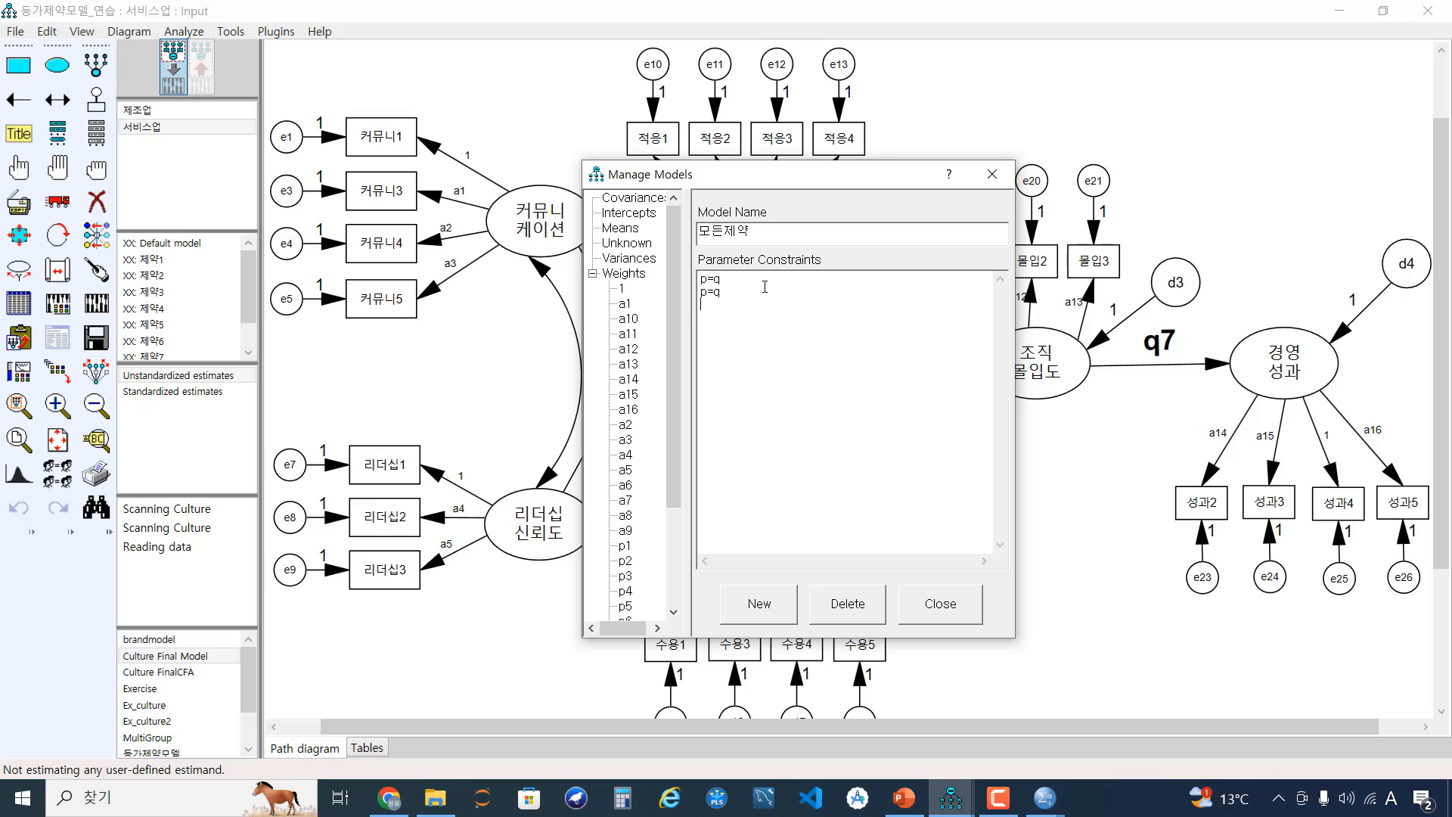
pyautogui.press('Return')
pyautogui.write('p=q')
pyautogui.press('Return')
pyautogui.write('p=q')
pyautogui.press('Return')
pyautogui.write('p=q')
pyautogui.press('Return')
pyautogui.write('p=q')
pyautogui.press('Return')
pyautogui.write('p=q')
pyautogui.press('Return')
# Number the p parameters in the seven constraint lines of 모든제약 from p1 to p7.
pyautogui.press('Left')
pyautogui.press('Left')
pyautogui.write('1')
pyautogui.press('Down')
pyautogui.press('Left')
pyautogui.write('2')
pyautogui.press('Down')
pyautogui.press('Left')
pyautogui.write('3')
pyautogui.press('Down')
pyautogui.write('4')
pyautogui.press('Down')
pyautogui.press('Left')
pyautogui.write('5')
pyautogui.press('Down')
pyautogui.press('Left')
pyautogui.write('6')
pyautogui.press('Down')
pyautogui.press('Left')
pyautogui.write('7')
# Number the q parameters in the constraint lines of 모든제약 from q1 to q7, matching each p number.
pyautogui.press('Up')
pyautogui.write('1')
pyautogui.press('Down')
pyautogui.write('2')
pyautogui.press('Down')
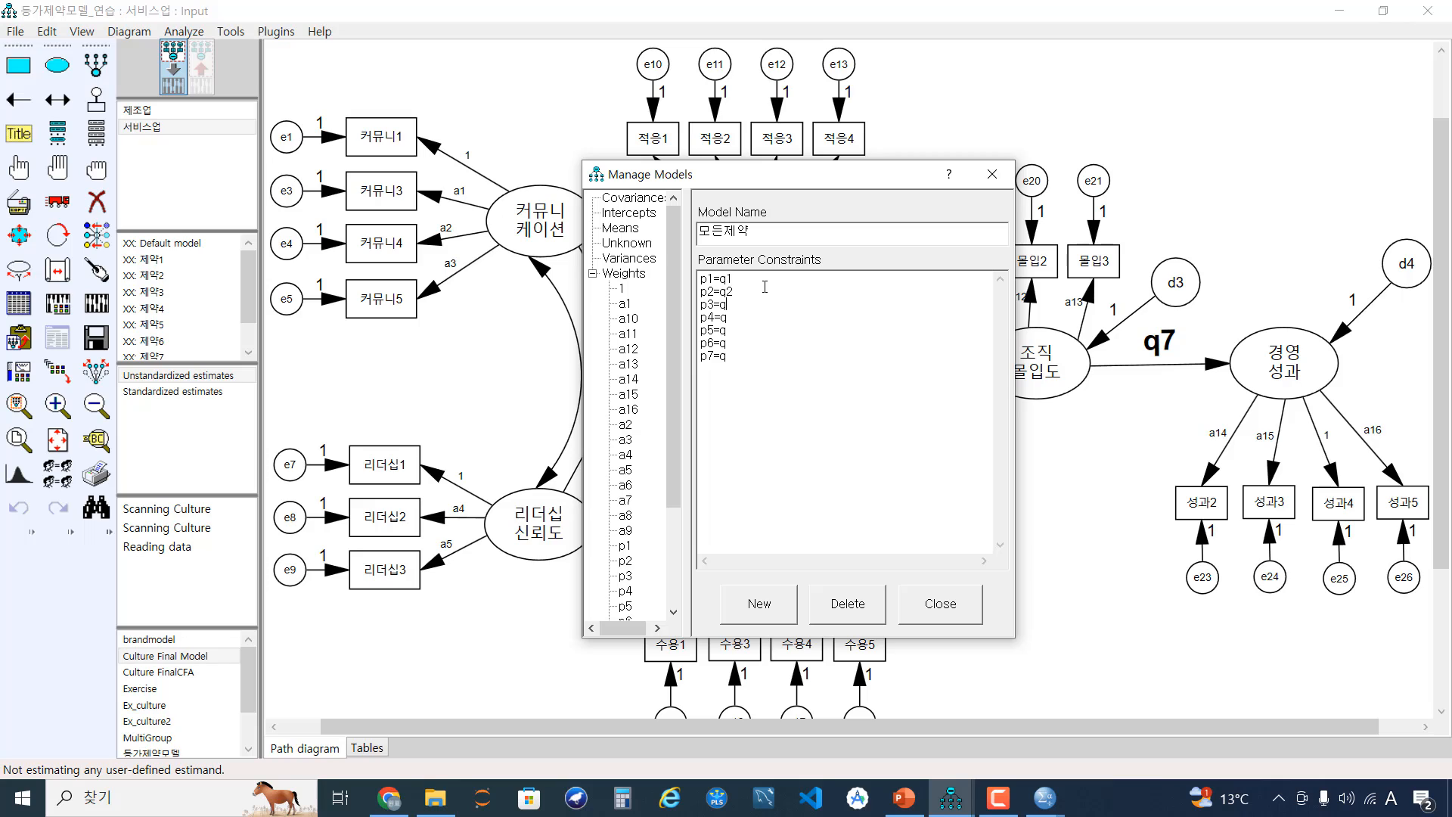
pyautogui.write('3')
pyautogui.press('Down')
pyautogui.write('4')
pyautogui.press('Down')
pyautogui.write('5')
pyautogui.press('Down')
pyautogui.write('56')
pyautogui.press('BackSpace')
pyautogui.press('Down')
pyautogui.write('7')
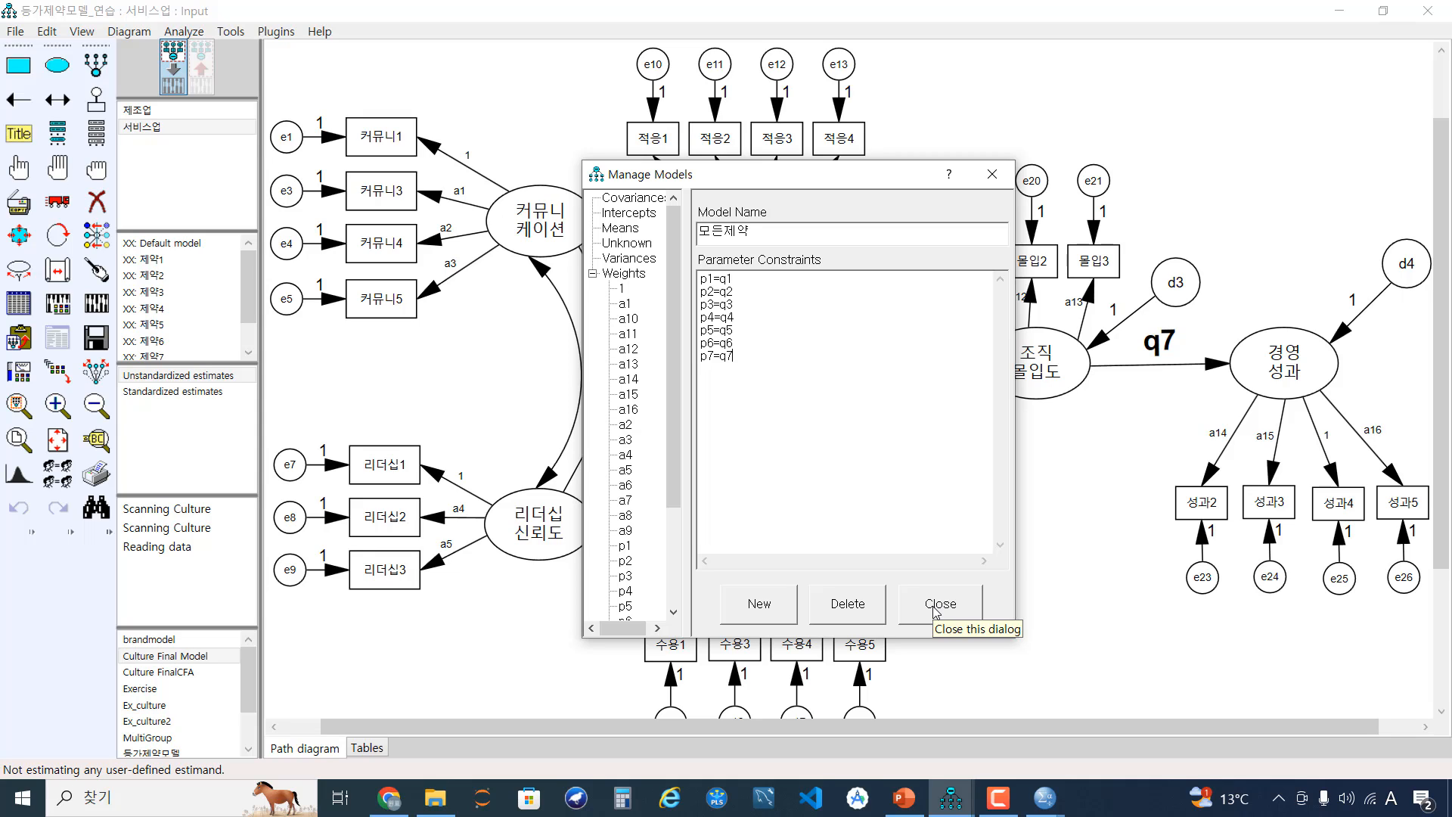
# Review the parameter constraints of 제약1, 제약2, 제약3 and 모든제약, and close the model management.
pyautogui.doubleClick(180, 260)
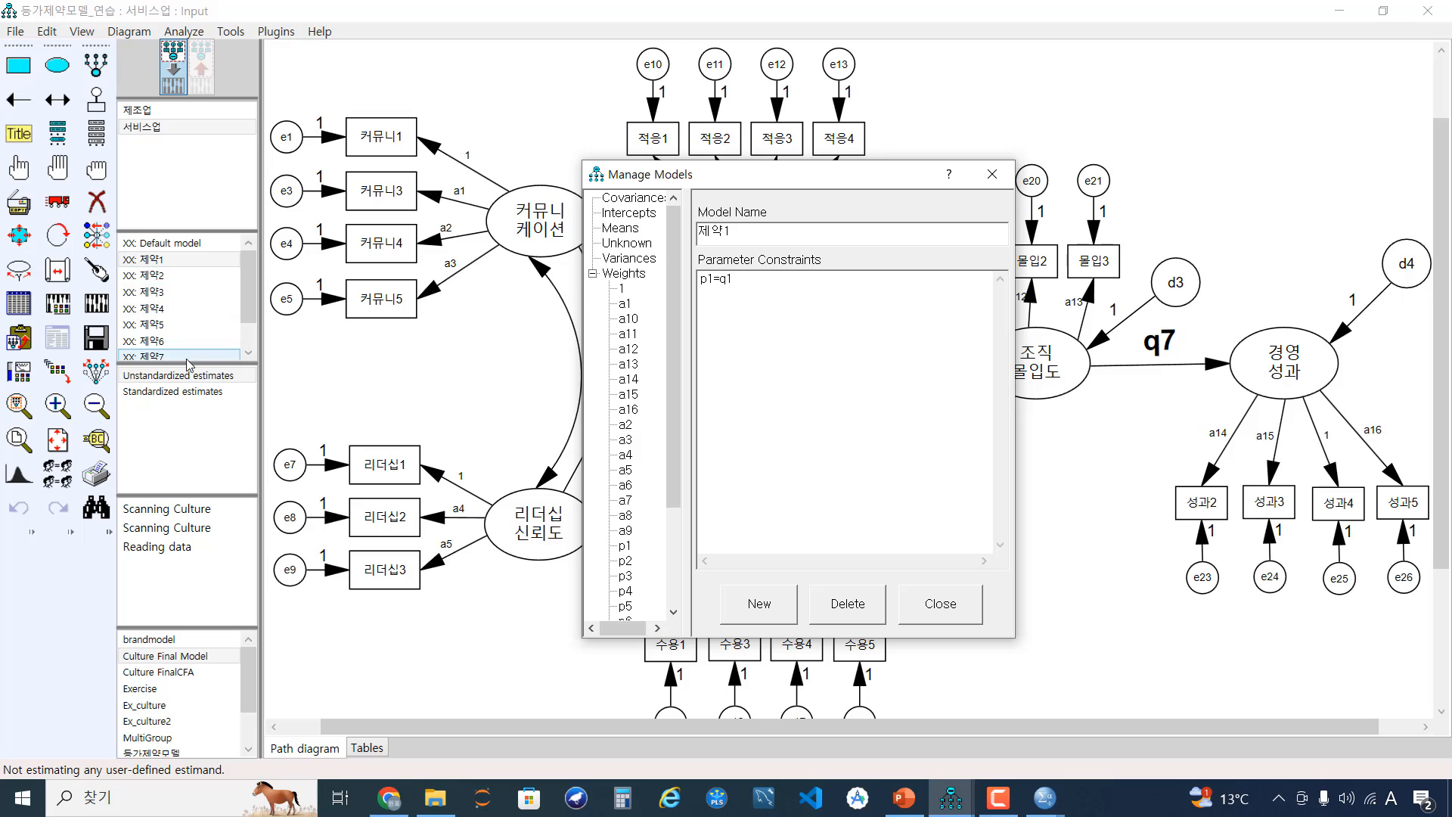
pyautogui.moveTo(189, 369); pyautogui.dragTo(175, 440)
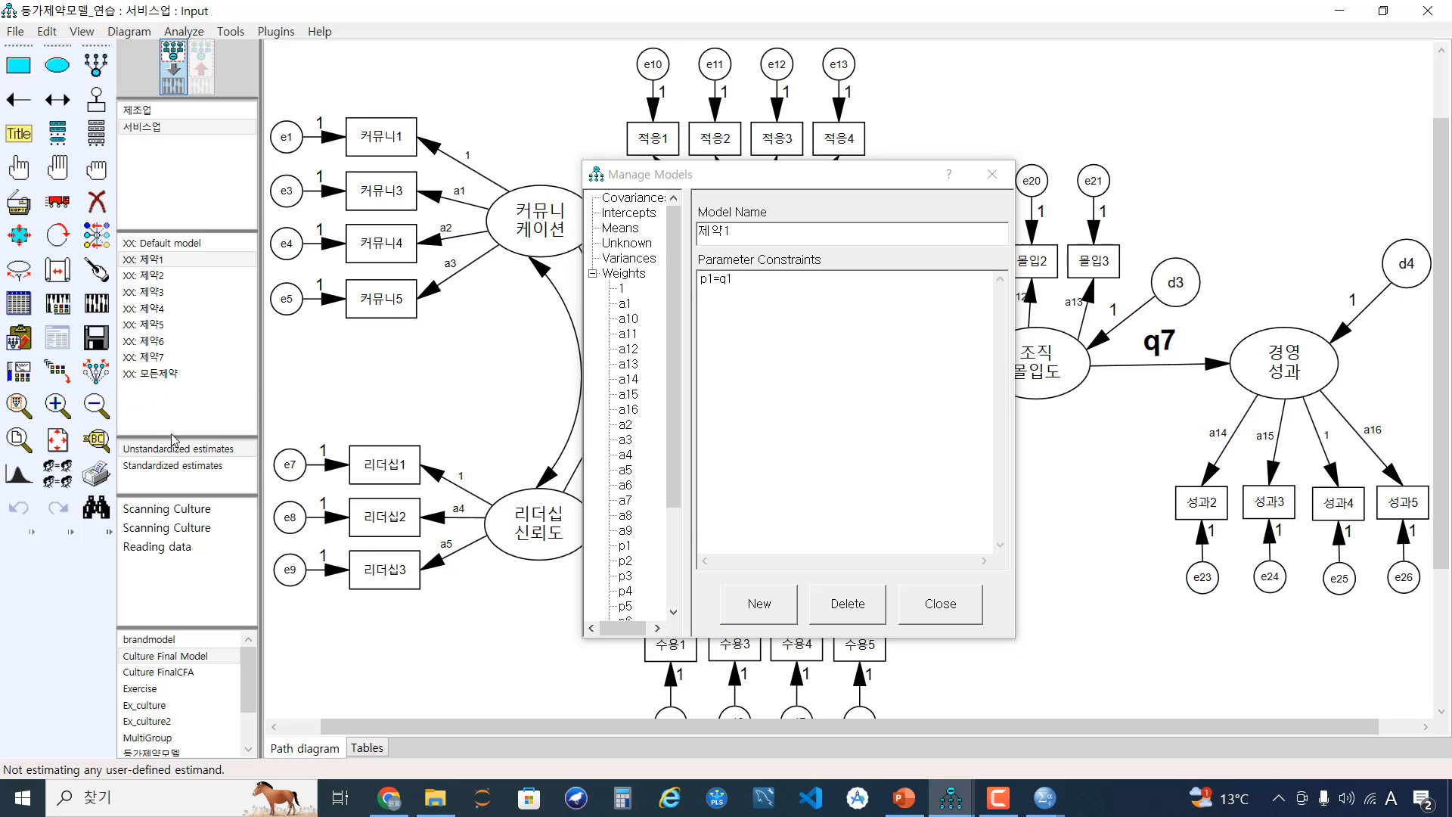
pyautogui.doubleClick(163, 277)
pyautogui.doubleClick(164, 294)
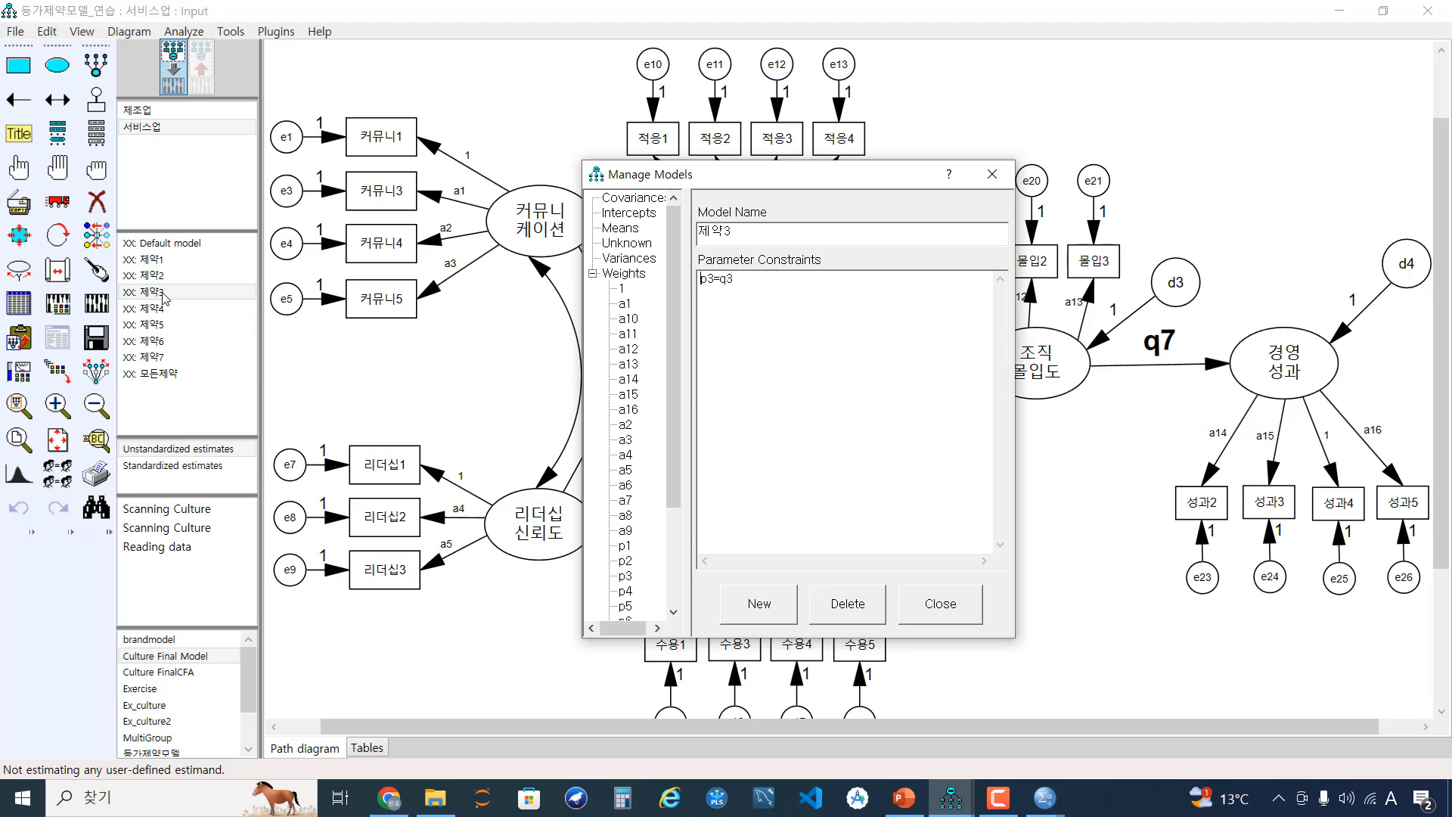
pyautogui.doubleClick(198, 374)
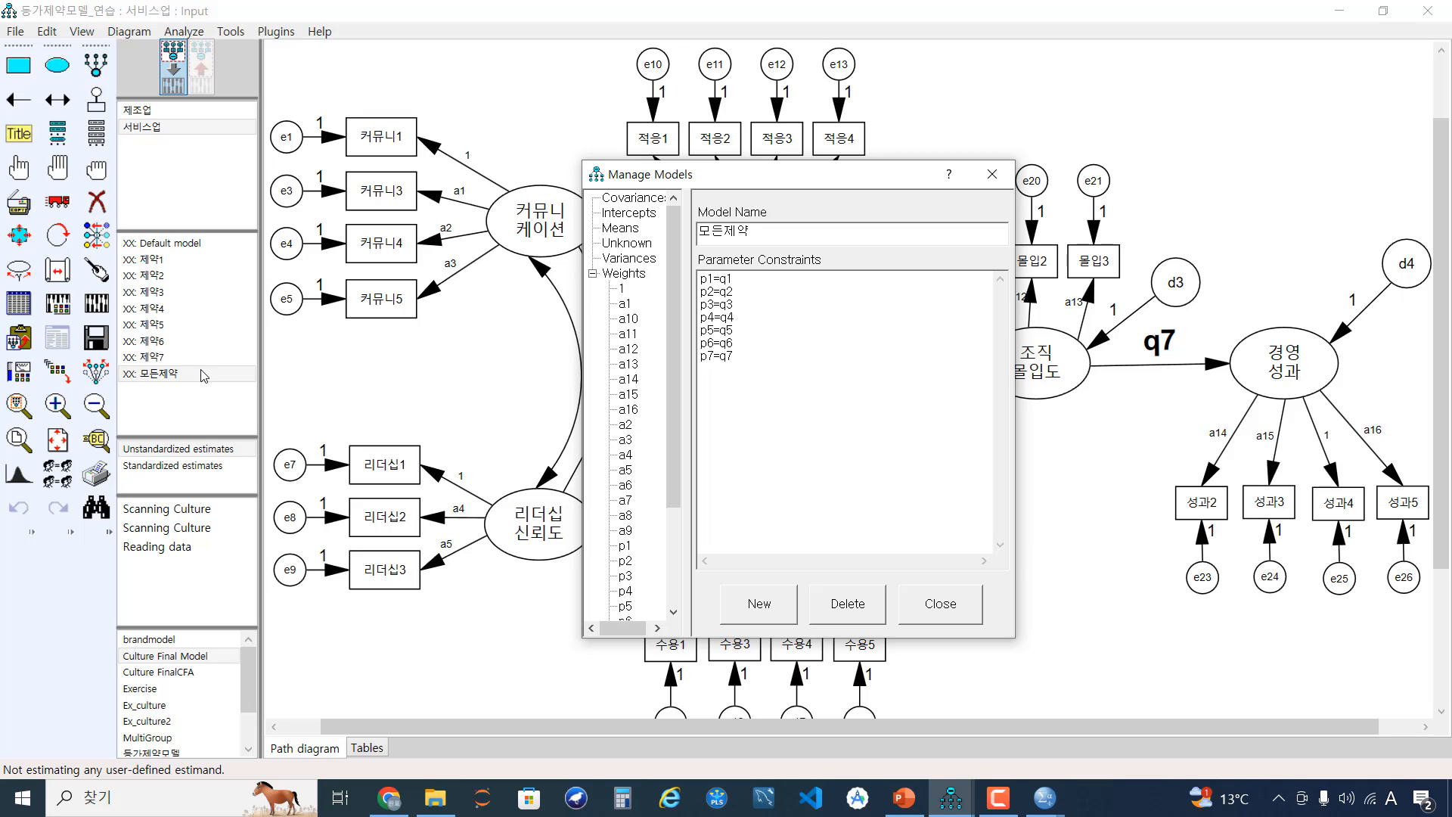
pyautogui.click(180, 262)
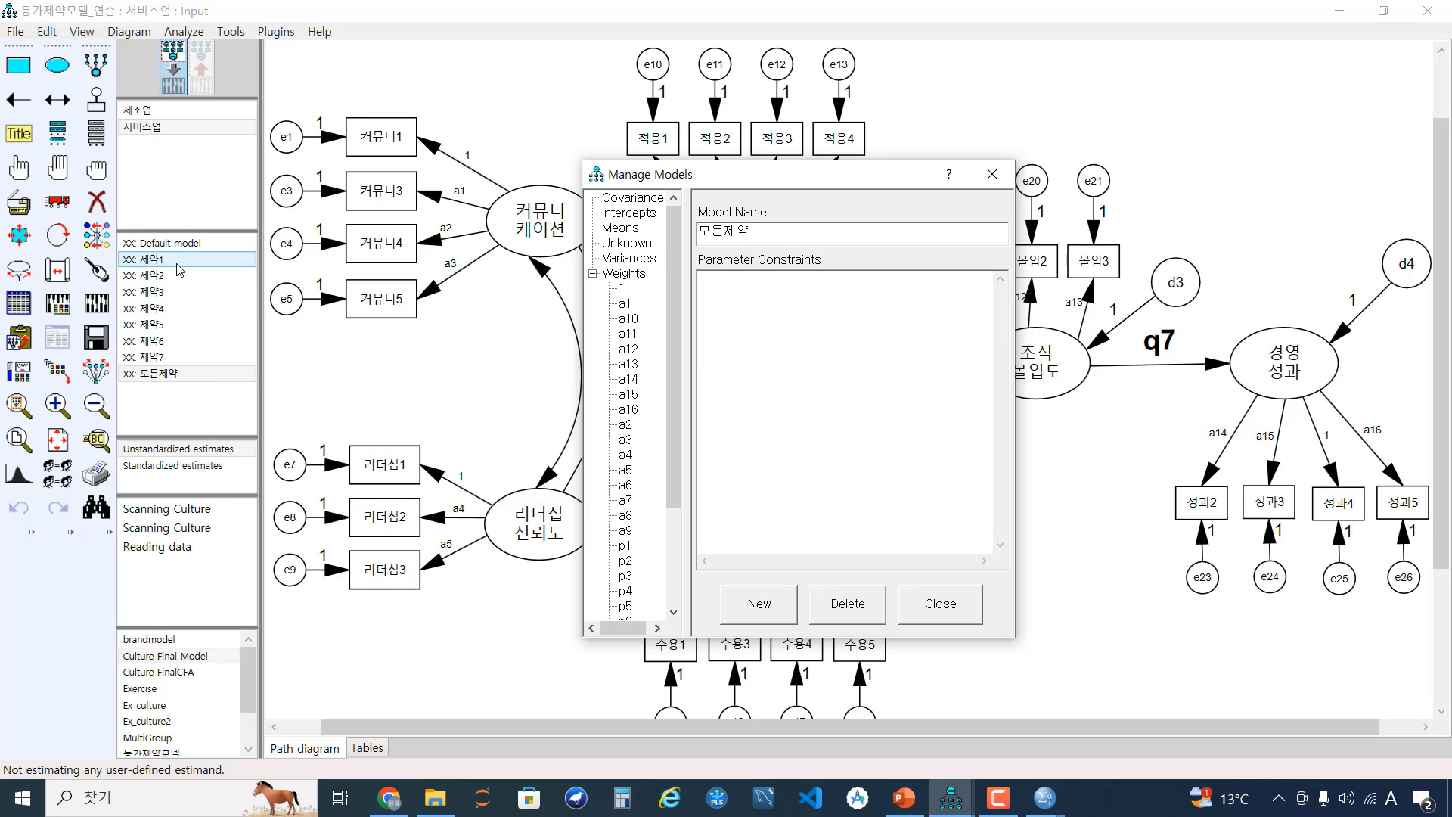
pyautogui.moveTo(756, 285); pyautogui.dragTo(659, 283)
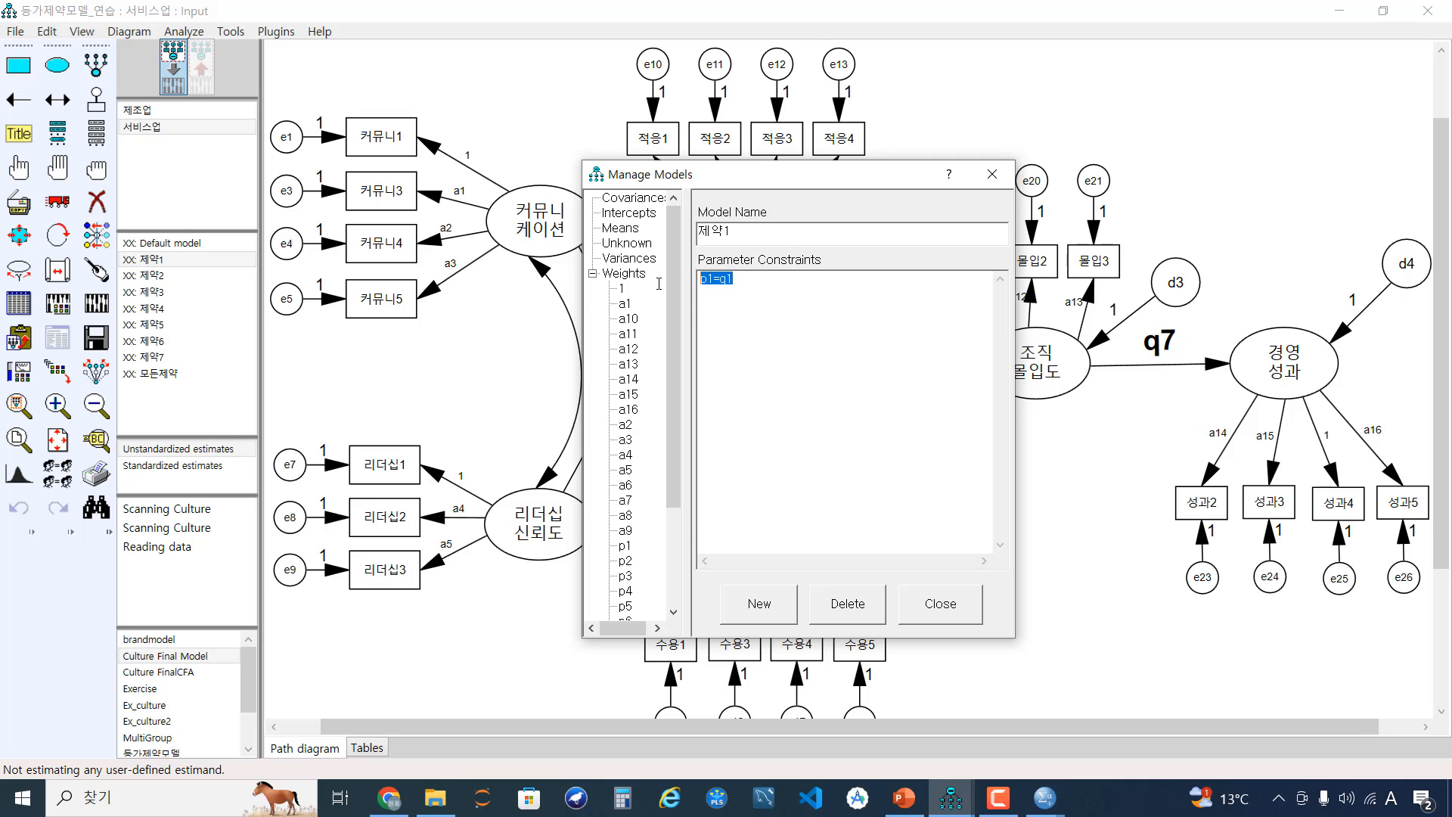
pyautogui.click(179, 374)
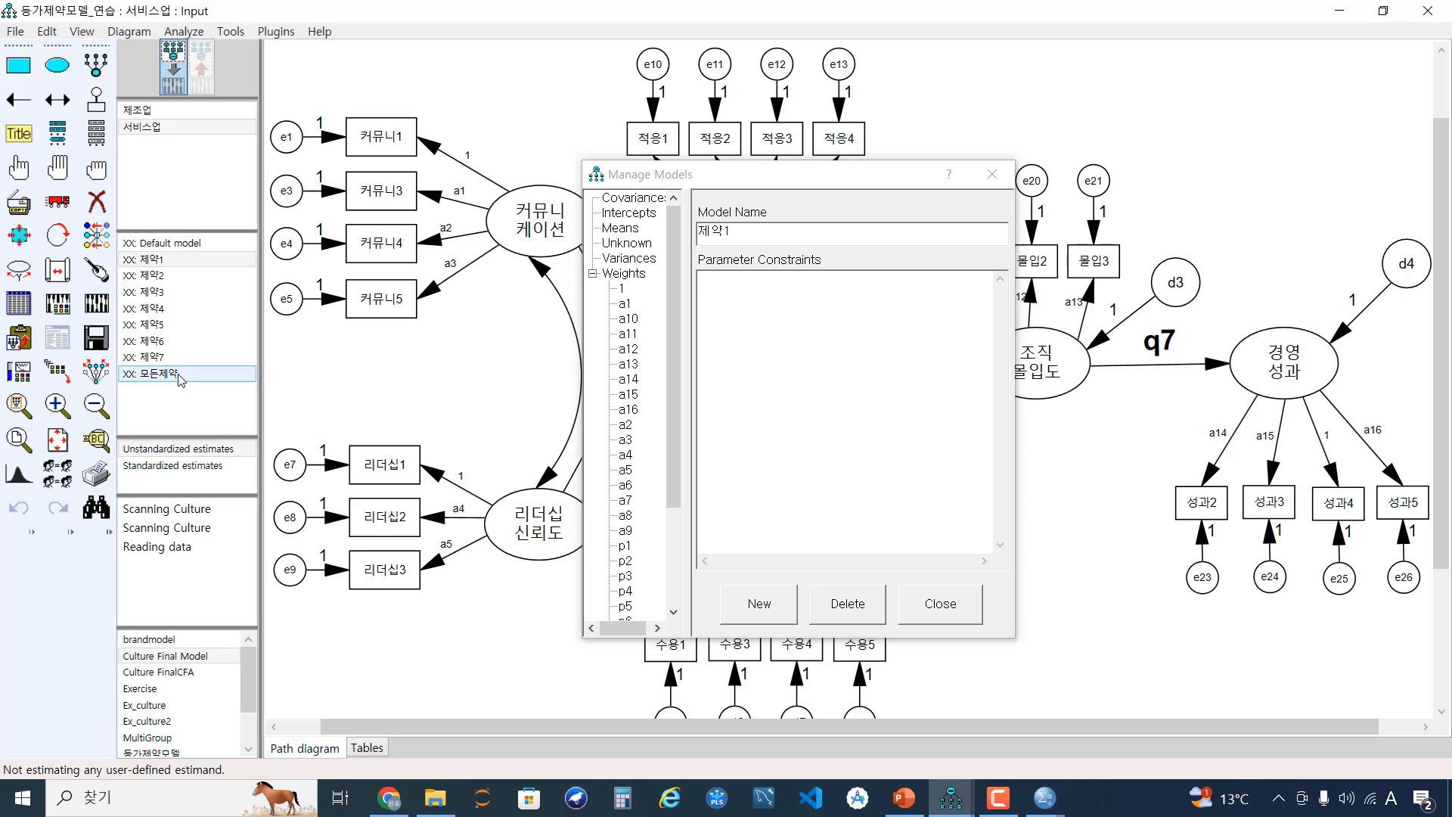
pyautogui.moveTo(735, 360); pyautogui.dragTo(699, 277)
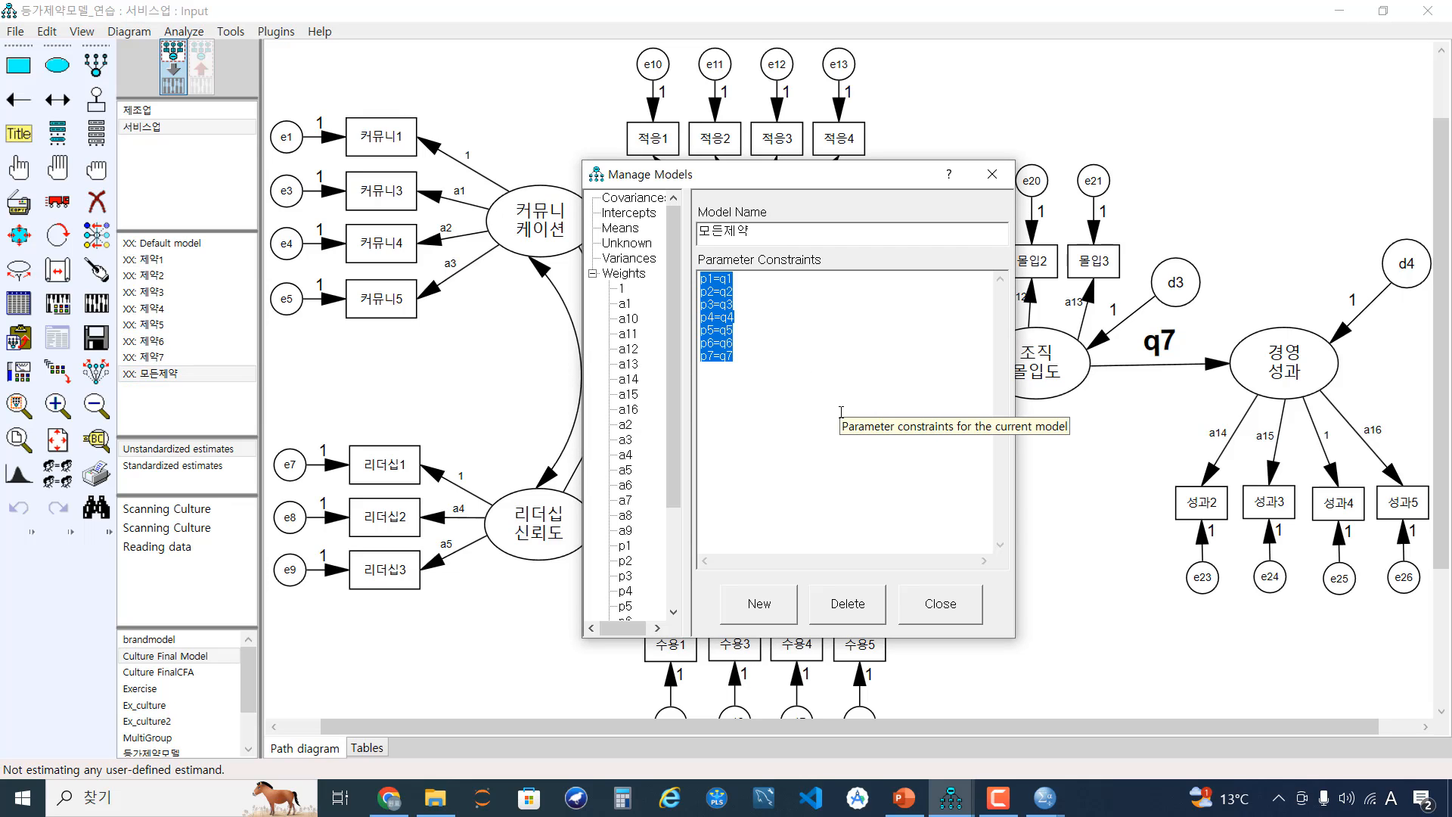
pyautogui.click(992, 175)
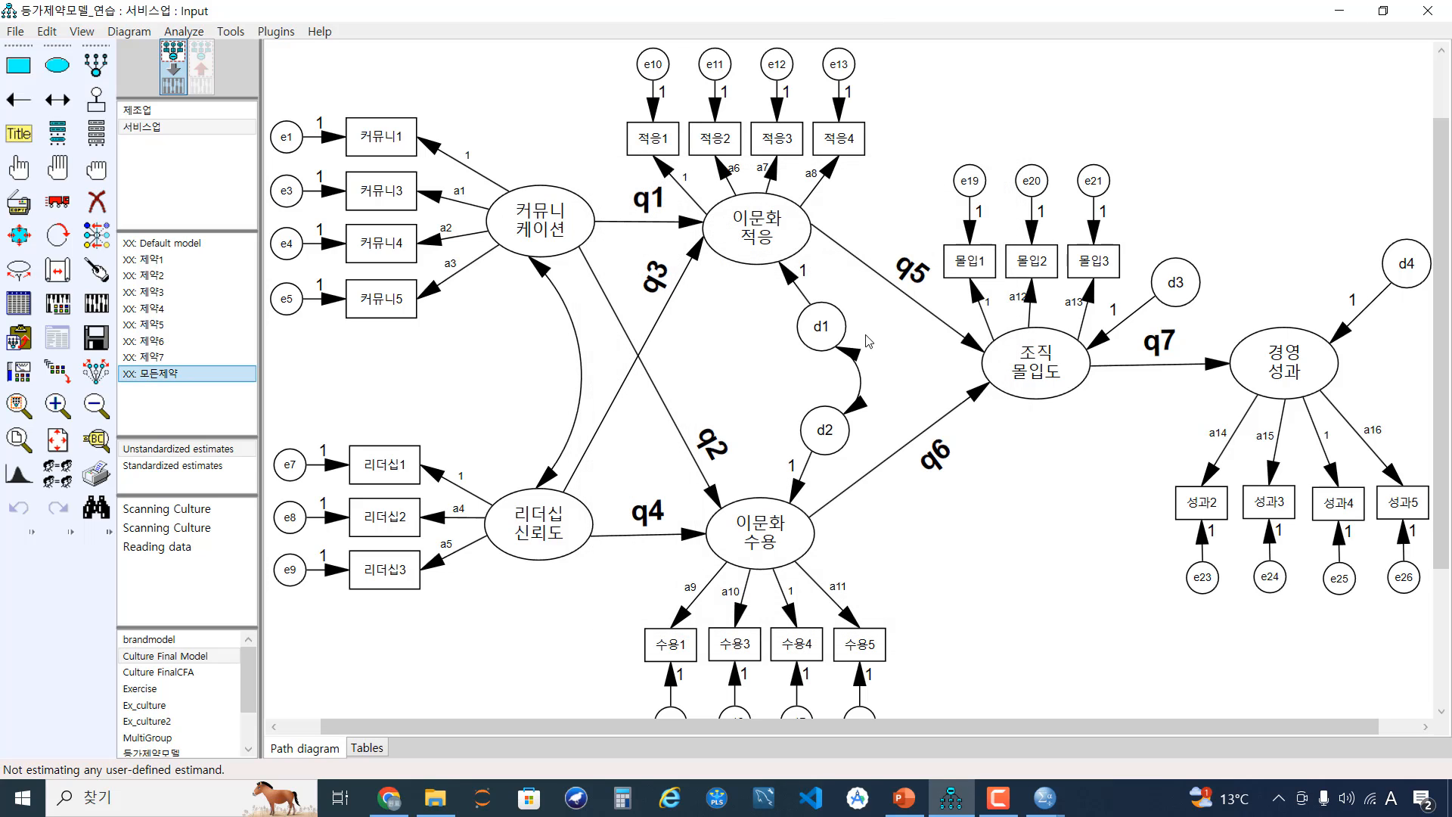
# Calculate the estimates for all models and select Default model.
pyautogui.click(105, 308)
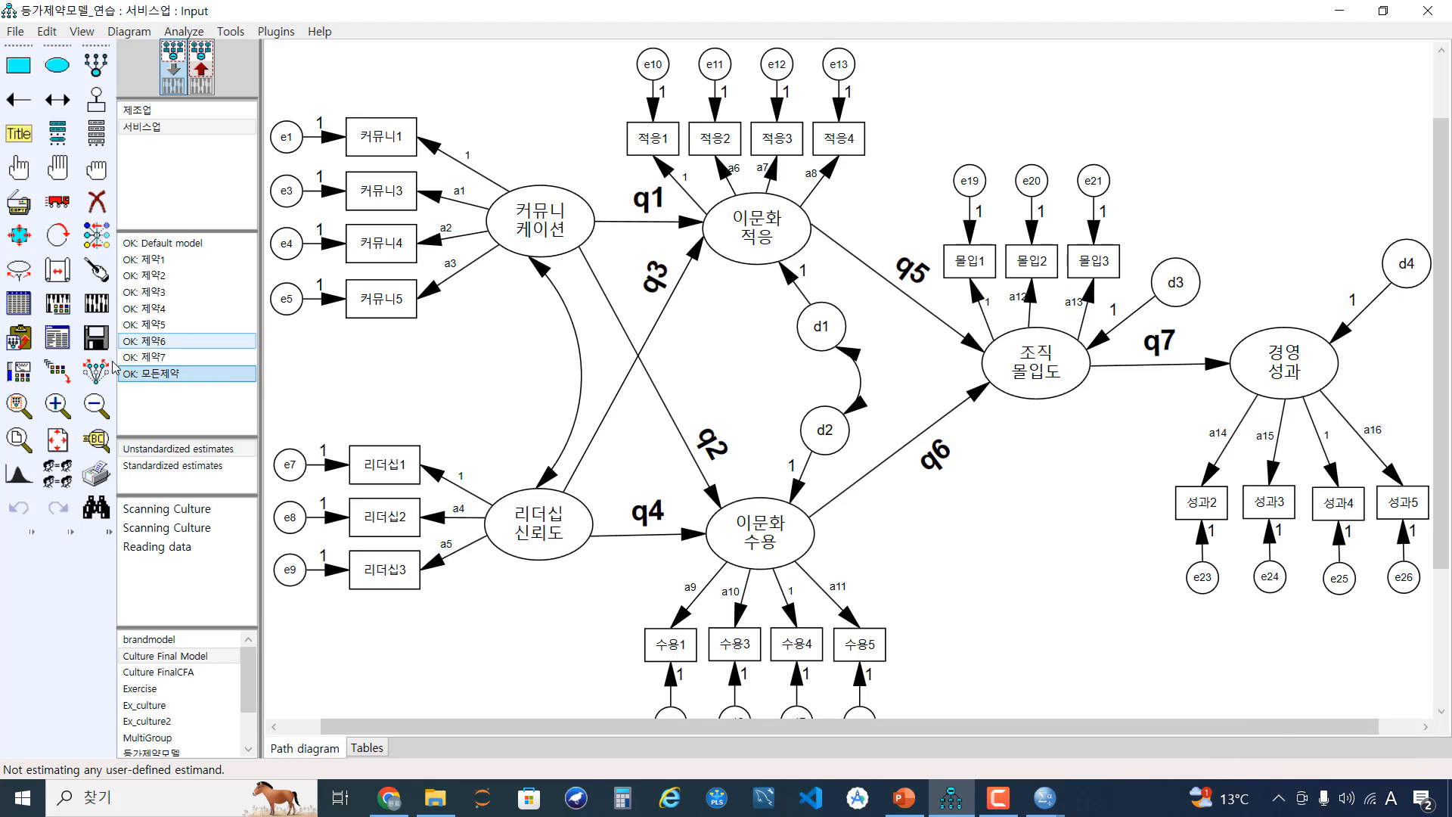
pyautogui.click(181, 249)
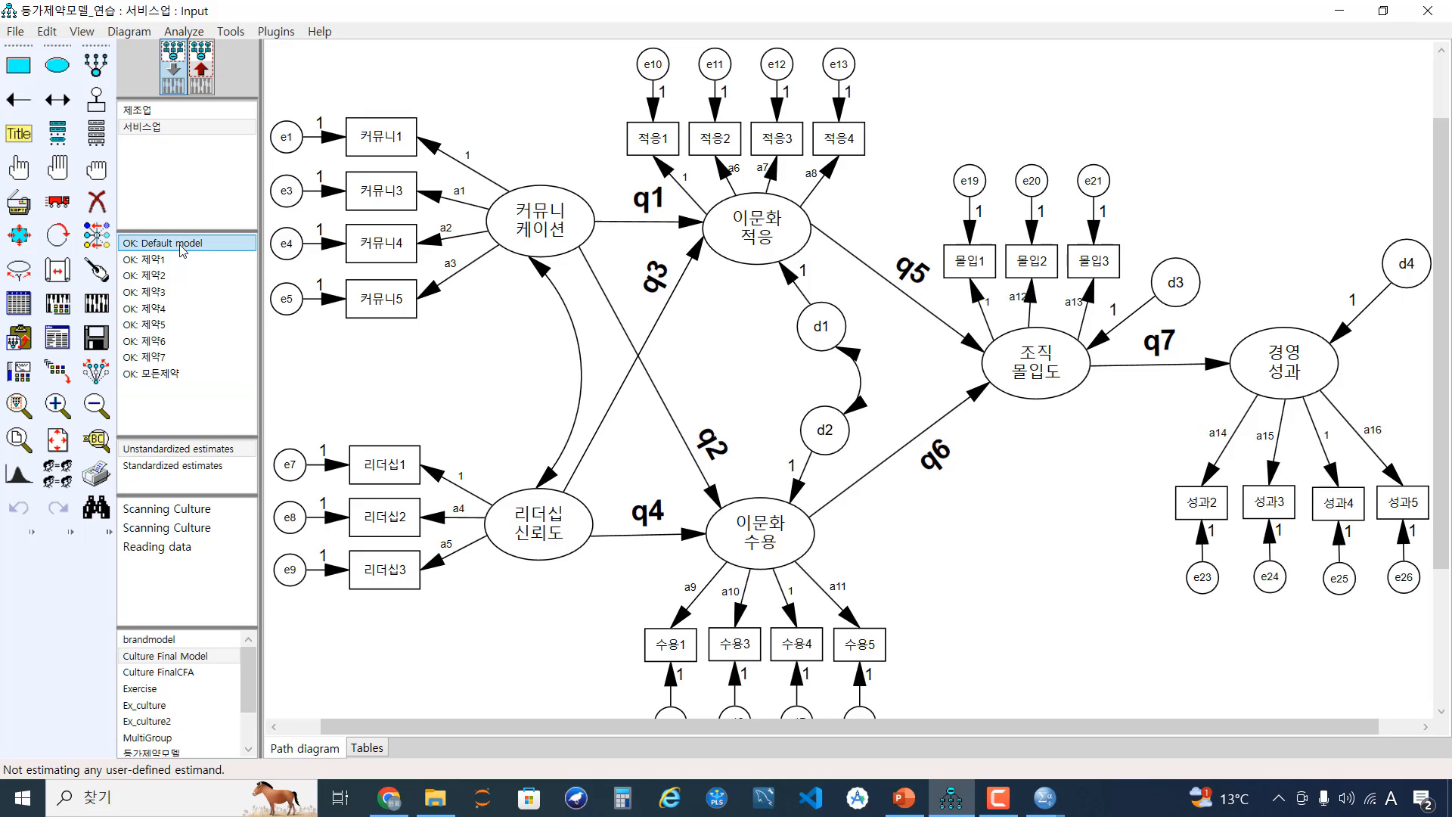
# Go through the estimated models one after another, from 제약1 to 모든제약, in the model list.
pyautogui.press('Down')
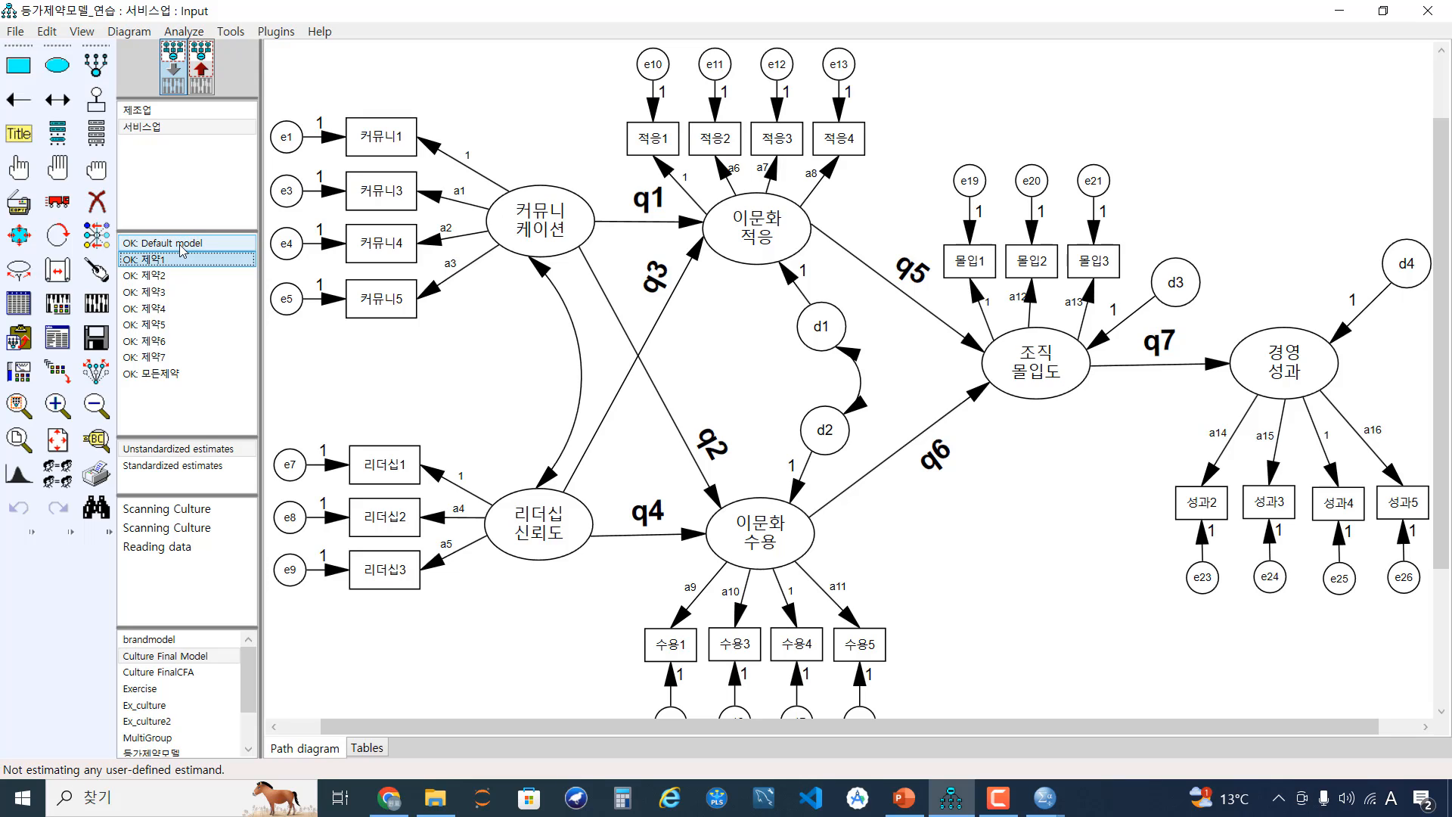
pyautogui.press('Down')
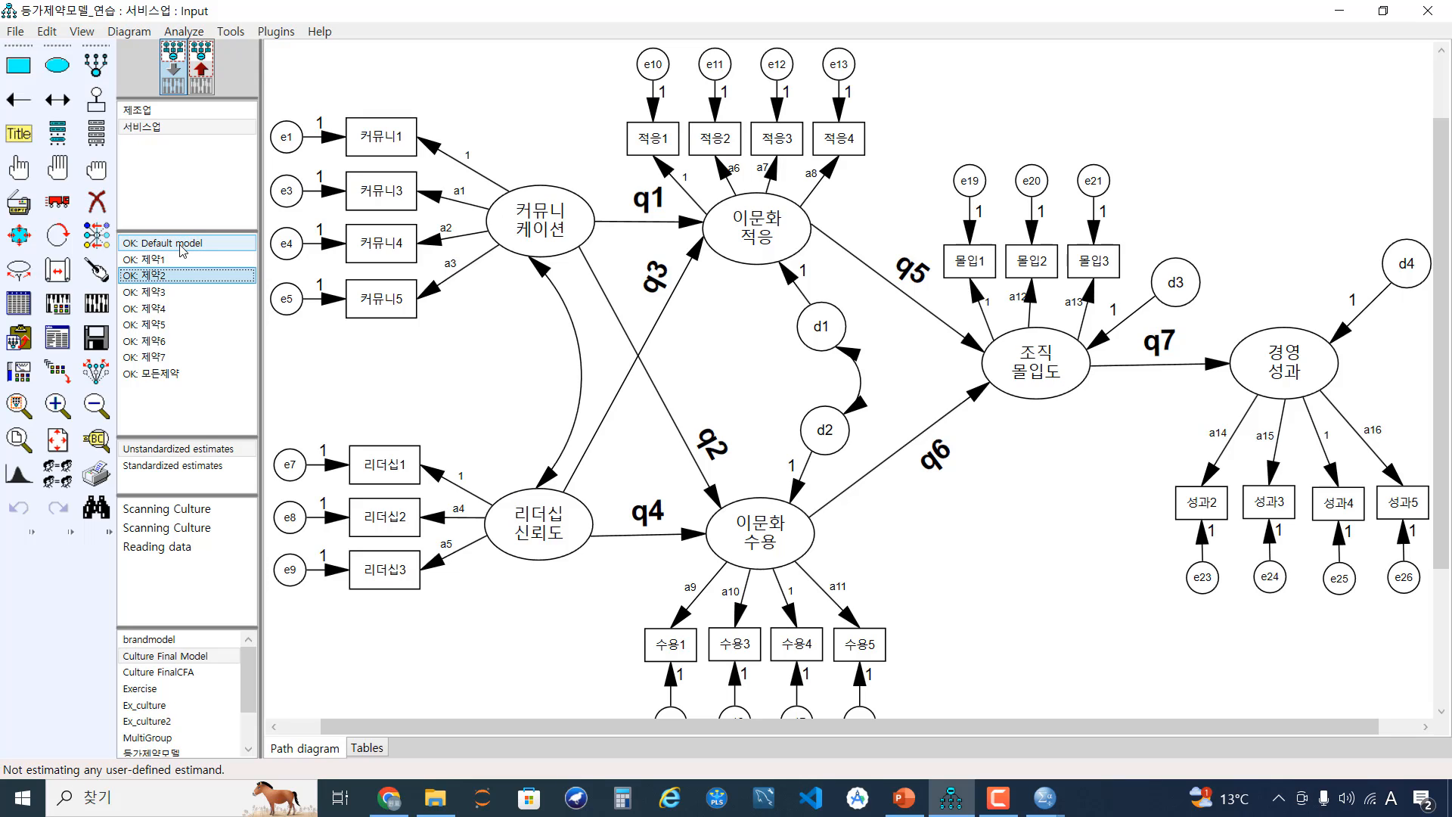
pyautogui.press('Down')
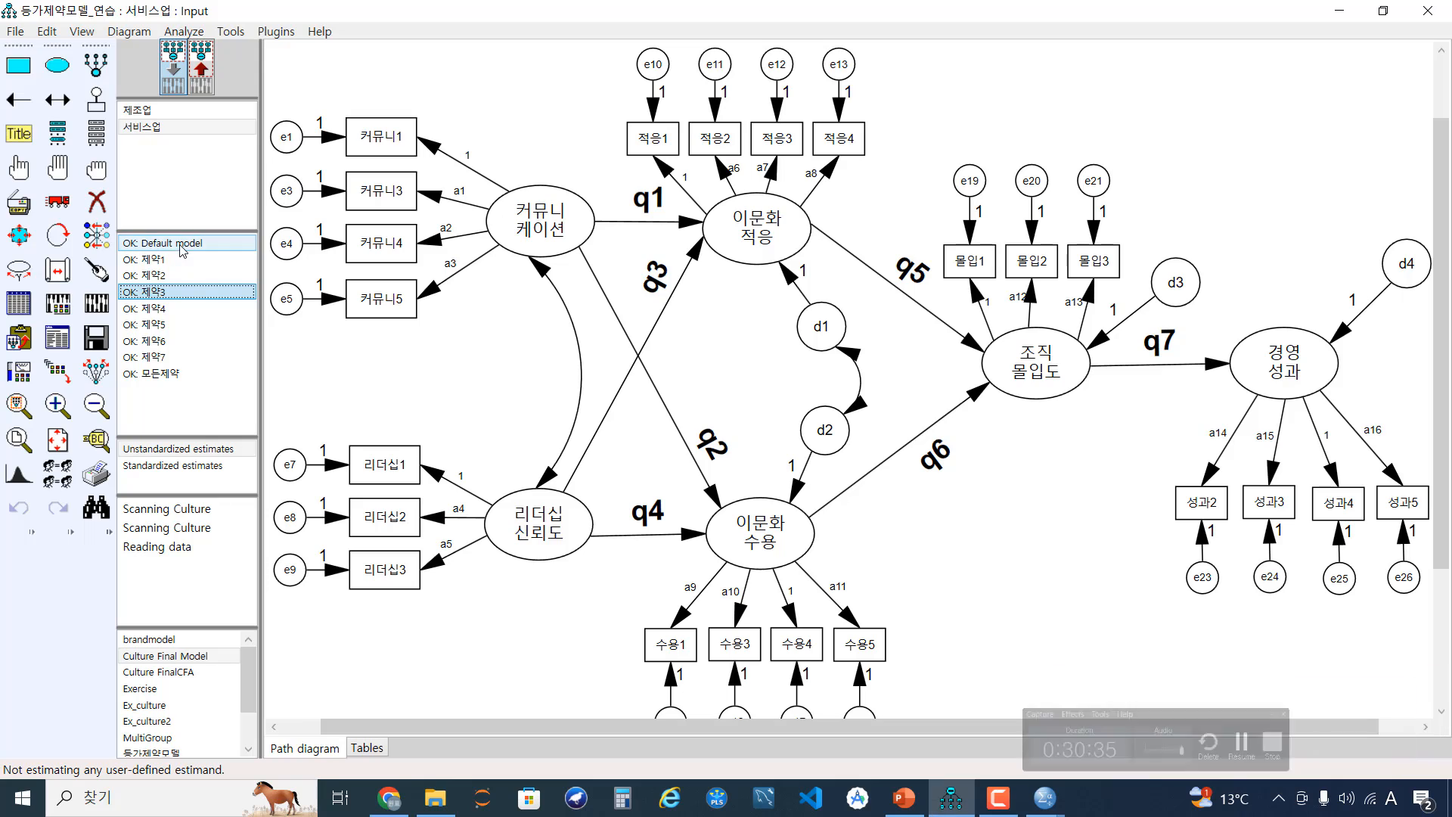
pyautogui.click(186, 309)
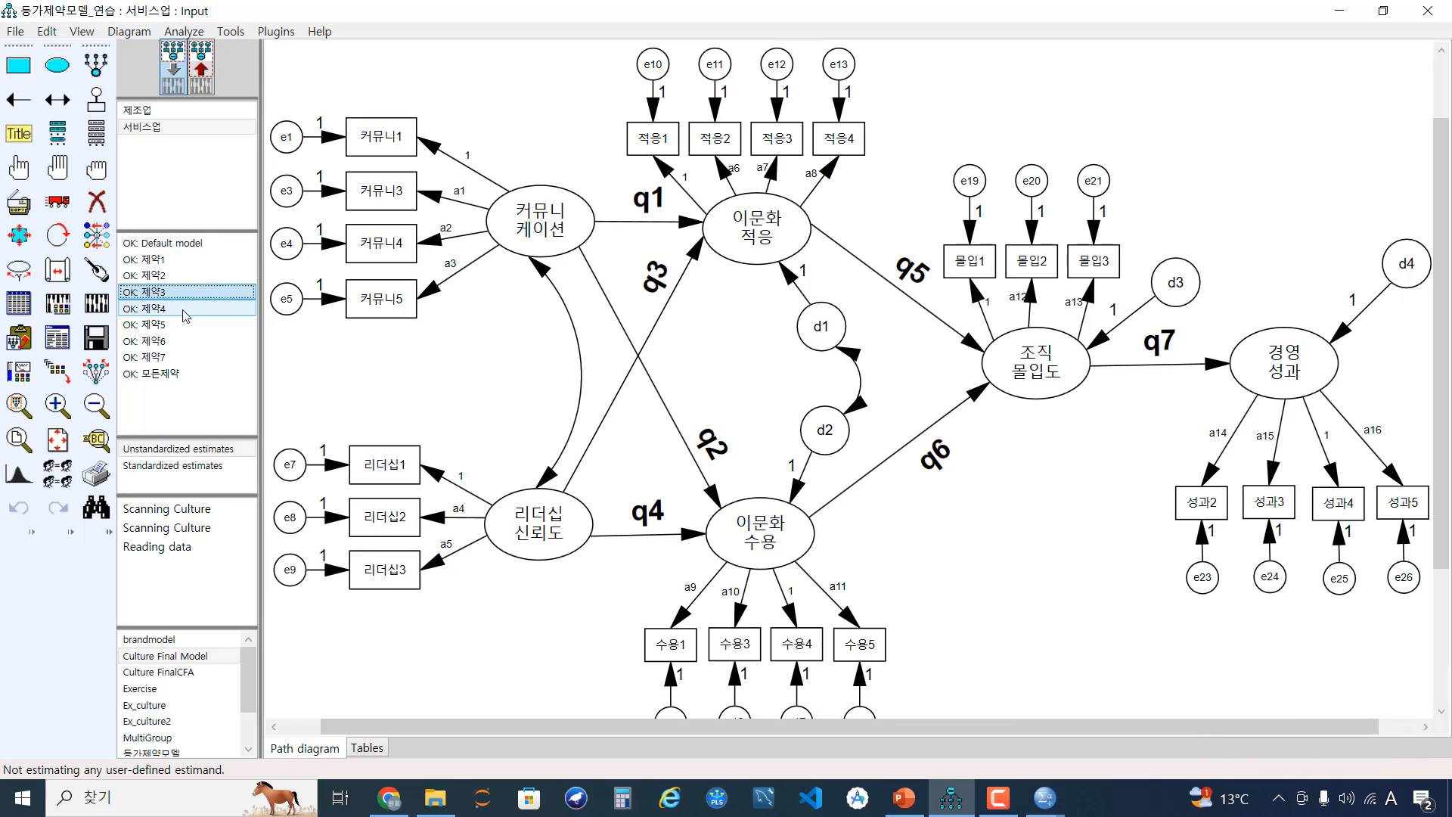
pyautogui.press('Down')
pyautogui.press('Down')
pyautogui.press('Down')
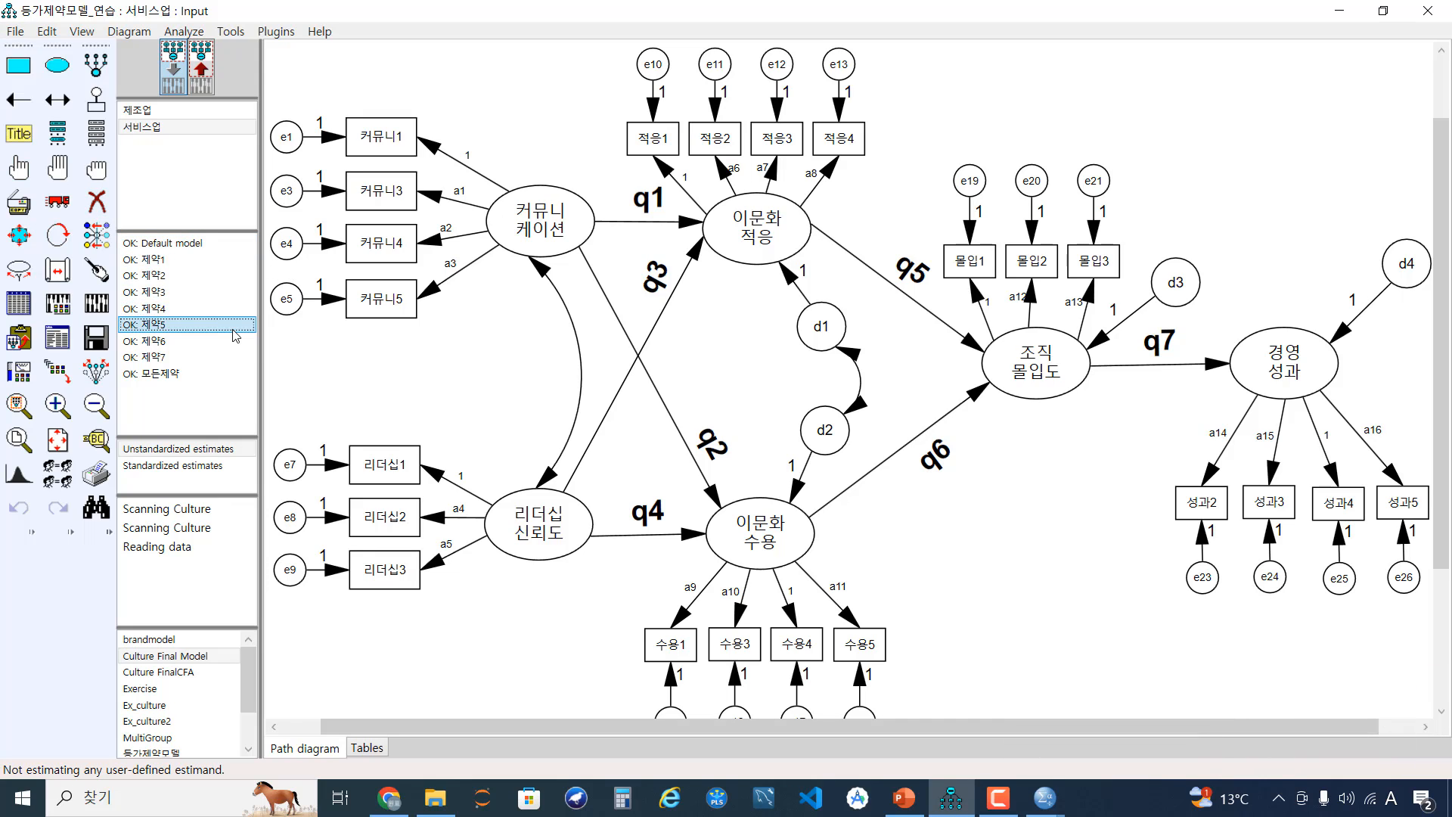
pyautogui.press('Down')
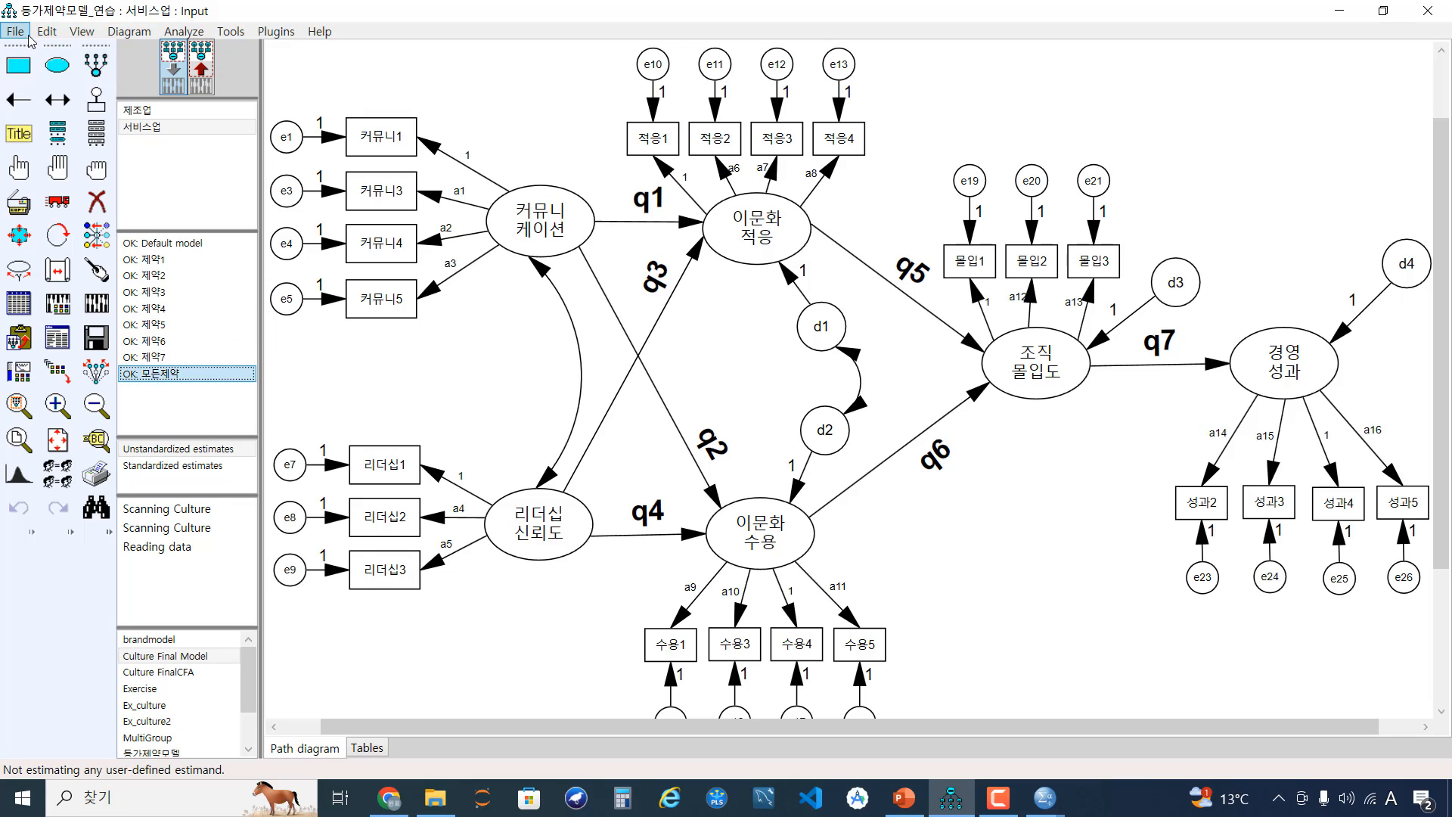
# Open the text output and examine the CMIN table of the model fit summary, starting from Default model.
pyautogui.click(59, 338)
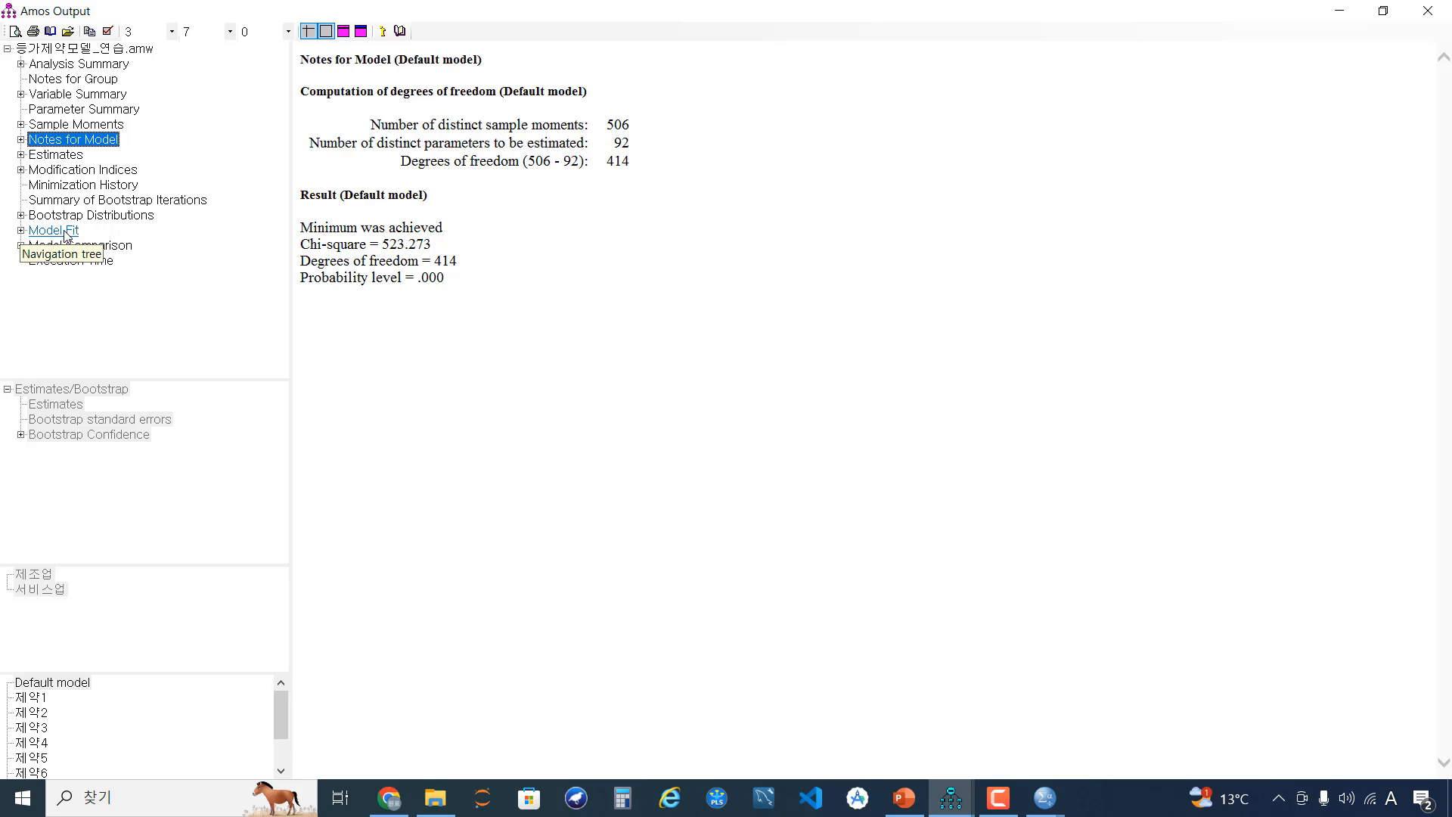
pyautogui.click(65, 234)
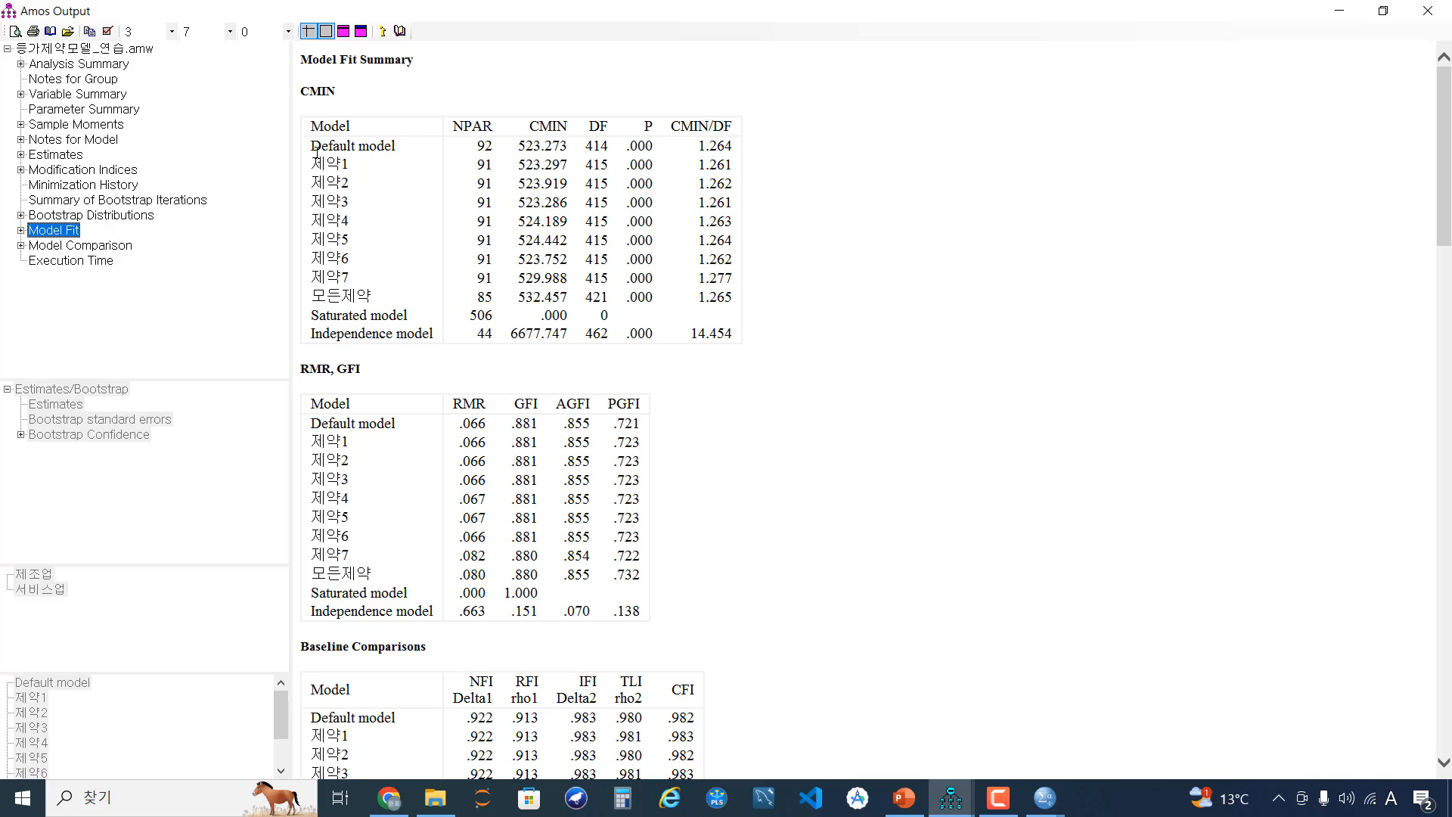
pyautogui.moveTo(313, 148); pyautogui.dragTo(389, 142)
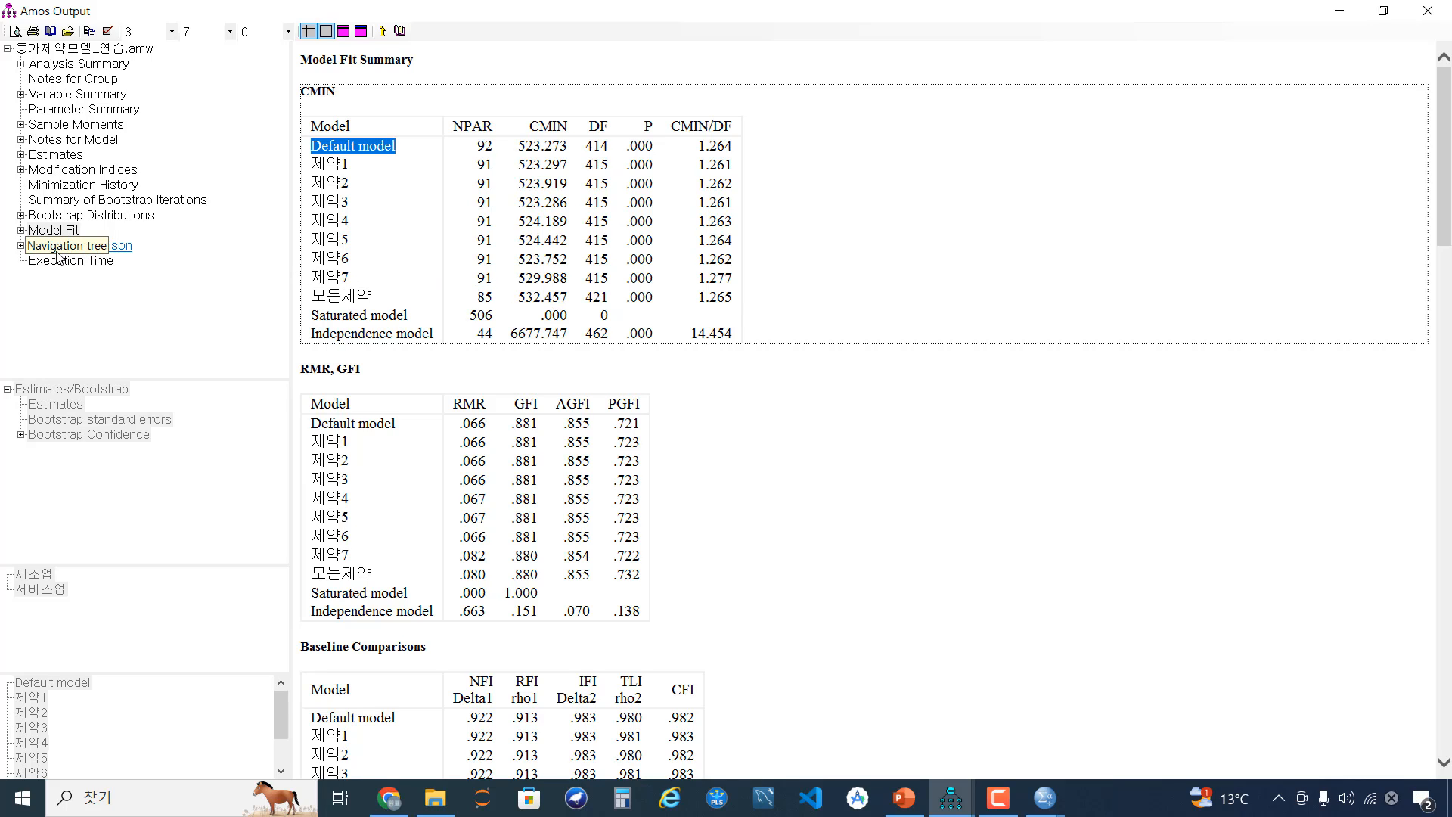
# Open the nested model comparisons and examine the CMIN difference of 제약1 against Default model.
pyautogui.click(110, 250)
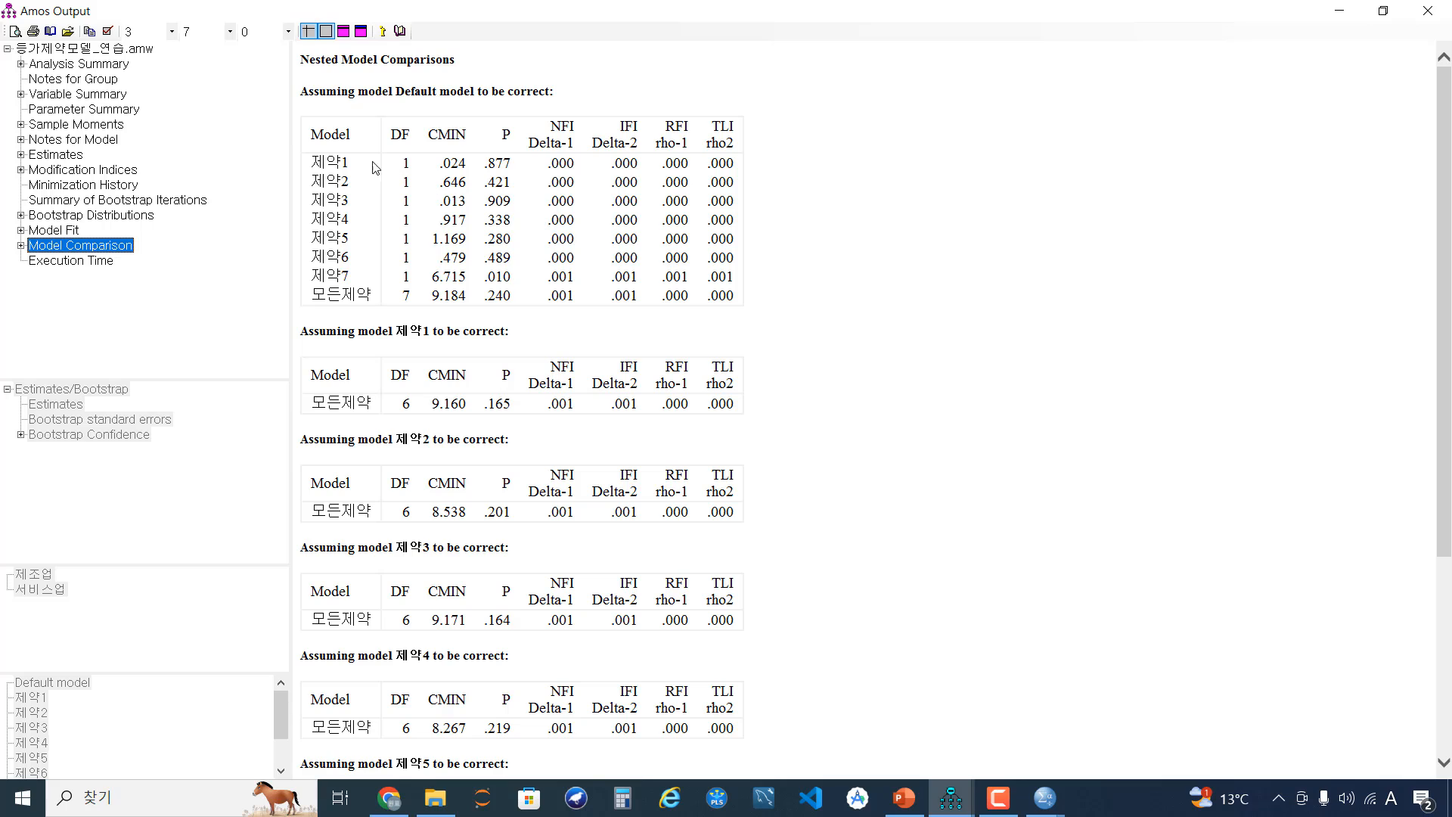
pyautogui.moveTo(315, 137); pyautogui.dragTo(464, 138)
pyautogui.click(502, 142)
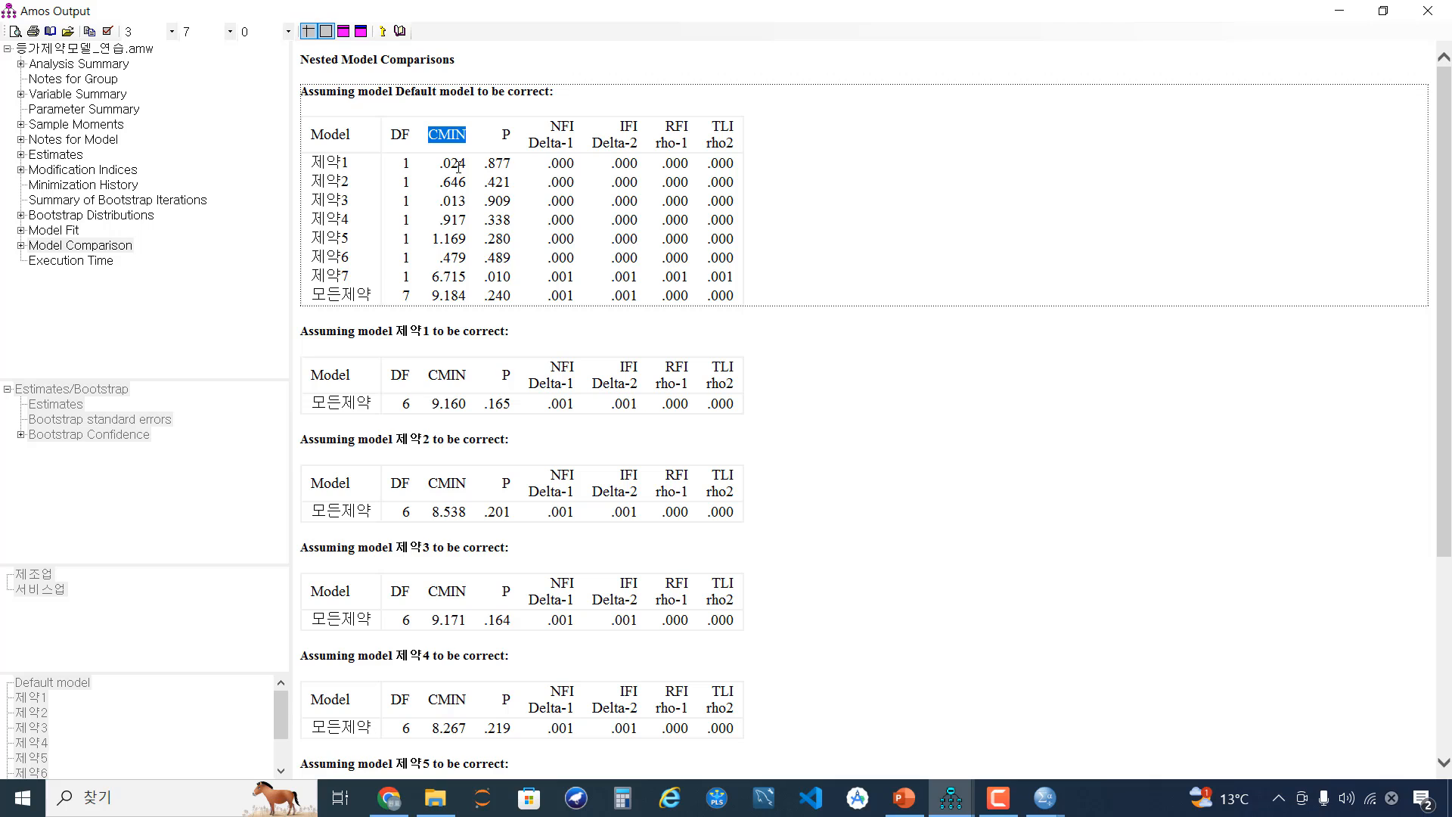
pyautogui.doubleClick(460, 161)
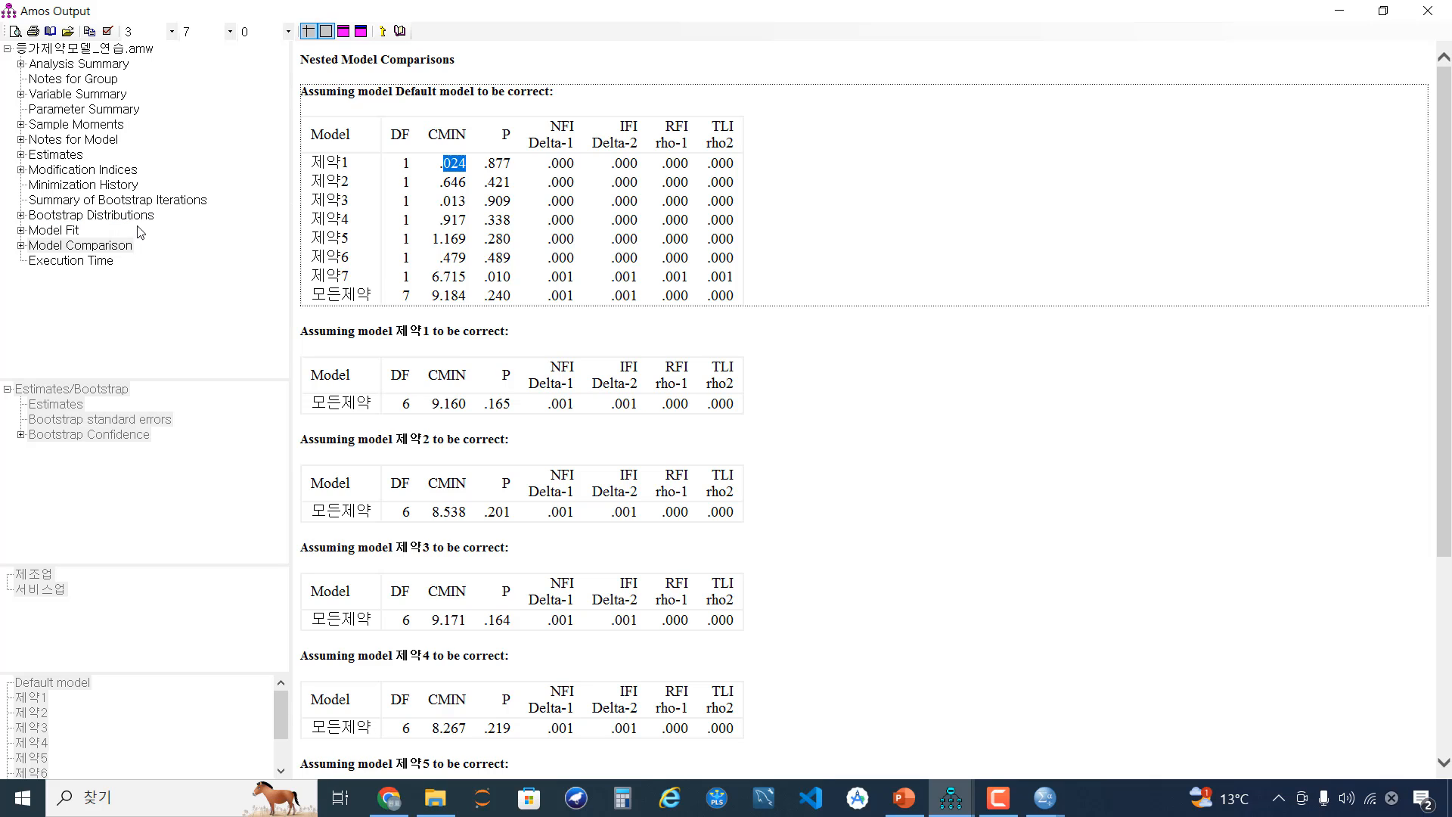
# Compare the CMIN of 제약1 and Default model in the model fit summary, and check 제약1's P value in the model comparison.
pyautogui.click(76, 230)
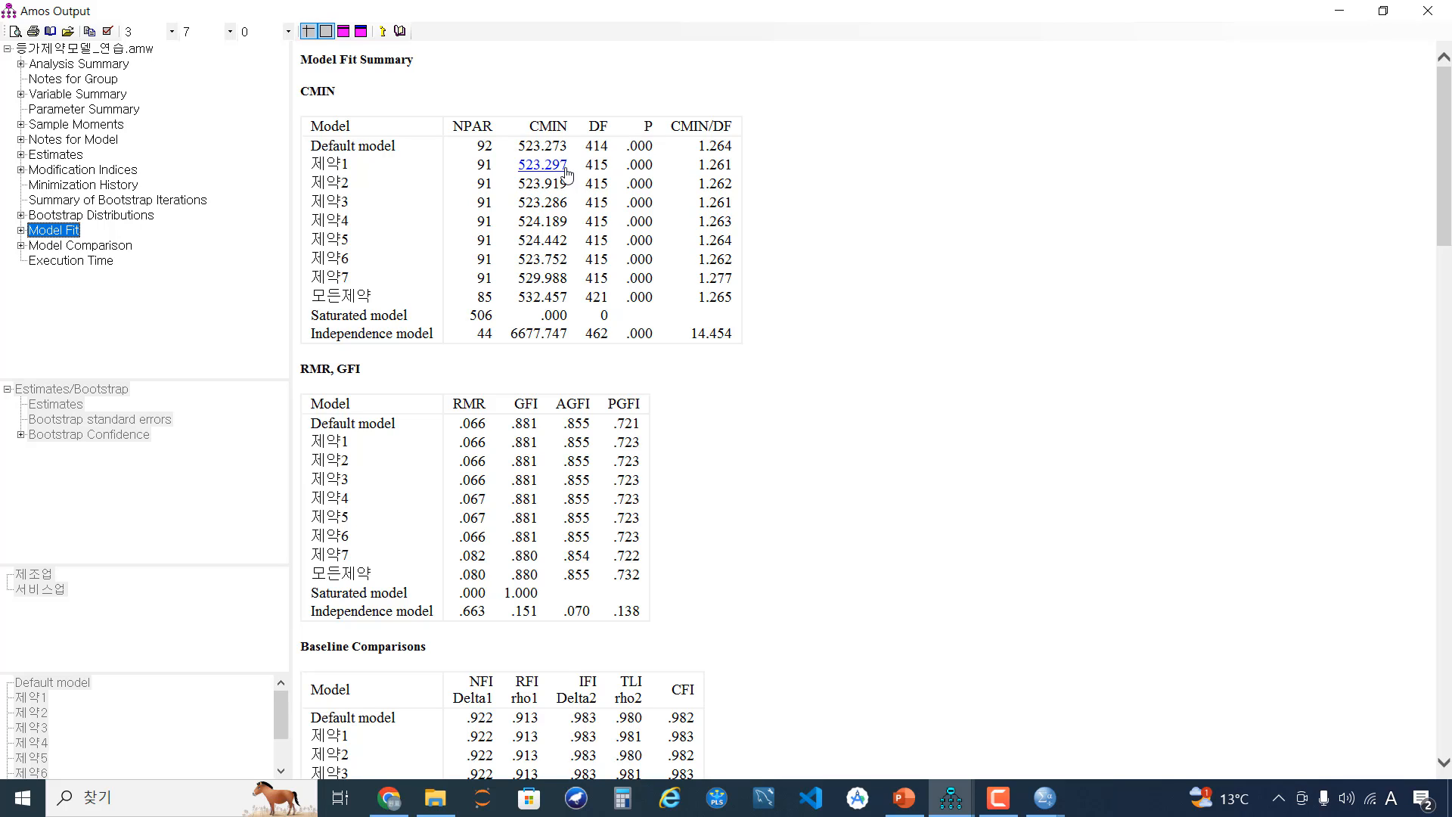
pyautogui.click(121, 247)
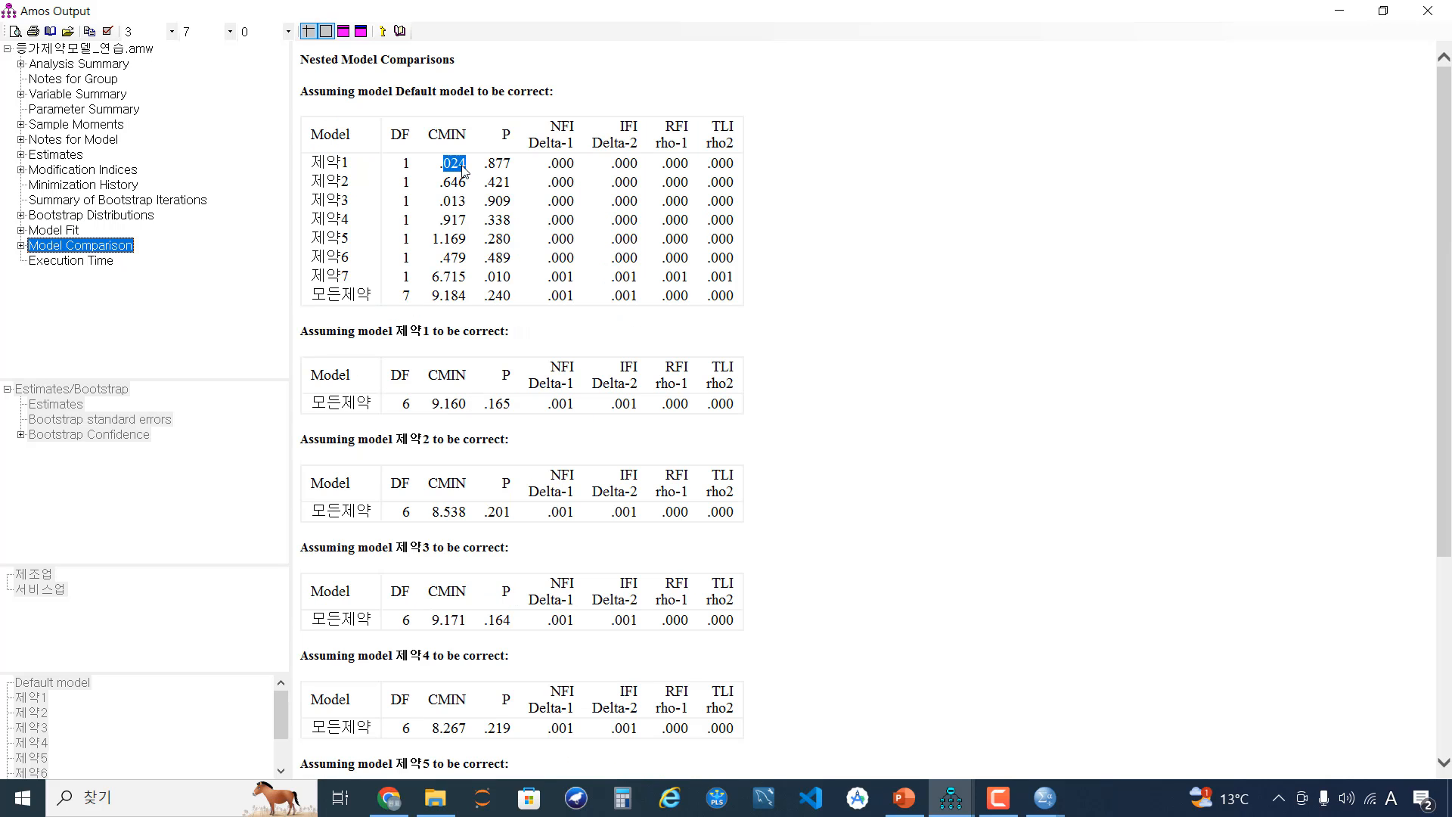
pyautogui.click(505, 167)
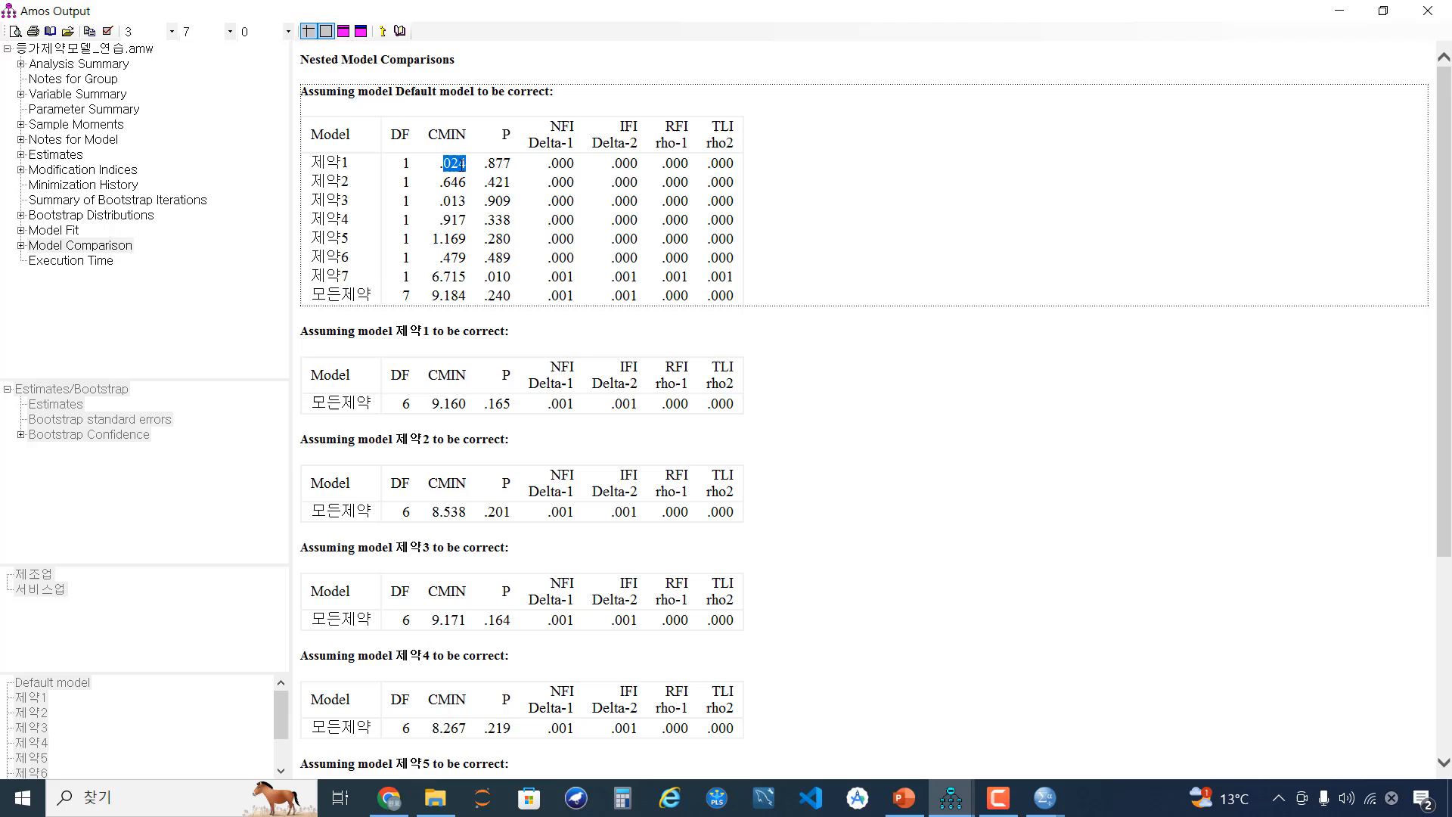
pyautogui.click(505, 166)
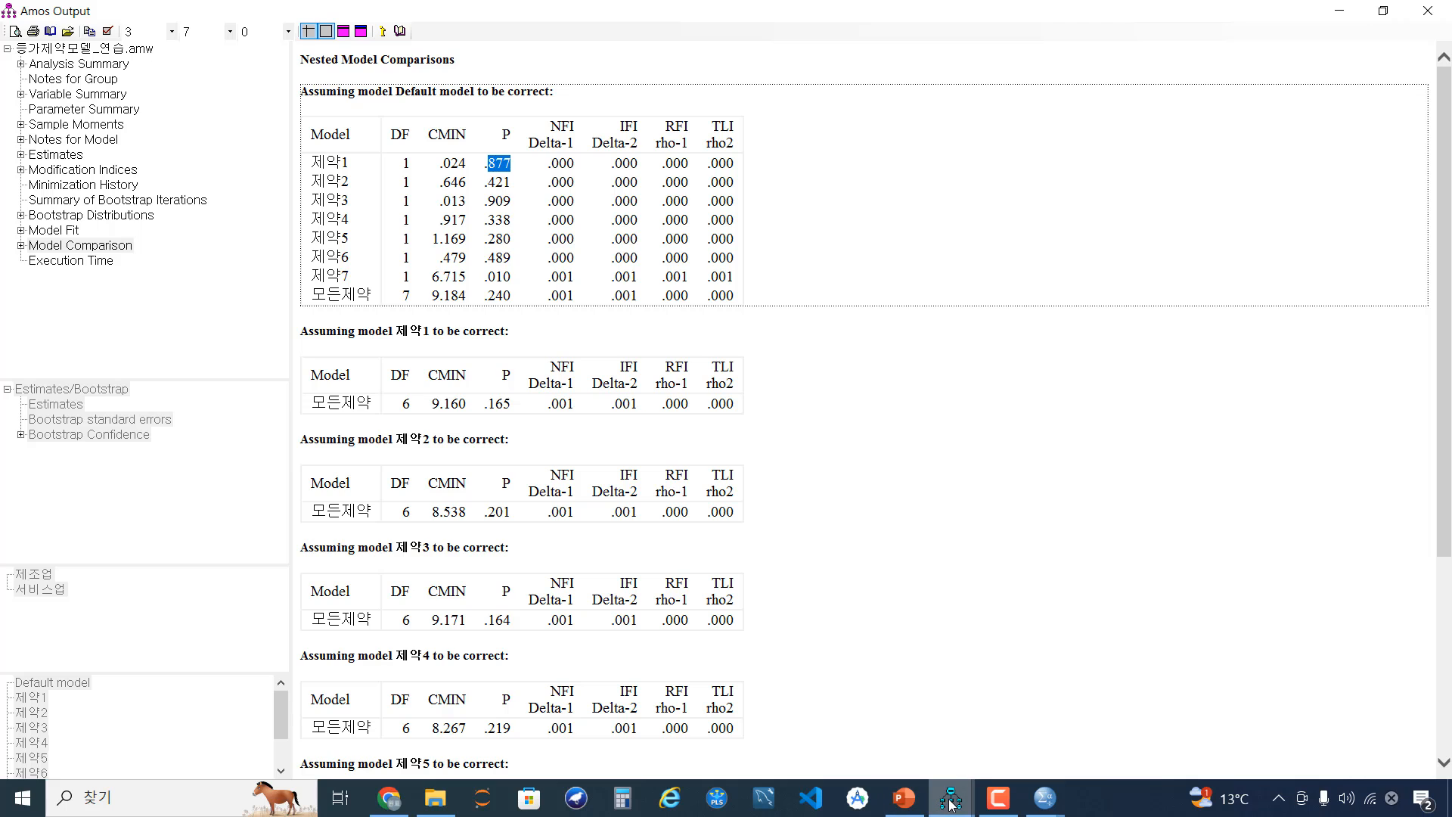
# Check the q1 path from 커뮤니케이션 to 이문화적응 in the path diagram and return to the output.
pyautogui.moveTo(950, 804)
pyautogui.click(853, 688)
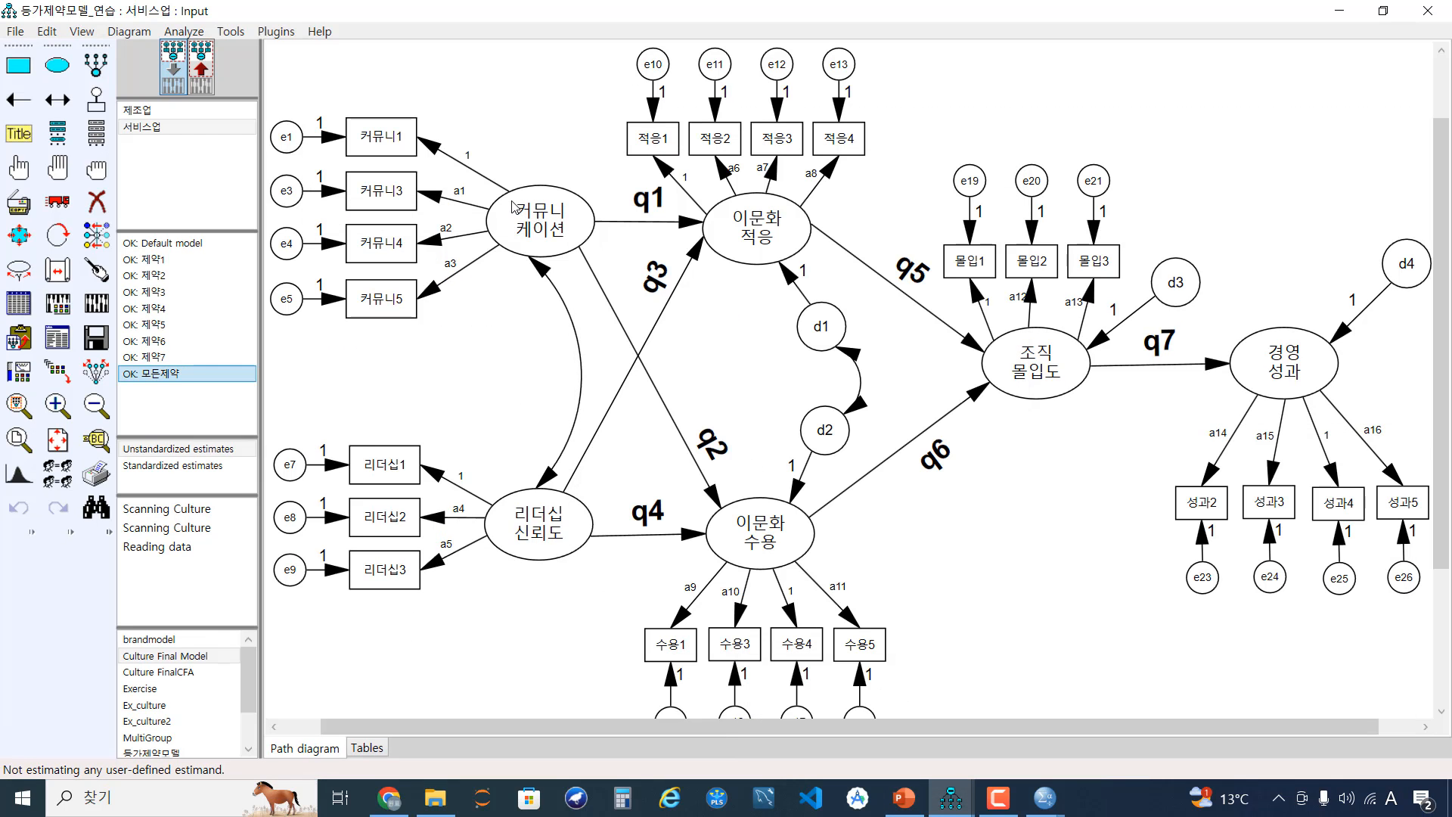
pyautogui.click(695, 222)
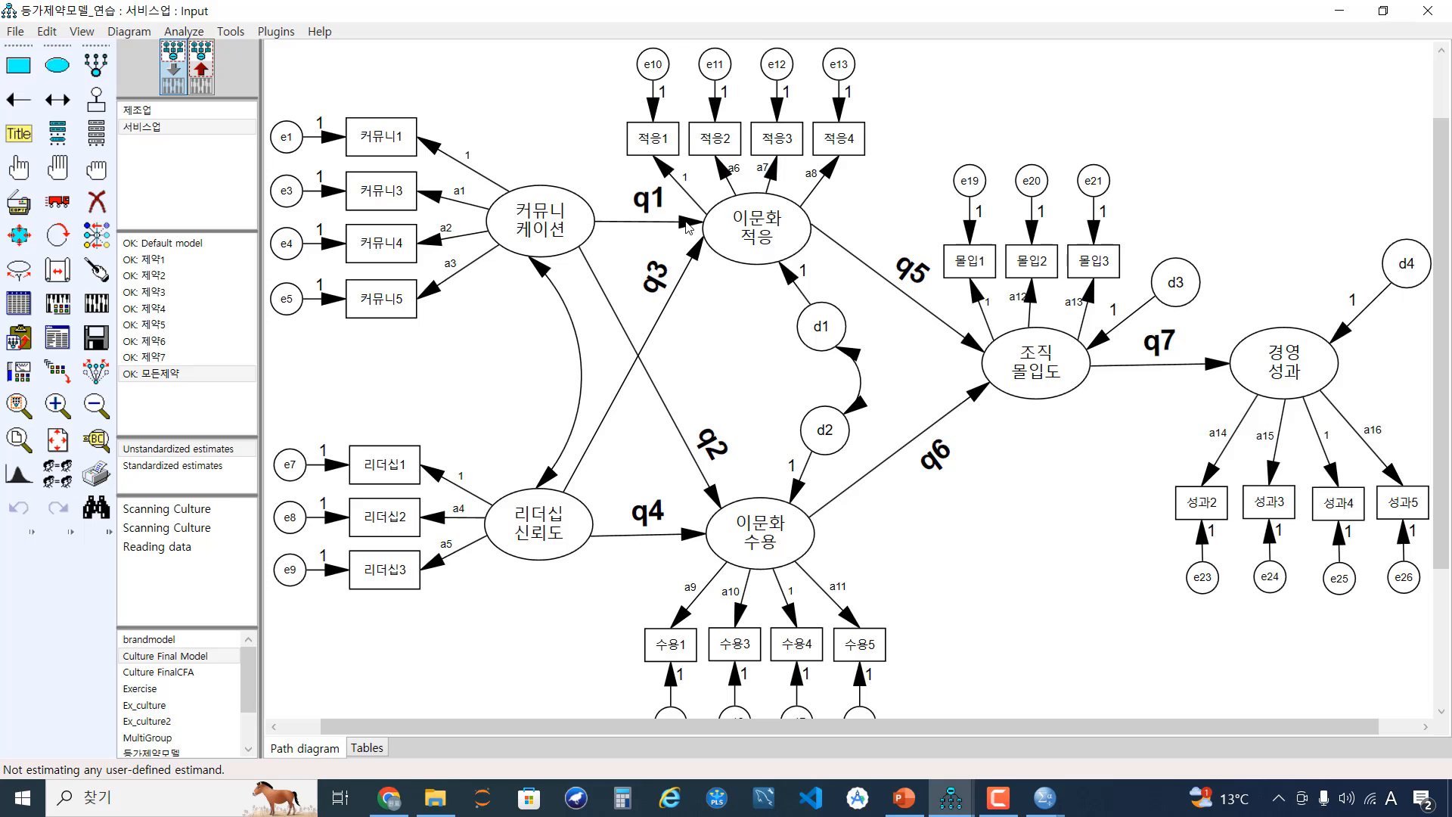
pyautogui.click(1342, 11)
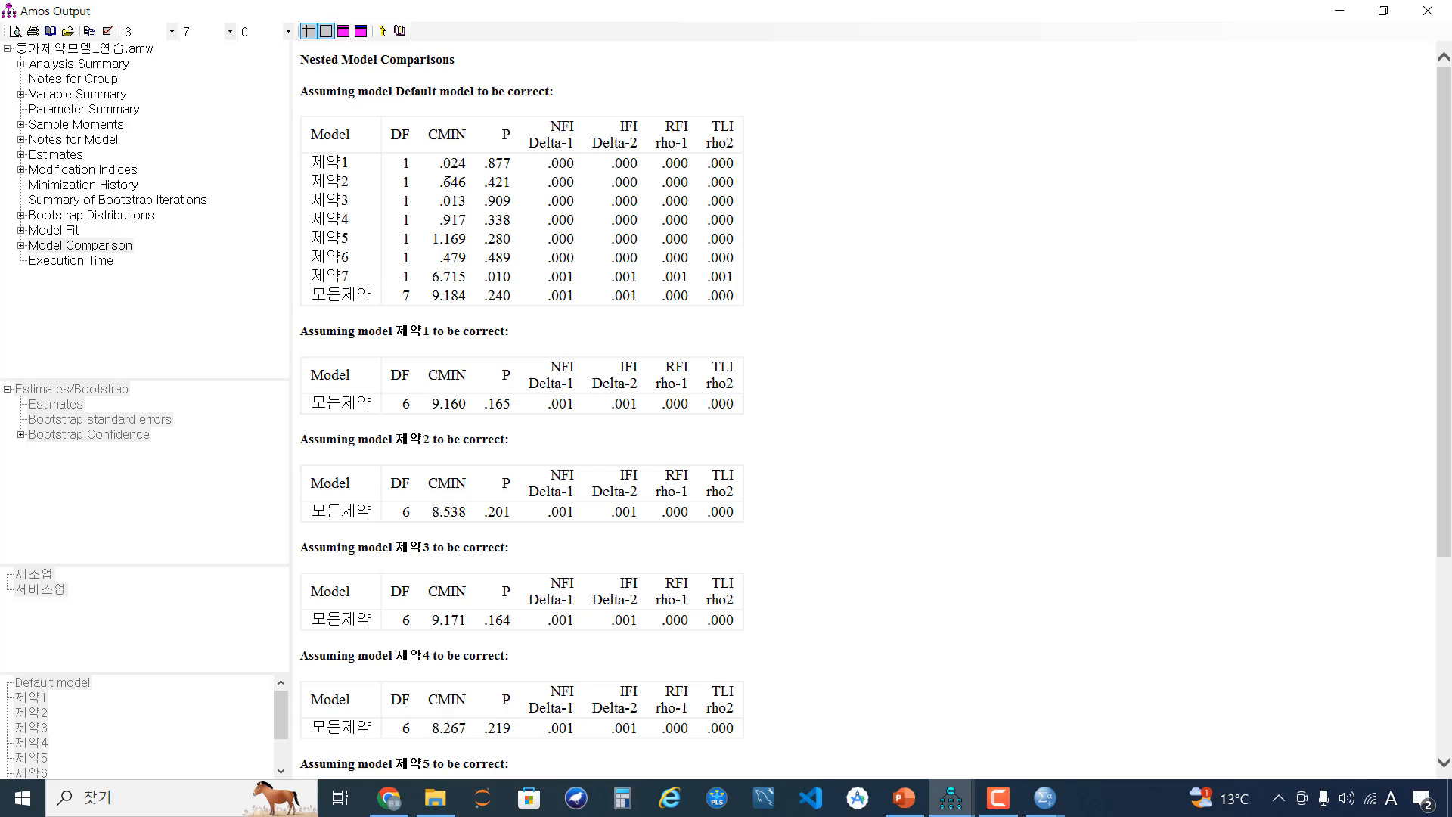
# Examine the CMIN and P values of the constrained models from 제약2 to 제약7 in the nested model comparisons.
pyautogui.moveTo(443, 182); pyautogui.dragTo(510, 204)
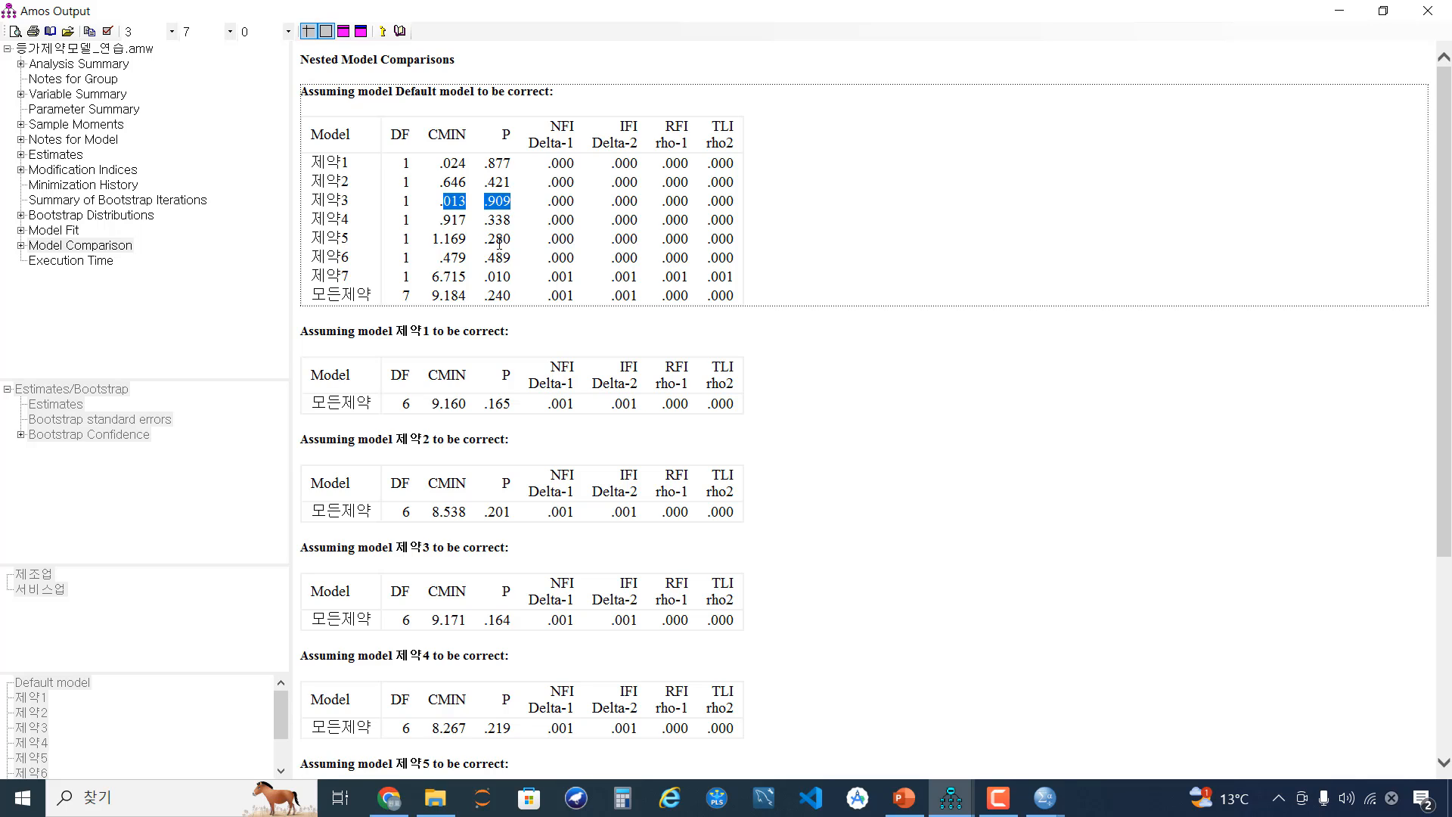
pyautogui.click(435, 285)
pyautogui.moveTo(434, 286); pyautogui.dragTo(509, 278)
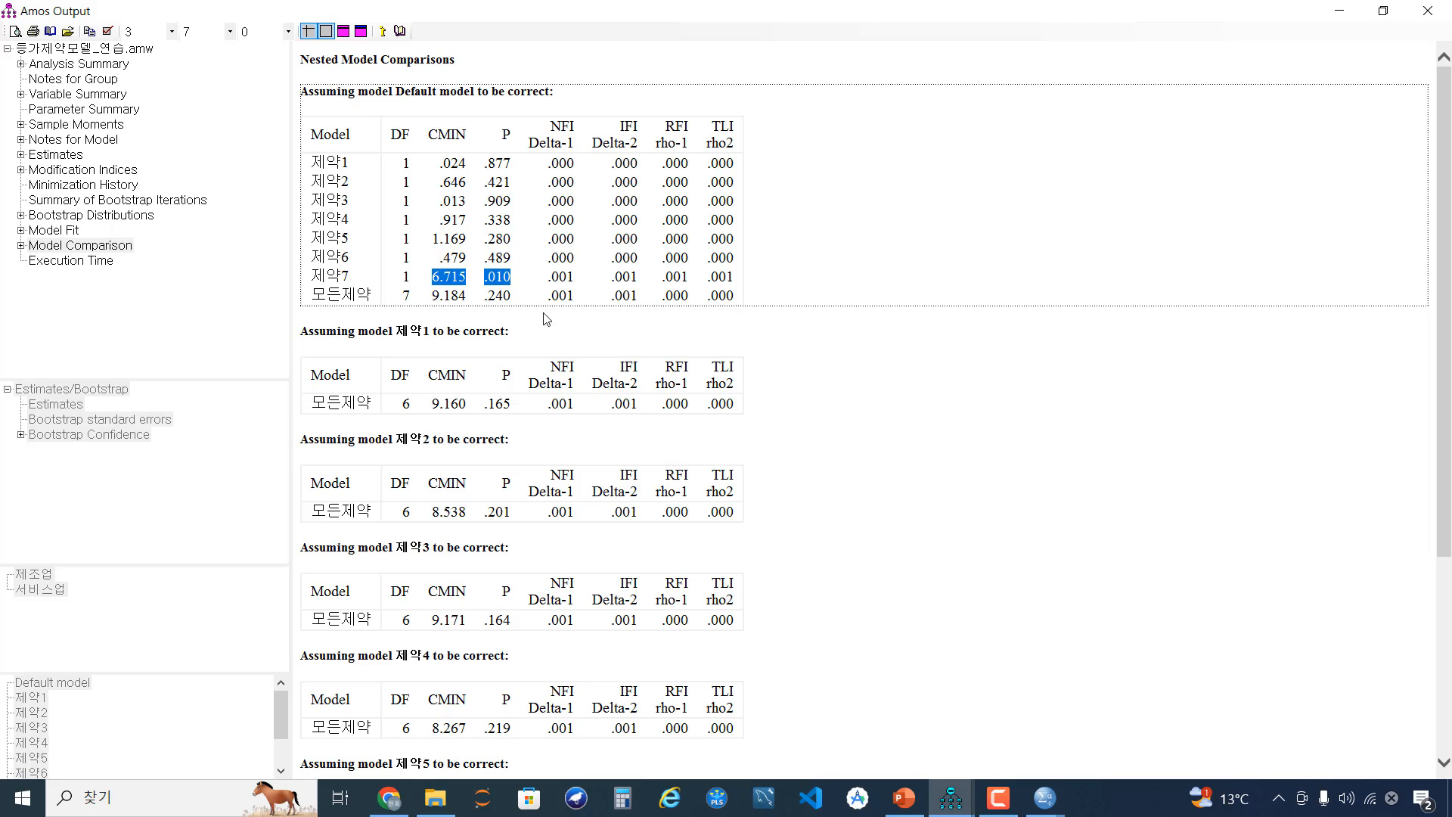
# Look at the path diagram again, and highlight the CMIN and P values of 제약7 in the output.
pyautogui.click(945, 800)
pyautogui.click(876, 750)
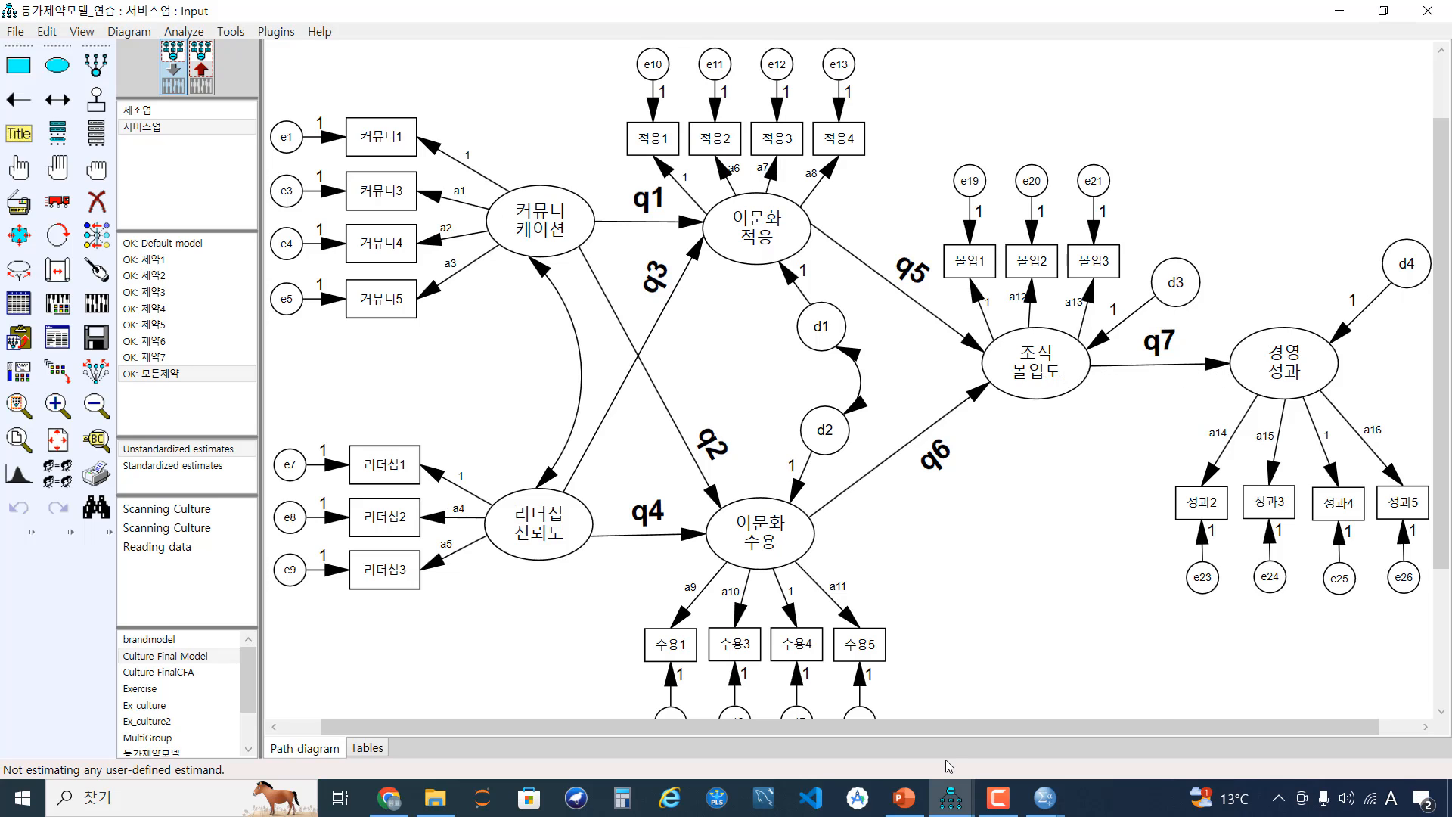
pyautogui.click(950, 797)
pyautogui.click(1059, 726)
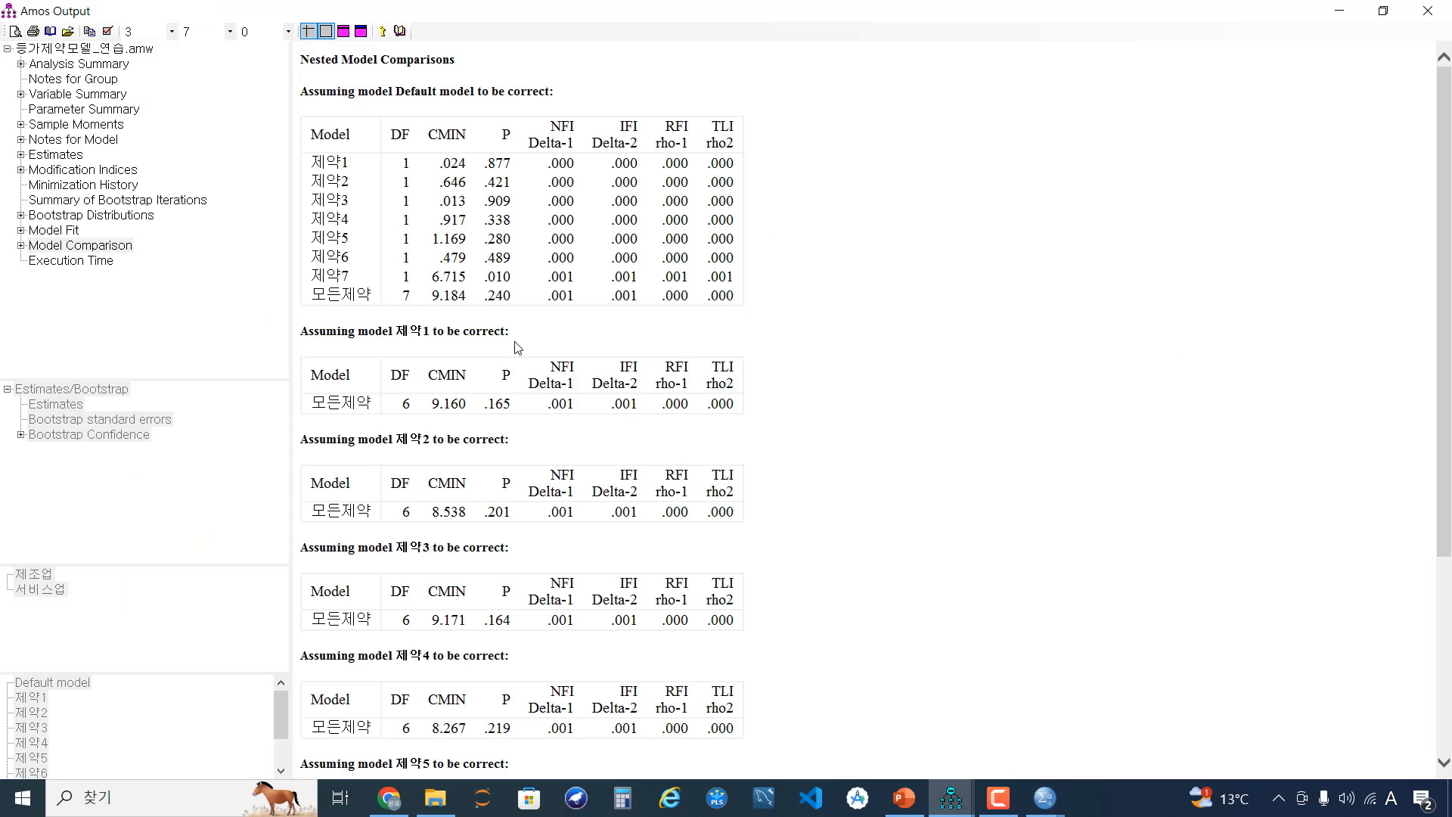
pyautogui.moveTo(484, 281); pyautogui.dragTo(467, 285)
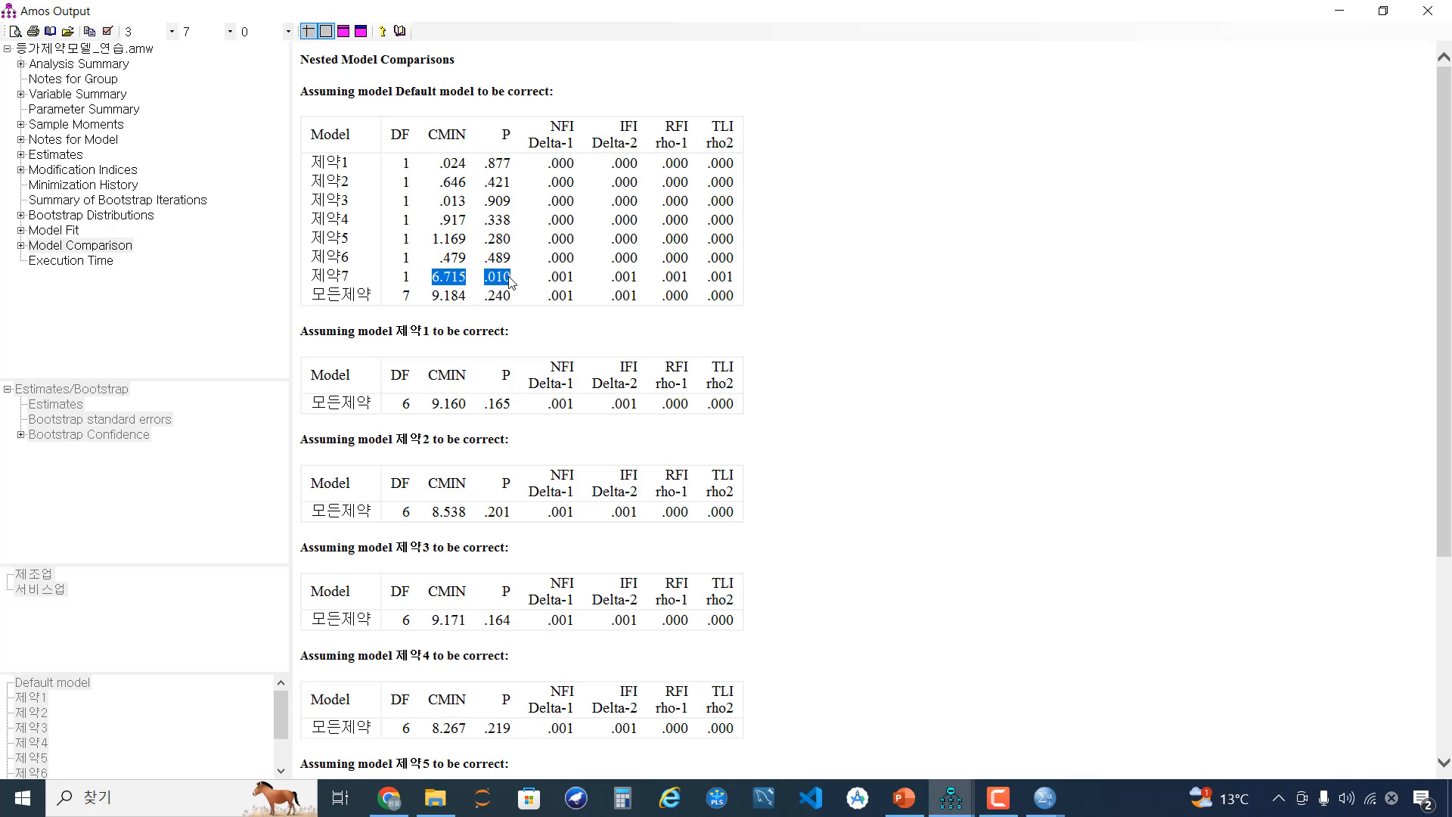
# View the model fit summary, check the q7 path from 조직몰입도 to 경영성과 in the diagram, and return to the output.
pyautogui.click(72, 231)
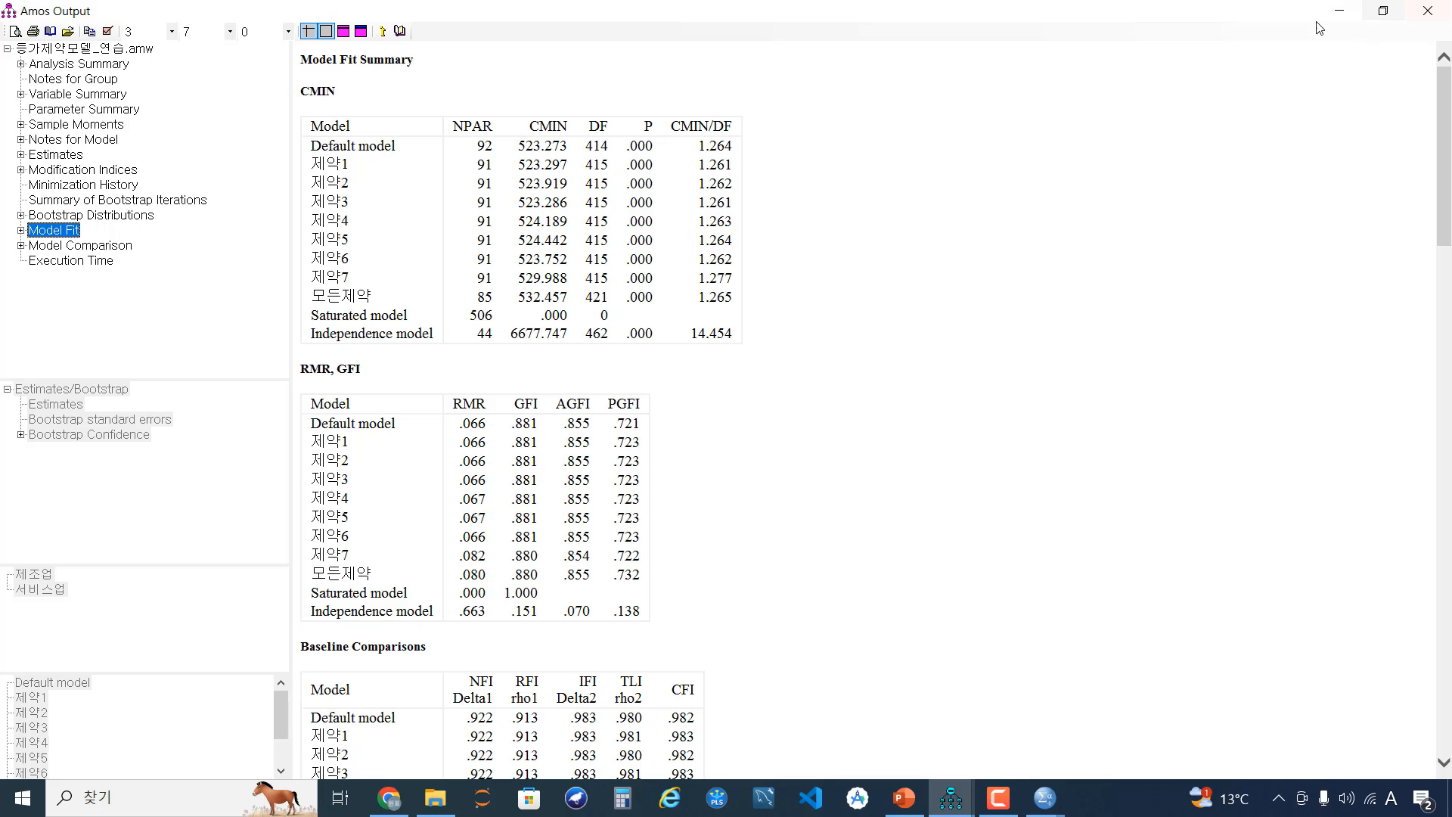
pyautogui.click(1340, 10)
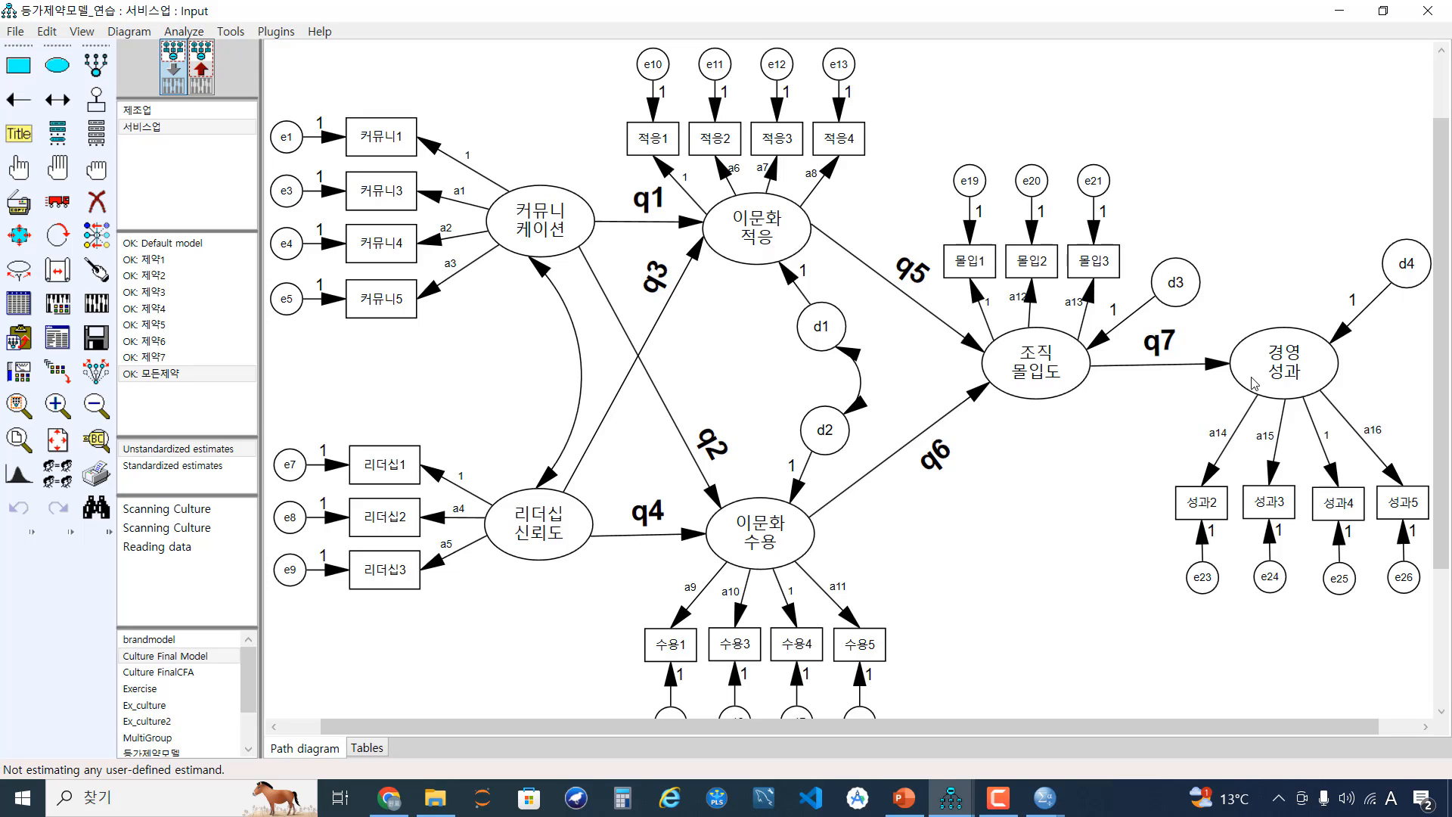
pyautogui.click(949, 800)
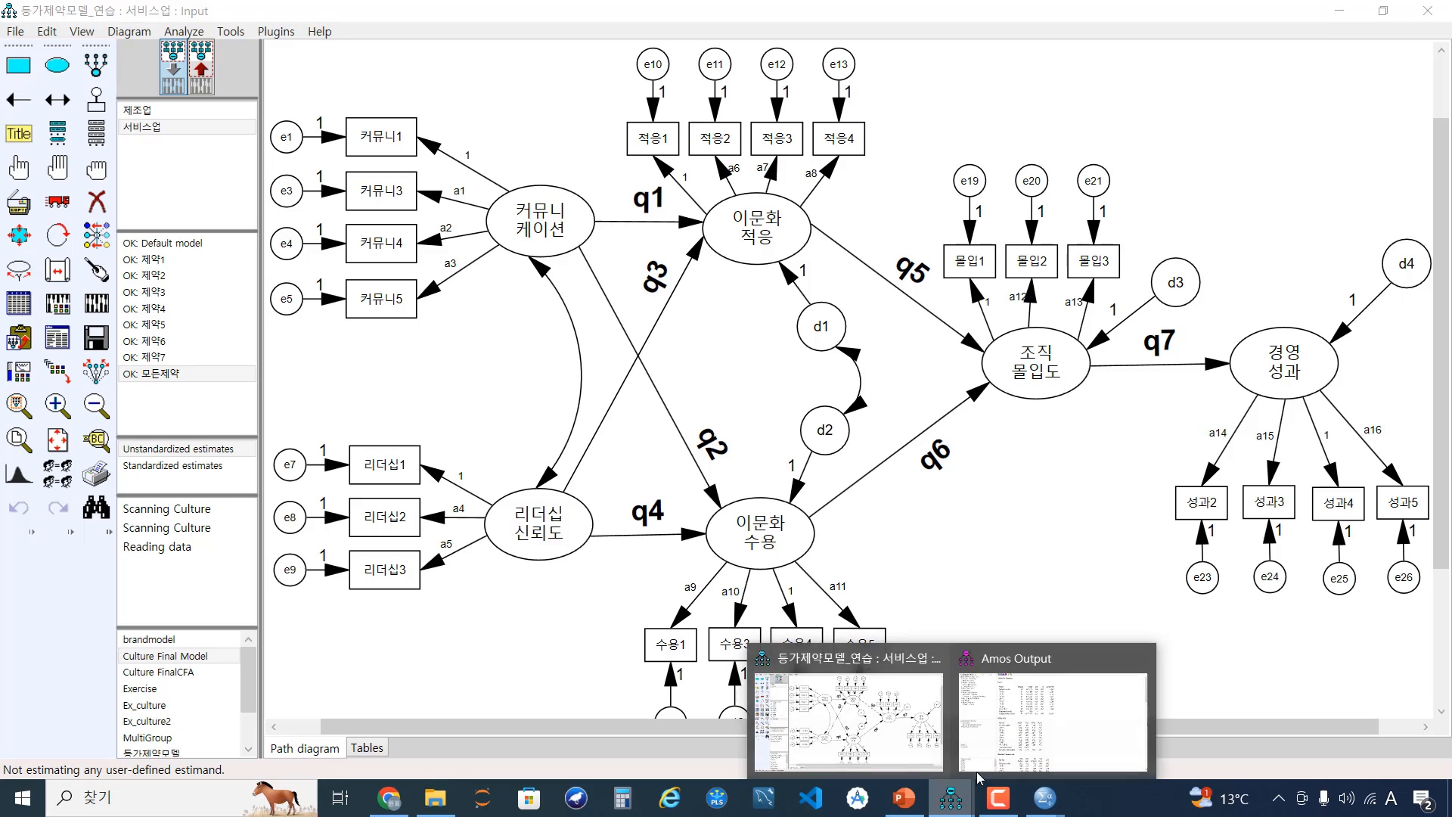
pyautogui.click(980, 773)
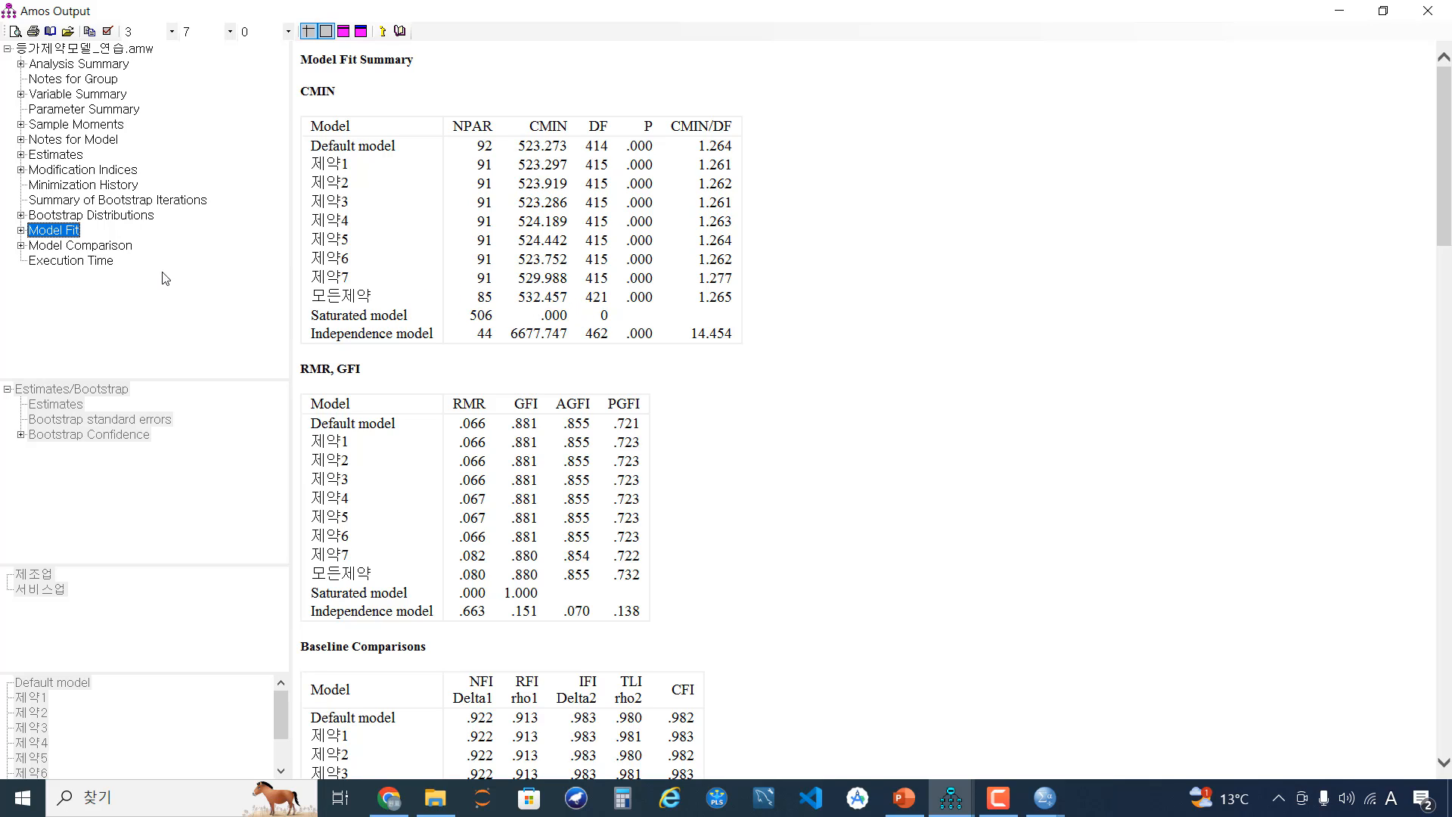
# Examine the CMIN and P values of 모든제약 and the 제약7 row in the nested model comparisons.
pyautogui.click(134, 252)
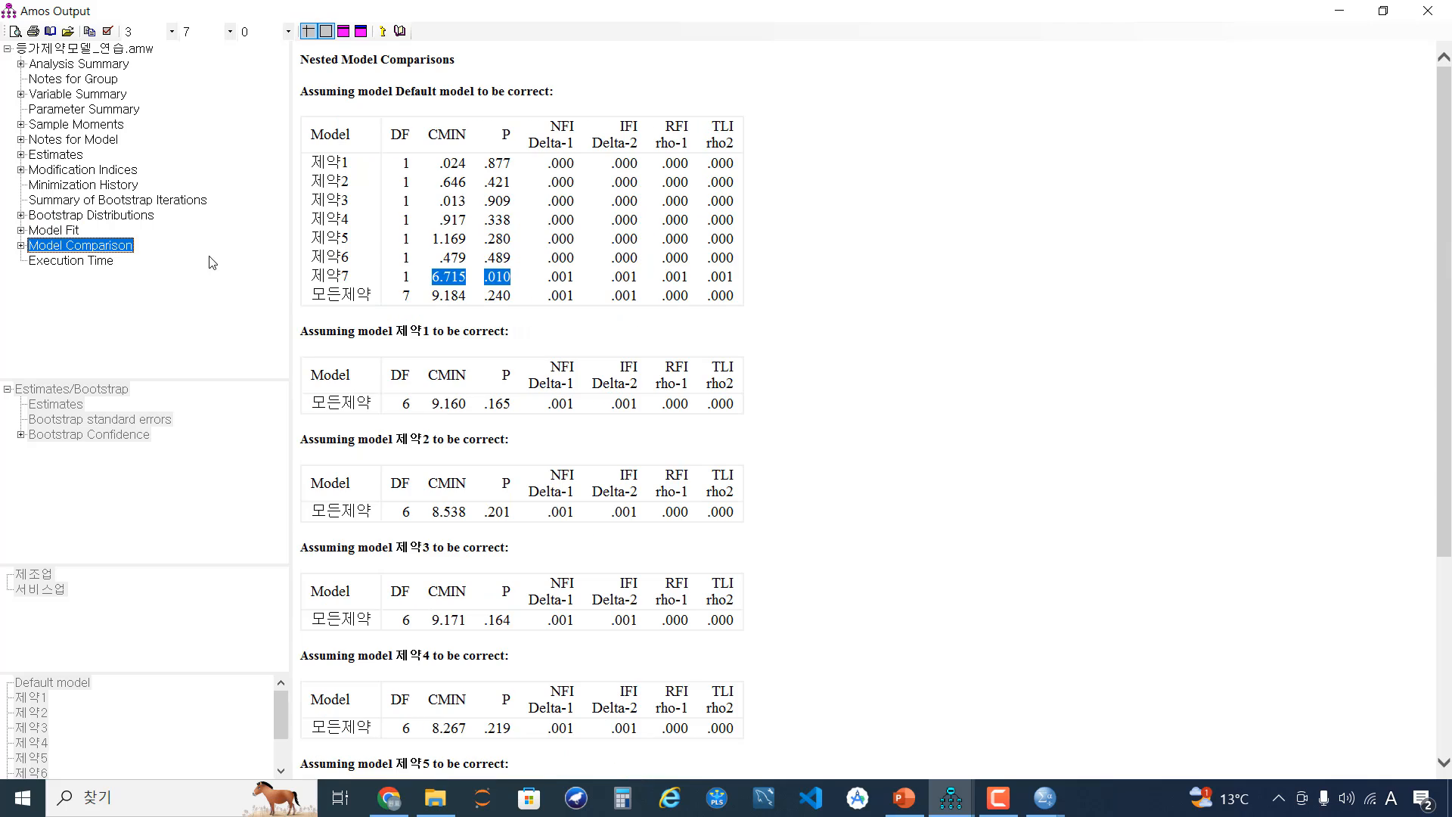
pyautogui.doubleClick(450, 296)
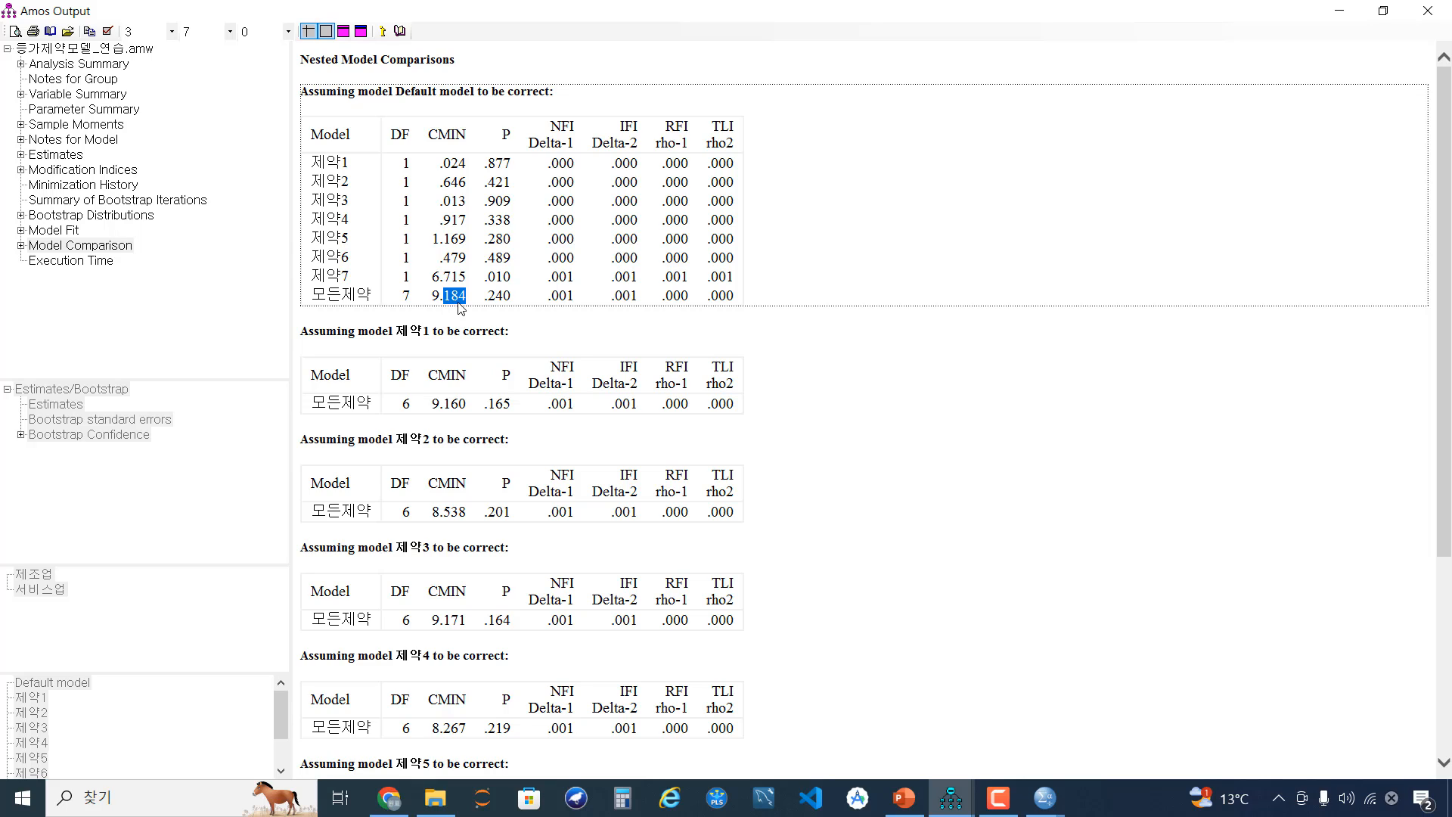
pyautogui.moveTo(488, 295); pyautogui.dragTo(511, 296)
pyautogui.moveTo(316, 276); pyautogui.dragTo(513, 279)
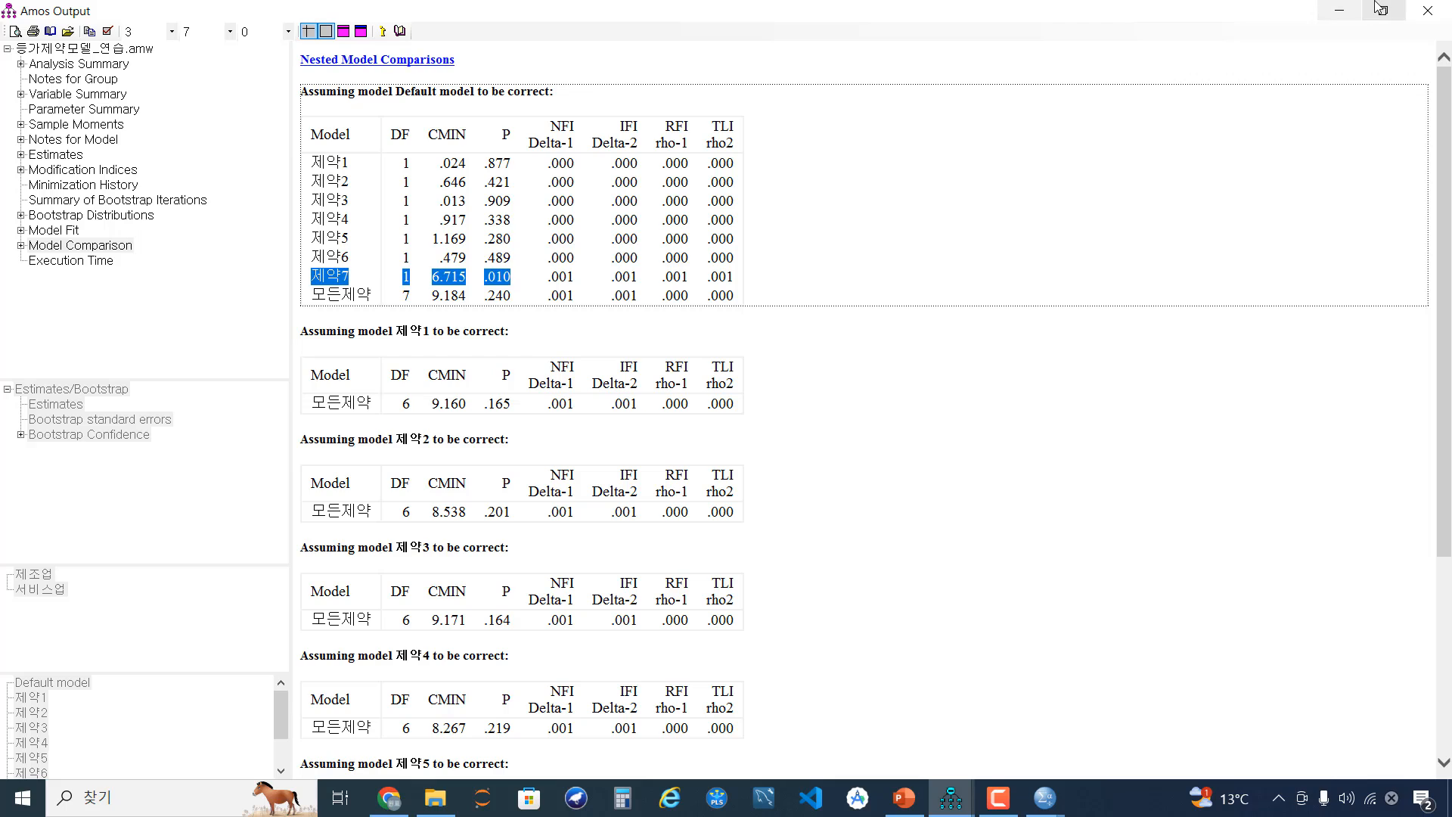
# Select Default model in the path diagram window's model list and return to the Amos Output window.
pyautogui.click(1425, 13)
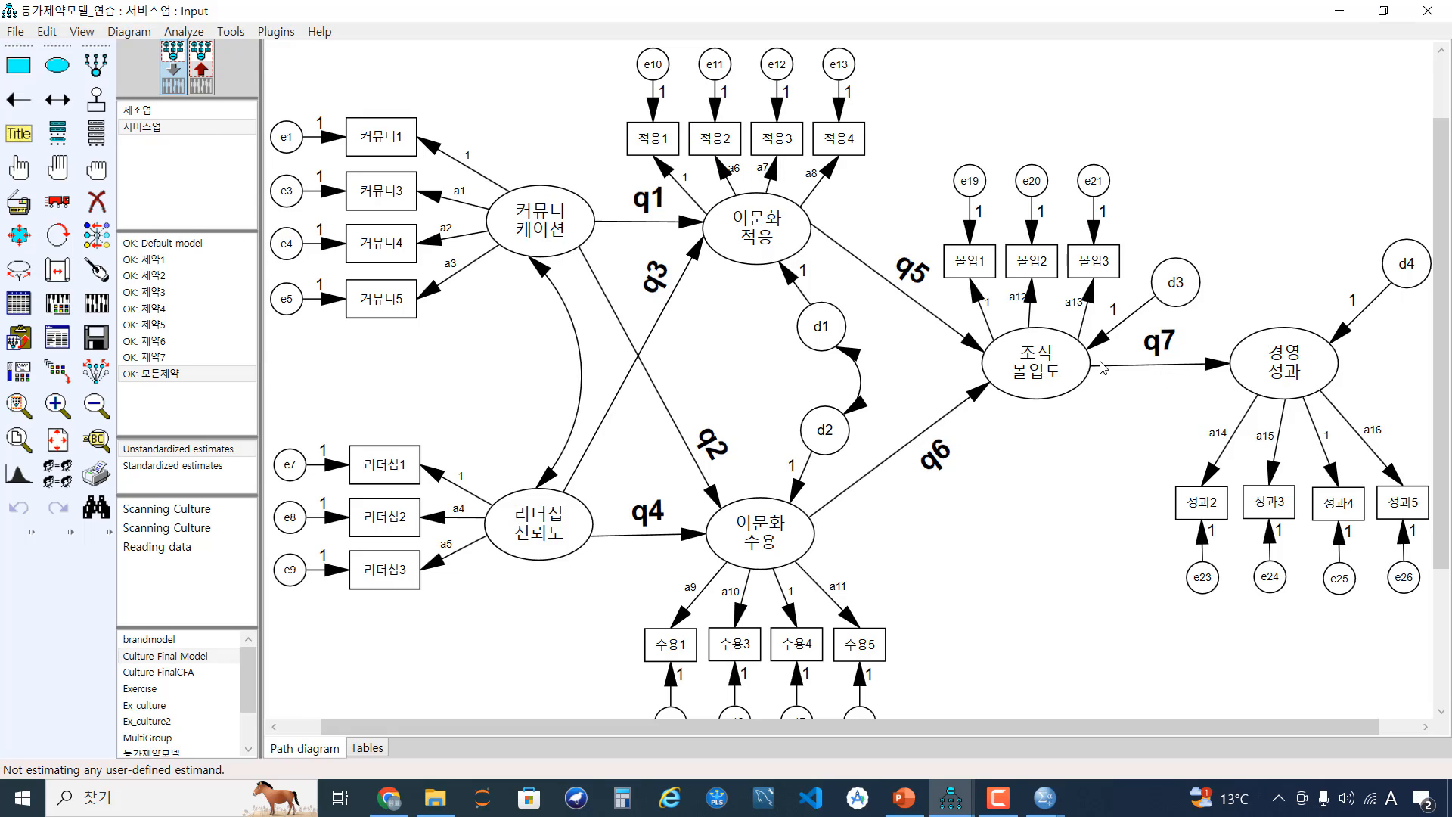
pyautogui.click(188, 244)
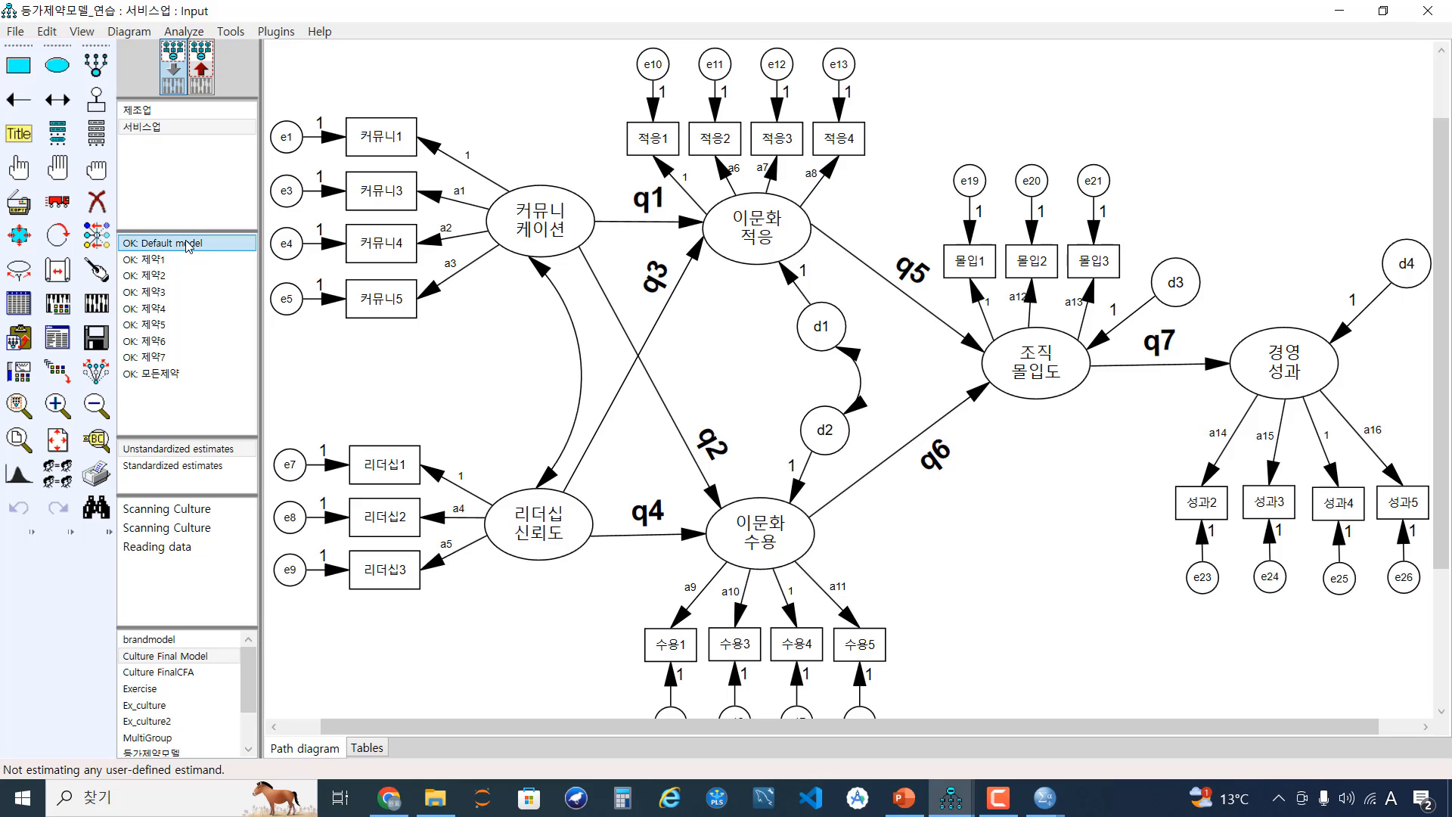
pyautogui.click(958, 804)
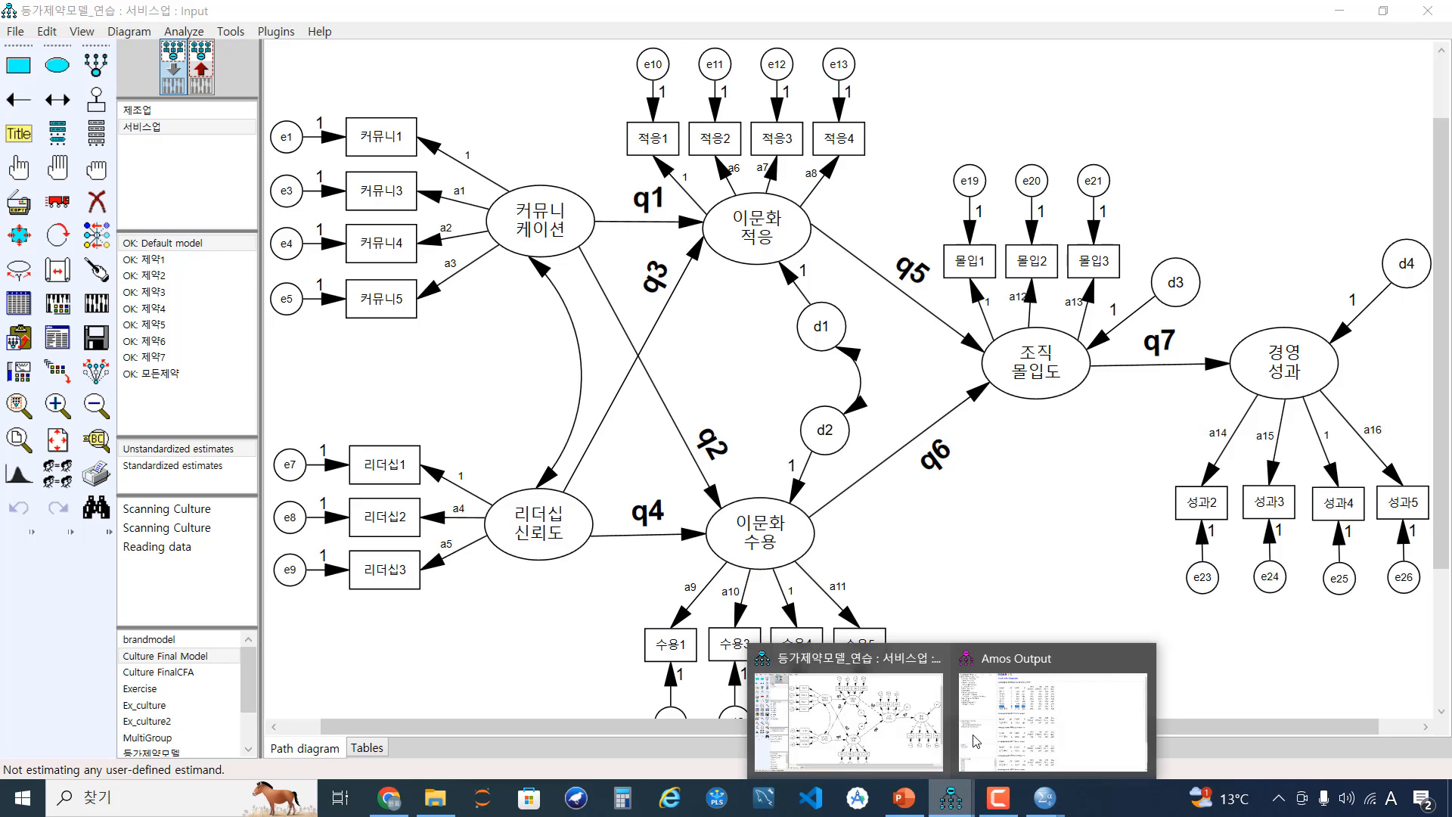
pyautogui.click(1015, 680)
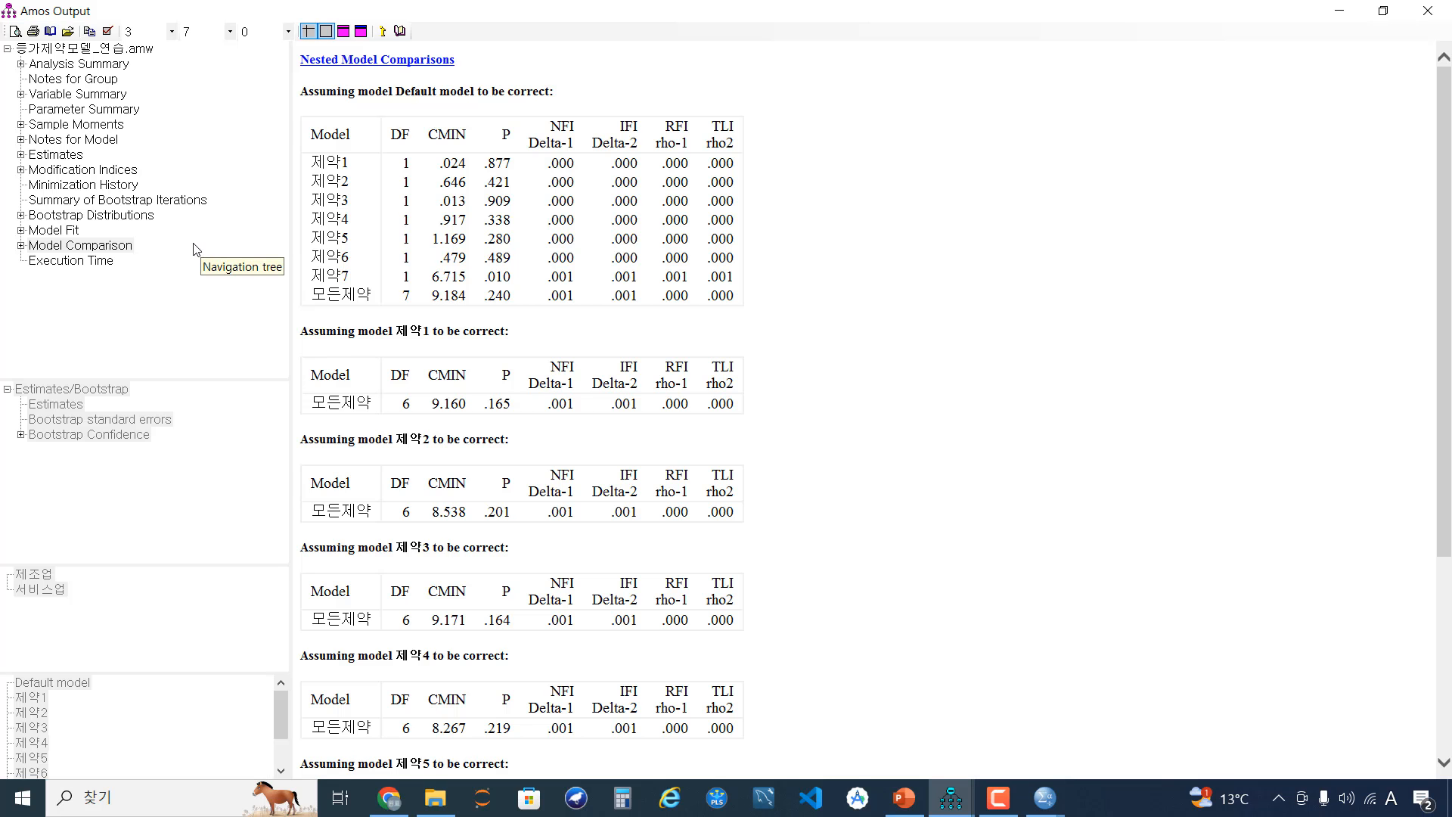
# Look through the 제조업 estimates of the Default model, and expand them to the Scalars section.
pyautogui.click(56, 155)
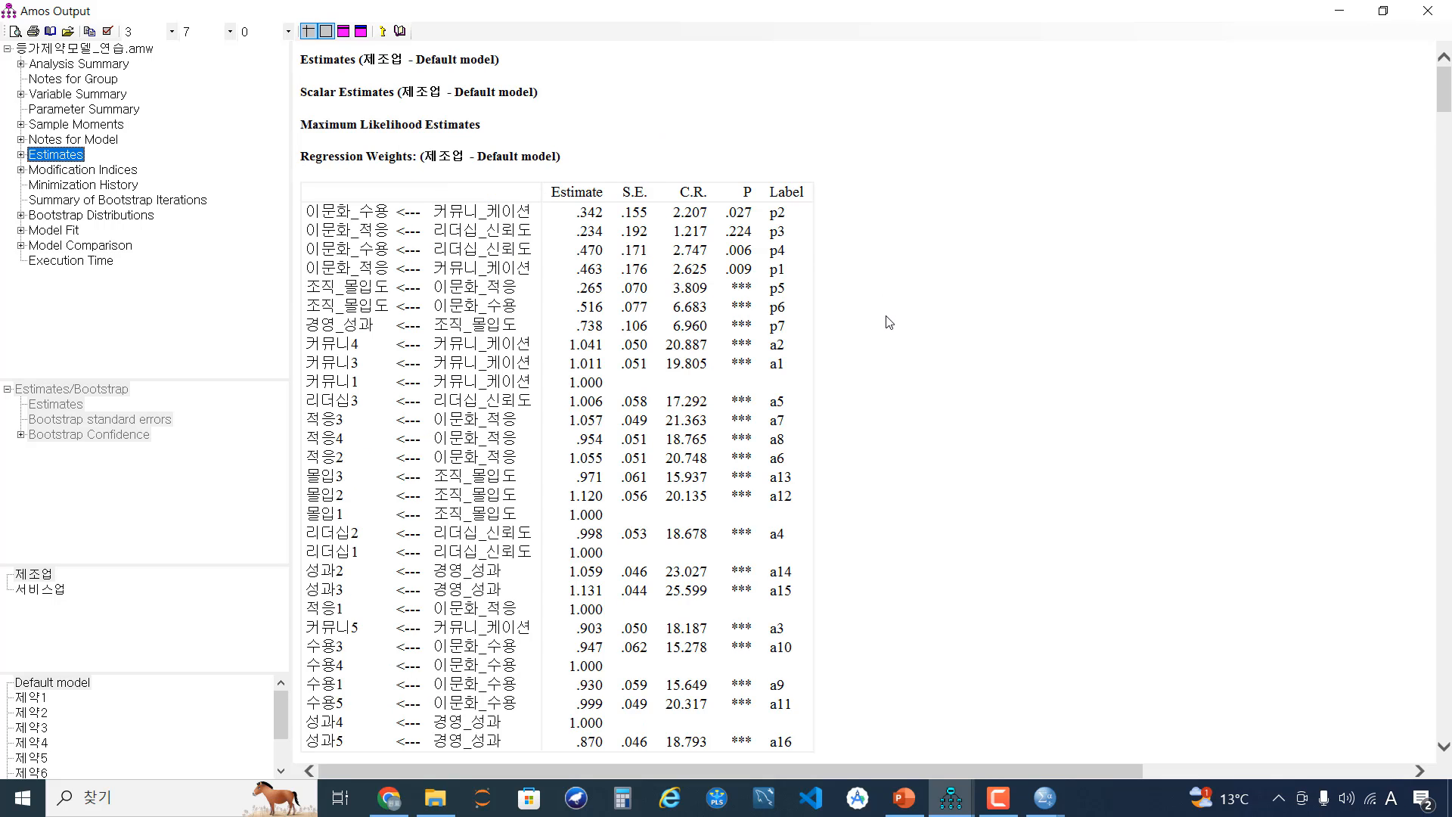
pyautogui.scroll(-10, 888, 323)
pyautogui.scroll(5, 889, 323)
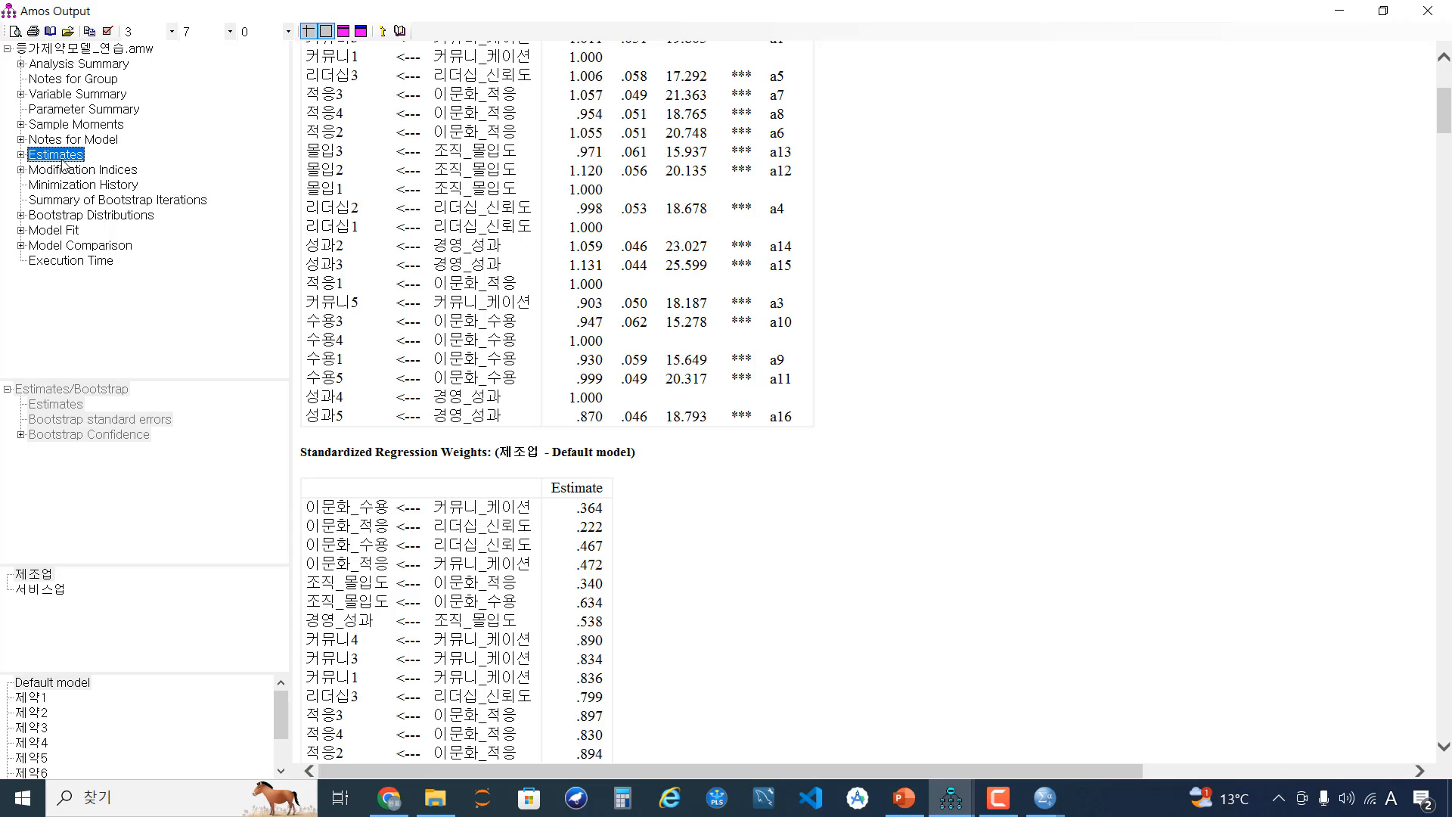
pyautogui.click(20, 155)
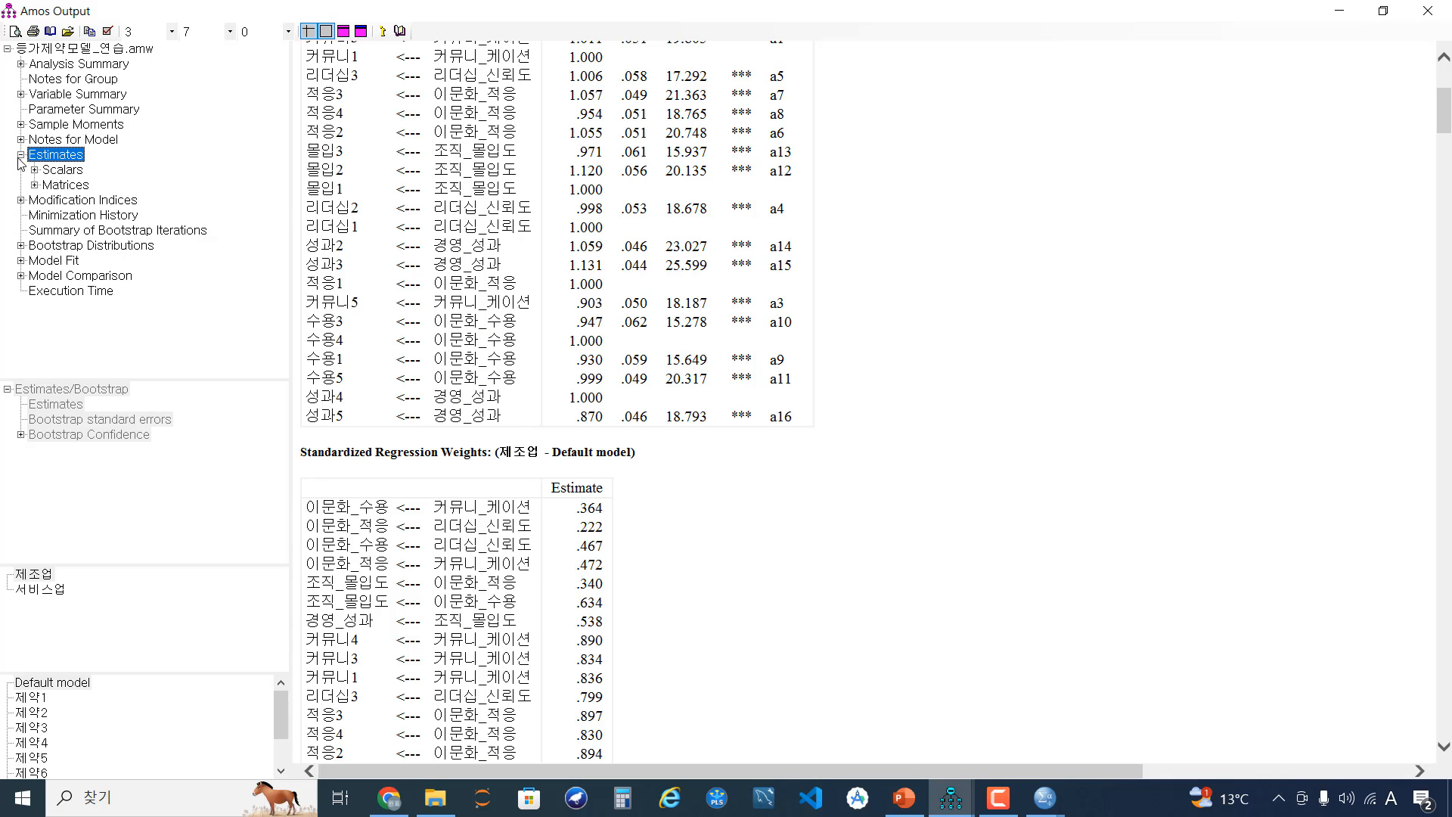
pyautogui.click(34, 176)
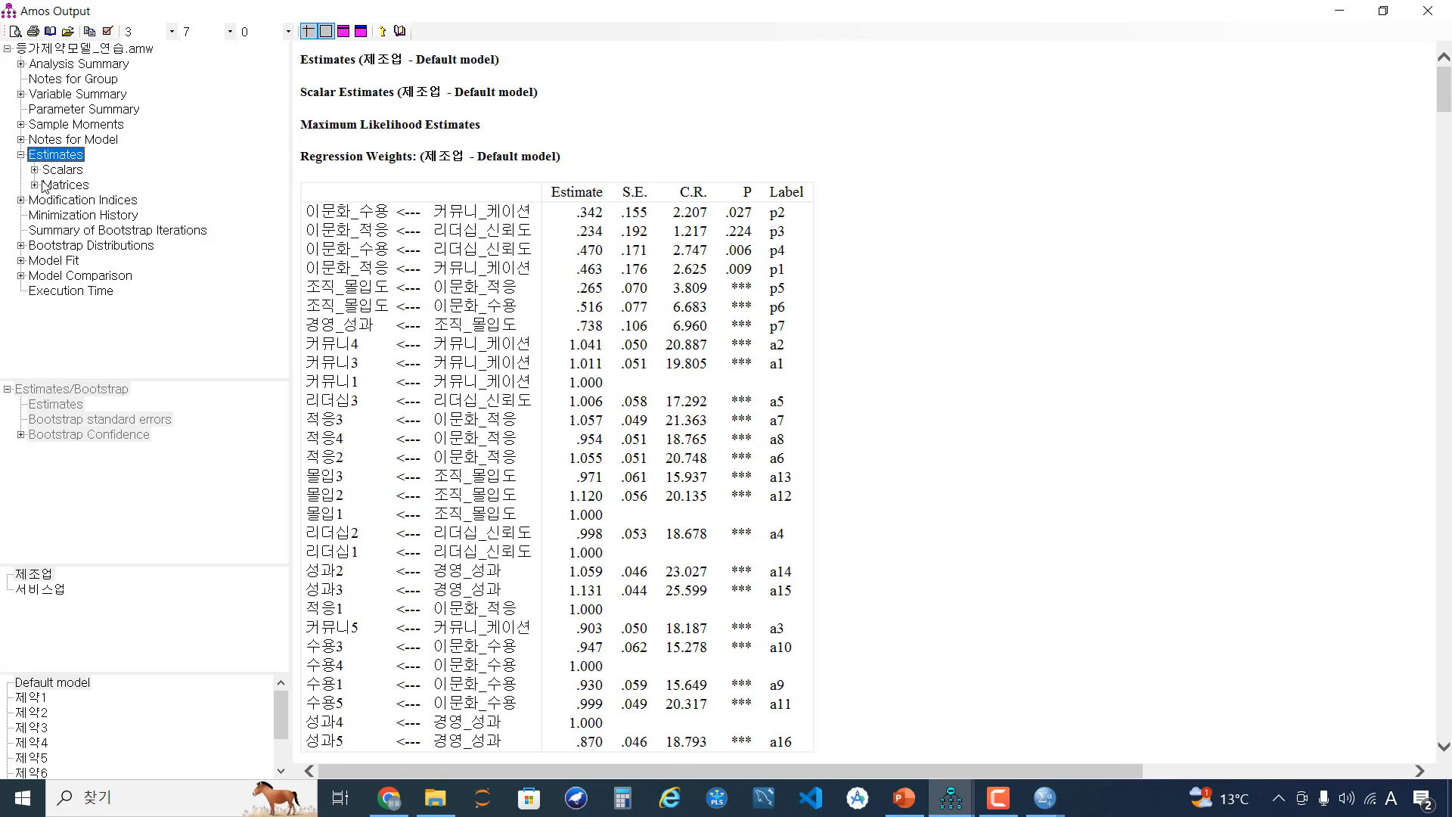
pyautogui.click(35, 171)
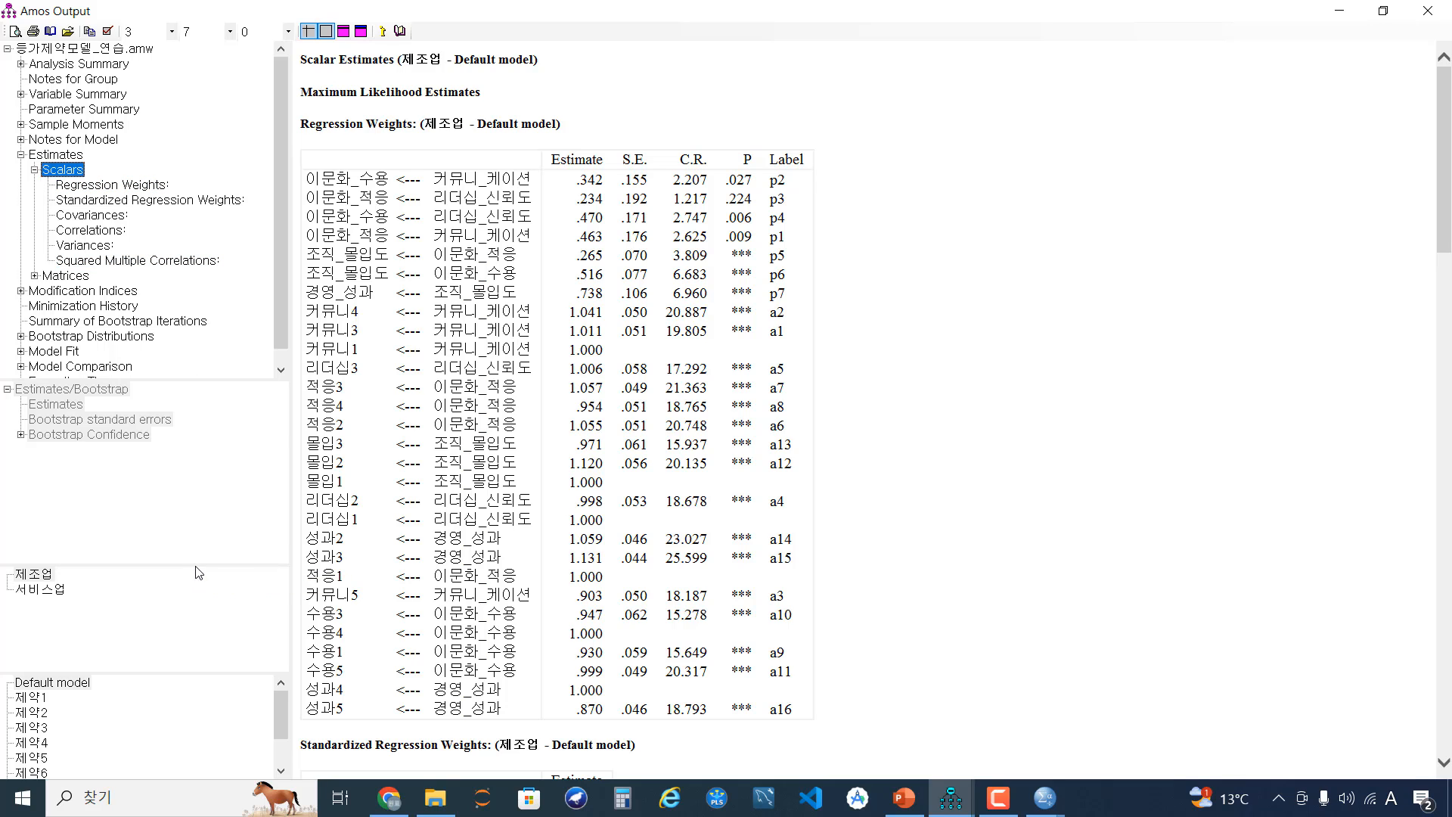
# Resize the group and model lists so all models show, and view the scalar estimates of 서비스업 for the Default model.
pyautogui.moveTo(197, 565); pyautogui.dragTo(200, 473)
pyautogui.click(189, 626)
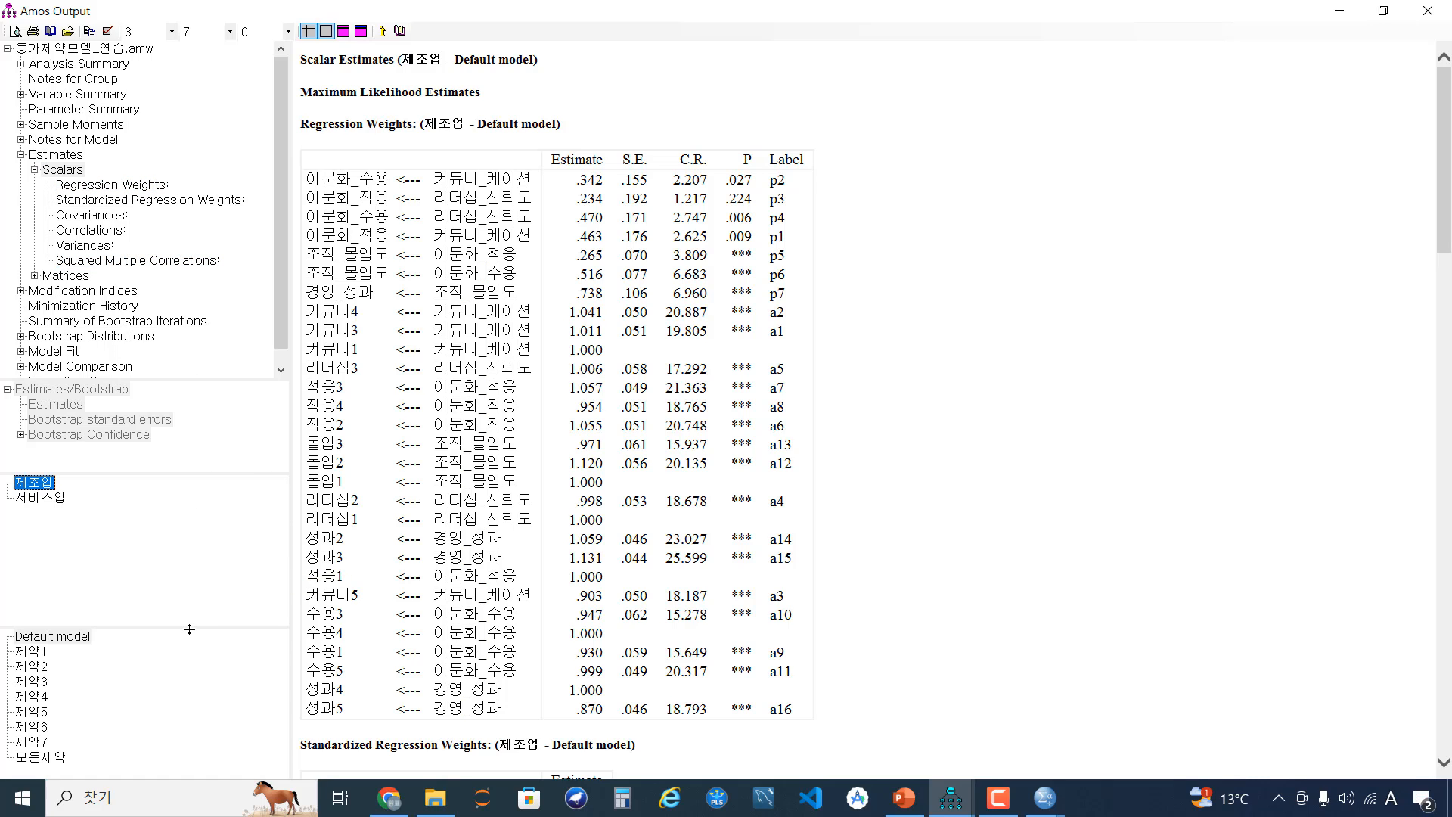
pyautogui.moveTo(191, 628); pyautogui.dragTo(178, 520)
pyautogui.click(45, 500)
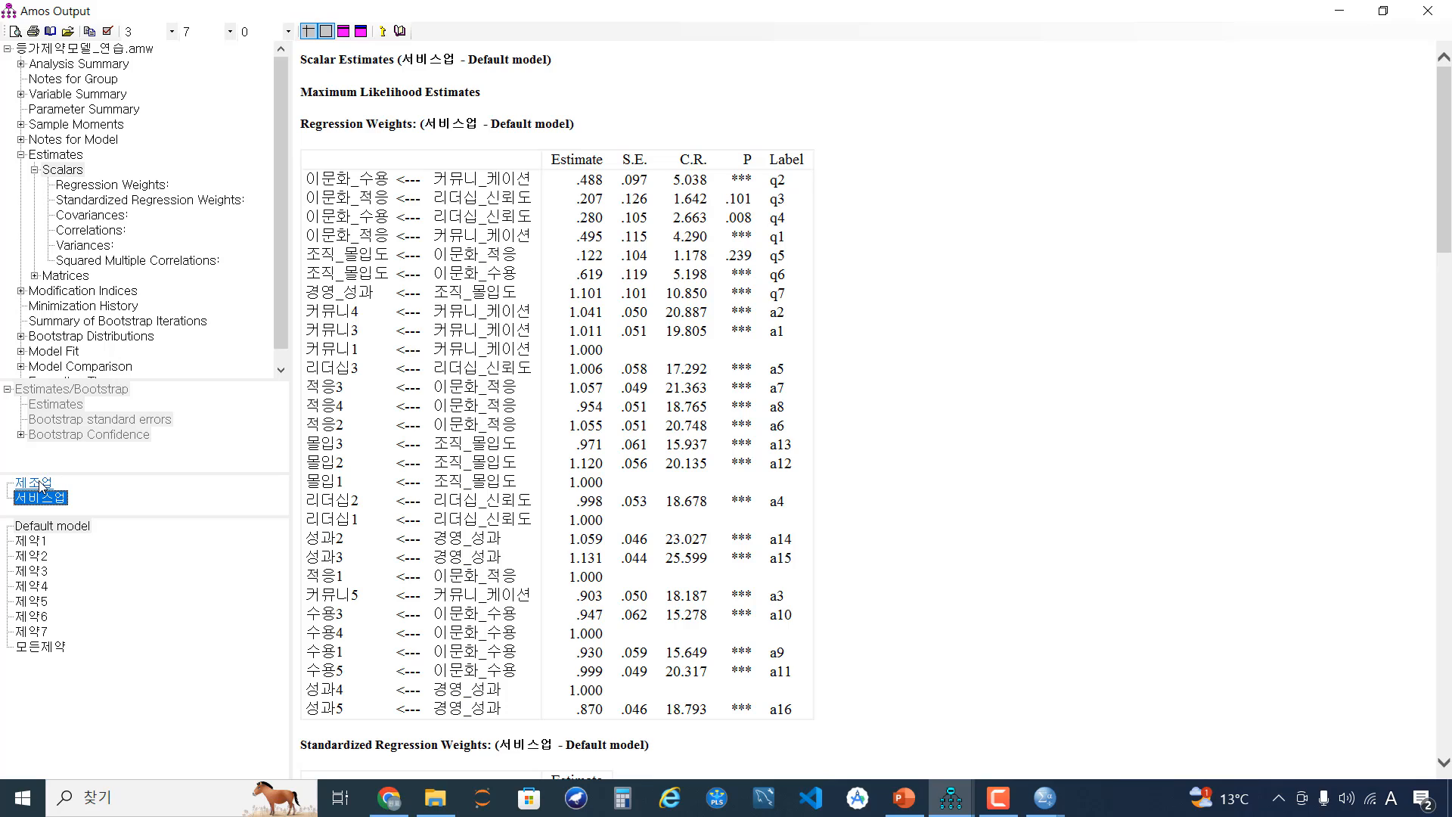
pyautogui.click(40, 485)
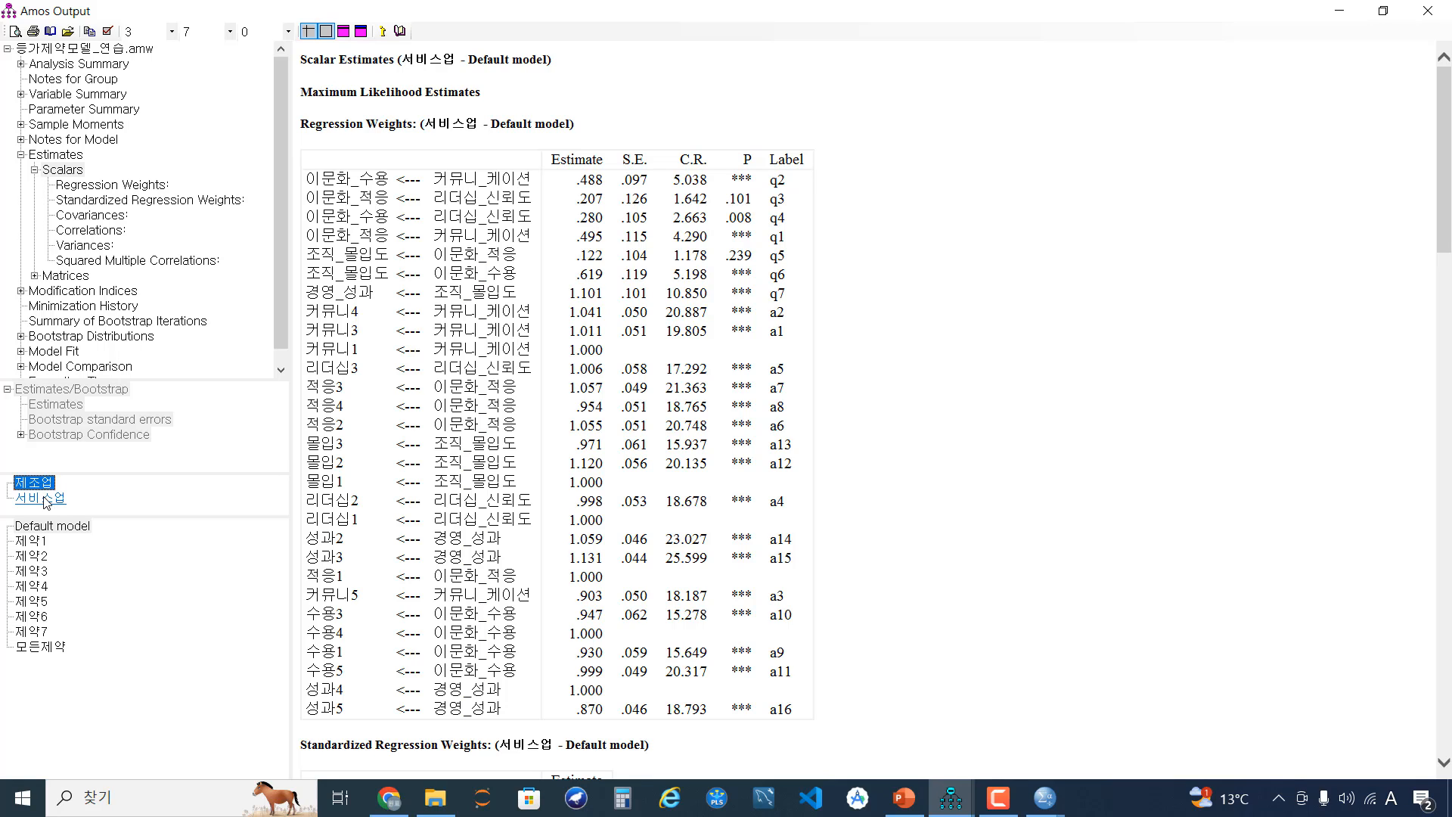
pyautogui.click(46, 503)
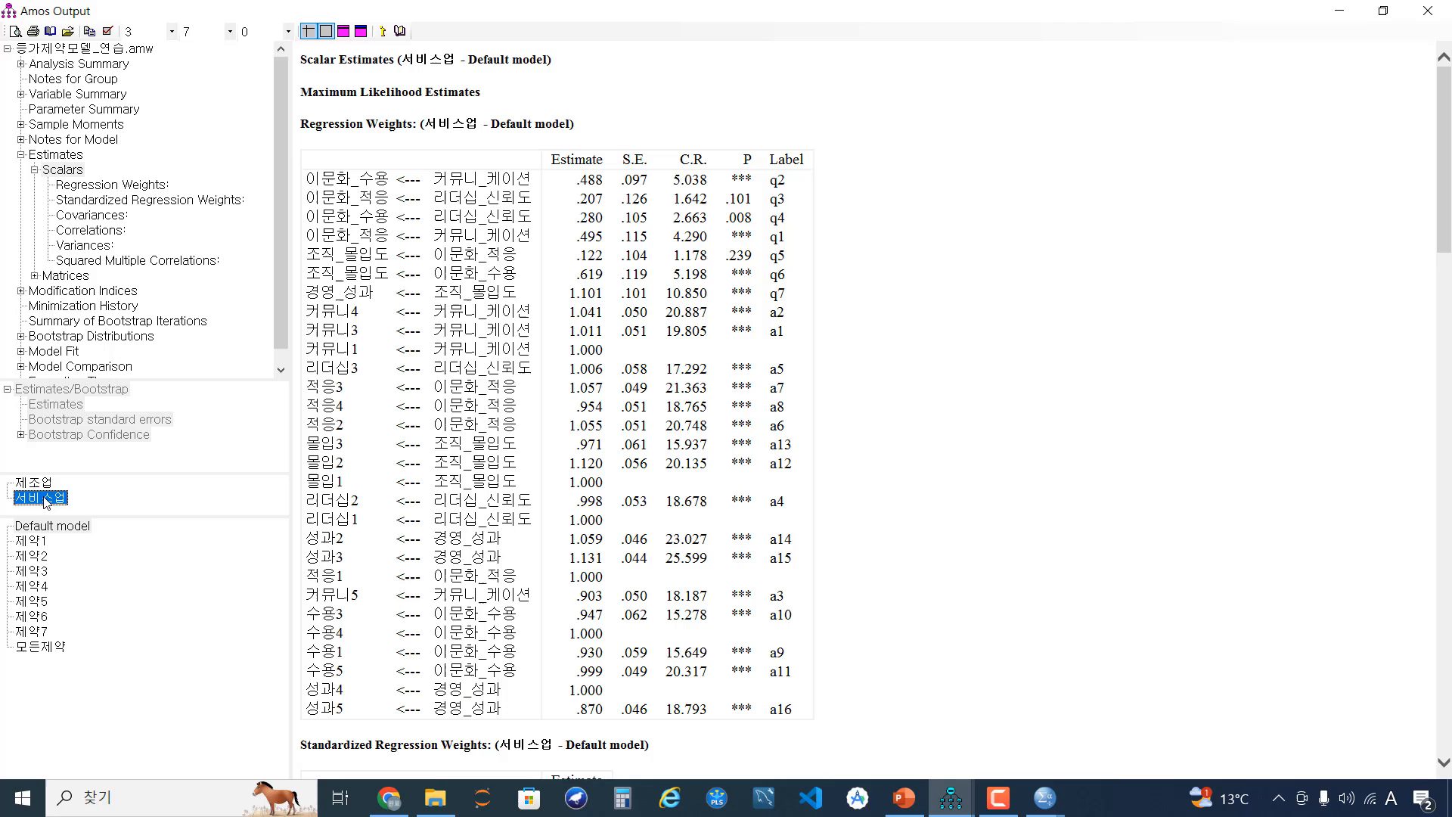
pyautogui.click(69, 534)
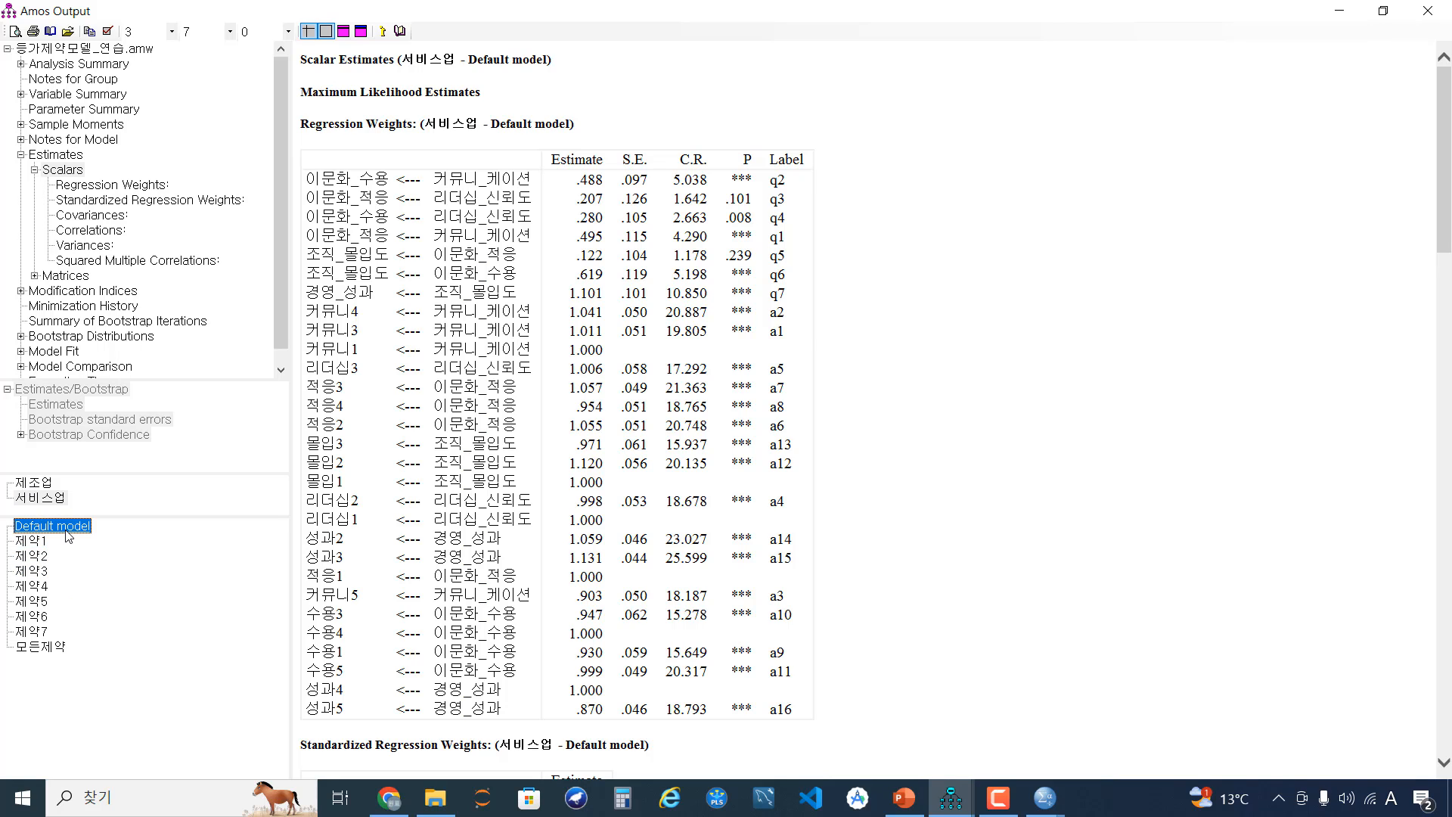
# Display the 제조업 scalar estimates and copy the regression weight rows labelled p1 to p7, including the column headings.
pyautogui.click(47, 489)
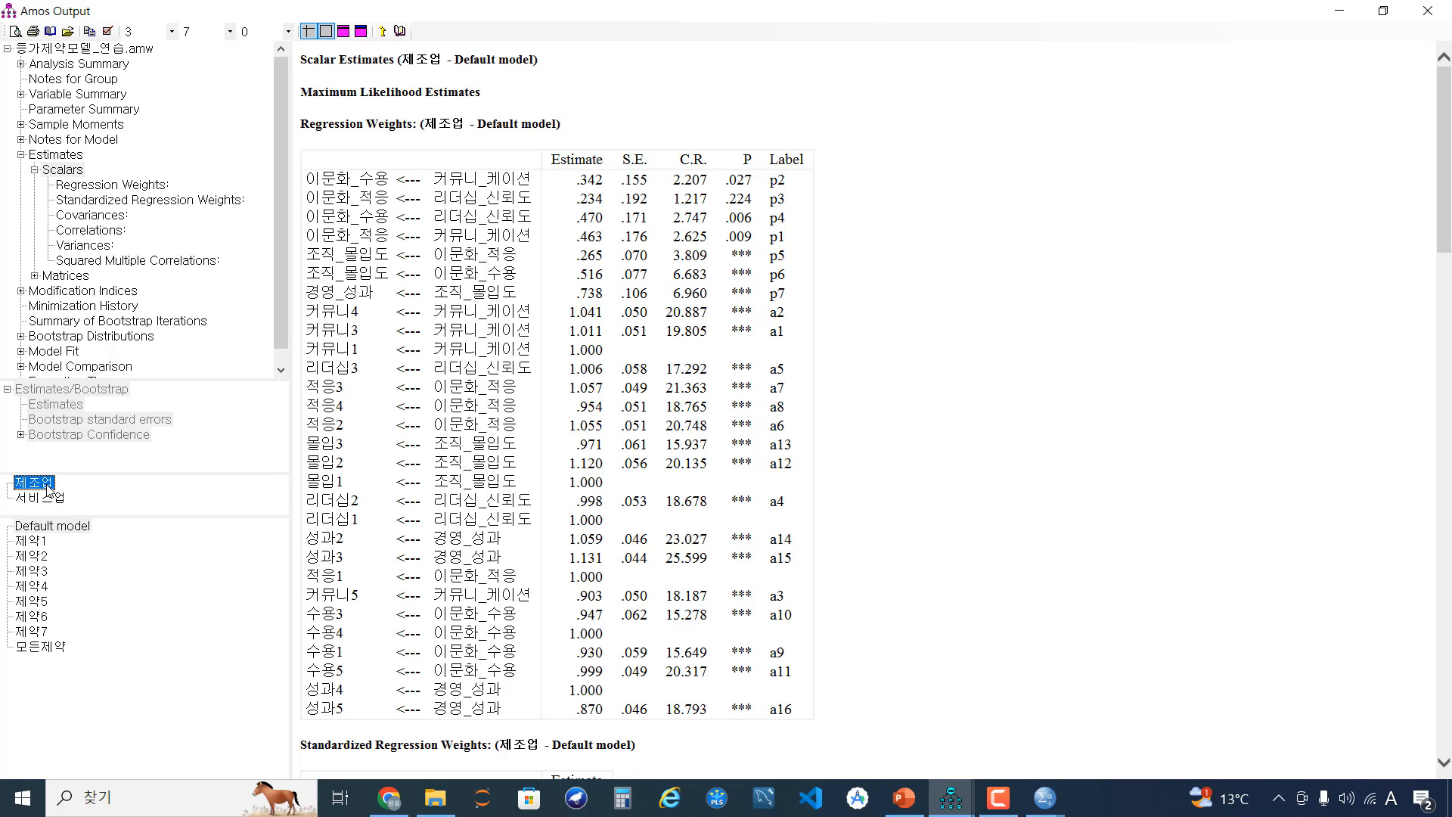
pyautogui.moveTo(327, 166); pyautogui.dragTo(789, 295)
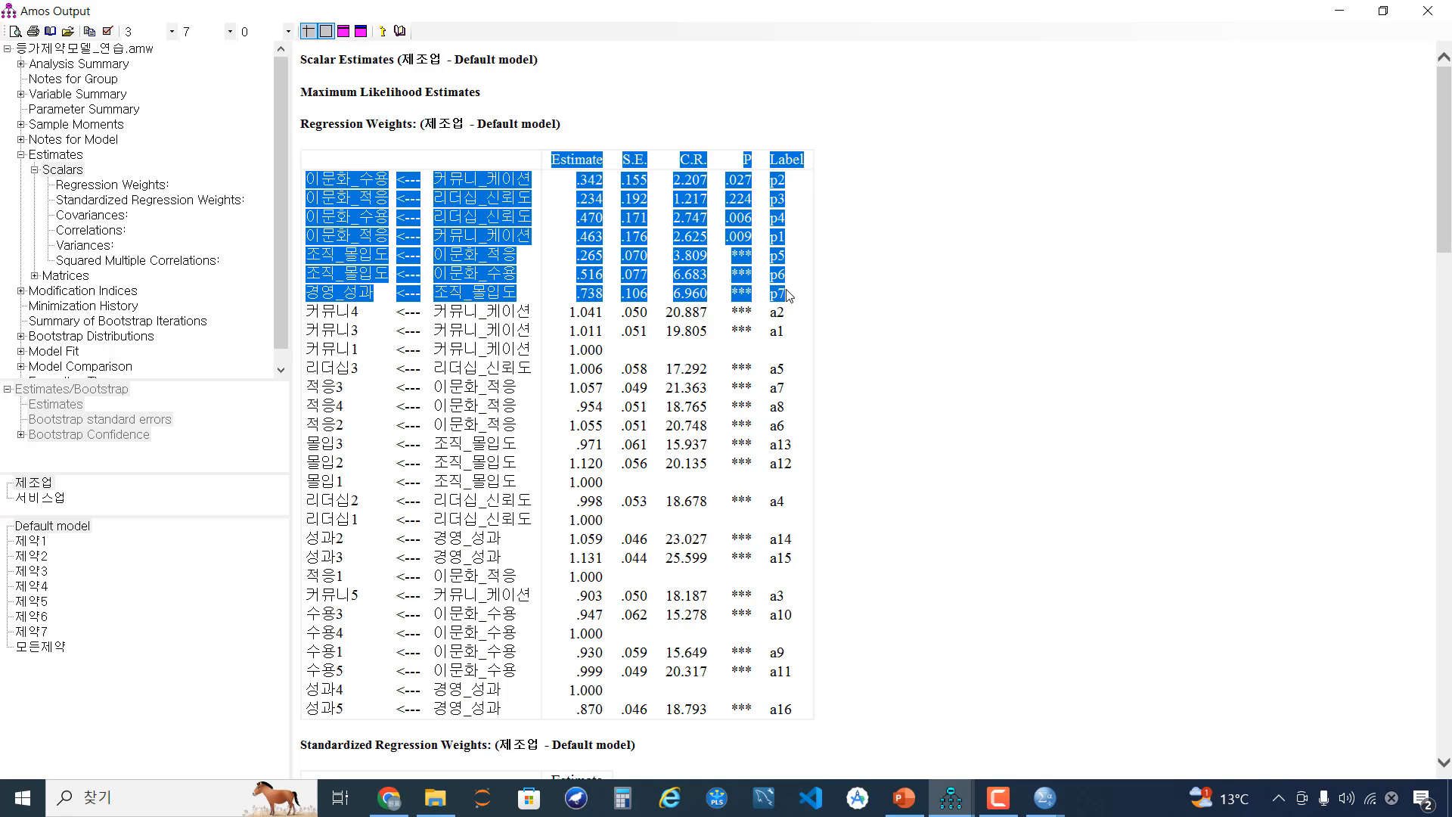
pyautogui.hotkey('ctrl', 'c')
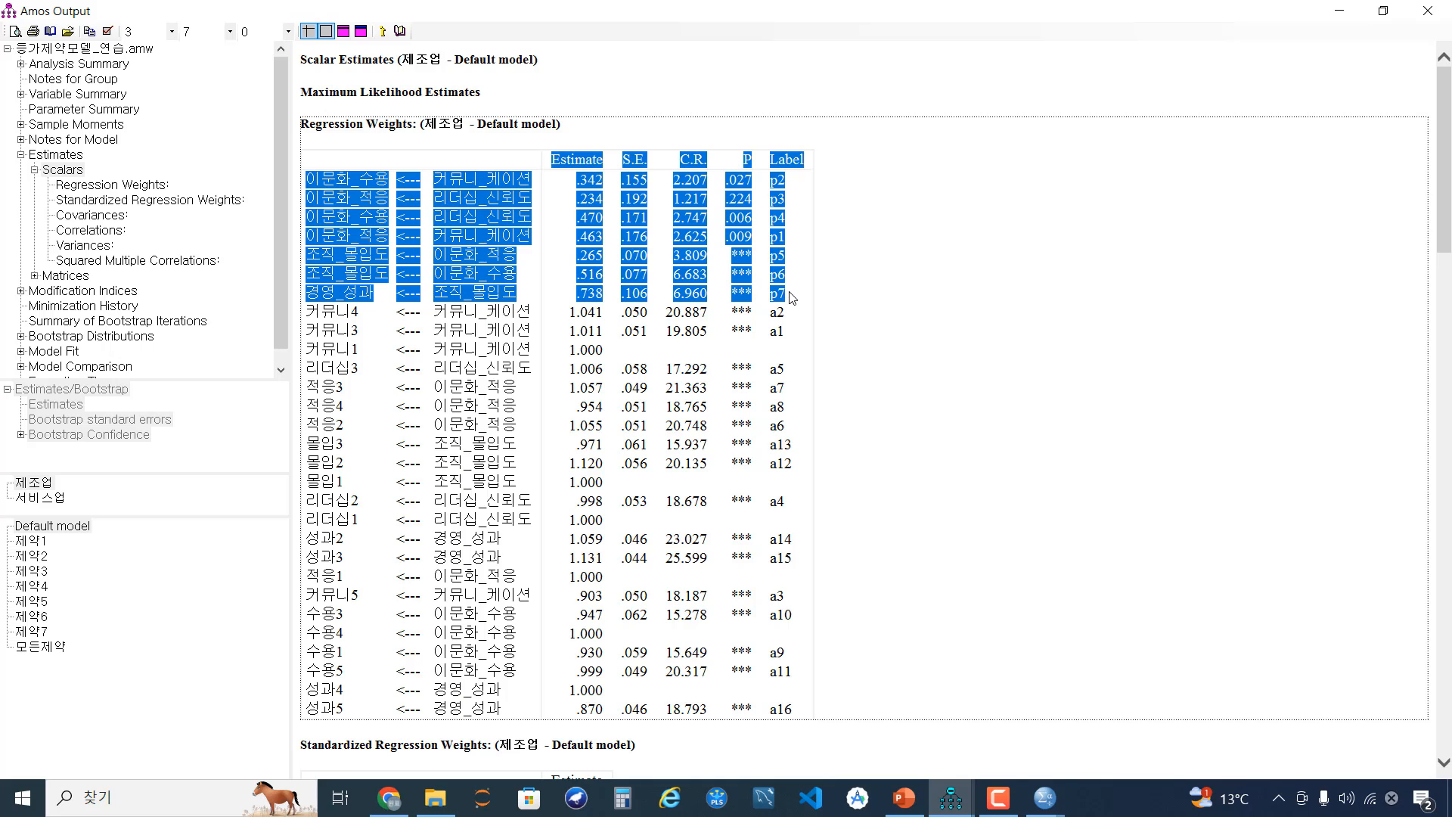
# Open Excel with a blank workbook, maximize it, and paste the copied 제조업 regression weights at A1.
pyautogui.click(169, 803)
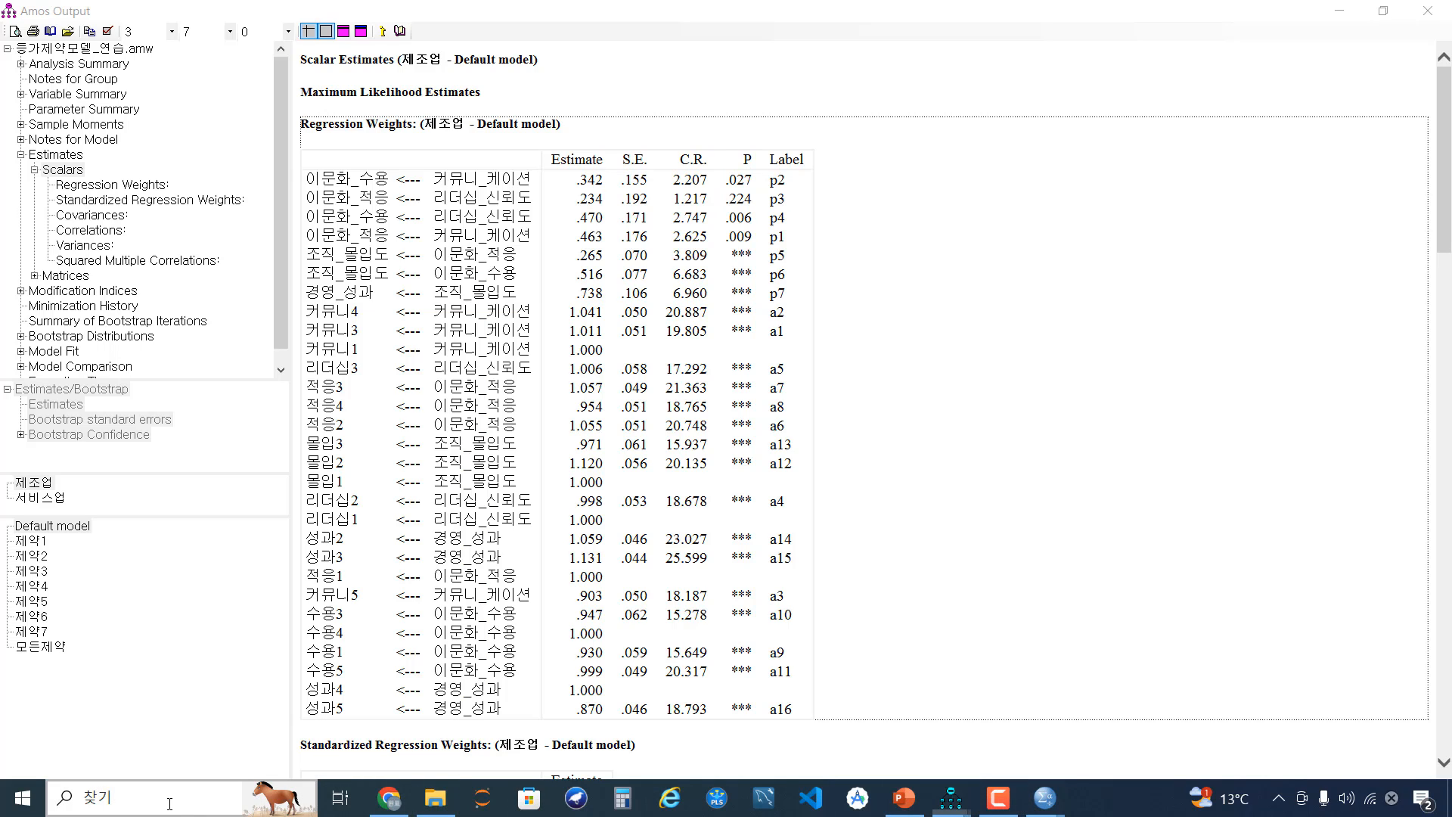
pyautogui.write('exc')
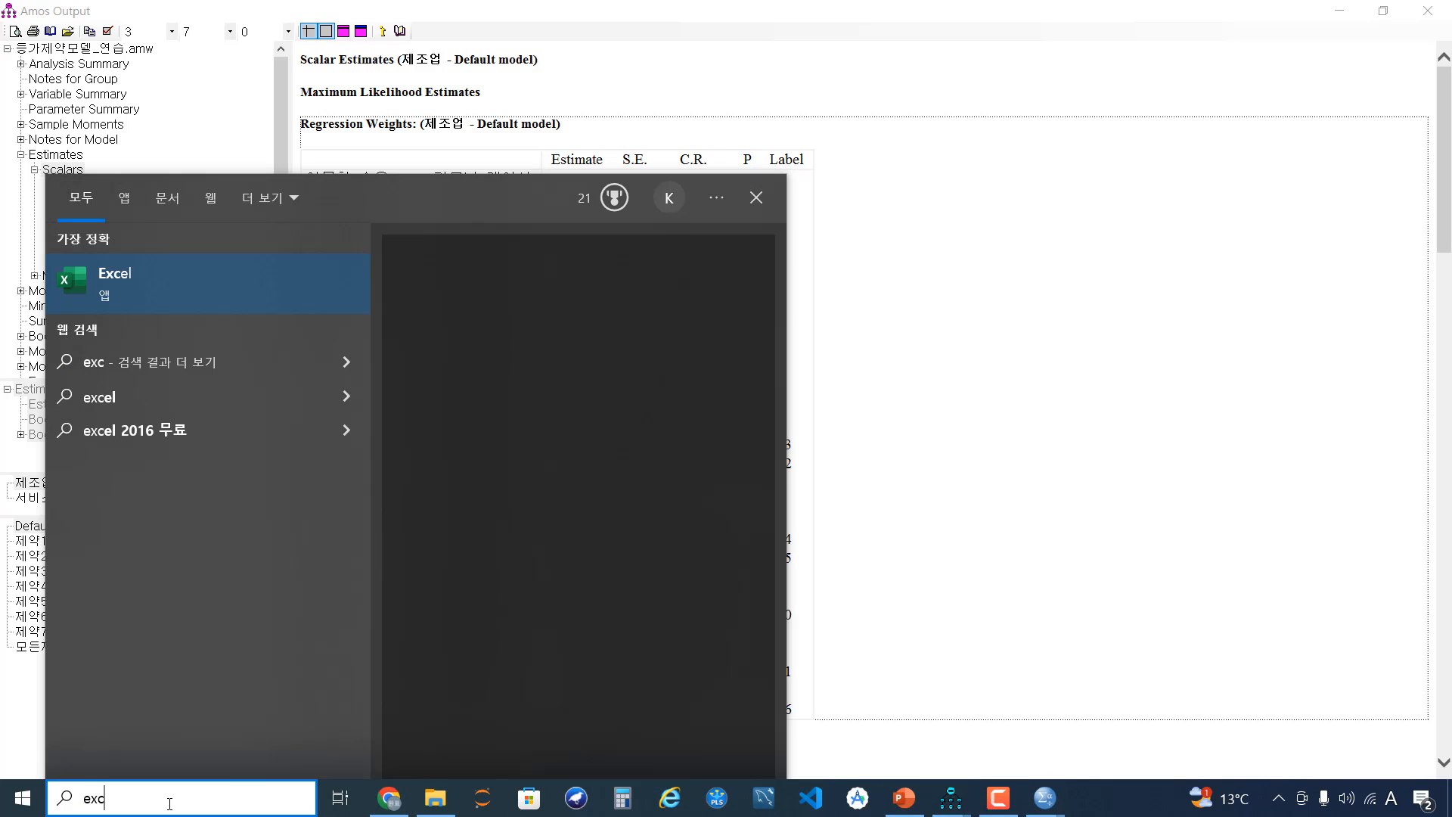
pyautogui.write('el')
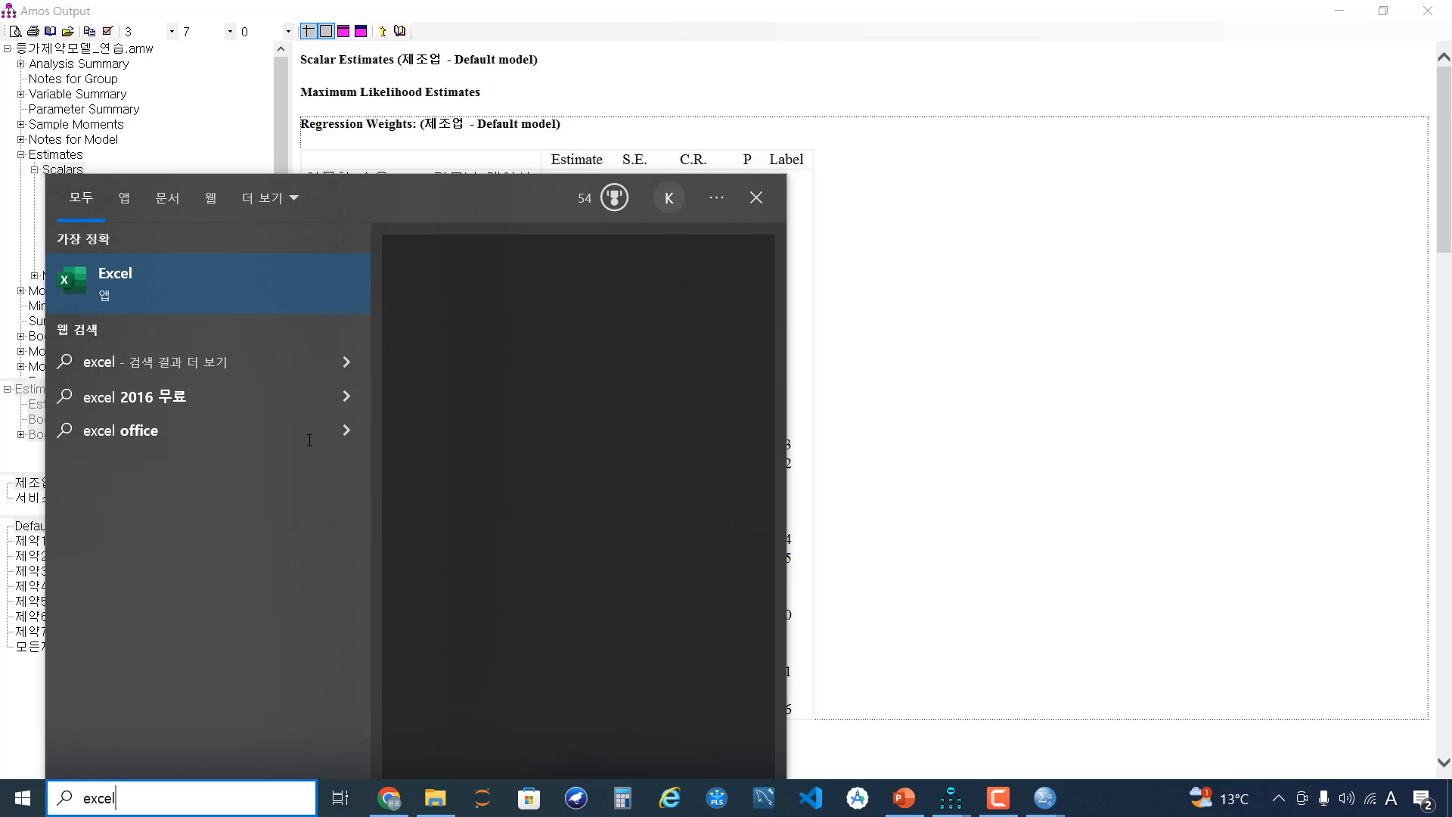
pyautogui.click(274, 283)
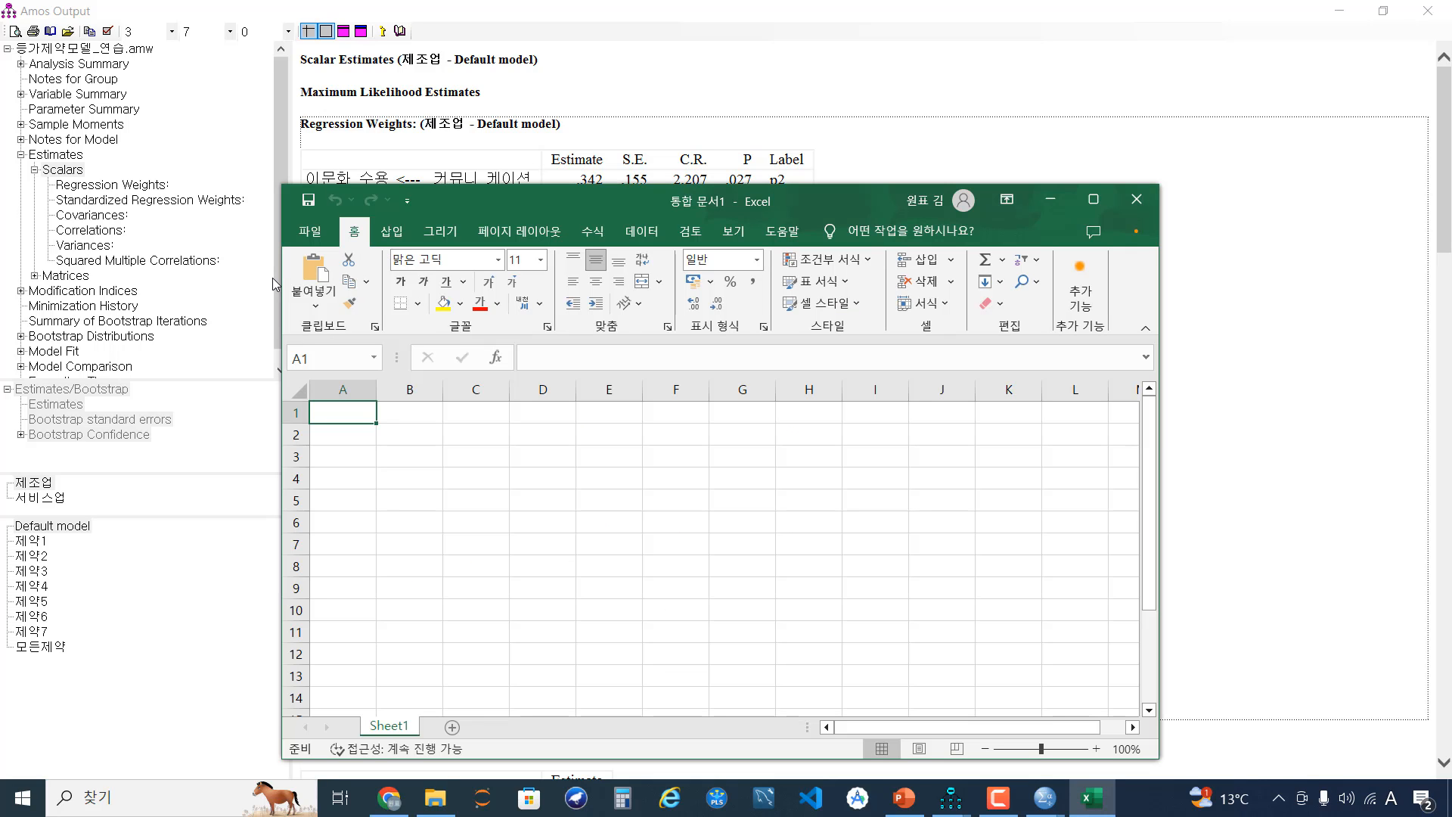
pyautogui.click(1097, 201)
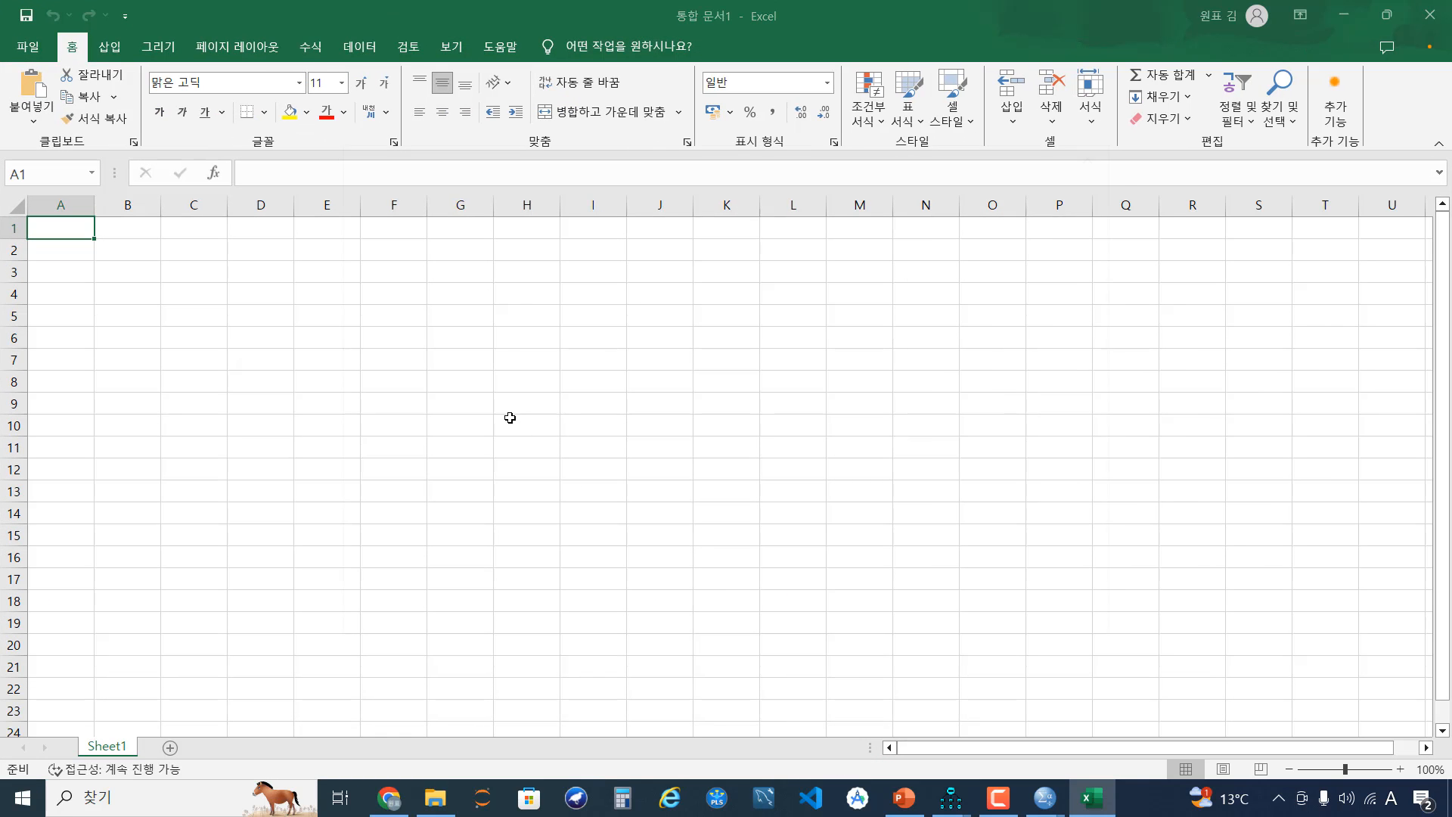
pyautogui.click(1106, 147)
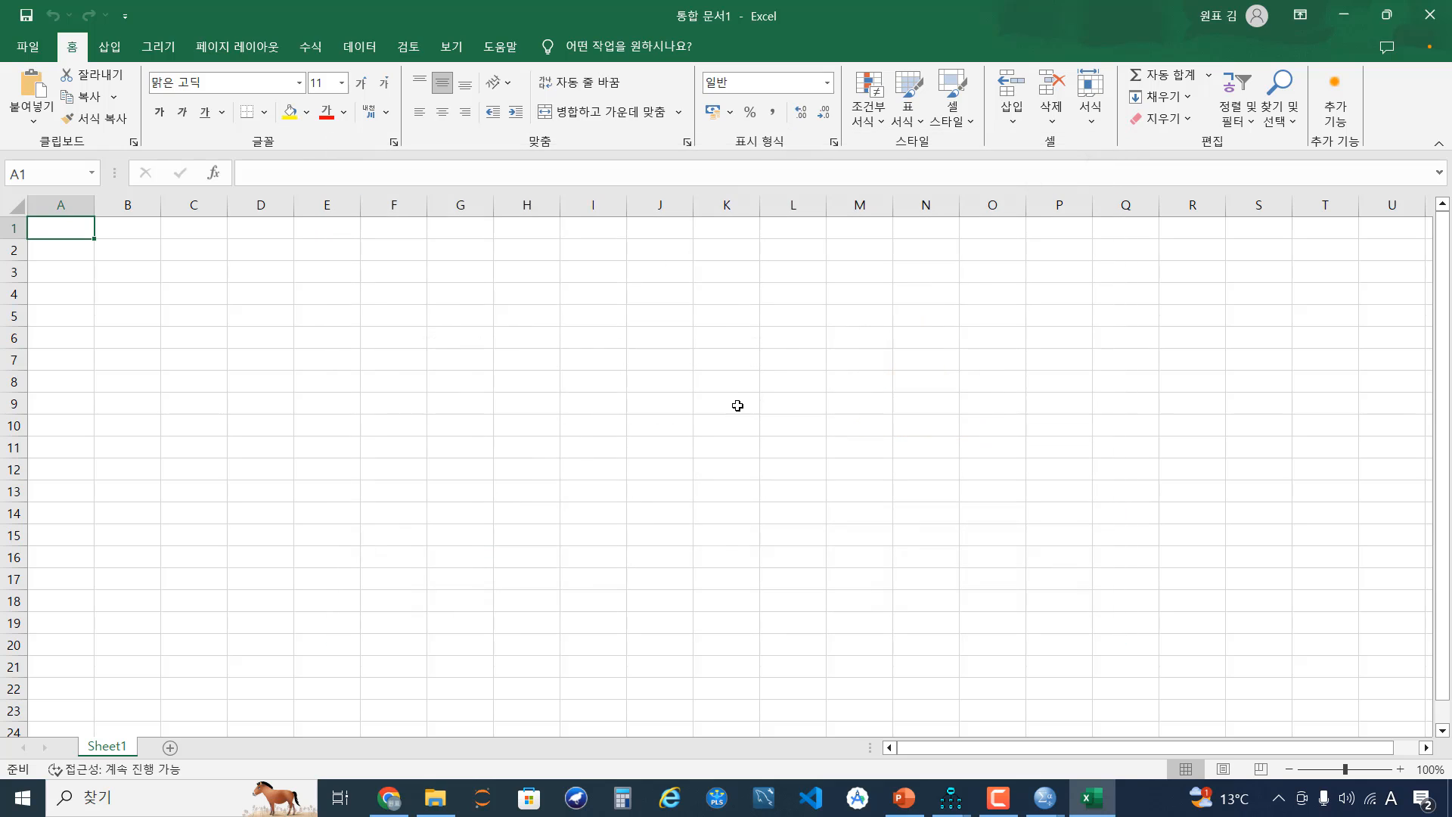
pyautogui.write('Estimate\tS.E.\tC.R.\tP\tLabel 이문화_수용\t<---\t커뮤니_케이션\t0.342\t0.155\t2.207\t0.027\tp2 이문화_적응\t<---\t리더십_신뢰도\t0.234\t0.192\t1.217\t0.224\tp3 이문화_수용\t<---\t리더십_신뢰도\t0.47\t0.171\t2.747\t0.006\tp4 이문화_적응\t<---\t커뮤니_케이션\t0.463\t0.176\t2.625\t0.009\tp1 조직_몰입도\t<---\t이문화_적응\t0.265\t0.07\t3.809\t***\tp5 조직_몰입도\t<---\t이문화_수용\t0.516\t0.077\t6.683\t***\tp6 경영_성과\t<---\t조직_몰입도\t0.738\t0.106\t6.96\t***\tp7')
pyautogui.click(395, 444)
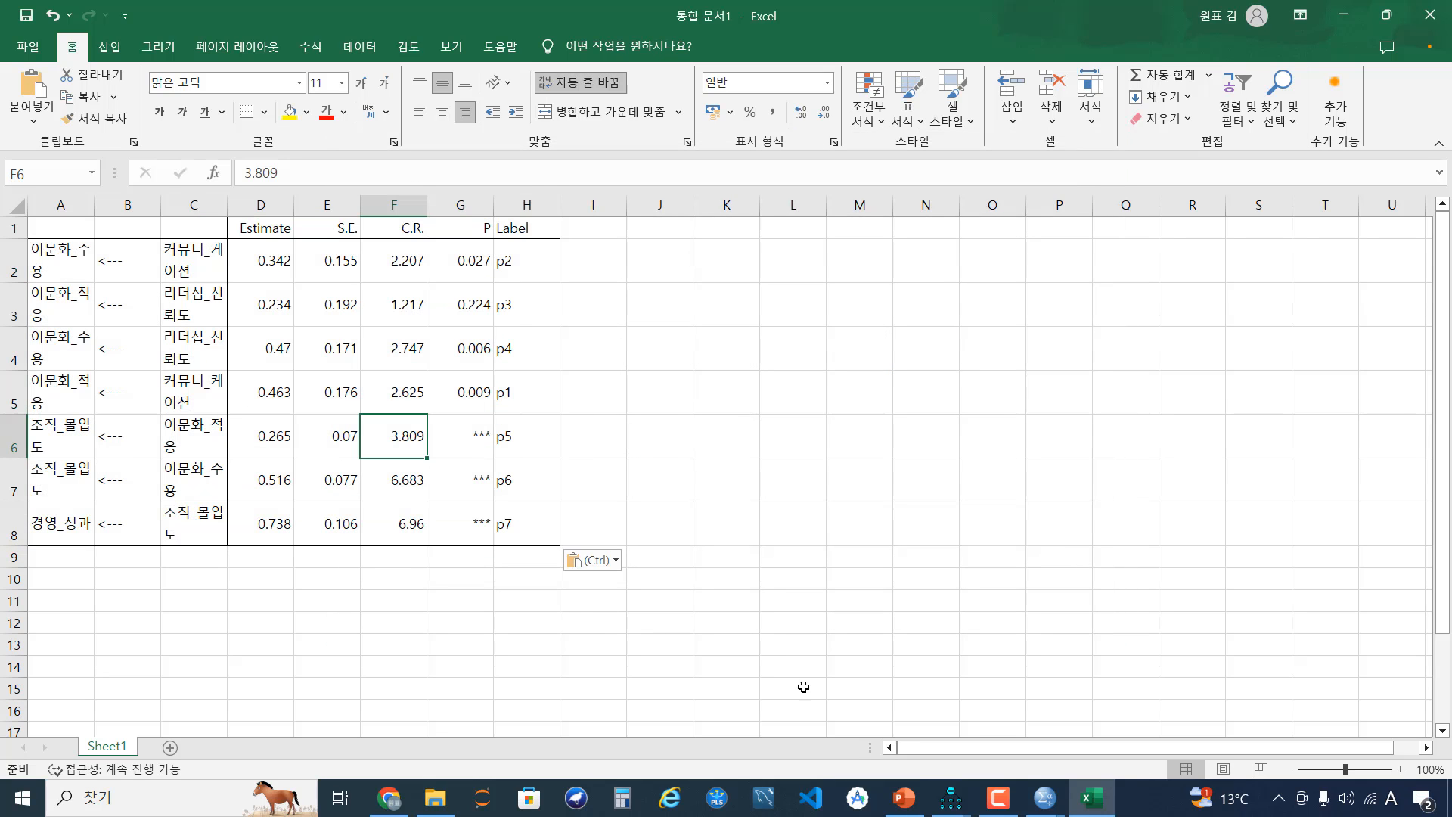
# Copy the 제조업 standardized regression weights of the seven structural paths from Amos Output and paste them into the Excel sheet at A11.
pyautogui.moveTo(950, 798)
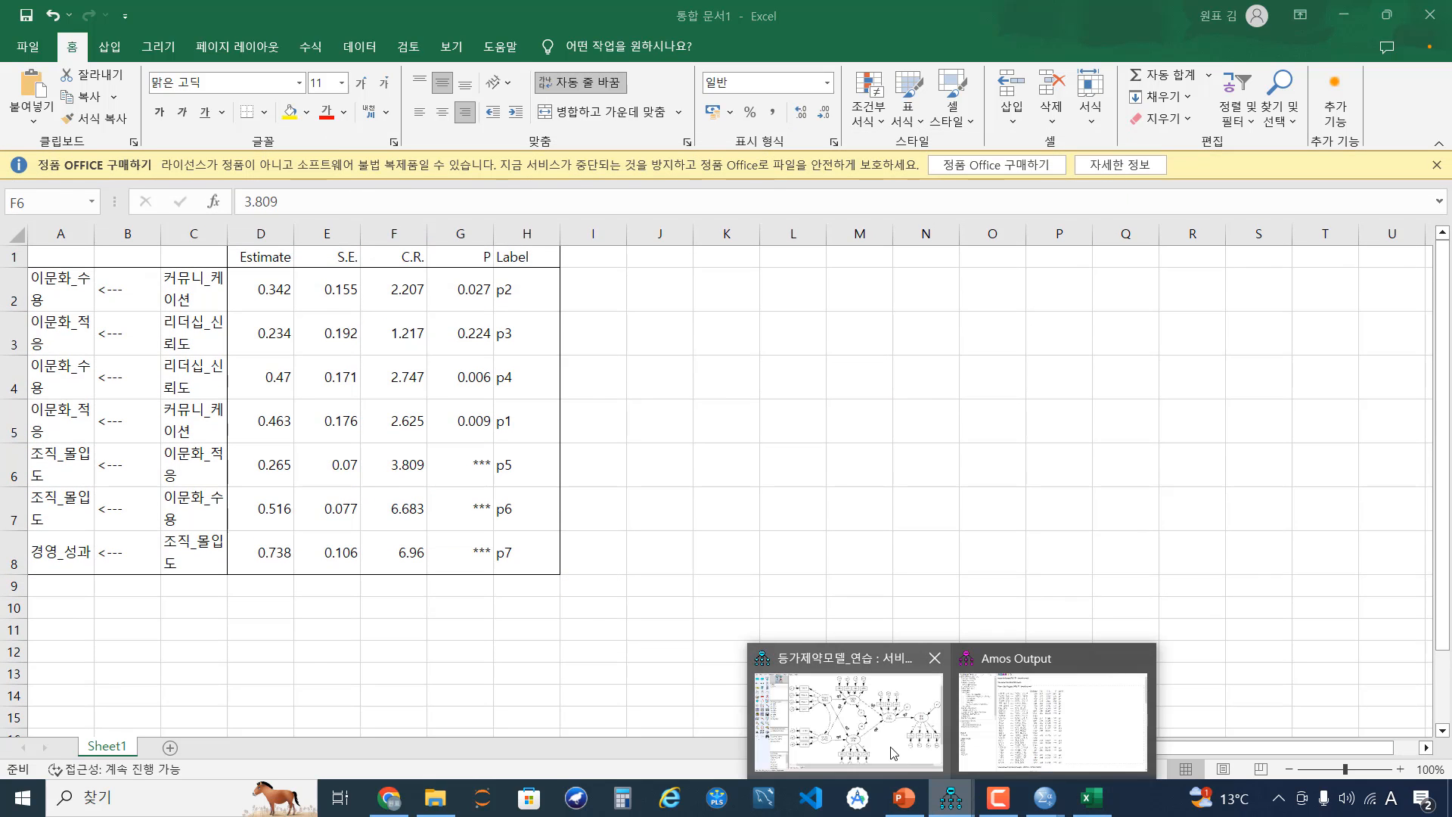
pyautogui.click(1012, 735)
pyautogui.scroll(-6, 353, 617)
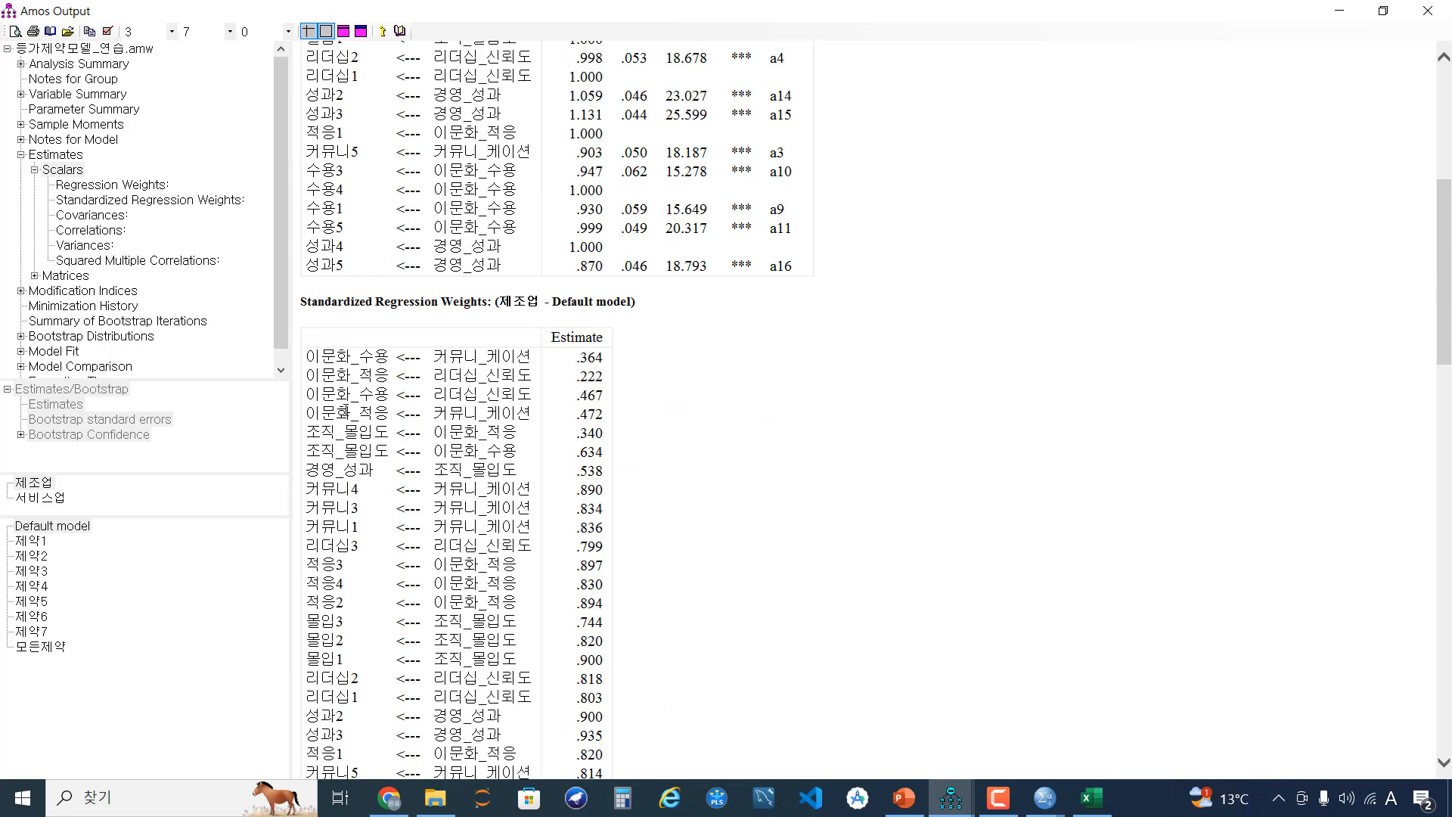
pyautogui.moveTo(331, 345); pyautogui.dragTo(611, 471)
pyautogui.scroll(-2, 915, 720)
pyautogui.click(1092, 798)
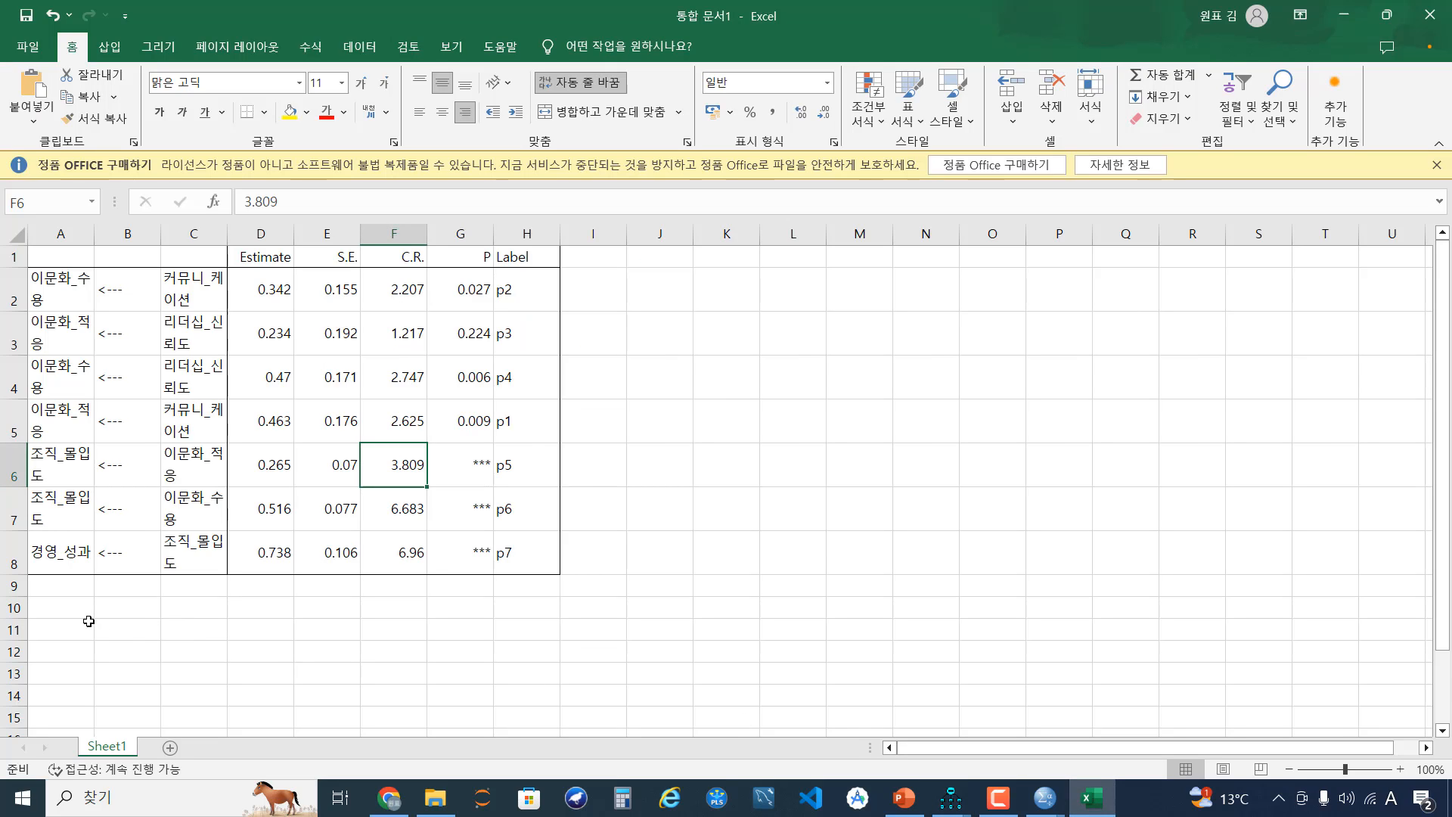
pyautogui.click(67, 630)
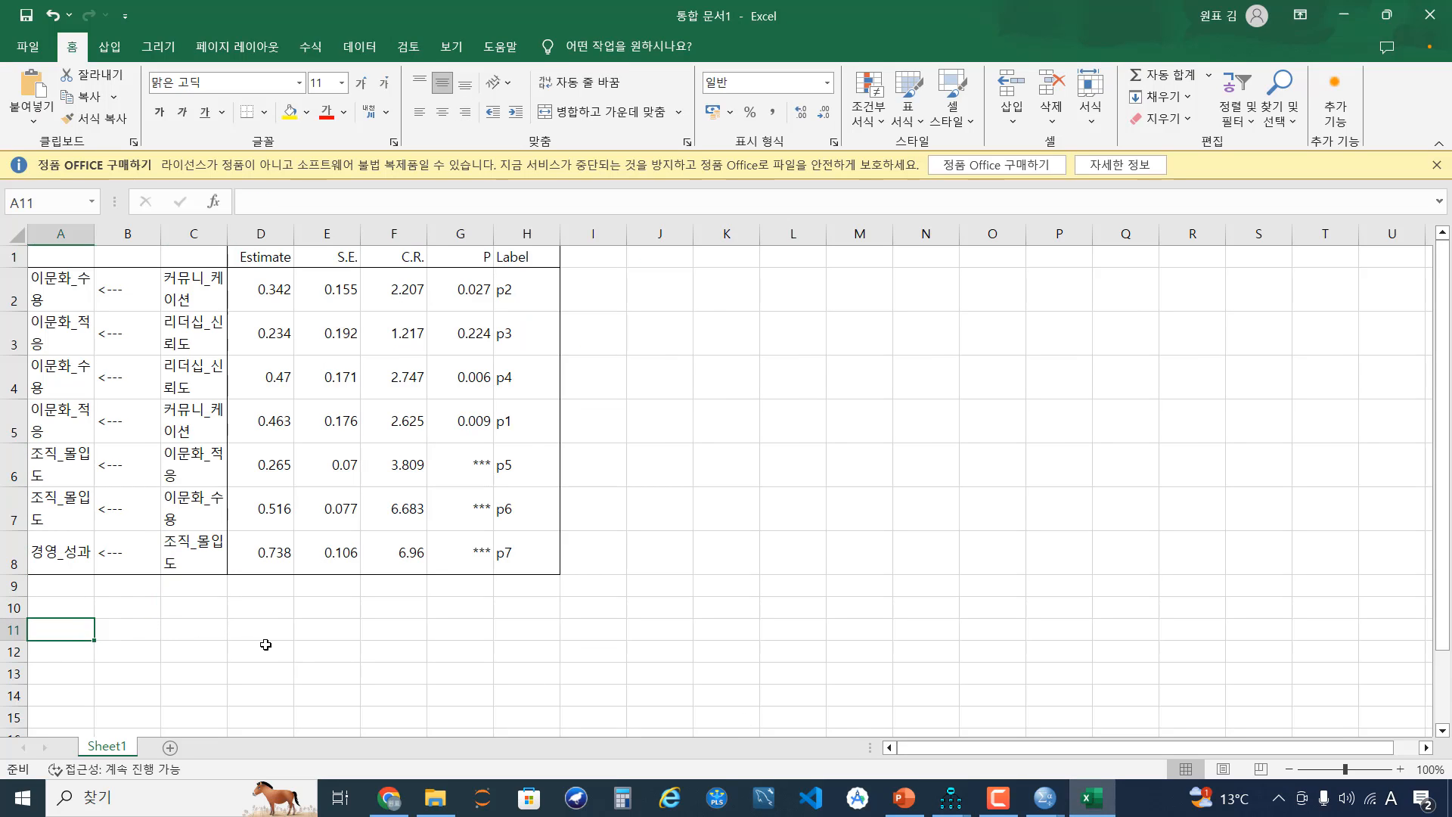
pyautogui.hotkey('ctrl', 'v')
pyautogui.click(327, 607)
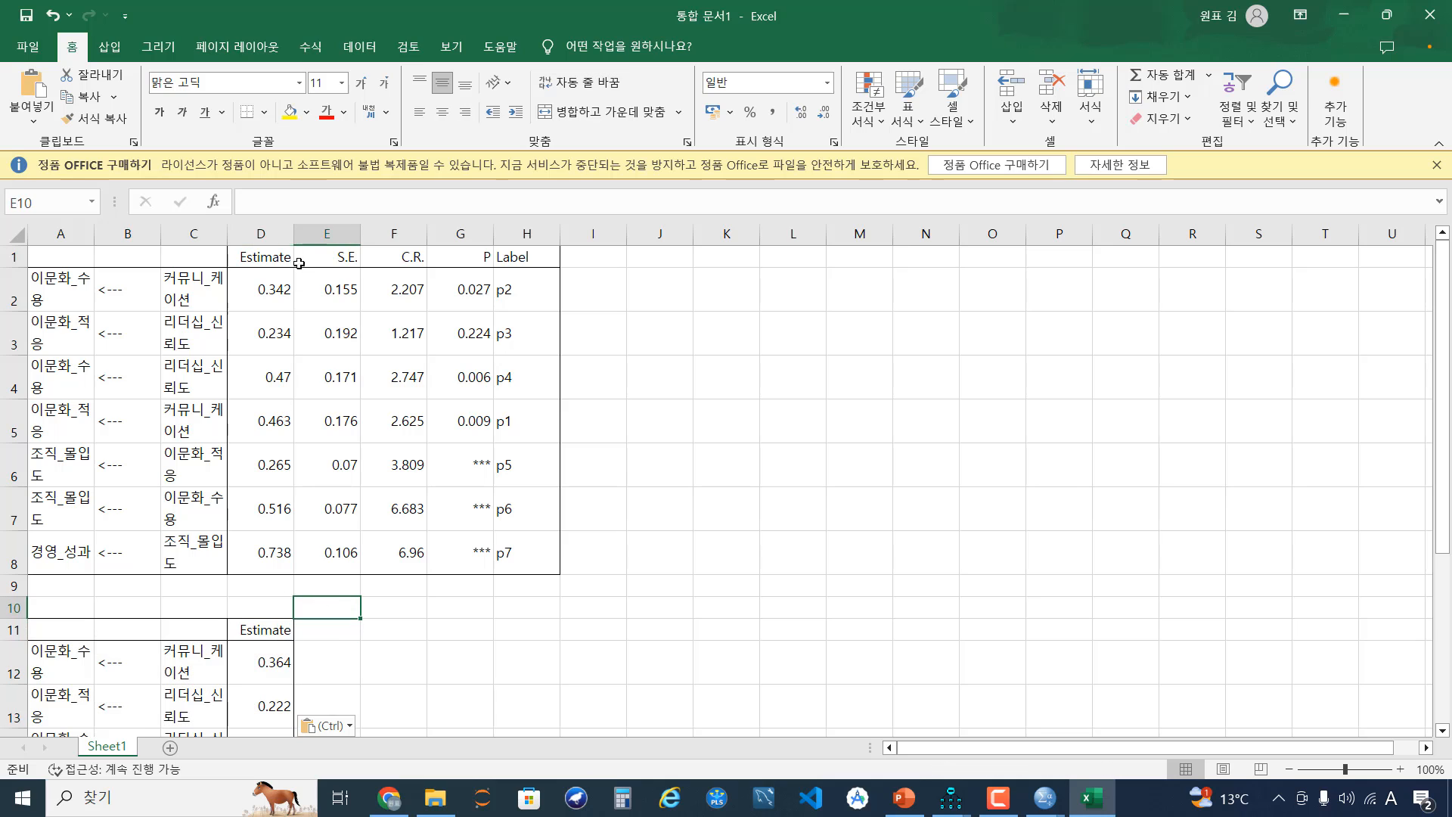
# Dismiss the Office licence notice and insert an empty column before the Estimate column D.
pyautogui.click(1436, 165)
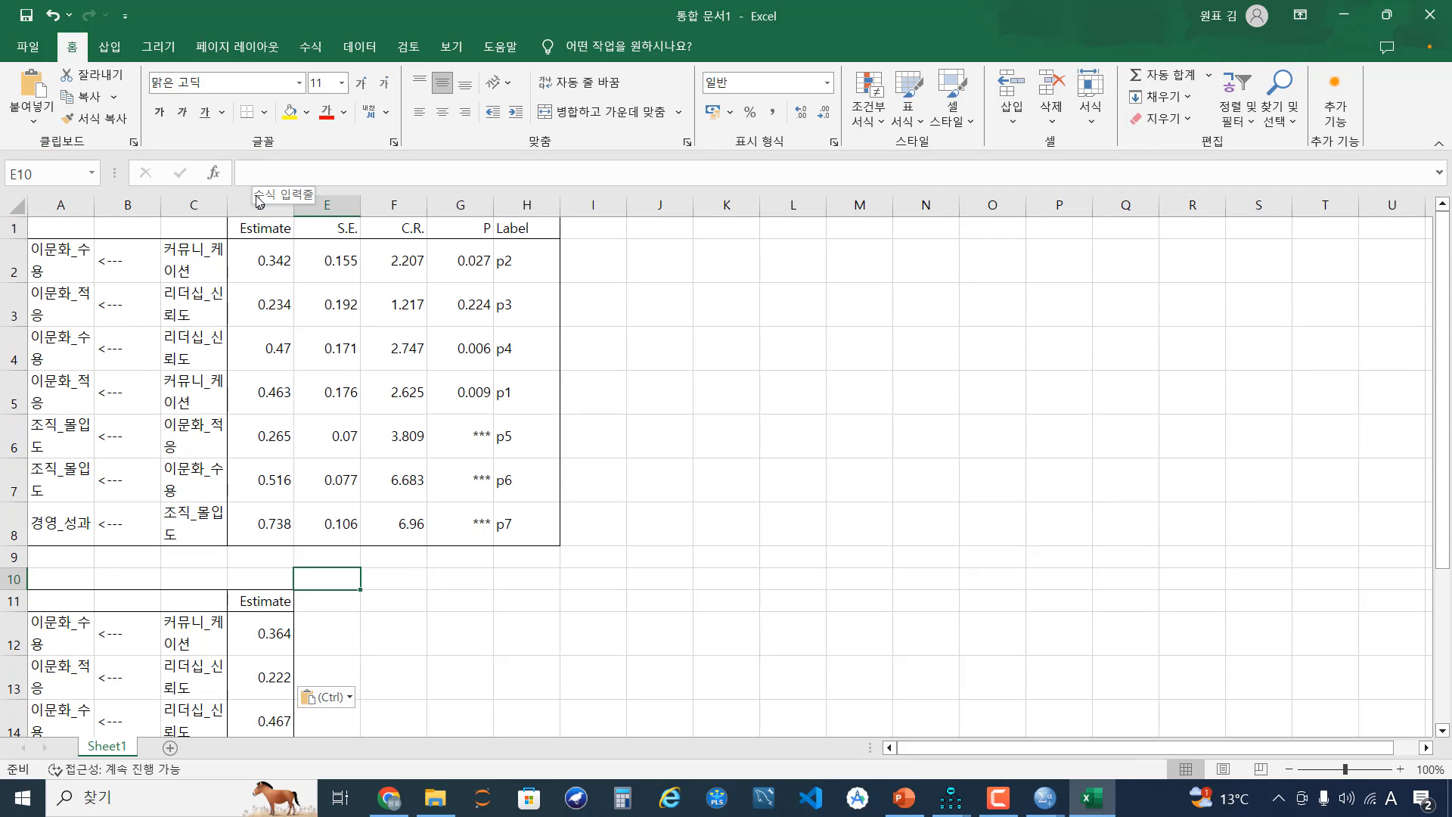
pyautogui.rightClick(259, 201)
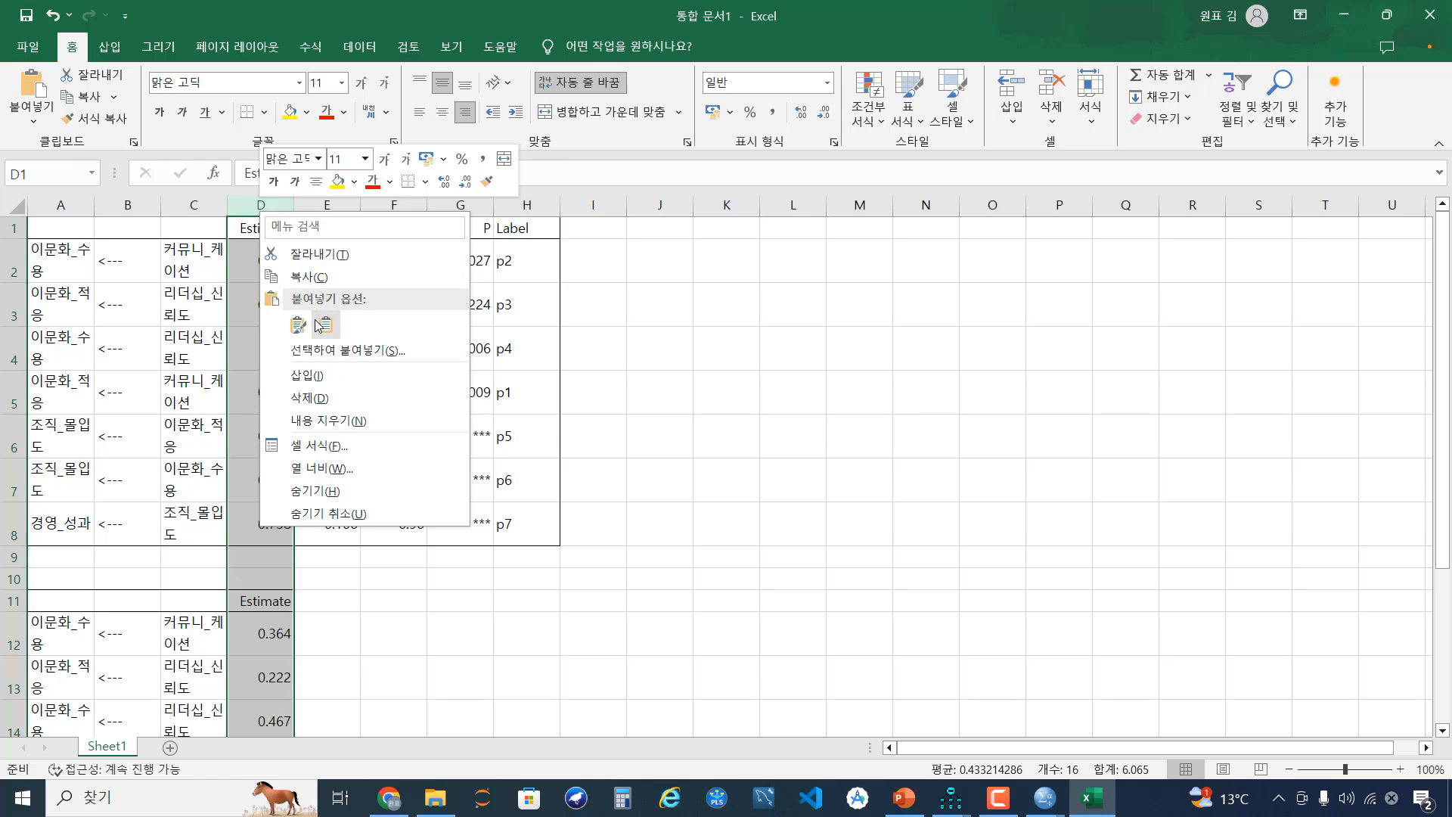
pyautogui.click(316, 375)
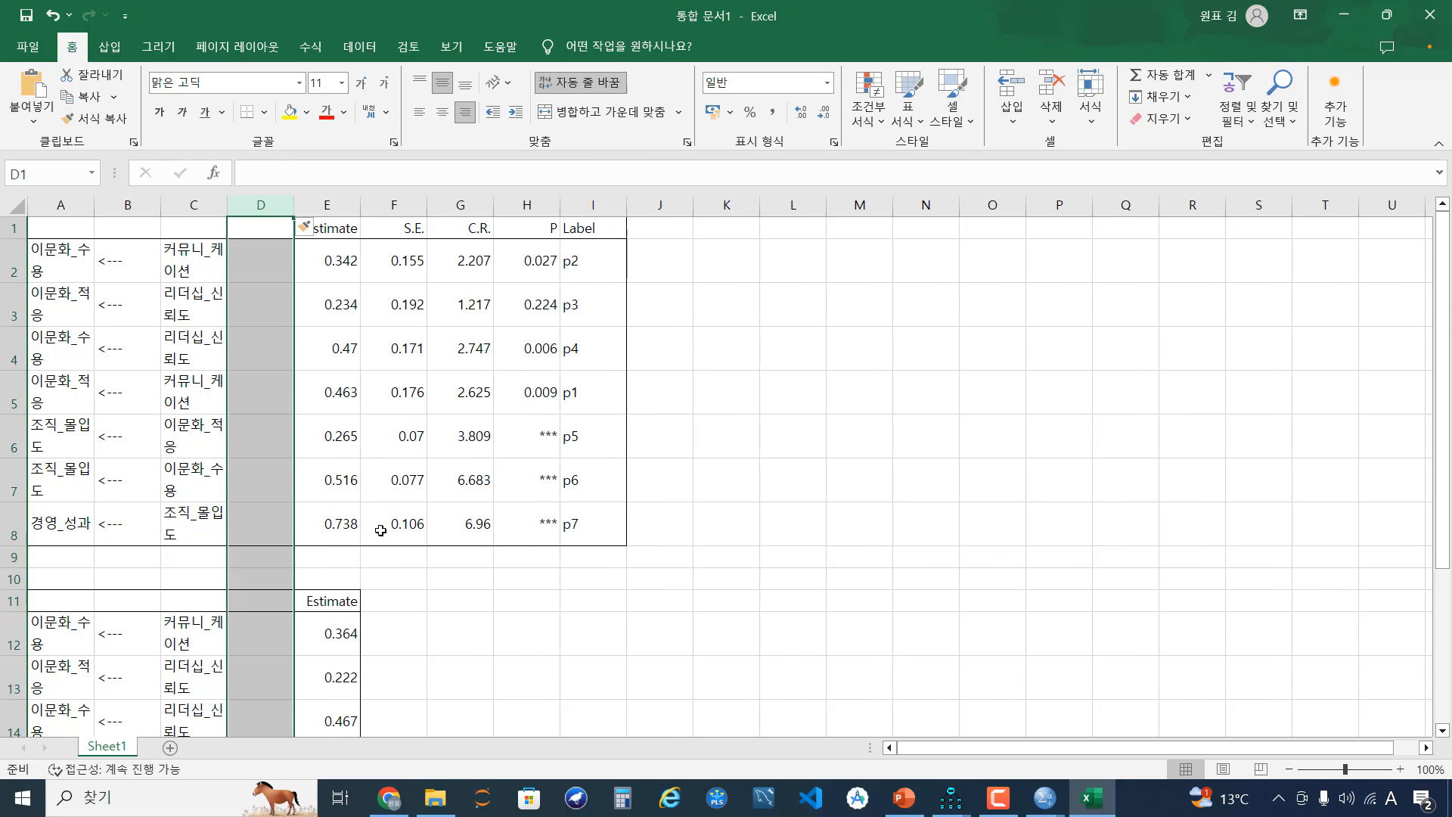
# Copy the seven standardized estimates from E12:E18 into D2:D8, and widen columns A and C to fit the variable names.
pyautogui.scroll(-3, 346, 438)
pyautogui.moveTo(327, 282); pyautogui.dragTo(332, 547)
pyautogui.hotkey('ctrl', 'c')
pyautogui.scroll(3, 333, 546)
pyautogui.click(271, 276)
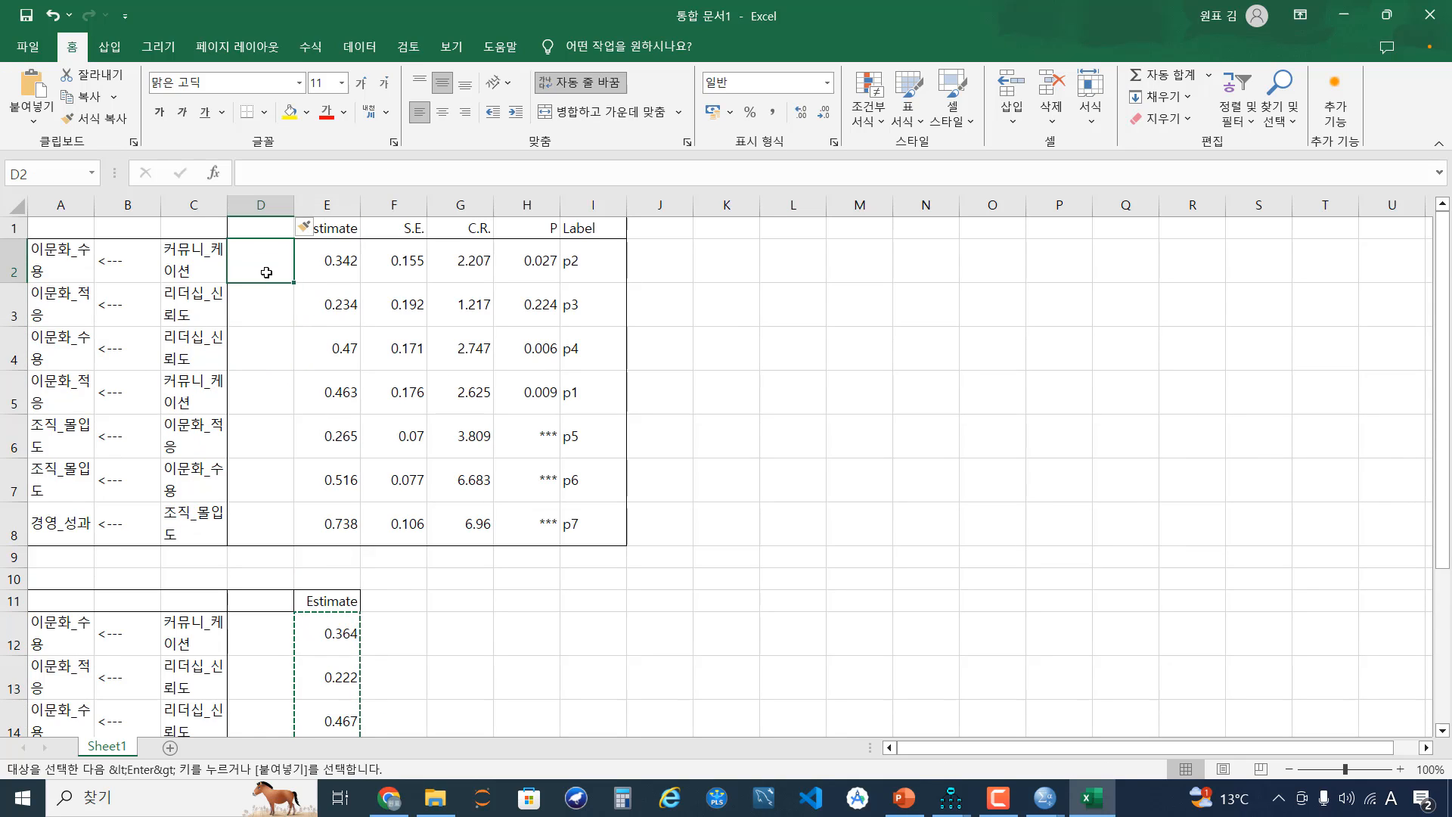
pyautogui.hotkey('ctrl', 'v')
pyautogui.click(258, 388)
pyautogui.press('Escape')
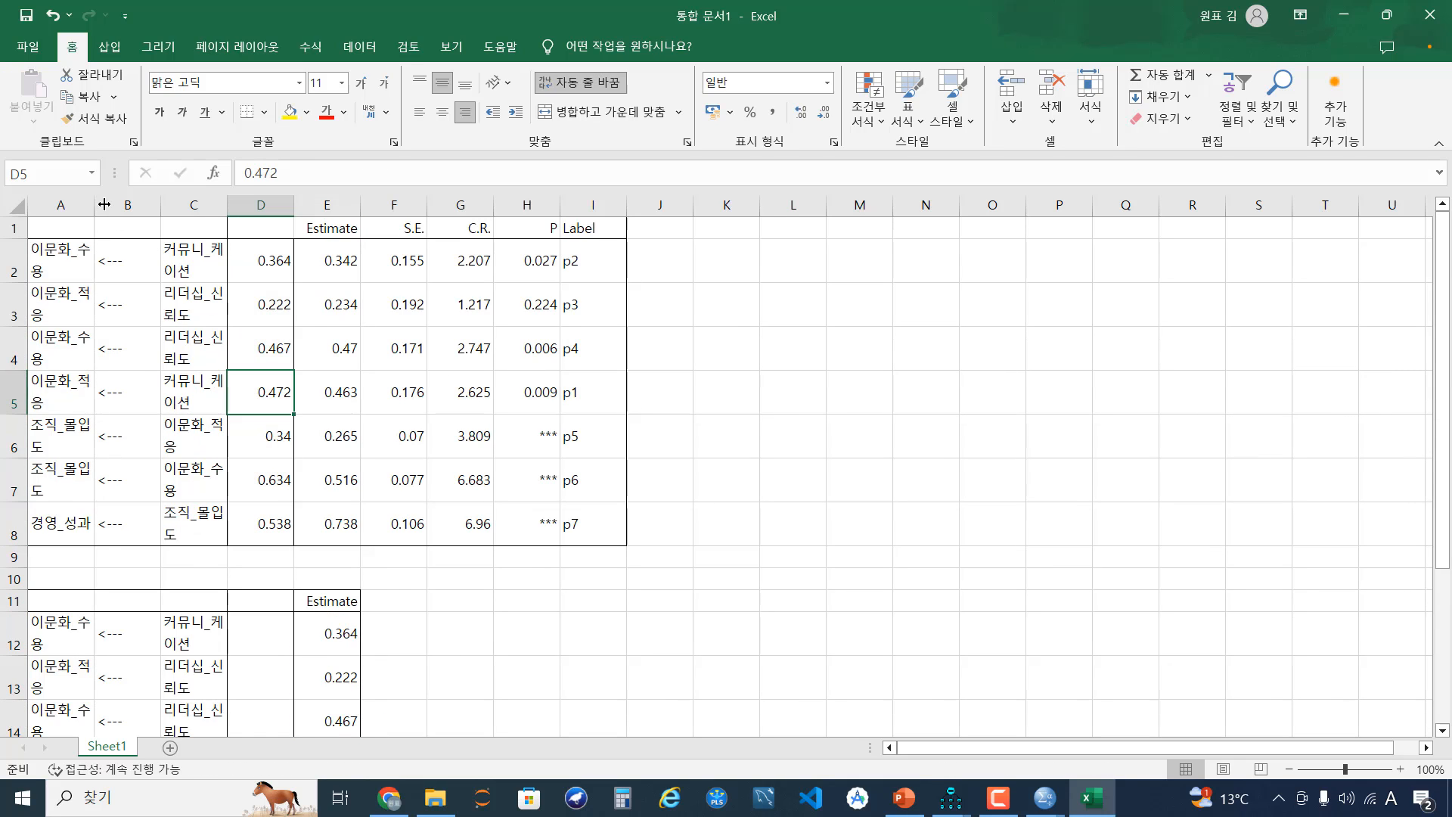
pyautogui.moveTo(95, 204); pyautogui.dragTo(121, 205)
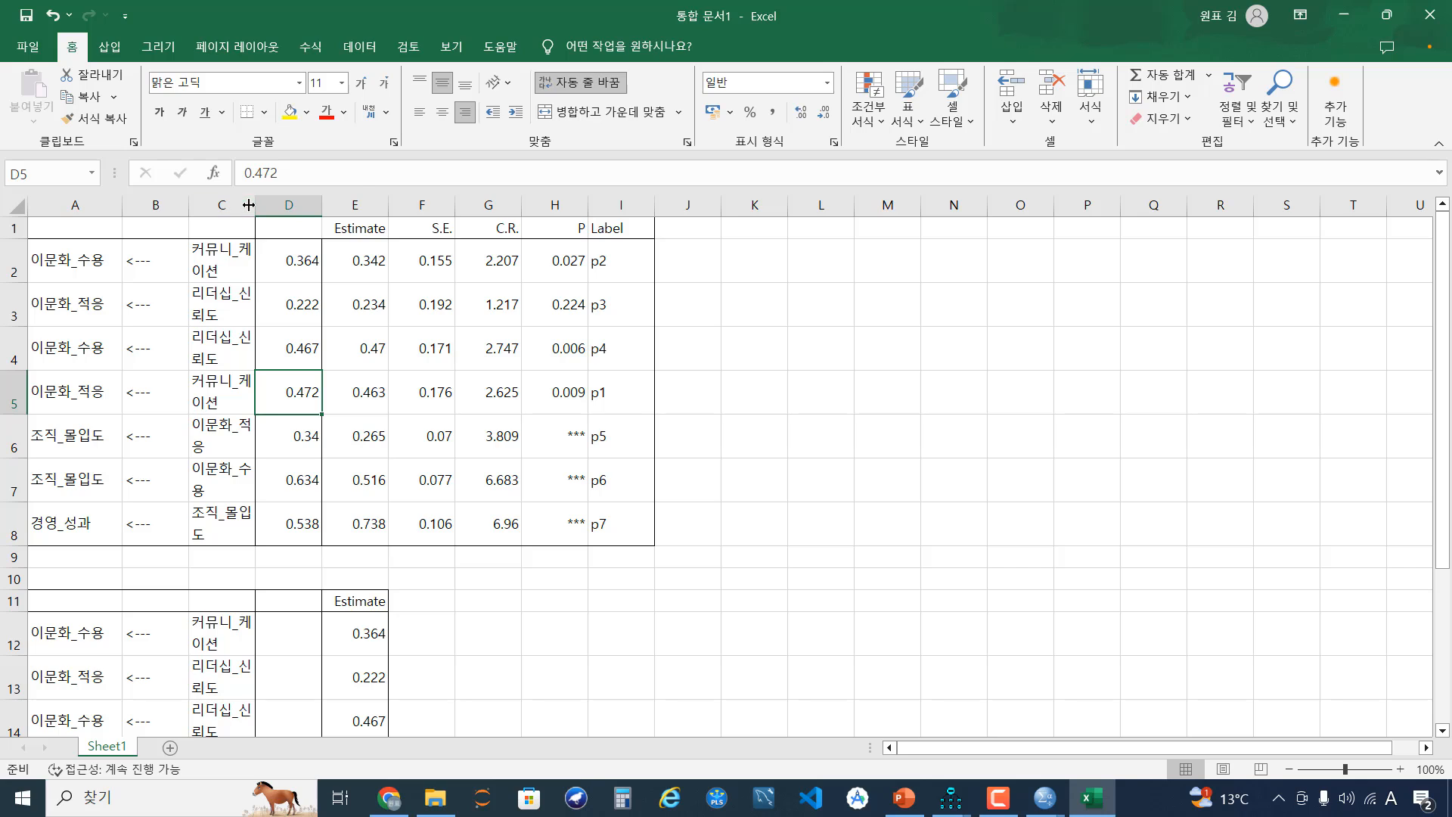
pyautogui.moveTo(248, 204); pyautogui.dragTo(304, 204)
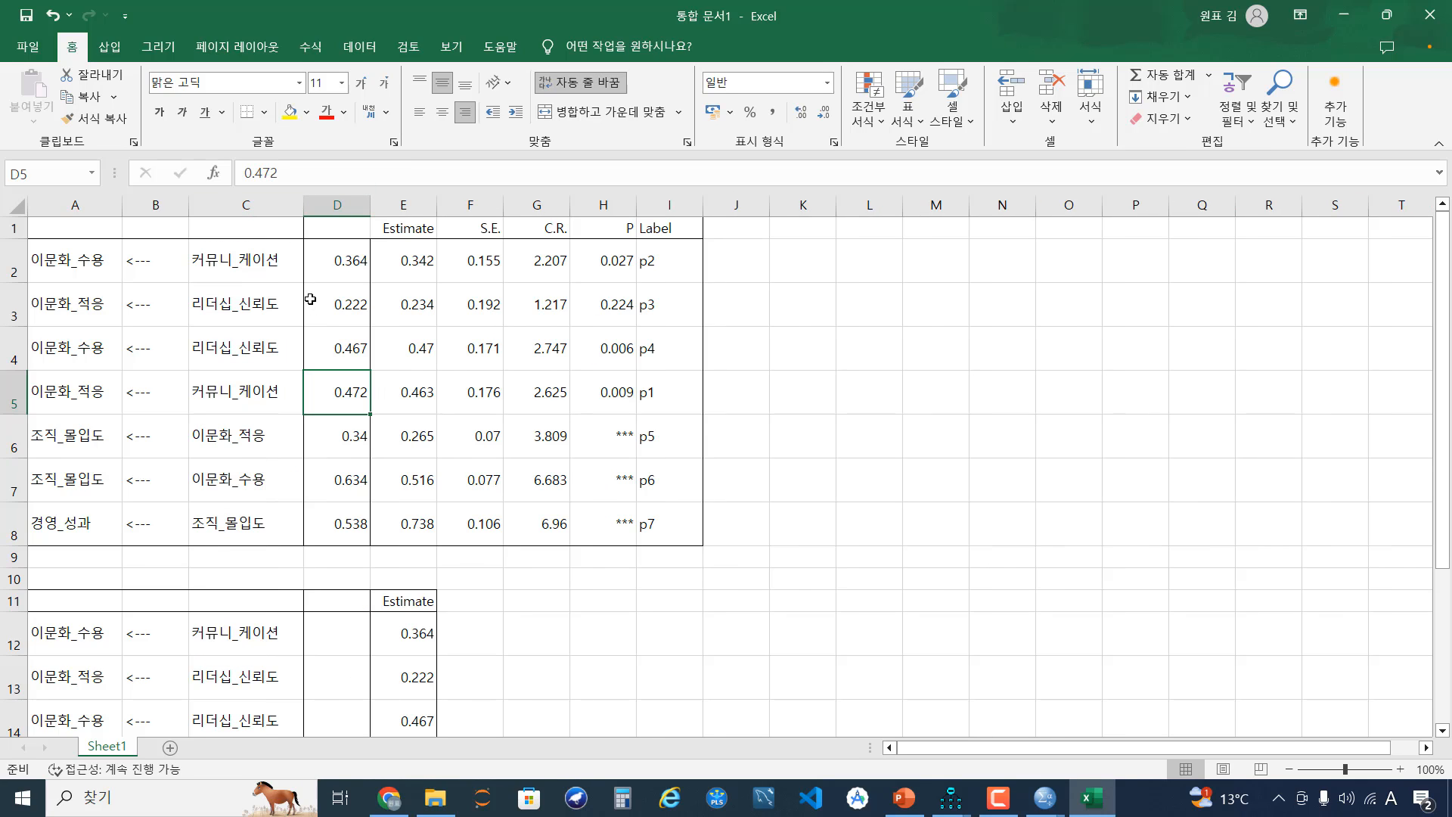
# Label cell D1 as 표준화 and change the heading in E1 to 비표준화.
pyautogui.click(356, 224)
pyautogui.write('vywnsghk')
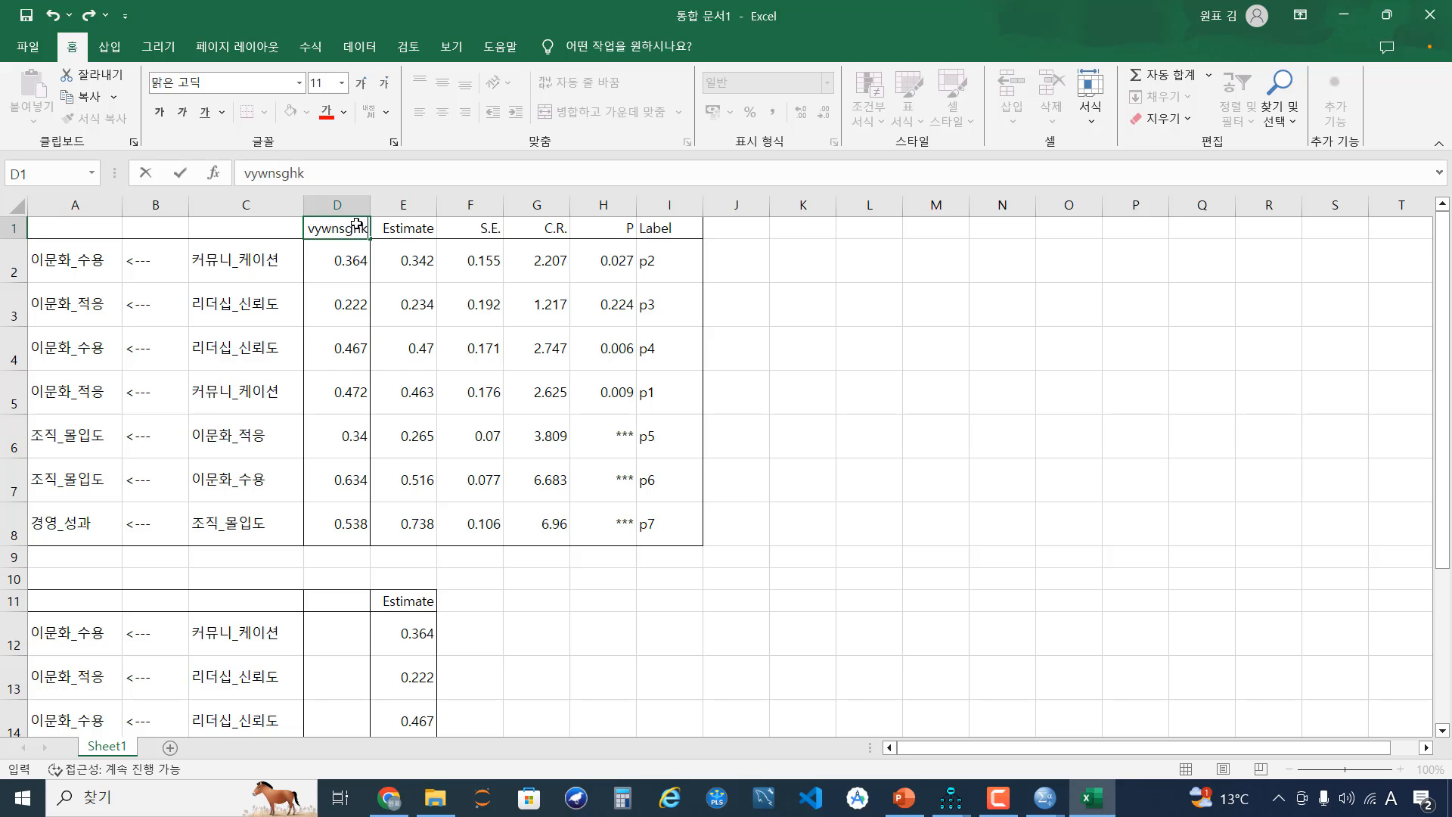
pyautogui.press('Return')
pyautogui.press('Up')
pyautogui.press('Right')
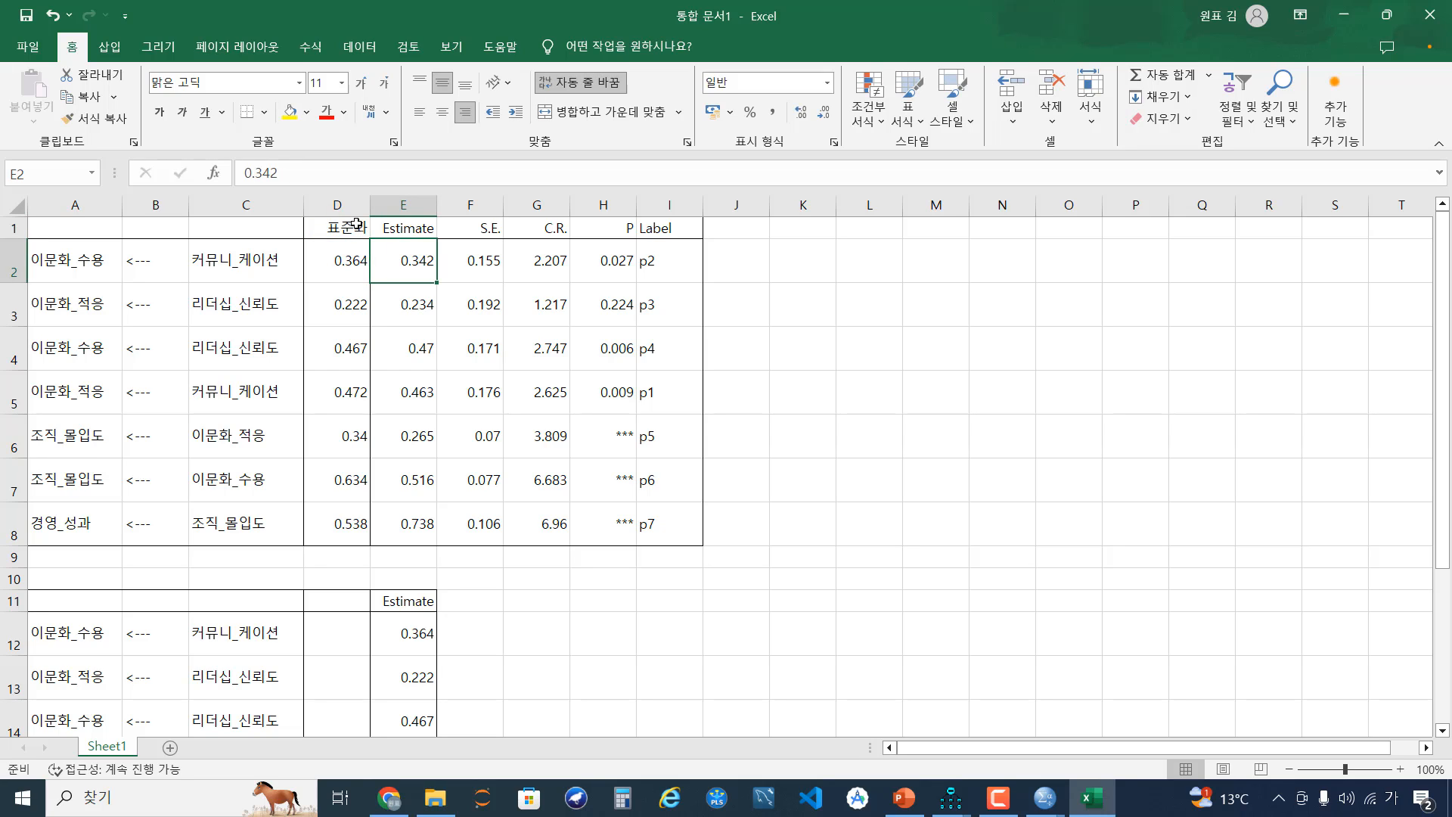
pyautogui.write('qlw')
pyautogui.press('BackSpace')
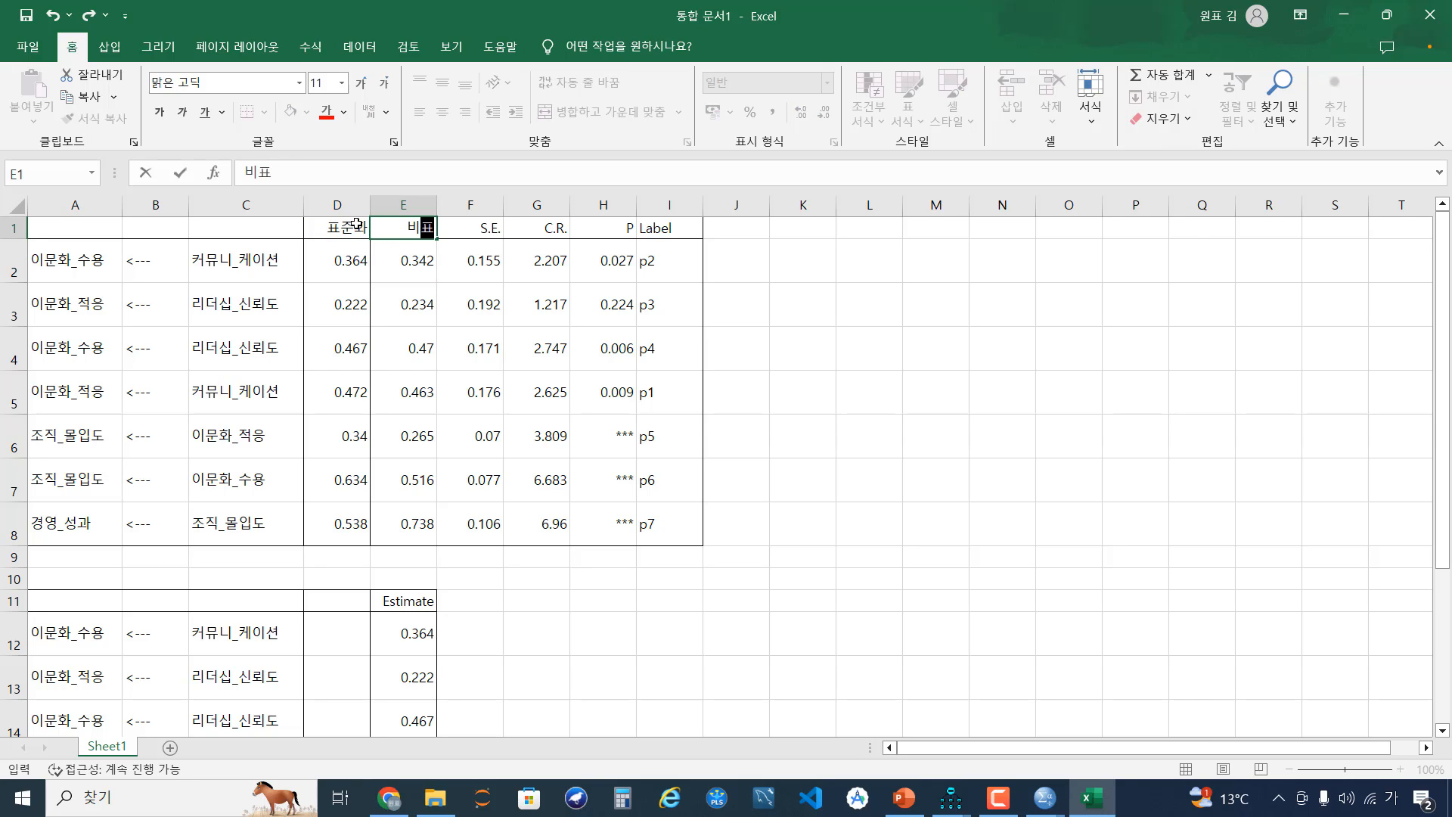
pyautogui.write('vywnsghk')
# Copy the 서비스업 regression weights of the seven structural paths from Amos Output and paste them into the Excel sheet at A11.
pyautogui.moveTo(951, 795)
pyautogui.click(981, 737)
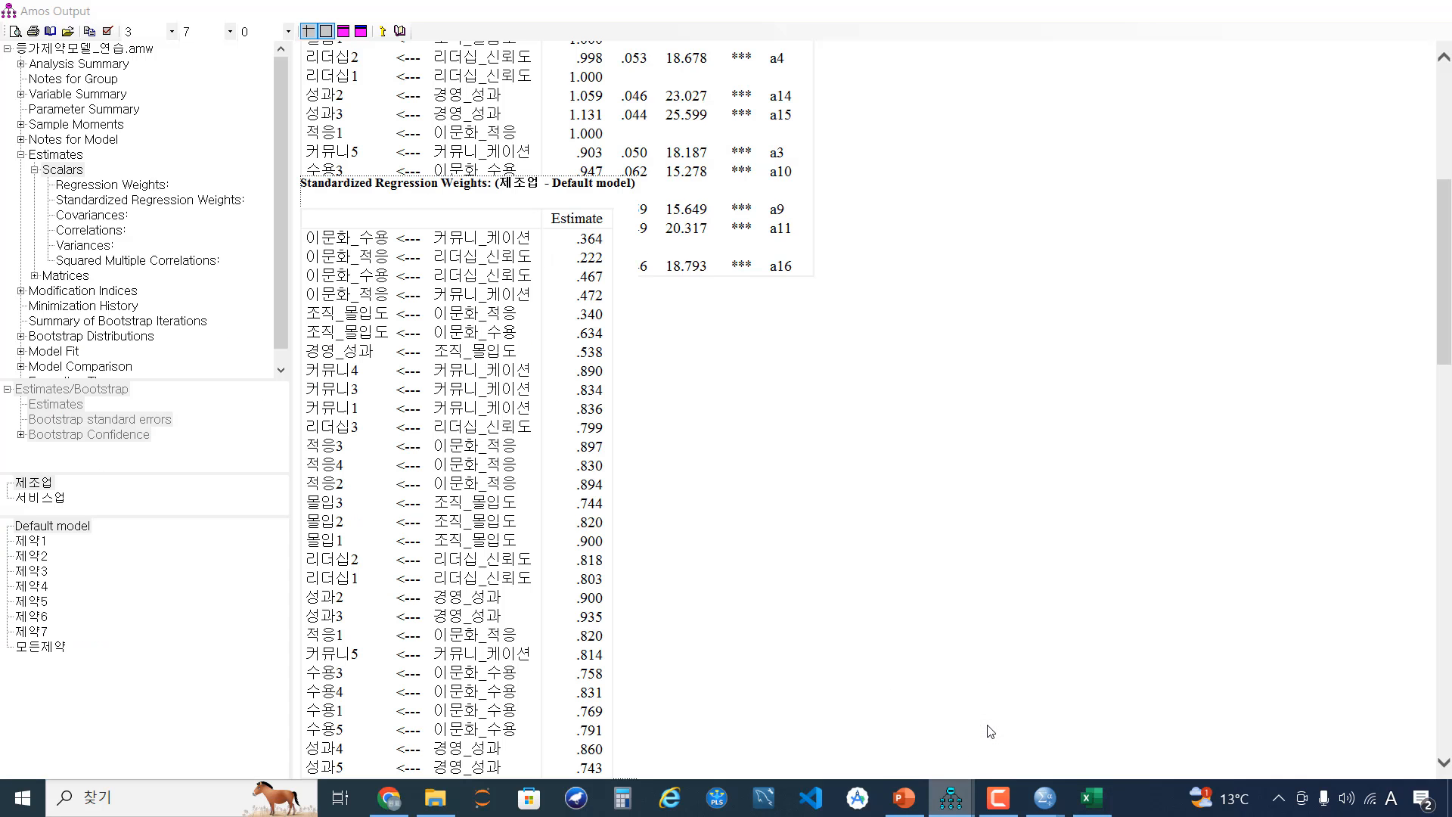
pyautogui.click(57, 502)
pyautogui.scroll(7, 663, 511)
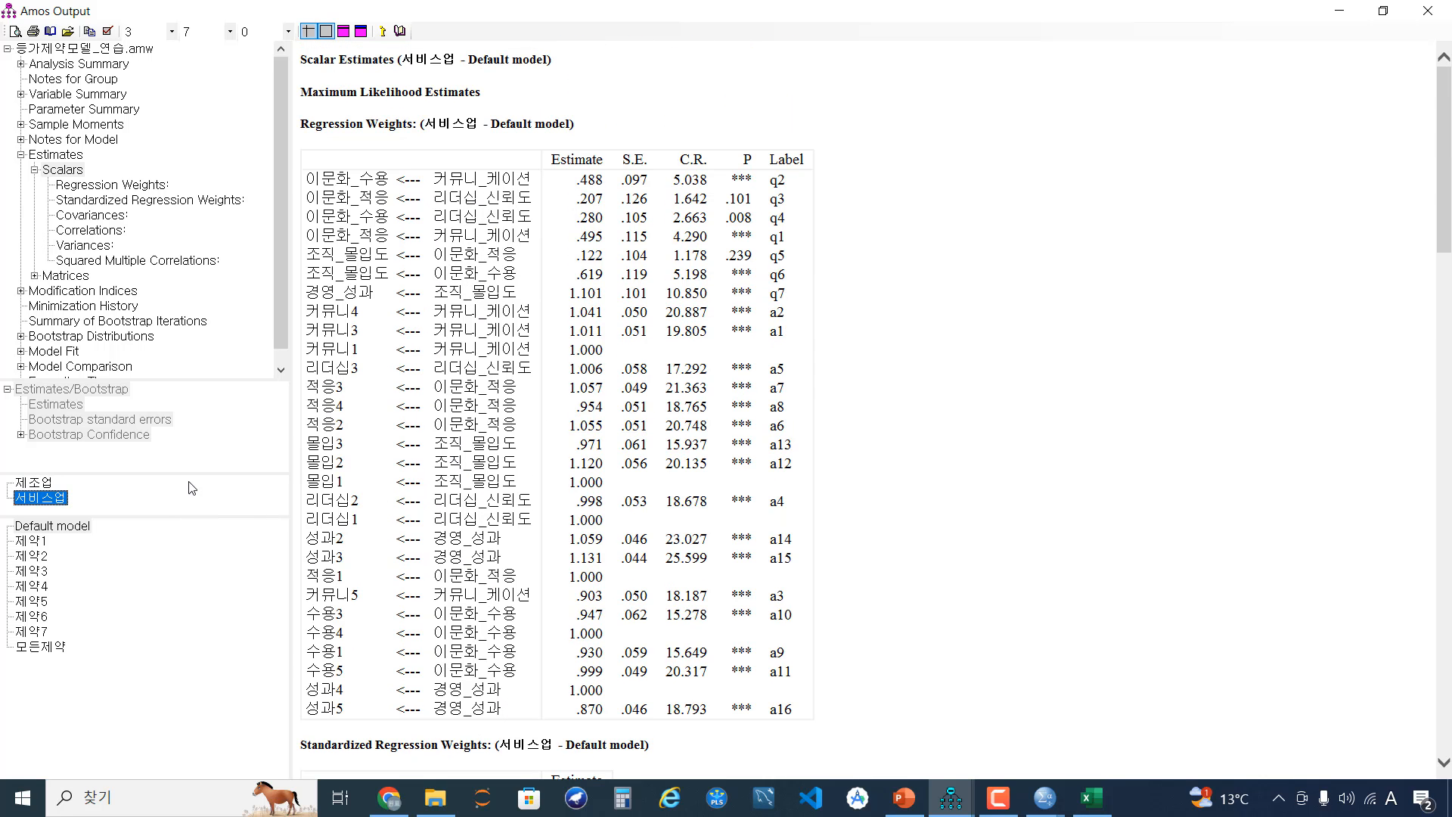
pyautogui.moveTo(332, 165); pyautogui.dragTo(787, 297)
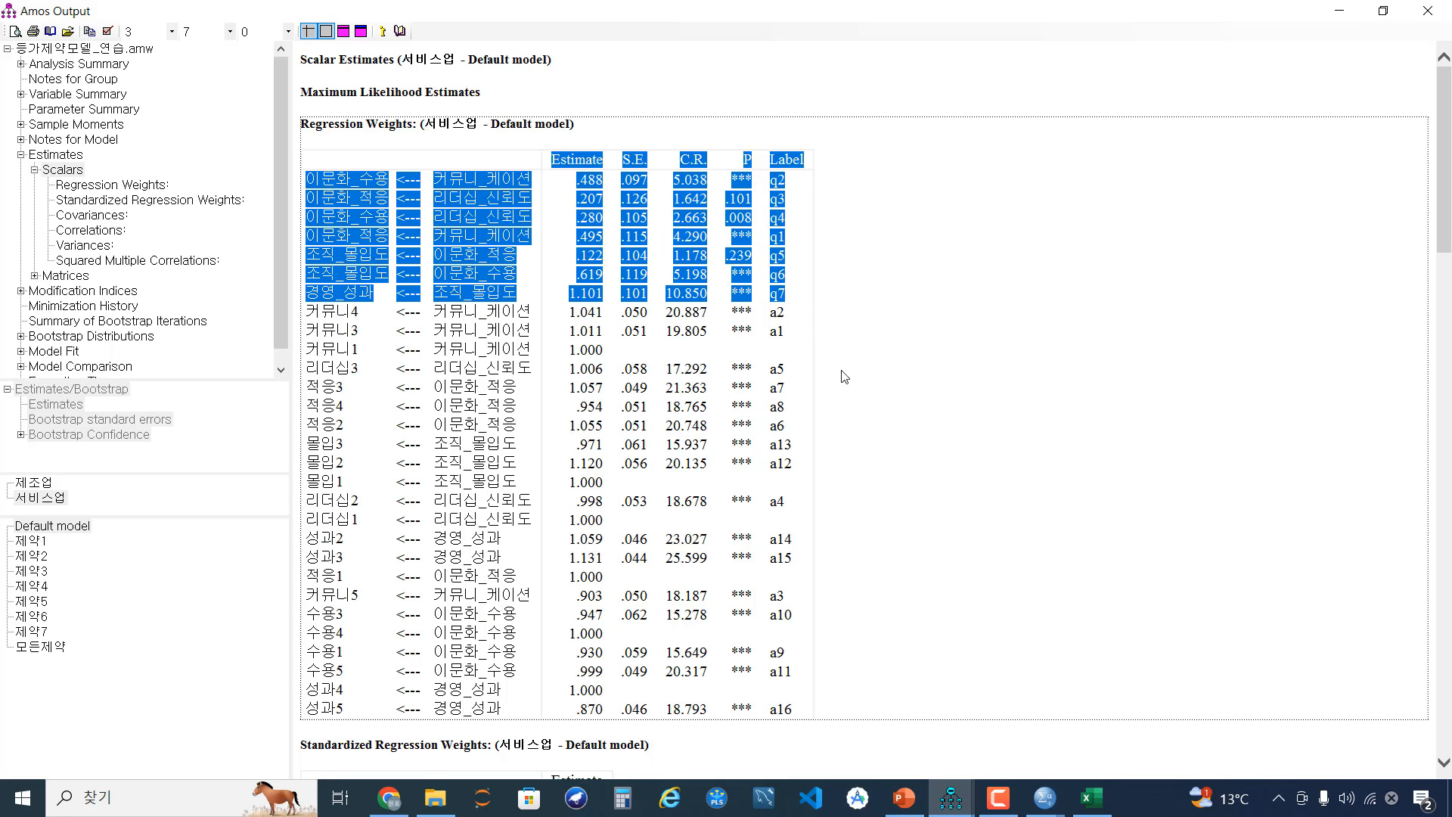
pyautogui.click(1089, 796)
pyautogui.scroll(-2, 301, 610)
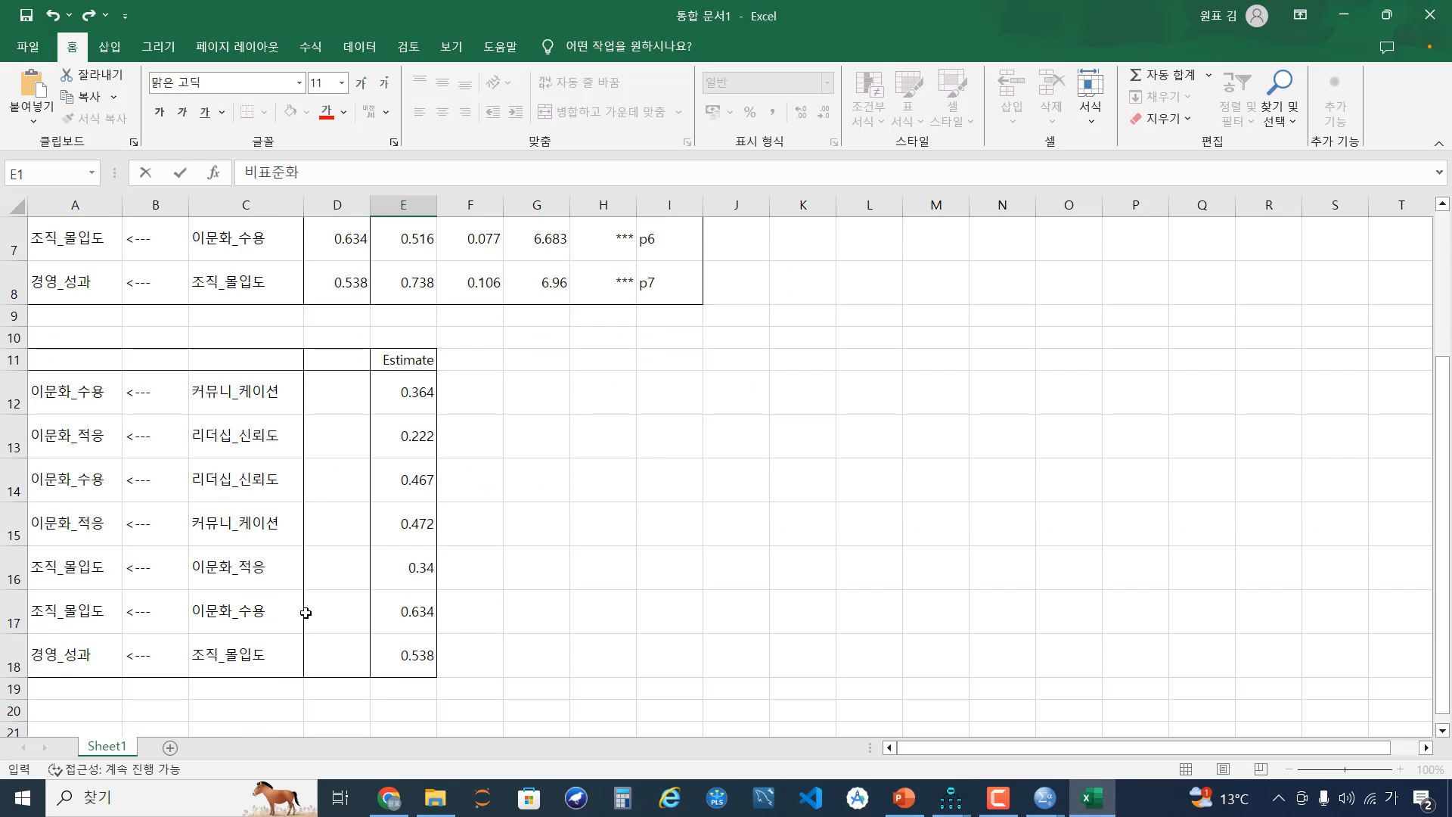
pyautogui.click(79, 363)
pyautogui.hotkey('ctrl', 'v')
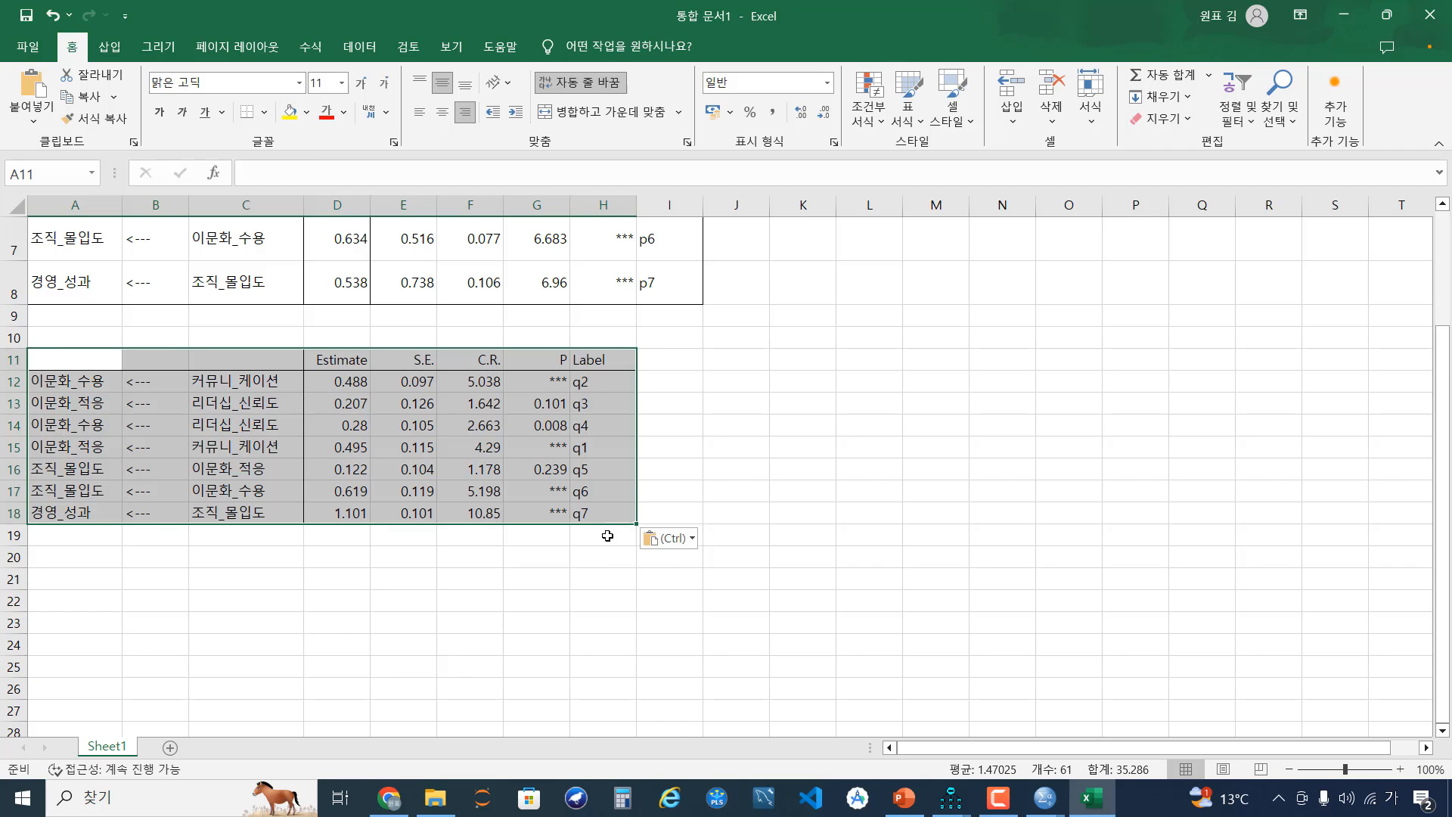
# Copy the 서비스업 Estimate, S.E., C.R. and P columns from D11:G18 to K1, beside the 제조업 table.
pyautogui.scroll(2, 598, 548)
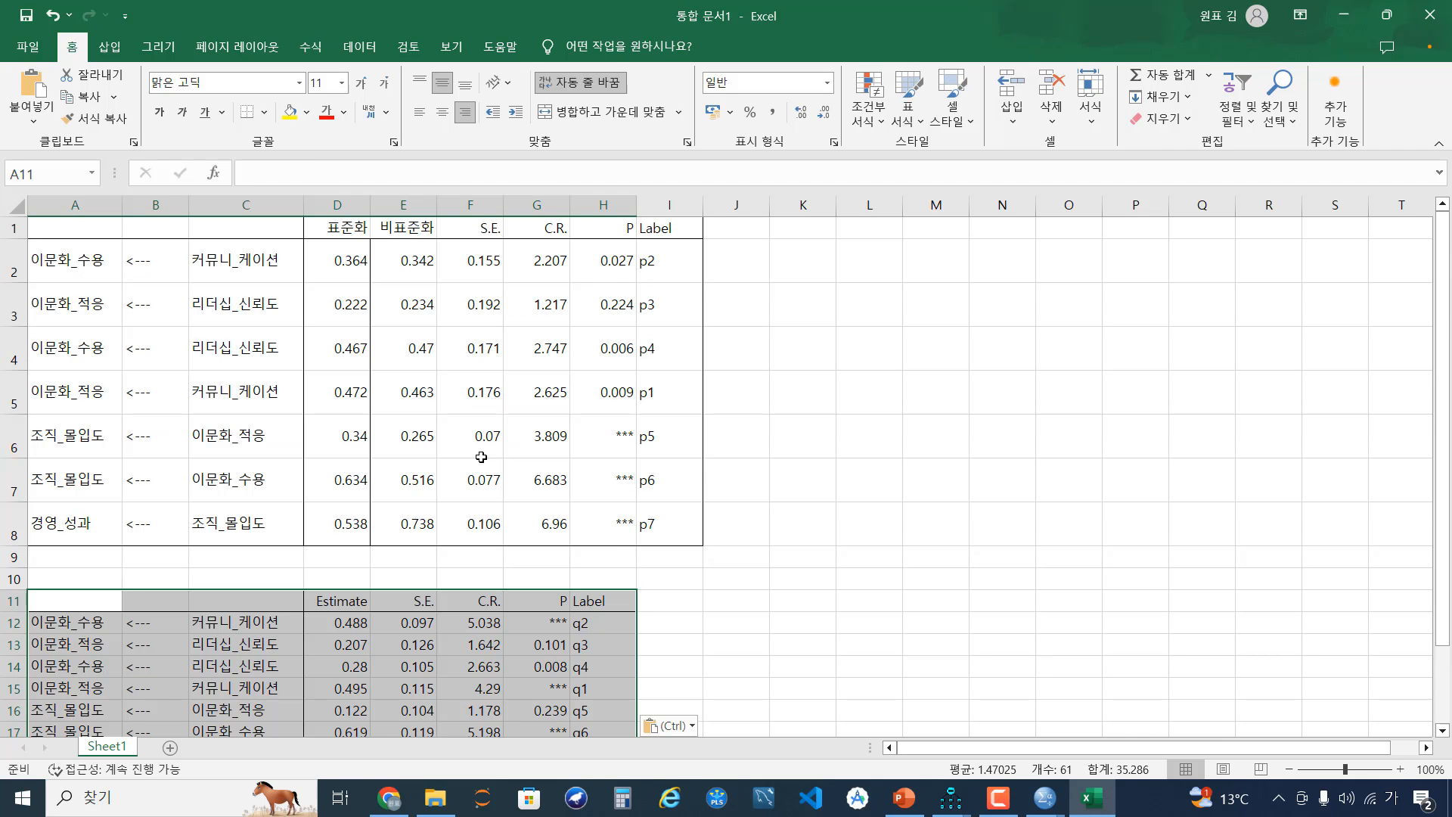
pyautogui.scroll(-1, 490, 526)
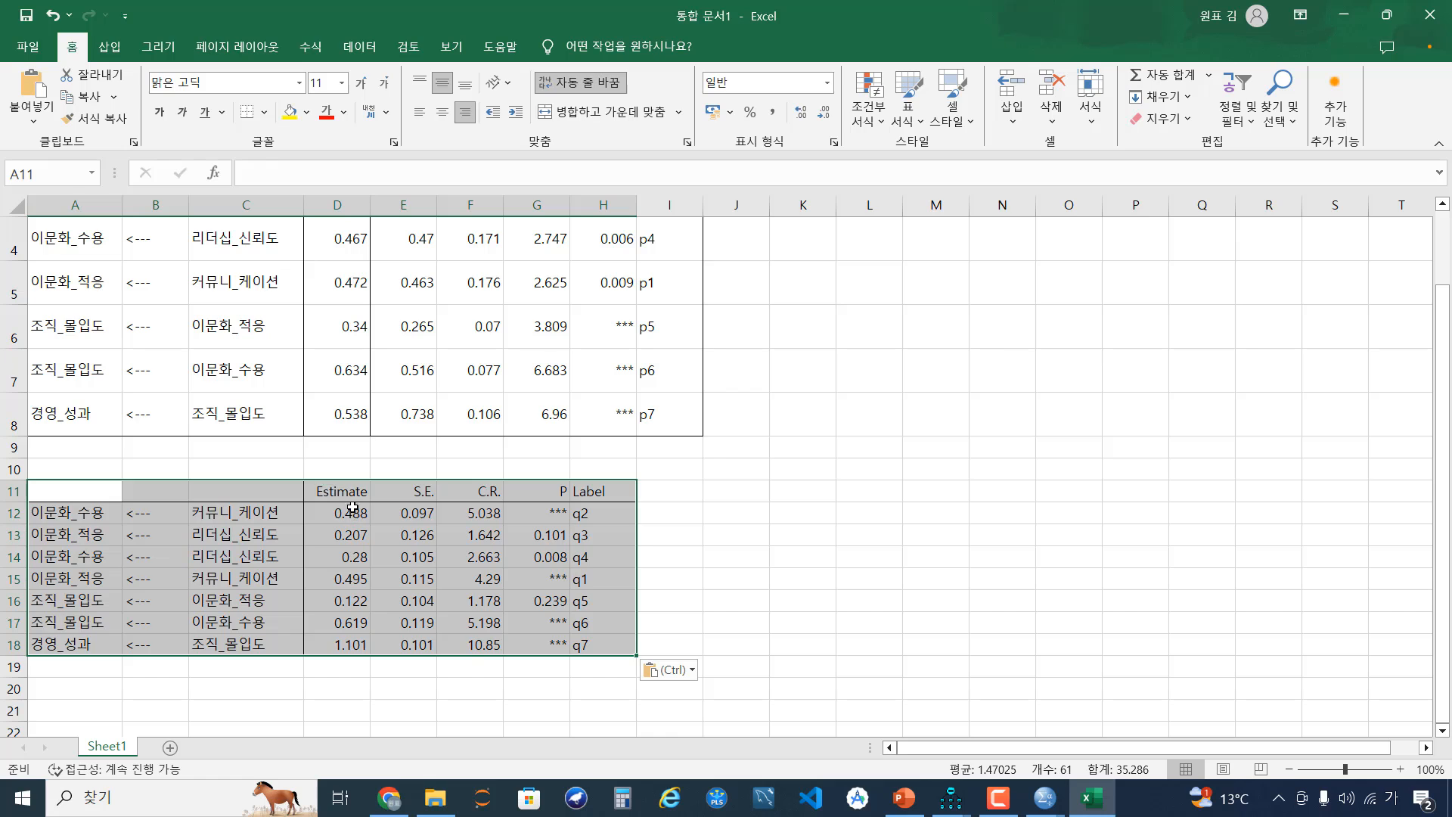
pyautogui.moveTo(344, 495); pyautogui.dragTo(563, 646)
pyautogui.hotkey('ctrl', 'c')
pyautogui.scroll(2, 727, 635)
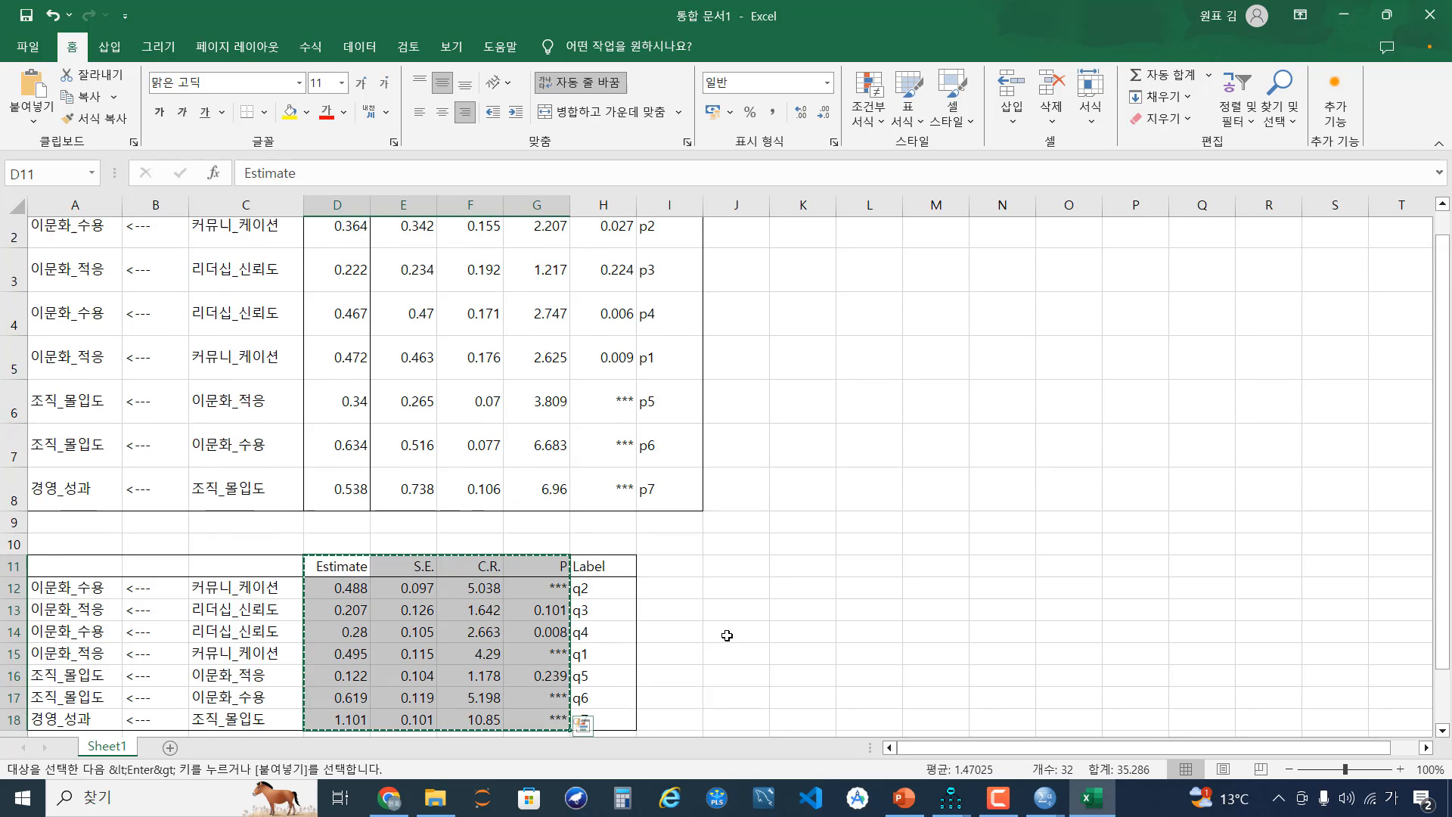
pyautogui.click(827, 233)
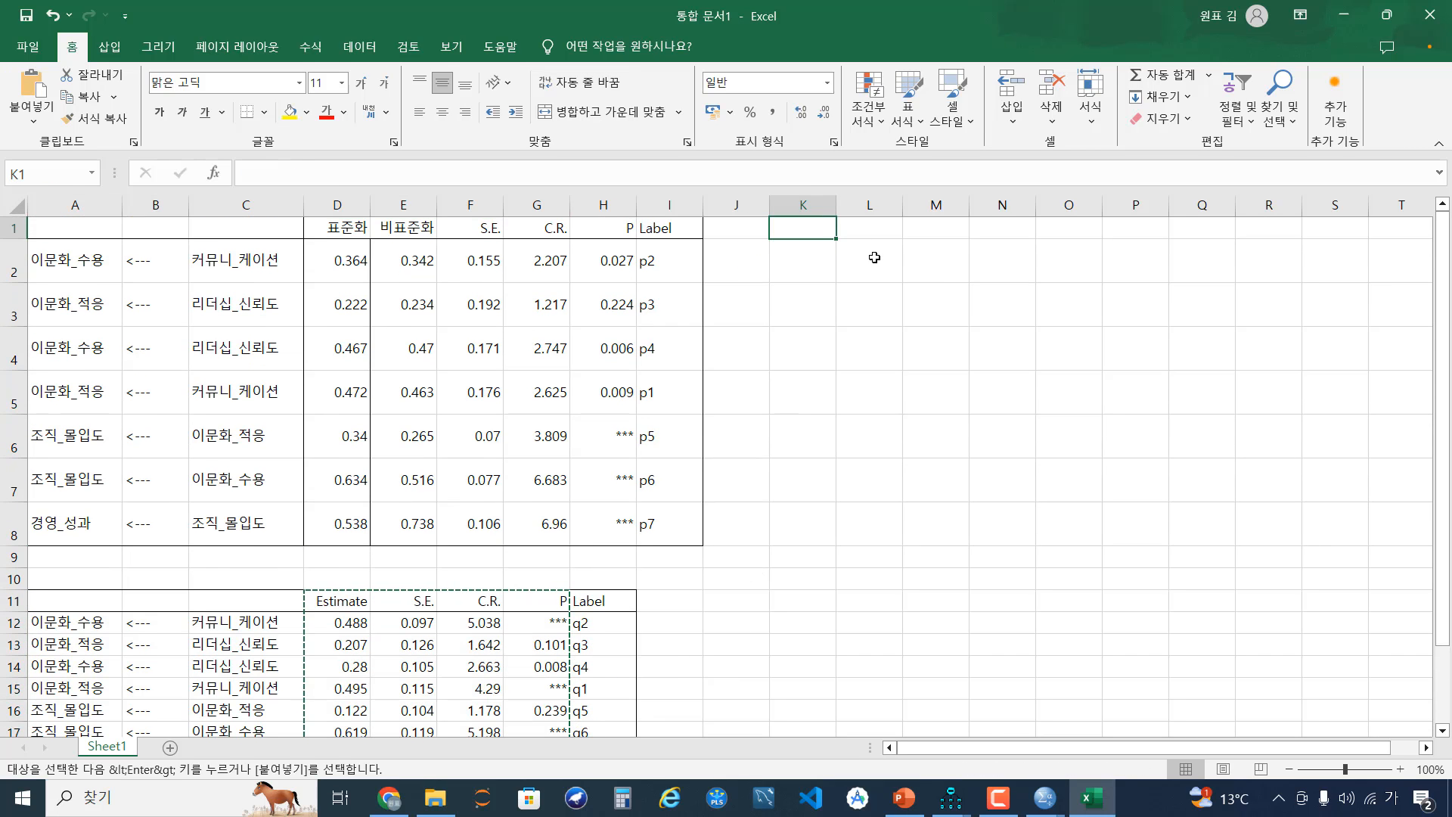
pyautogui.hotkey('ctrl', 'v')
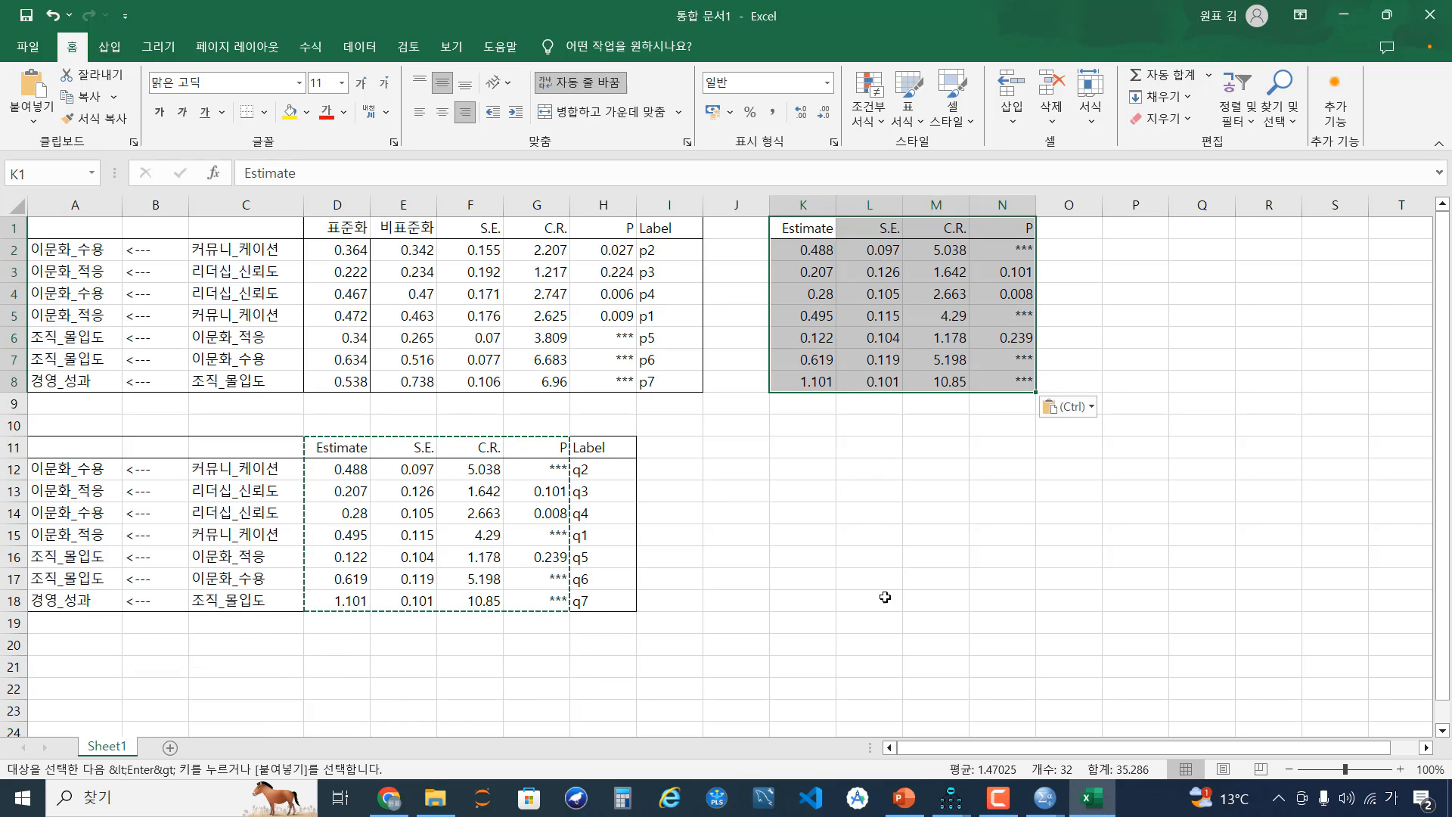
# Copy the 서비스업 standardized regression weights of the seven structural paths from Amos Output and paste them into the Excel sheet at B20.
pyautogui.click(950, 803)
pyautogui.click(1053, 722)
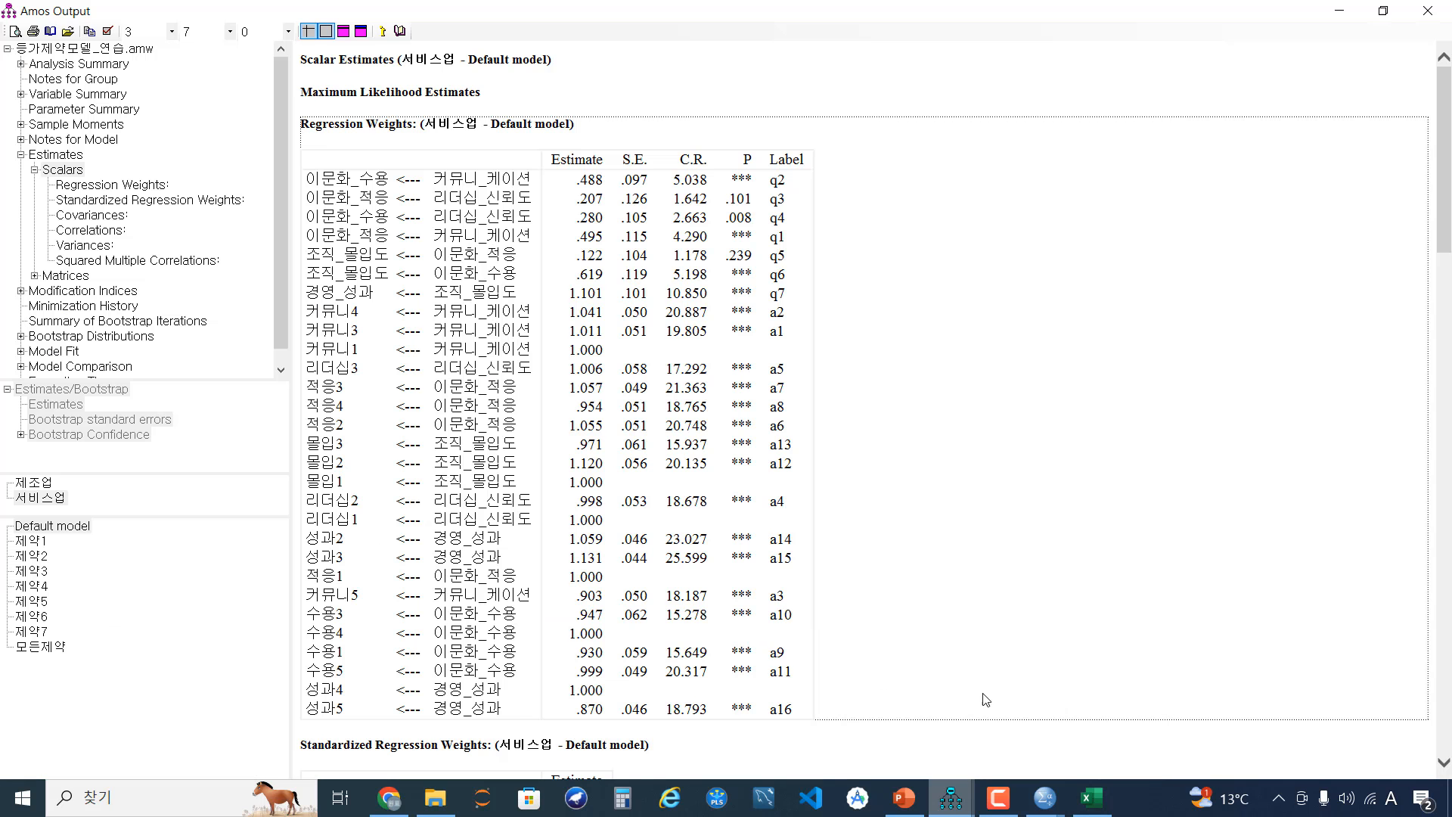
pyautogui.scroll(-8, 830, 635)
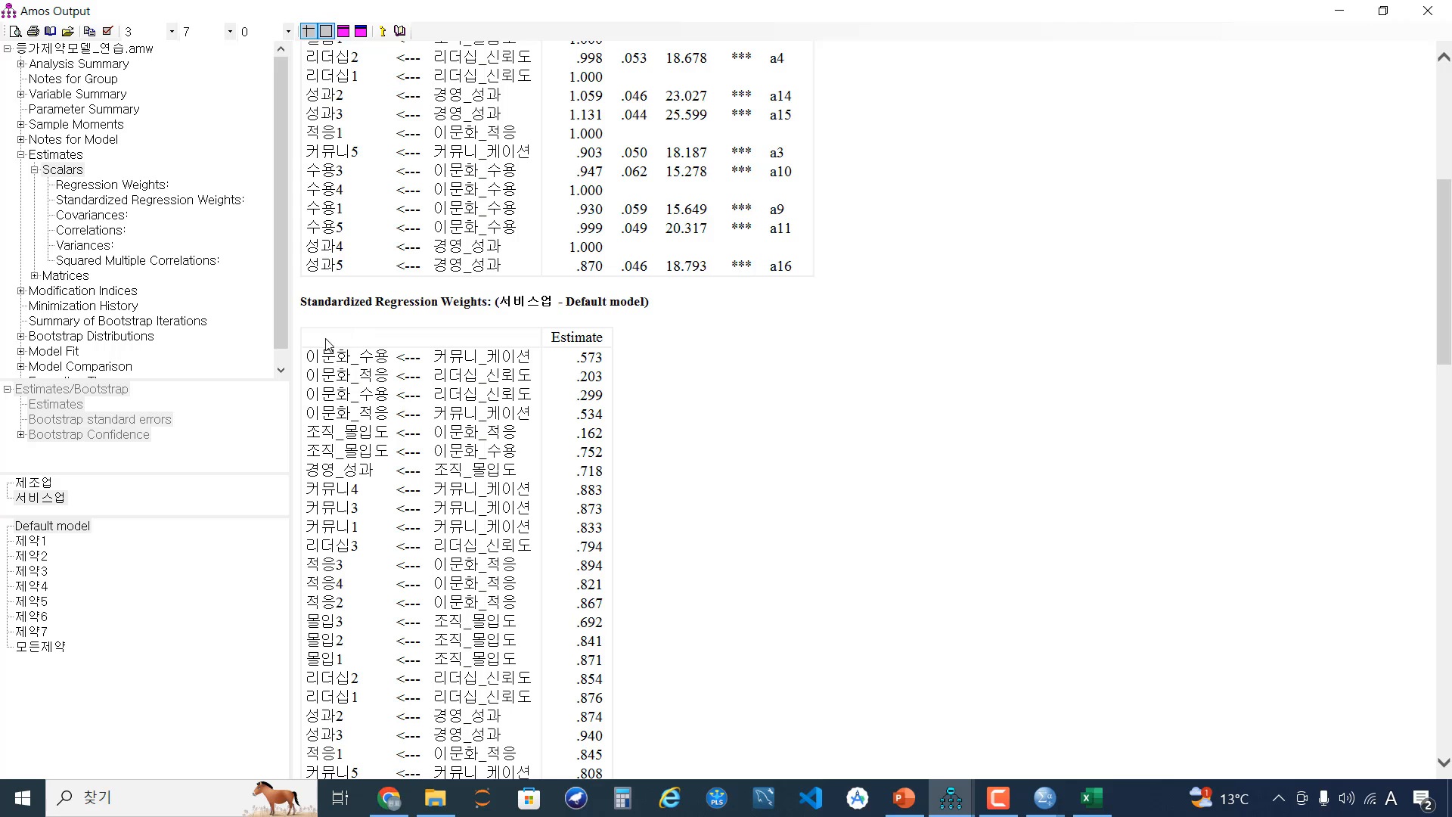
pyautogui.moveTo(327, 345); pyautogui.dragTo(597, 476)
pyautogui.scroll(-2, 598, 529)
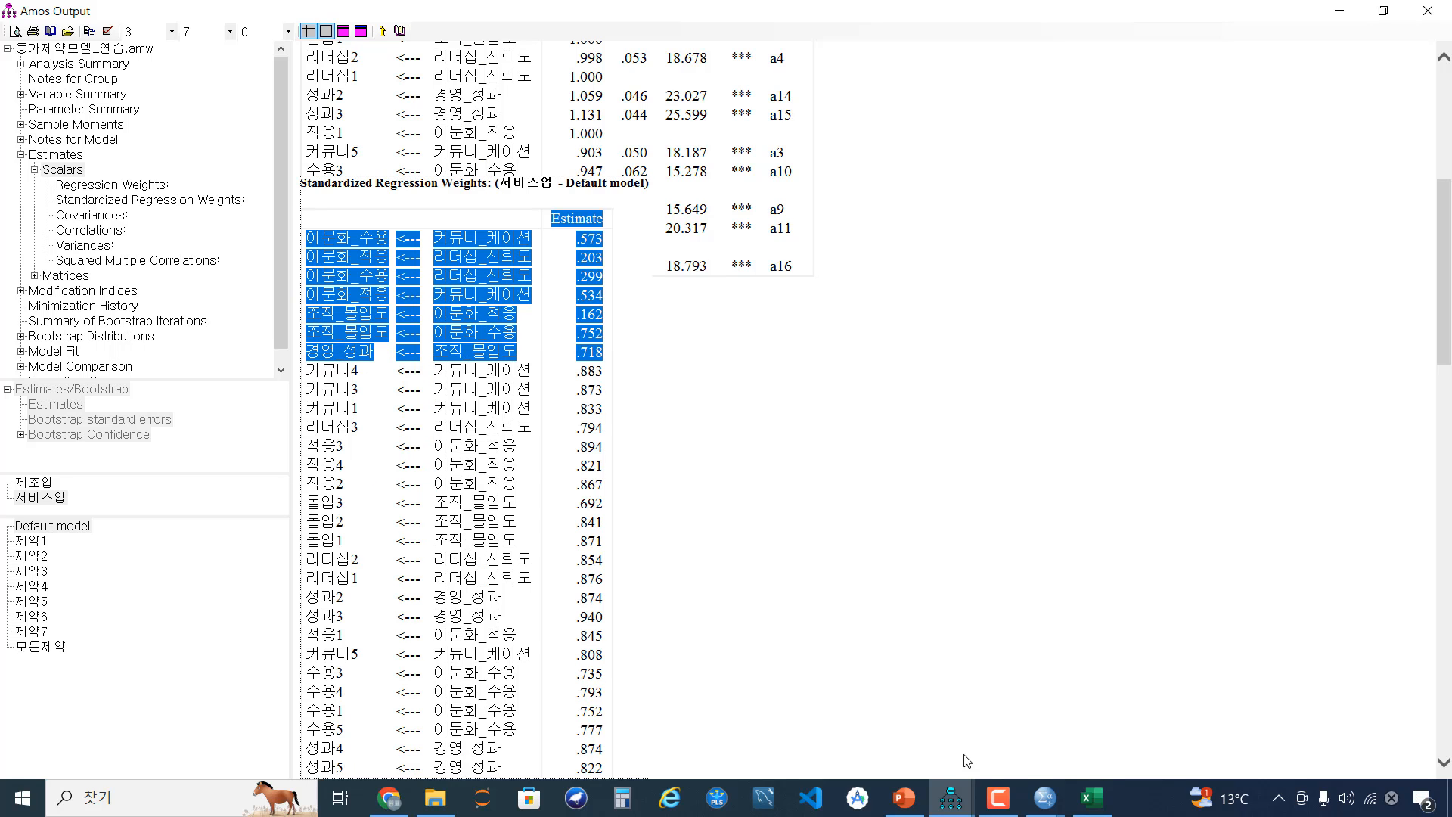
pyautogui.click(1092, 802)
pyautogui.click(155, 644)
pyautogui.hotkey('ctrl', 'v')
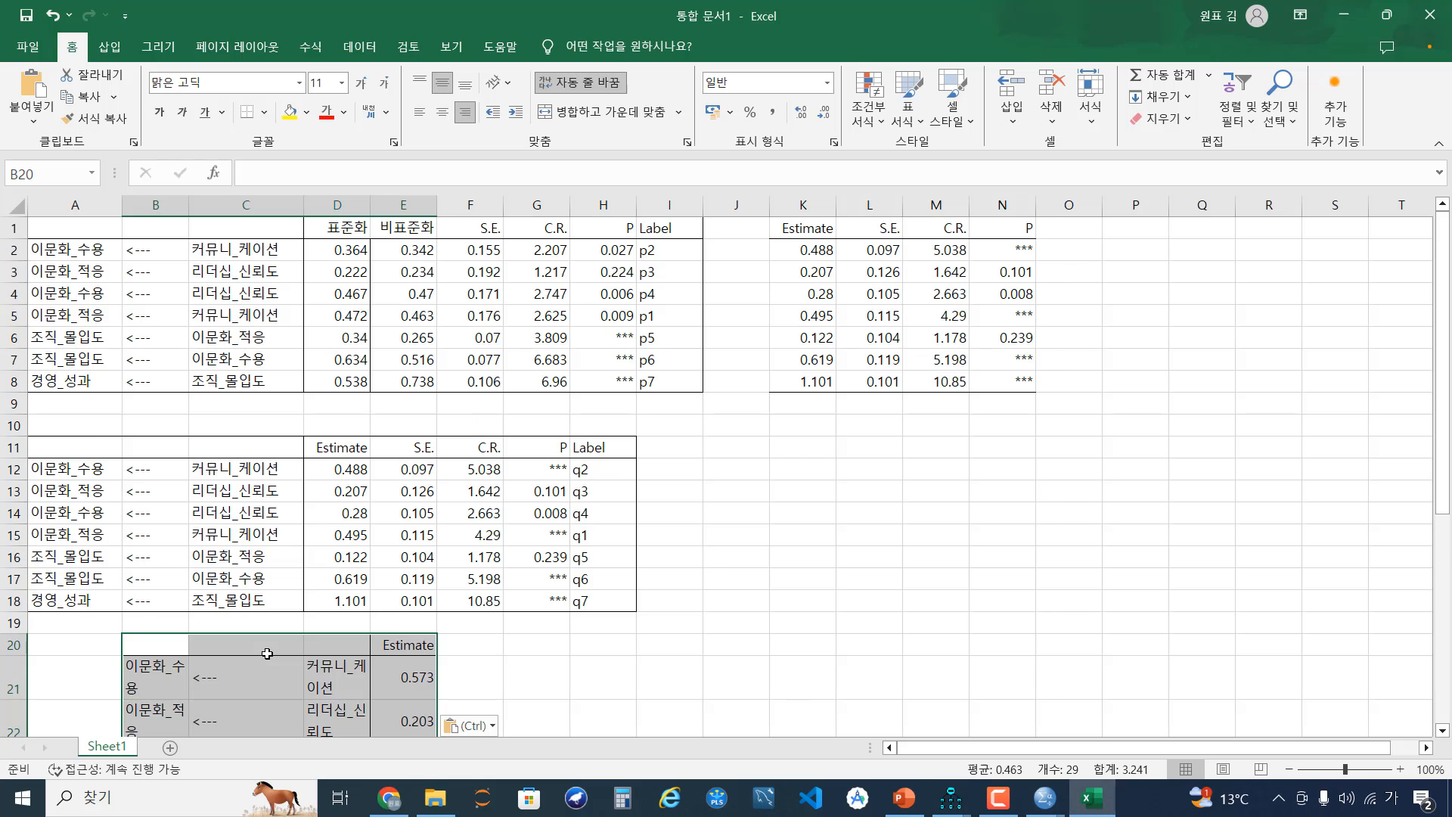
# Copy the seven 서비스업 standardized estimates in E21:E27.
pyautogui.scroll(-2, 397, 605)
pyautogui.click(401, 557)
pyautogui.scroll(-2, 408, 598)
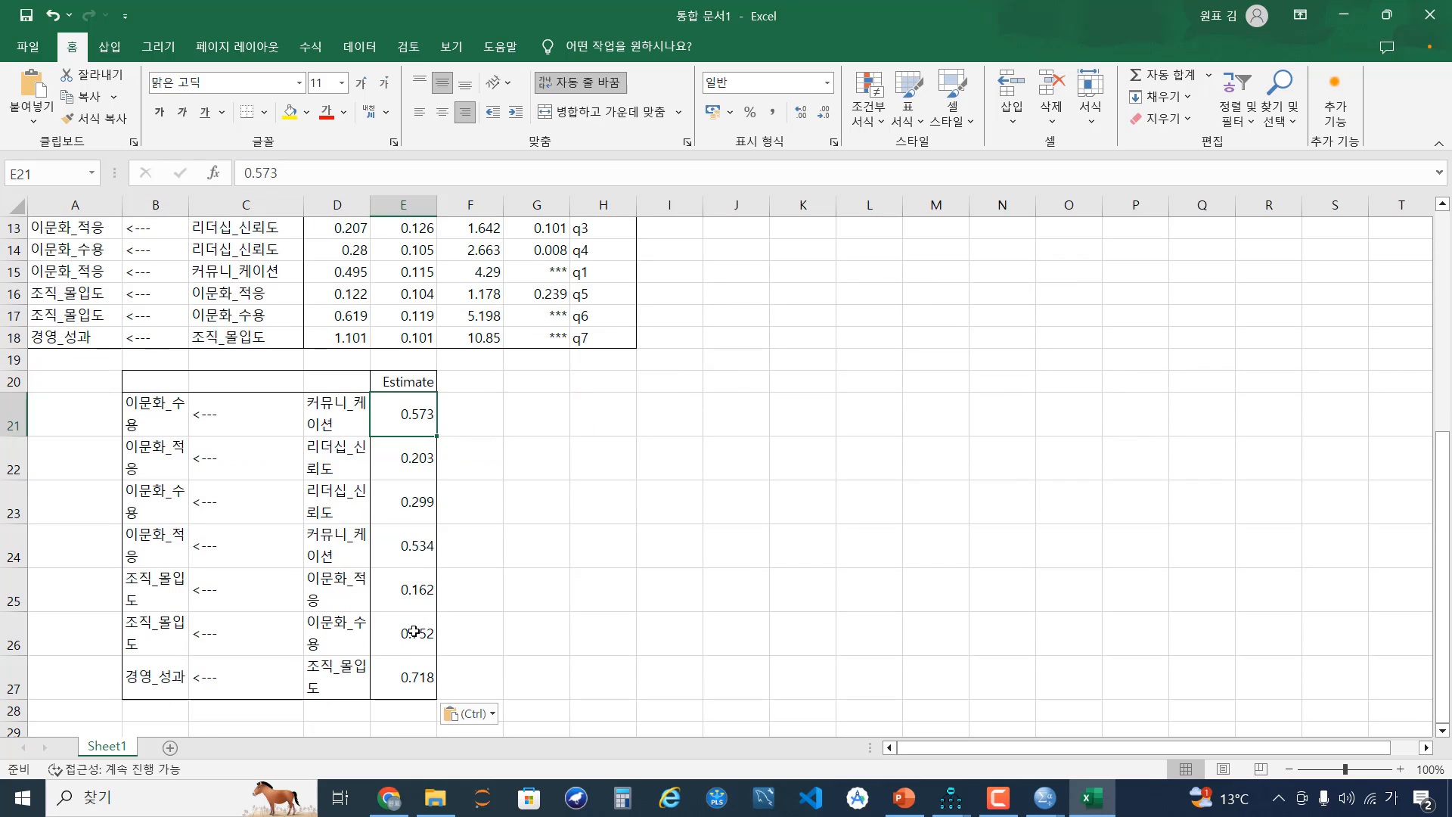
pyautogui.keyDown('shift'); pyautogui.click(413, 669); pyautogui.keyUp('shift')
pyautogui.hotkey('ctrl', 'c')
pyautogui.scroll(4, 642, 621)
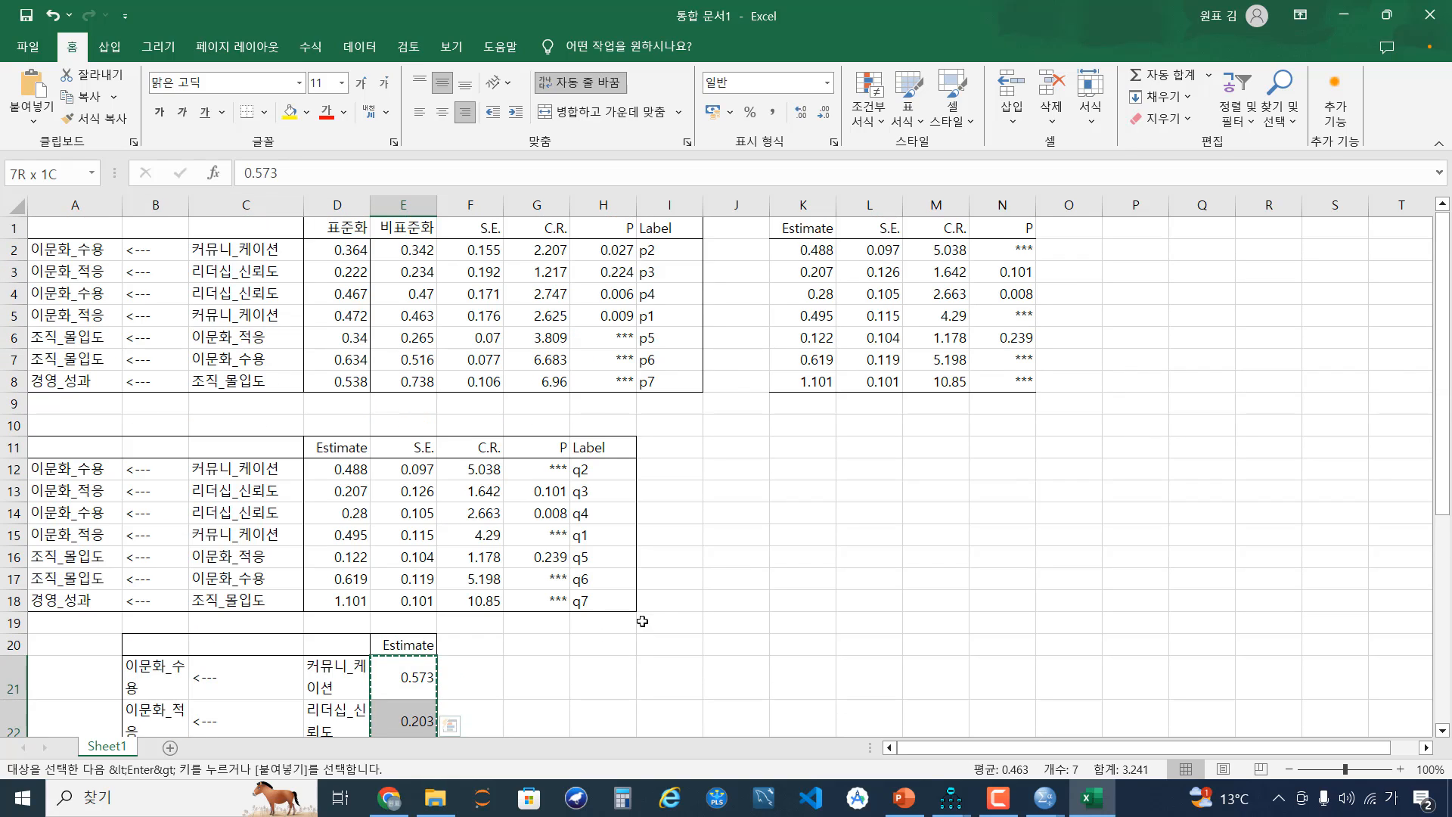
pyautogui.click(736, 227)
pyautogui.hotkey('ctrl', 'v')
pyautogui.moveTo(353, 228); pyautogui.dragTo(393, 227)
pyautogui.click(803, 493)
pyautogui.hotkey('ctrl', 'z')
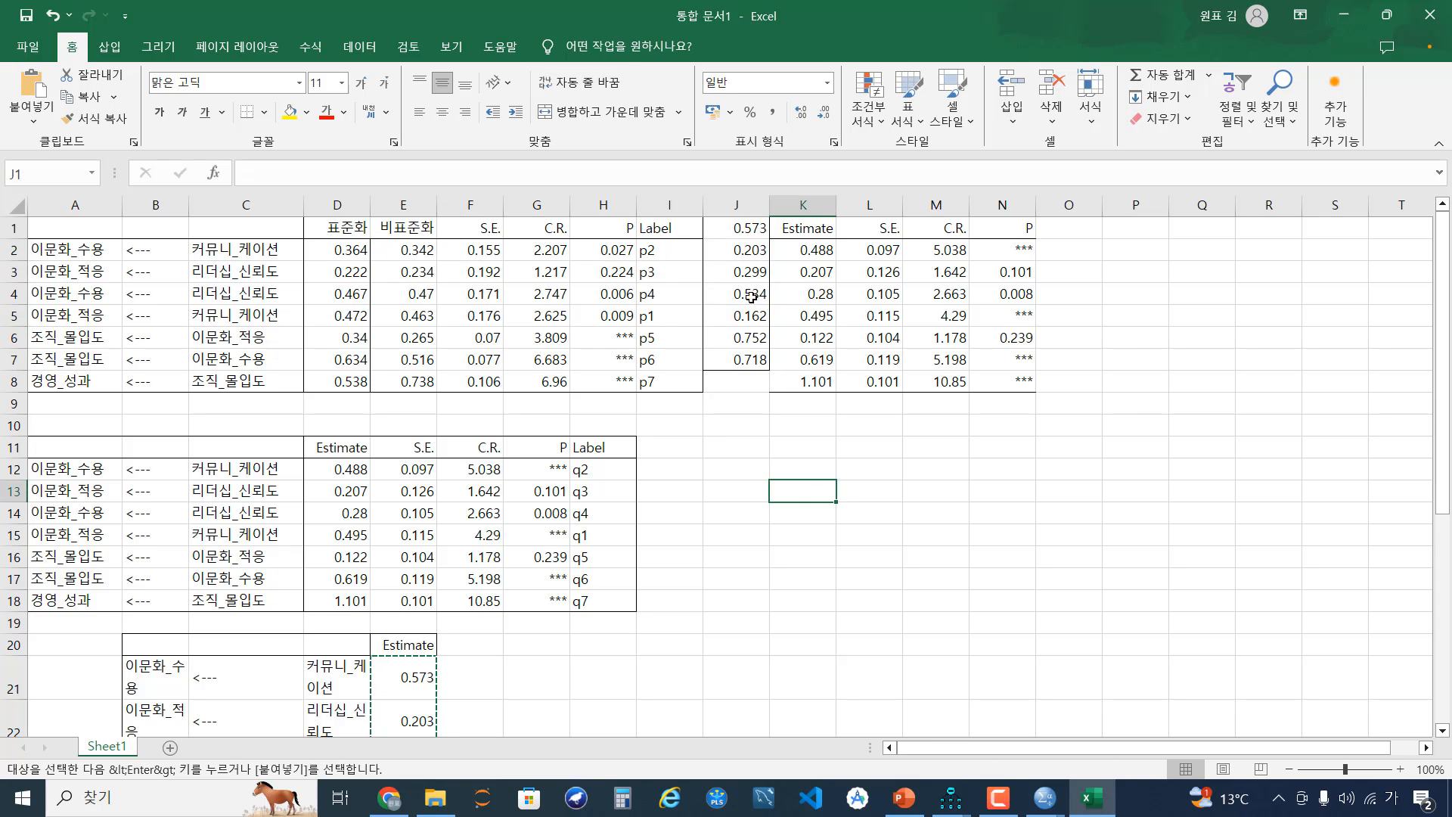
# Paste the copied standardized estimates at J2, and copy the 표준화 and 비표준화 headings from D1:E1 to J1:K1.
pyautogui.click(733, 249)
pyautogui.hotkey('ctrl', 'v')
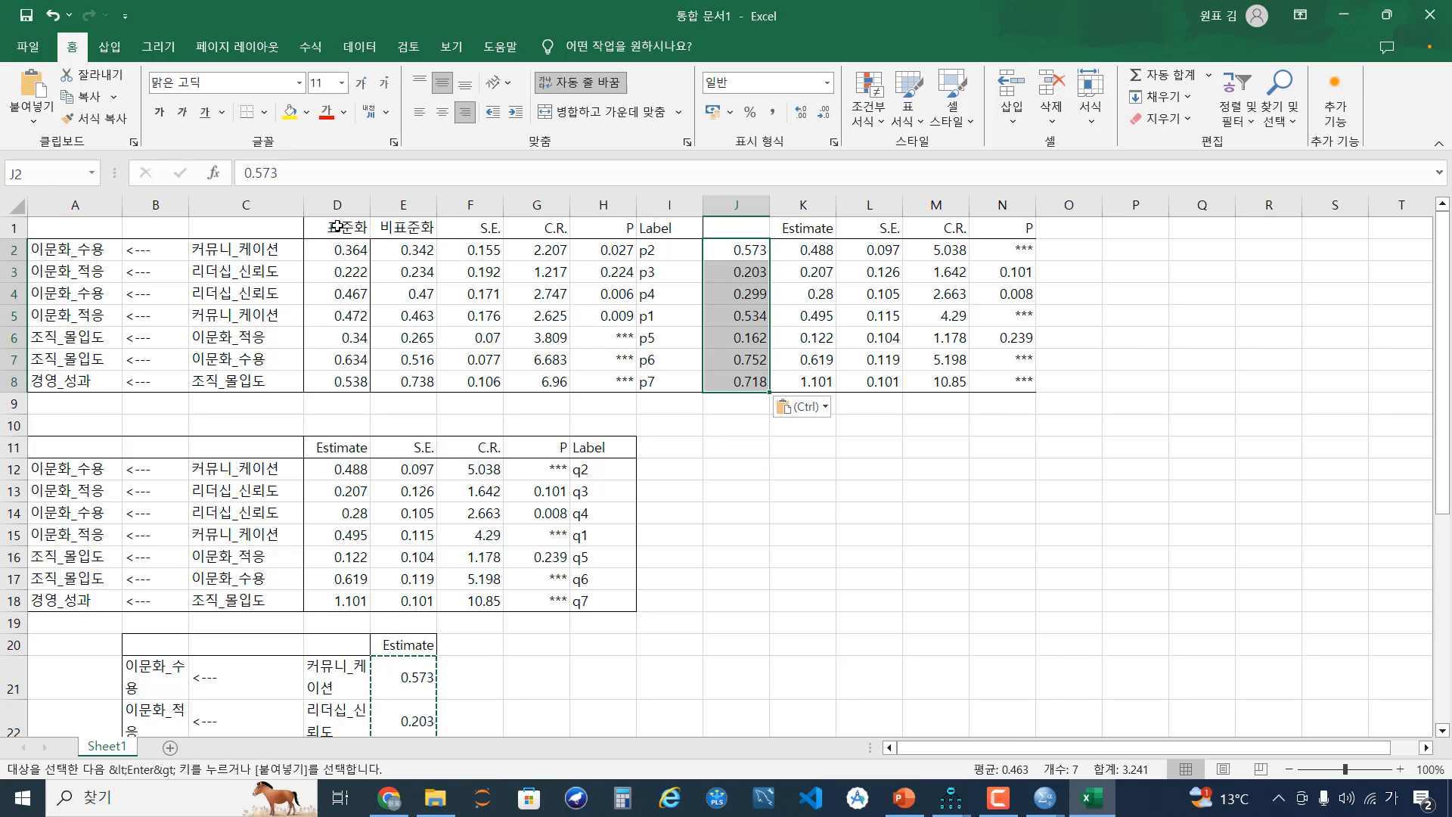
pyautogui.moveTo(337, 226); pyautogui.dragTo(404, 227)
pyautogui.hotkey('ctrl', 'c')
pyautogui.click(736, 227)
pyautogui.hotkey('ctrl', 'v')
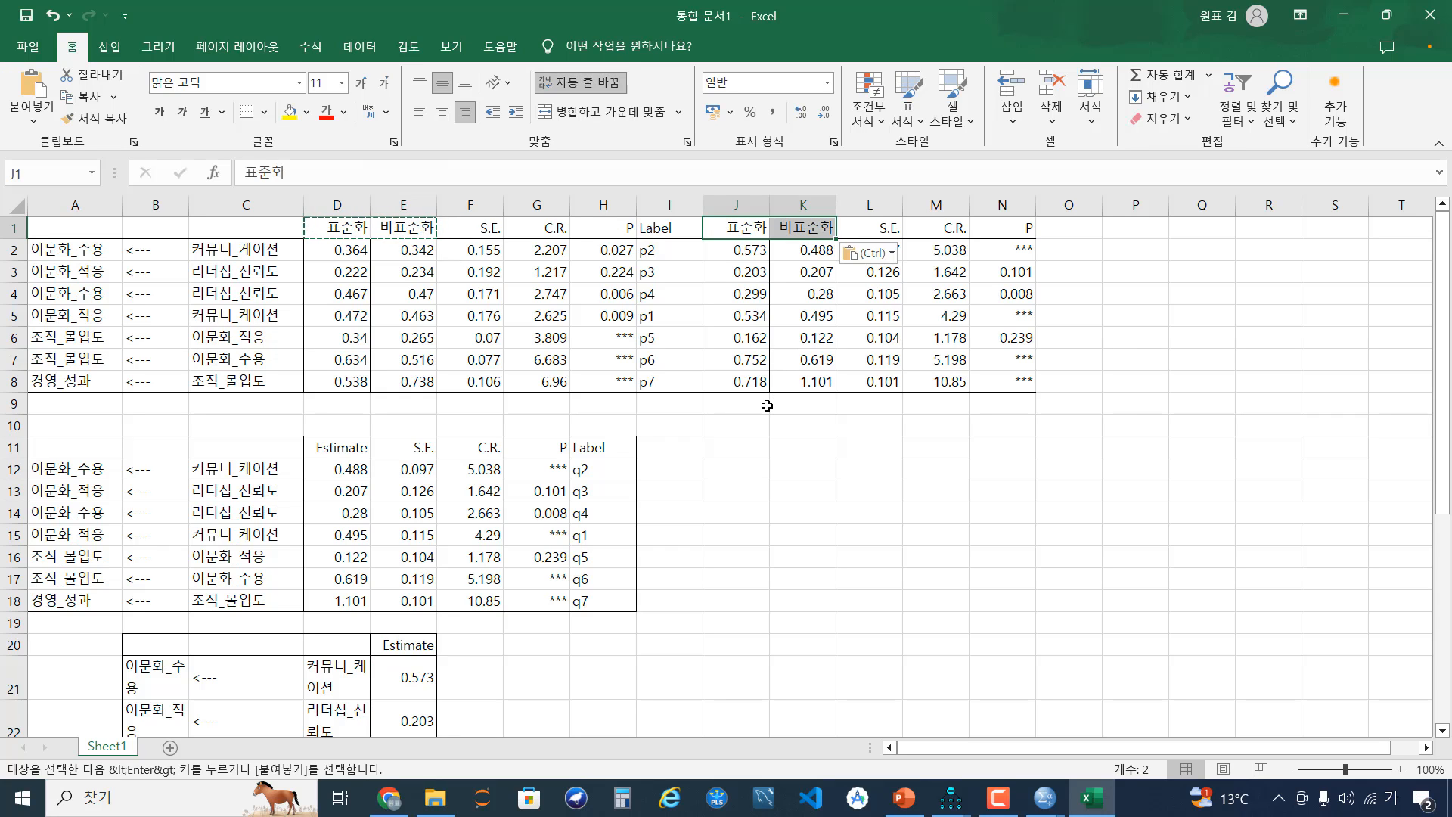
pyautogui.click(766, 406)
pyautogui.press('Escape')
# Delete rows 10 to 27, which hold the leftover 서비스업 source tables.
pyautogui.click(13, 426)
pyautogui.scroll(-5, 79, 603)
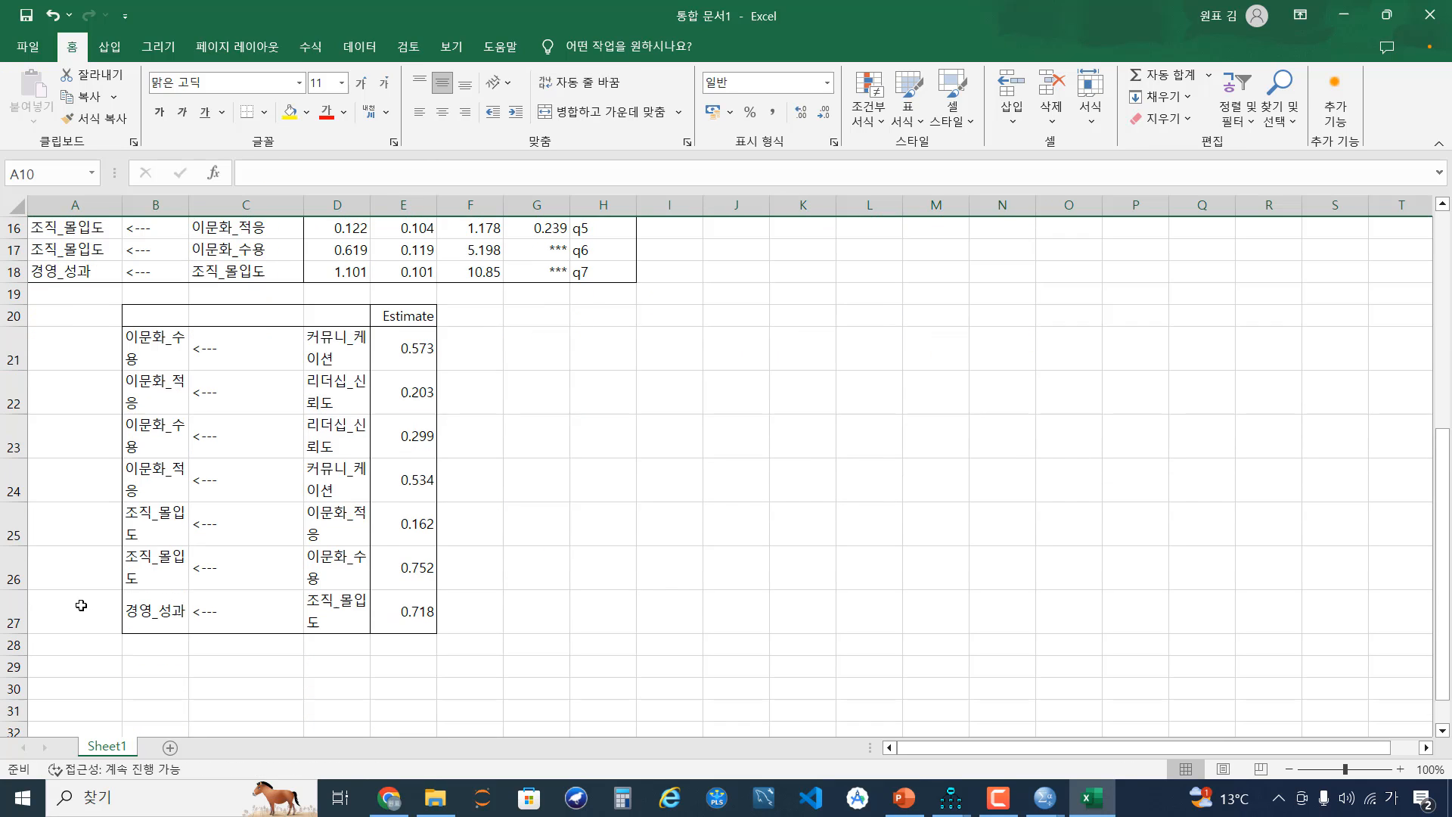
pyautogui.keyDown('shift'); pyautogui.click(14, 622); pyautogui.keyUp('shift')
pyautogui.rightClick(14, 621)
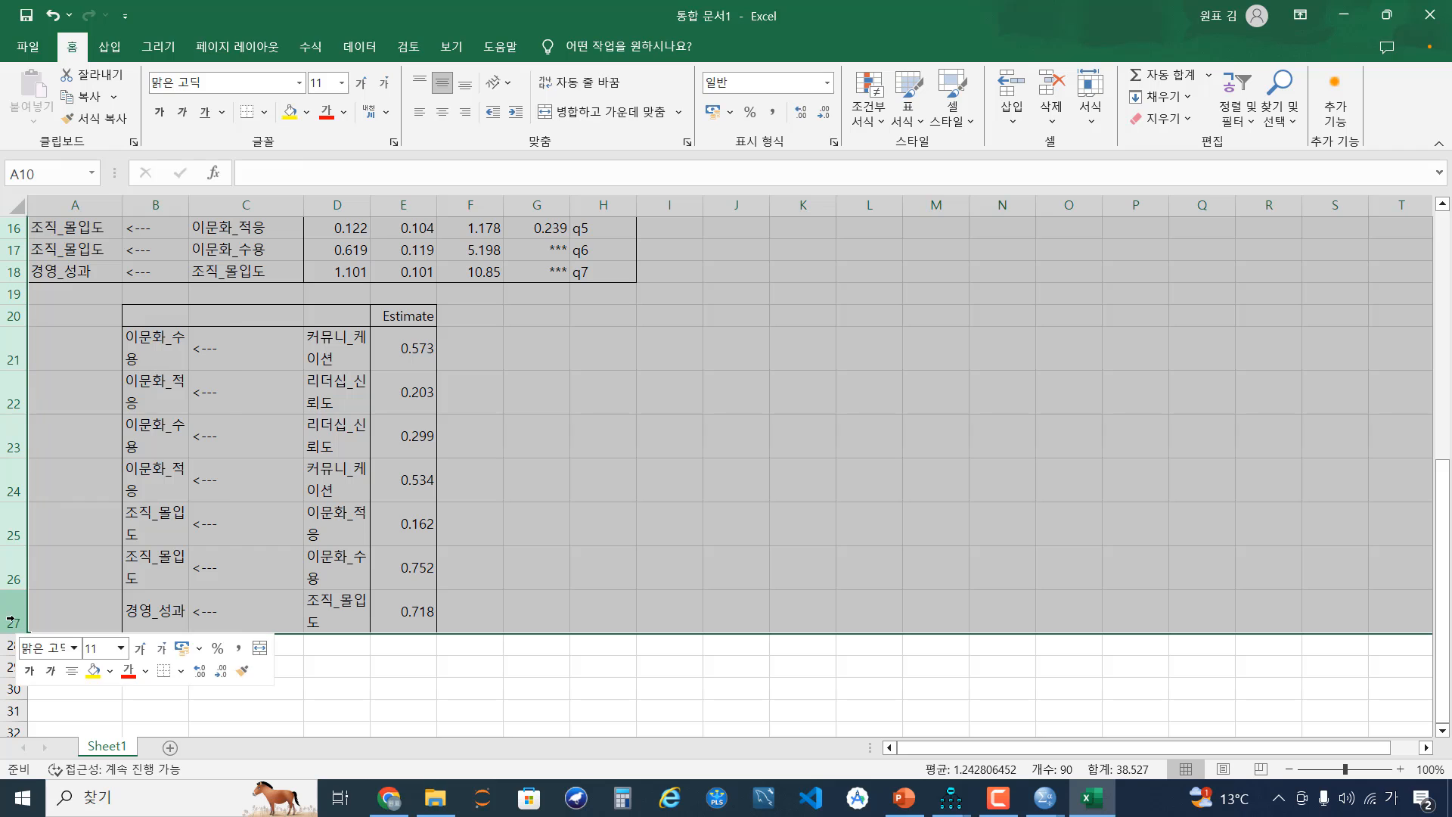
pyautogui.click(126, 491)
pyautogui.scroll(5, 538, 493)
pyautogui.click(538, 493)
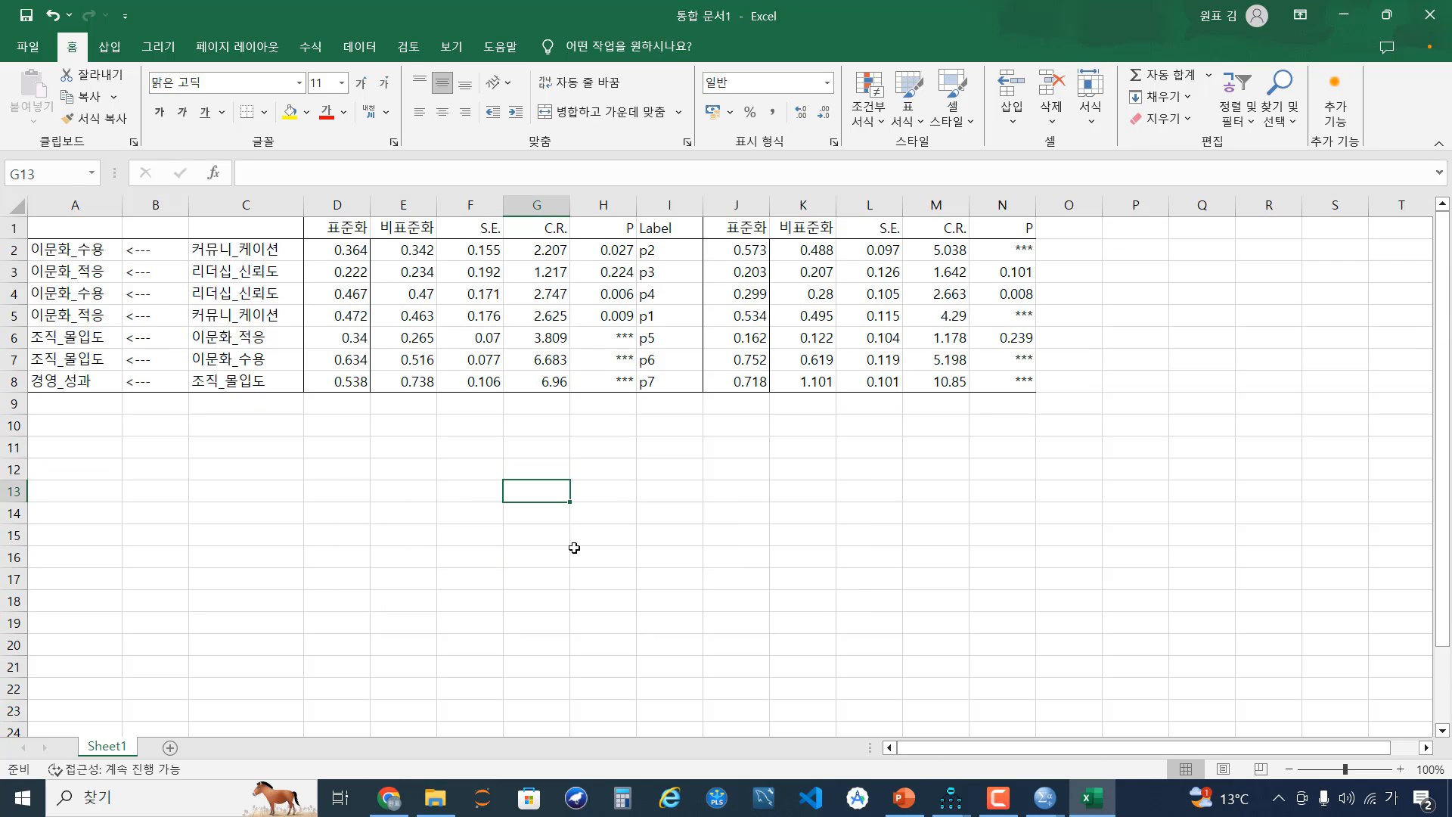
# Enlarge the sheet view to 130% and insert an empty row above the header row.
pyautogui.scroll(3, 574, 548)
pyautogui.scroll(1, 574, 547)
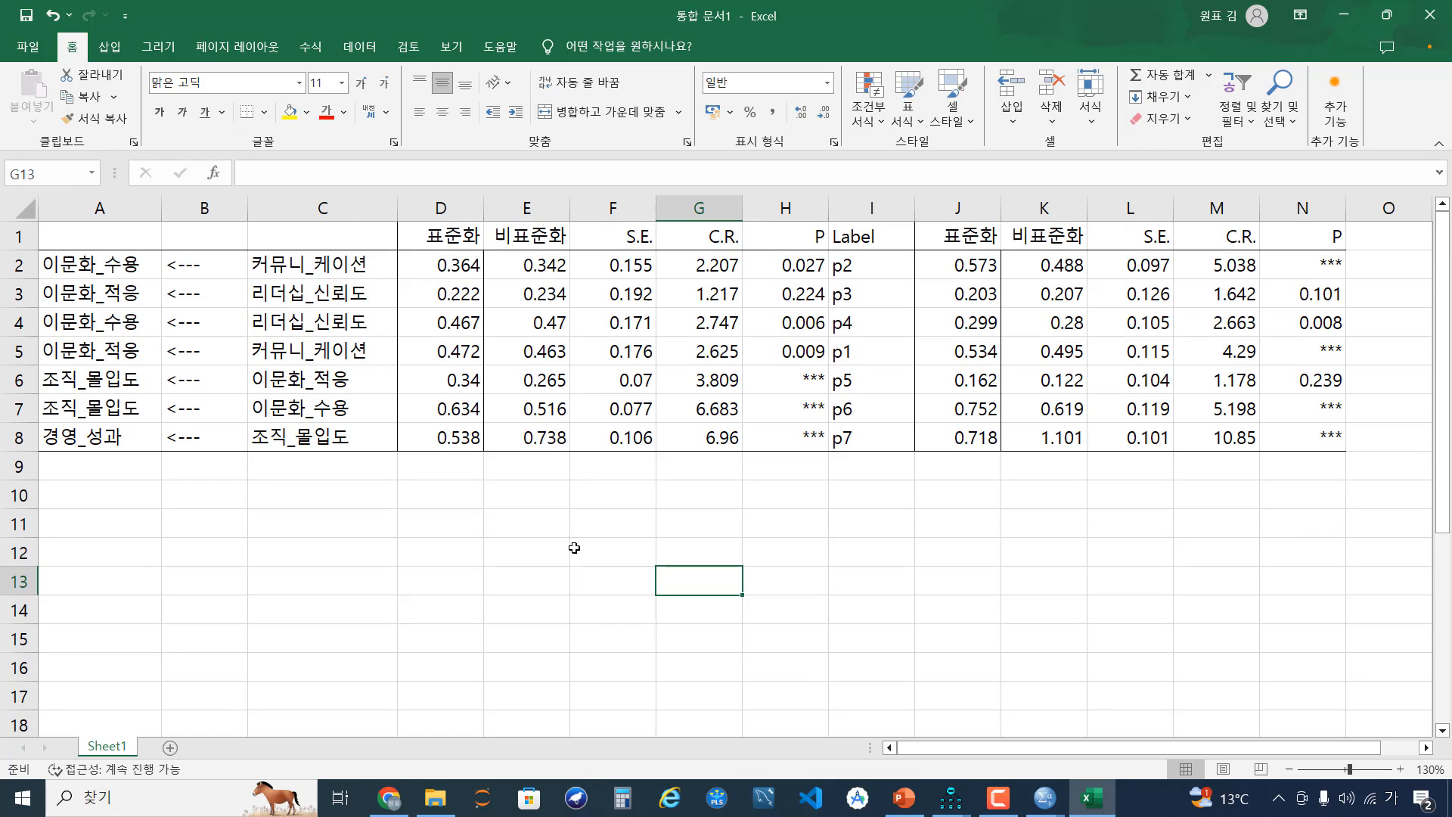
pyautogui.rightClick(26, 238)
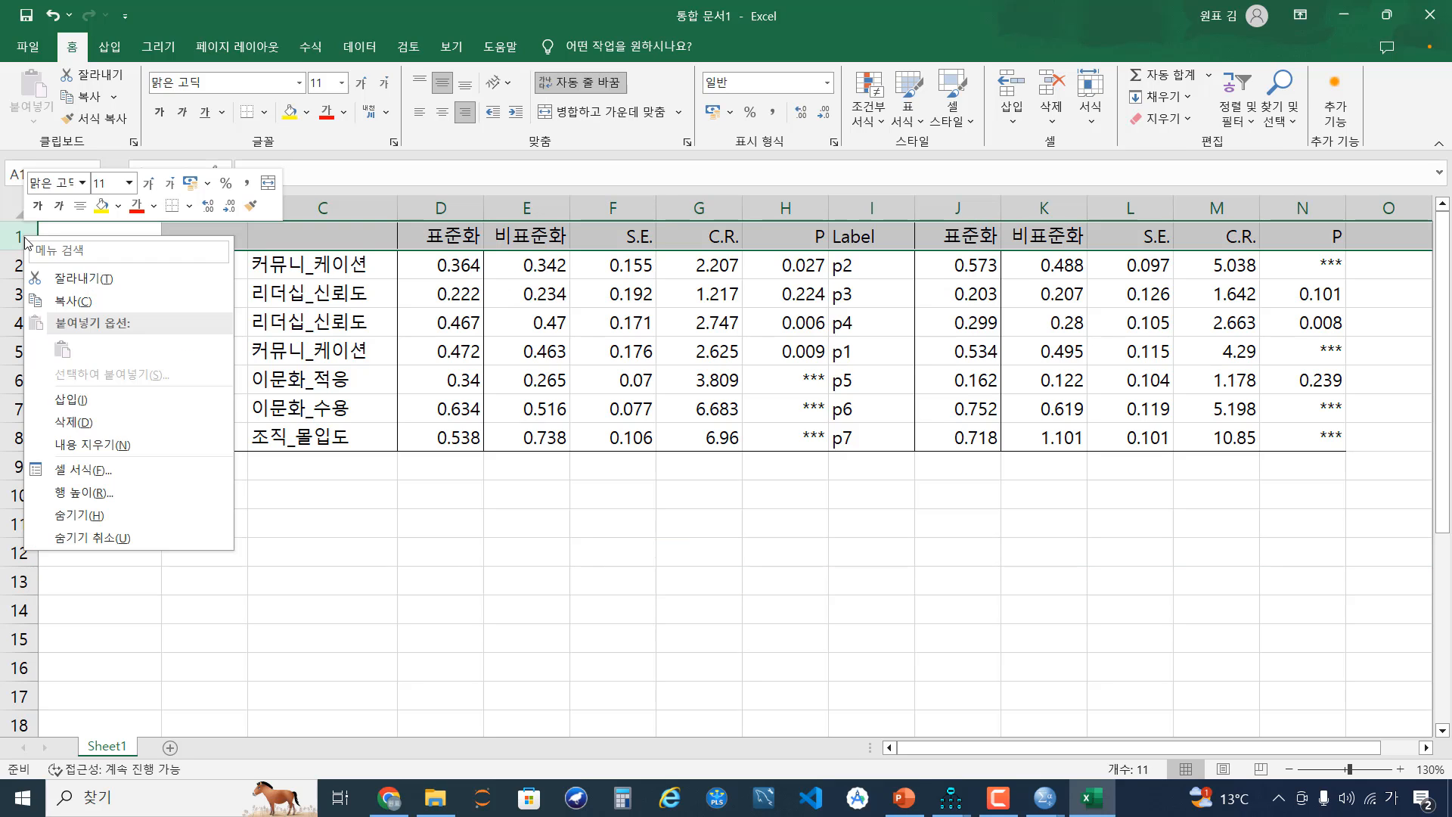
pyautogui.click(93, 409)
# Enter the group headings 제조업 in D1 and 서비스업 in J1.
pyautogui.click(451, 236)
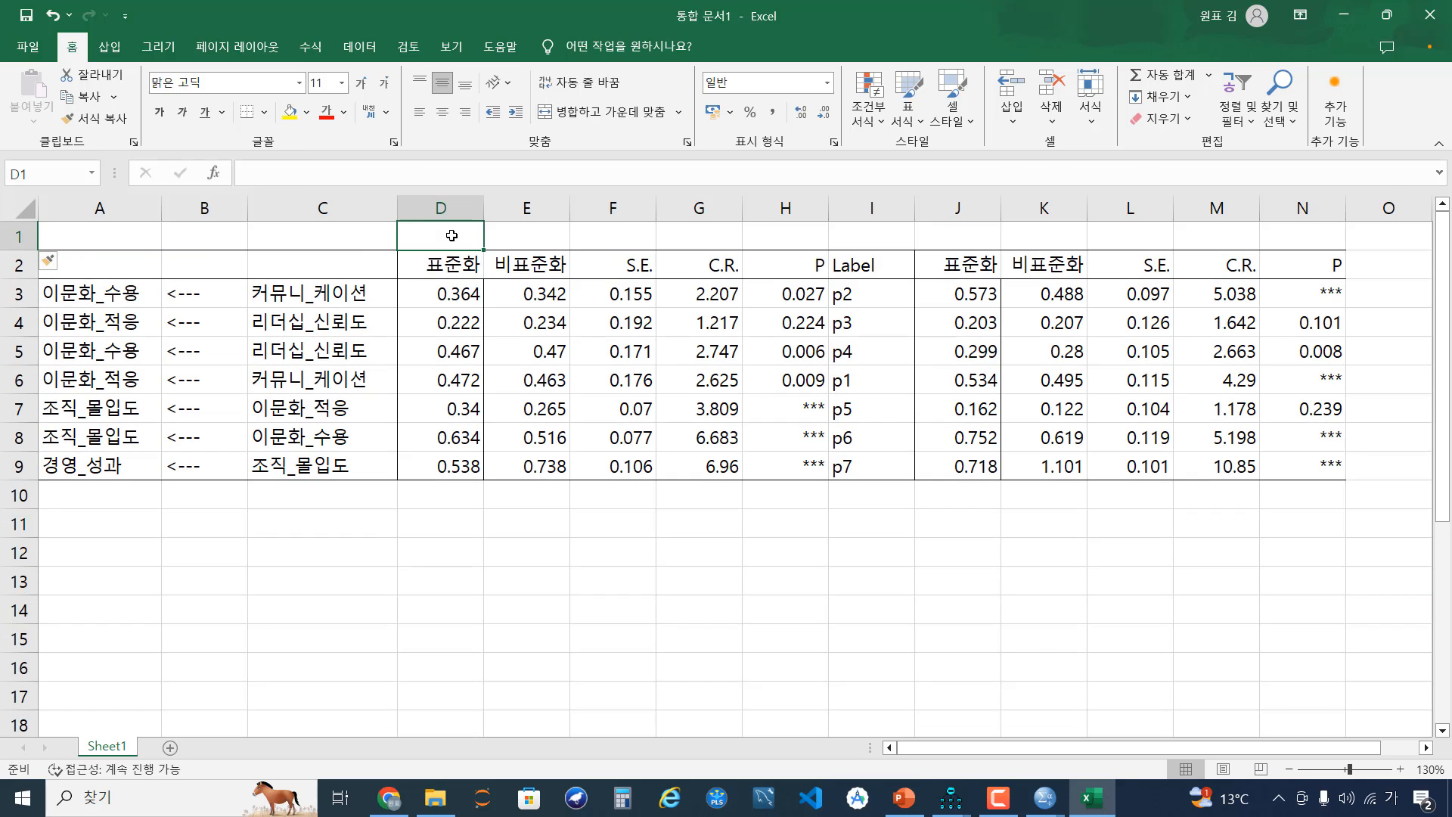
pyautogui.write('wp')
pyautogui.write('q')
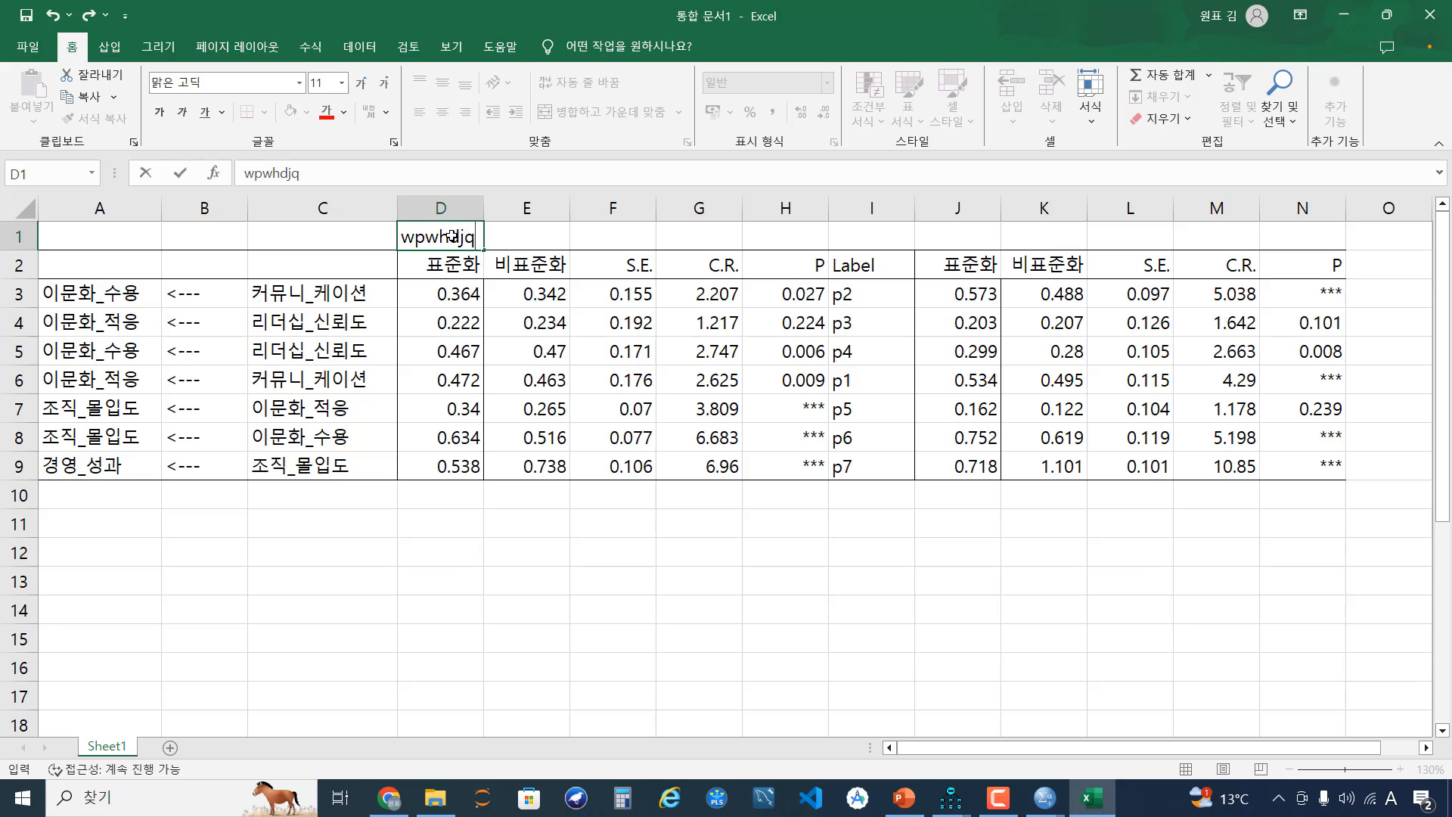
pyautogui.press('Right')
pyautogui.press('Right')
pyautogui.press('Right')
pyautogui.press('Right')
pyautogui.press('Right')
pyautogui.press('Right')
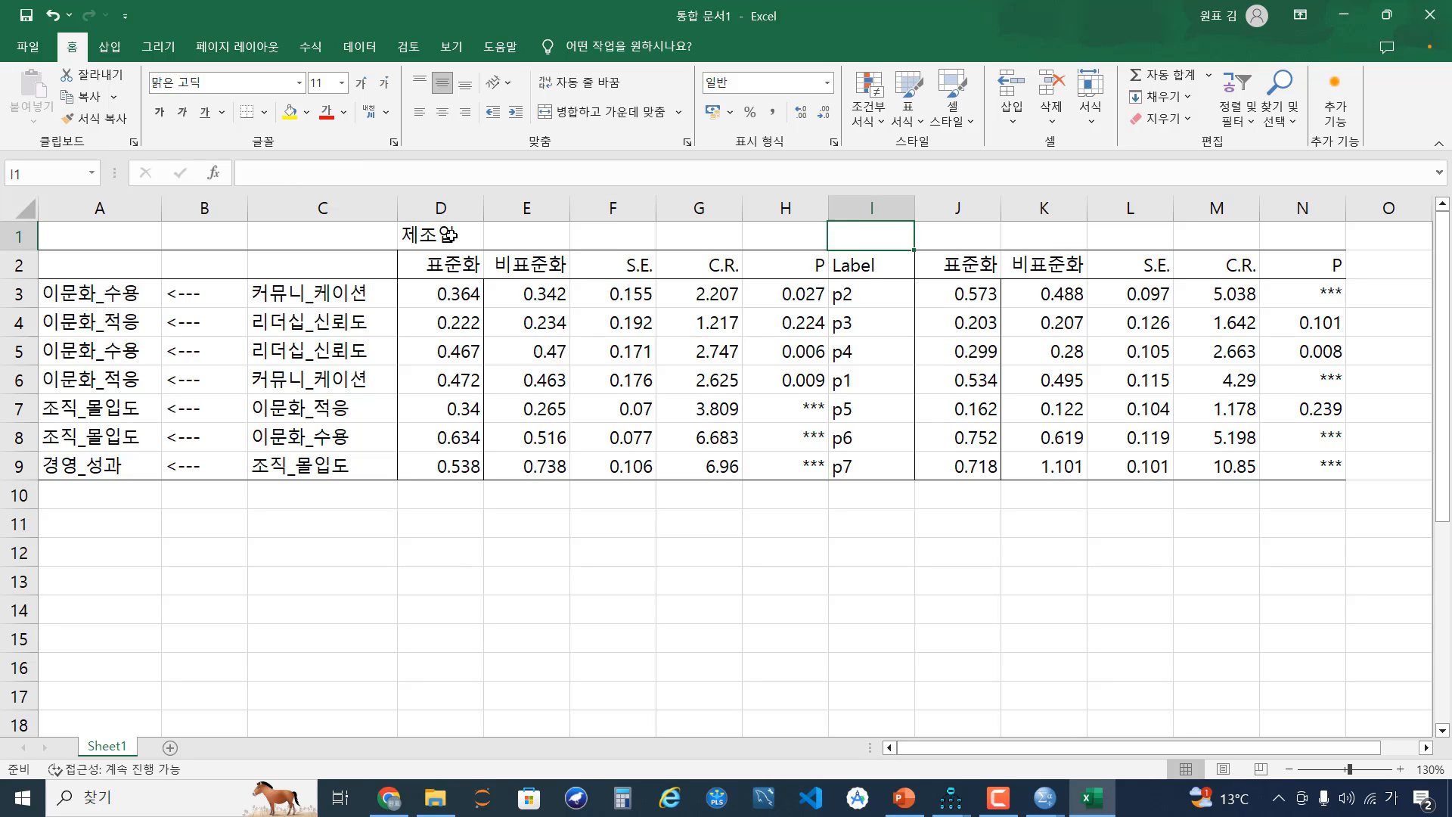
pyautogui.write('서비스업')
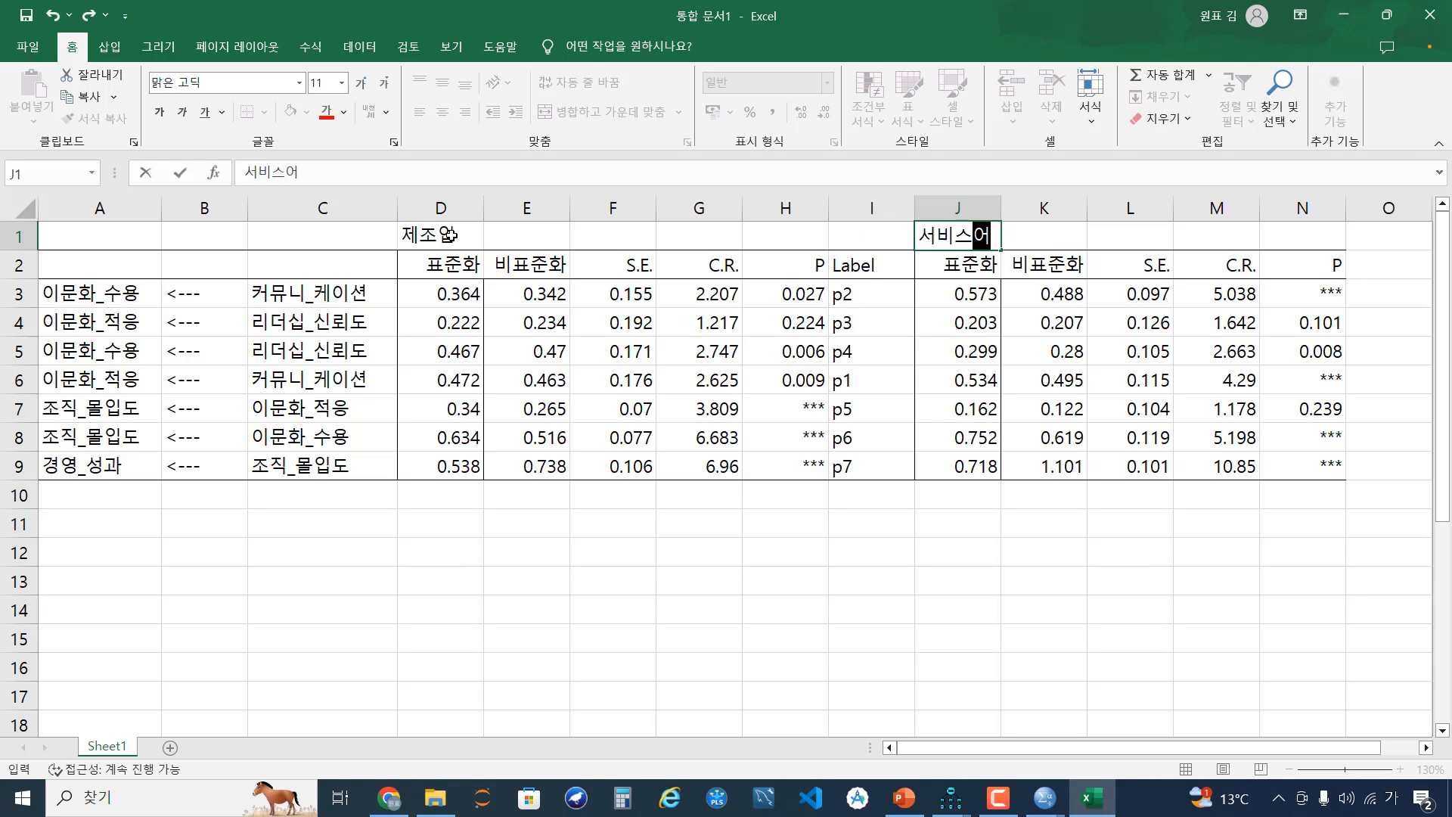
# Delete the Label column I between the two group tables.
pyautogui.click(851, 265)
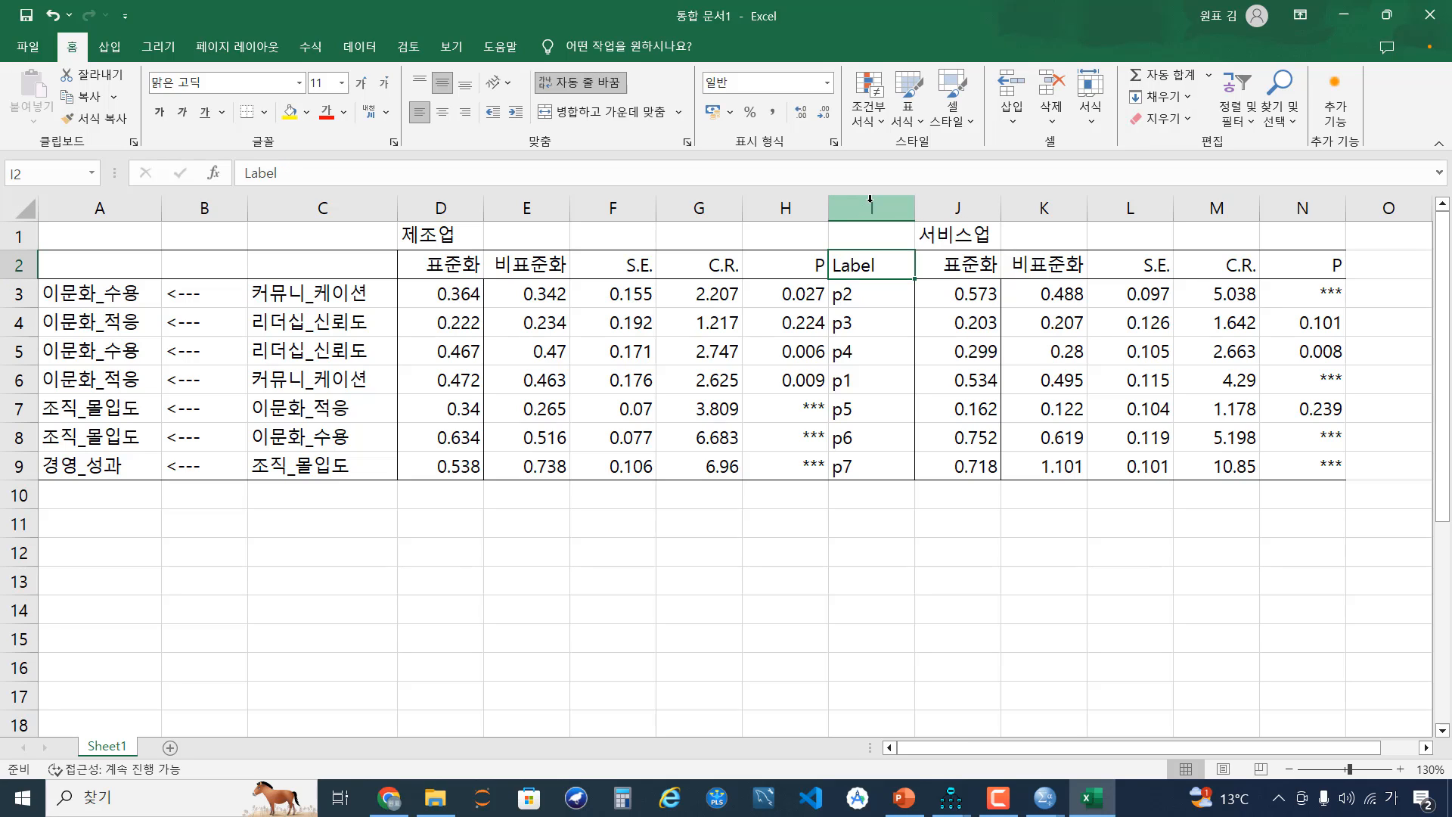
pyautogui.click(872, 208)
pyautogui.rightClick(871, 206)
pyautogui.click(918, 389)
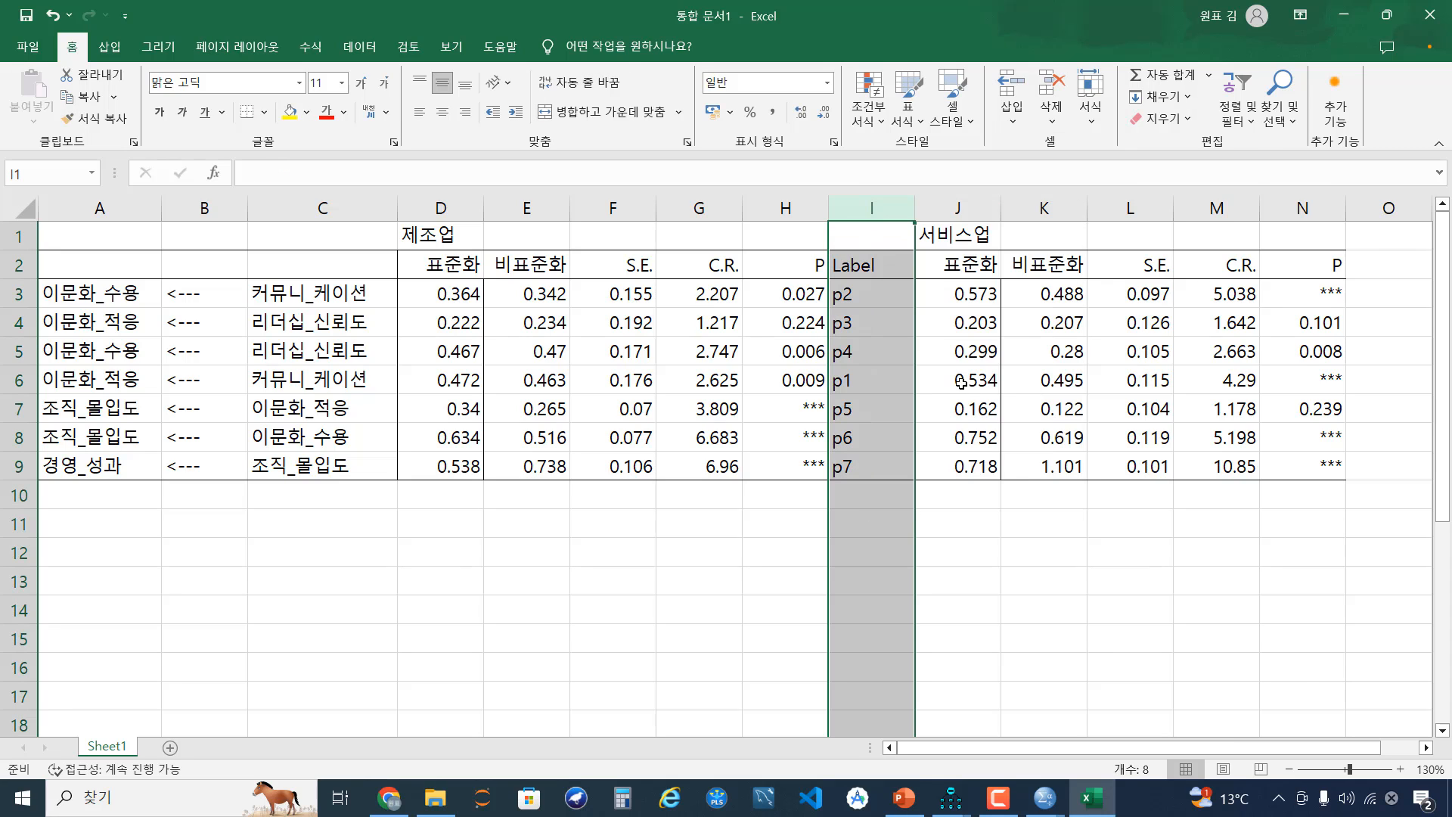
# Replace the *** P values of the 제조업 group in H7:H9 with 0.000, copying H7 into the cells beneath it.
pyautogui.click(806, 410)
pyautogui.write('0.000₩')
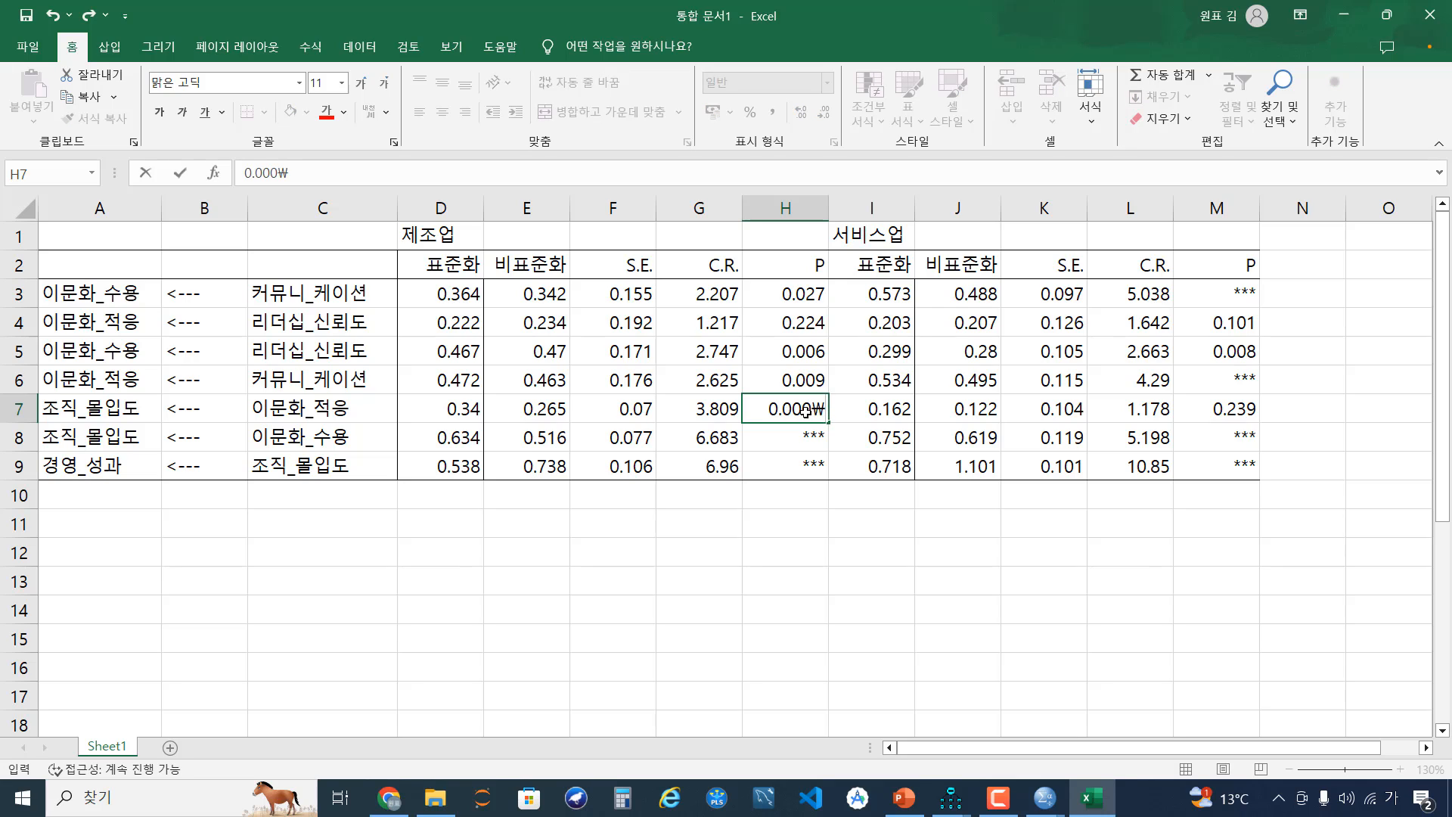
pyautogui.press('BackSpace')
pyautogui.press('Return')
pyautogui.press('Up')
pyautogui.hotkey('ctrl', 'c')
pyautogui.moveTo(811, 445); pyautogui.dragTo(810, 466)
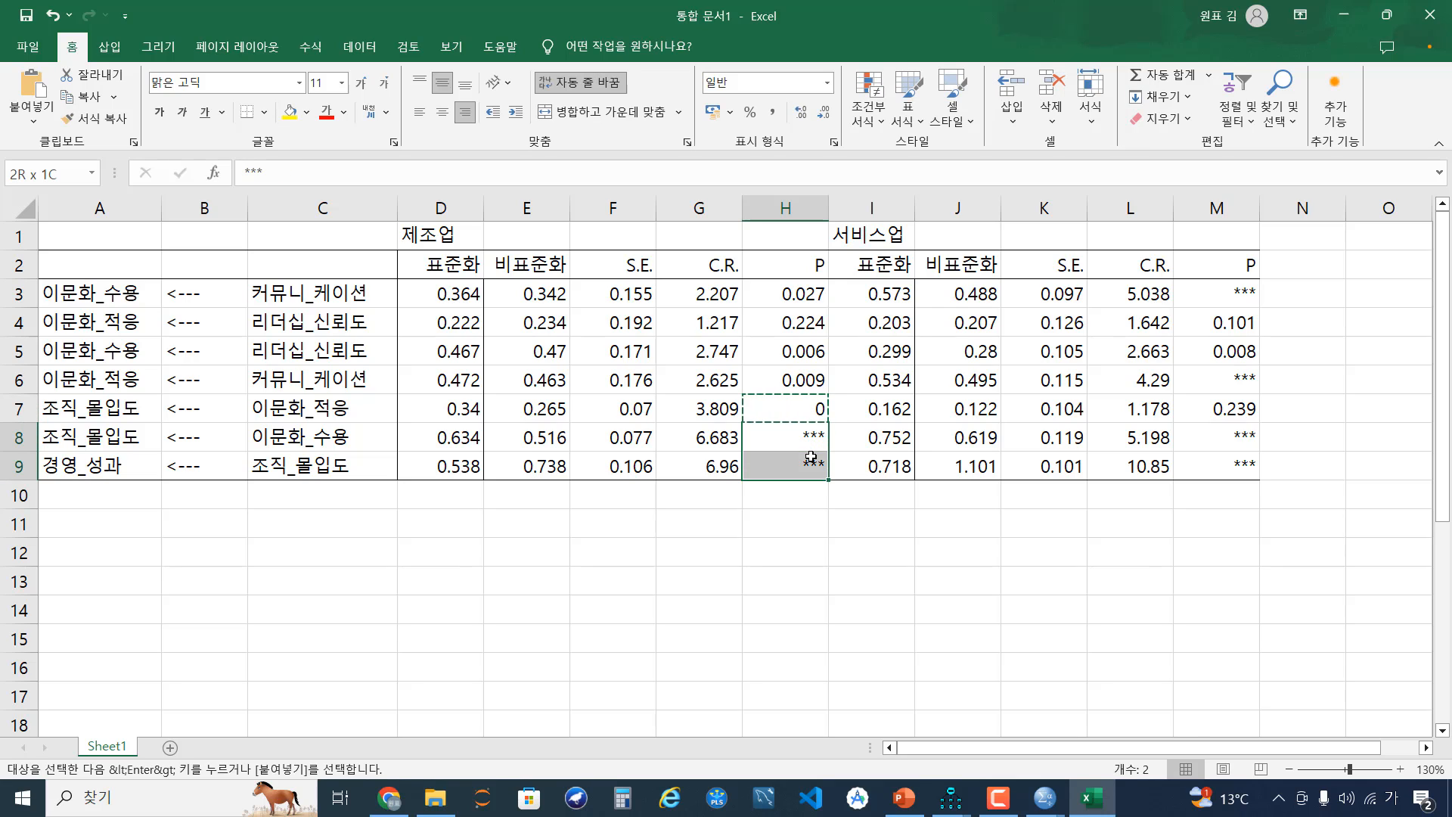
pyautogui.hotkey('ctrl', 'v')
# Paste the copied zero P value over the *** entries of the 서비스업 group in M8:M9, M6 and M3.
pyautogui.moveTo(1278, 443); pyautogui.dragTo(1242, 399)
pyautogui.hotkey('ctrl', 'v')
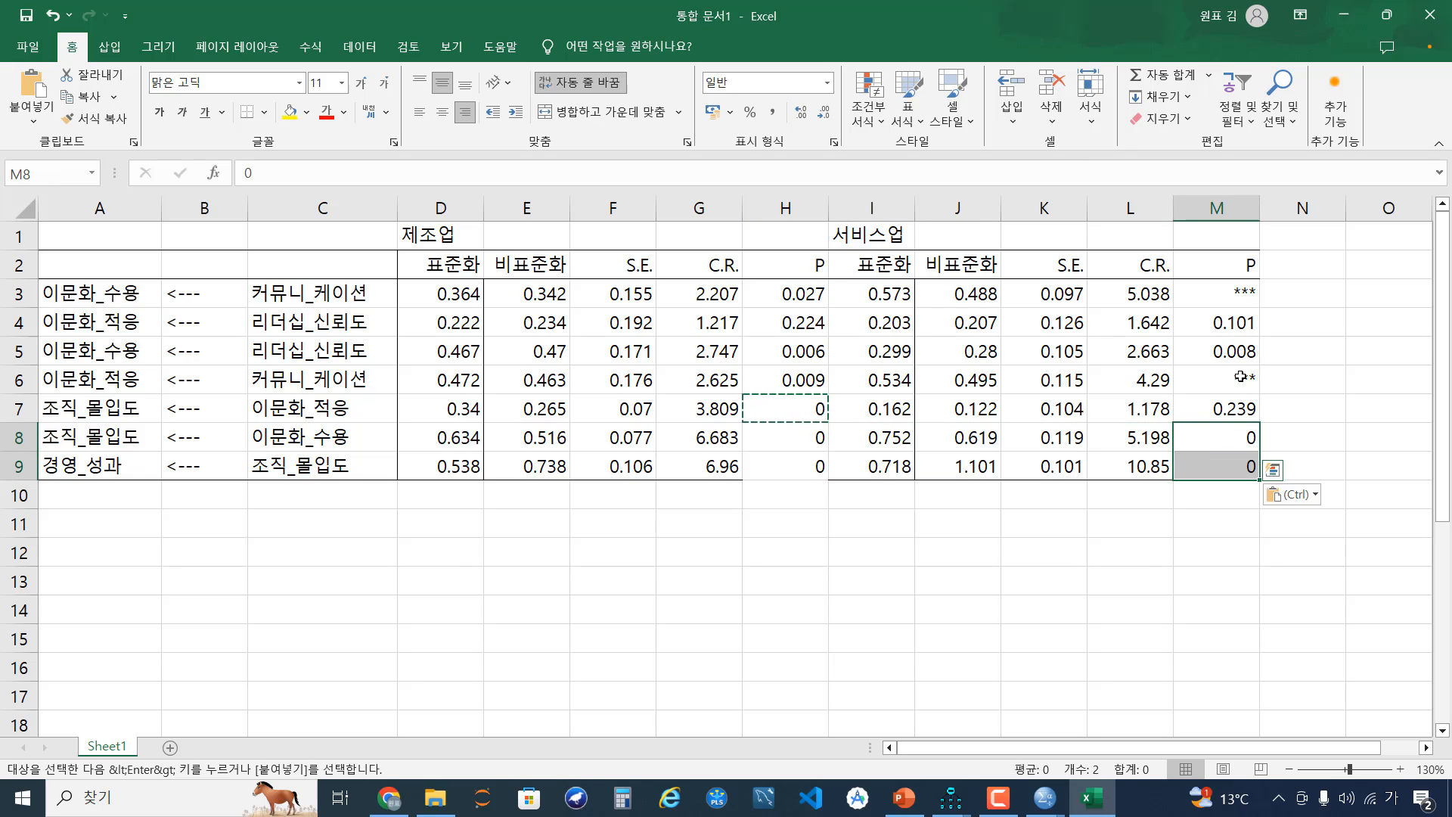
pyautogui.click(1244, 375)
pyautogui.hotkey('ctrl', 'v')
pyautogui.press('ctrl')
pyautogui.press('ctrl')
pyautogui.click(1229, 297)
pyautogui.hotkey('ctrl', 'v')
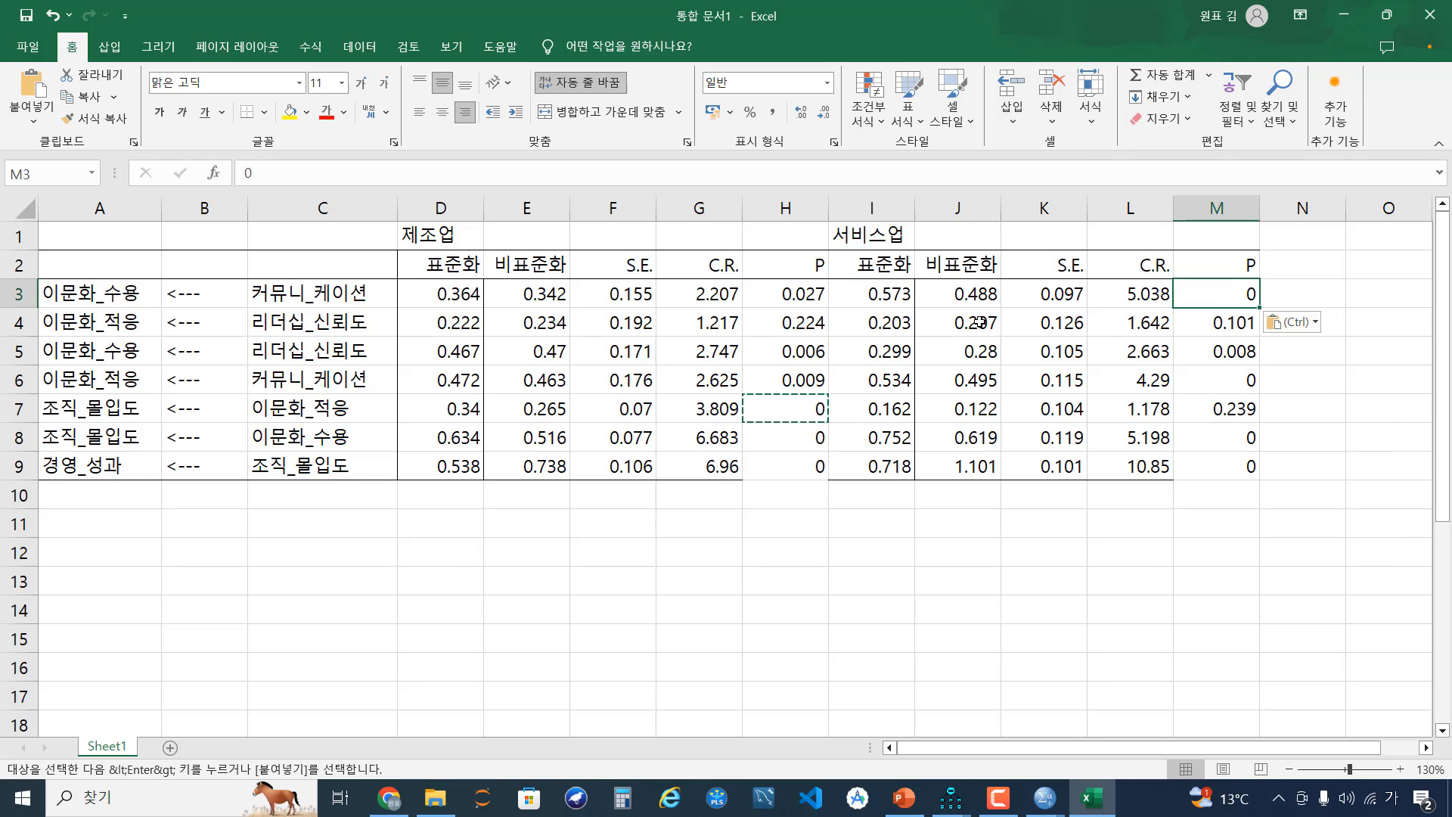
pyautogui.press('Escape')
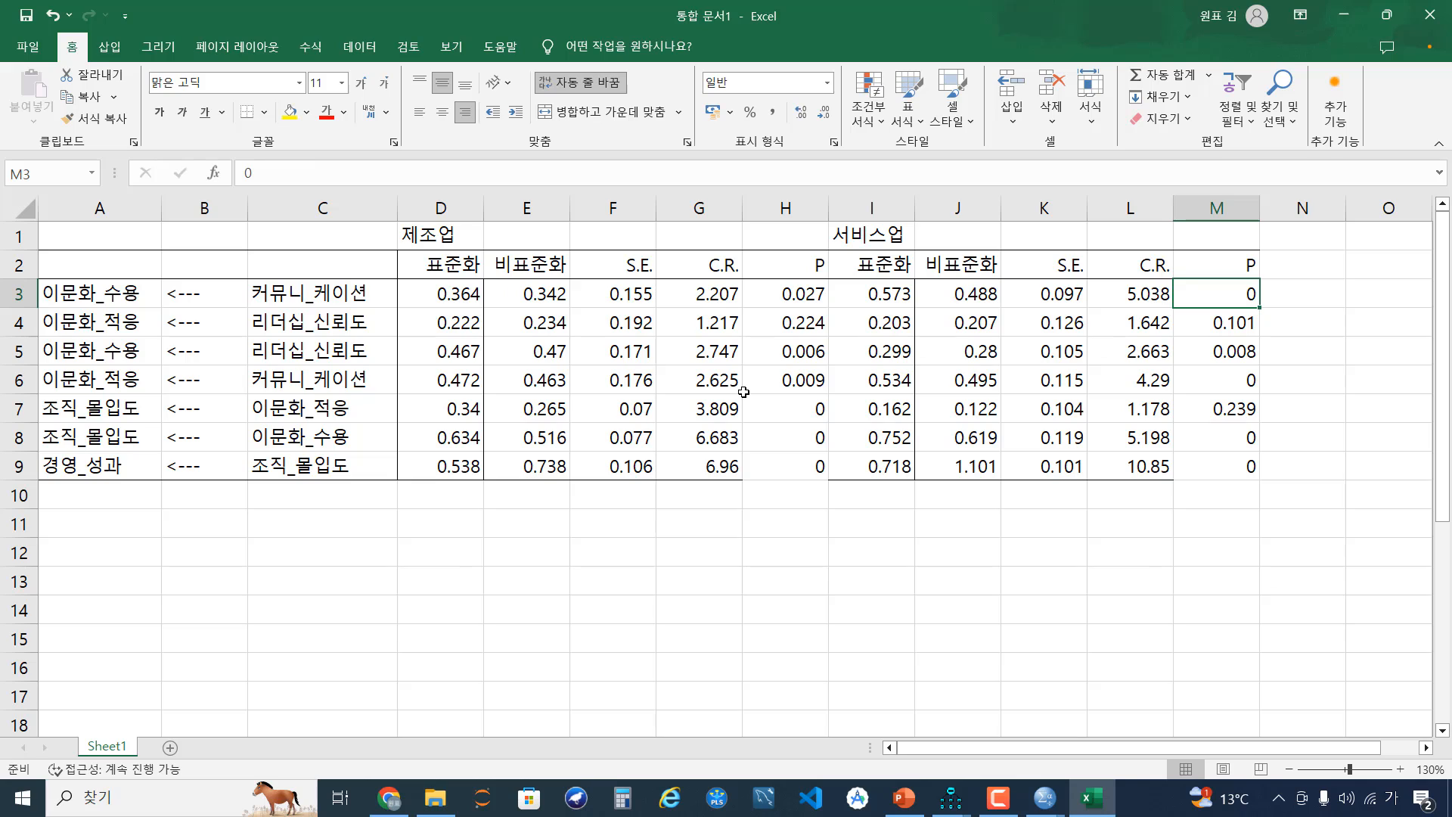
# Fill the 경영_성과 row A9:M9 with yellow and select both groups' P values in H9 and M9.
pyautogui.moveTo(68, 465); pyautogui.dragTo(1248, 467)
pyautogui.click(290, 112)
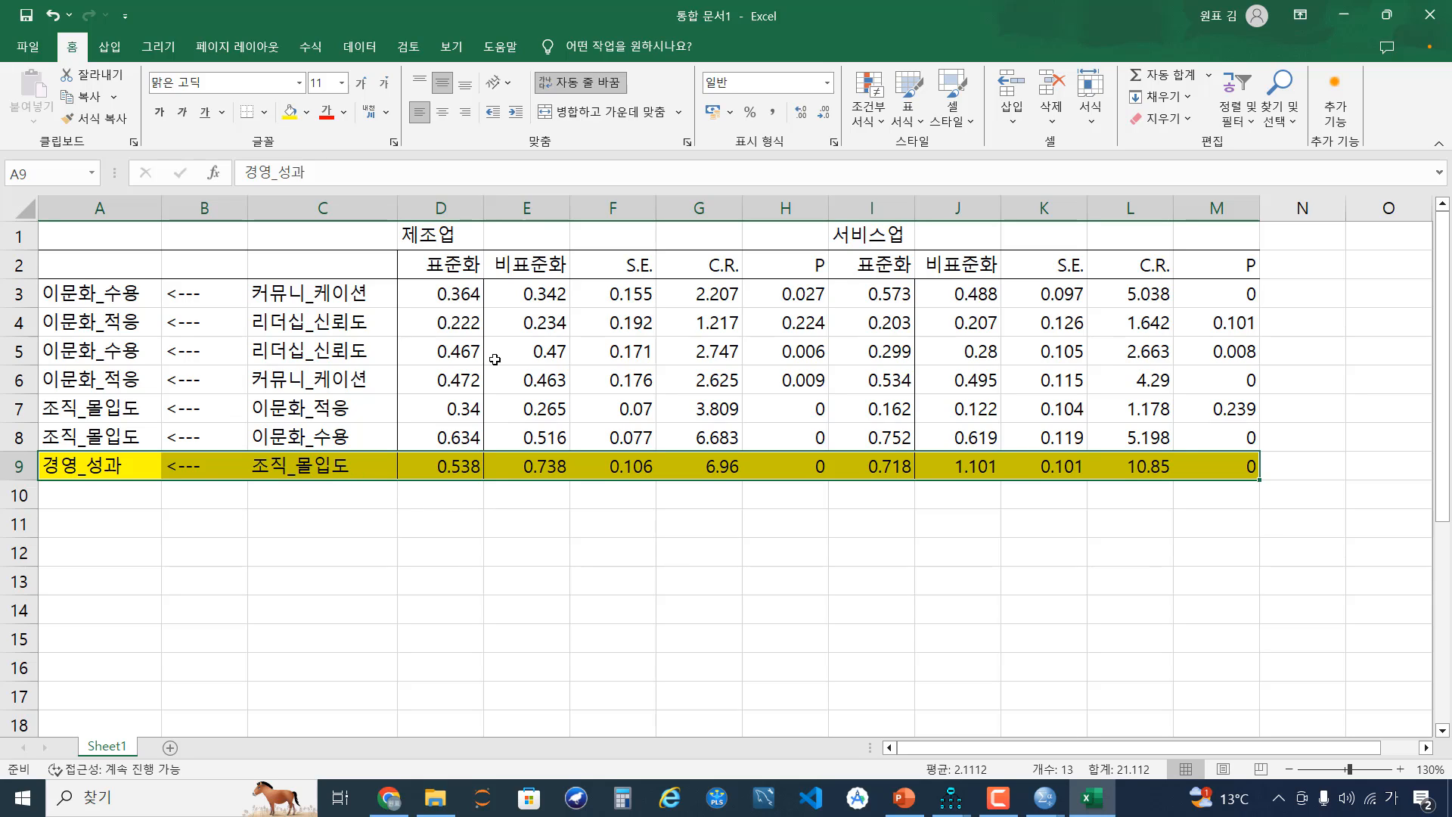
pyautogui.click(750, 463)
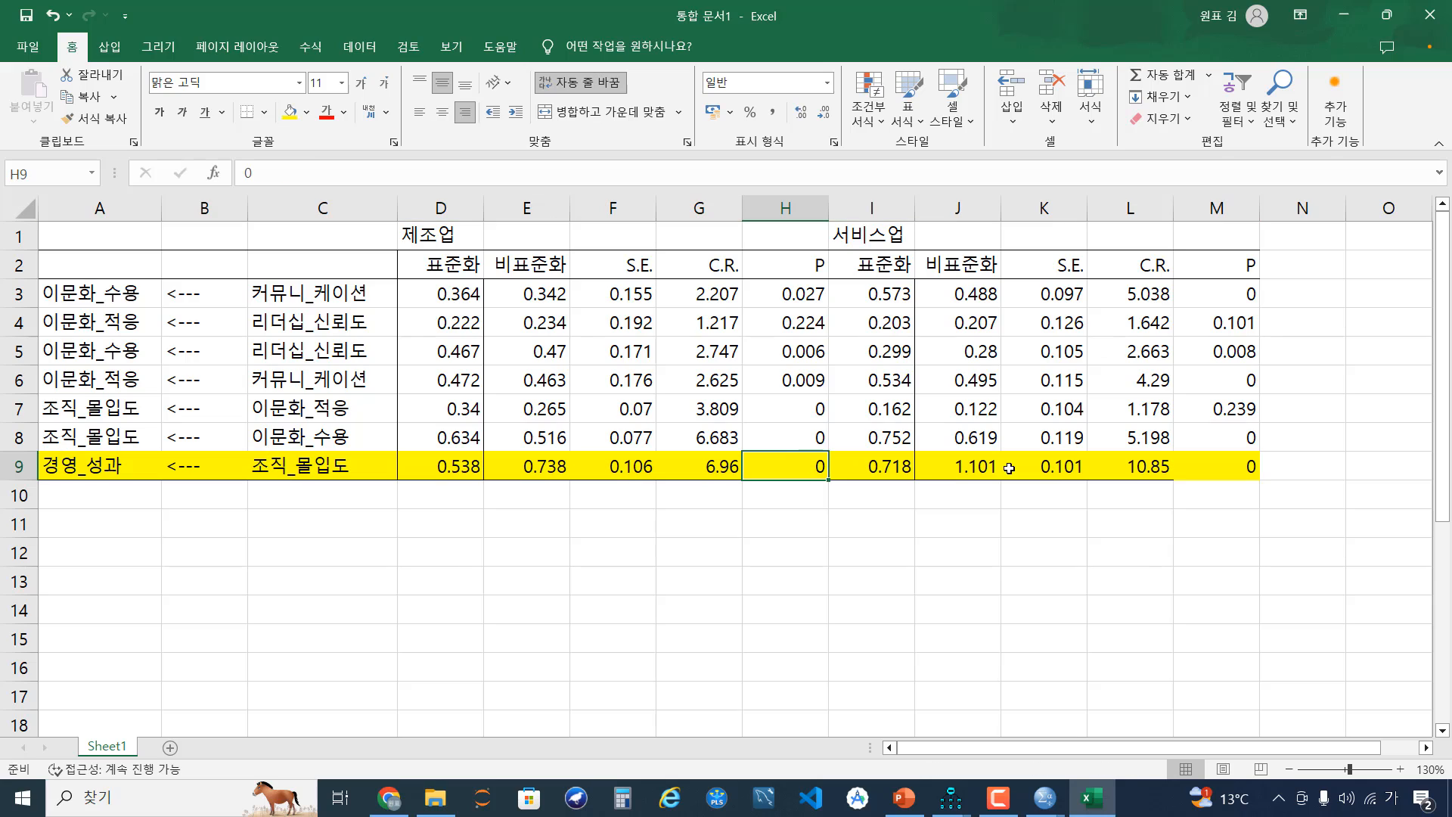
pyautogui.keyDown('ctrl'); pyautogui.click(1236, 463); pyautogui.keyUp('ctrl')
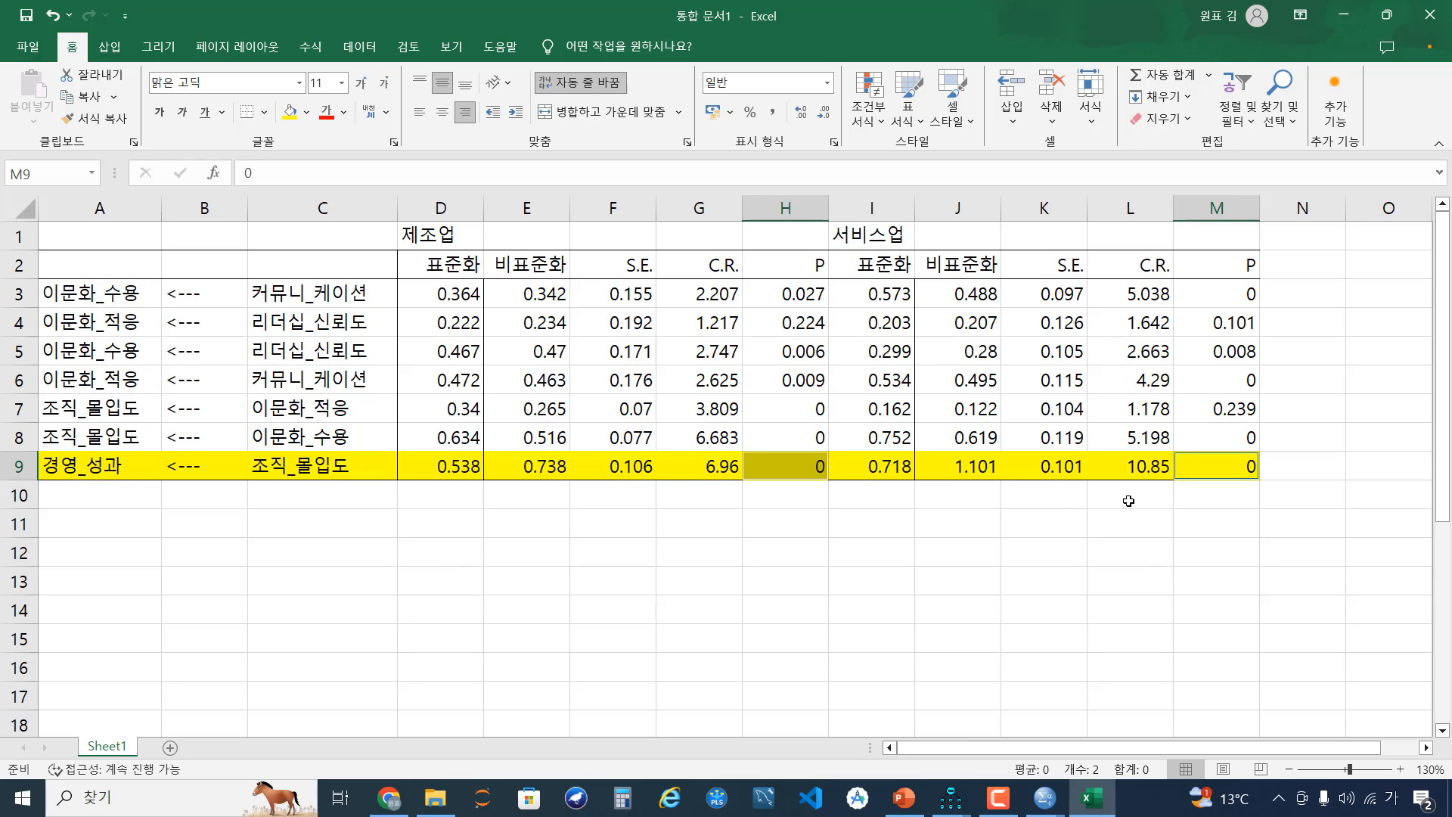
# Examine the P values of the 제조업 and 서비스업 paths in rows 3 to 8, including the 이문화_적응 to 조직_몰입도 path.
pyautogui.click(820, 298)
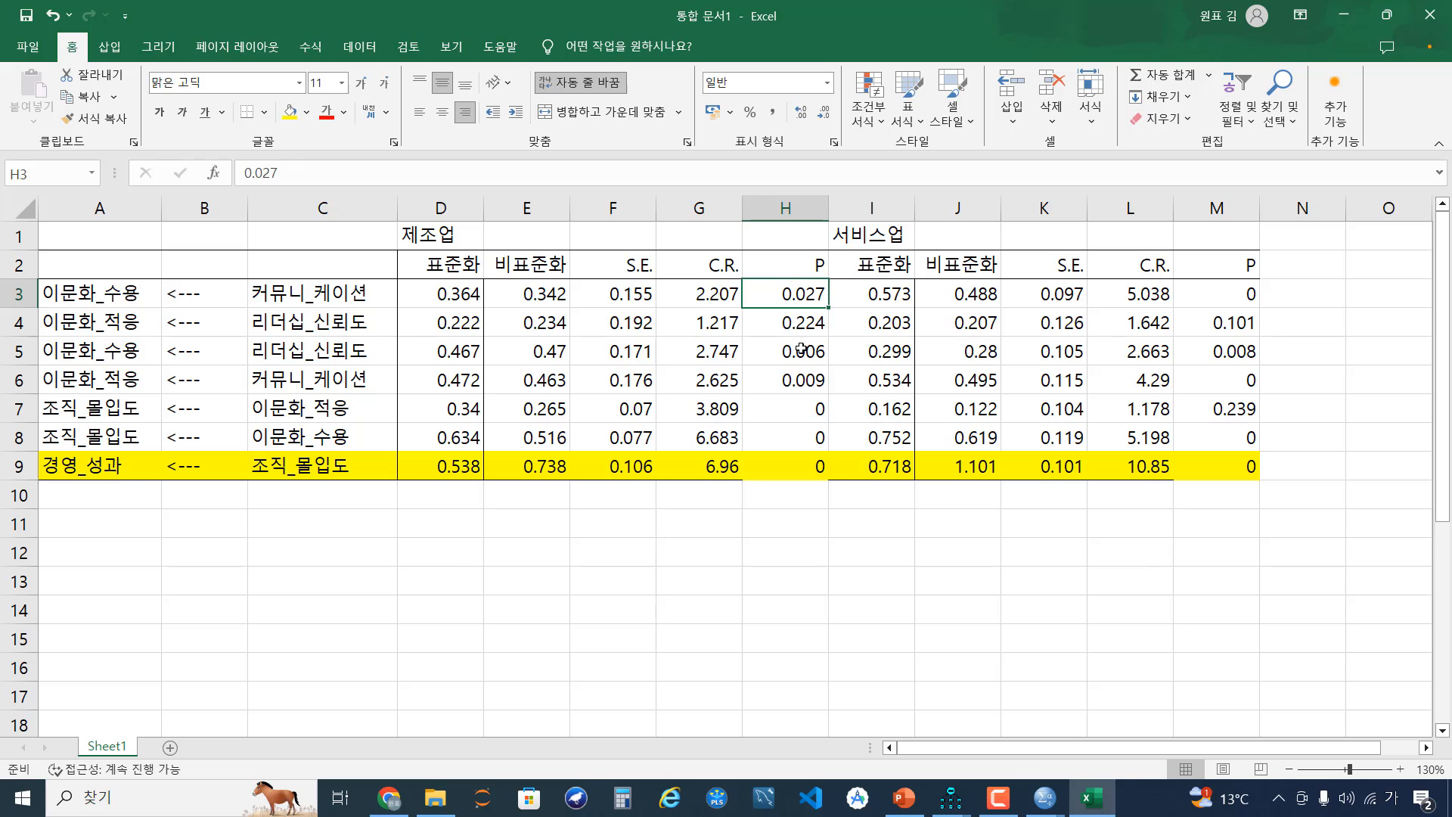
pyautogui.moveTo(801, 349); pyautogui.dragTo(803, 439)
pyautogui.keyDown('ctrl'); pyautogui.click(1239, 295); pyautogui.keyUp('ctrl')
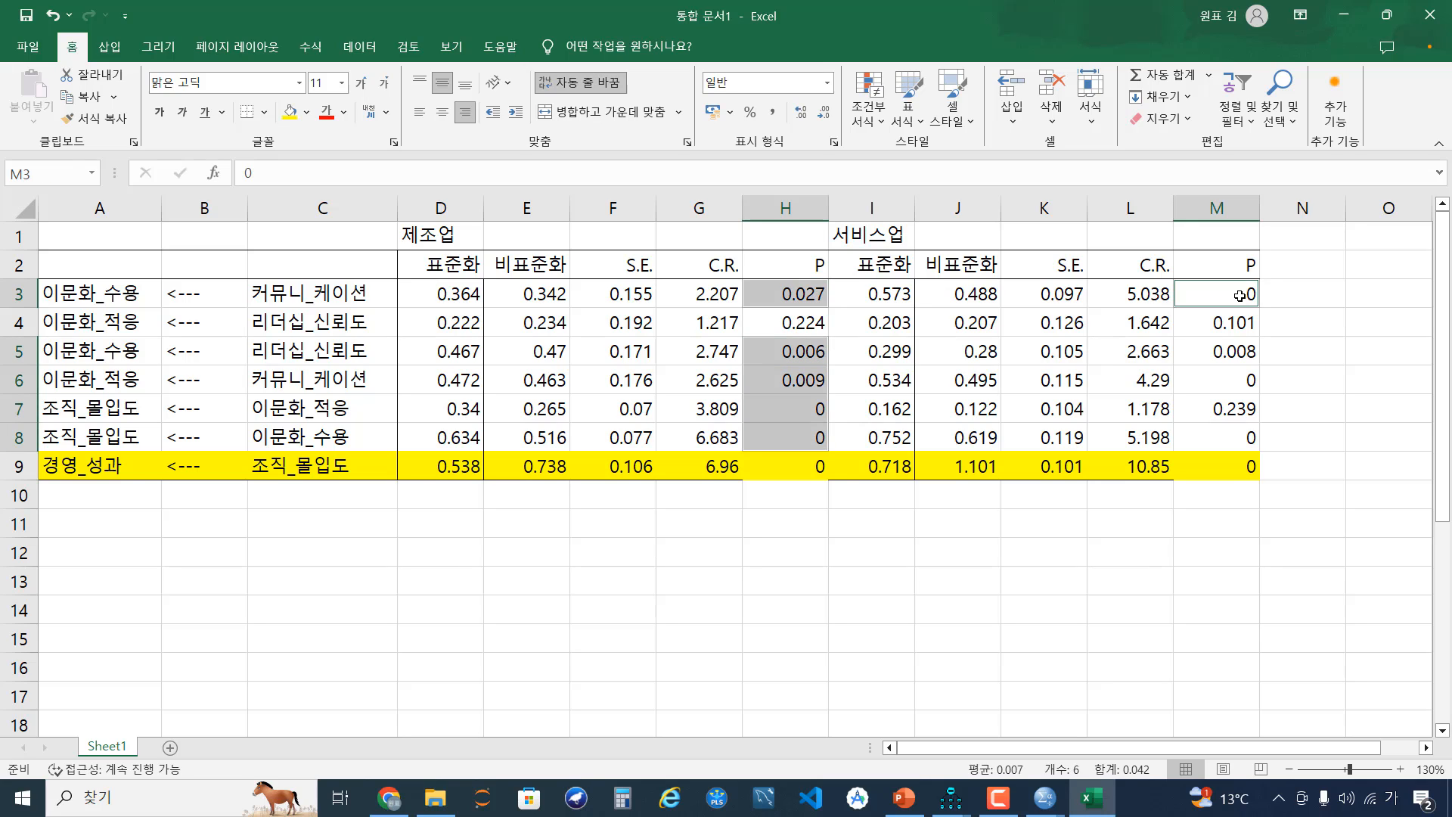
pyautogui.moveTo(1239, 354); pyautogui.dragTo(1239, 380)
pyautogui.keyDown('ctrl'); pyautogui.click(1233, 409); pyautogui.keyUp('ctrl')
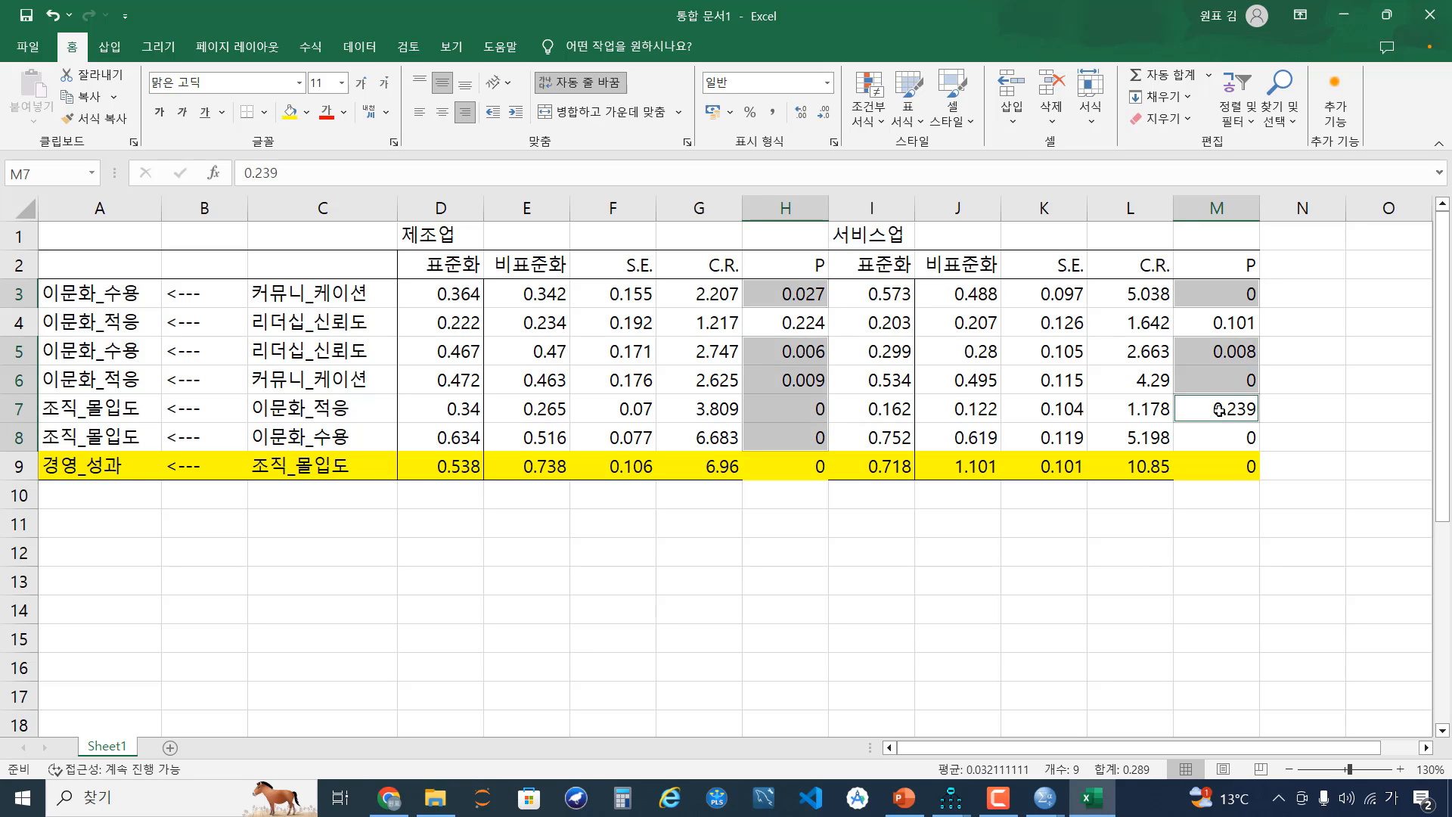
pyautogui.keyDown('ctrl'); pyautogui.click(735, 406); pyautogui.keyUp('ctrl')
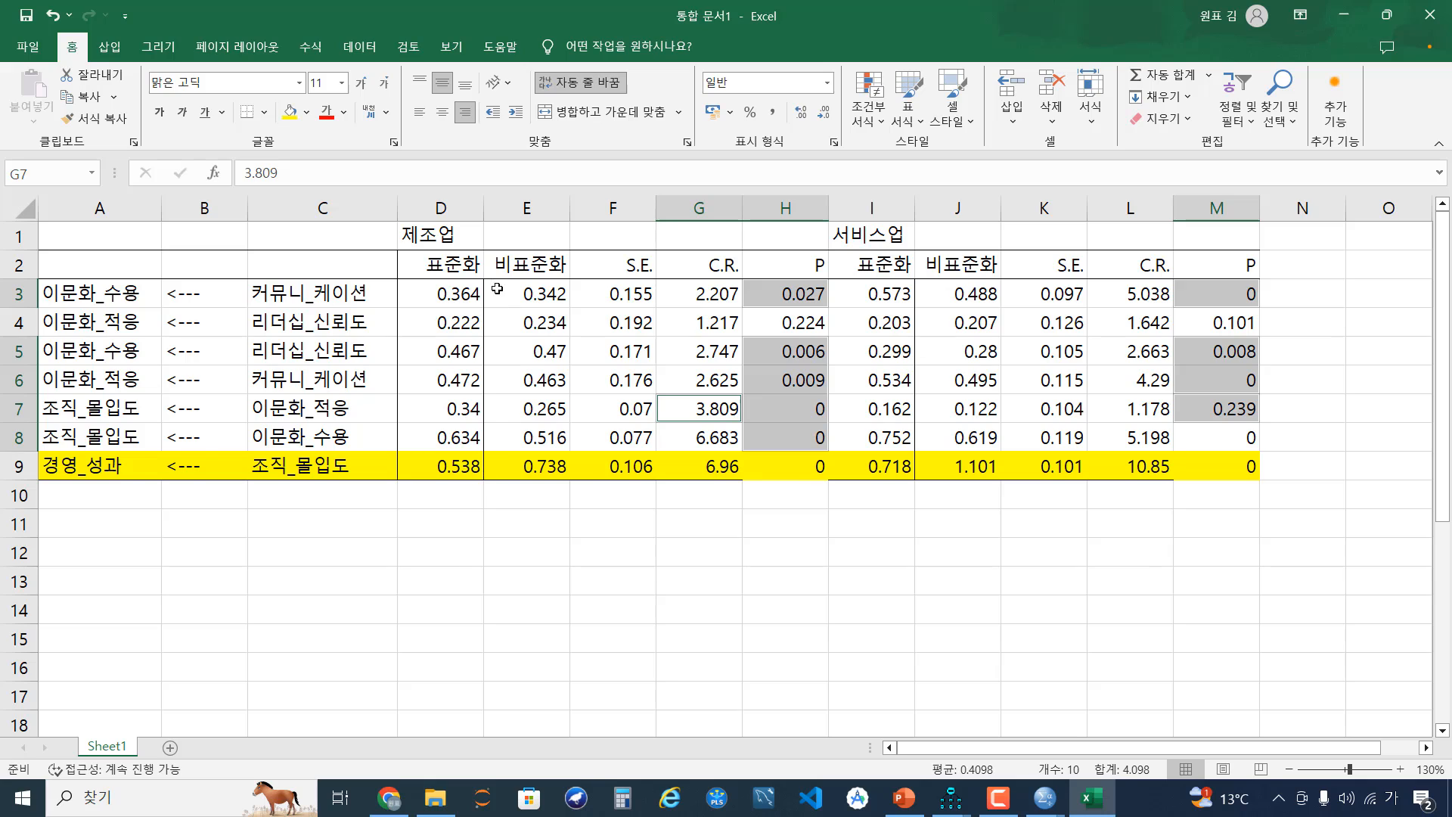
# Fill the 제조업 and 서비스업 standardized coefficients in row 9 (D9 and I9) with orange.
pyautogui.click(448, 465)
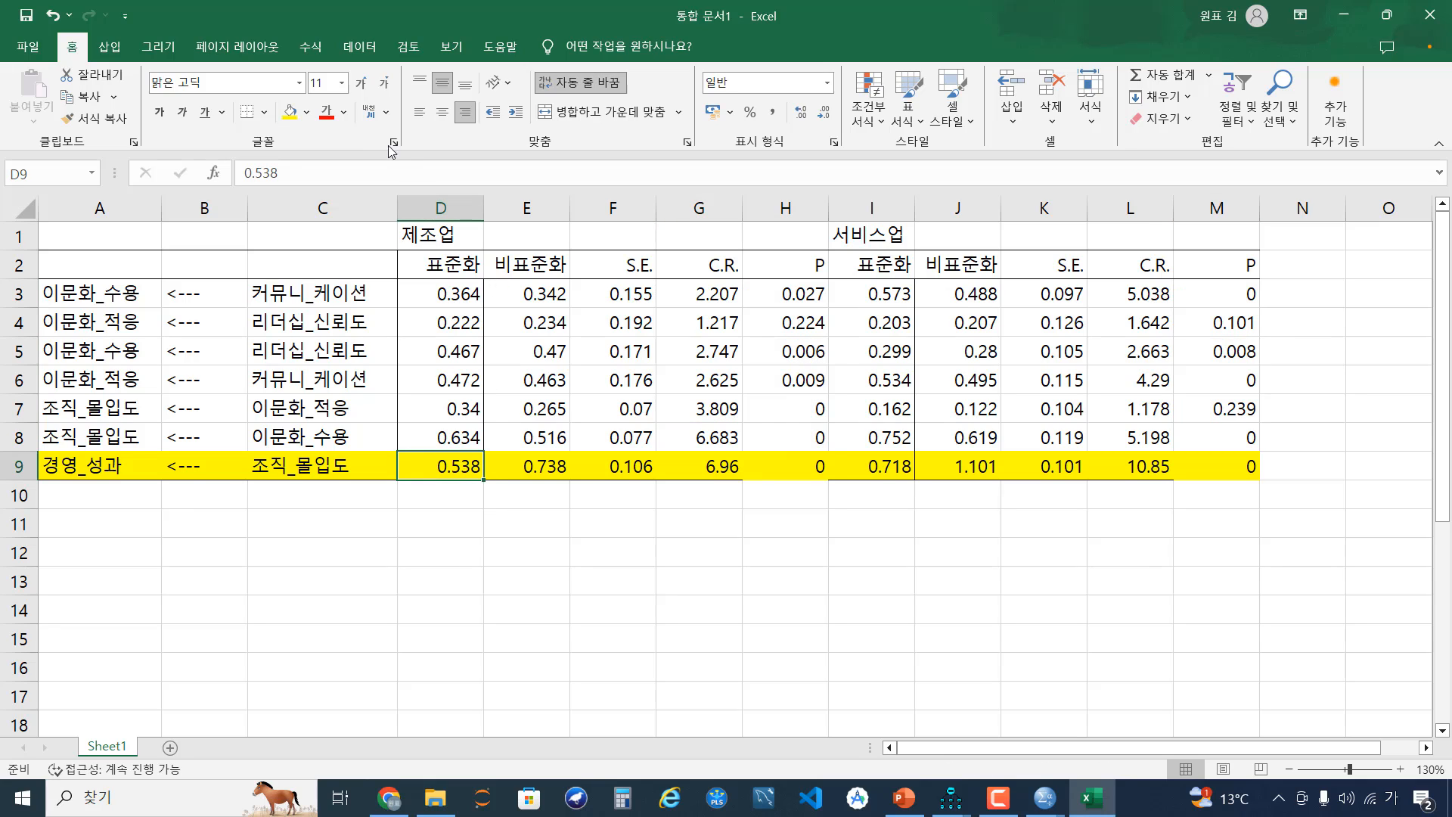
pyautogui.click(306, 111)
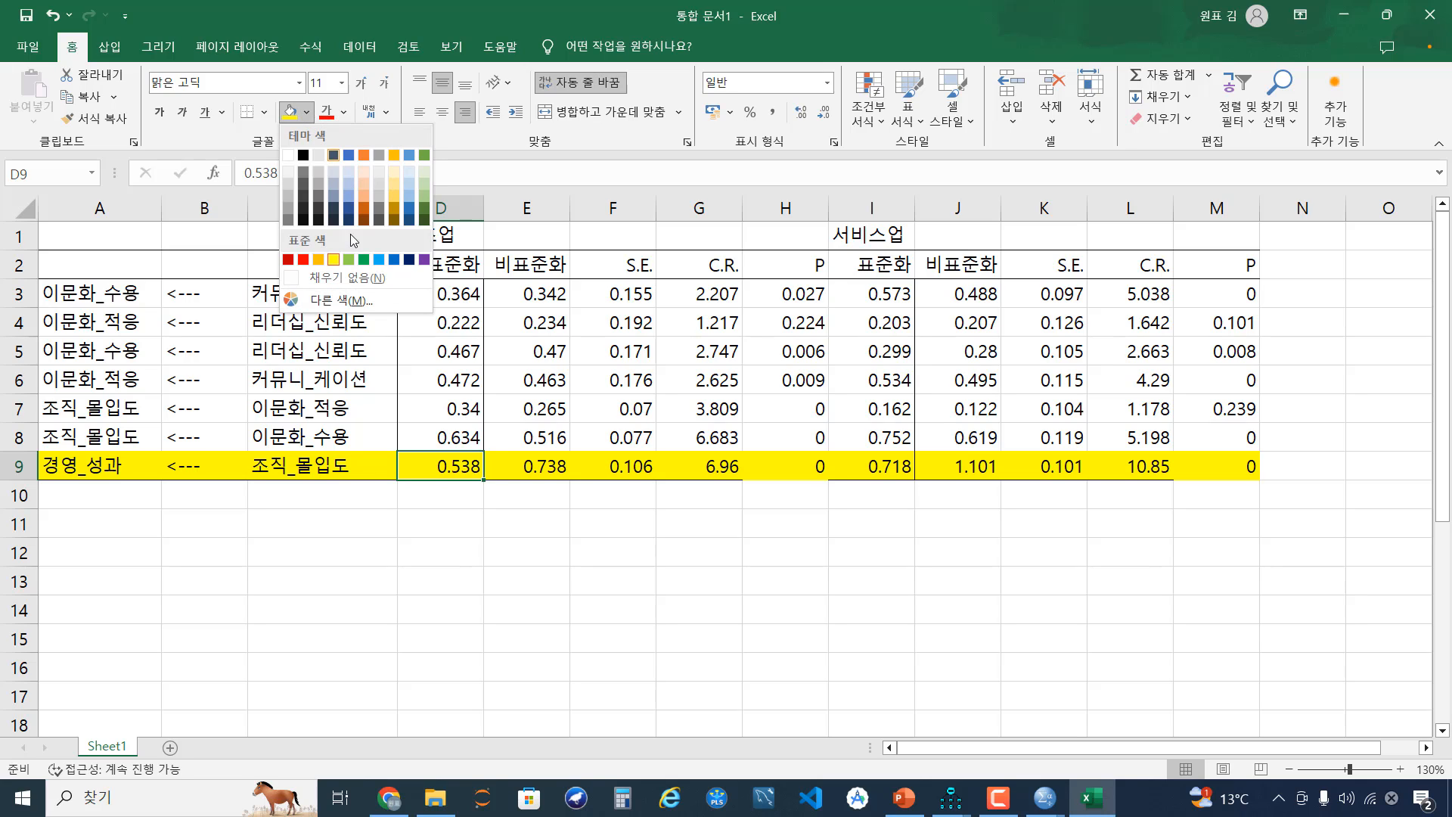
pyautogui.click(325, 261)
pyautogui.click(860, 455)
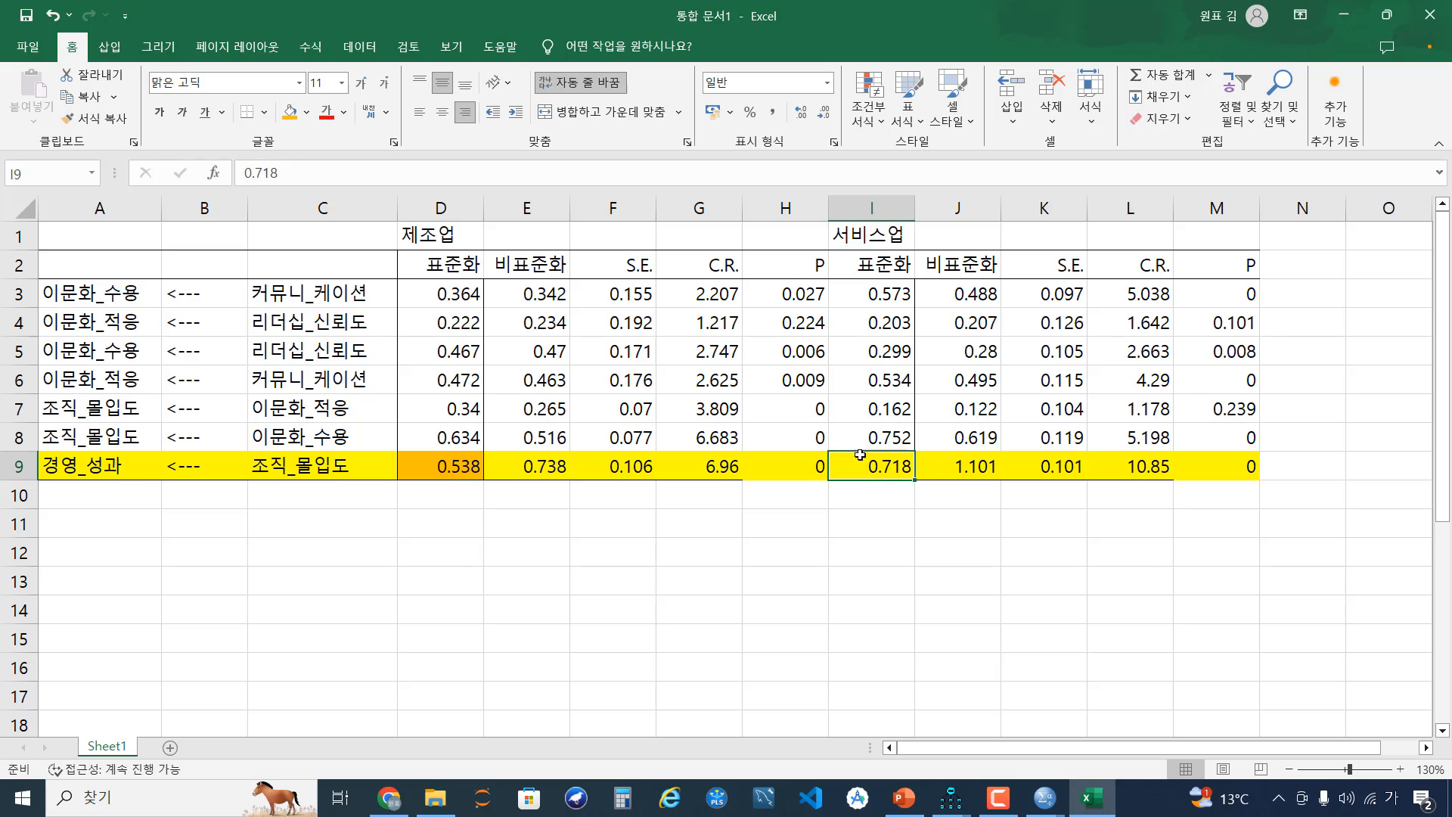
pyautogui.click(289, 112)
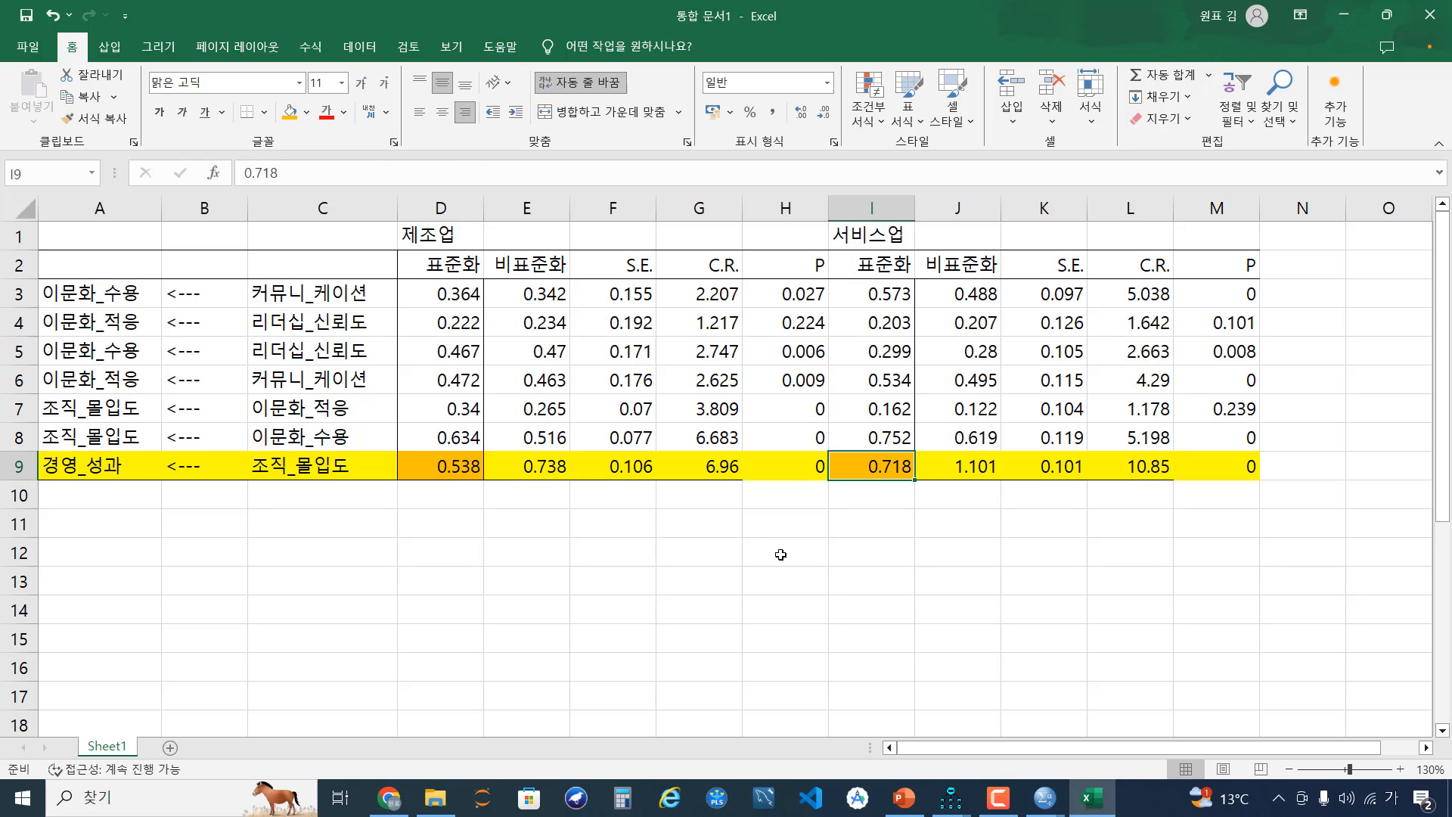
pyautogui.click(838, 601)
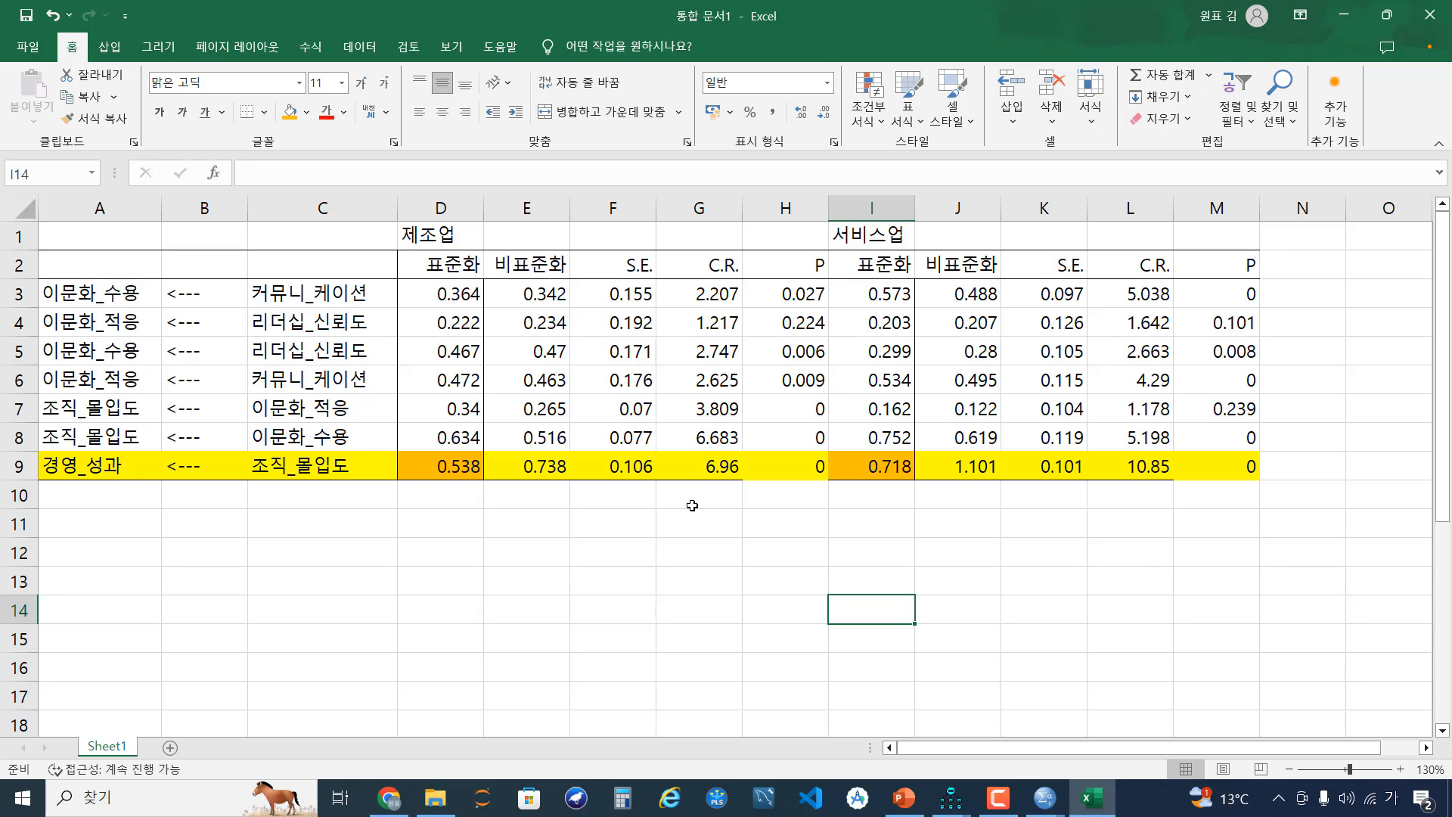
# Compare the standardized coefficients of the 조직_몰입도 to 경영_성과 path between 제조업 and 서비스업.
pyautogui.click(448, 468)
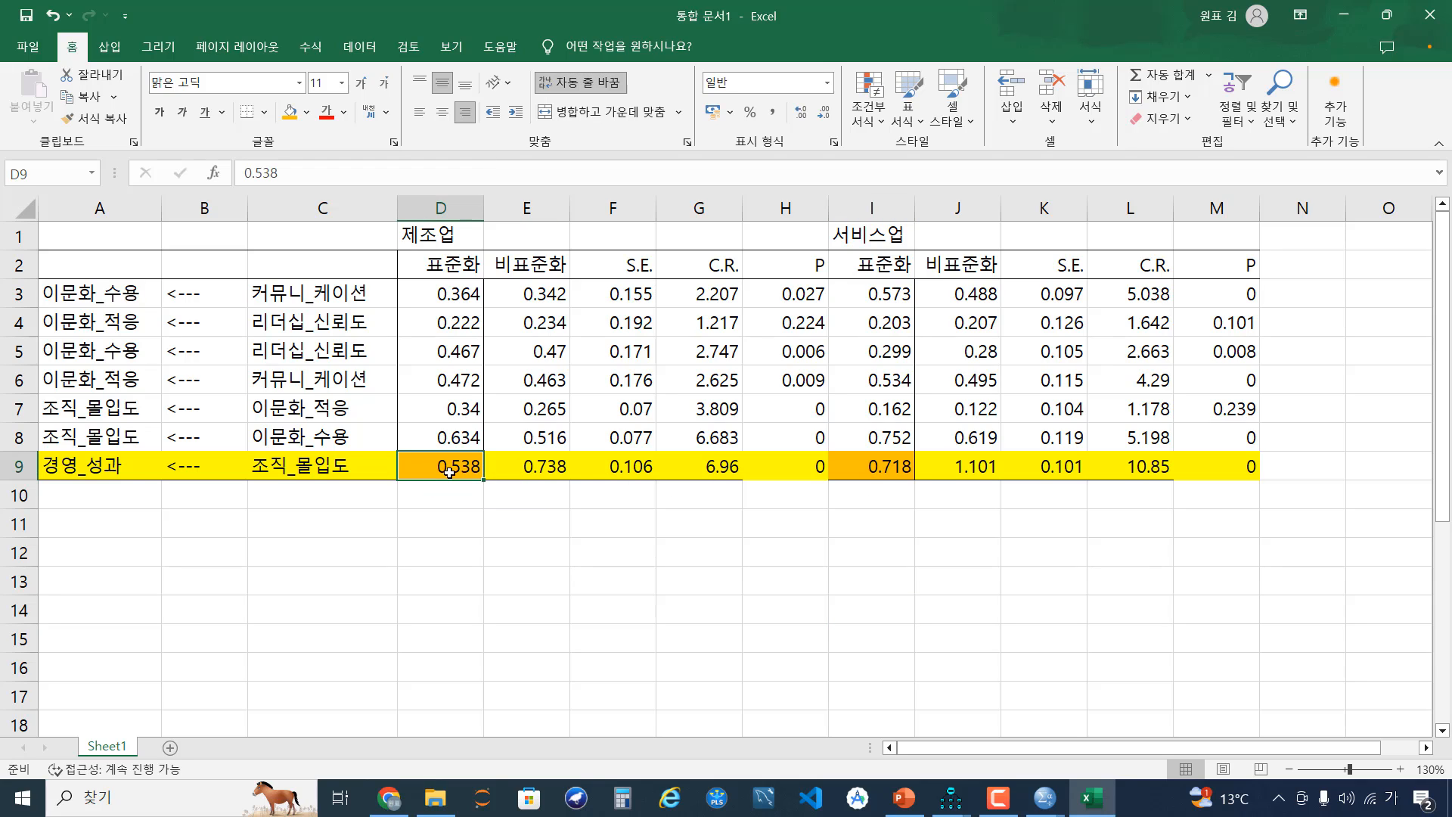
pyautogui.click(284, 470)
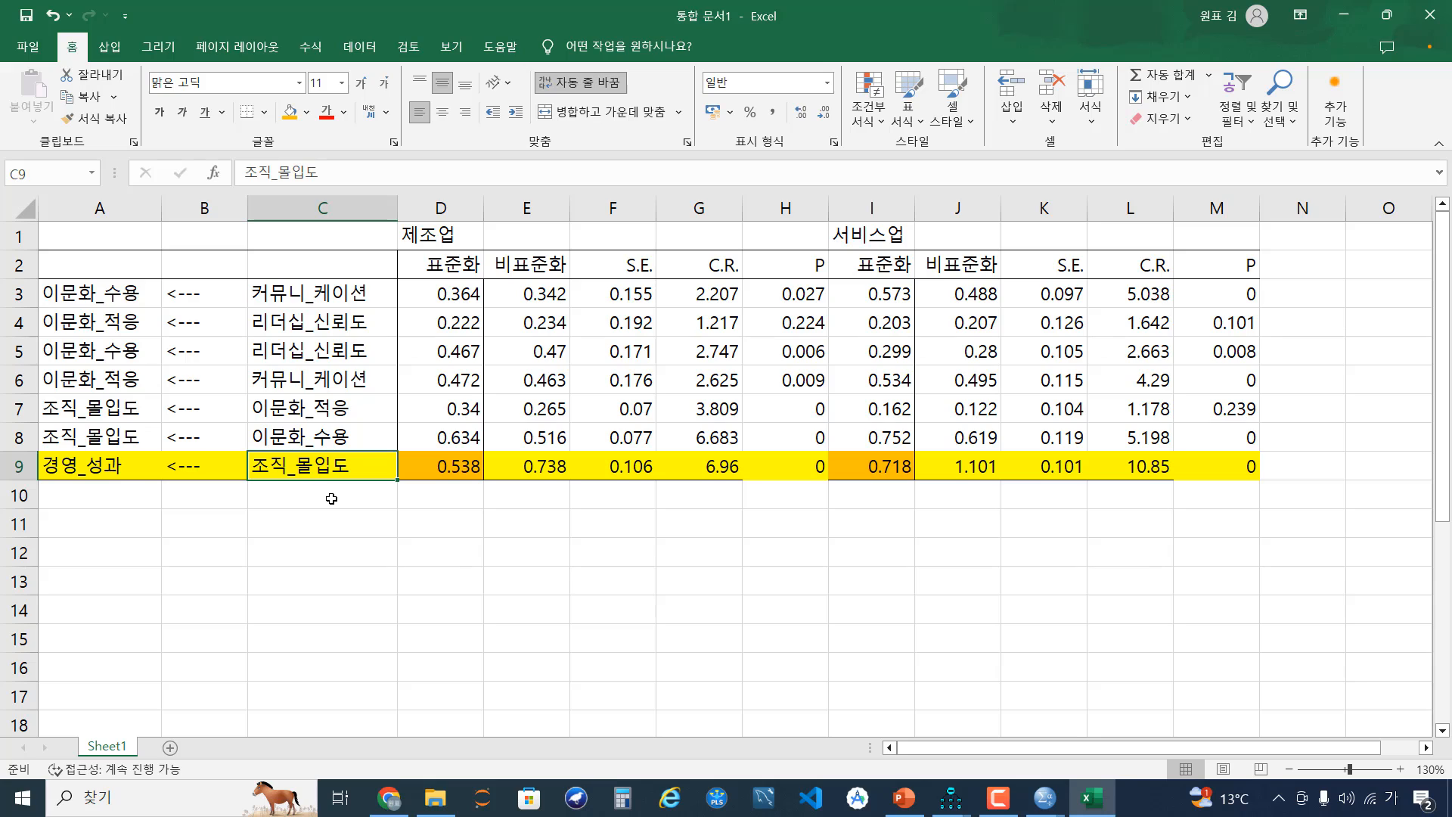
pyautogui.click(121, 463)
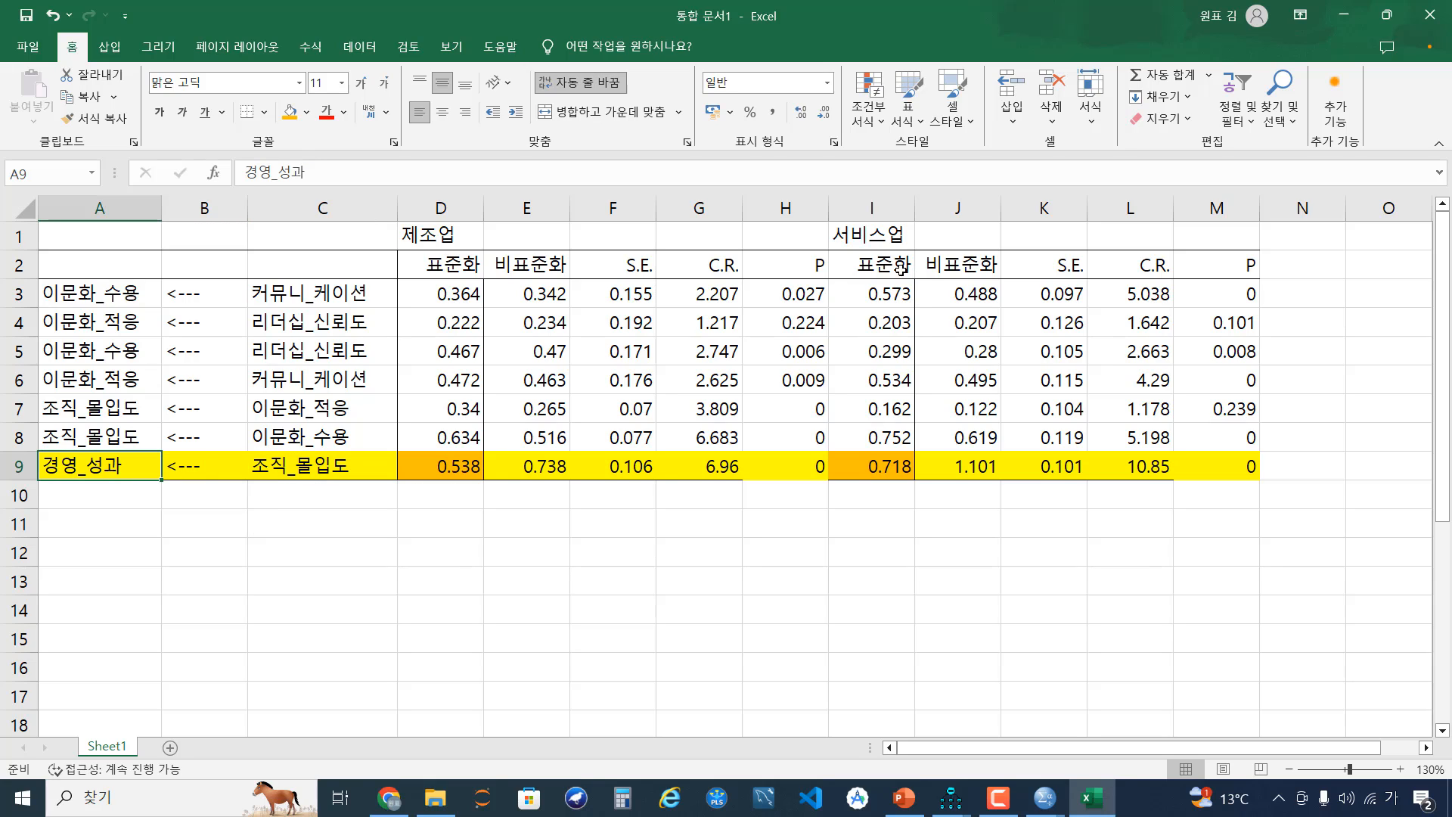
pyautogui.click(887, 459)
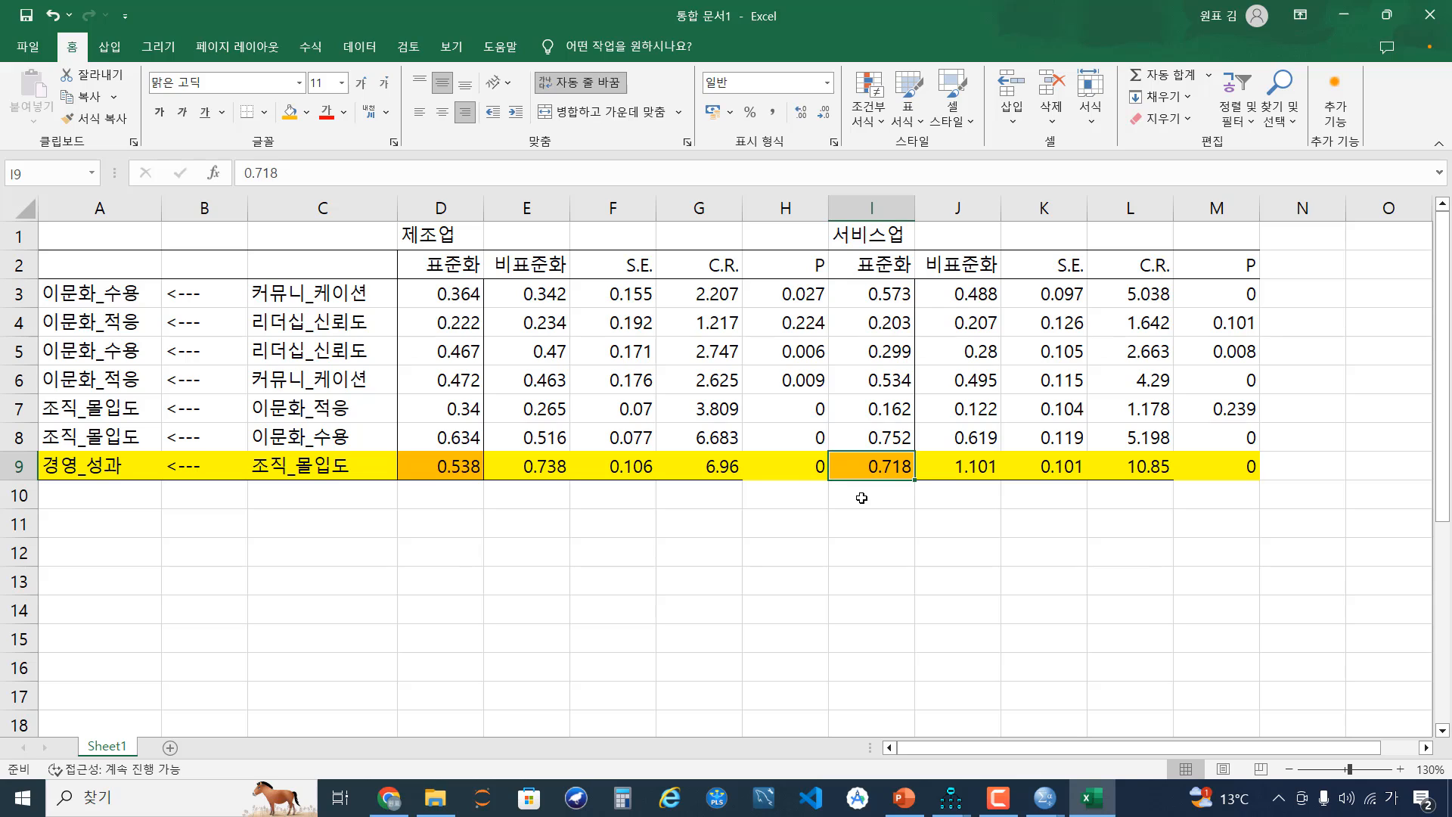
pyautogui.click(373, 465)
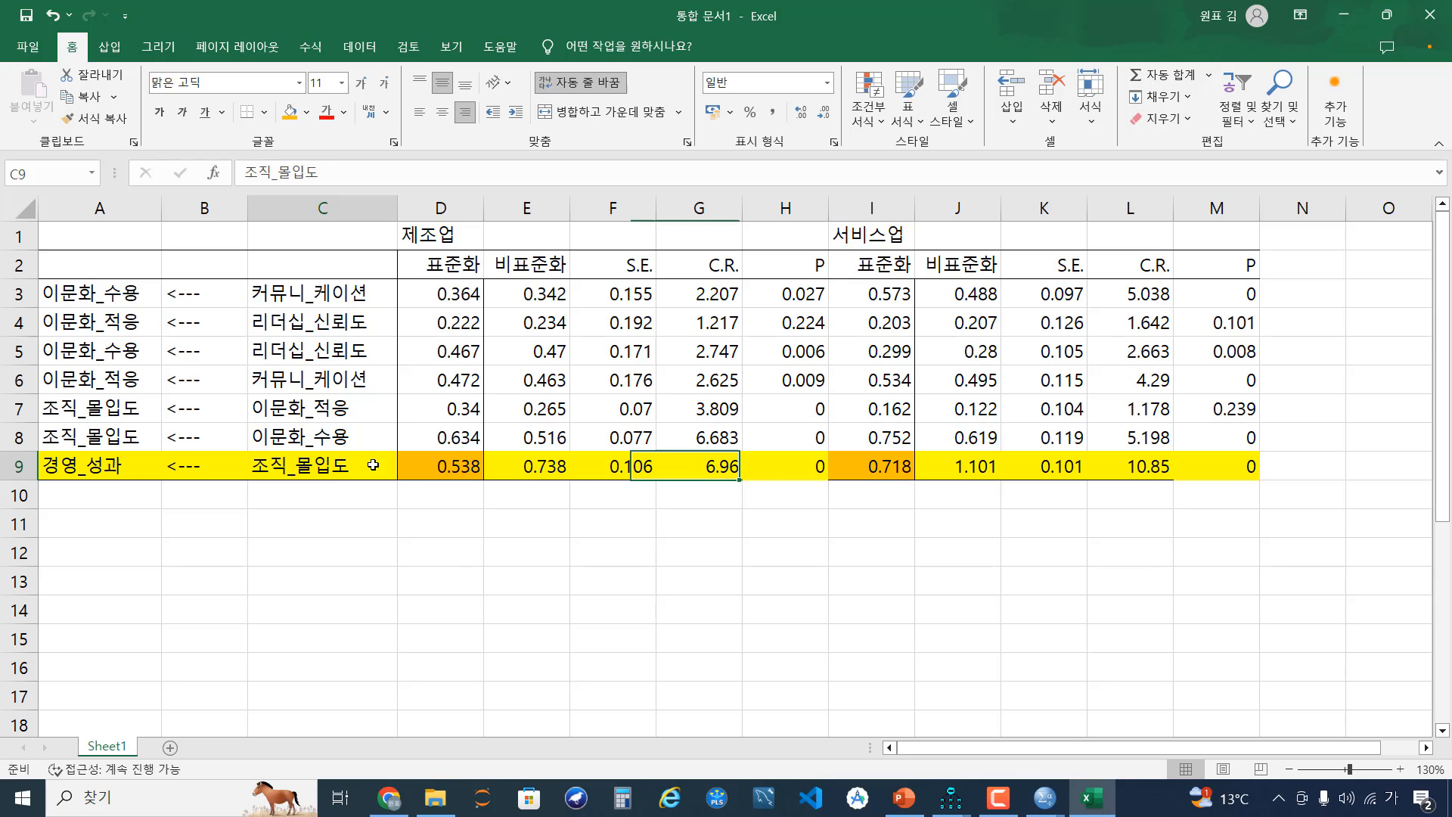
pyautogui.click(68, 461)
pyautogui.click(876, 205)
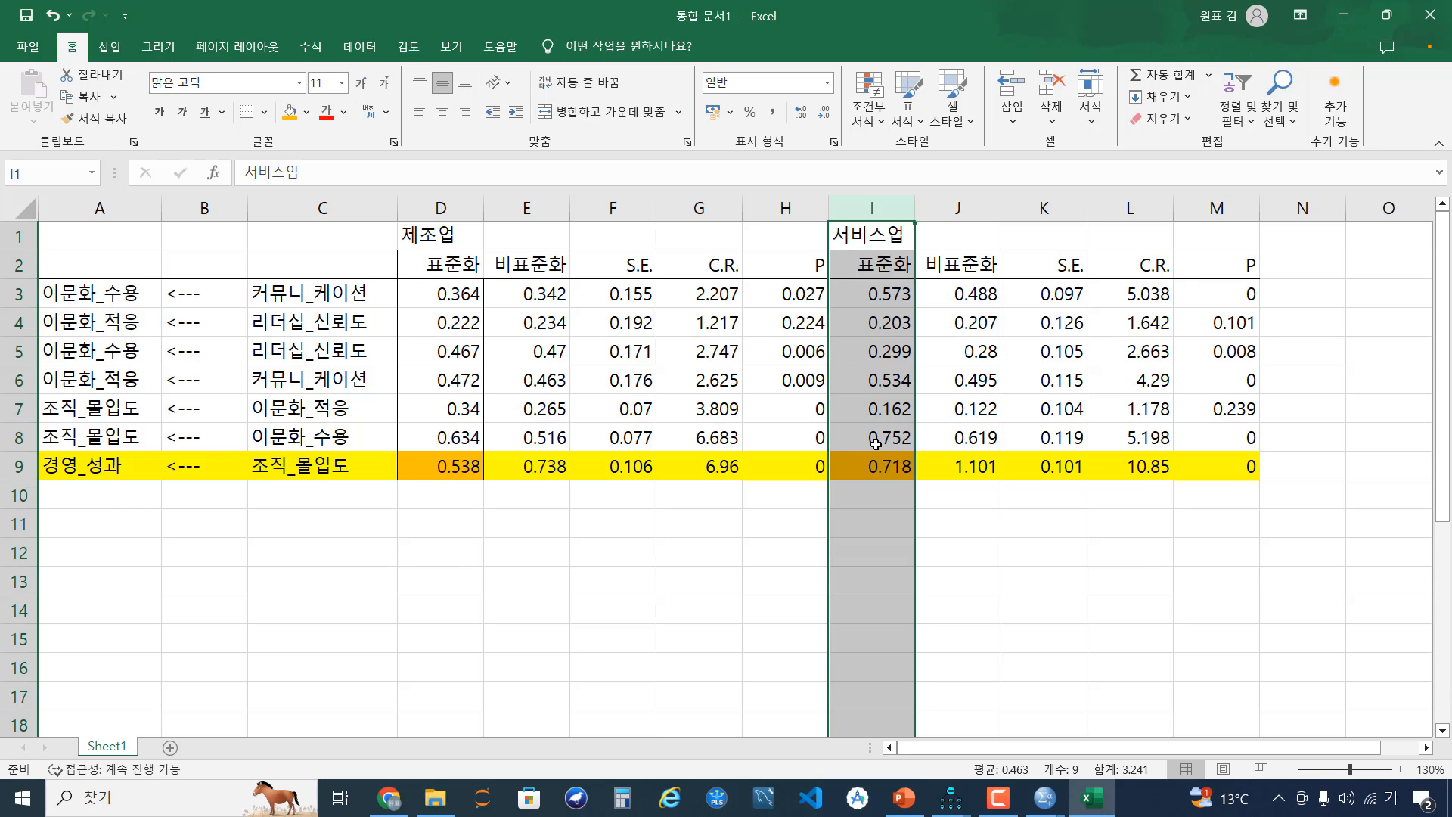
# View the path diagram in Amos, and switch to Chrome to look over the latent variable definitions of 이문화조직연구.
pyautogui.moveTo(951, 797)
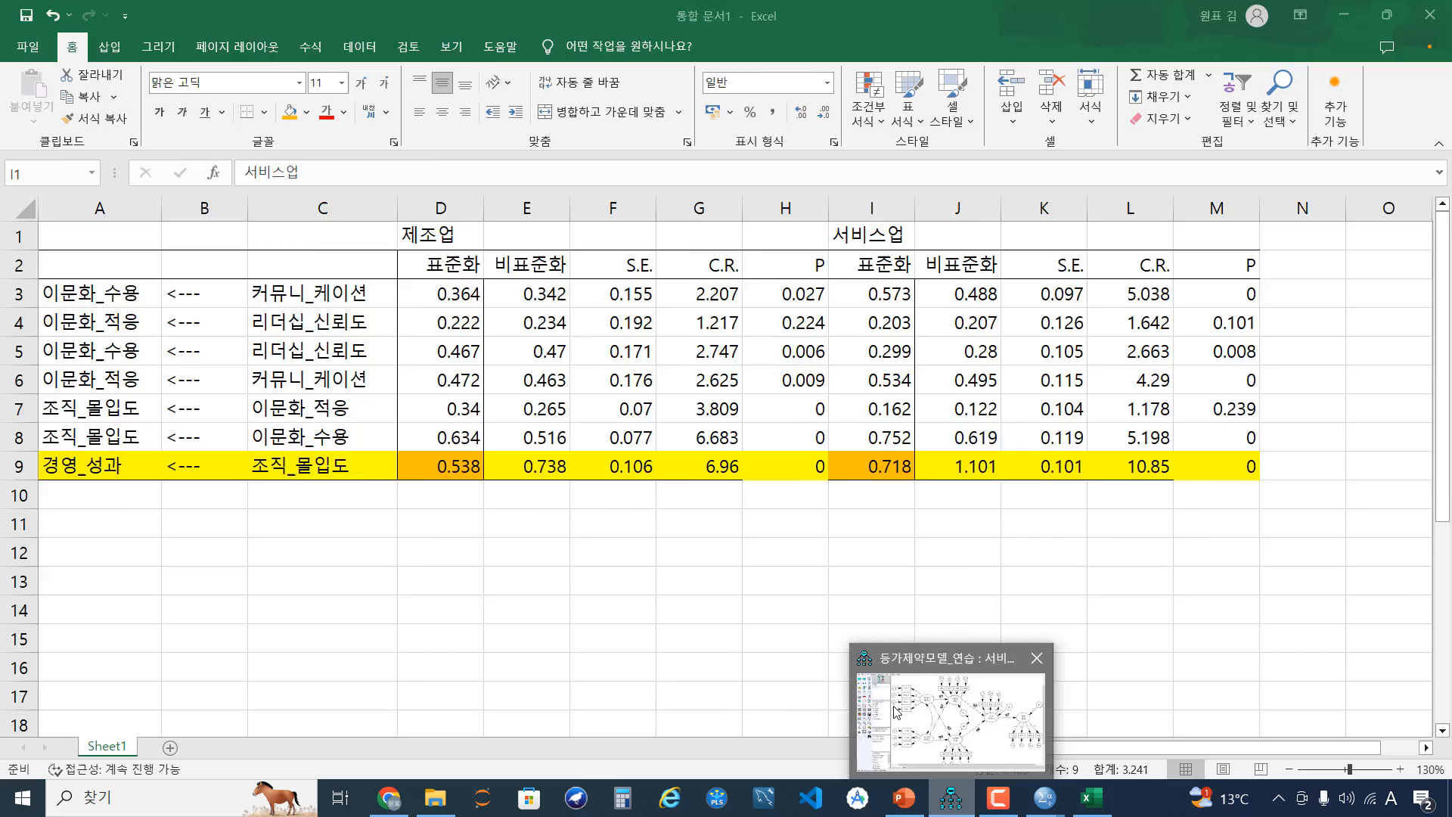
pyautogui.click(847, 719)
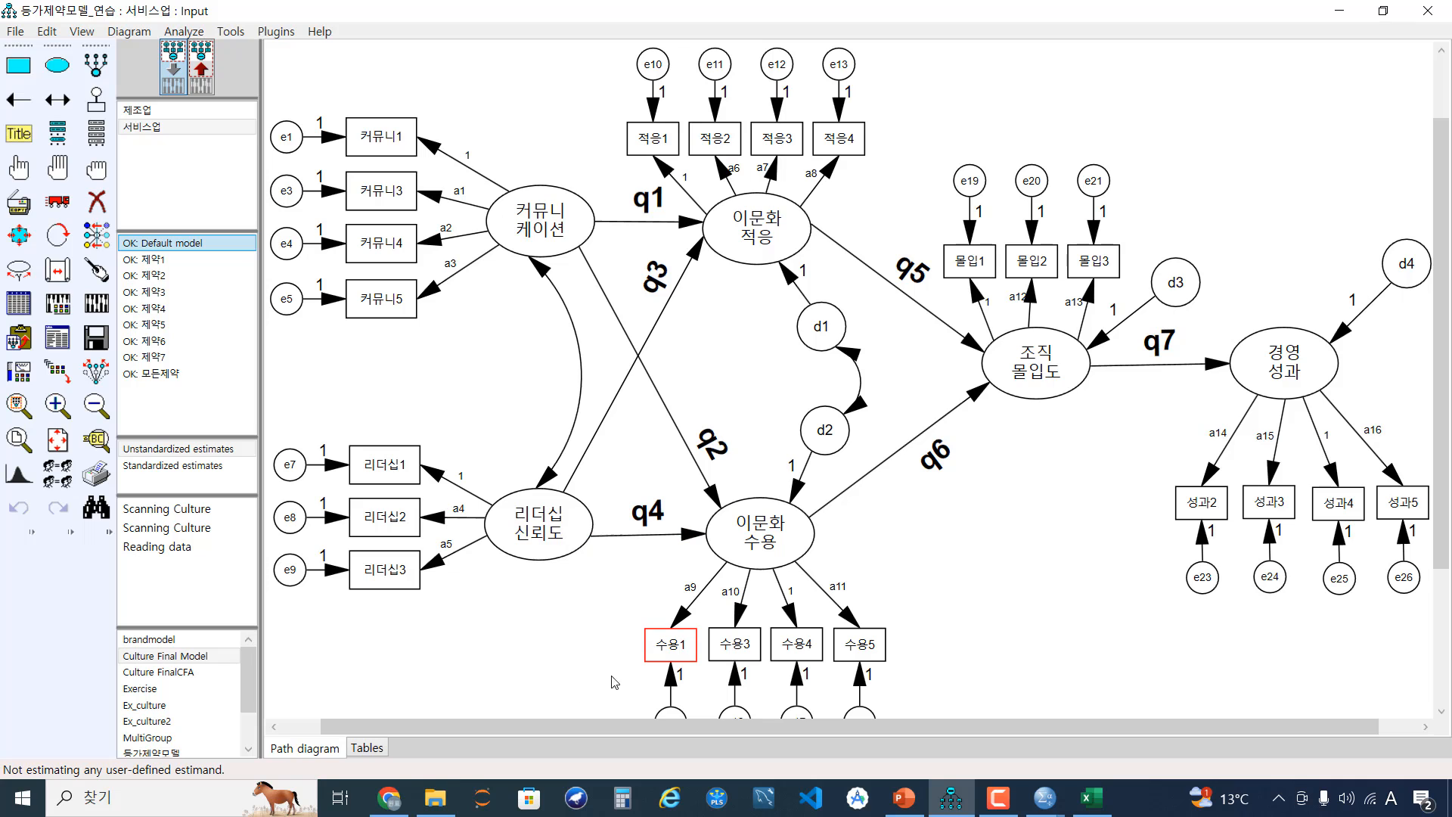
pyautogui.click(398, 809)
pyautogui.scroll(5, 788, 569)
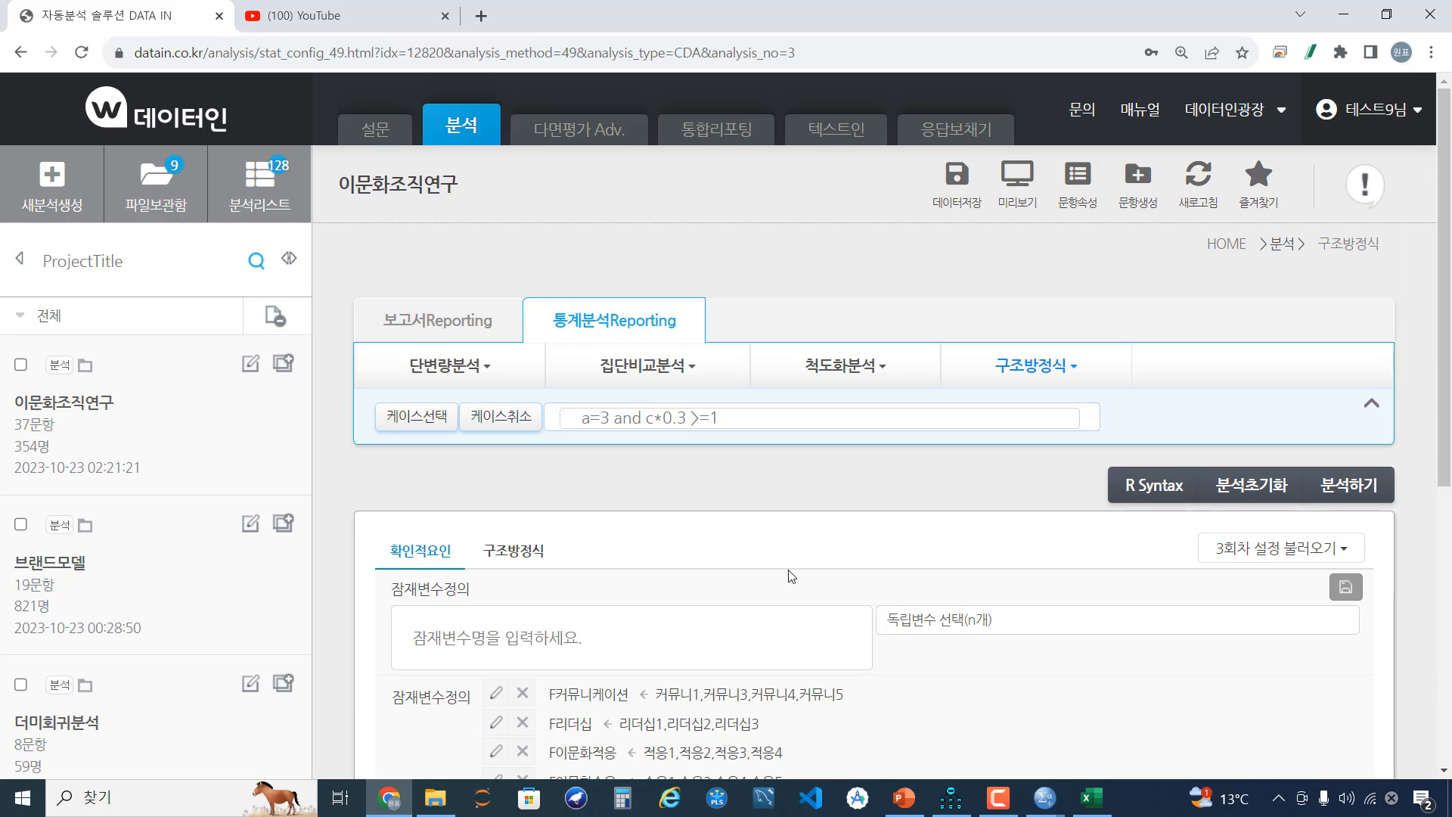
pyautogui.scroll(-5, 905, 556)
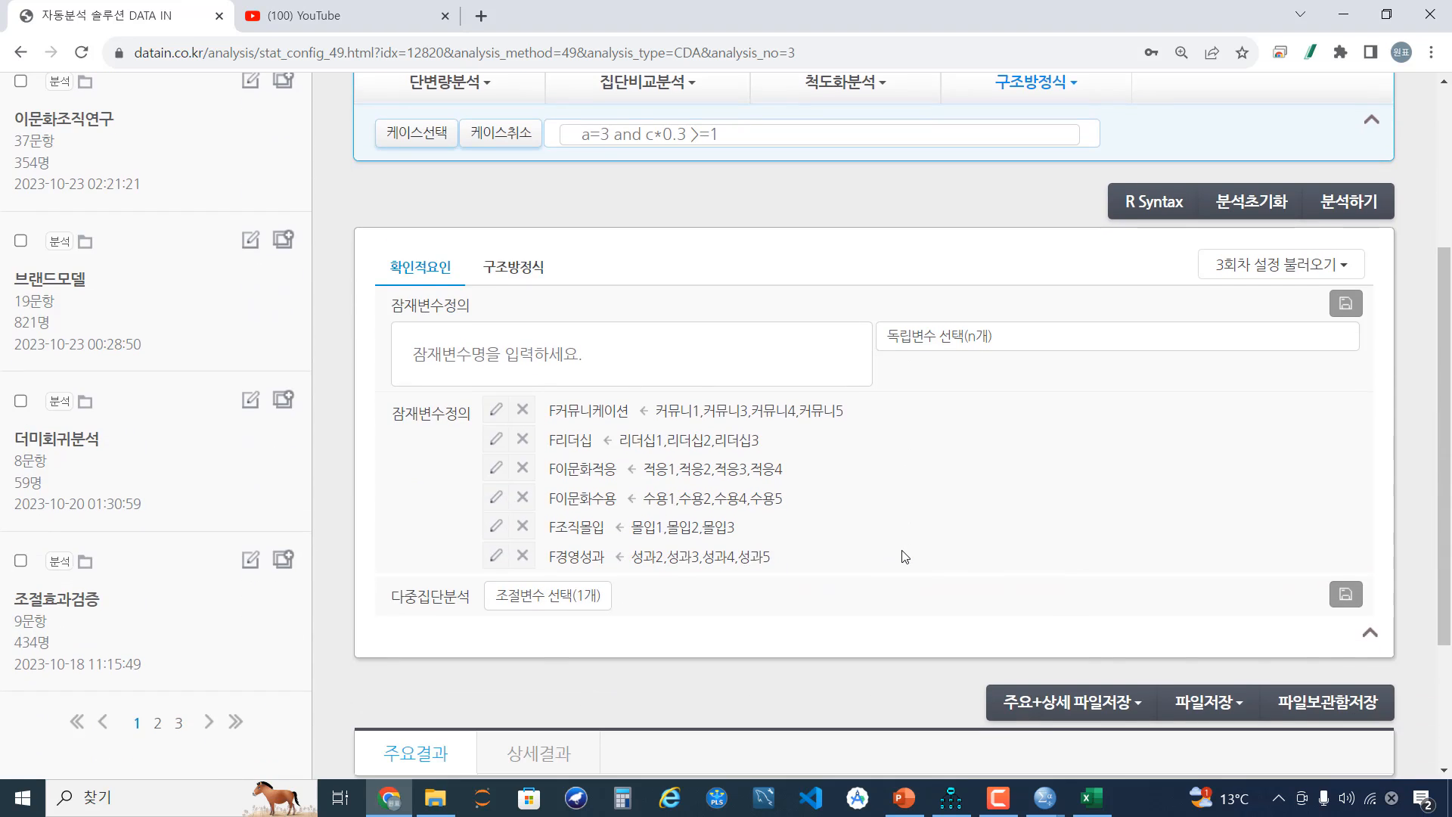
pyautogui.scroll(5, 979, 421)
# Open a fresh 구조방정식 analysis for 이문화조직연구 and load the saved settings 3회차 설정.
pyautogui.click(1021, 387)
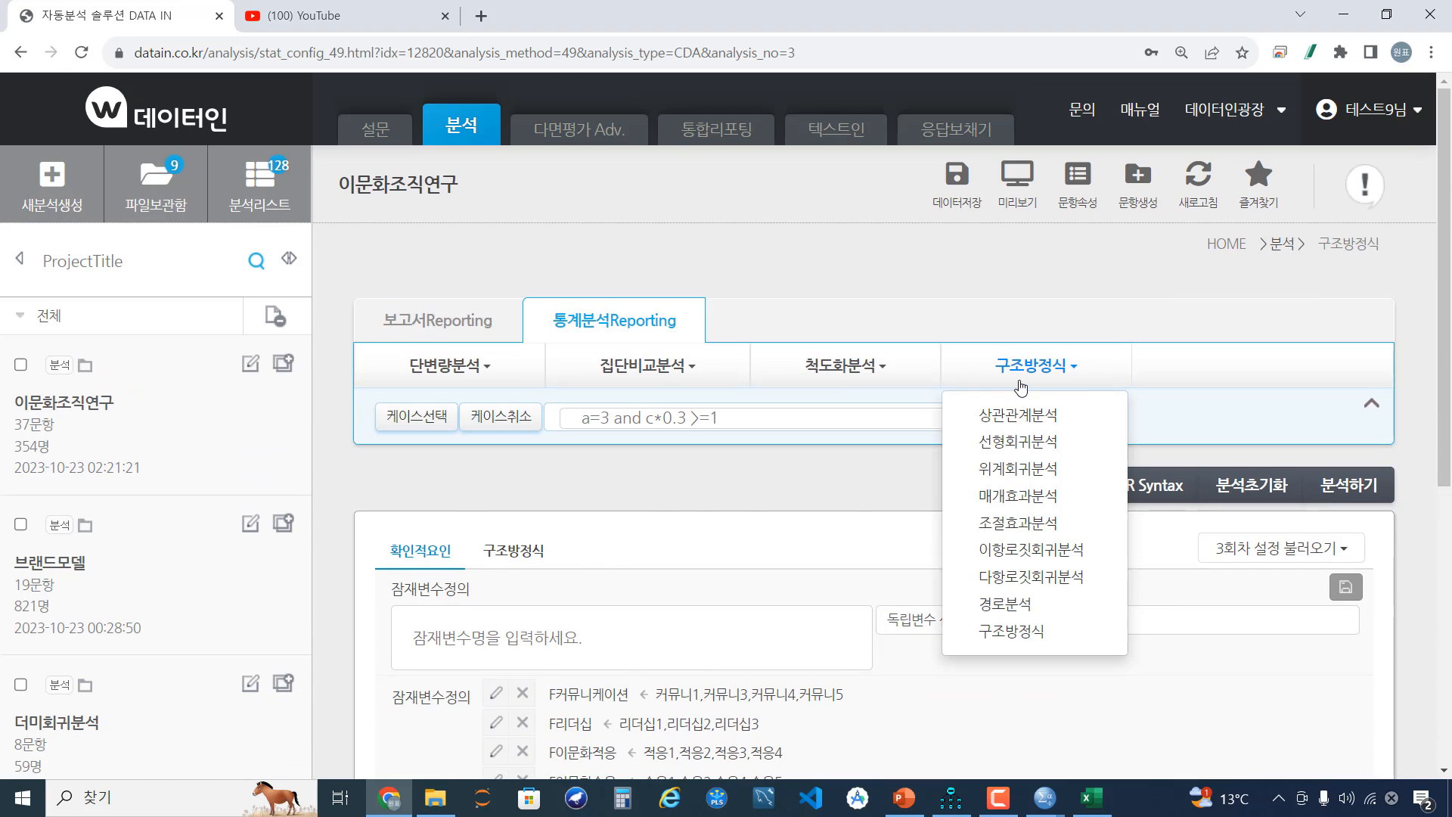
pyautogui.click(1008, 637)
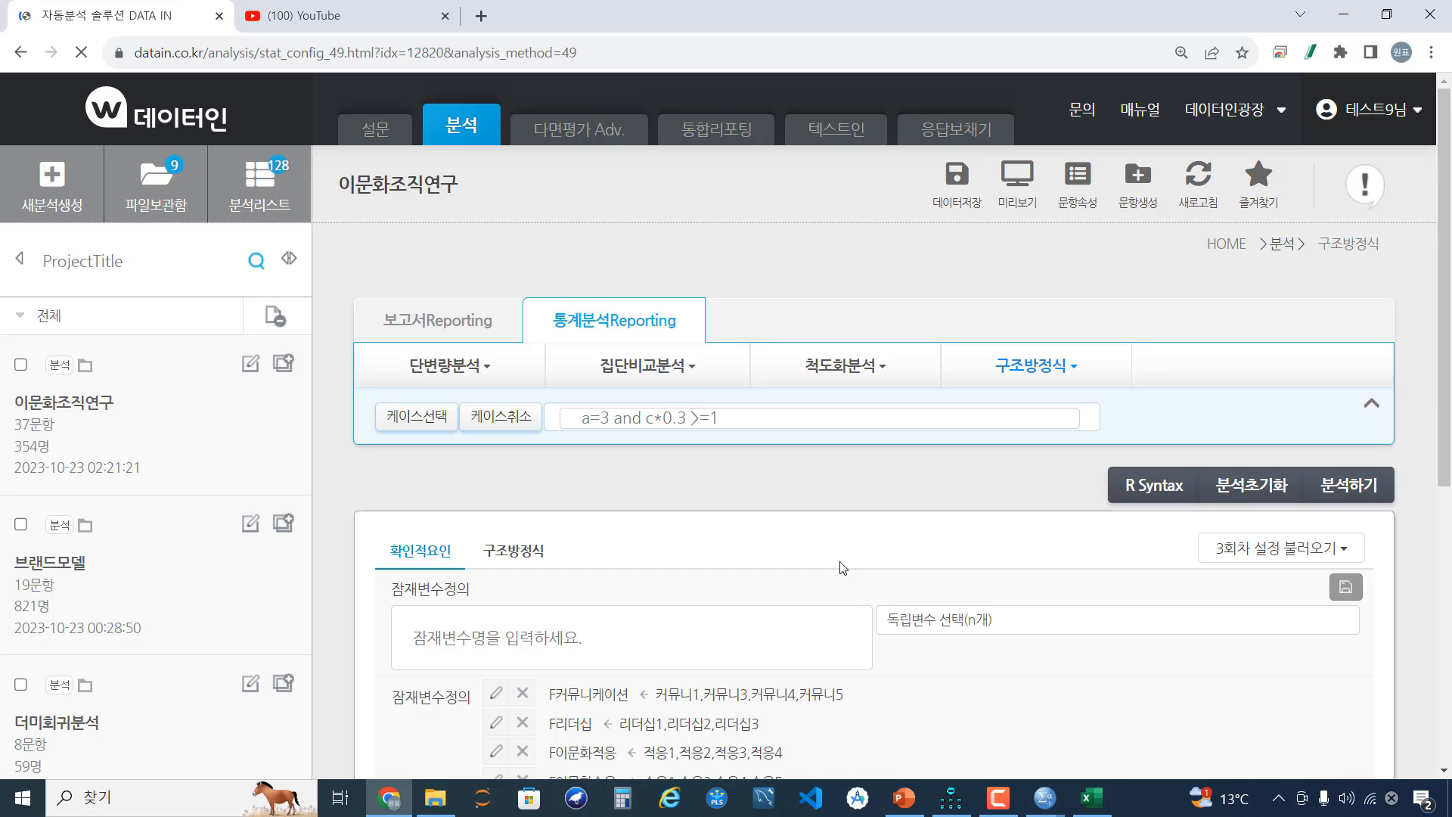
pyautogui.scroll(-4, 843, 567)
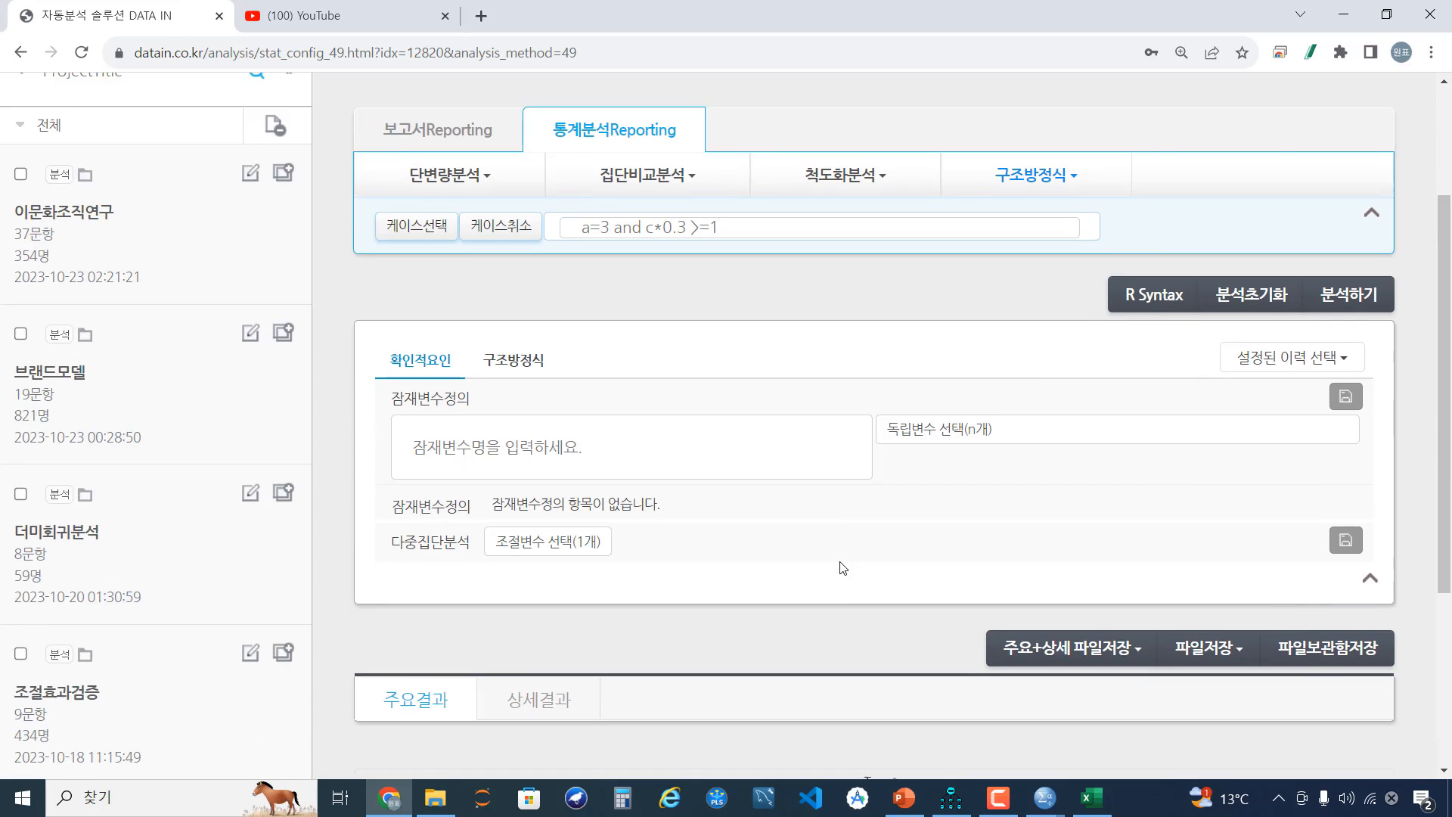
pyautogui.click(1293, 280)
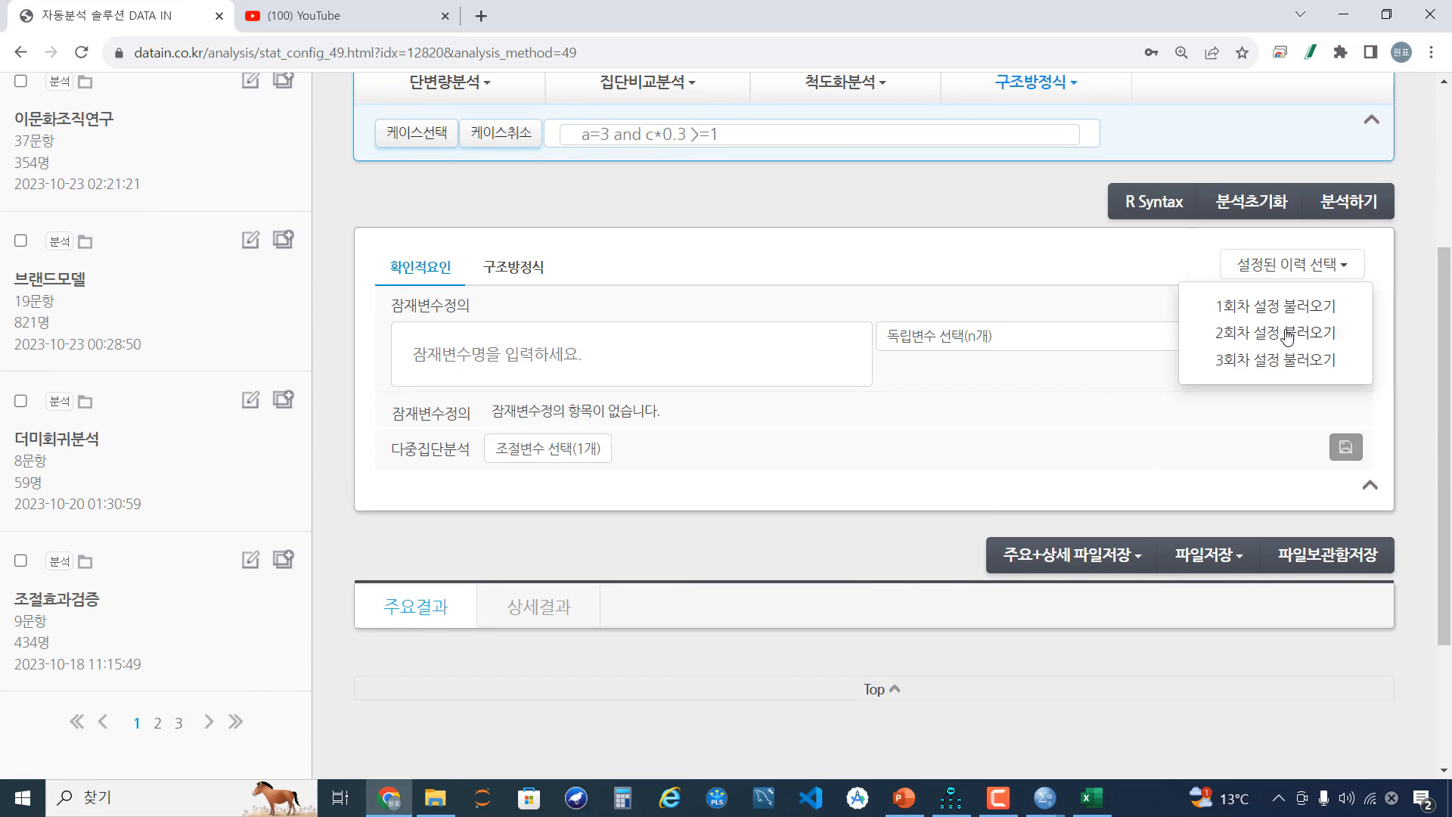
pyautogui.click(1278, 361)
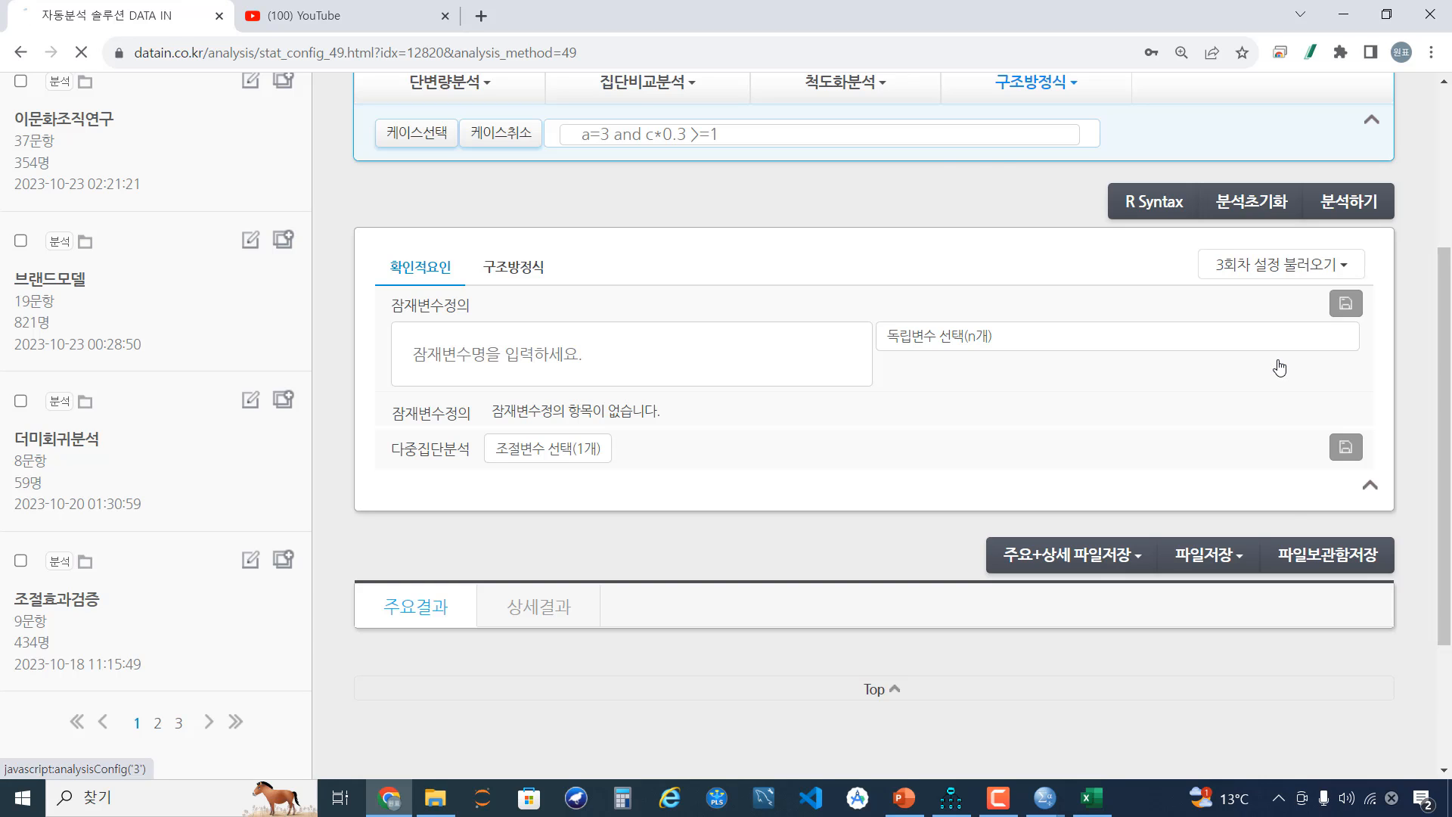
# Check which moderator variables can be chosen for the 다중집단분석.
pyautogui.scroll(-3, 857, 497)
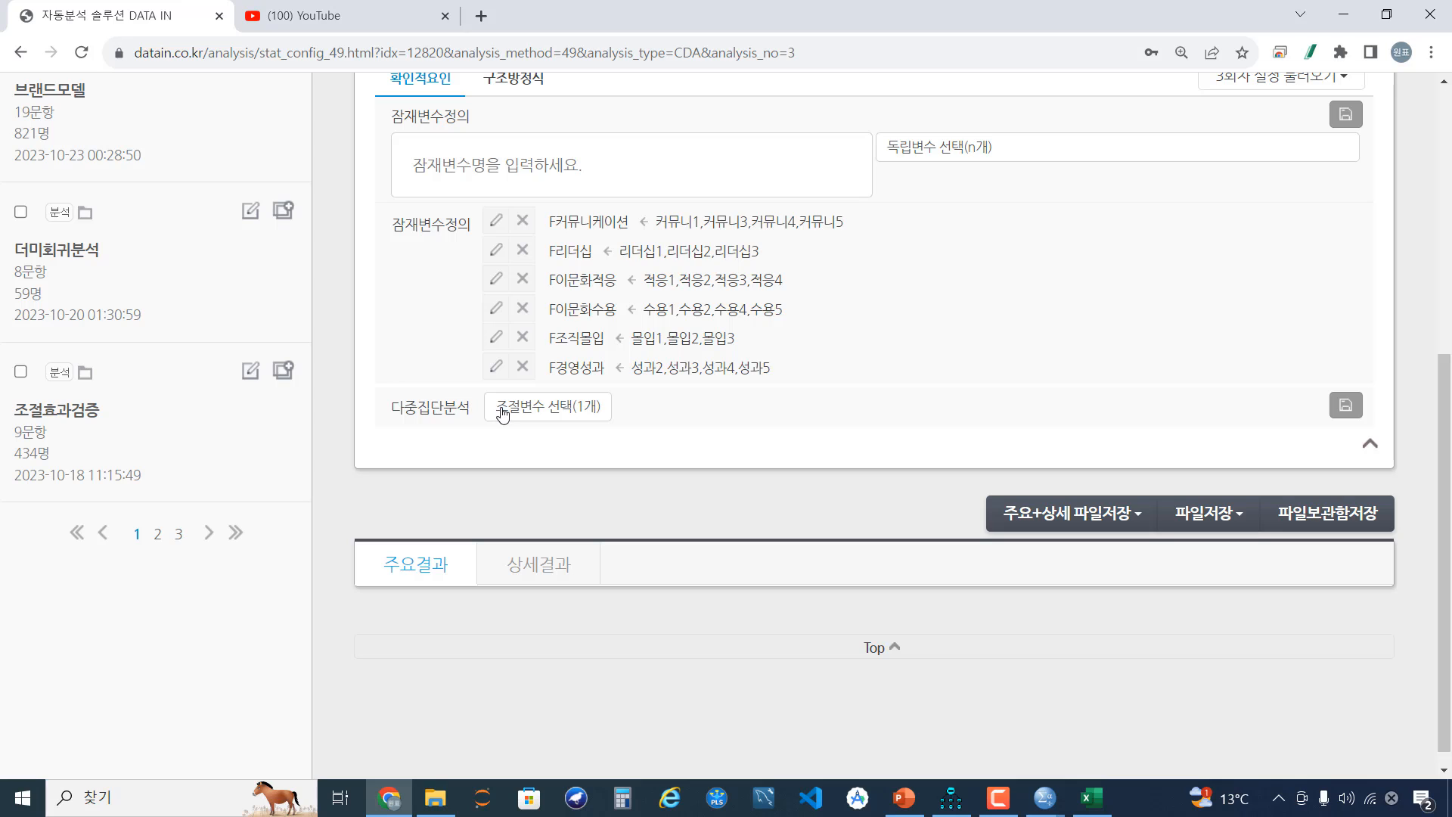
pyautogui.click(556, 416)
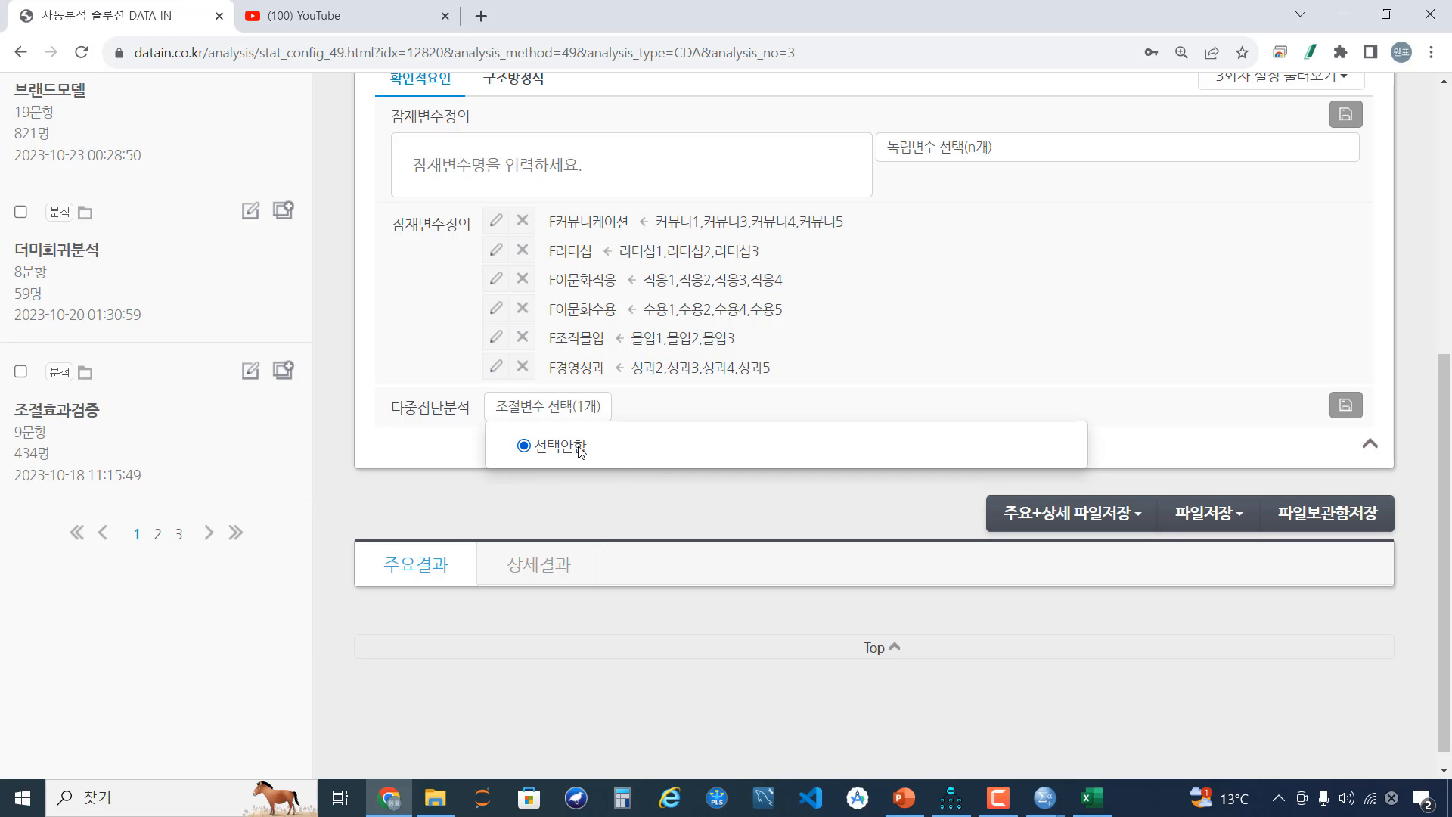
pyautogui.click(602, 519)
# In the 문항속성 settings, change the type of item 37 (두업종) to 보기형.
pyautogui.scroll(6, 969, 401)
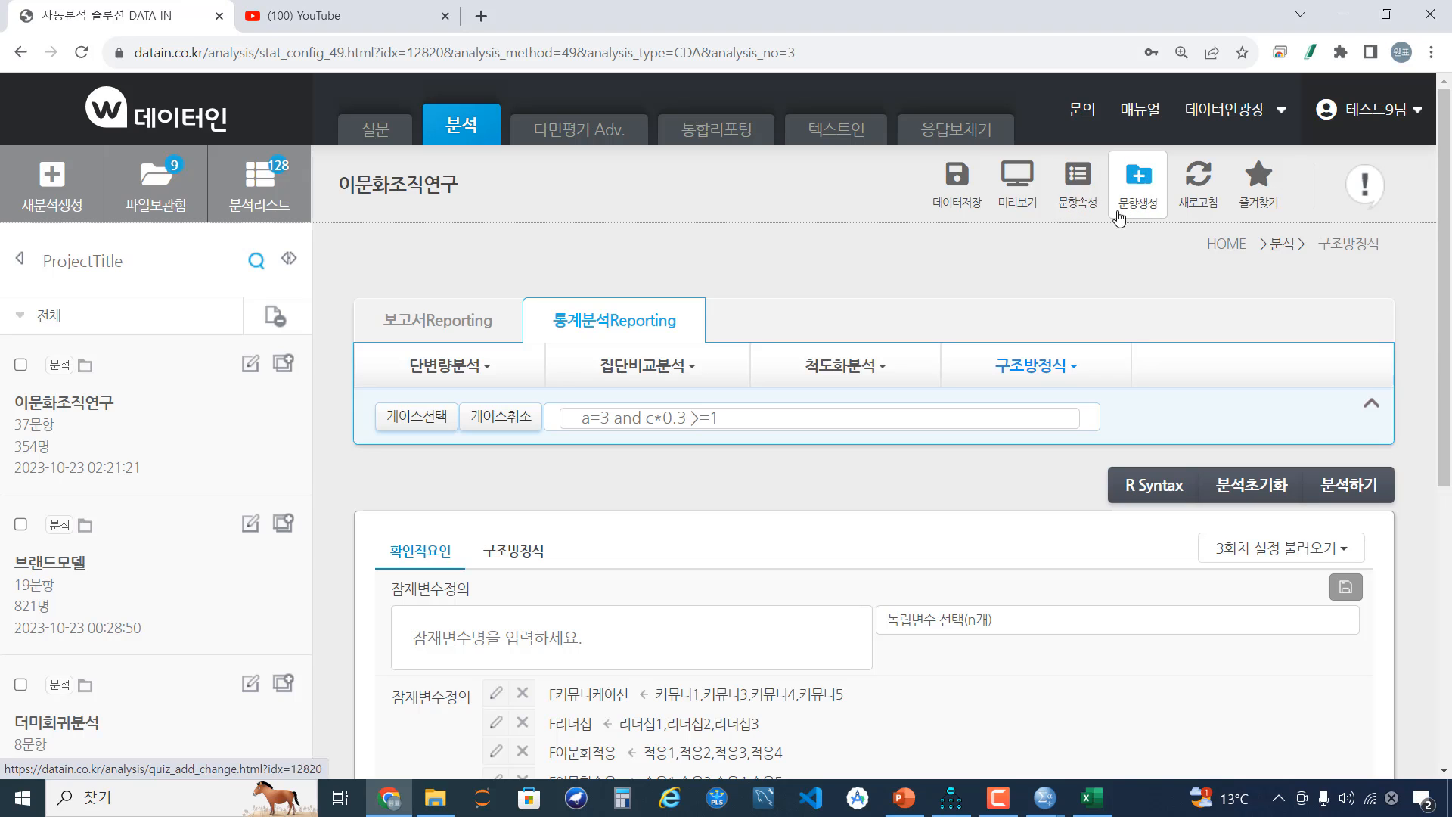
pyautogui.click(1074, 185)
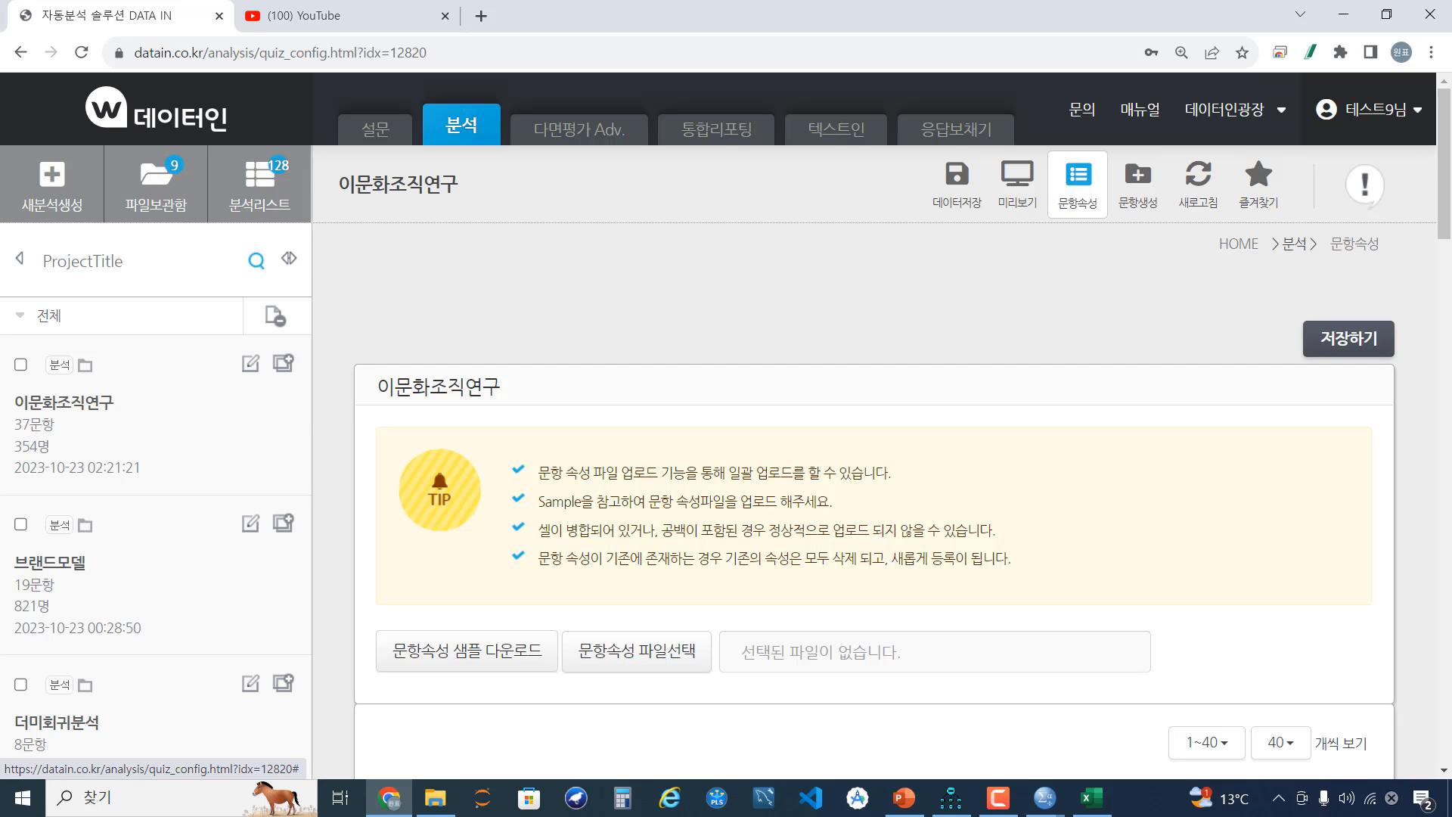
pyautogui.moveTo(1447, 176); pyautogui.dragTo(1449, 740)
pyautogui.click(646, 627)
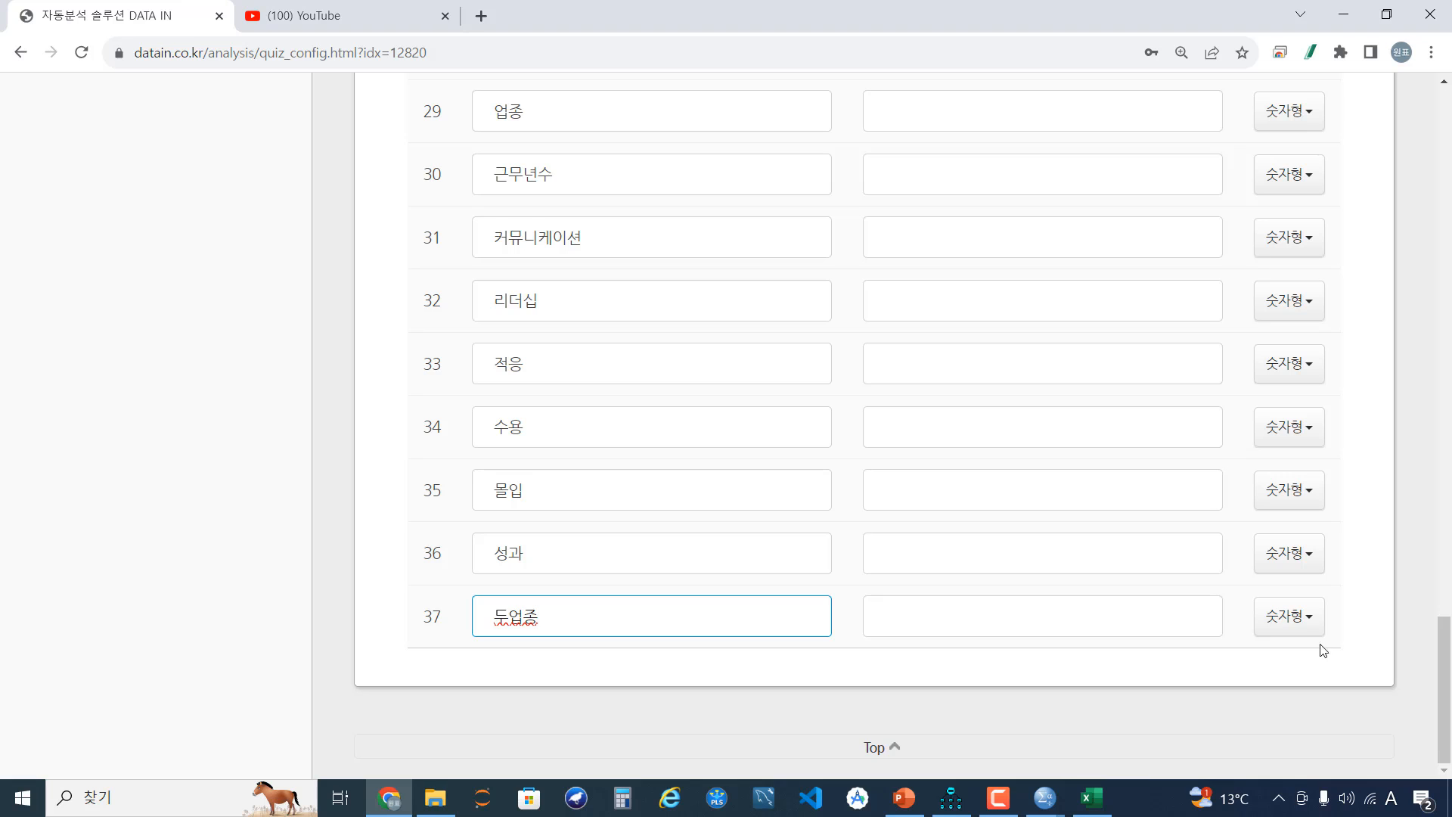
pyautogui.click(1296, 625)
pyautogui.scroll(-1, 1296, 629)
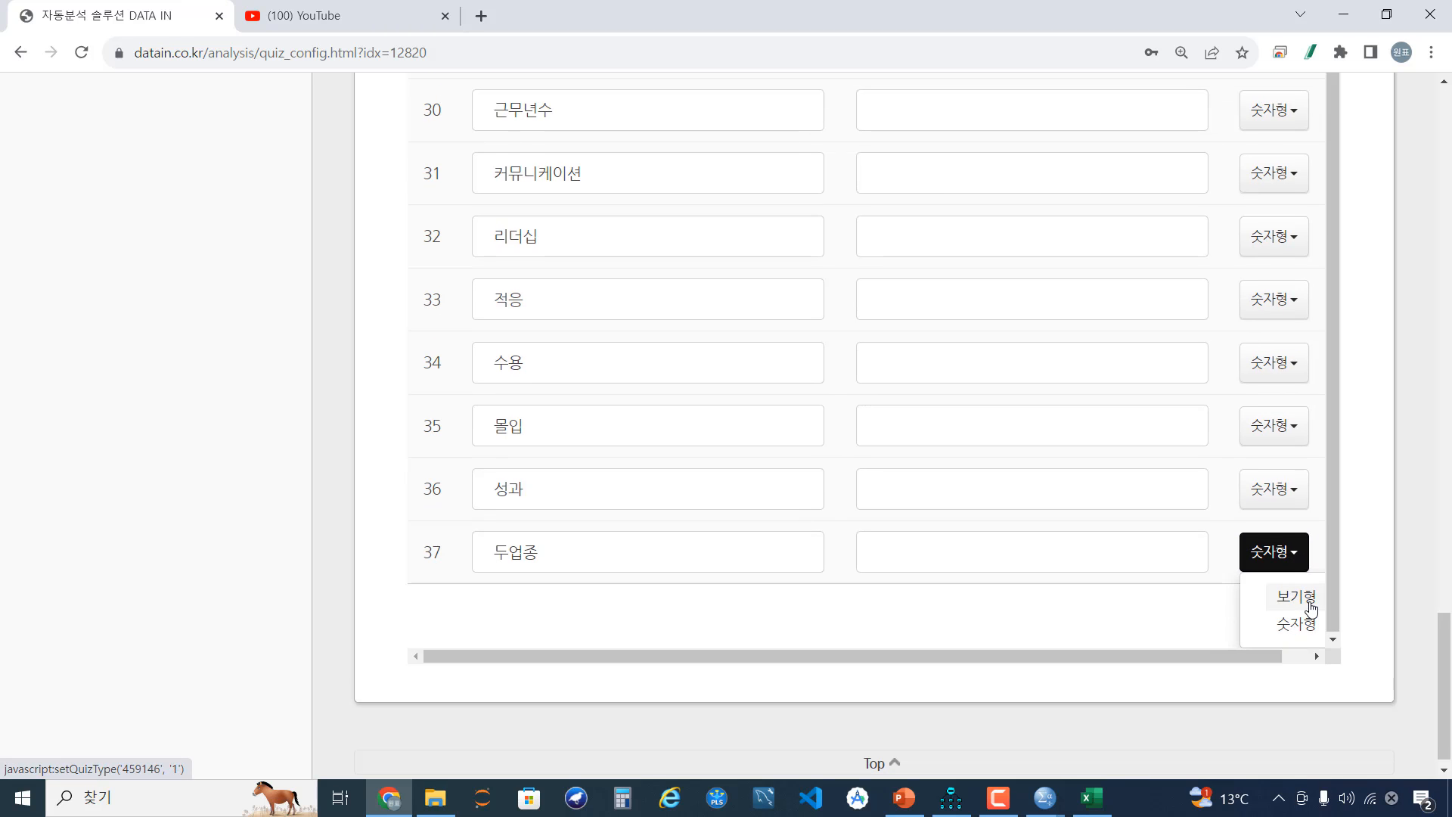
pyautogui.click(1297, 597)
# Enter 제조업 and 서비스업 on separate lines as the answer options of 두업종.
pyautogui.click(621, 702)
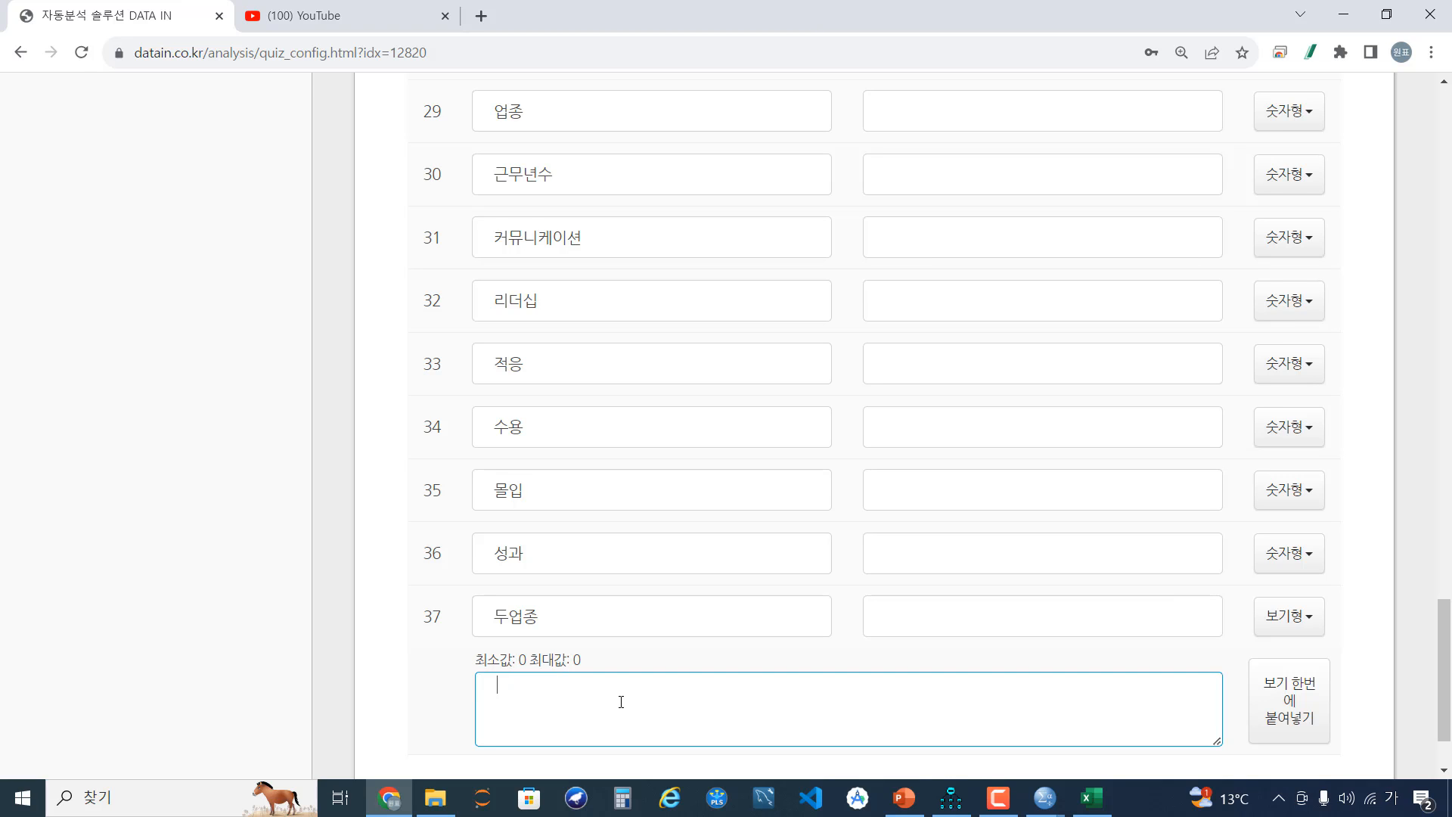
pyautogui.write('제조업')
pyautogui.press('Return')
pyautogui.write('서비스업')
pyautogui.scroll(-2, 1375, 652)
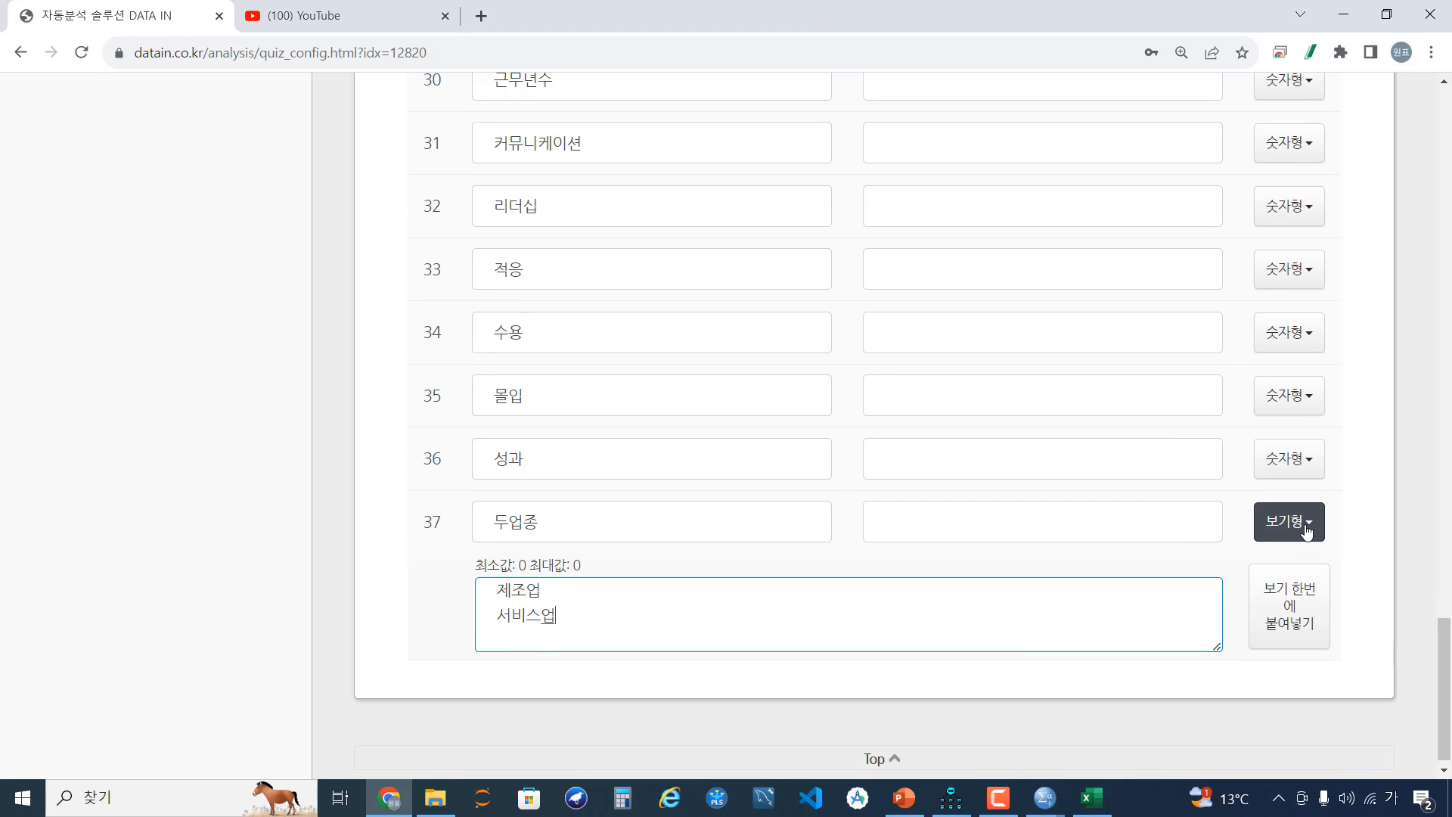
# Save the edited item attributes of 이문화조직연구.
pyautogui.scroll(10, 1384, 582)
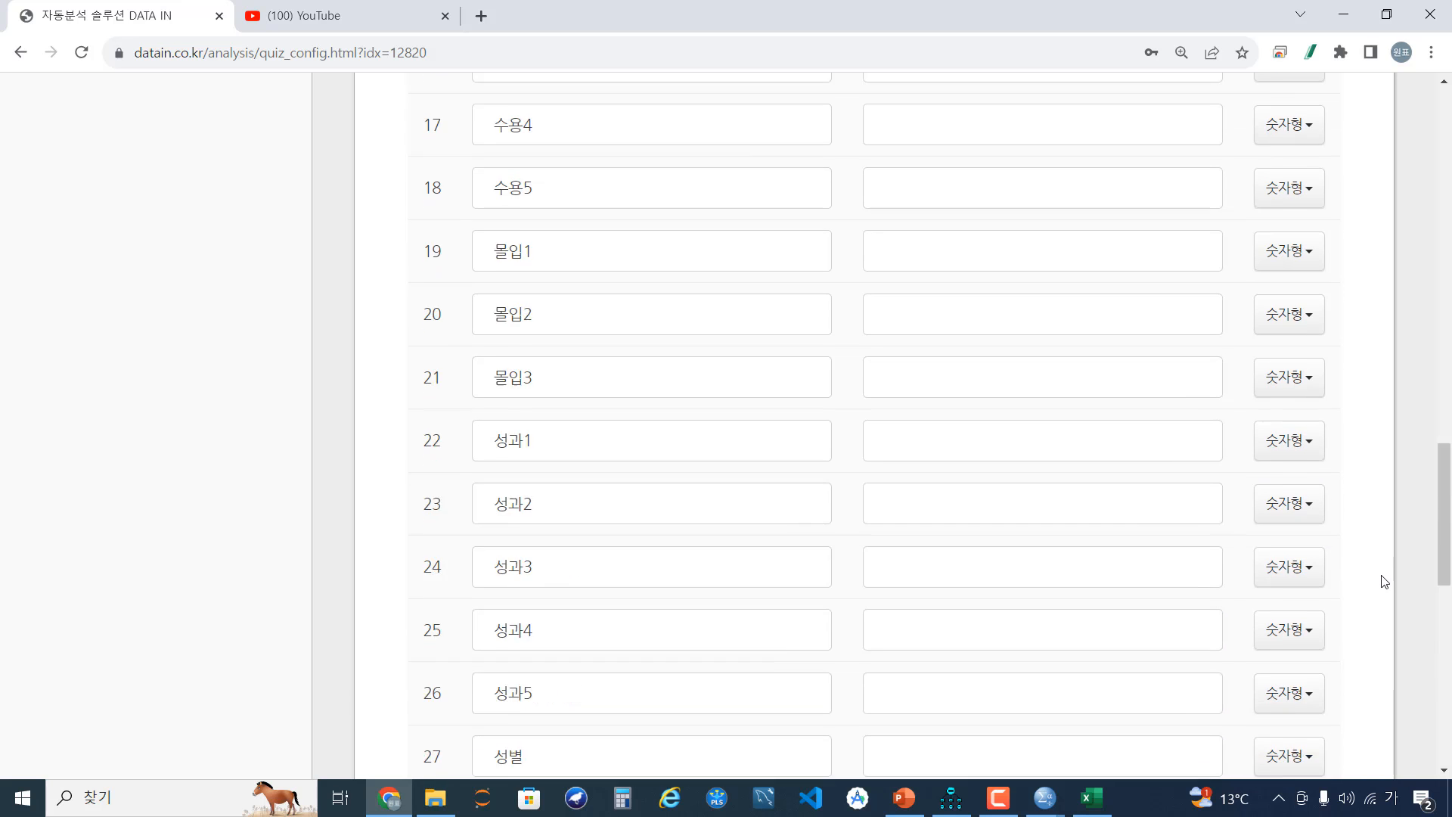
pyautogui.scroll(15, 1384, 583)
pyautogui.click(1357, 348)
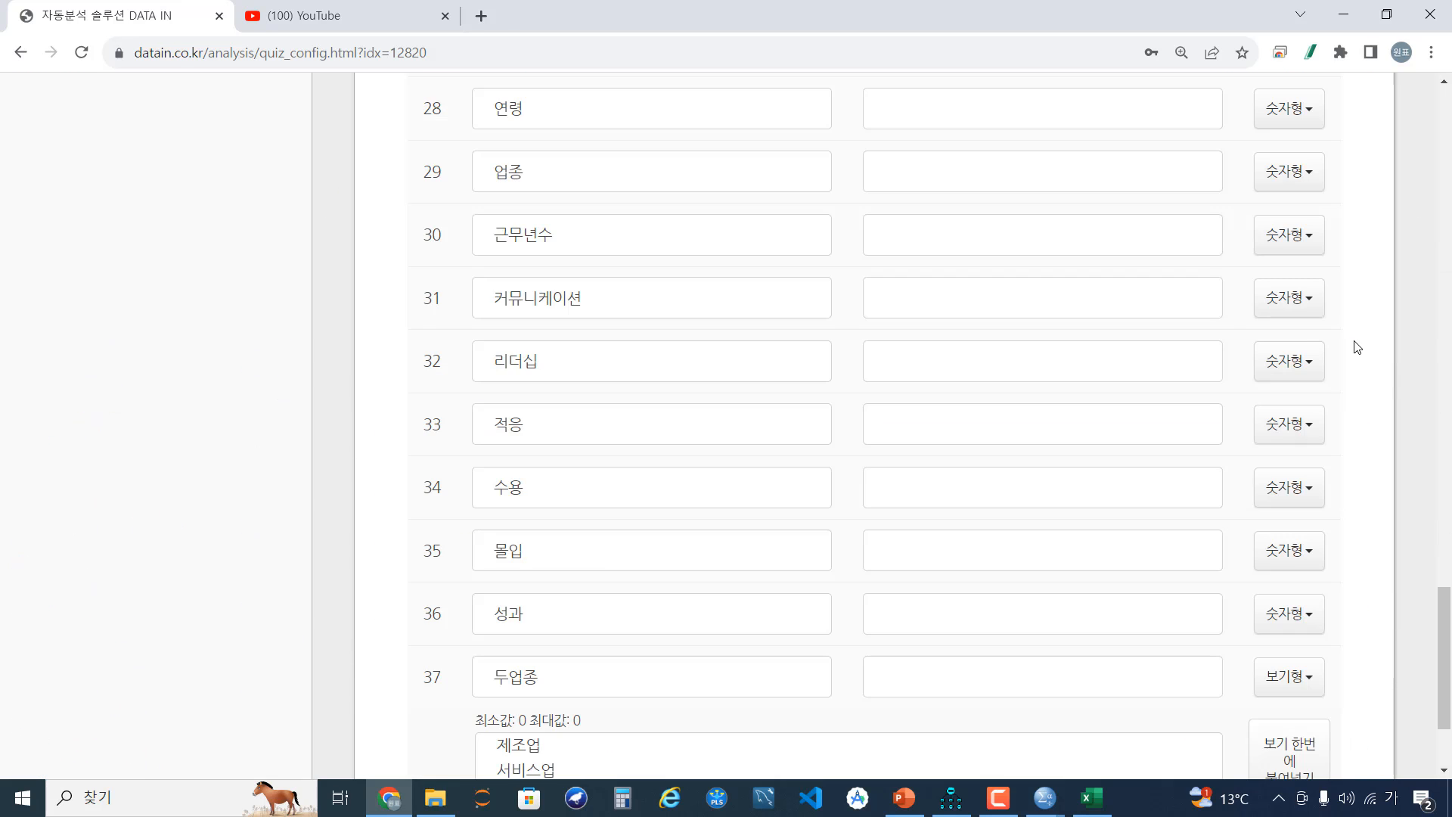
pyautogui.scroll(15, 1358, 363)
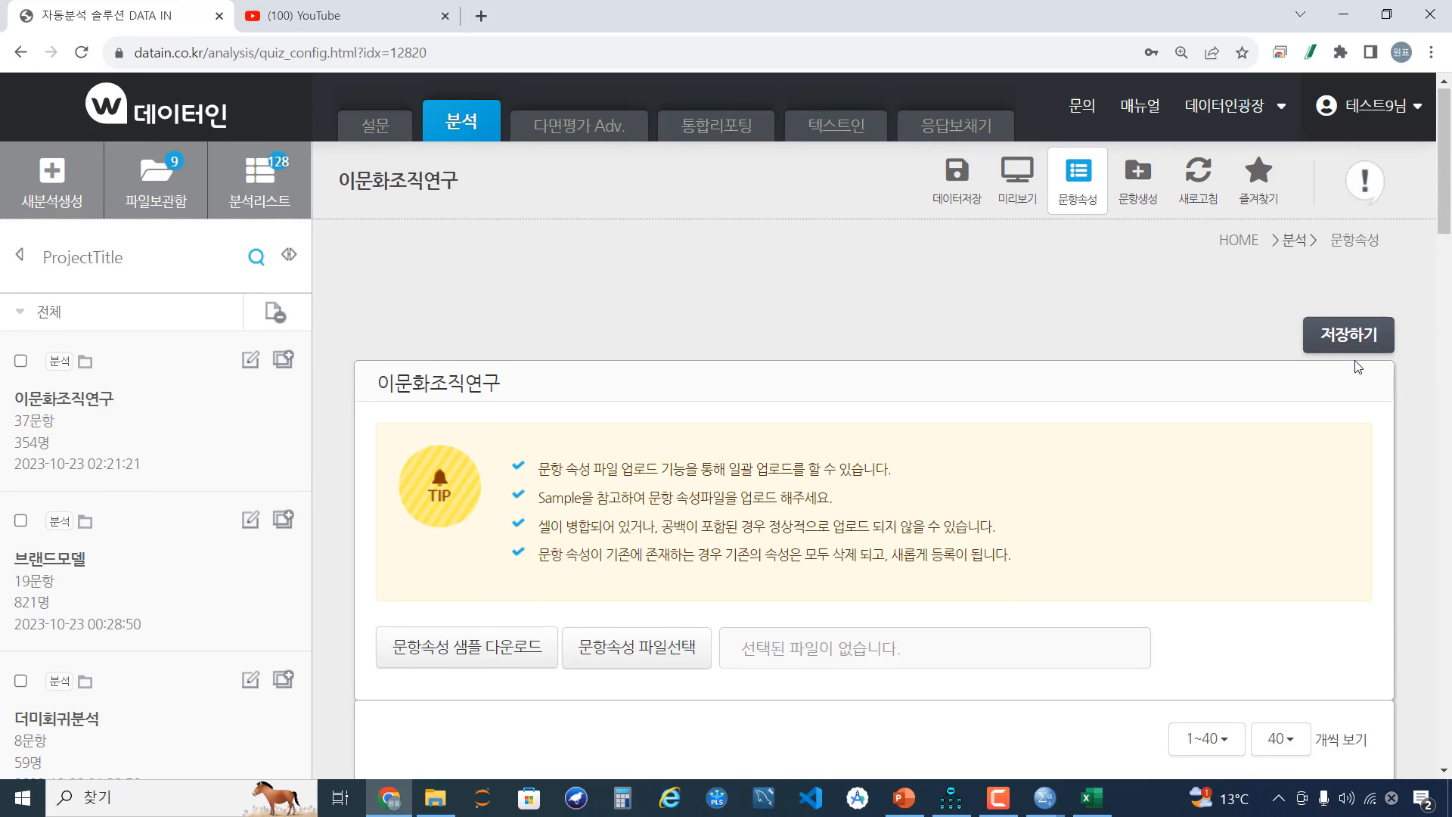
# Save the item attributes and open the 구조방정식 analysis for the 이문화조직연구 project.
pyautogui.click(1354, 339)
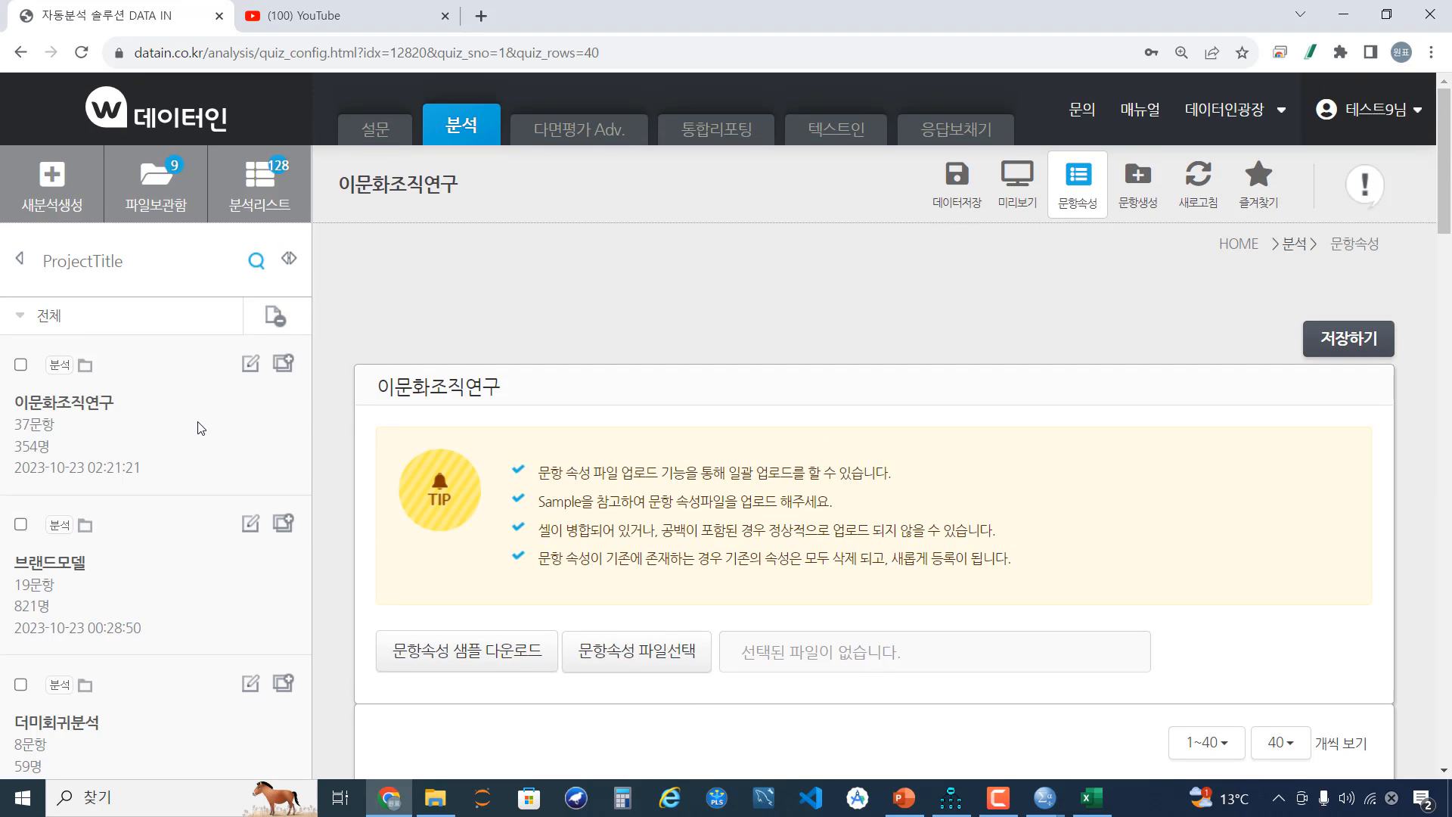
pyautogui.click(68, 405)
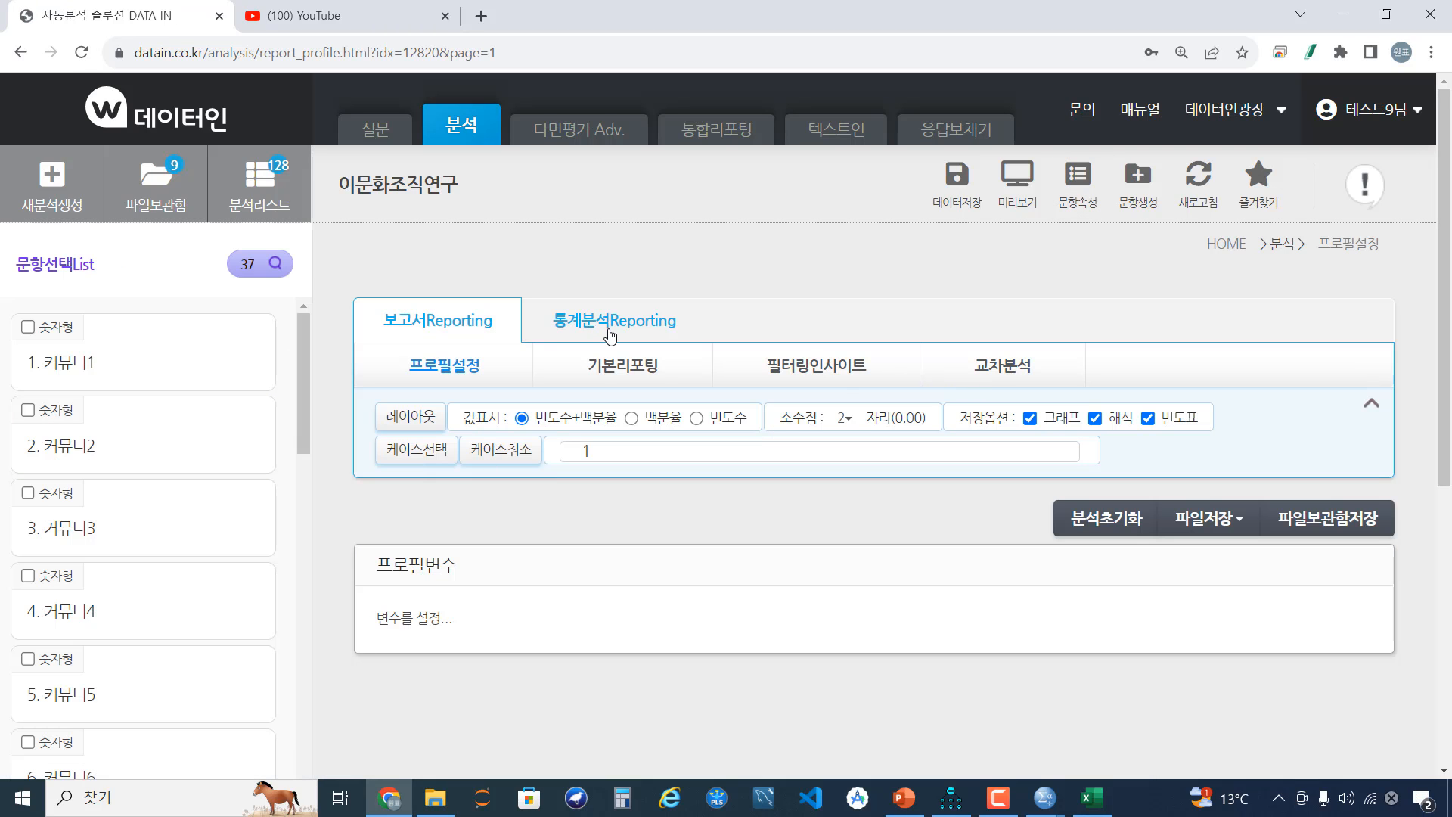
pyautogui.click(611, 332)
pyautogui.click(1015, 368)
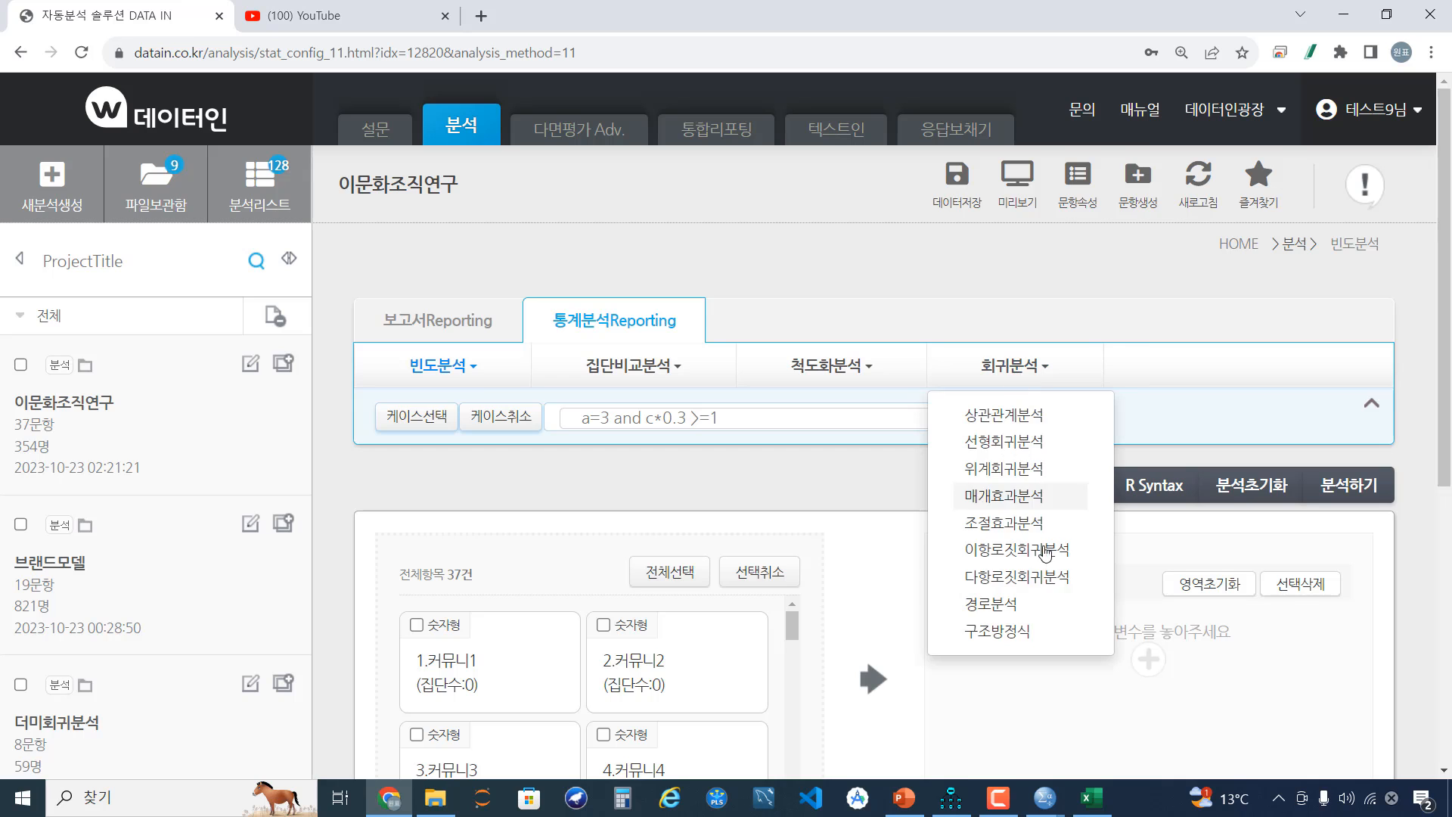
pyautogui.click(1029, 632)
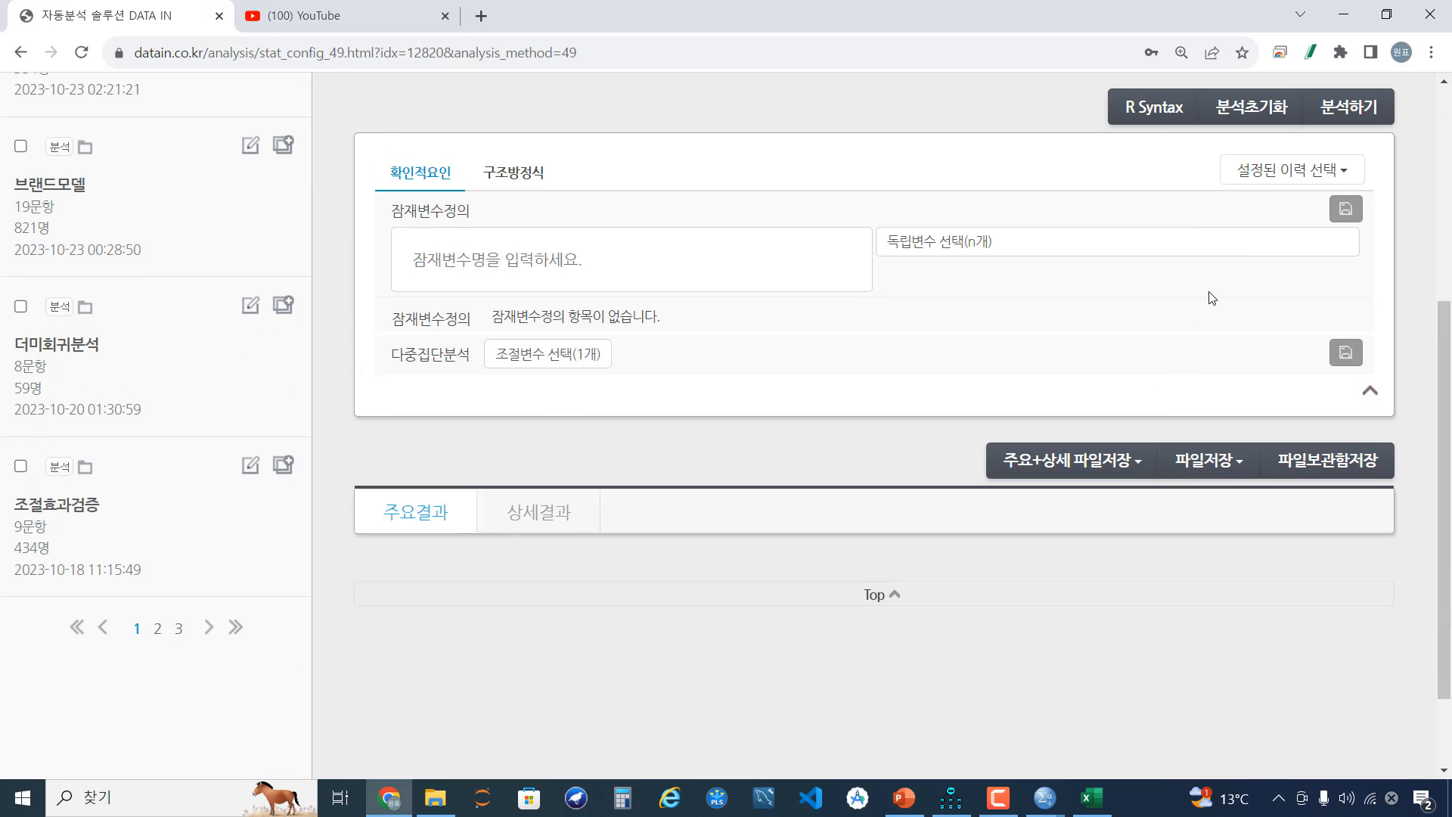
# Load the 3회차 settings and set 37. 두업종 as the 다중집단분석 moderator with the 제약모델(측정동질성) option.
pyautogui.click(1313, 179)
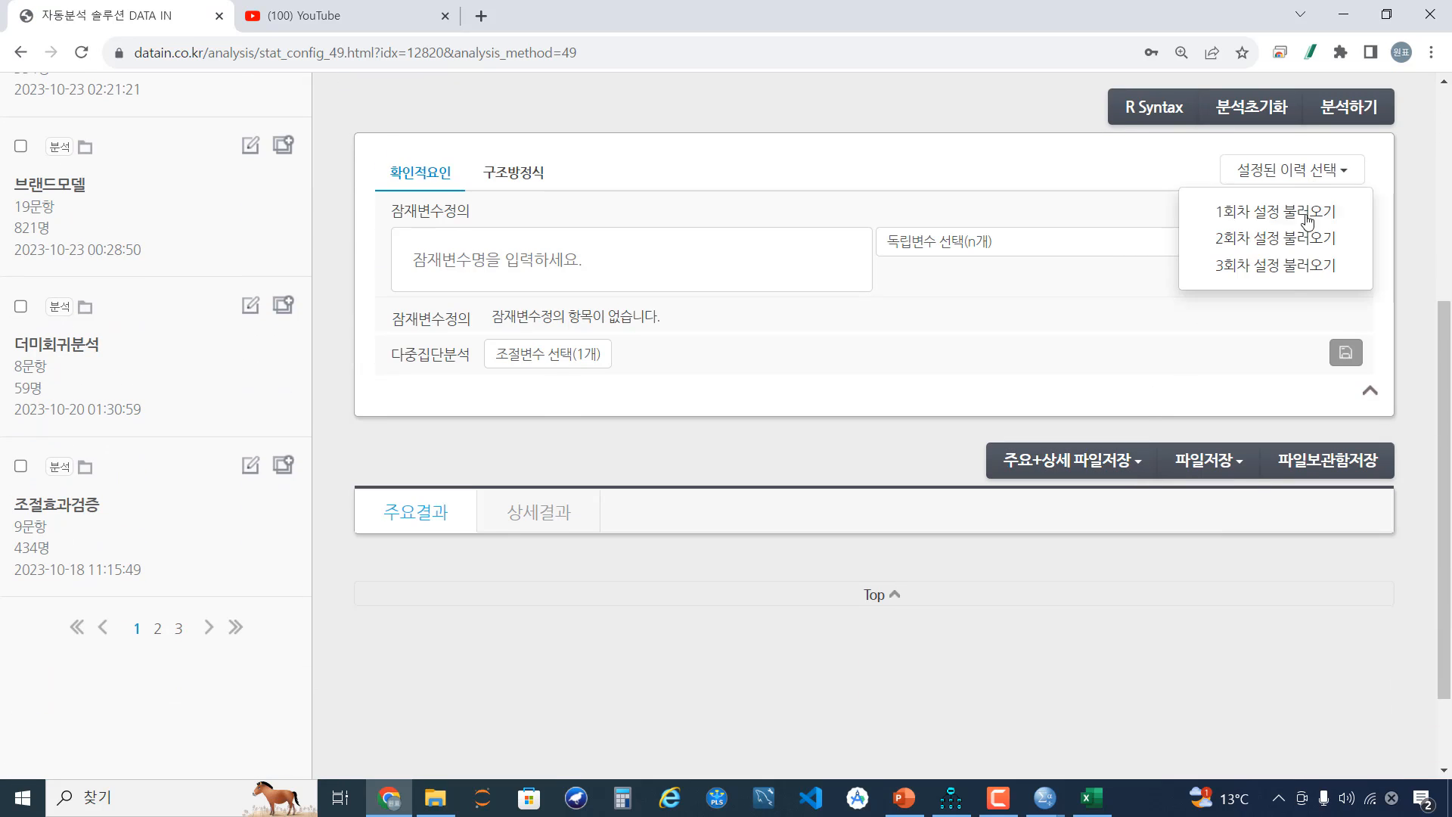
pyautogui.click(1281, 266)
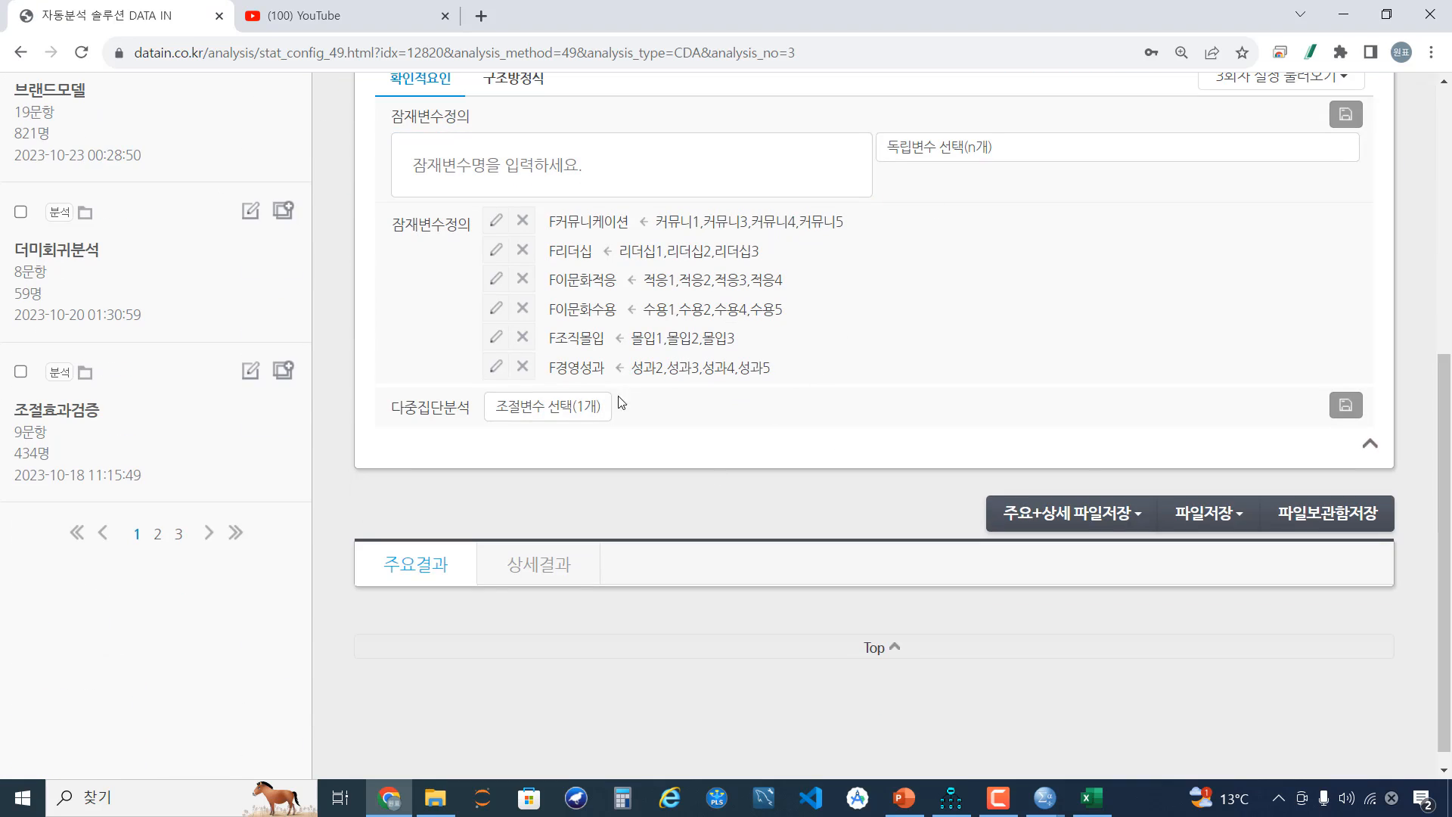
pyautogui.click(576, 407)
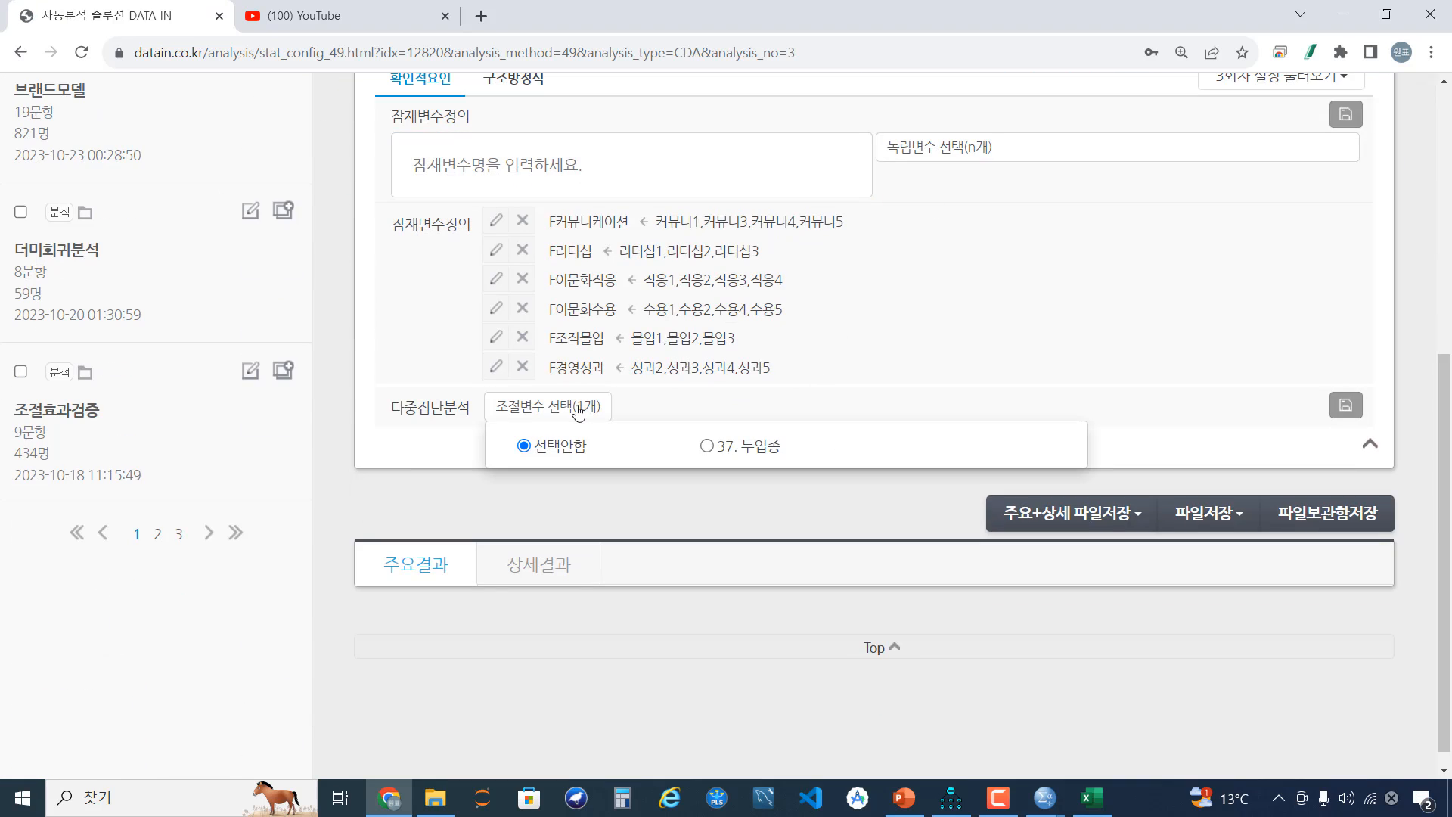
pyautogui.click(708, 447)
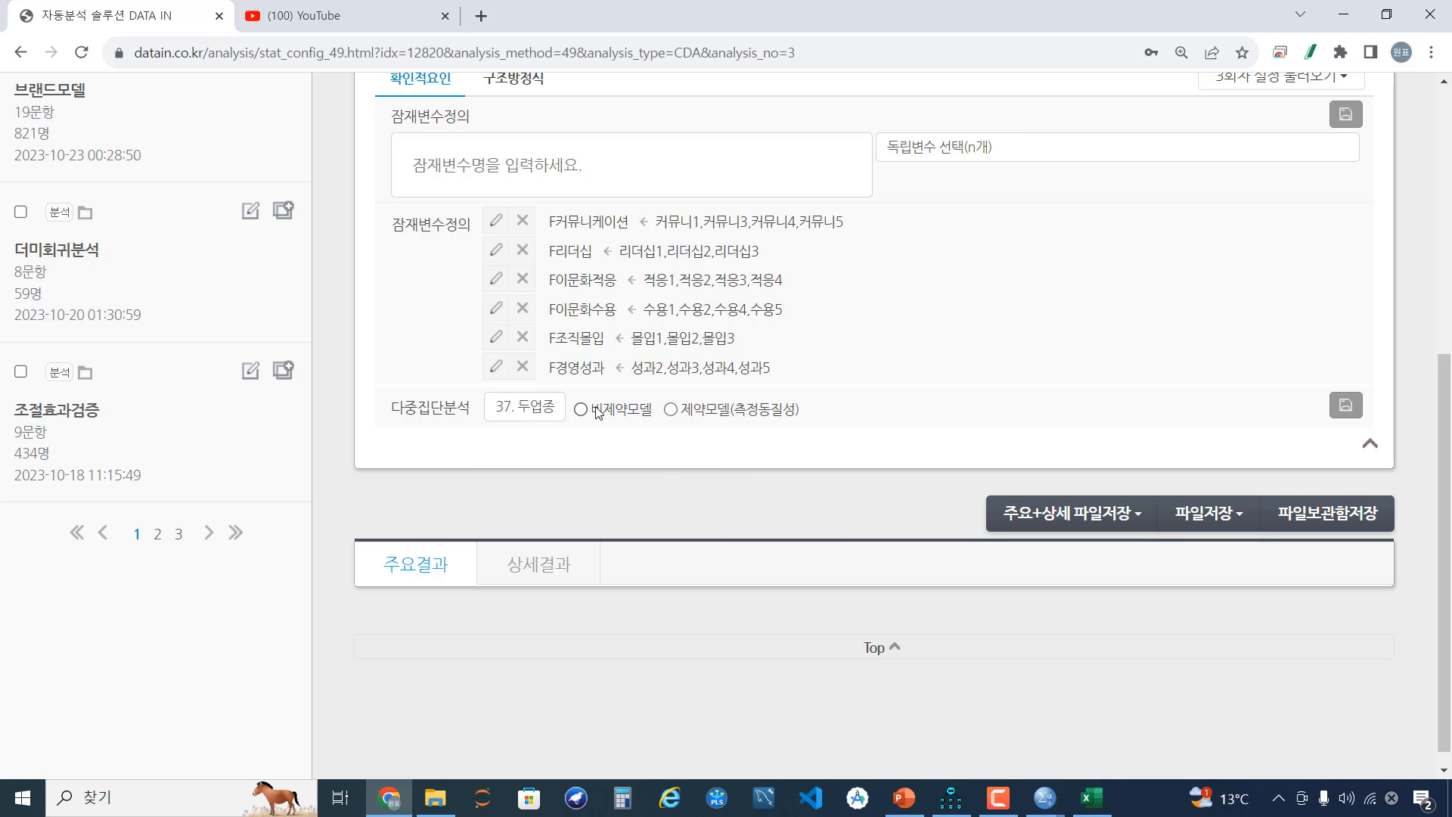
# Switch to Amos, save 등가제약모델_연습, open the Culture FinalCFA model to view its diagram, and return to DATA IN.
pyautogui.click(951, 800)
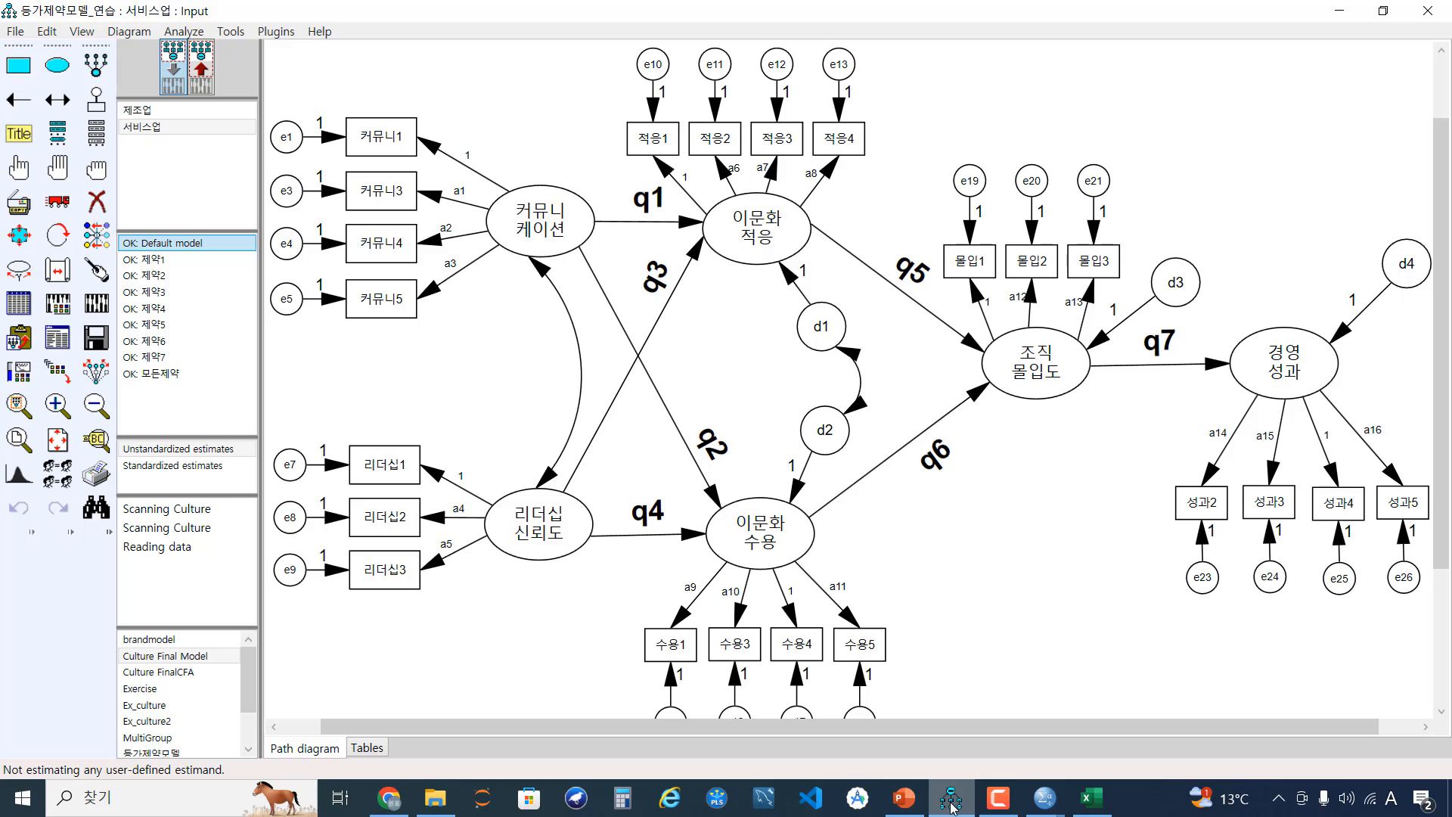
pyautogui.doubleClick(182, 671)
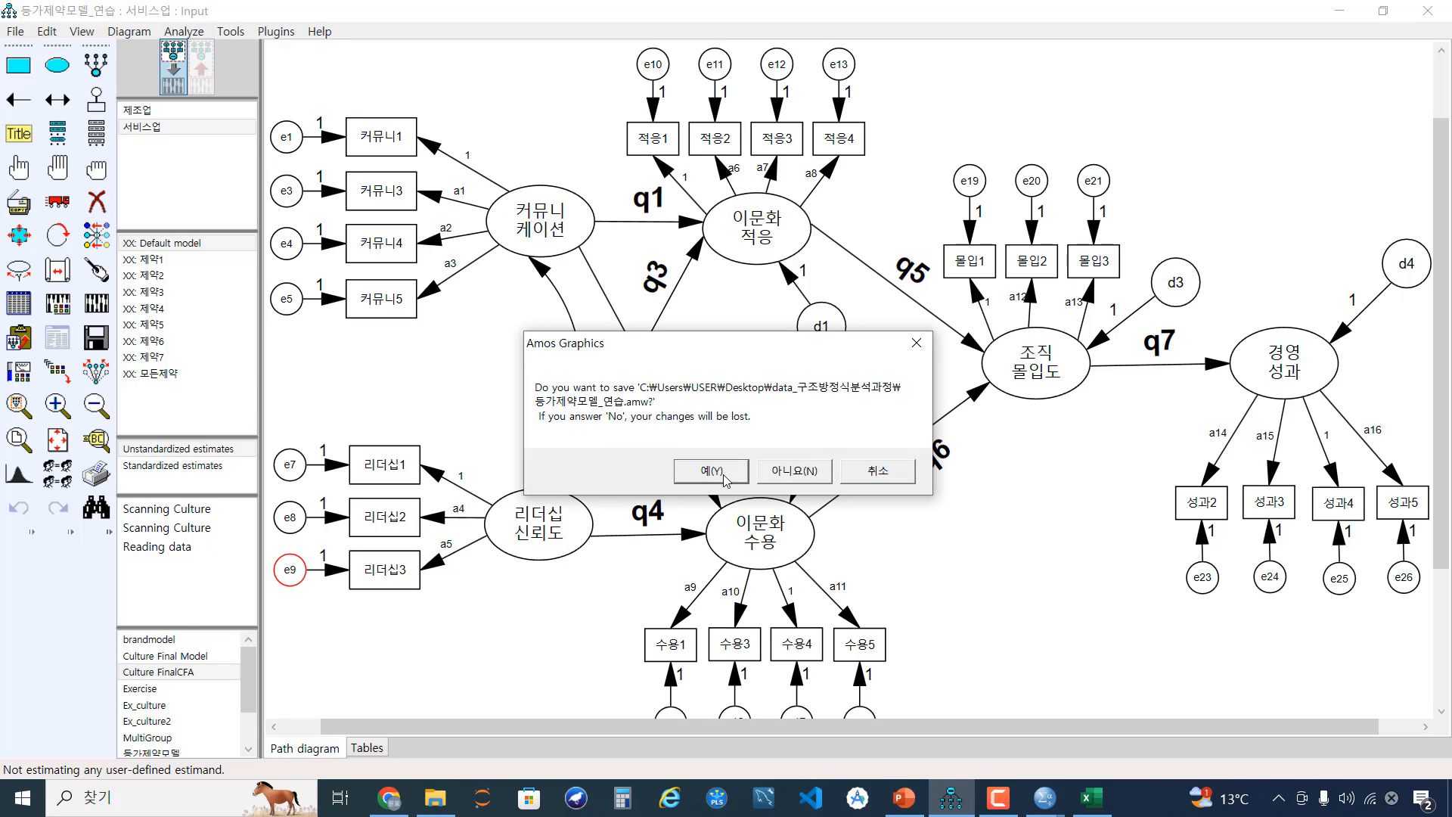
pyautogui.click(711, 471)
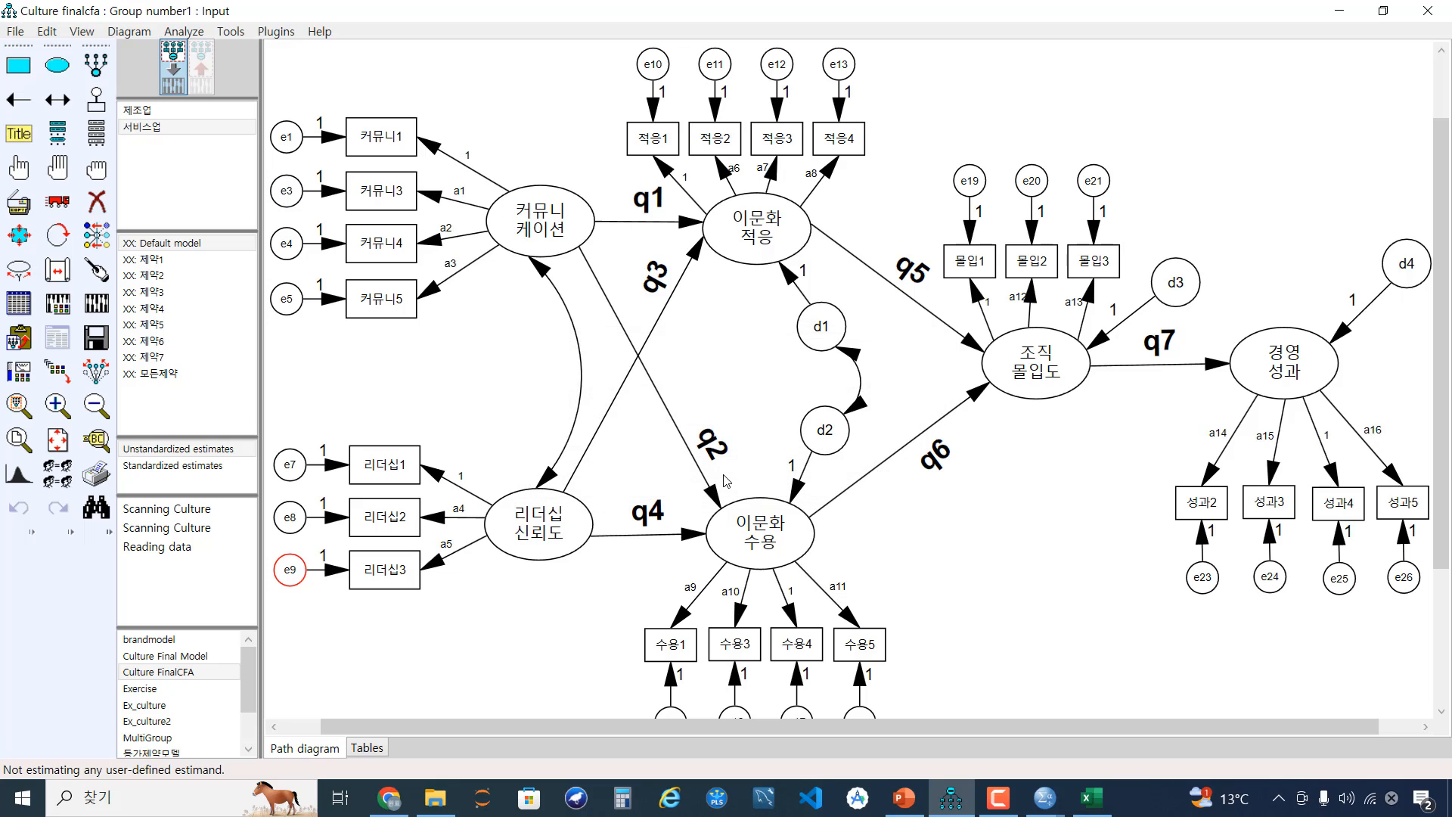
pyautogui.scroll(2, 822, 529)
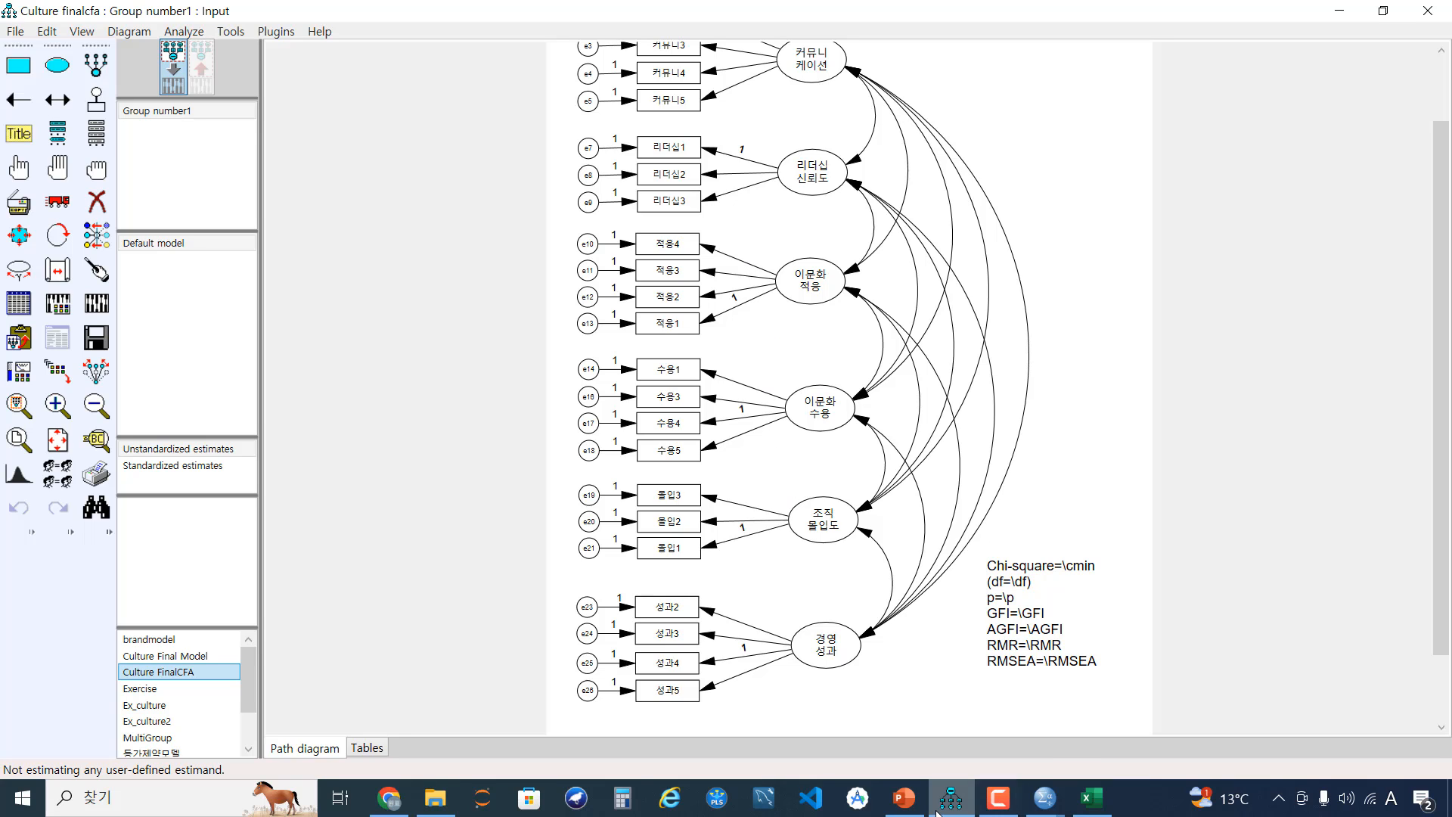
pyautogui.hotkey('alt', 'Tab')
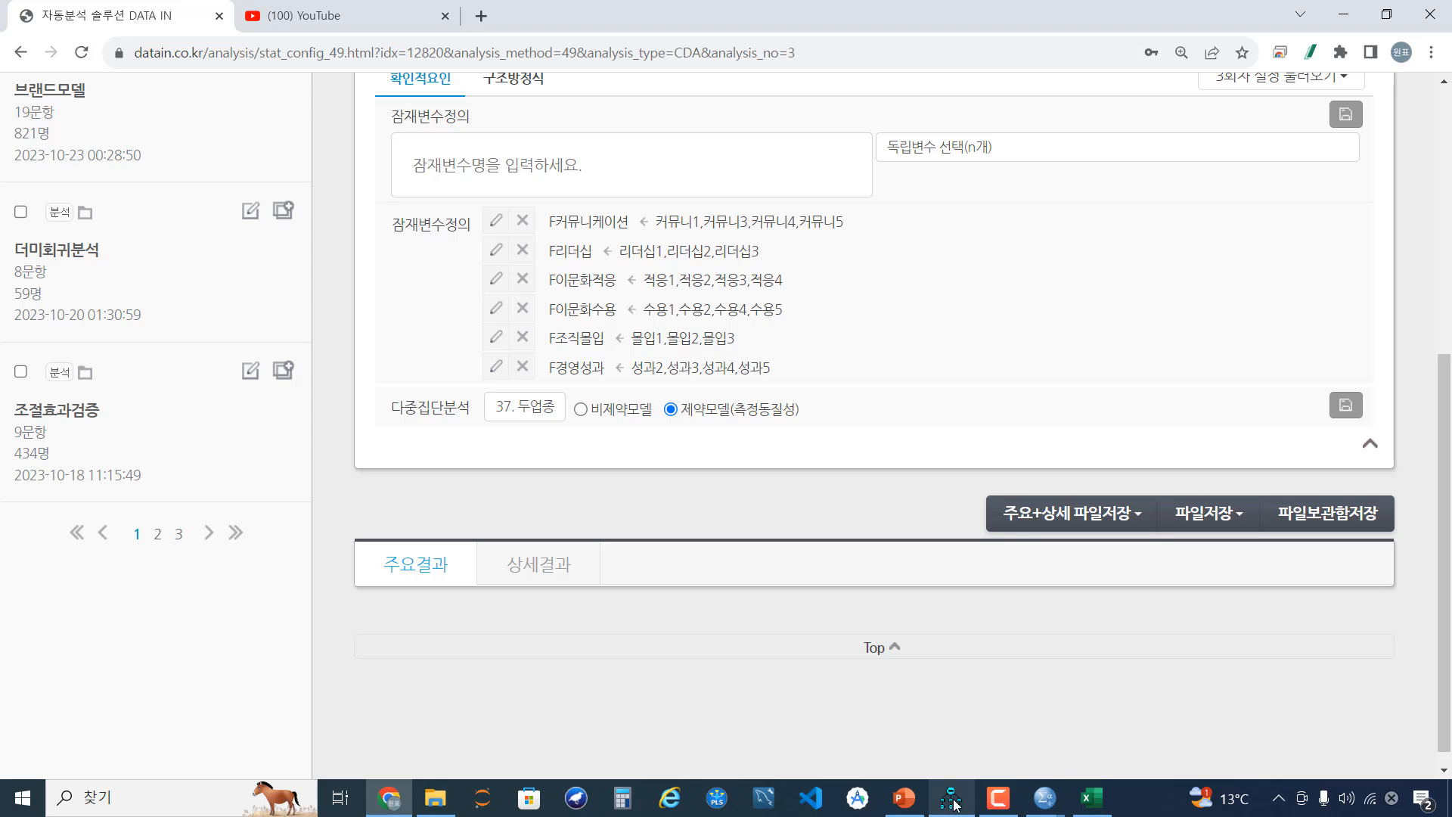
pyautogui.moveTo(955, 805)
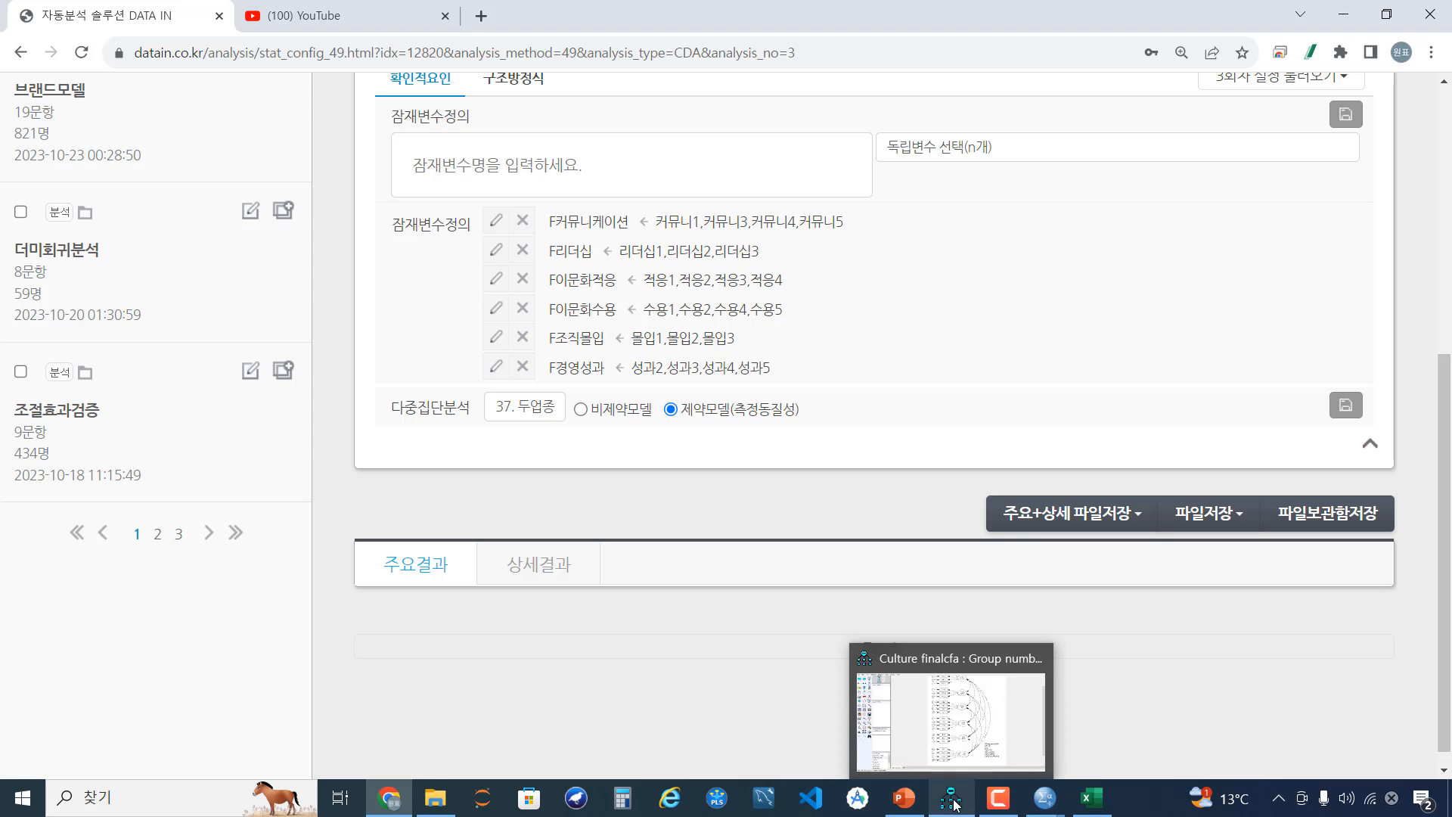
# Open 측정동질성_연습.amw from the data_구조방정식분석과정 folder in Amos and examine its constrained factor loadings.
pyautogui.click(434, 798)
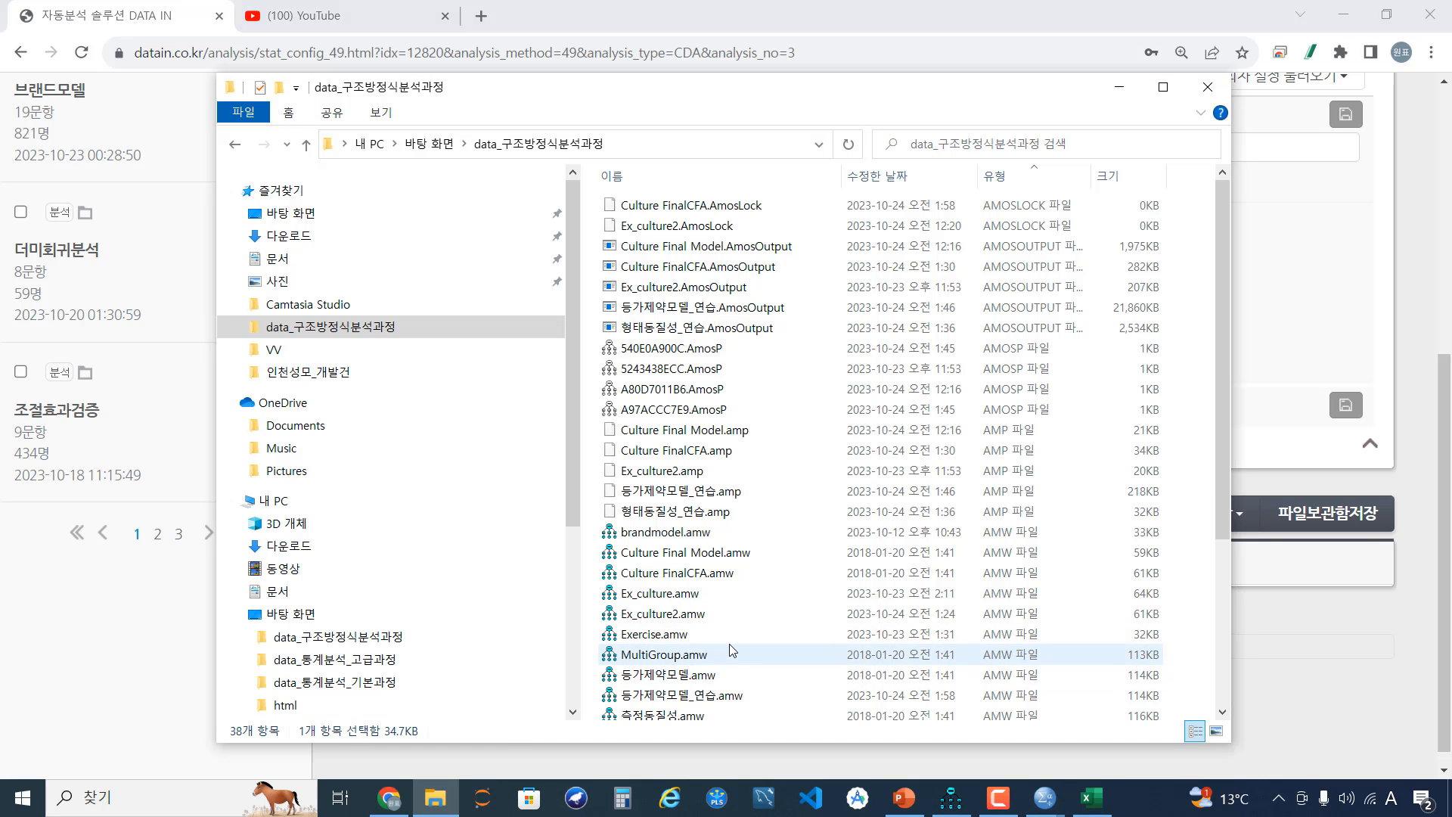
pyautogui.scroll(-1, 730, 685)
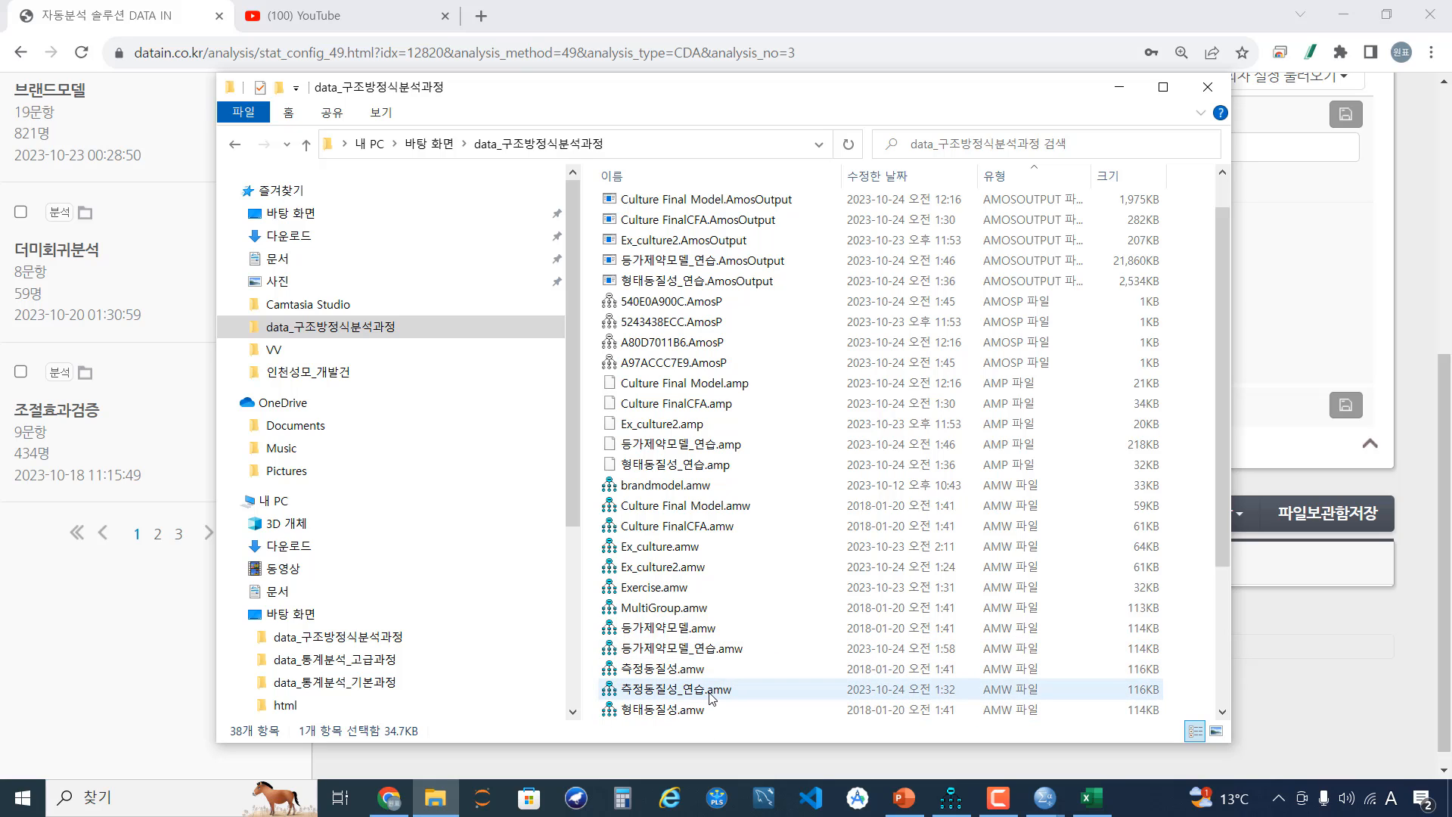
pyautogui.click(712, 697)
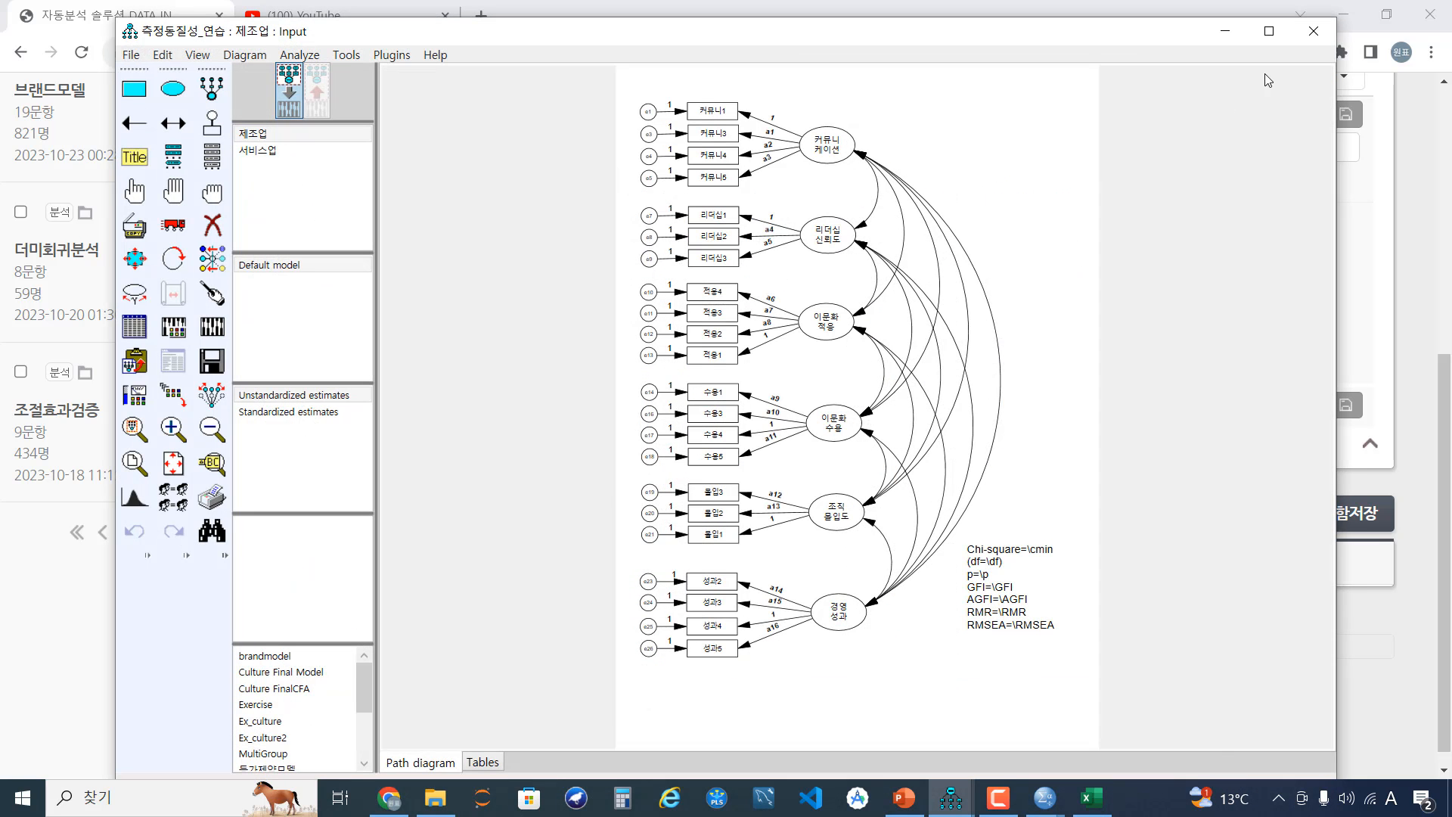
pyautogui.click(1269, 31)
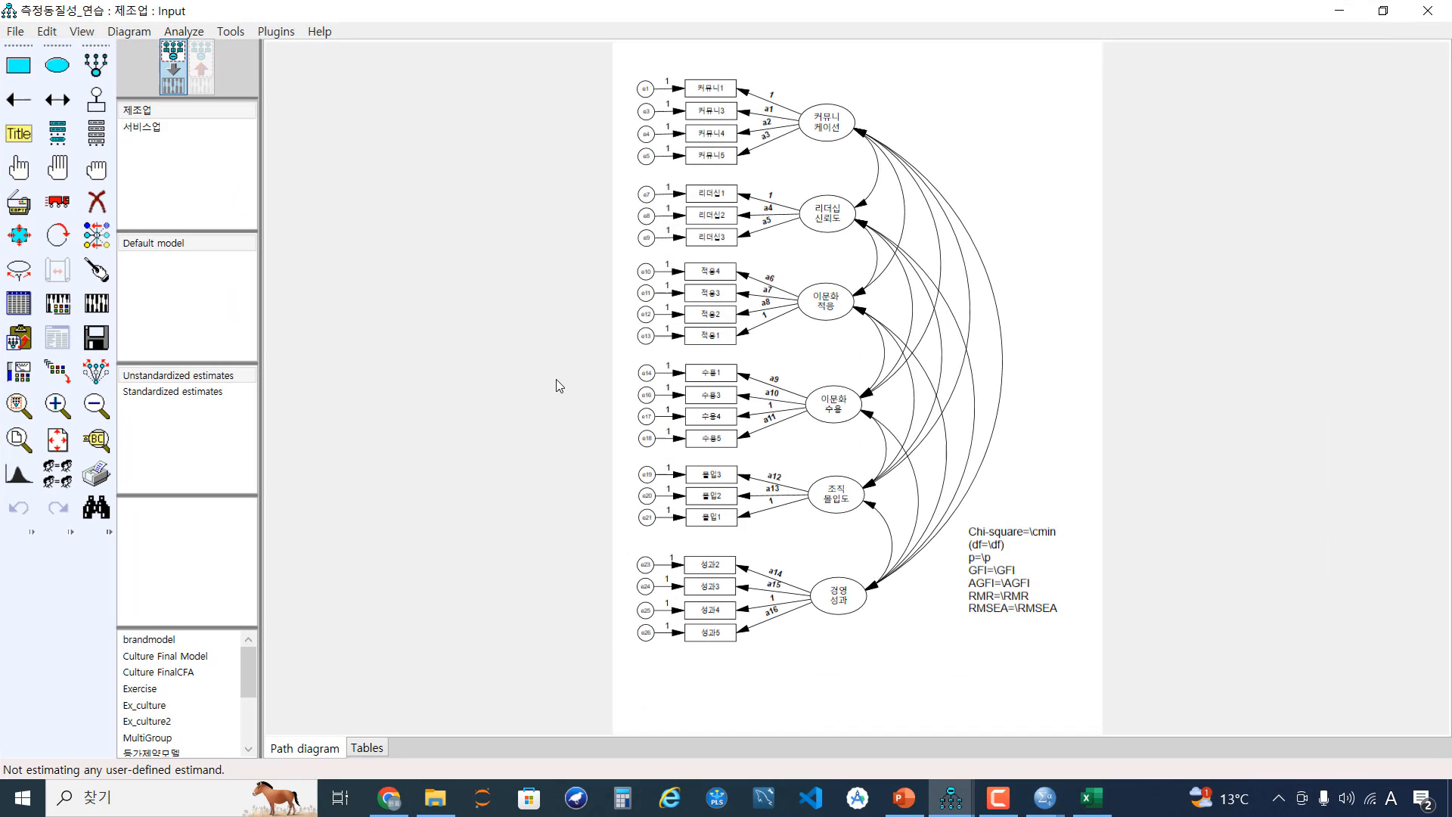
pyautogui.scroll(1, 798, 370)
pyautogui.scroll(1, 798, 370)
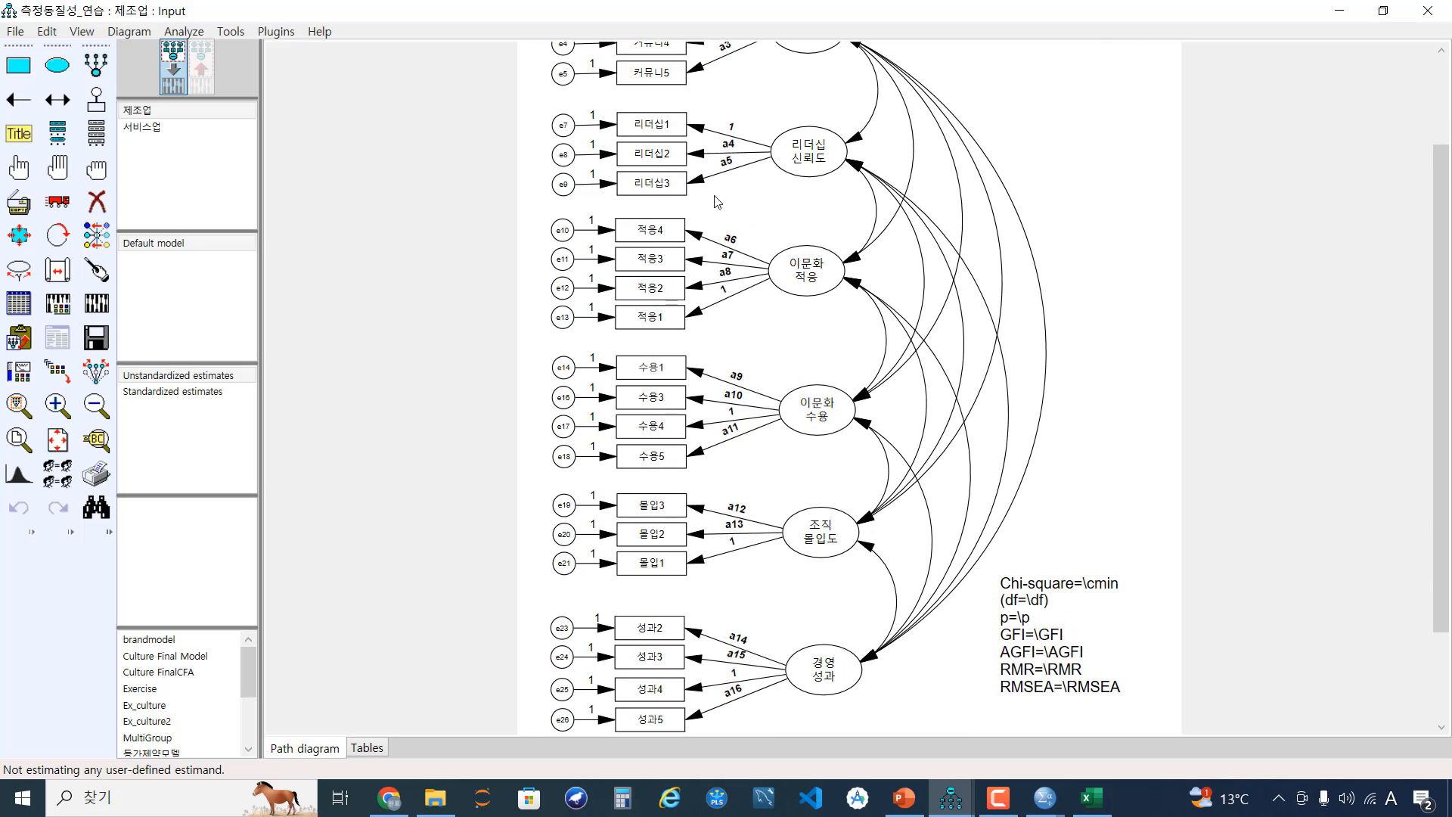
# Return to DATA IN and run the multi-group confirmatory factor analysis with the 제약모델(측정동질성) setting.
pyautogui.click(398, 796)
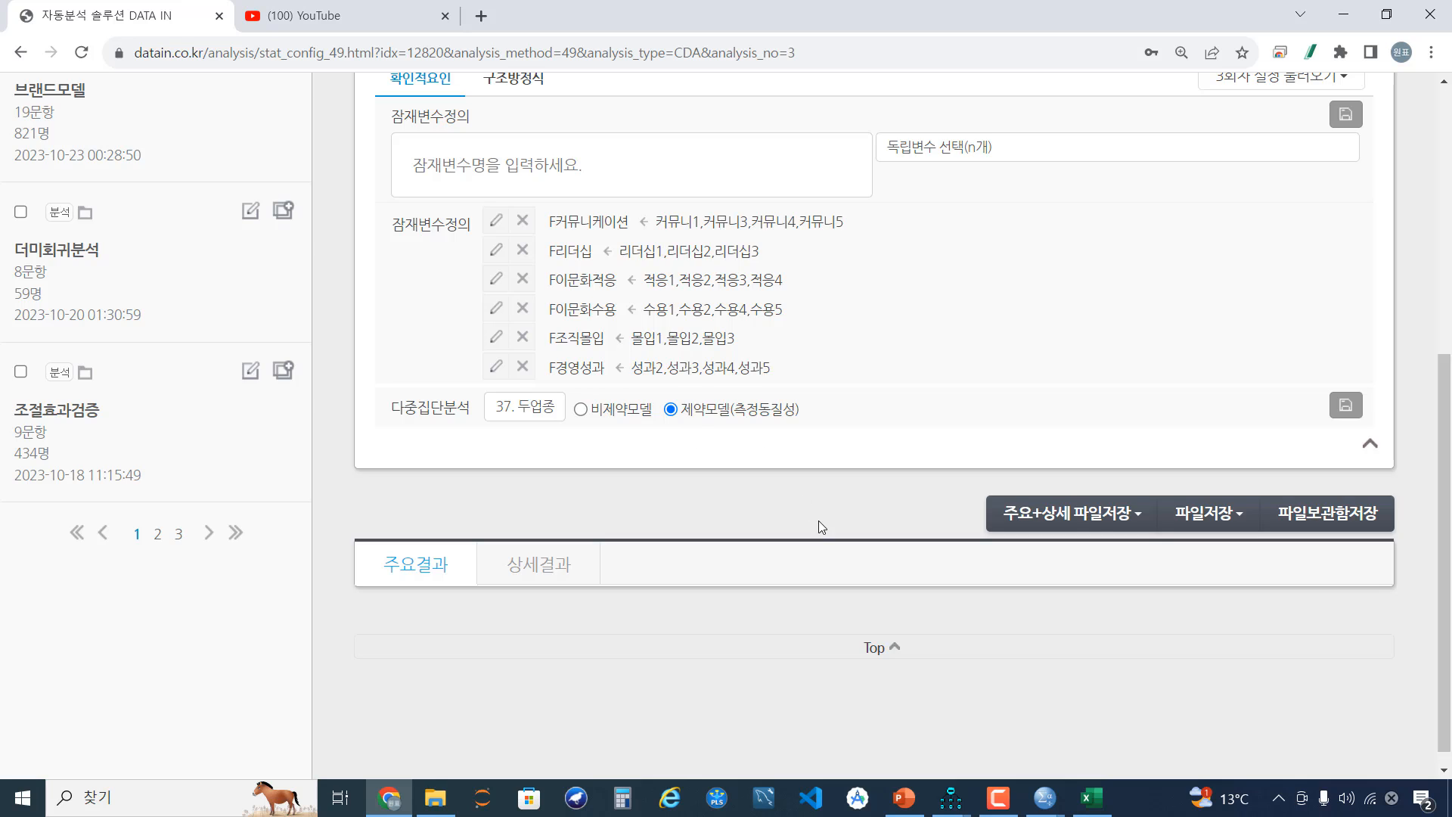
pyautogui.scroll(5, 818, 520)
pyautogui.click(1350, 297)
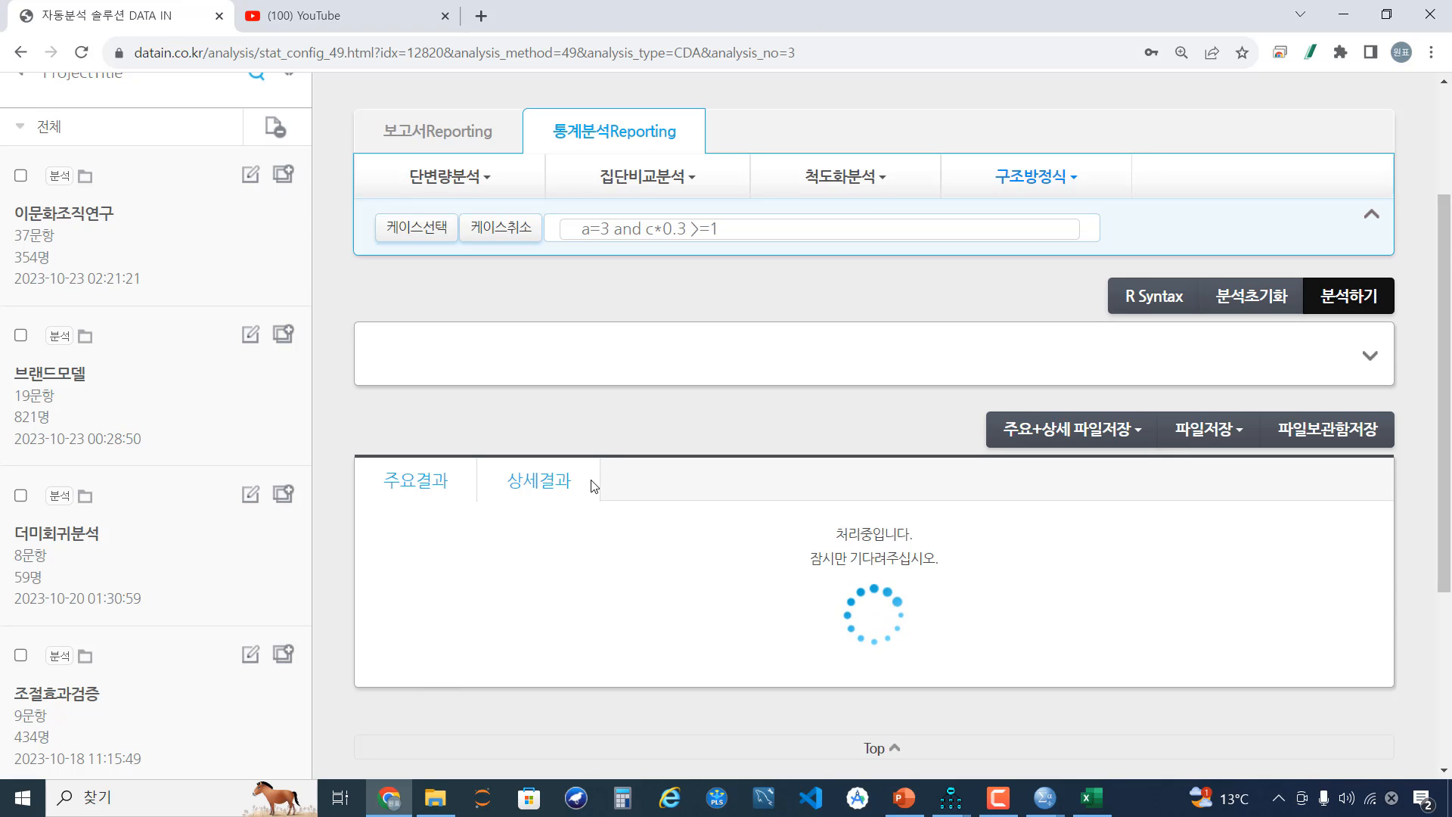
# Examine the χ², GFI, NFI, TLI, CFI and RMSEA fit indices in the 측정모델 적합도 분석 결과 table.
pyautogui.scroll(-5, 595, 486)
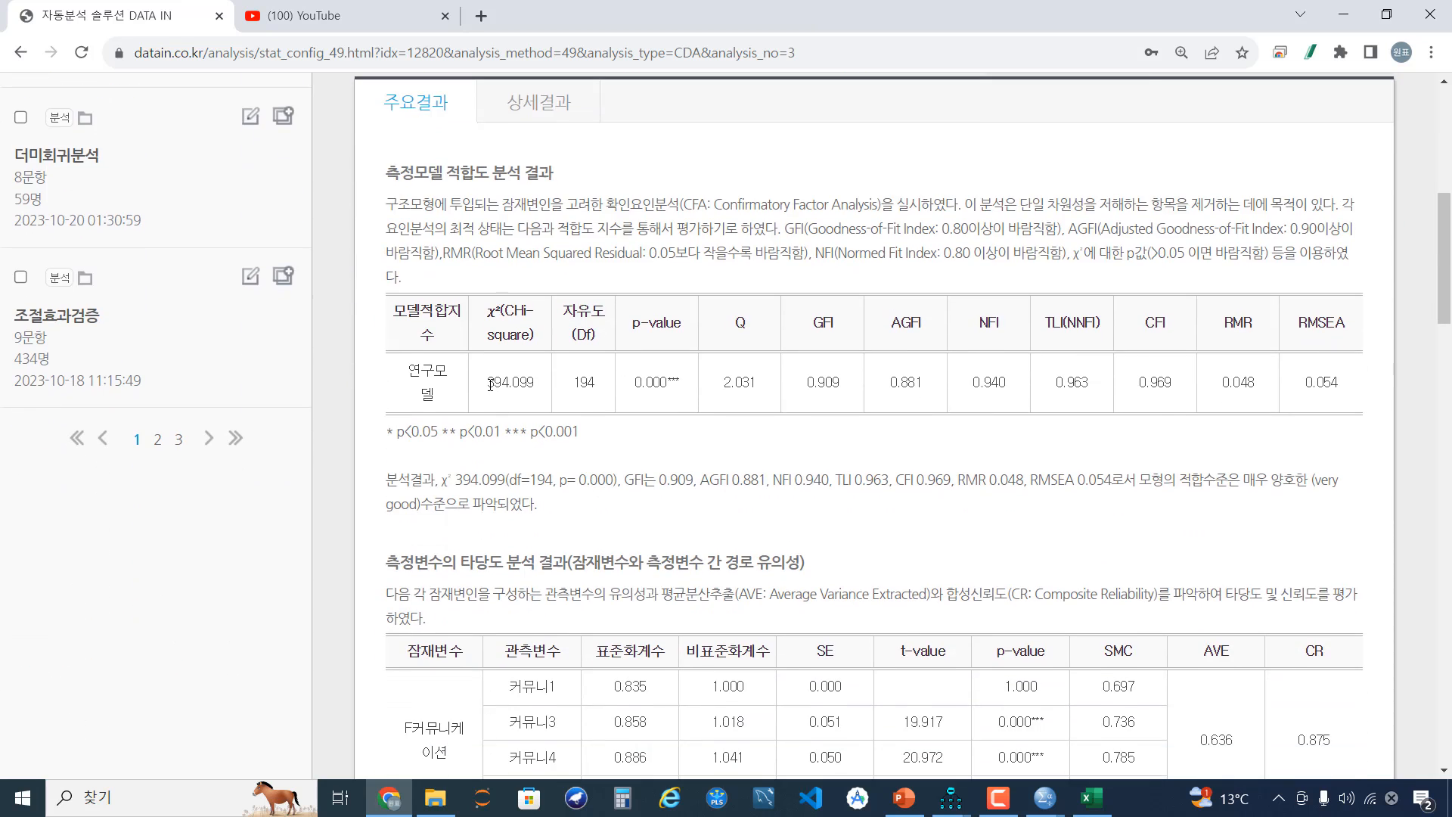
pyautogui.moveTo(490, 385); pyautogui.dragTo(582, 402)
pyautogui.moveTo(805, 384); pyautogui.dragTo(900, 382)
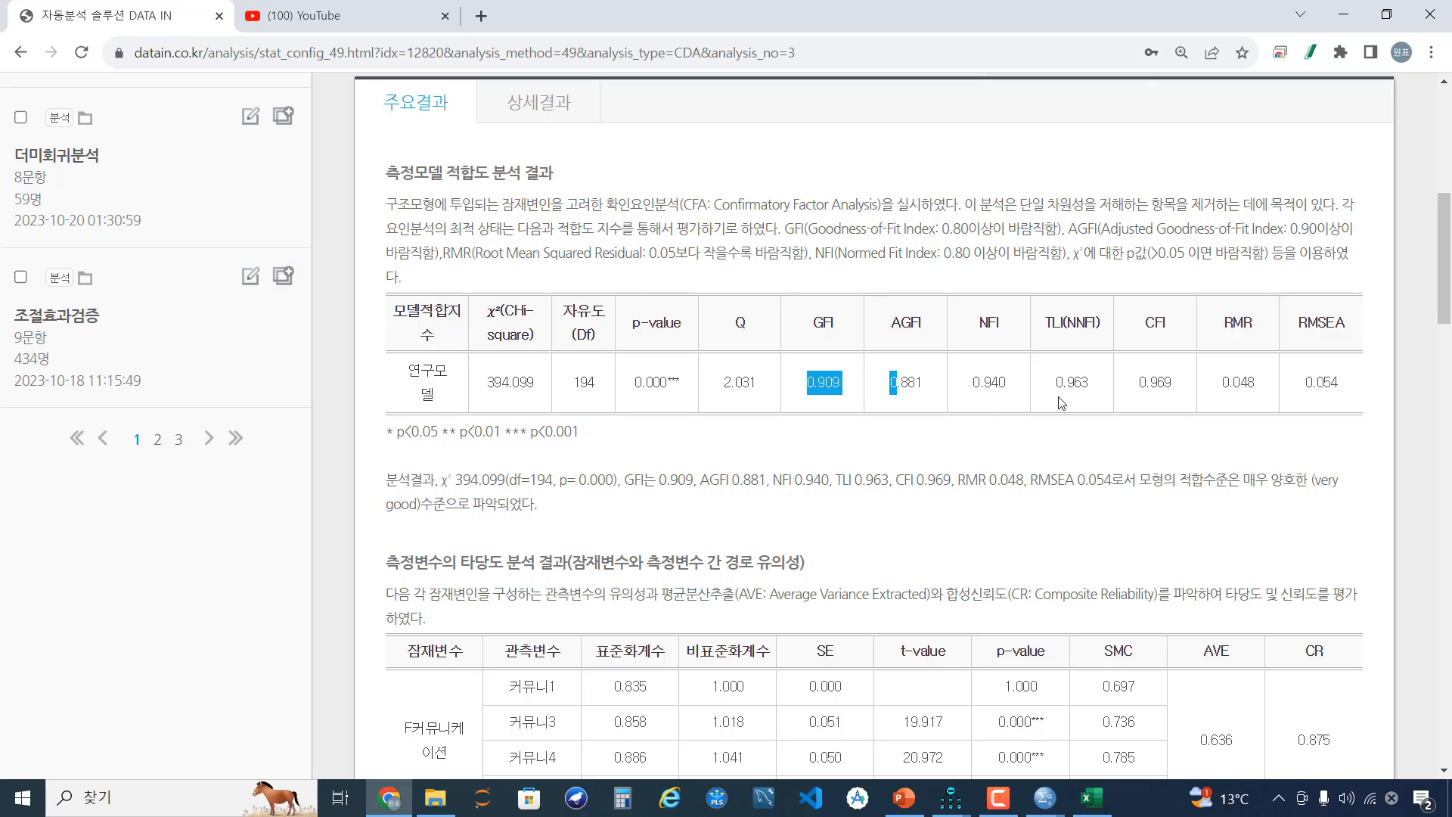
pyautogui.click(990, 412)
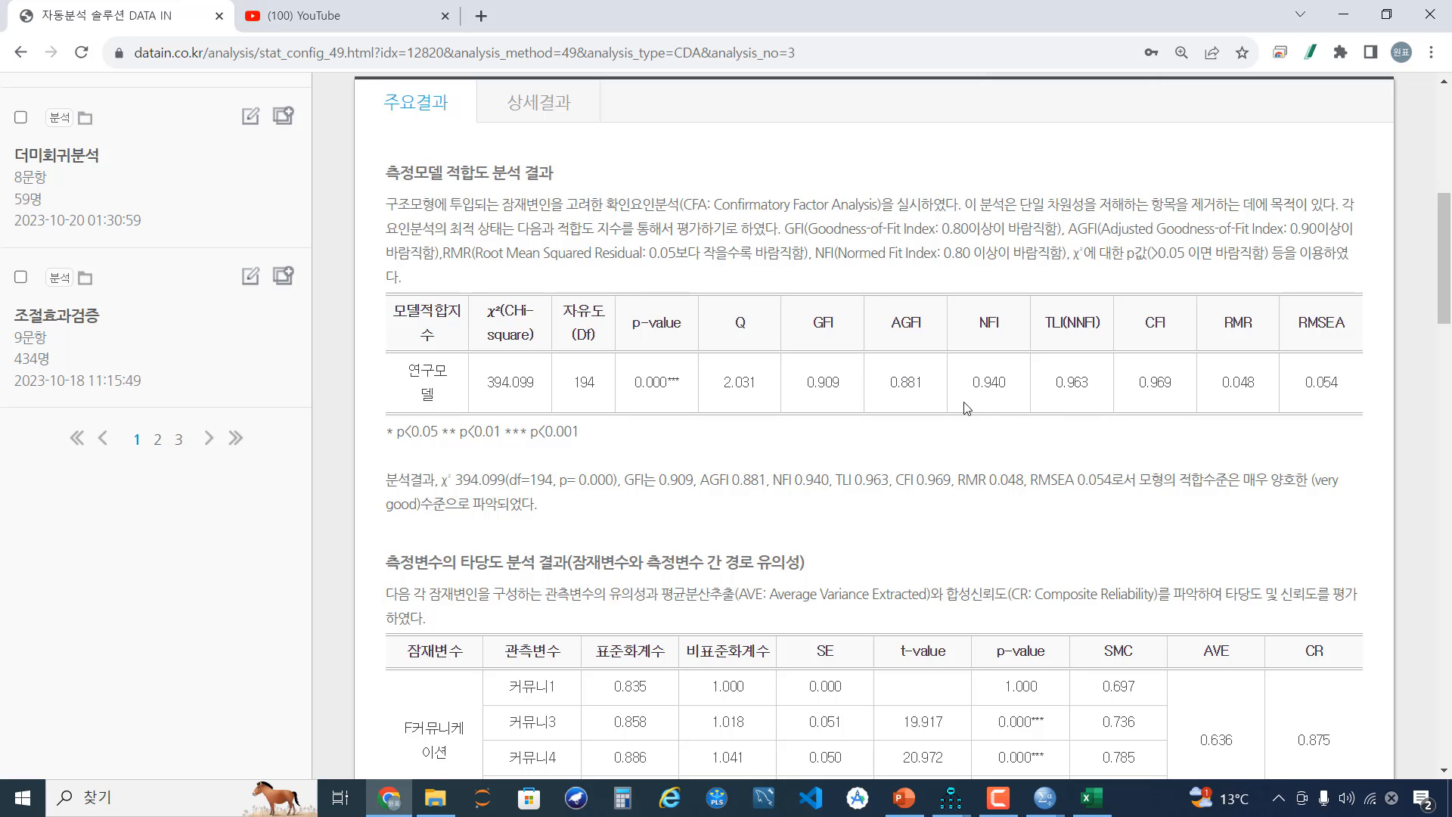
pyautogui.doubleClick(832, 385)
pyautogui.moveTo(889, 384); pyautogui.dragTo(1189, 394)
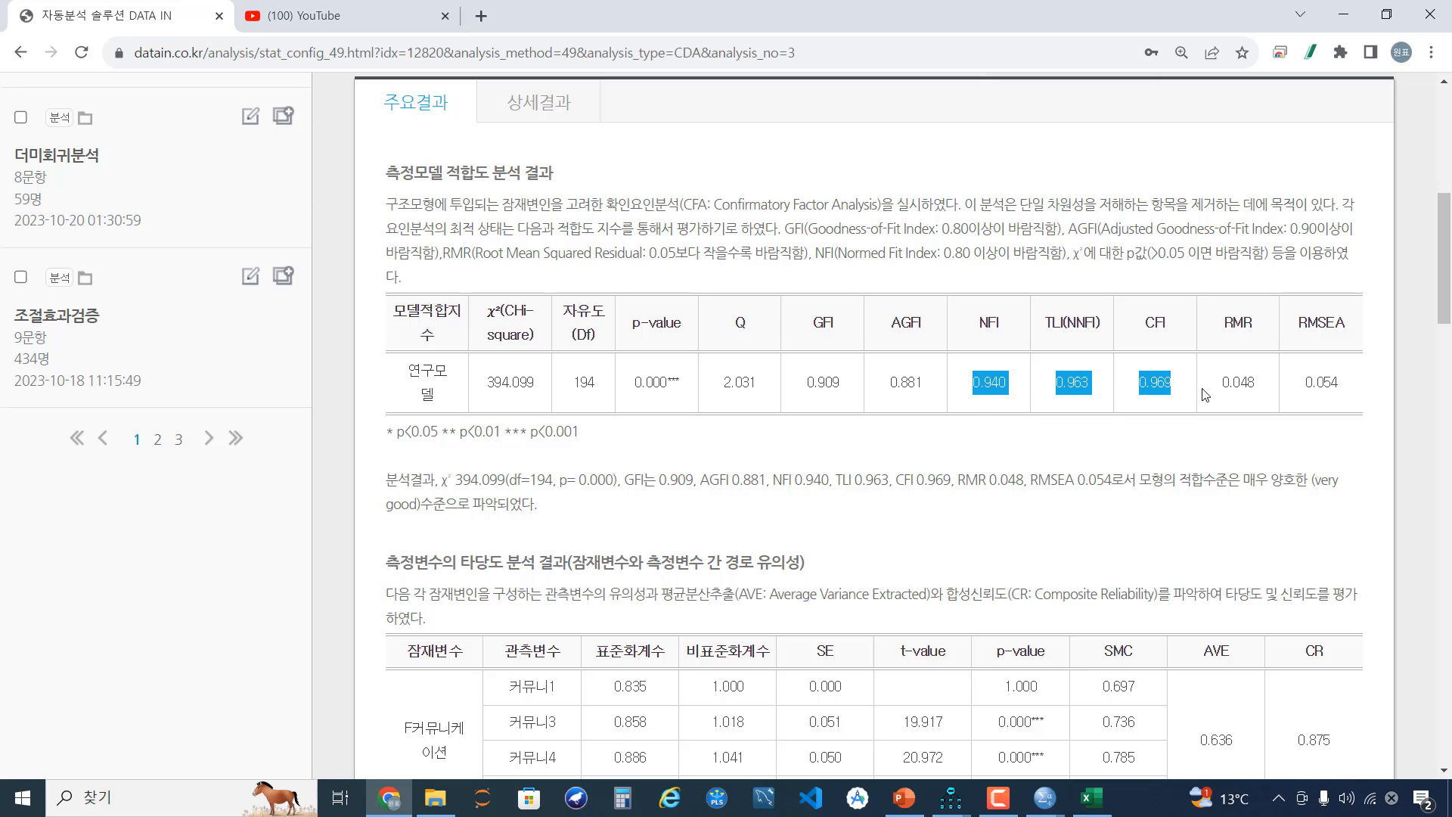
pyautogui.click(1286, 393)
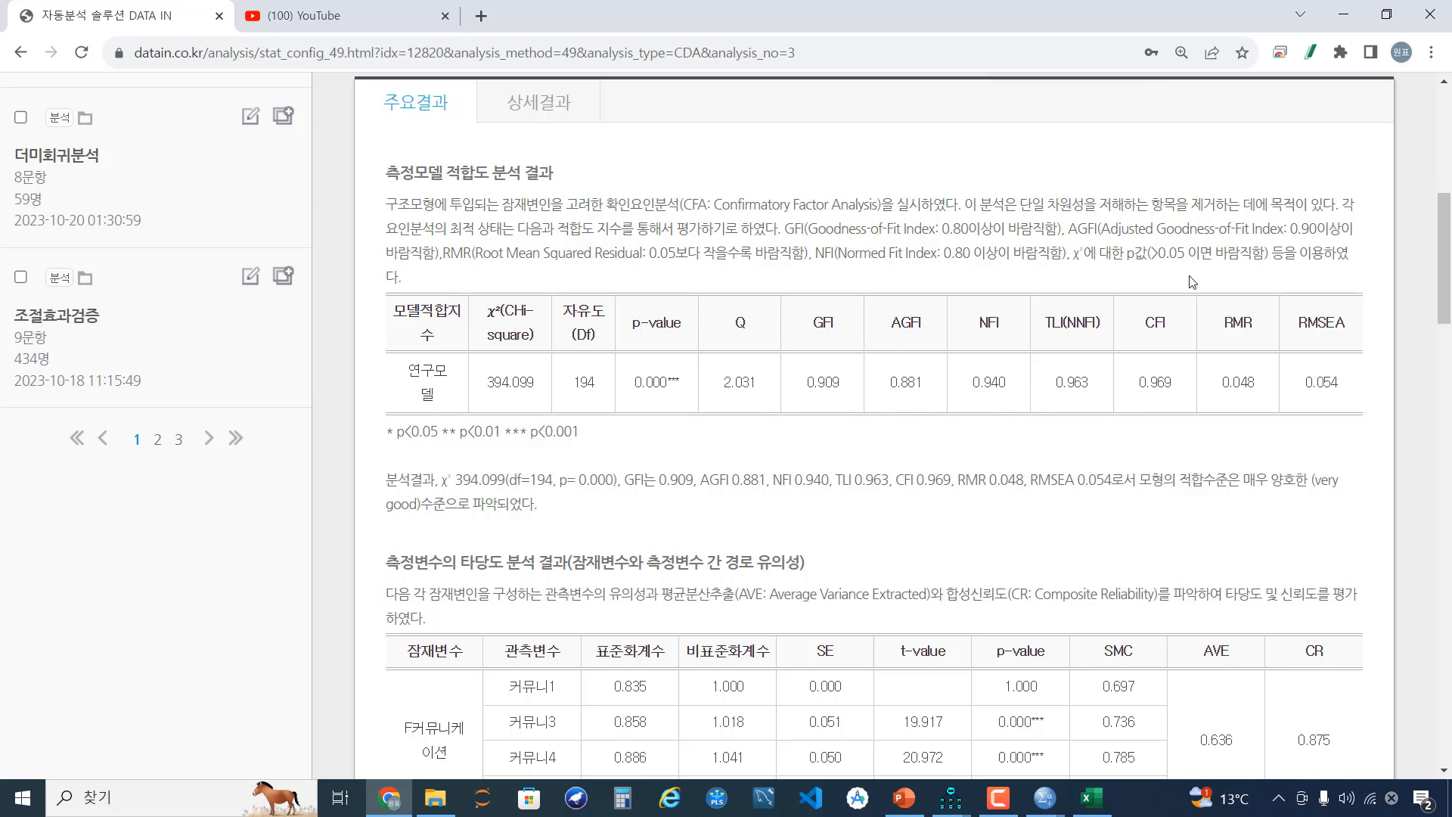
# Copy the whole 측정모델 적합도 table, headers included, into Excel's Sheet2 starting at cell A1.
pyautogui.moveTo(401, 308); pyautogui.dragTo(1352, 389)
pyautogui.scroll(-5, 768, 463)
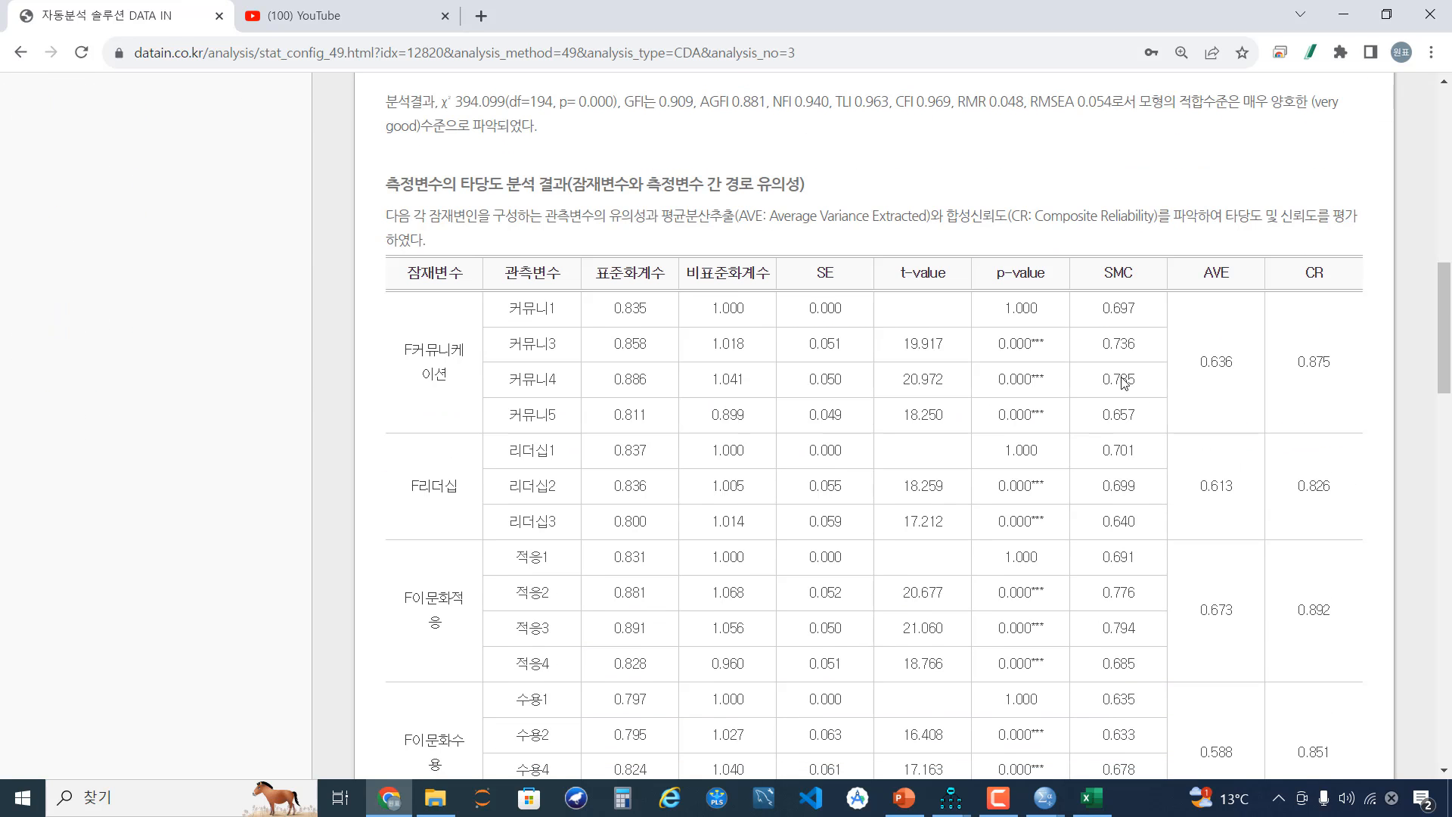
pyautogui.moveTo(1444, 328); pyautogui.dragTo(1424, 285)
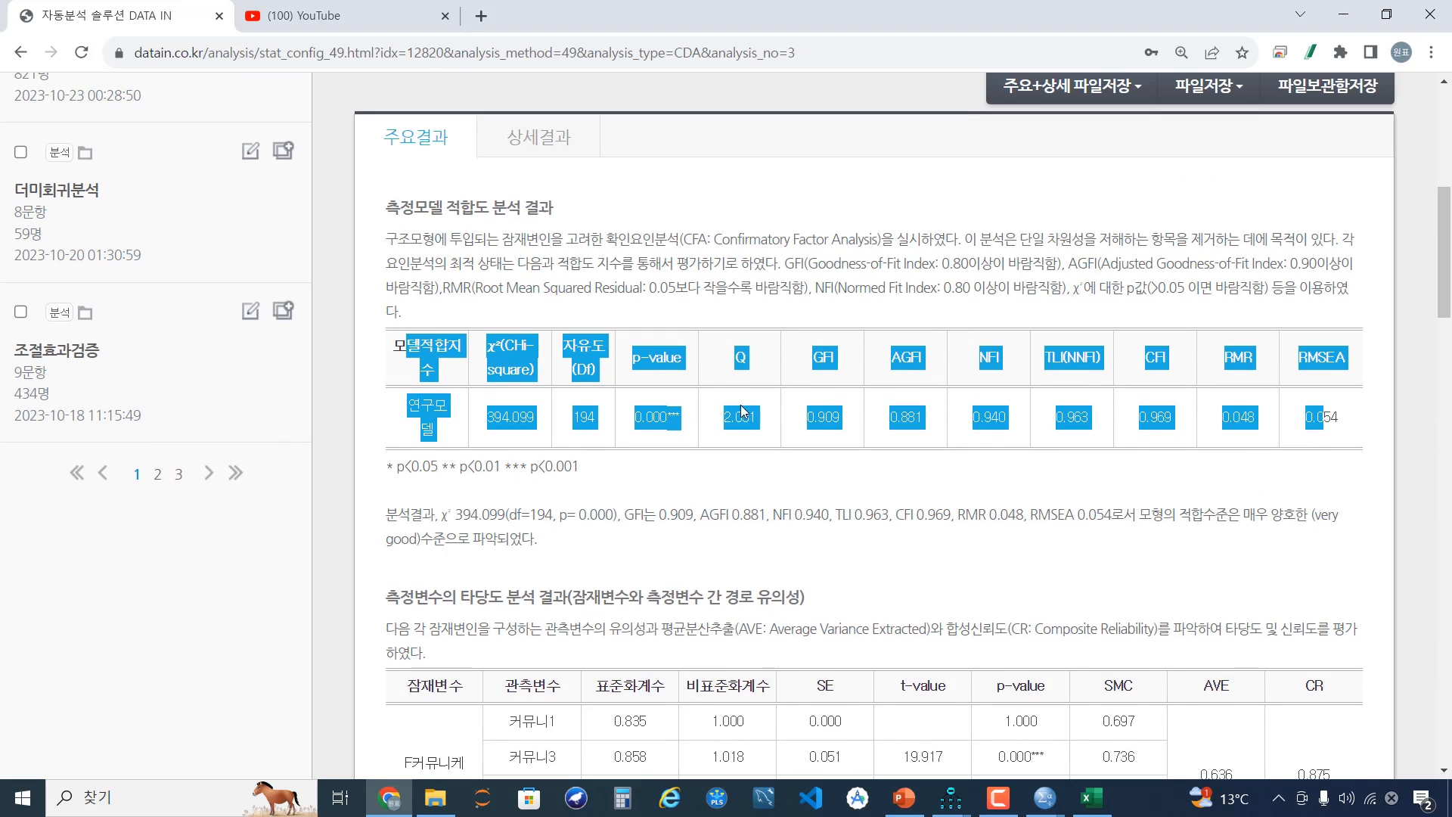
pyautogui.click(443, 382)
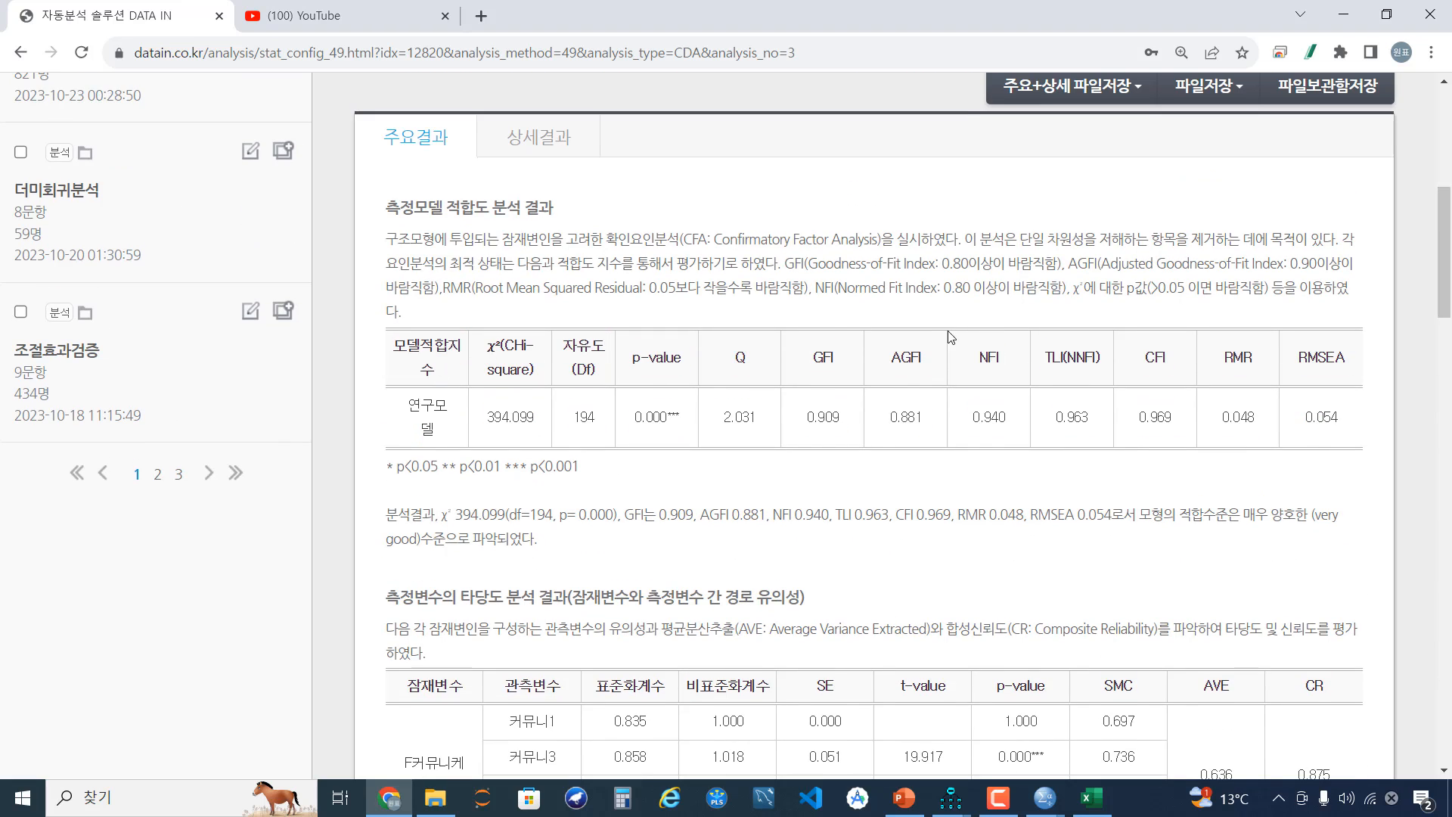
pyautogui.moveTo(1337, 421); pyautogui.dragTo(391, 363)
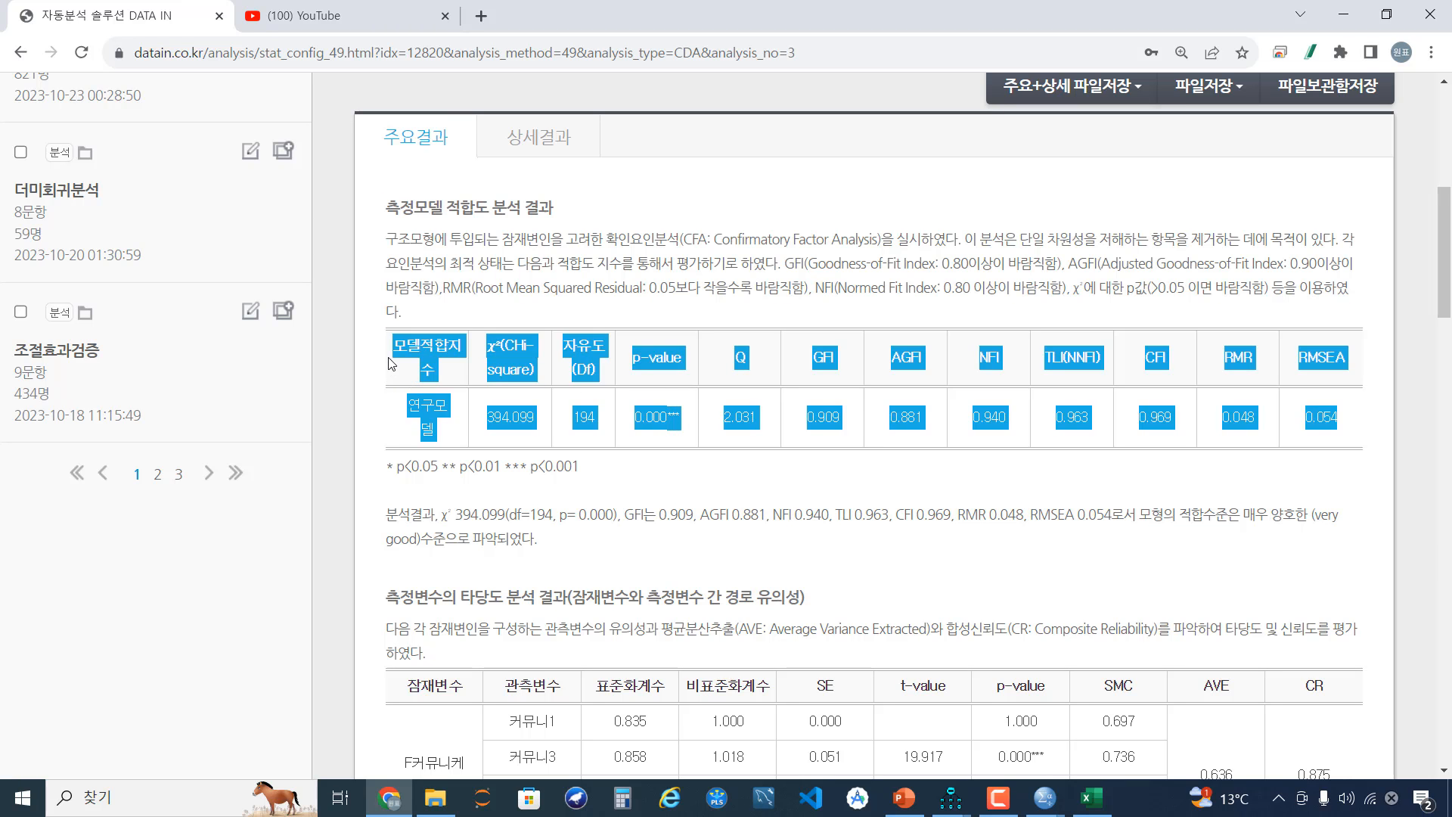
pyautogui.click(1091, 797)
pyautogui.click(170, 749)
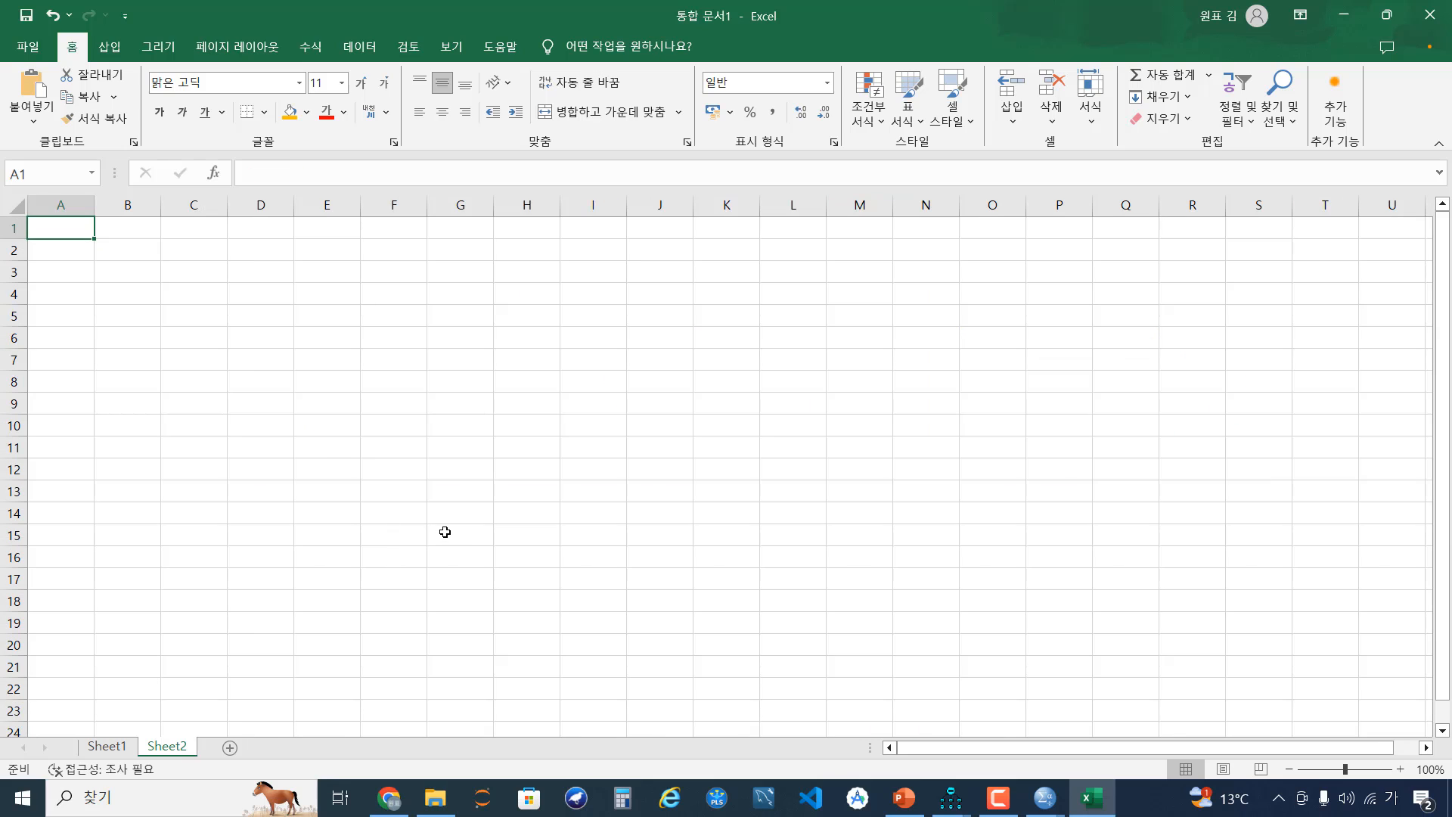
pyautogui.hotkey('ctrl', 'v')
pyautogui.click(392, 515)
pyautogui.scroll(7, 394, 517)
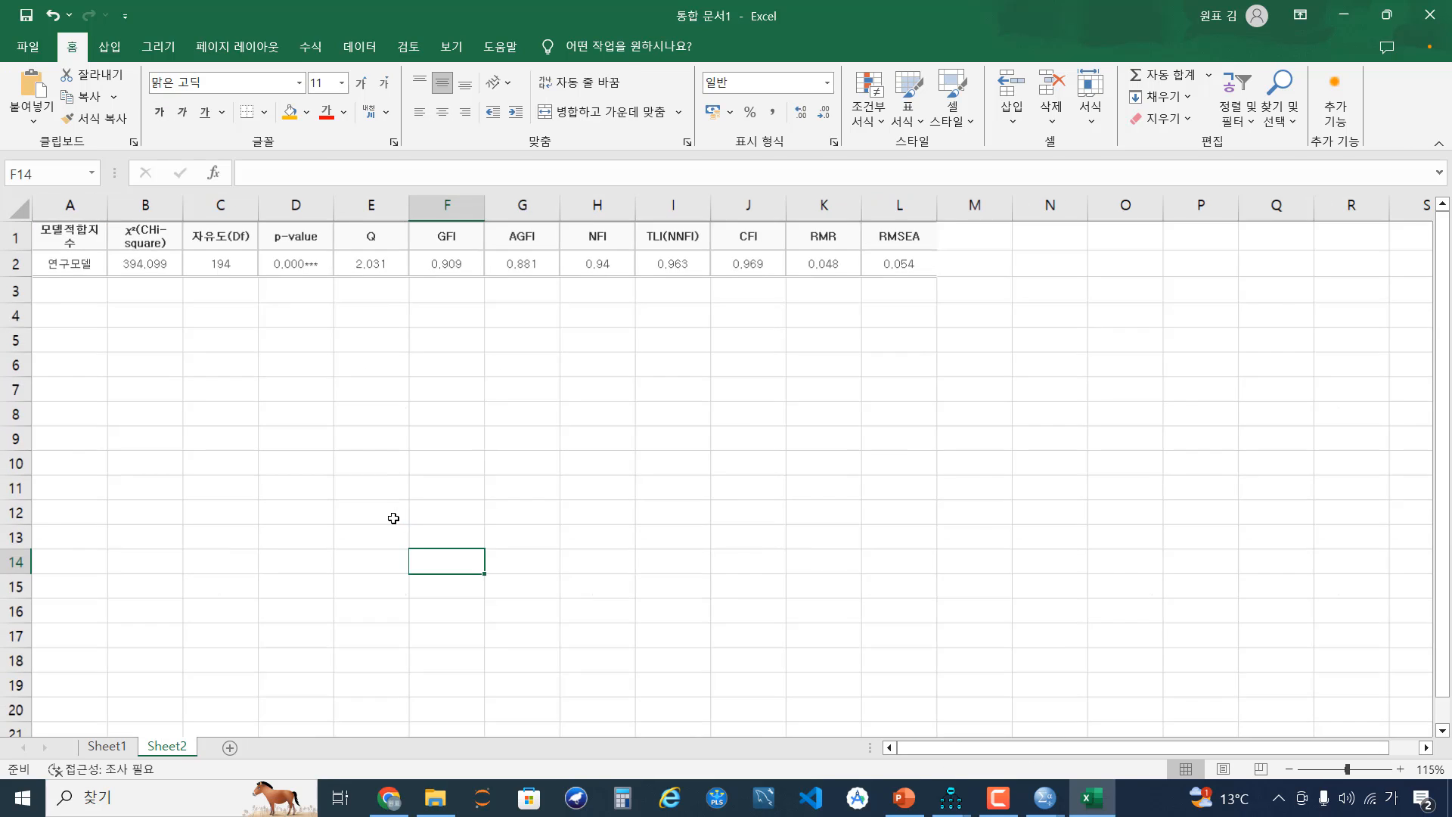
pyautogui.scroll(-3, 406, 523)
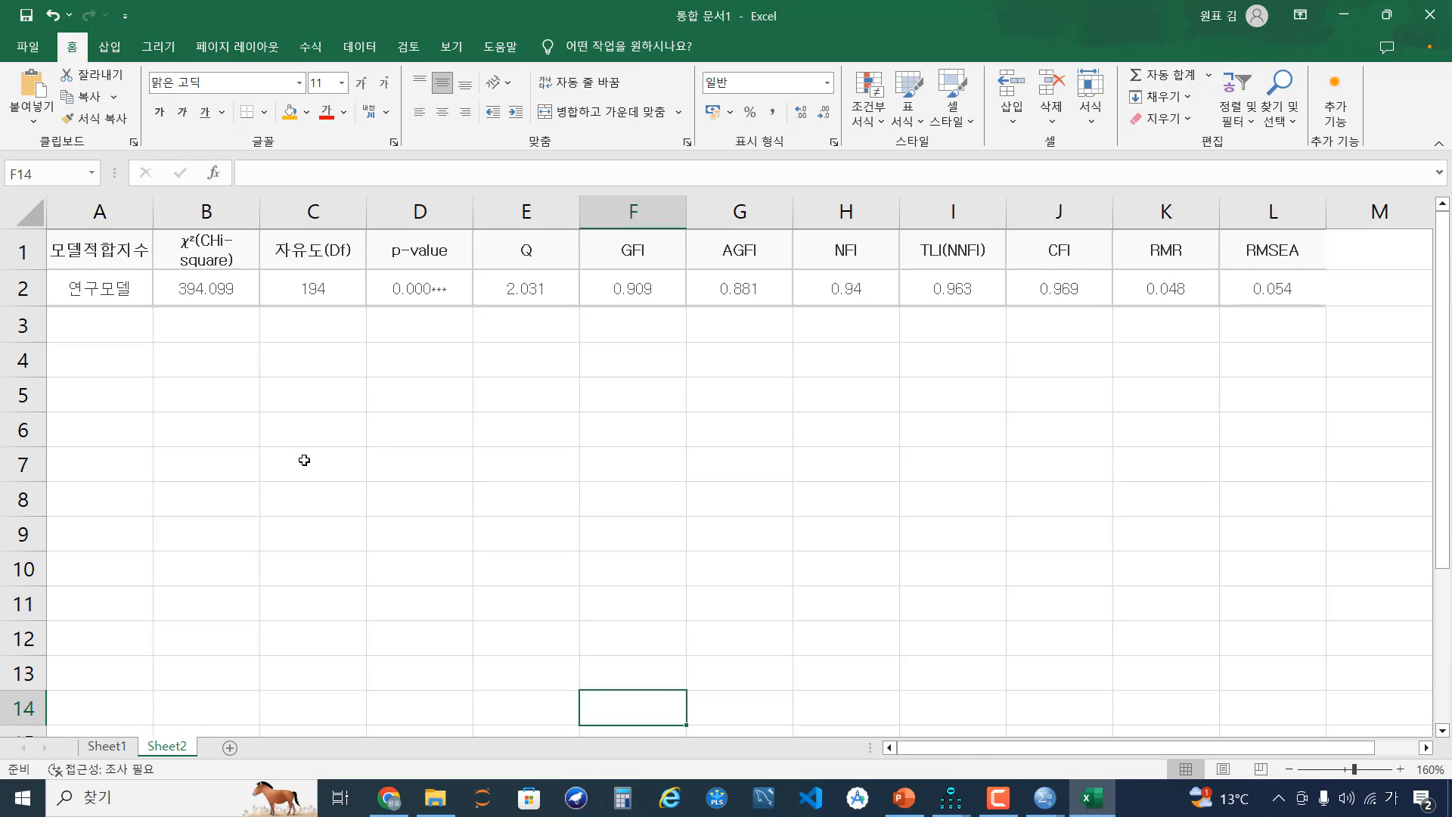
# Replace the model label in cell A2 with 측정몽지성모델.
pyautogui.click(124, 289)
pyautogui.write('cmrw')
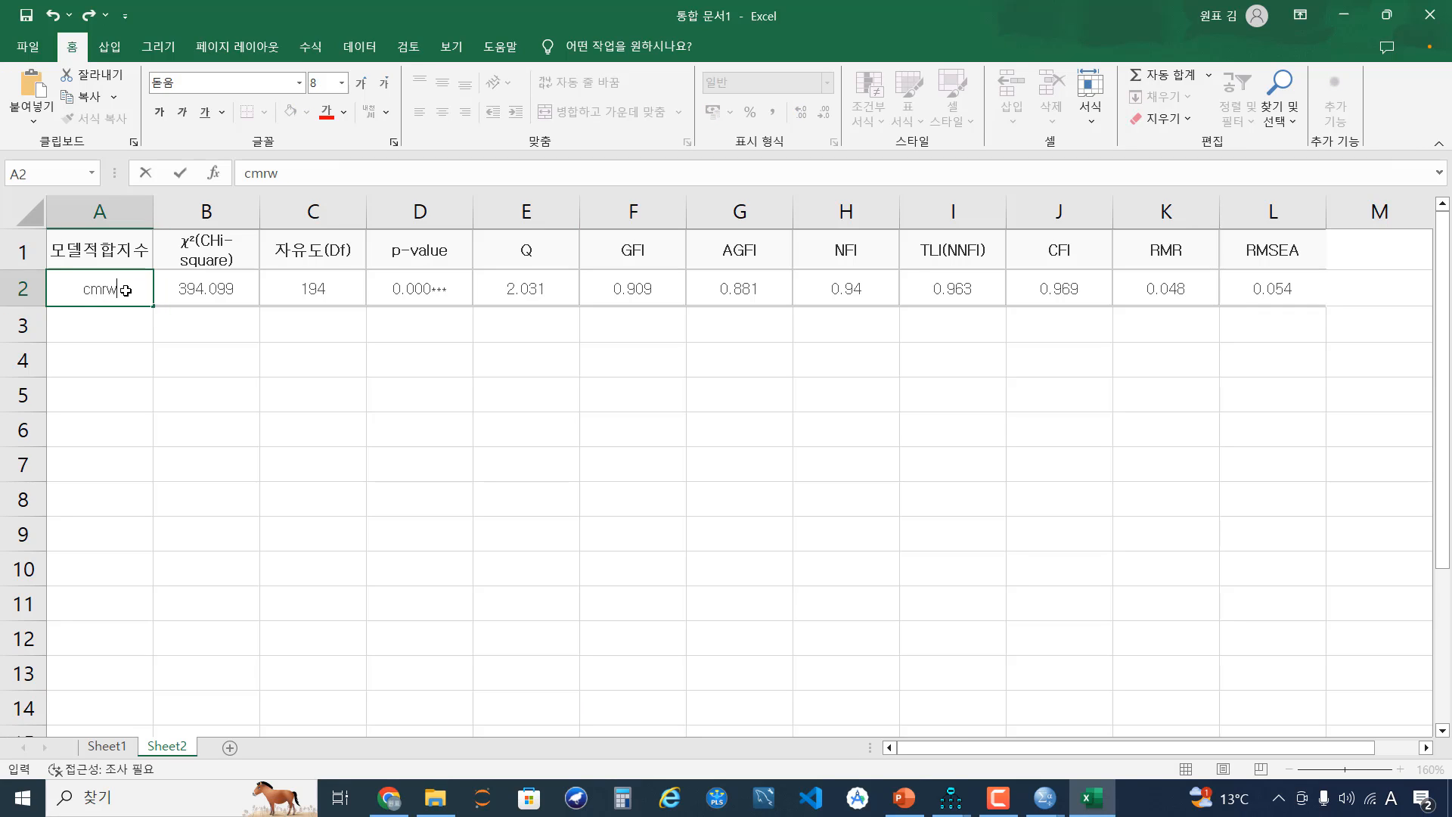
pyautogui.write('jdahewltjdahepf')
pyautogui.press('Return')
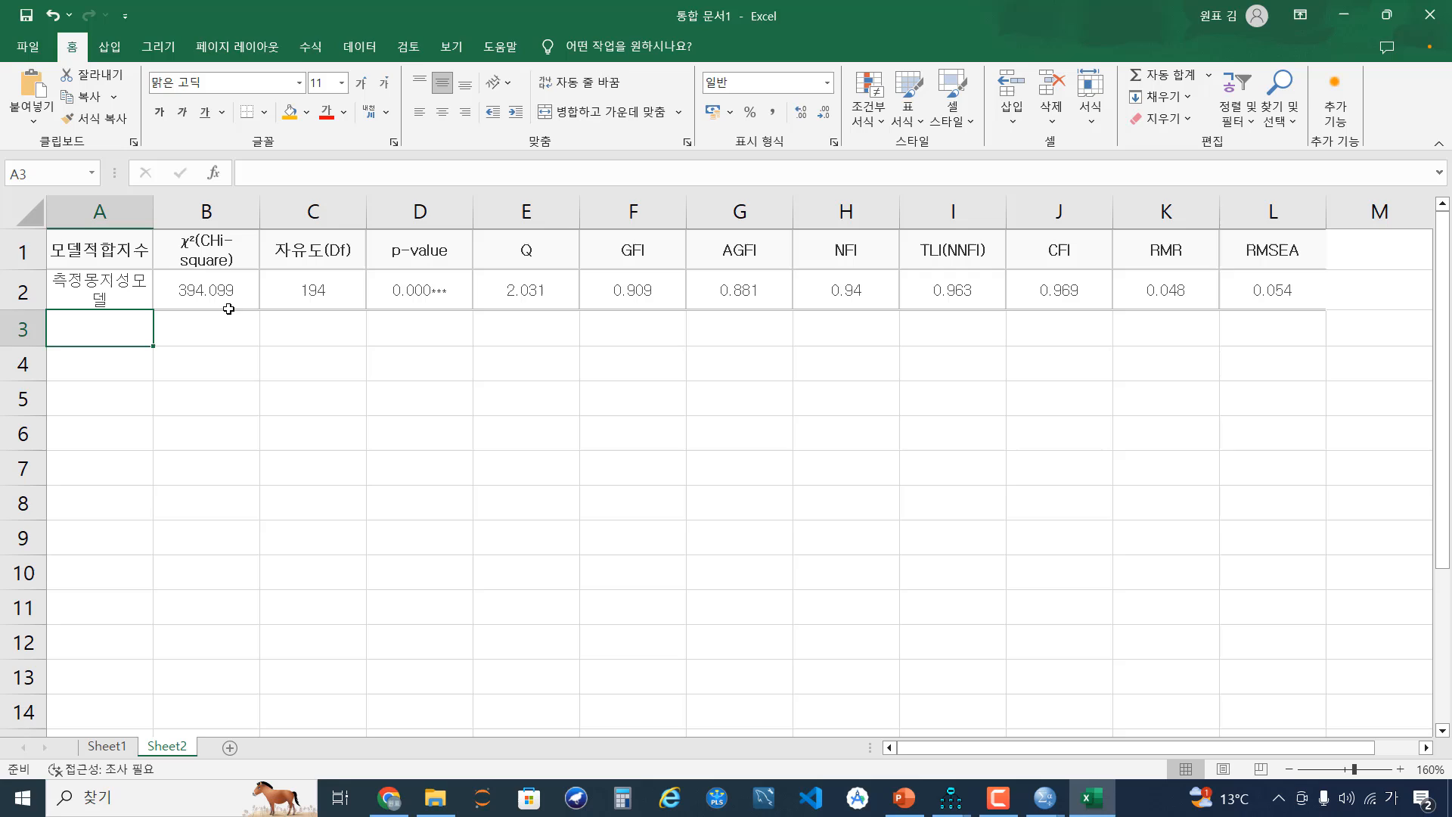
# Correct the model label in cell A2 to 측정동질성모델 and widen column A so the label fits on one line.
pyautogui.doubleClick(116, 280)
pyautogui.press('BackSpace')
pyautogui.press('BackSpace')
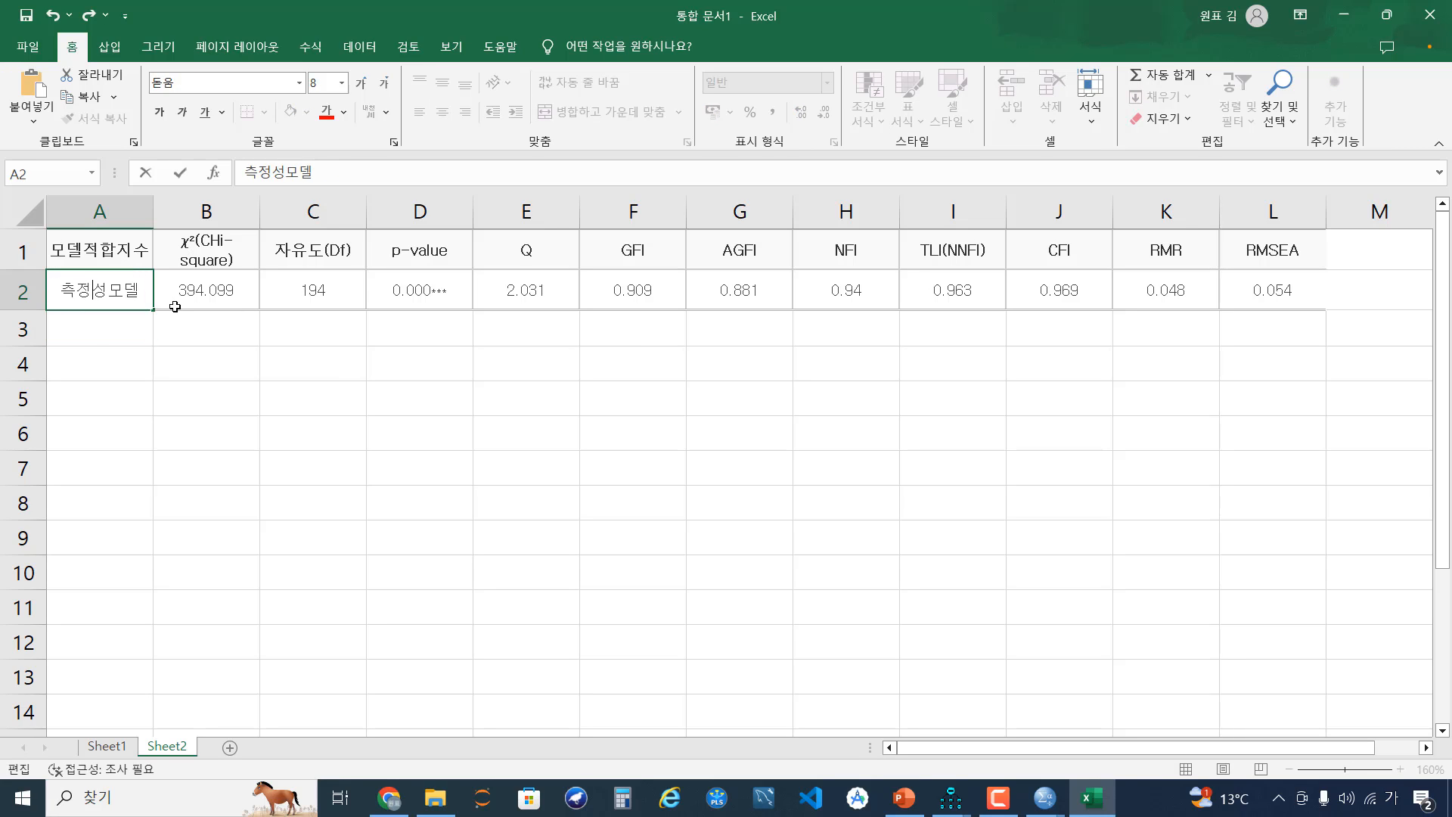
pyautogui.write('ehdwlf')
pyautogui.press('Return')
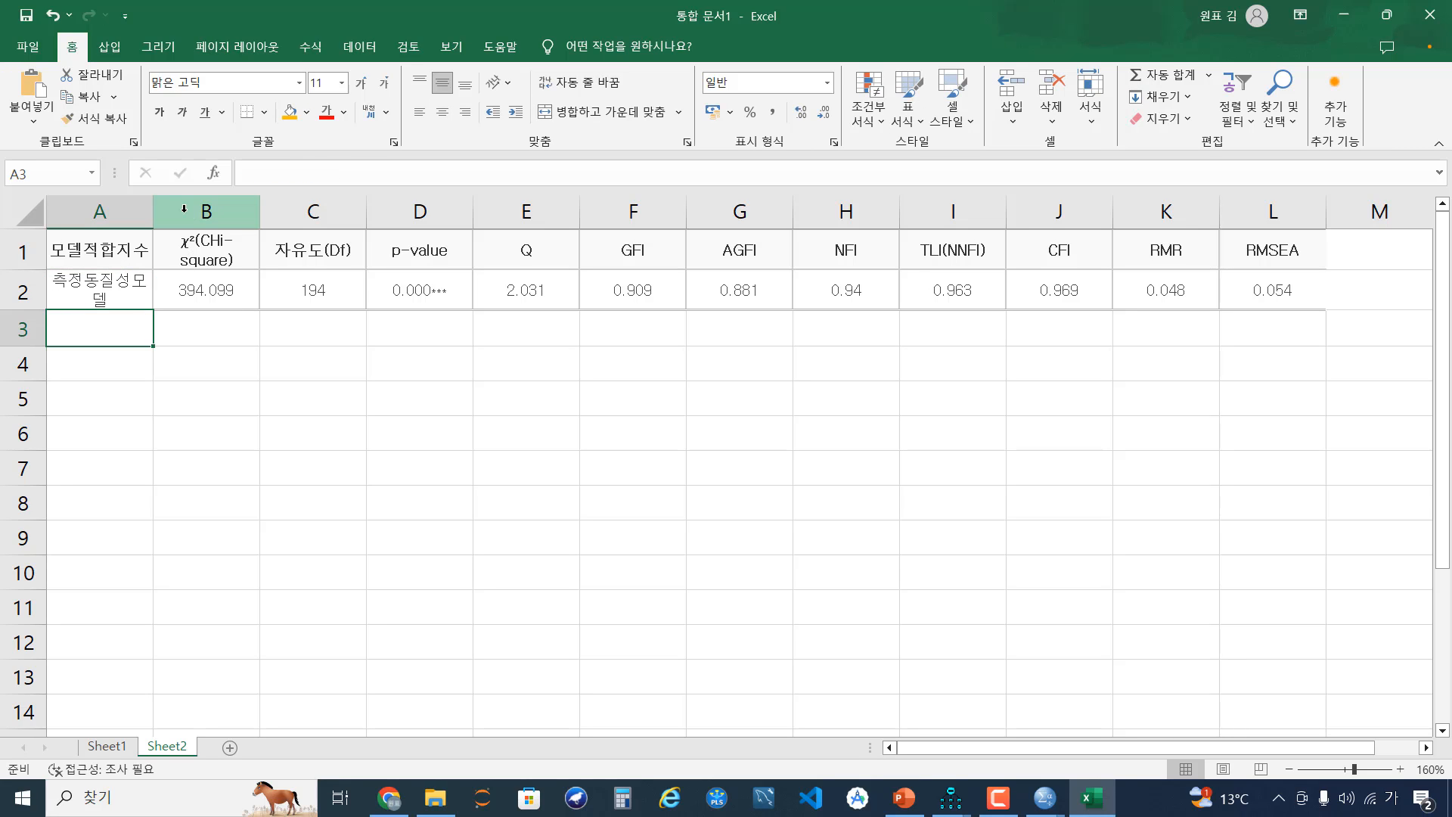
pyautogui.moveTo(153, 211); pyautogui.dragTo(187, 211)
pyautogui.click(254, 319)
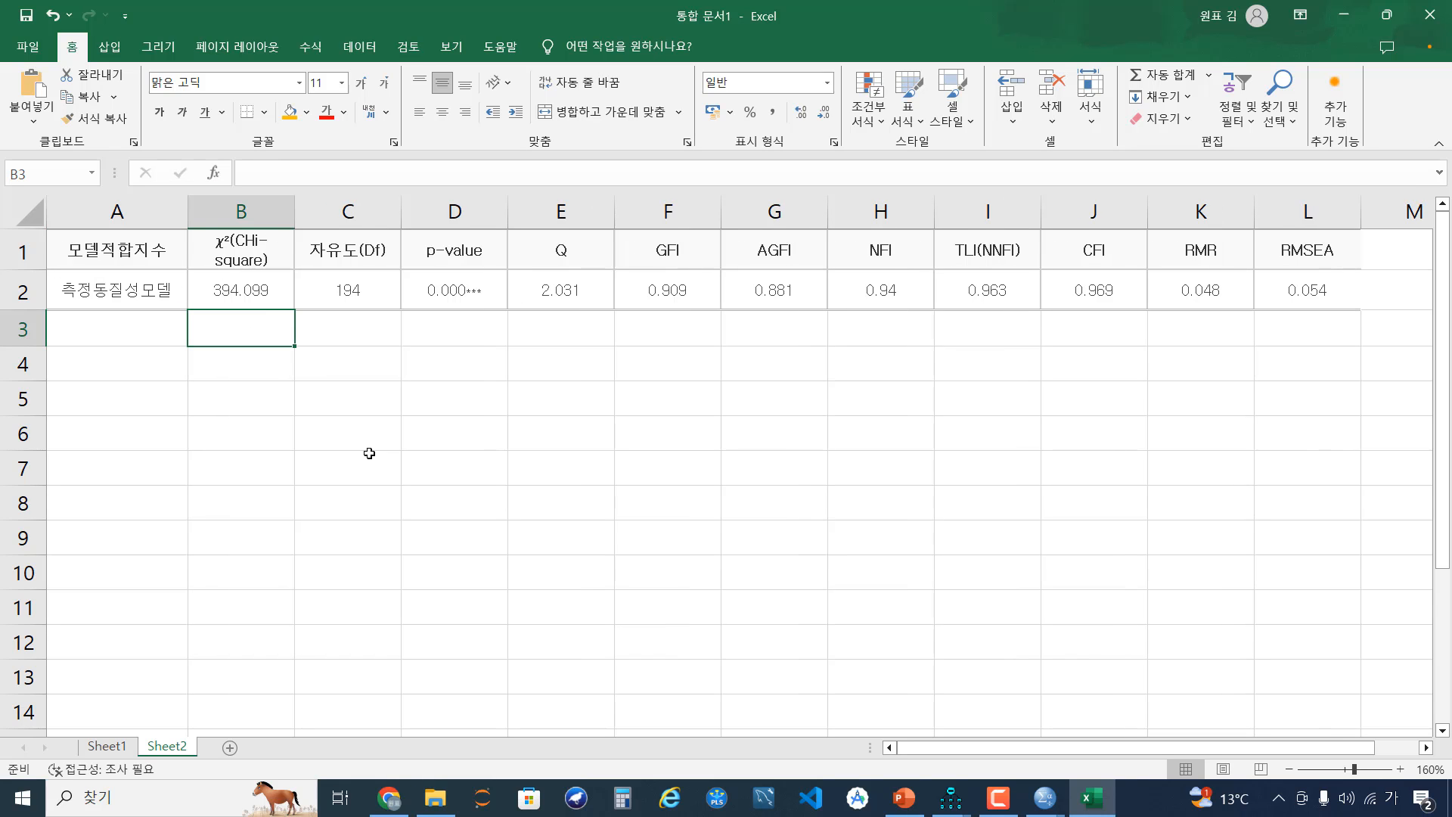
# Return to DATA IN and run the 구조방정식 multi-group analysis by 37. 두업종 with the 형태동질성 option.
pyautogui.click(388, 796)
pyautogui.scroll(4, 802, 526)
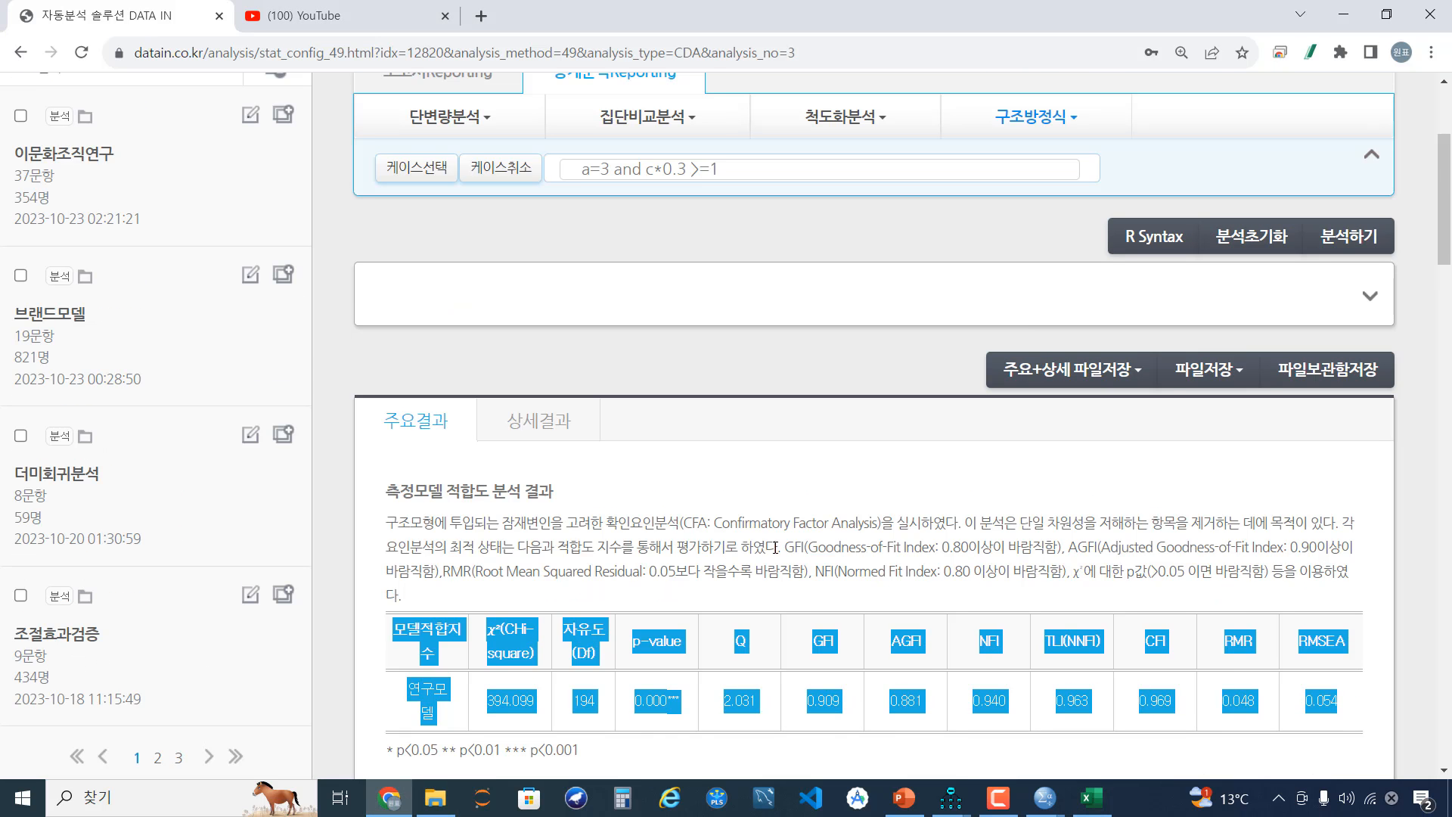
pyautogui.scroll(1, 843, 521)
pyautogui.click(1367, 391)
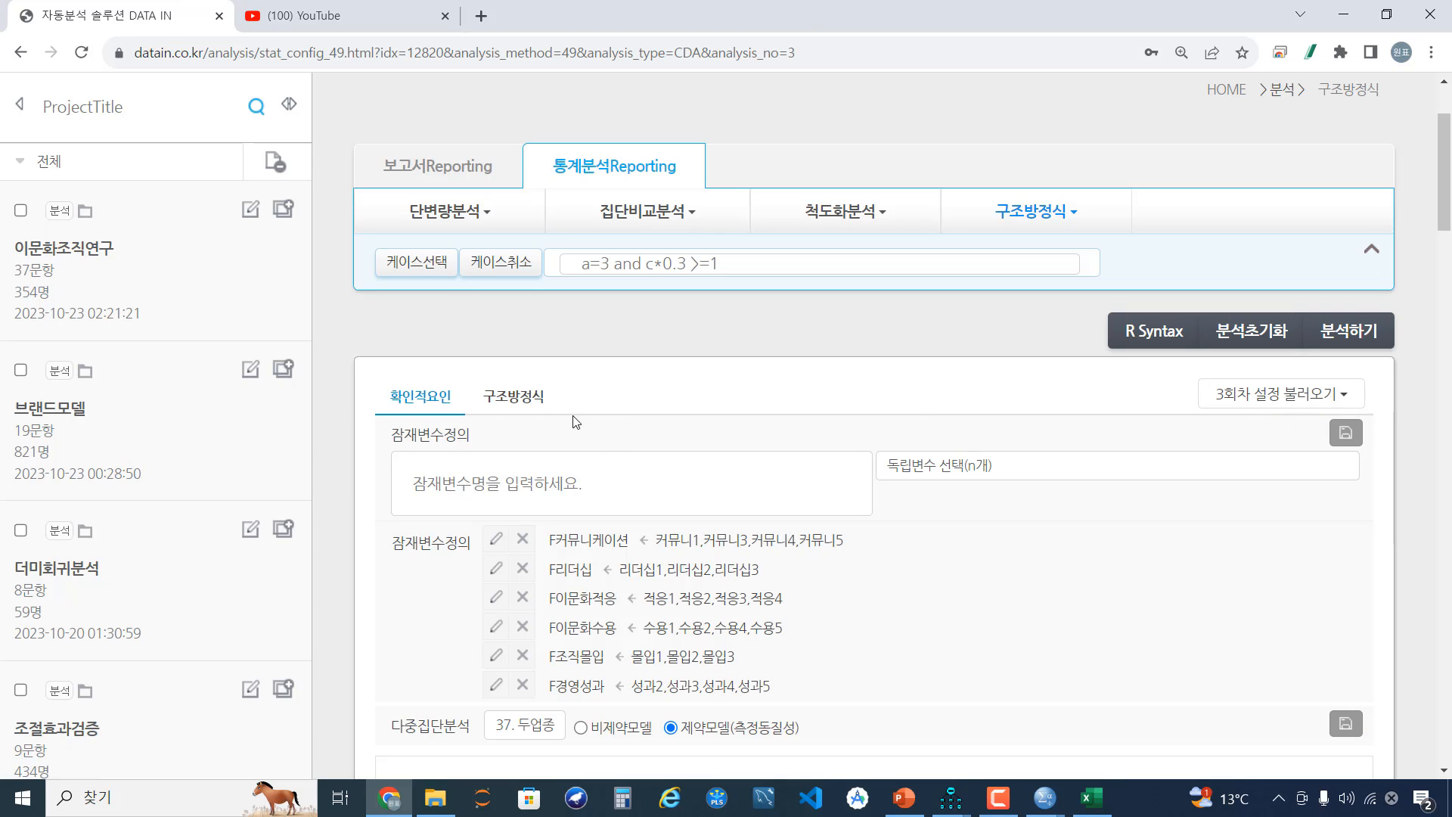
pyautogui.click(514, 395)
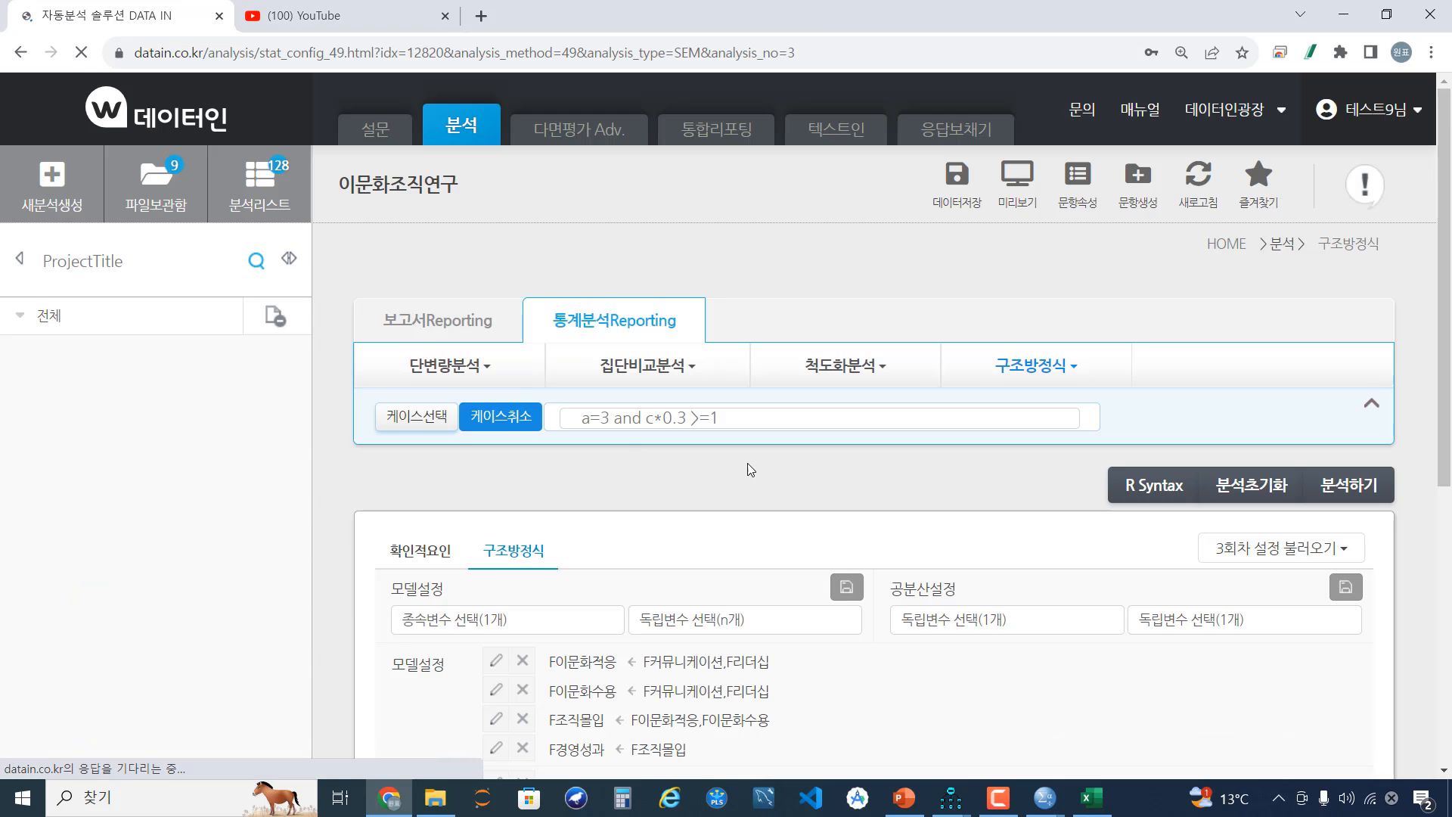
pyautogui.scroll(-6, 789, 468)
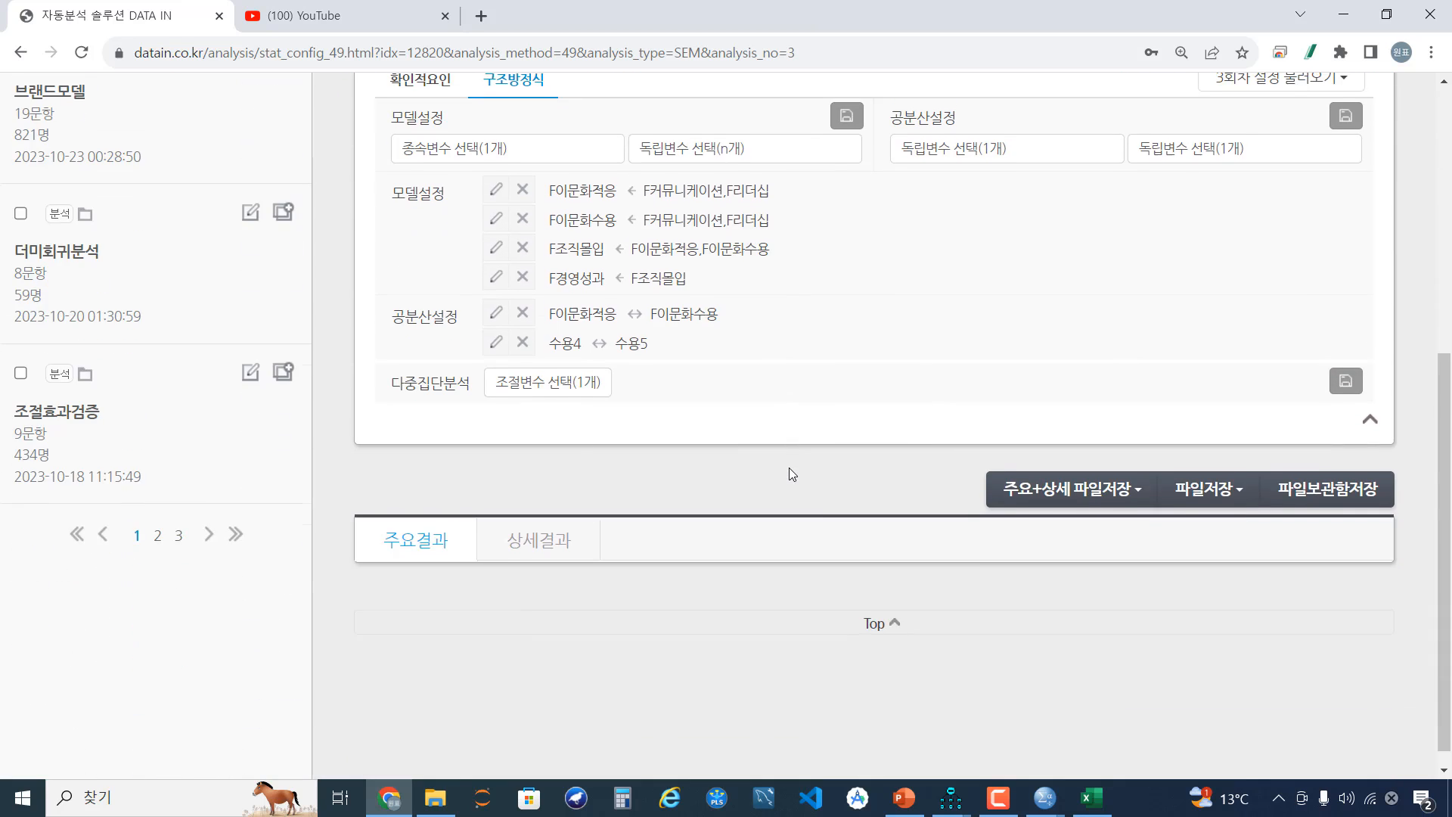
pyautogui.scroll(1, 788, 468)
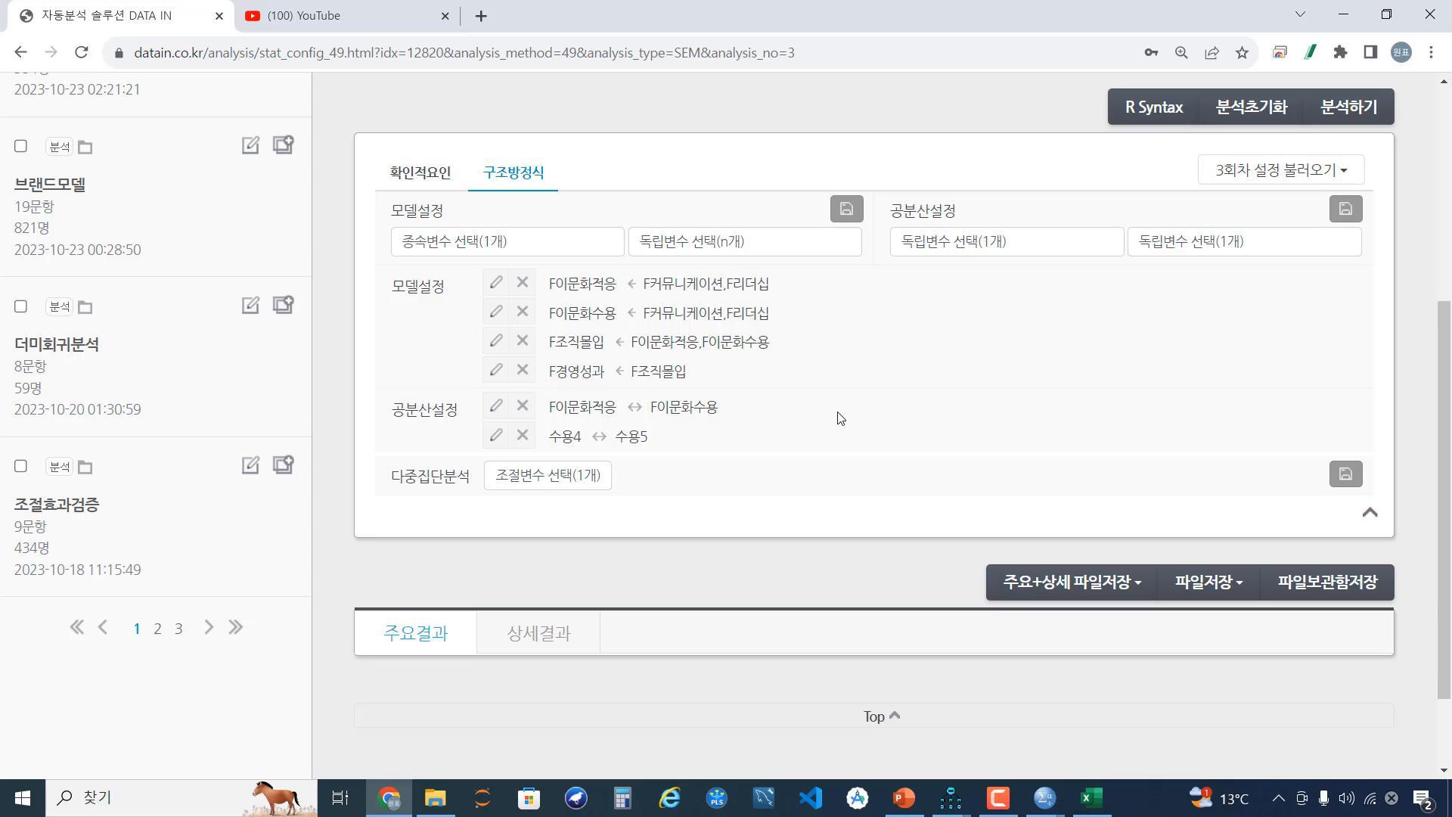
pyautogui.click(571, 478)
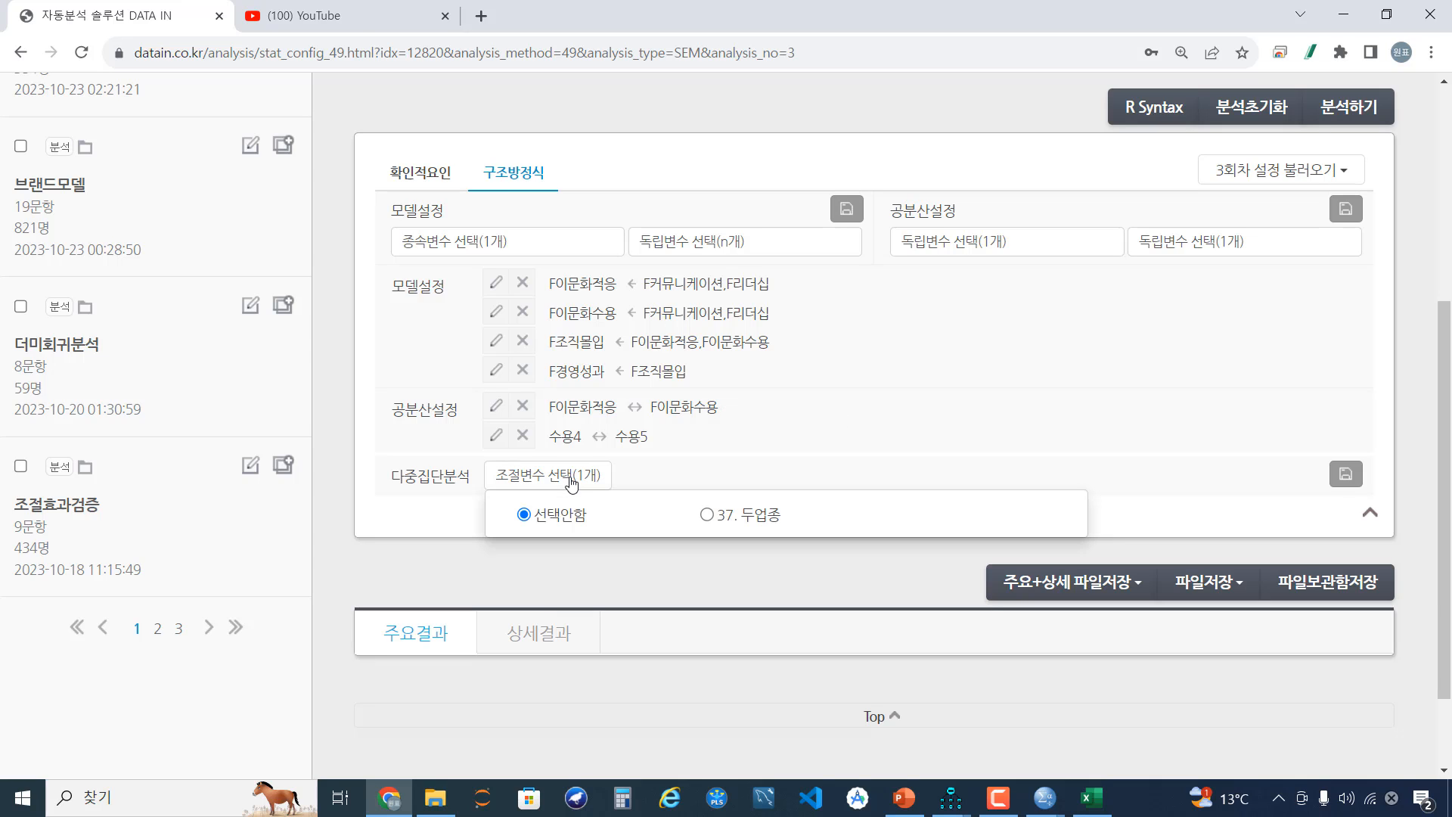
pyautogui.click(709, 516)
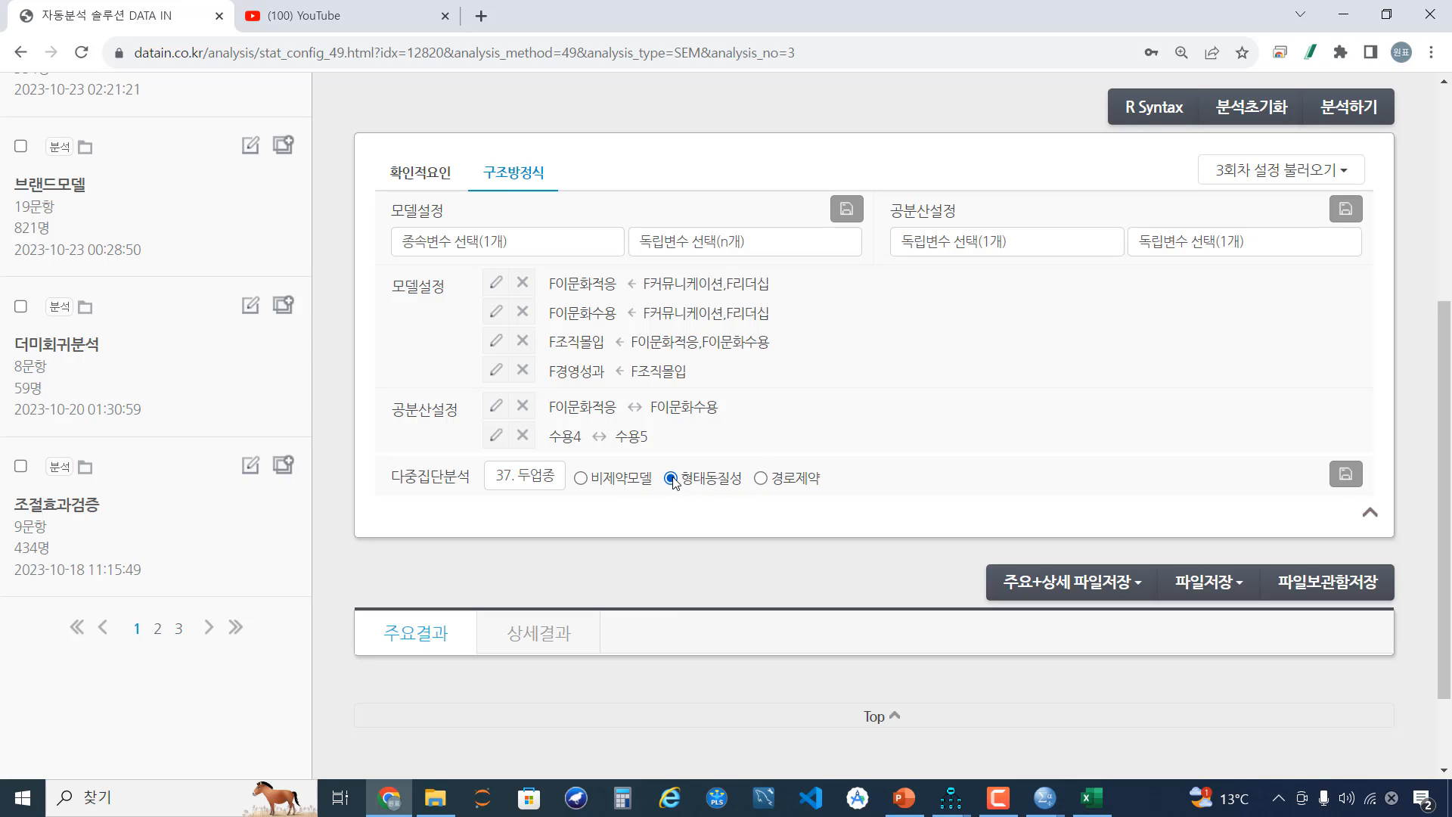
pyautogui.click(1361, 121)
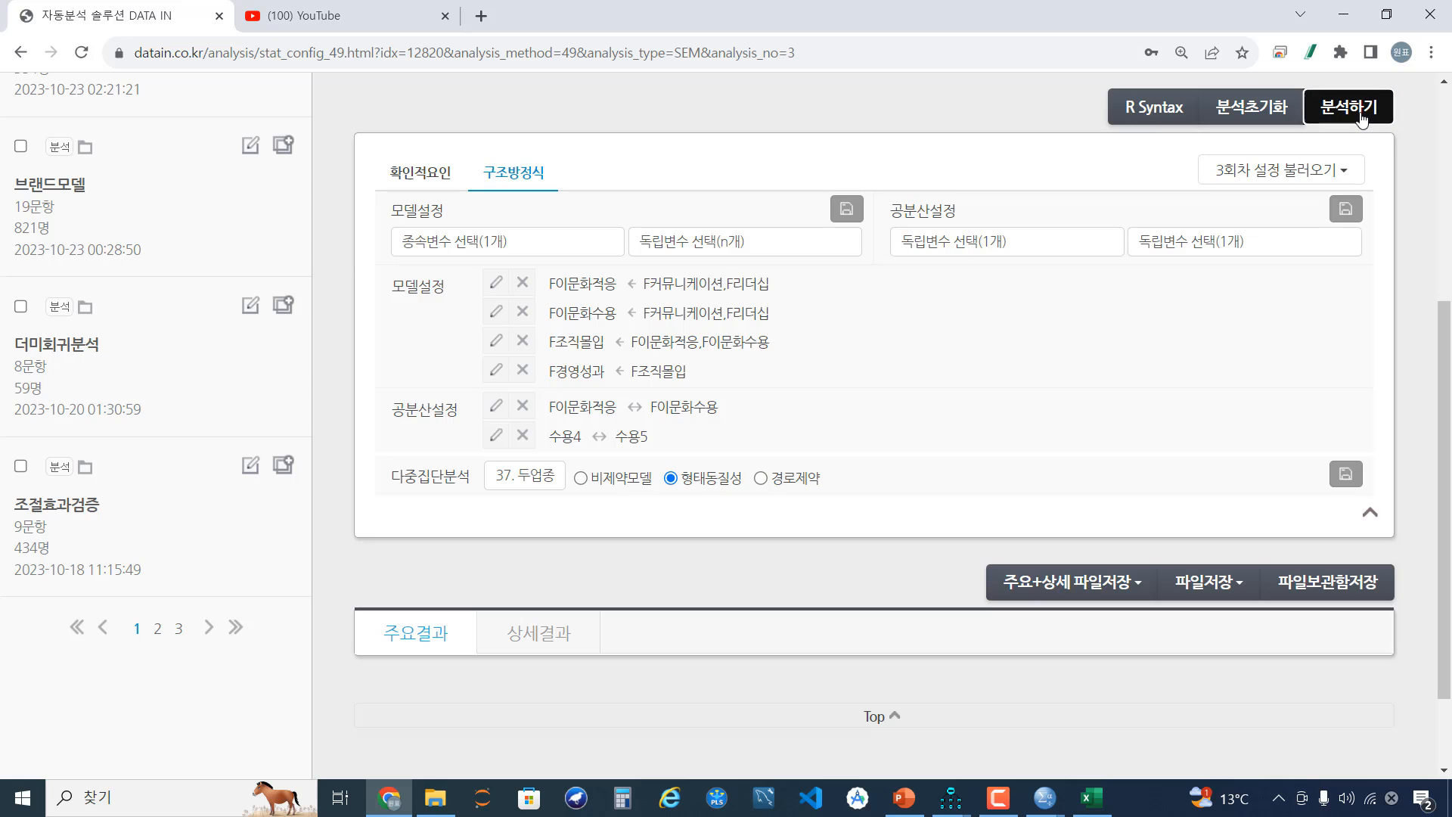
# Open 형태동질성_연습.amw from the data_구조방정식분석과정 folder in Amos, maximize it and examine the structural model's path diagram.
pyautogui.click(959, 808)
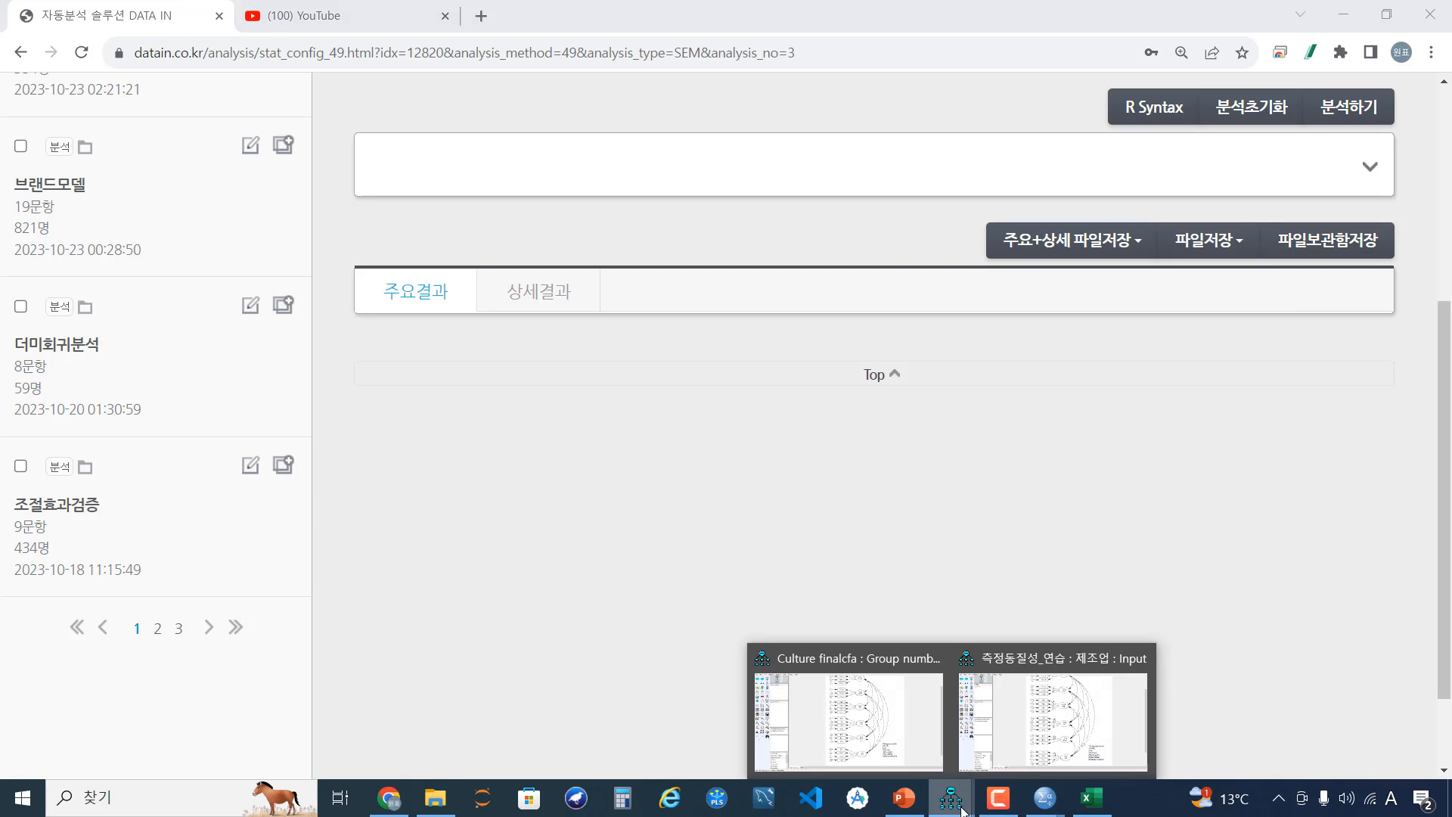
pyautogui.click(436, 798)
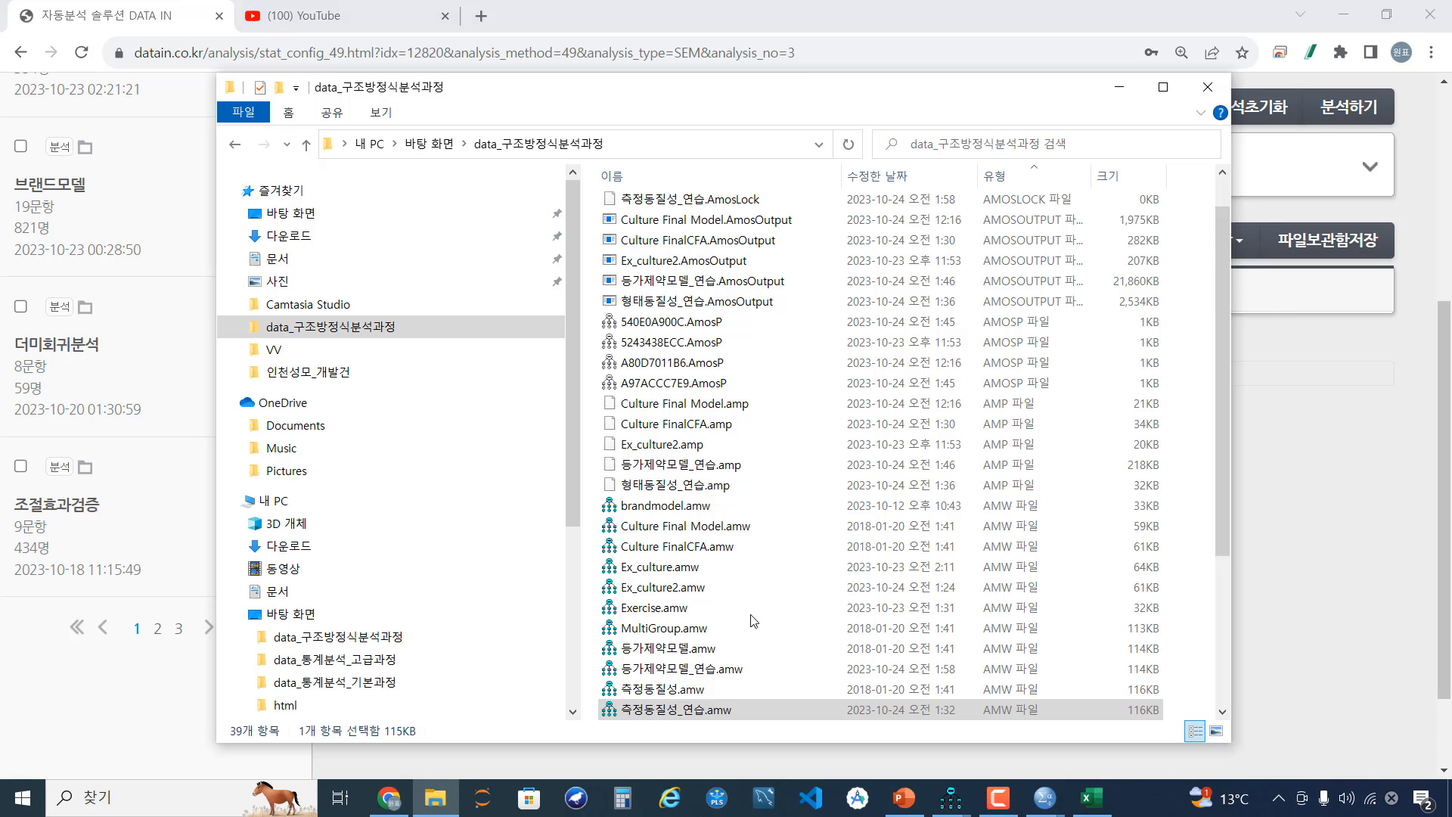
pyautogui.scroll(-2, 681, 643)
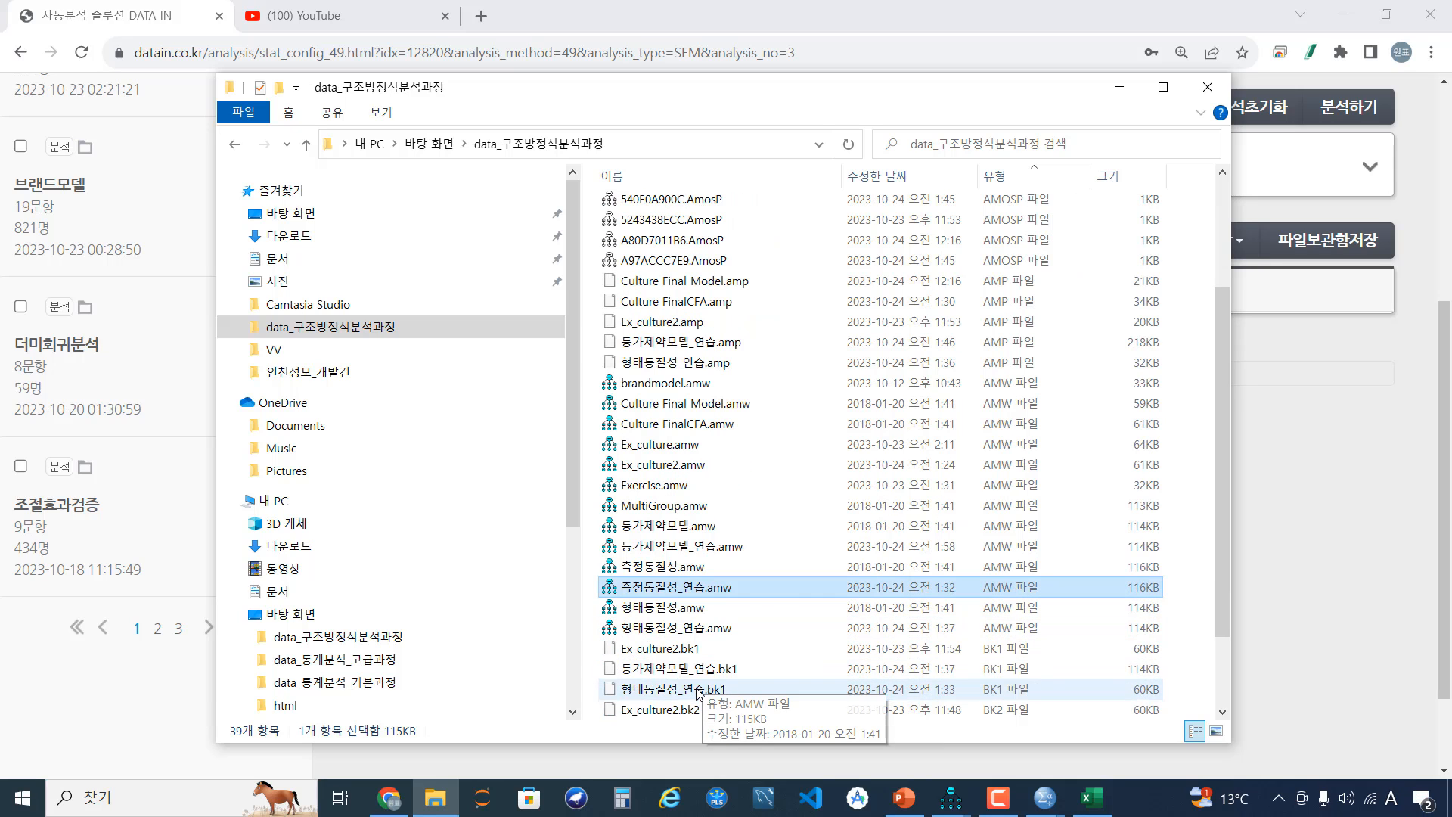
pyautogui.click(687, 632)
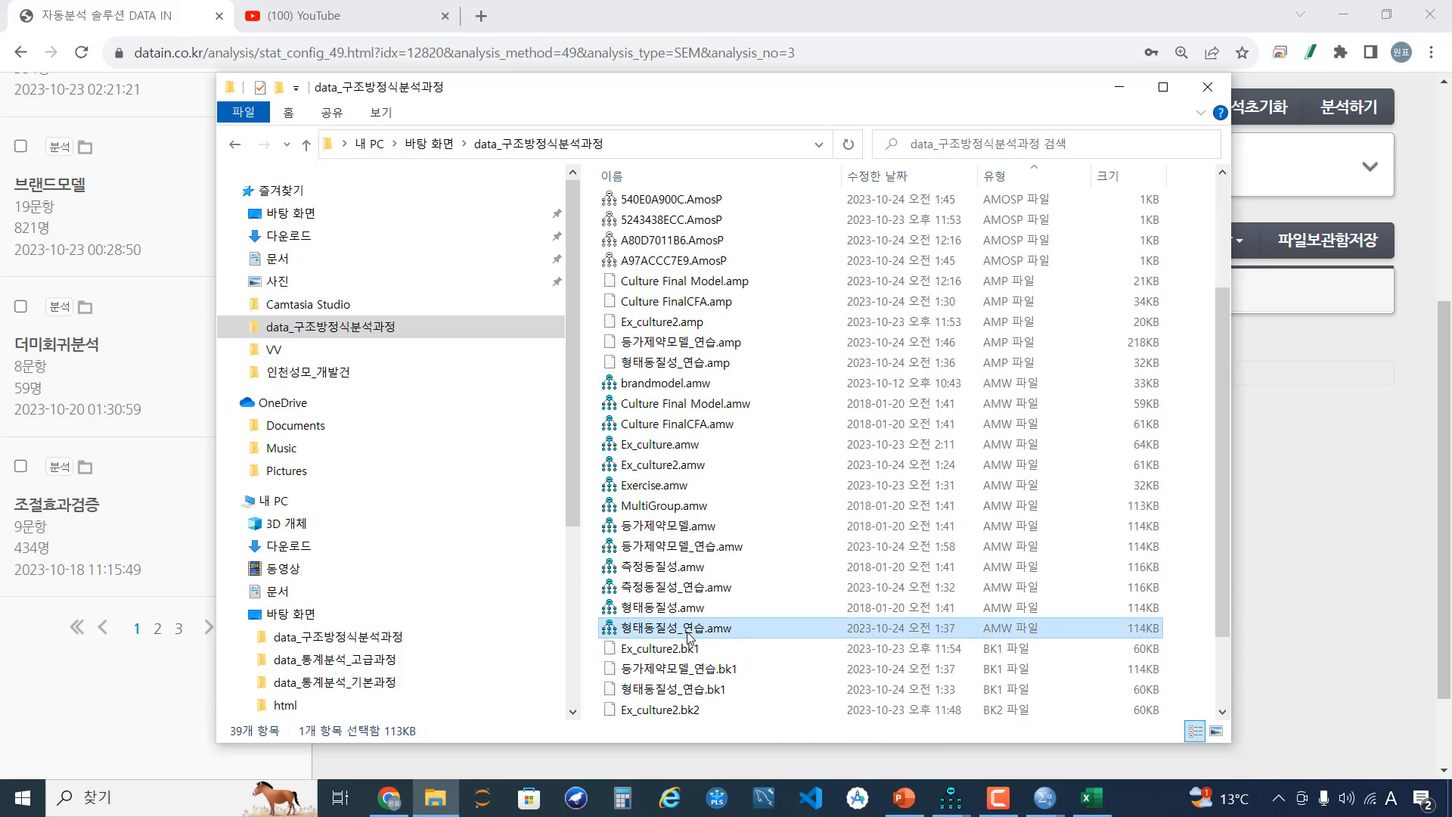
pyautogui.doubleClick(688, 634)
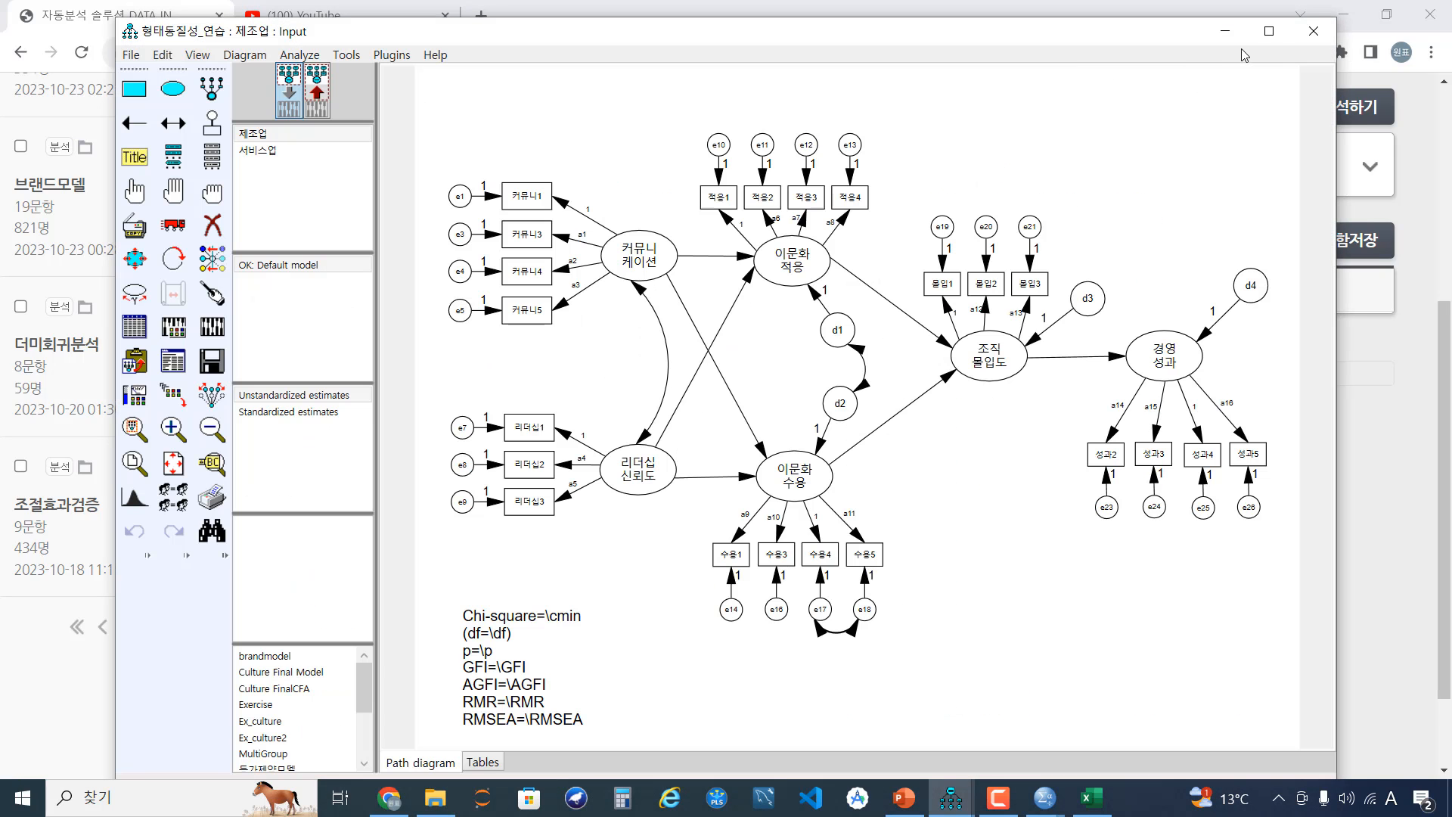
pyautogui.click(1269, 31)
pyautogui.scroll(3, 477, 374)
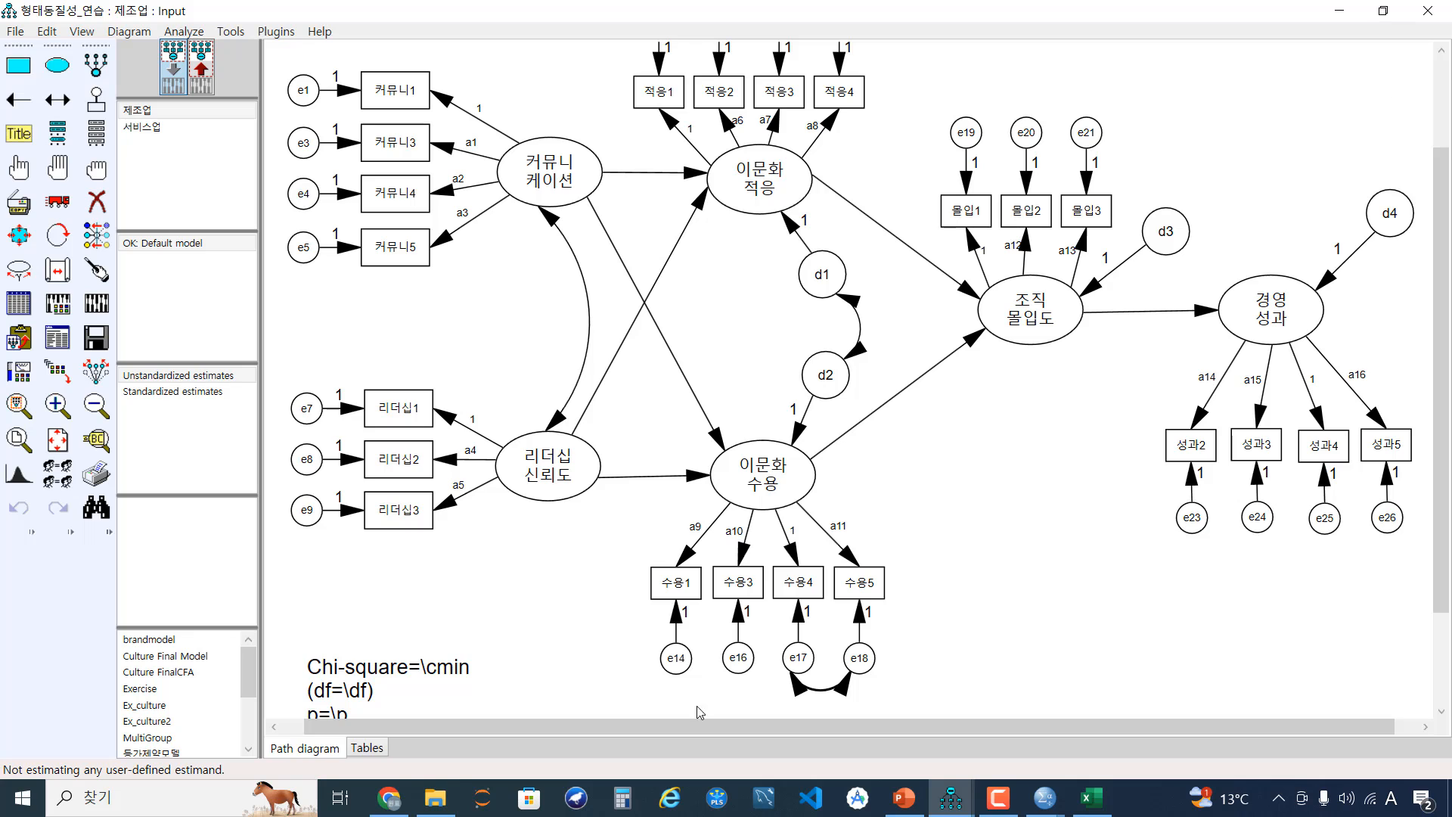
# Return to DATA IN and check the main results area for the 형태동질성 analysis.
pyautogui.moveTo(389, 798)
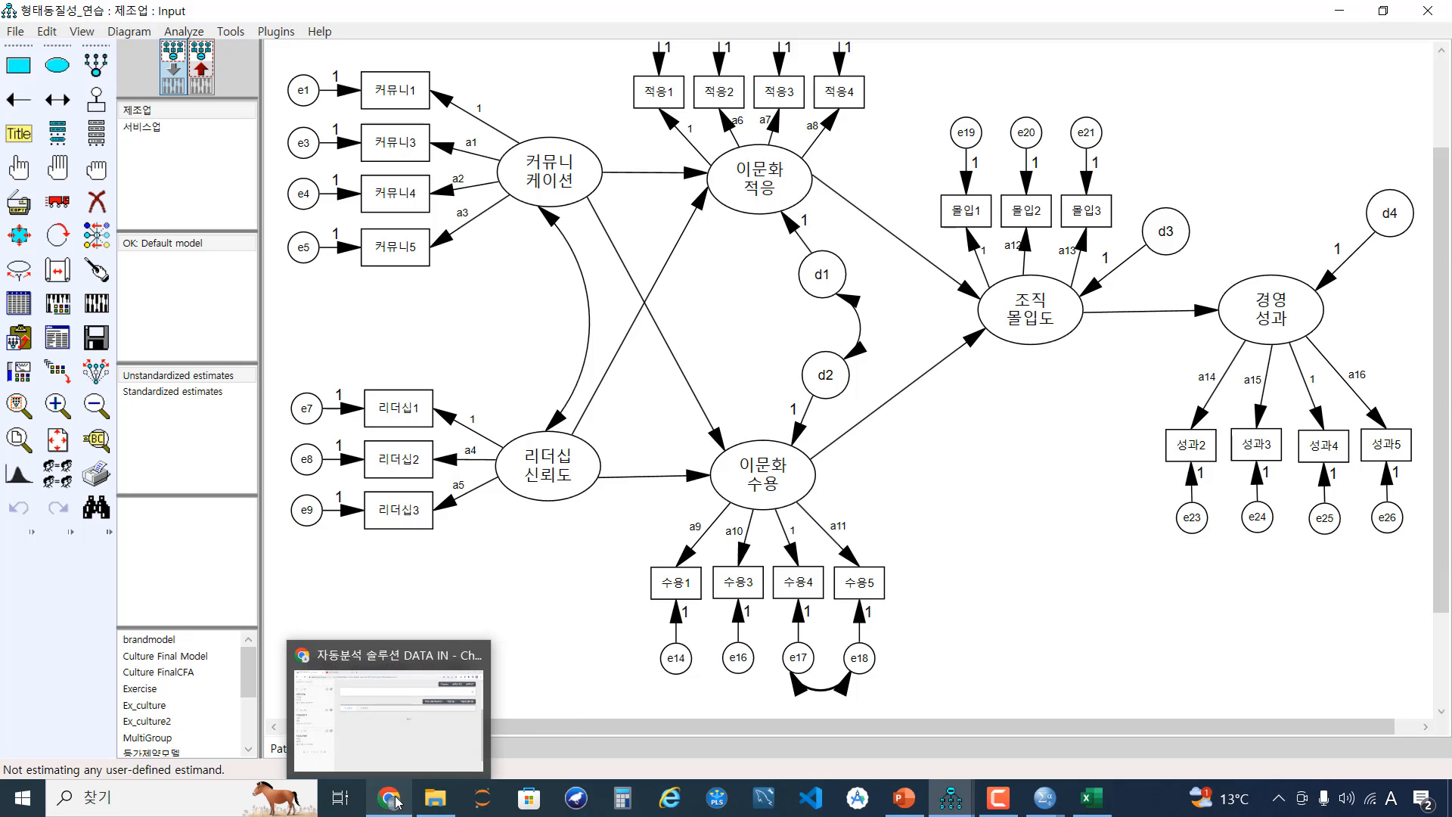
pyautogui.click(425, 723)
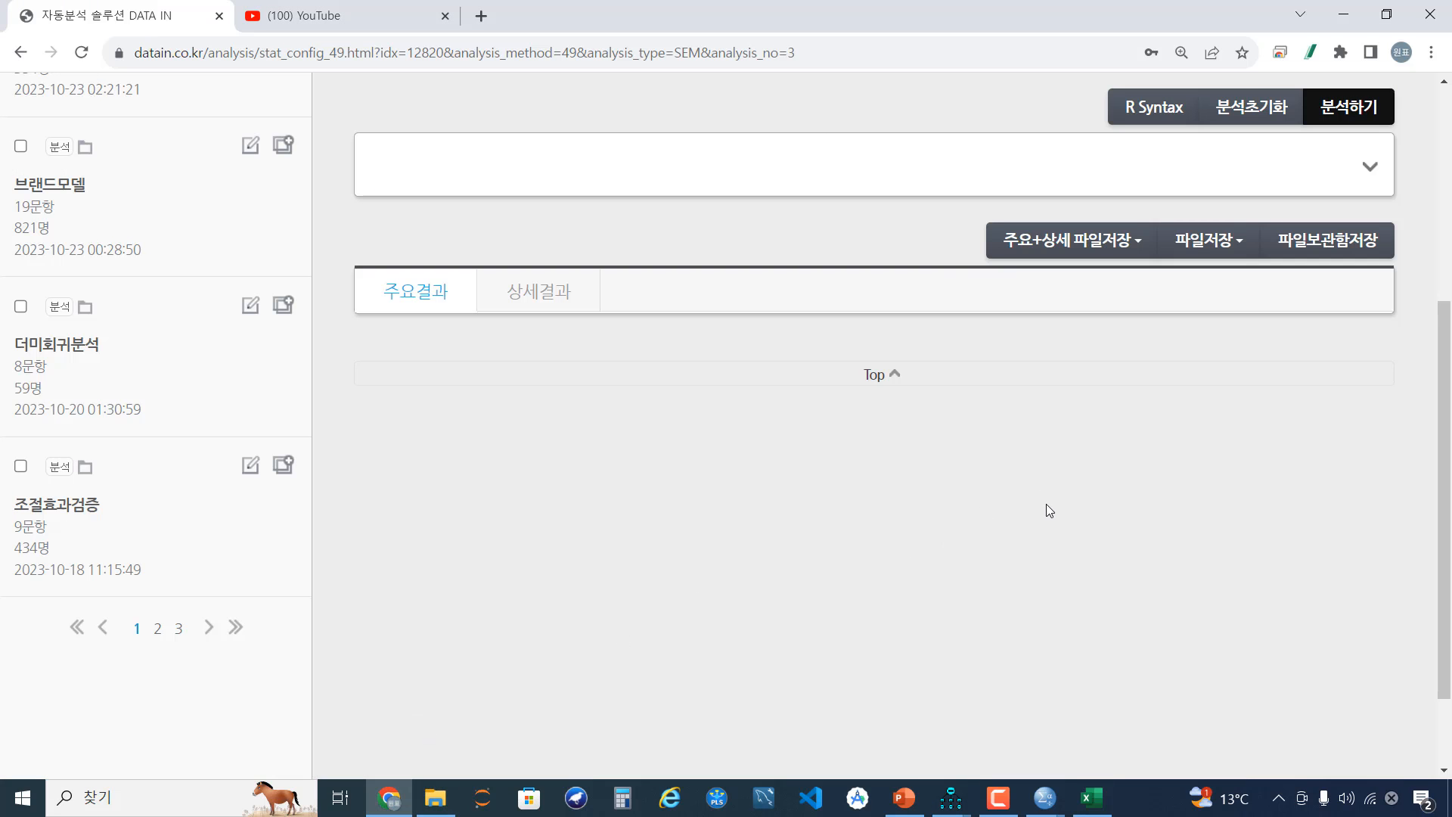
pyautogui.scroll(-3, 1248, 476)
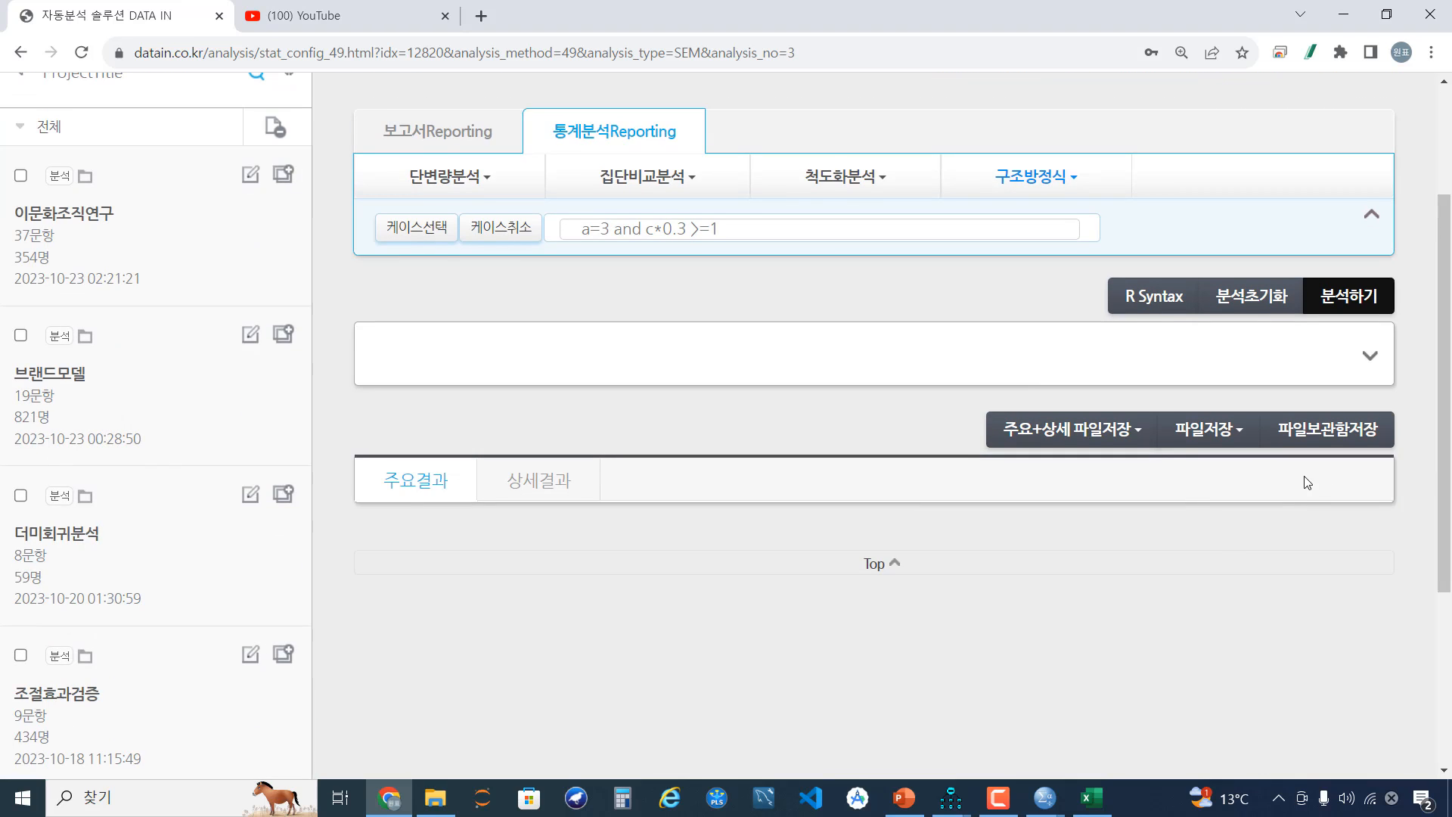
pyautogui.scroll(3, 1195, 493)
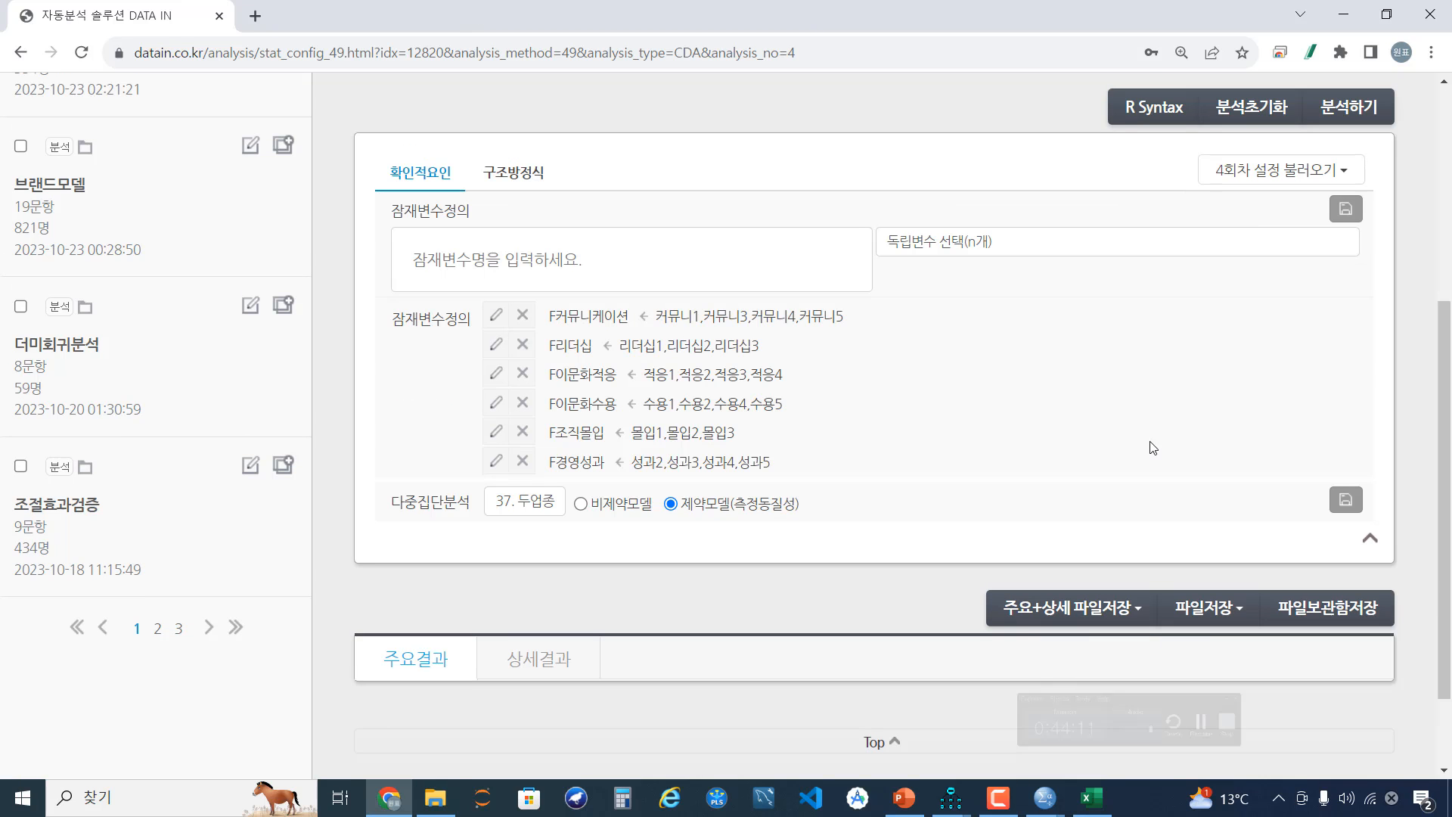
# Run the confirmatory factor analysis by 37. 두업종 with the 제약모델(측정동질성) option.
pyautogui.scroll(1, 702, 578)
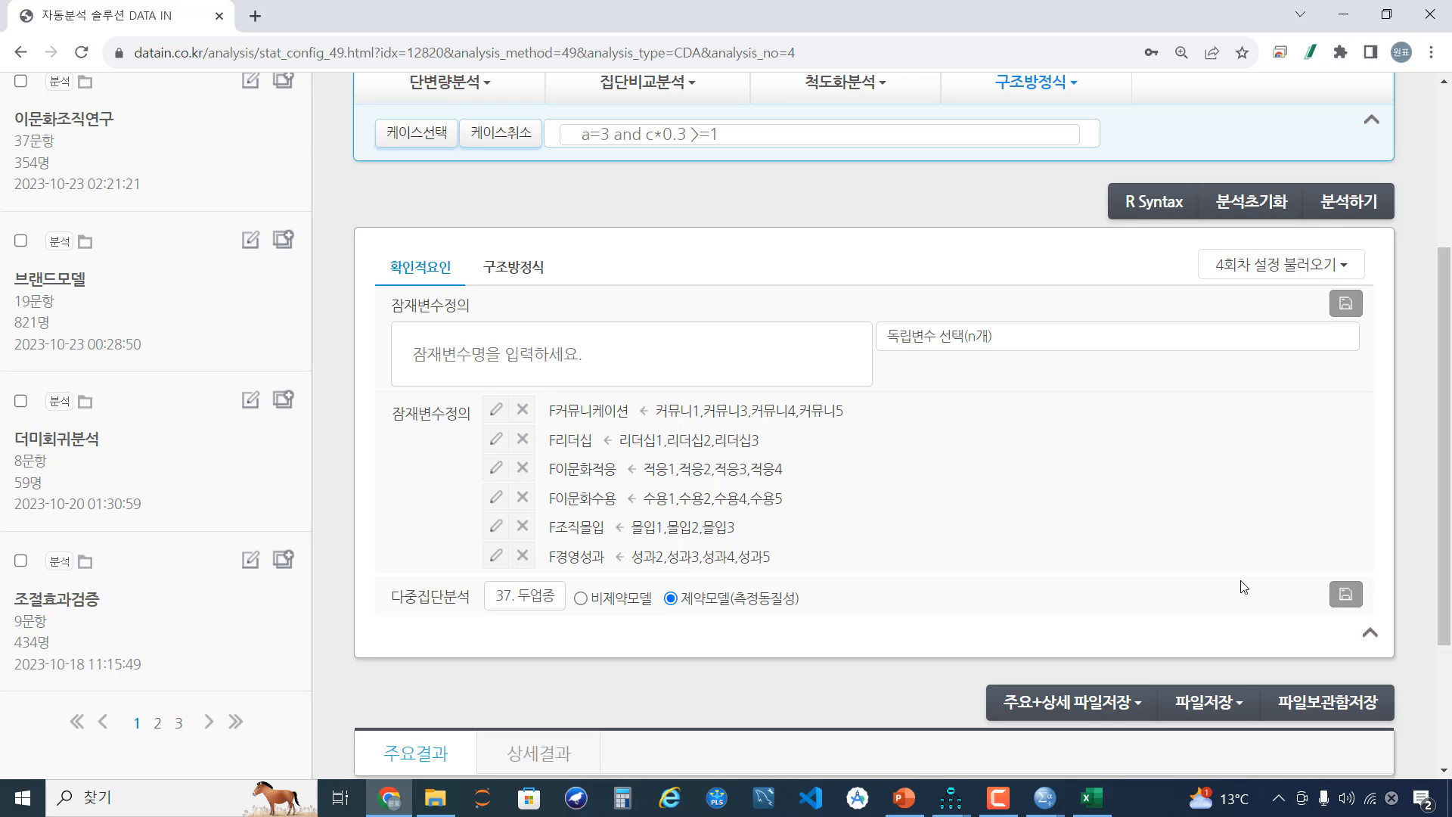
pyautogui.scroll(-1, 1244, 587)
pyautogui.scroll(1, 1244, 580)
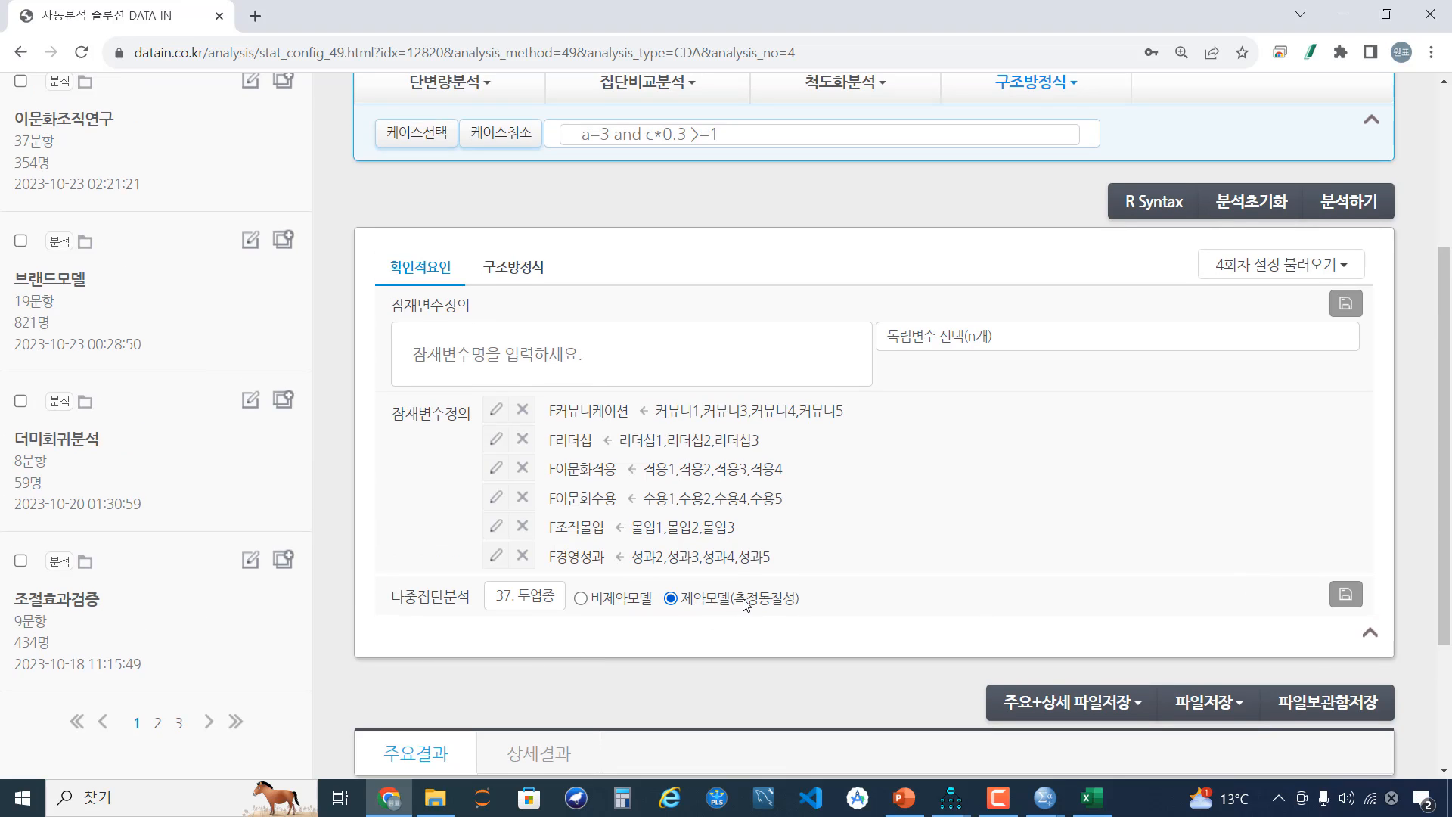
pyautogui.scroll(-1, 1161, 603)
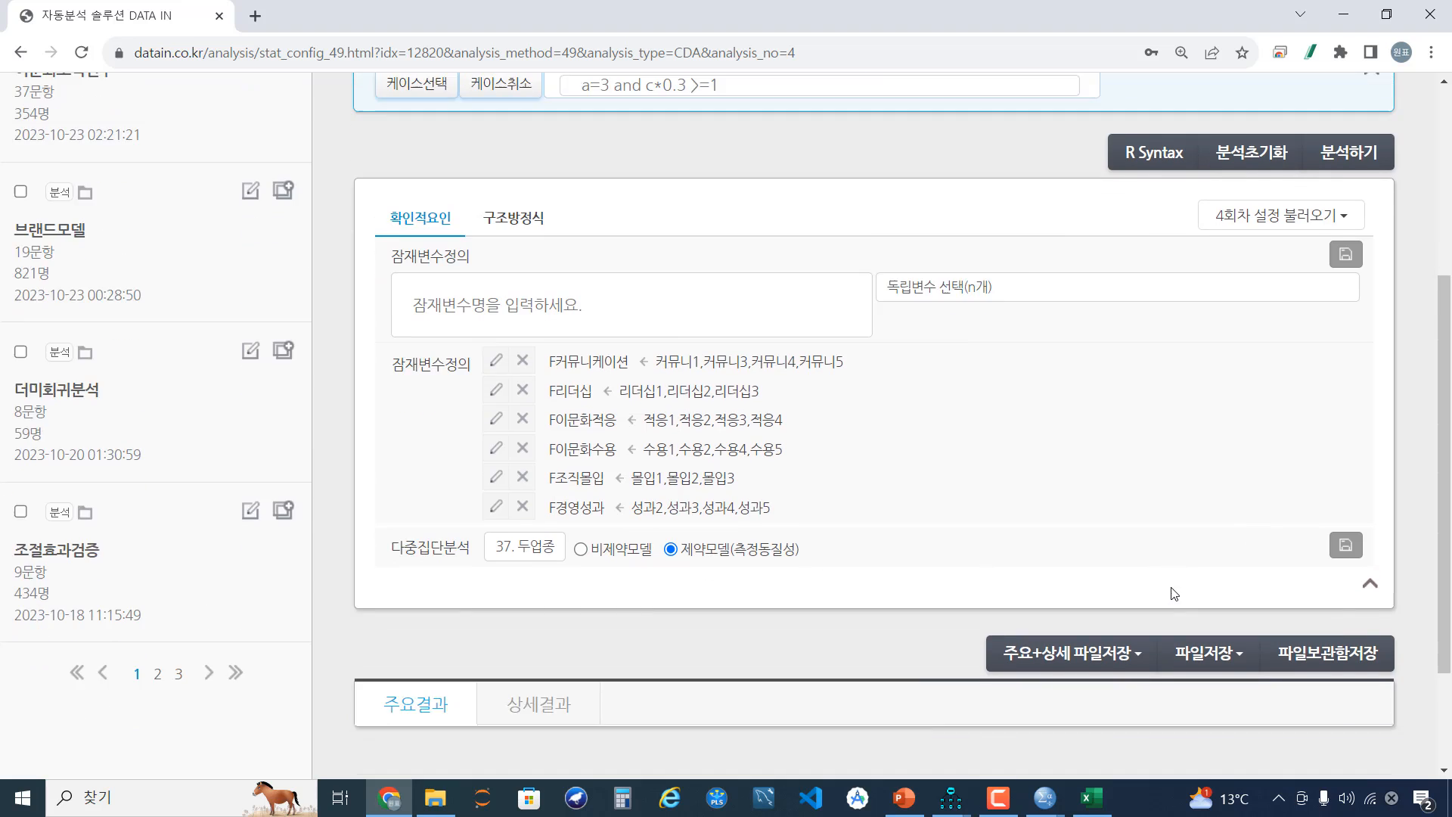
pyautogui.scroll(1, 1248, 454)
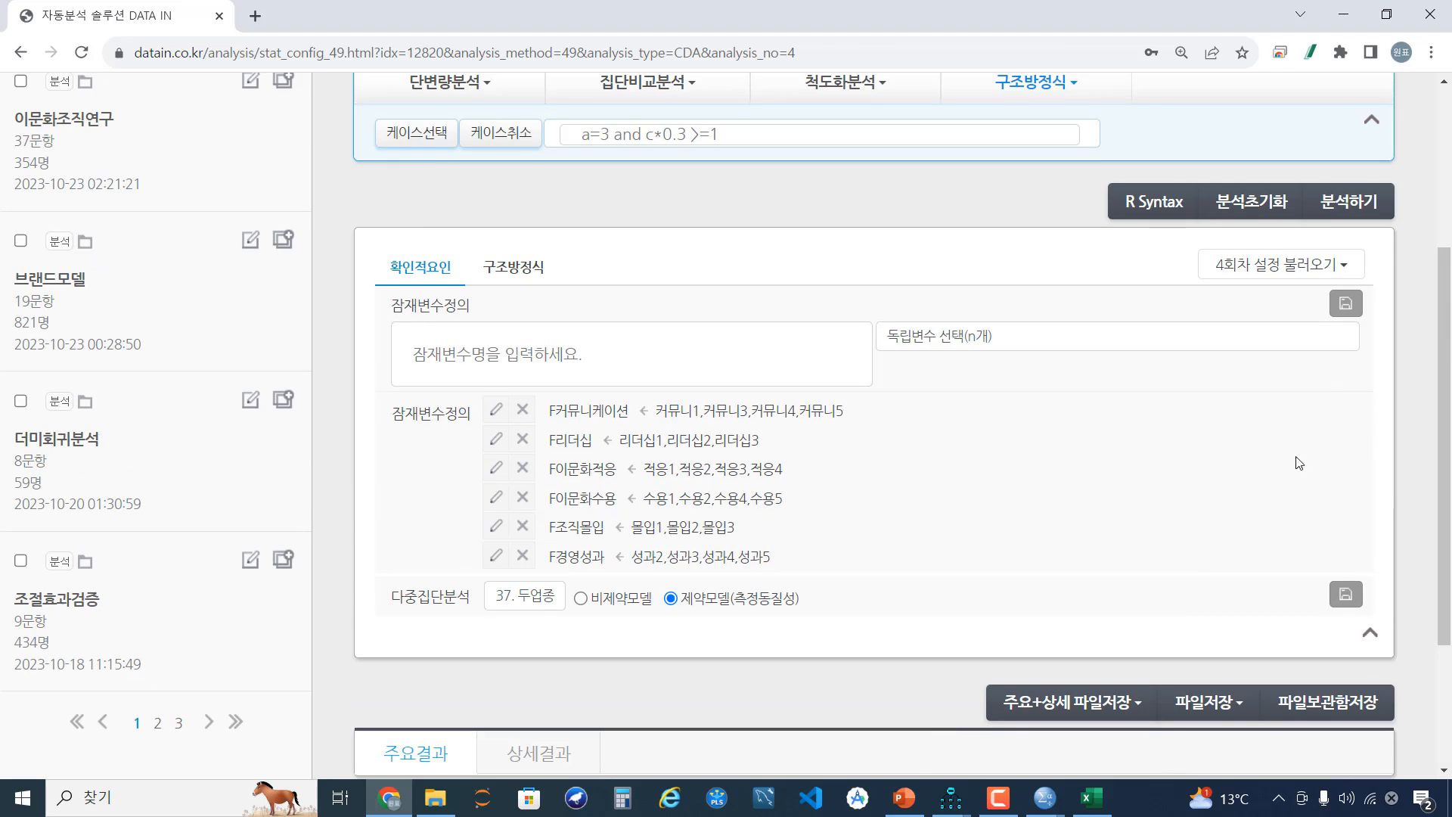
pyautogui.click(1363, 203)
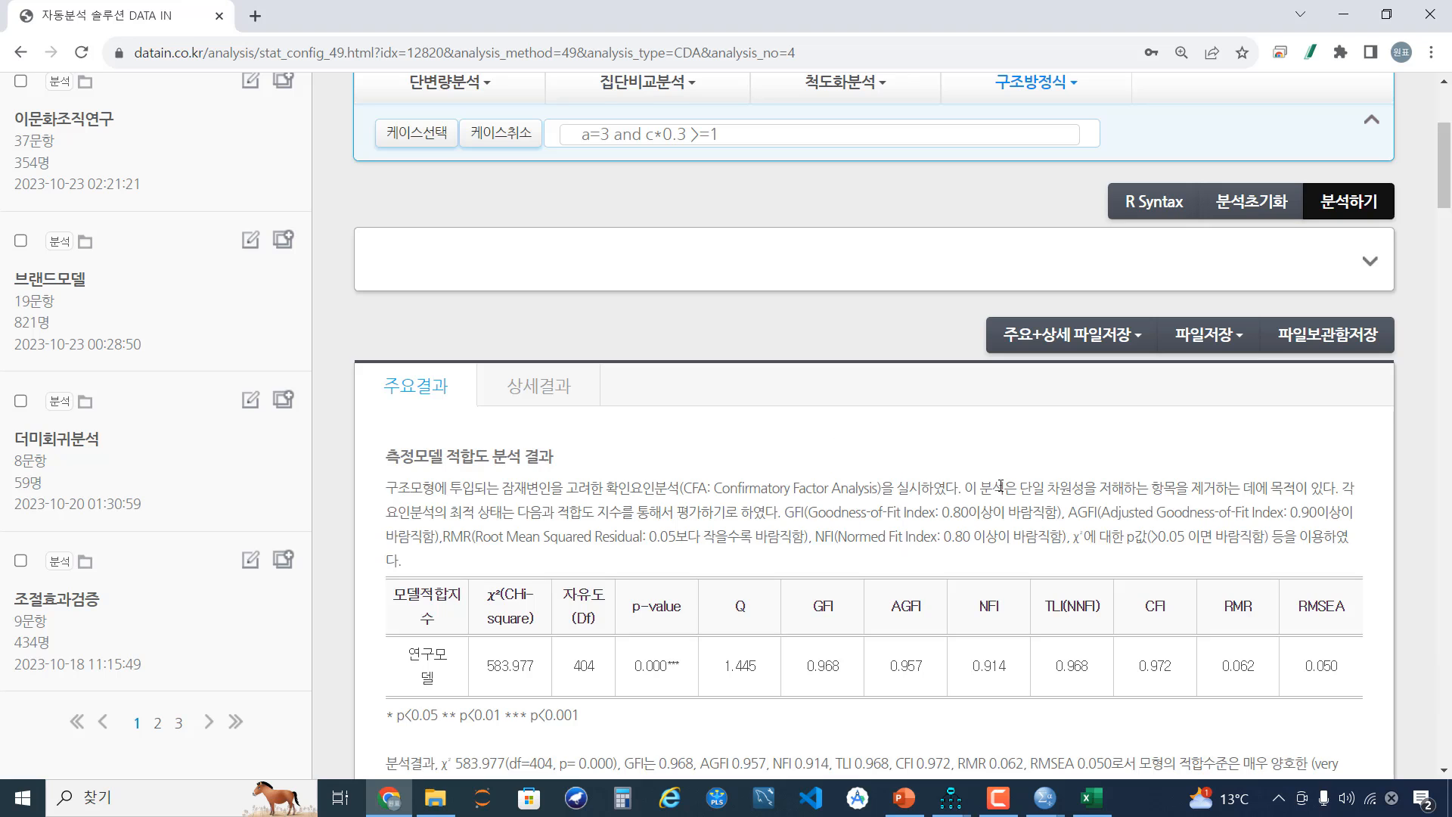
# Switch to Amos and examine the factor-loading constraint labels in the 측정동질성_연습 measurement model.
pyautogui.click(953, 796)
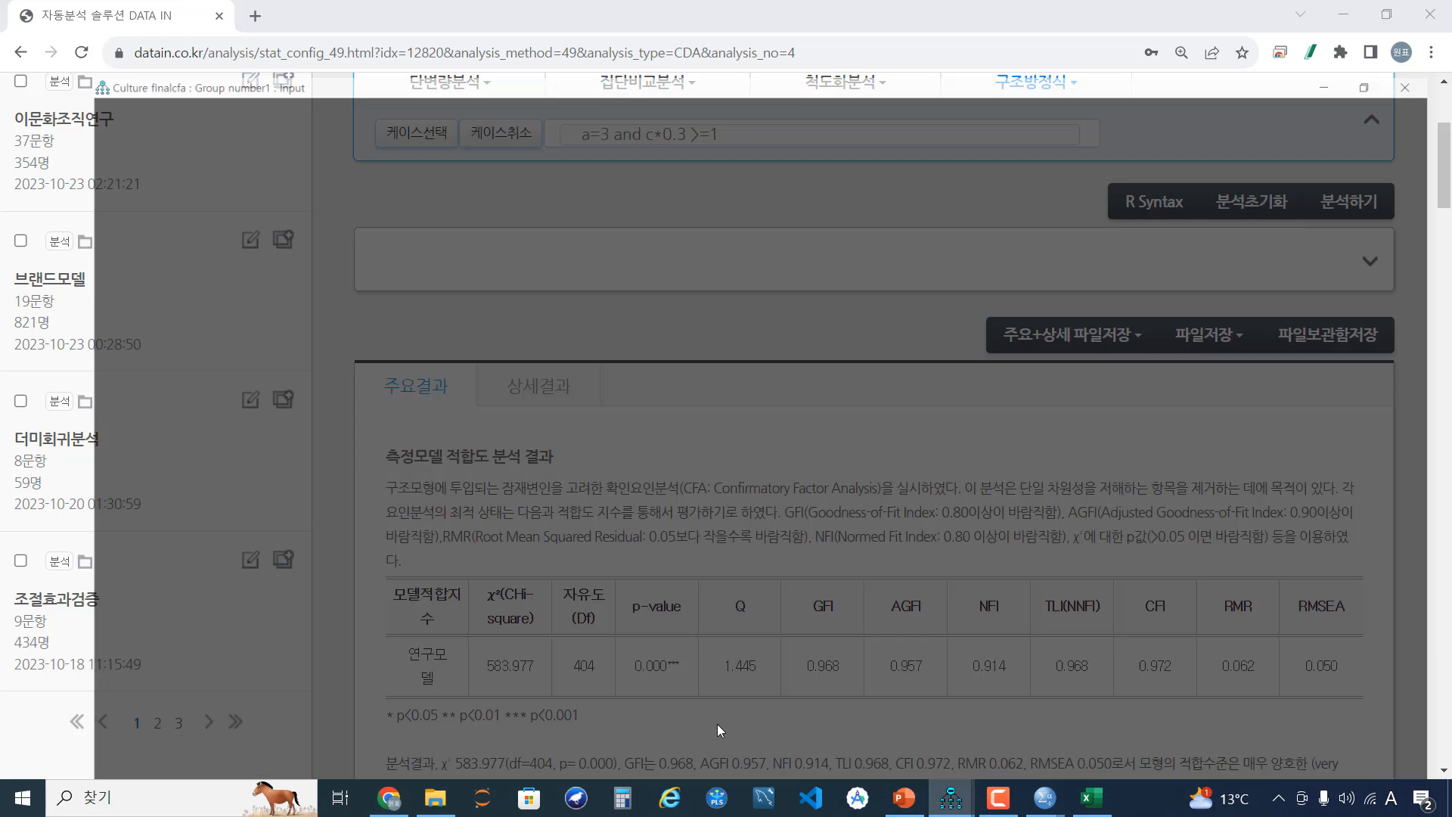
pyautogui.click(717, 726)
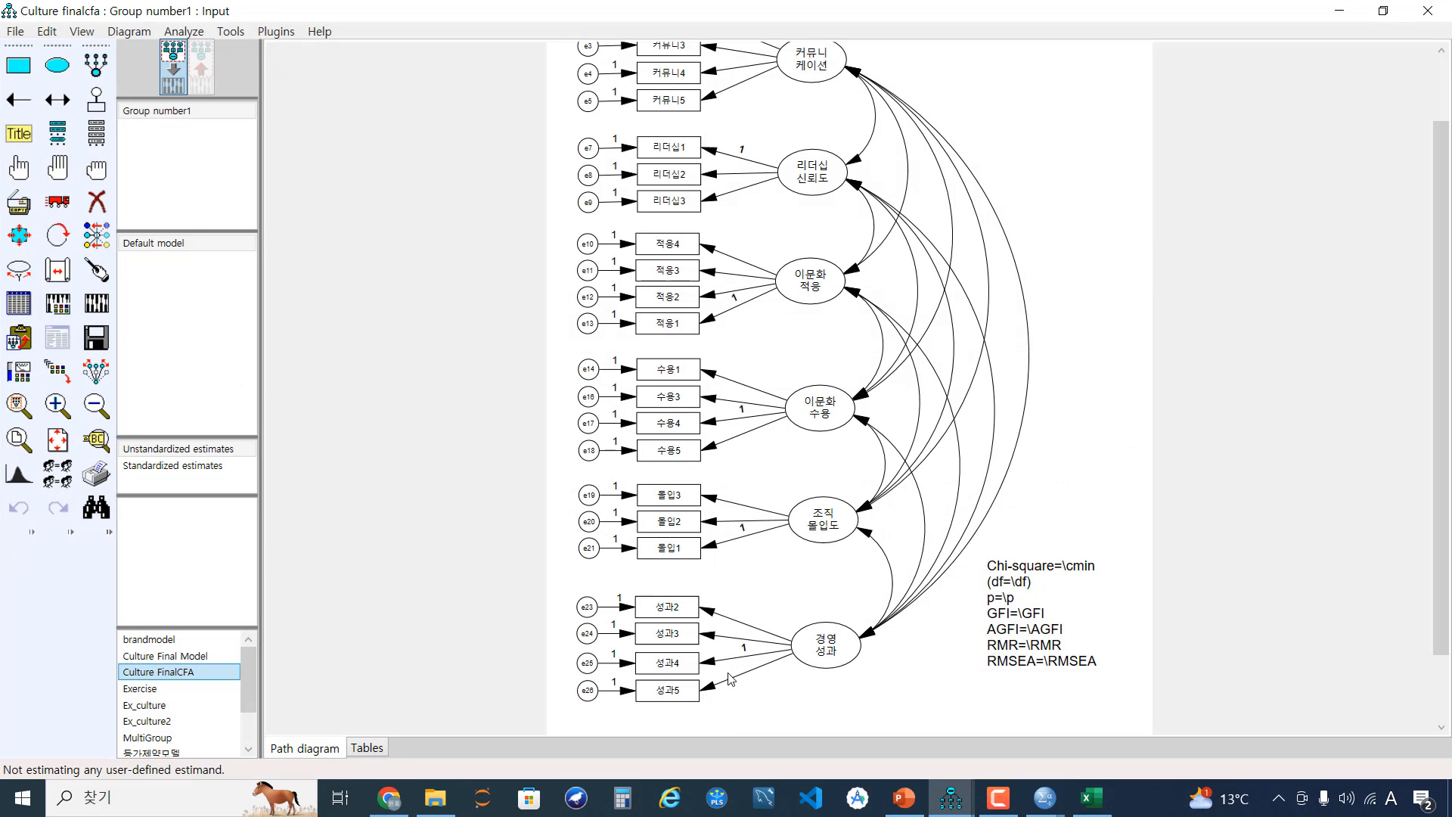
pyautogui.moveTo(951, 796)
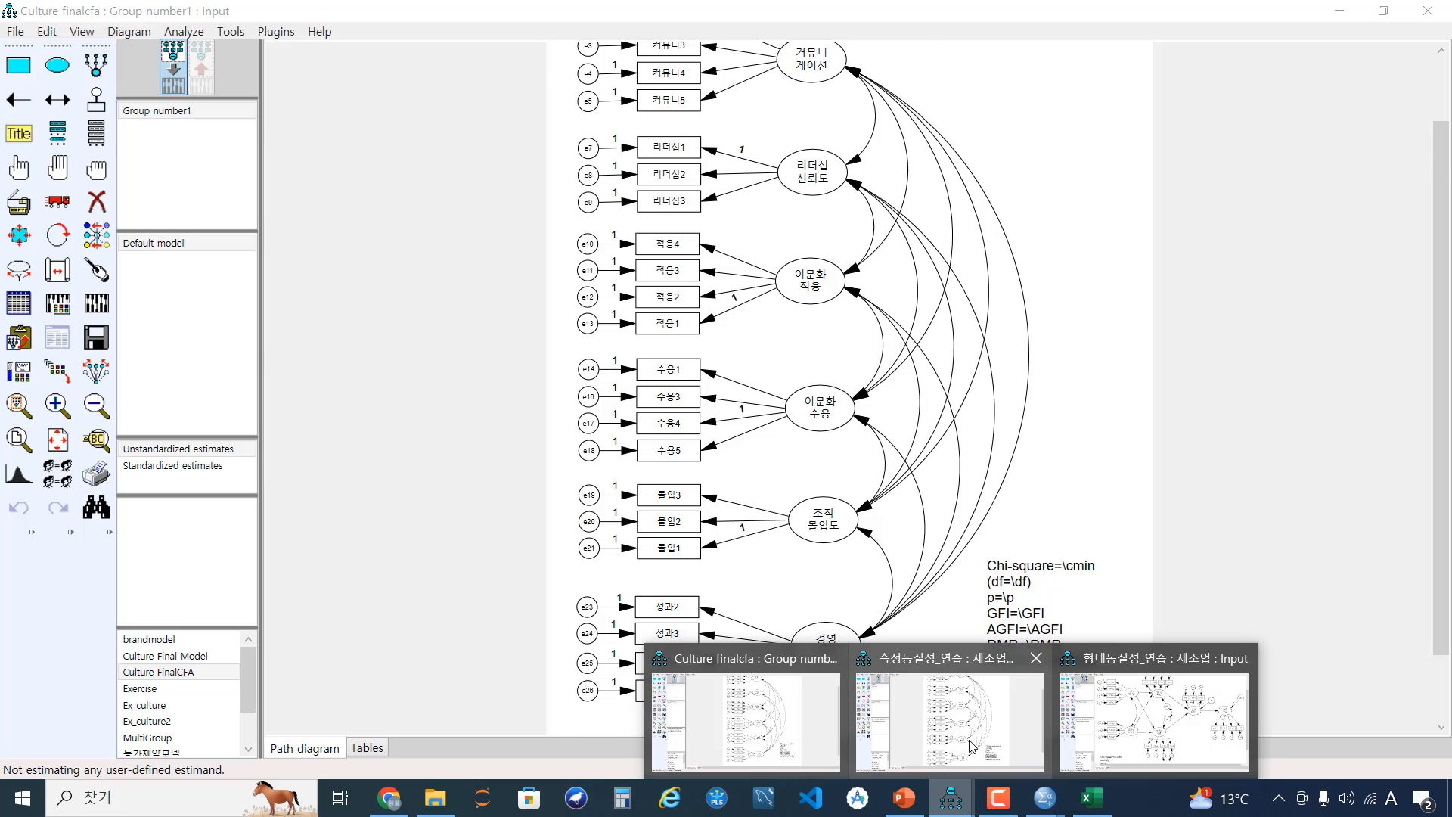
pyautogui.click(972, 745)
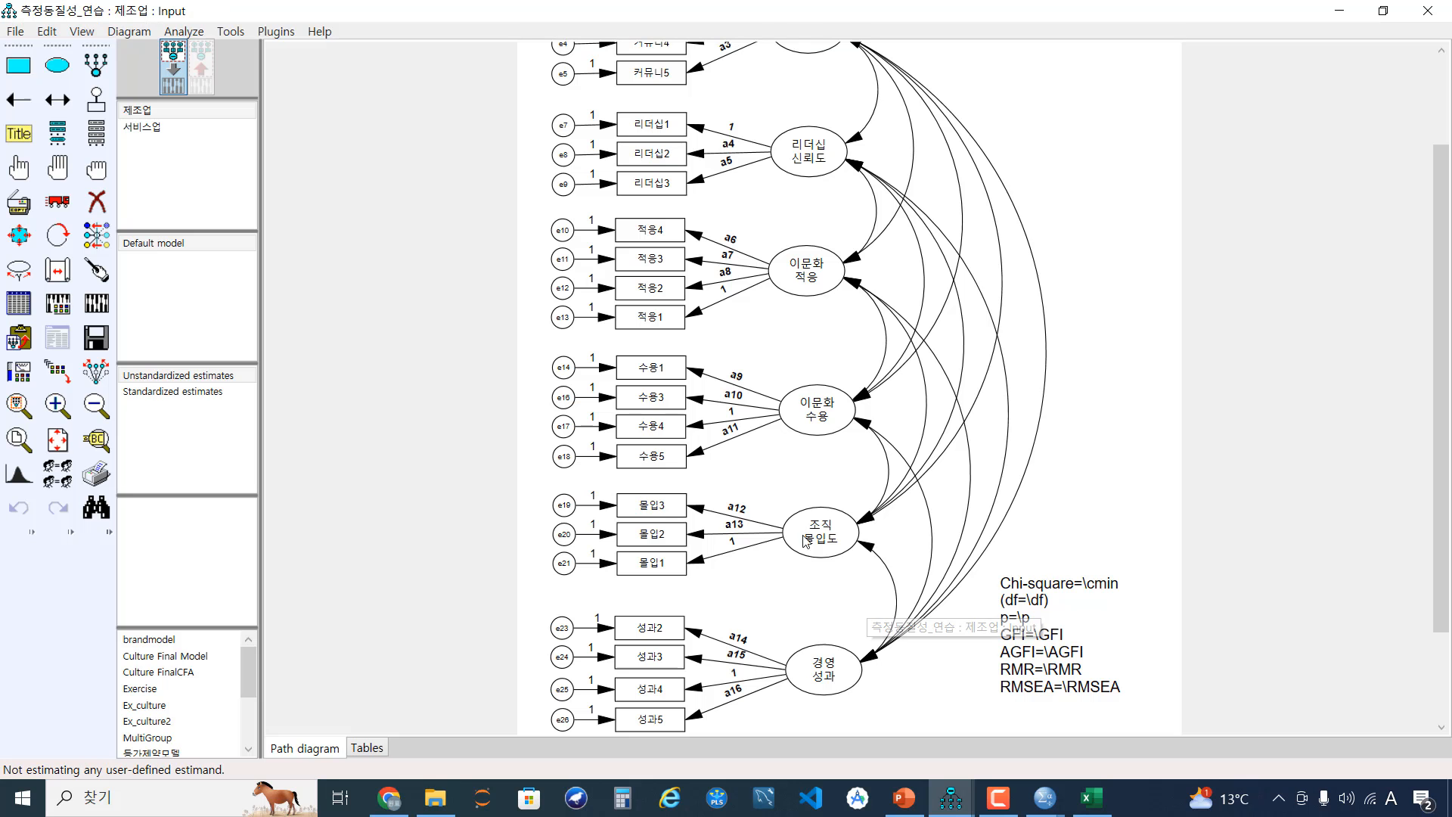
pyautogui.moveTo(1441, 227); pyautogui.dragTo(1425, 127)
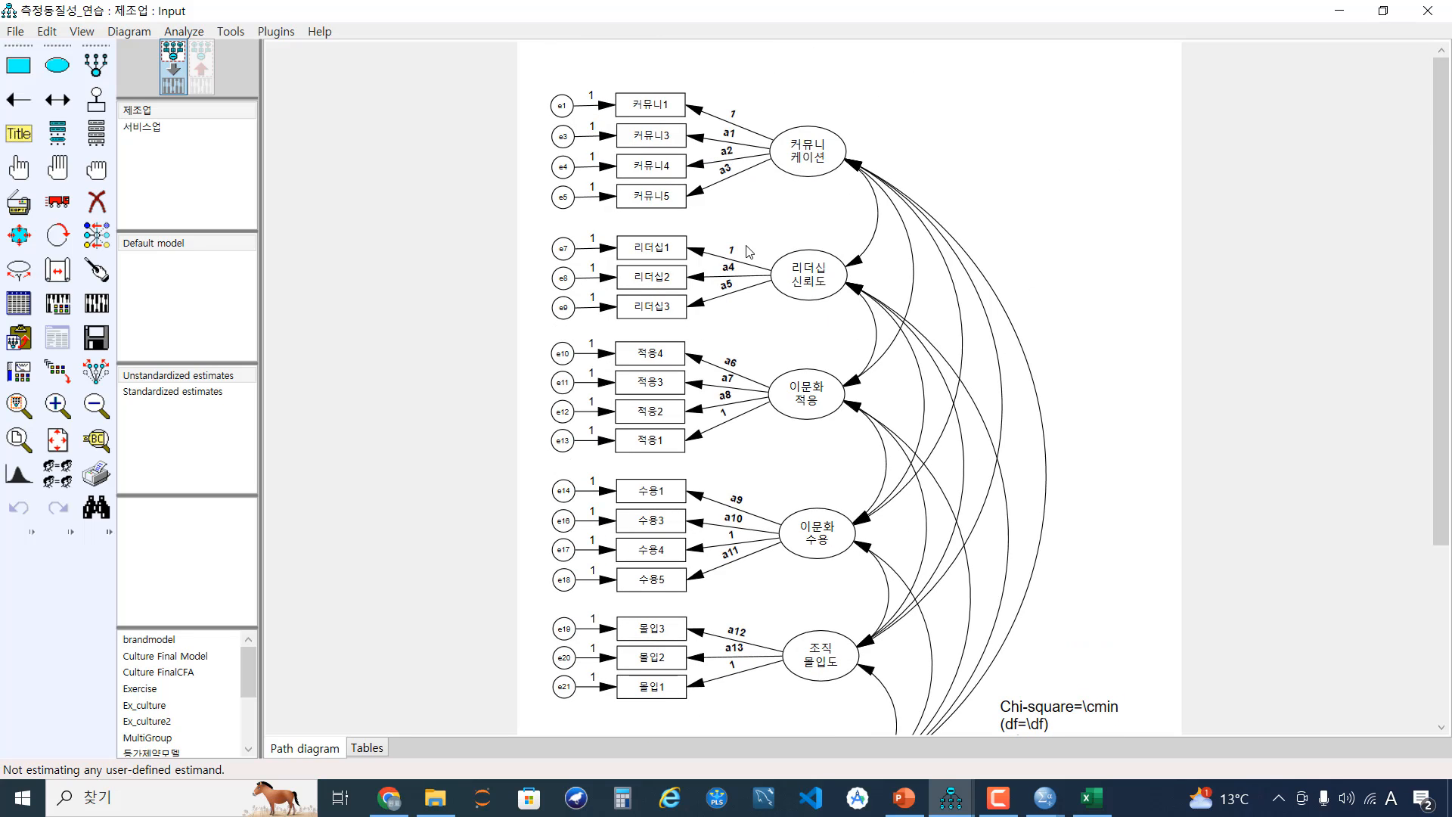
pyautogui.click(951, 791)
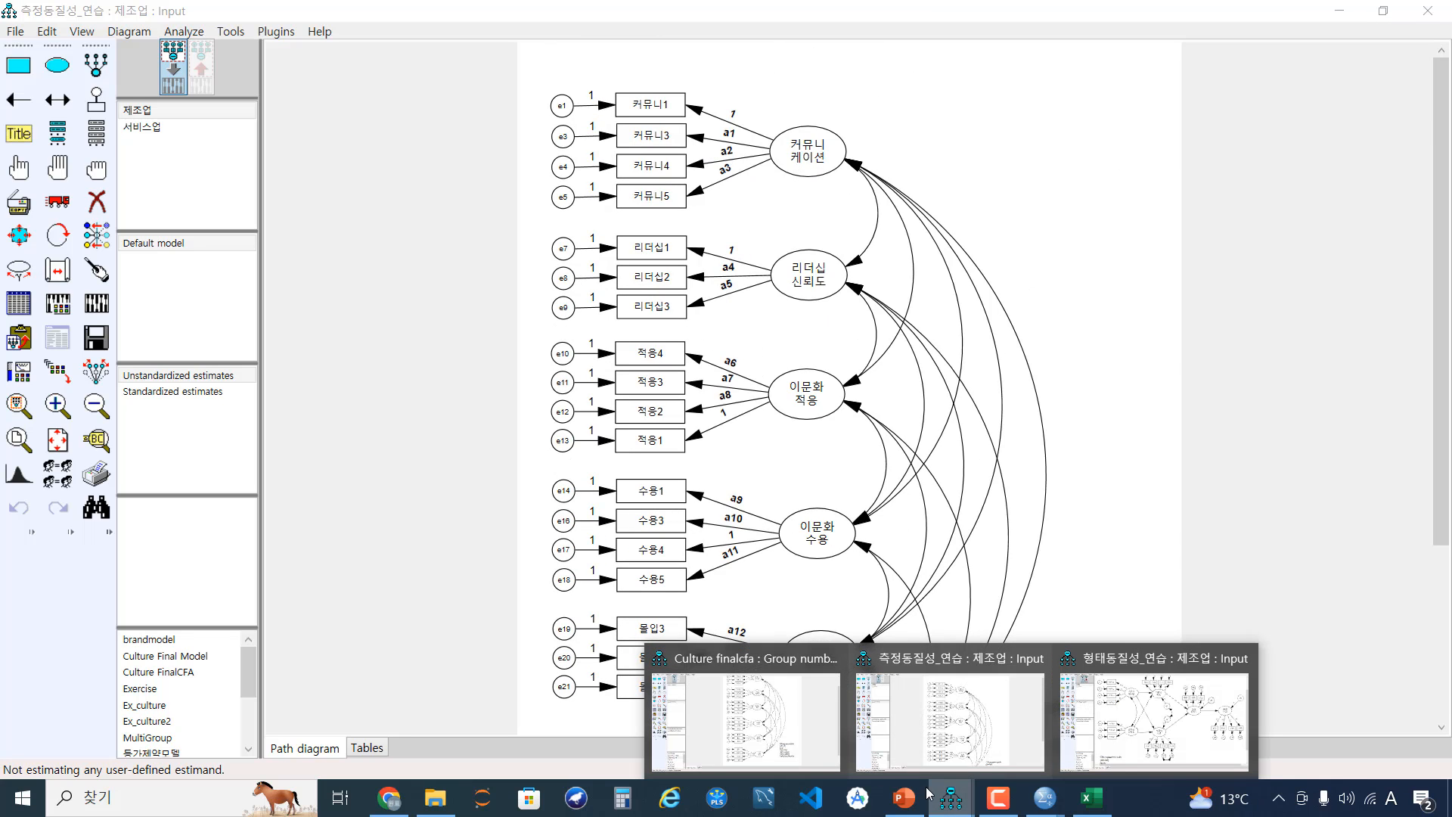
# Copy the whole measurement-model fit index table from the DATA IN results into Excel's Sheet2 starting at cell A1.
pyautogui.click(406, 808)
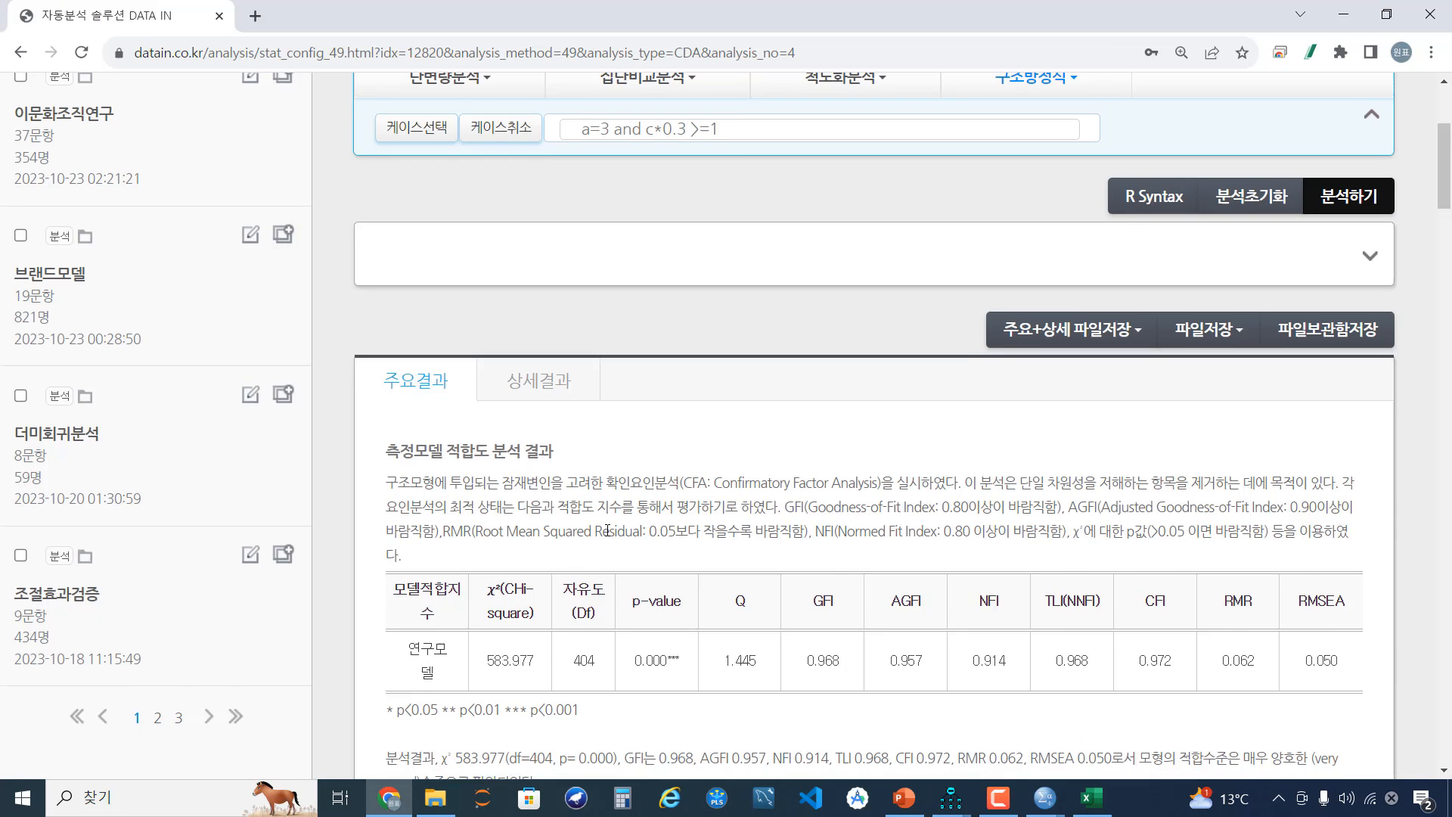
pyautogui.scroll(-4, 608, 529)
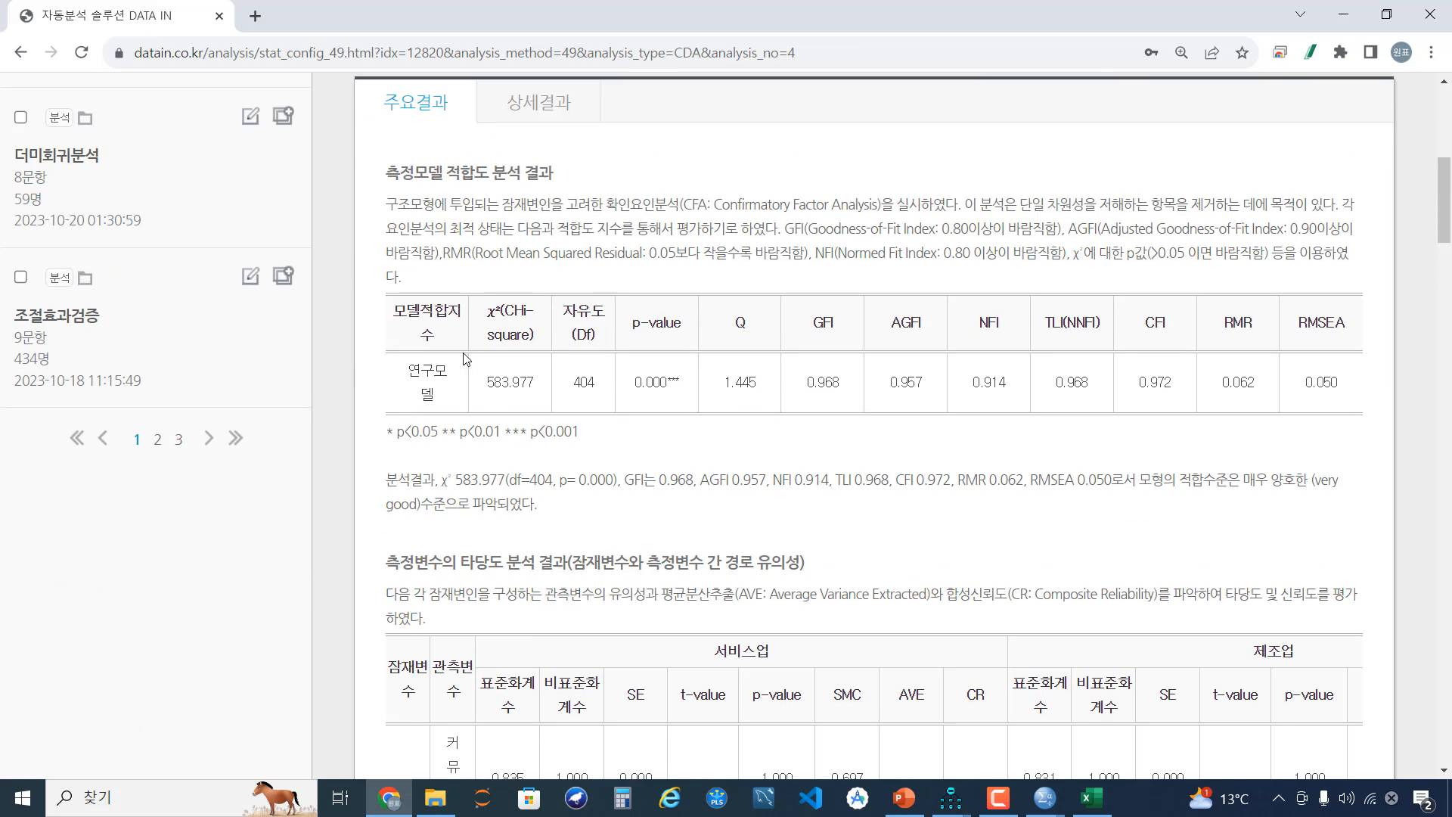
pyautogui.moveTo(468, 320); pyautogui.dragTo(1123, 380)
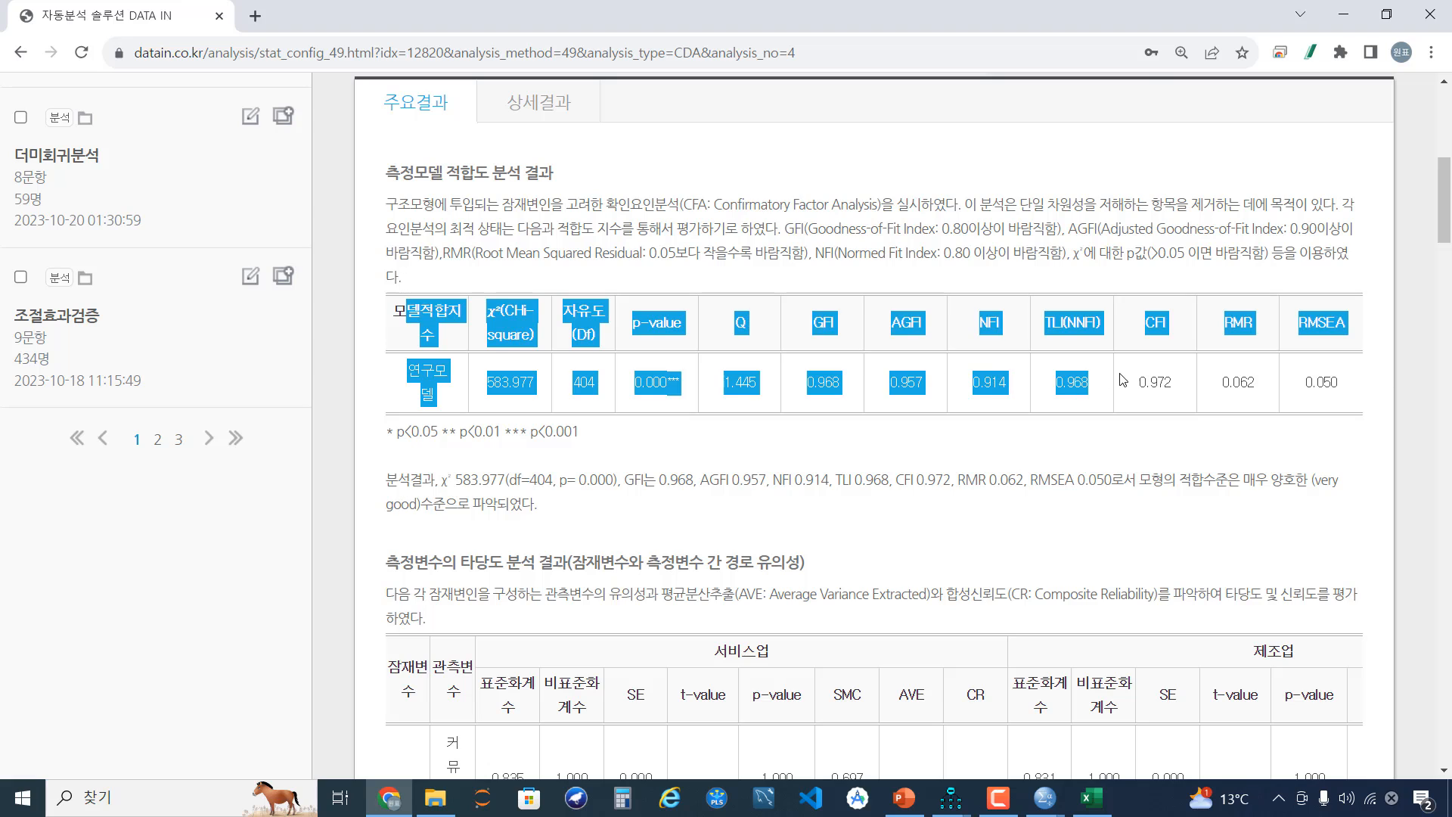
pyautogui.click(367, 323)
pyautogui.moveTo(391, 317); pyautogui.dragTo(1341, 376)
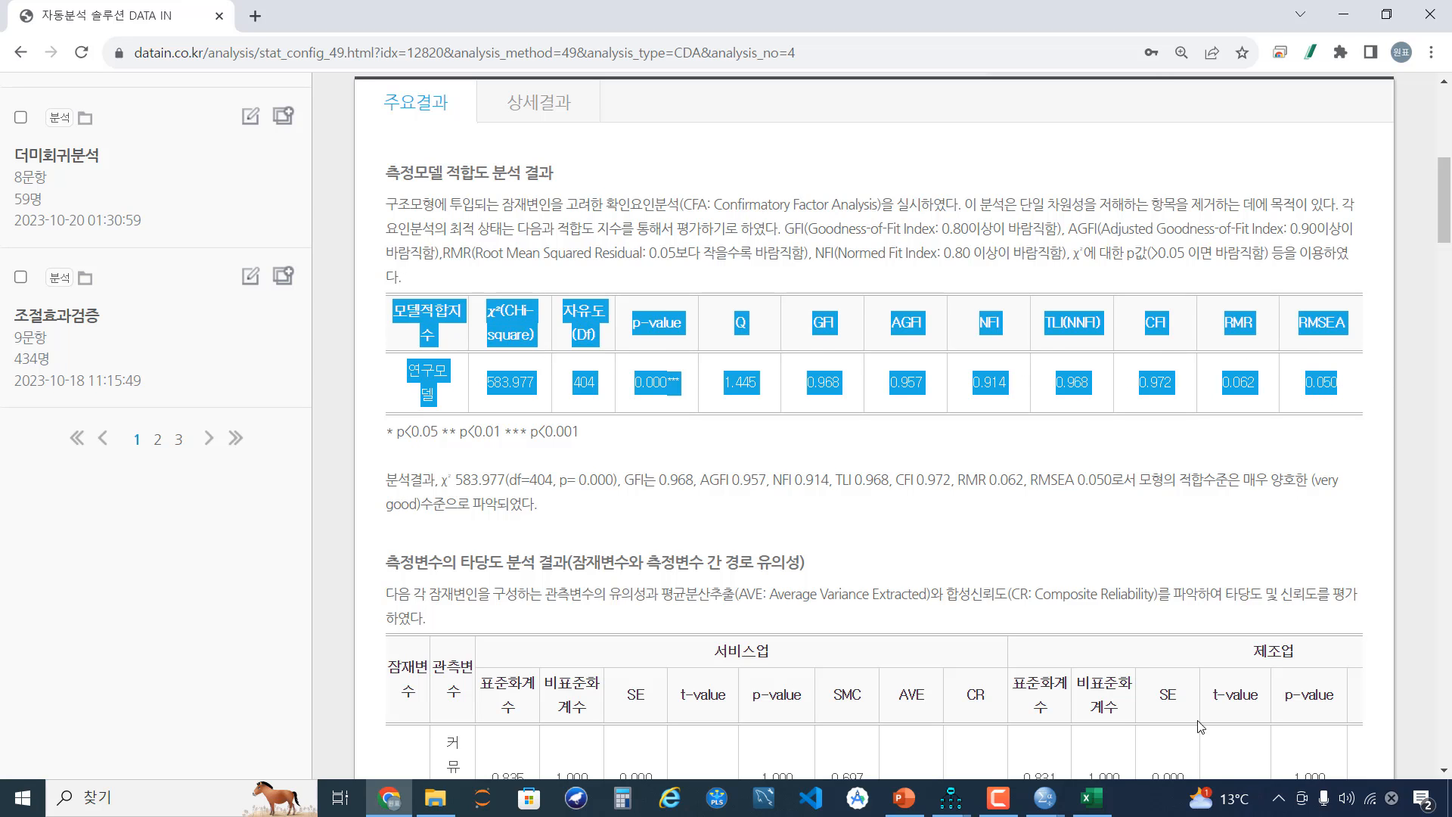
pyautogui.click(1091, 798)
pyautogui.click(135, 257)
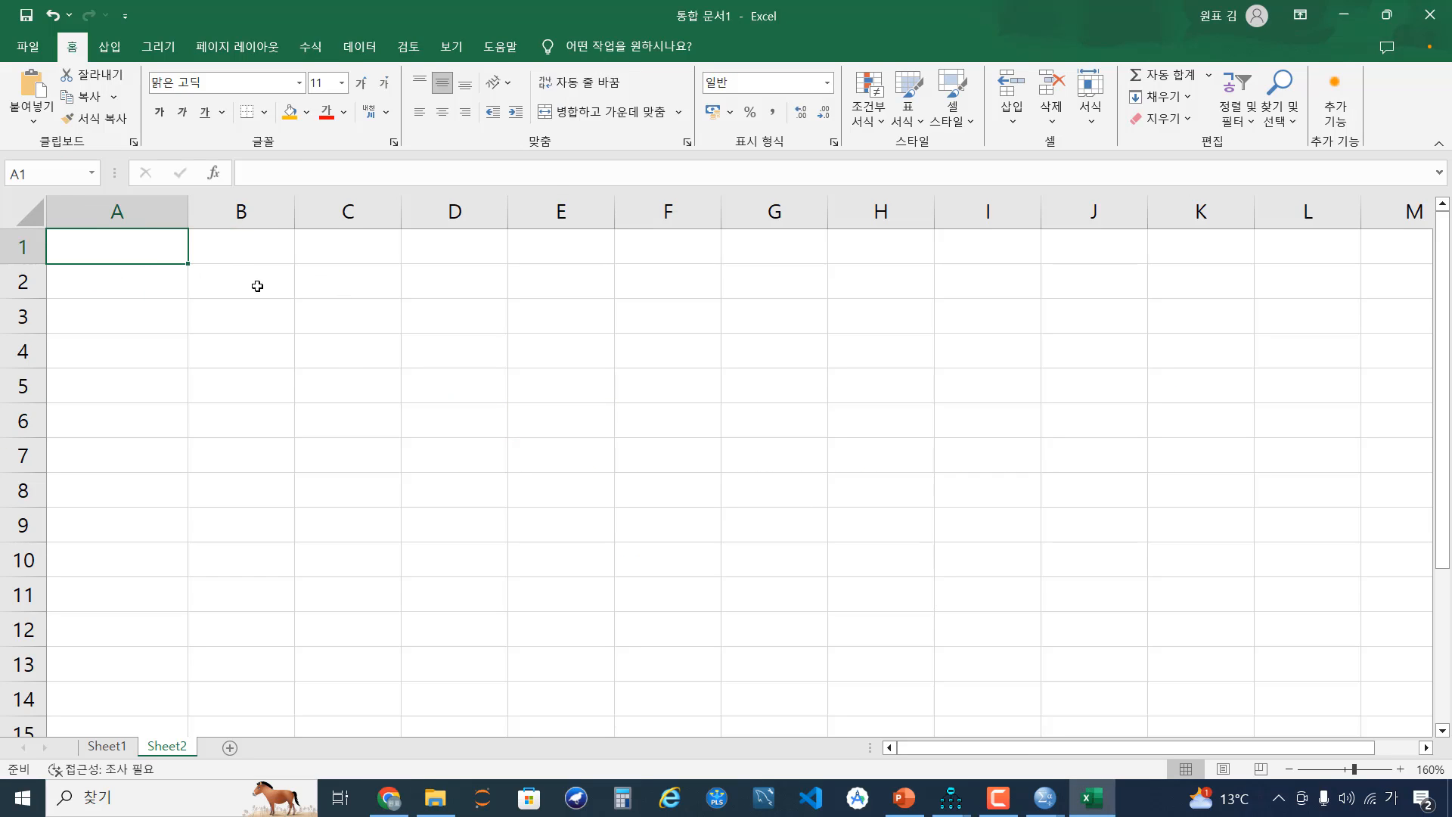
pyautogui.write('모델적합지수\tχ²(CHi-square)\t자유도(Df)\tp-value\tQ\tGFI\tAGFI\tNFI\tTLI(NNFI)\tCFI\tRMR\tRMSEA 연구모형\t583.977\t404\t0.000***\t1.445\t0.968\t0.957\t0.914\t0.968\t0.972\t0.062\t0.05')
pyautogui.click(325, 363)
pyautogui.scroll(1, 249, 357)
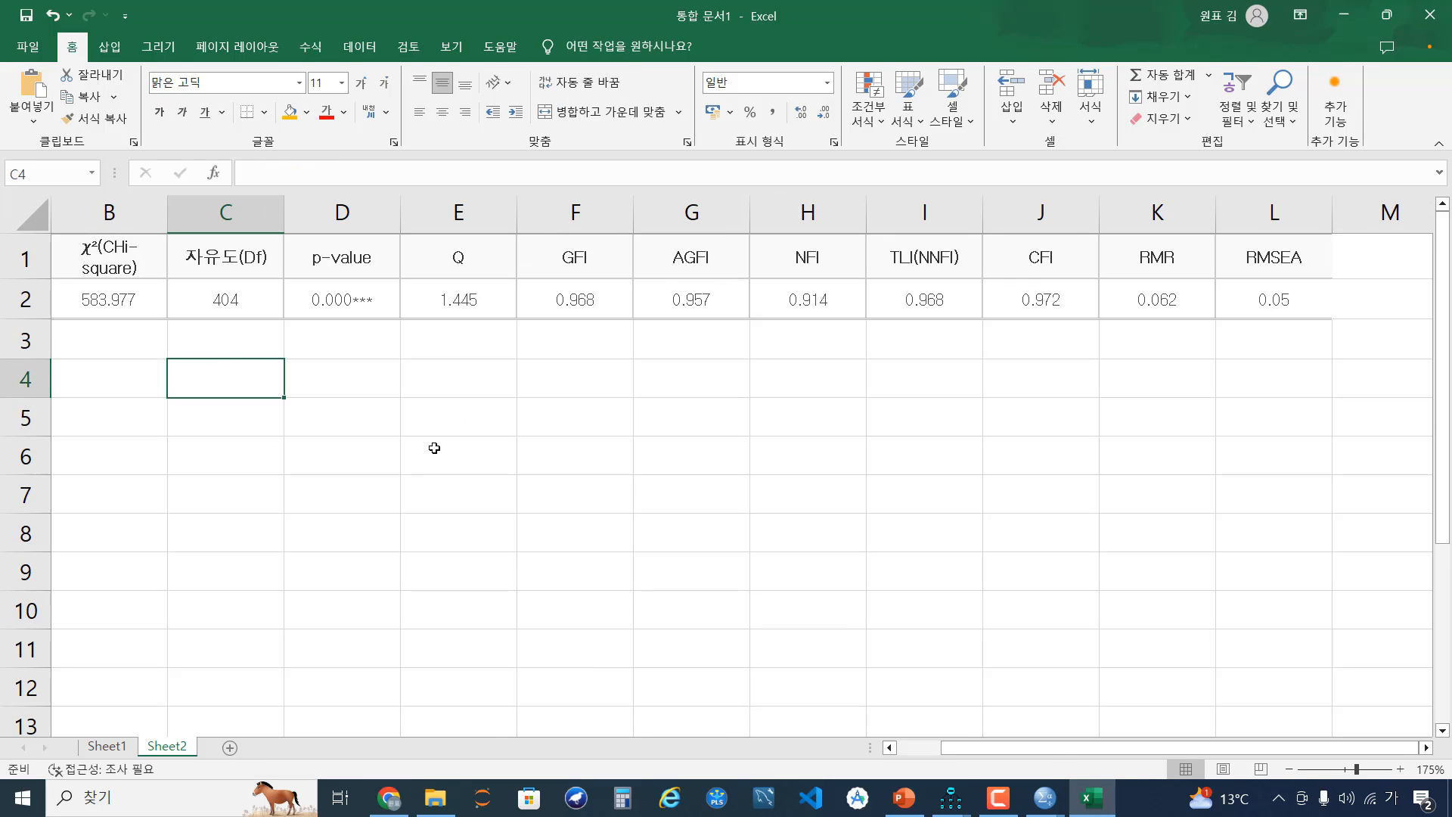
pyautogui.moveTo(1091, 747); pyautogui.dragTo(1049, 747)
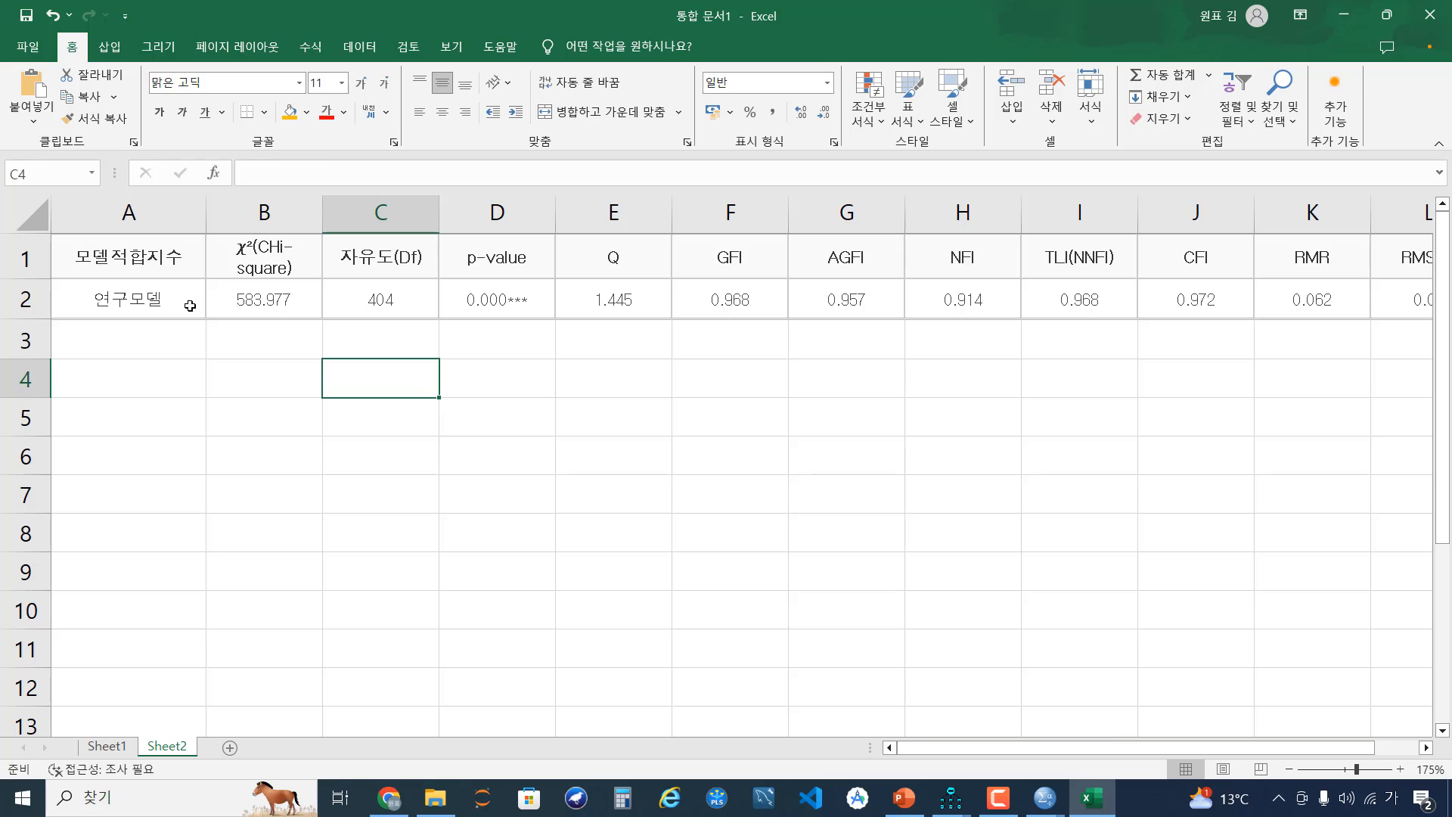
# Rename the row label in A2 as 측정동질성모델 and review the fit indices in that row.
pyautogui.click(147, 295)
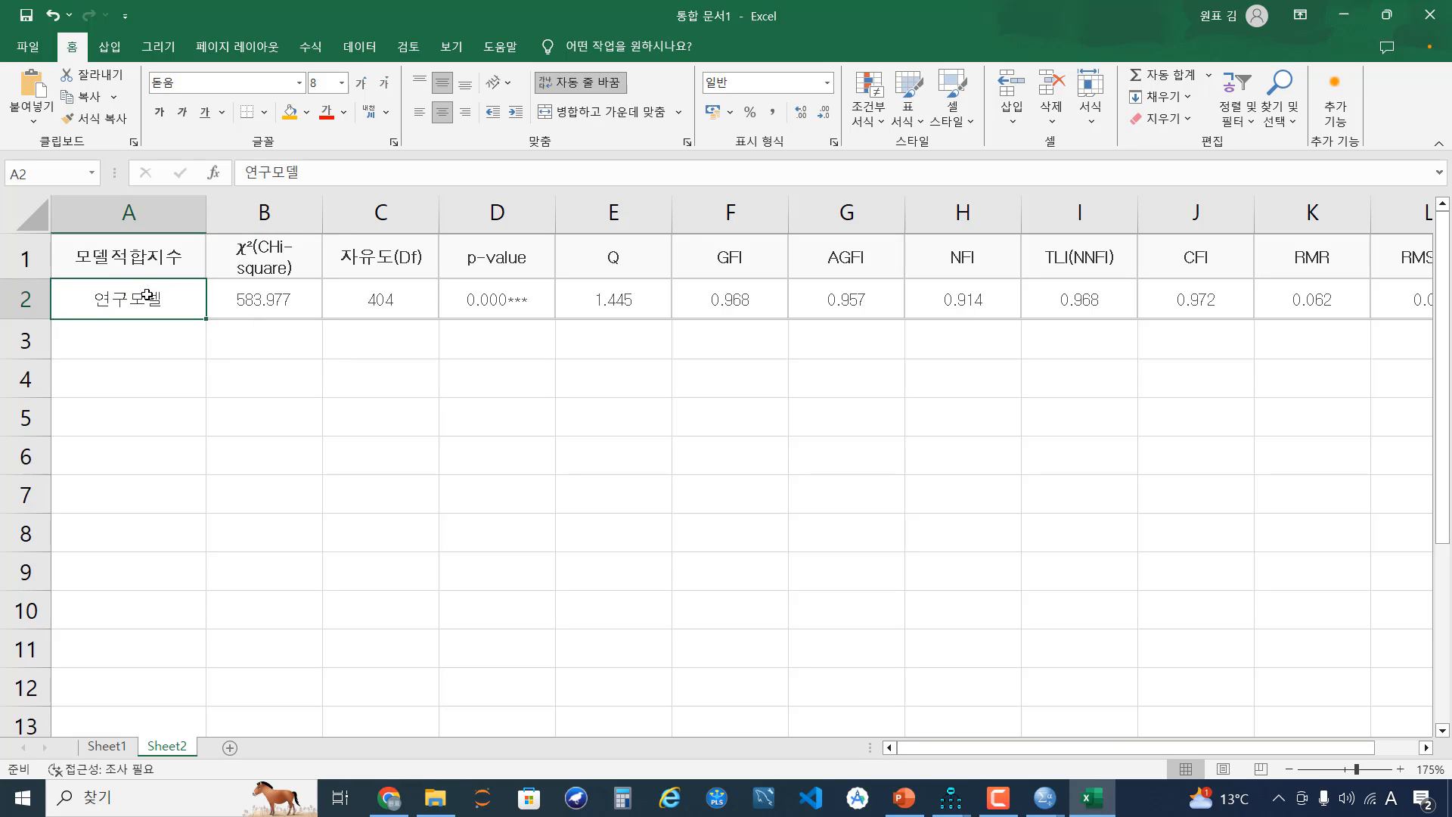
pyautogui.write('cmrwjdehd')
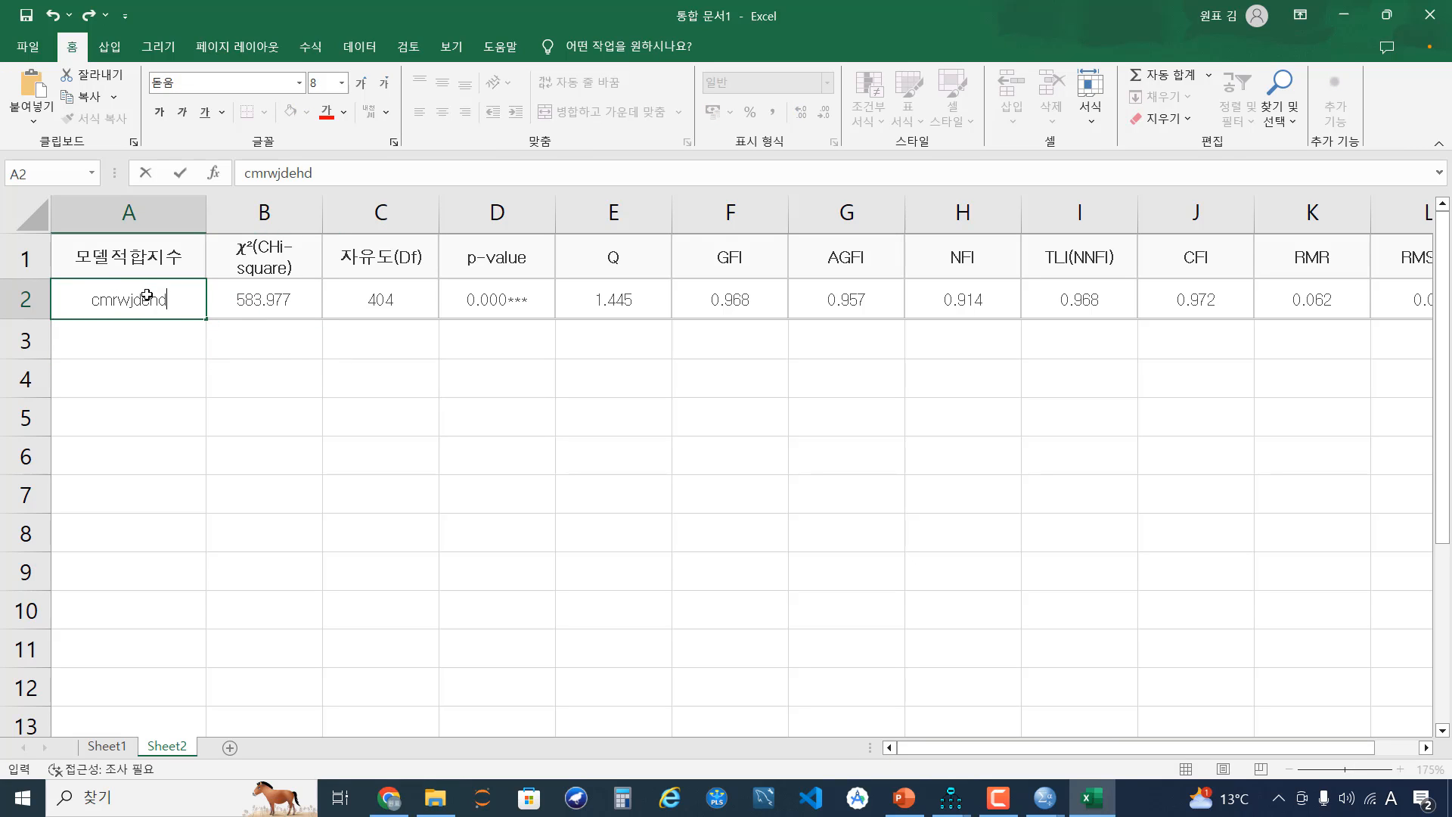
pyautogui.write('wlftjdahepf')
pyautogui.press('Return')
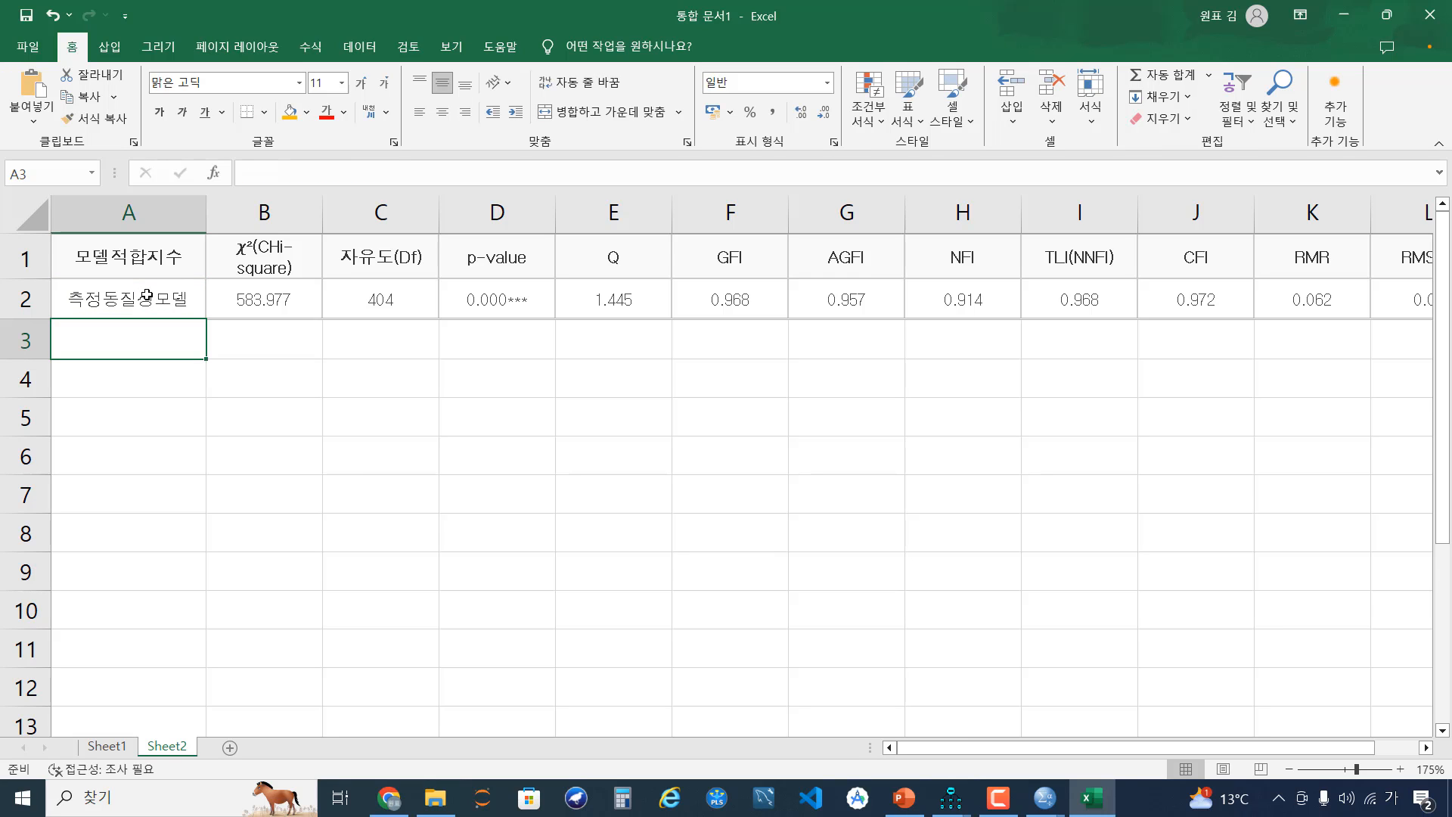
pyautogui.click(277, 299)
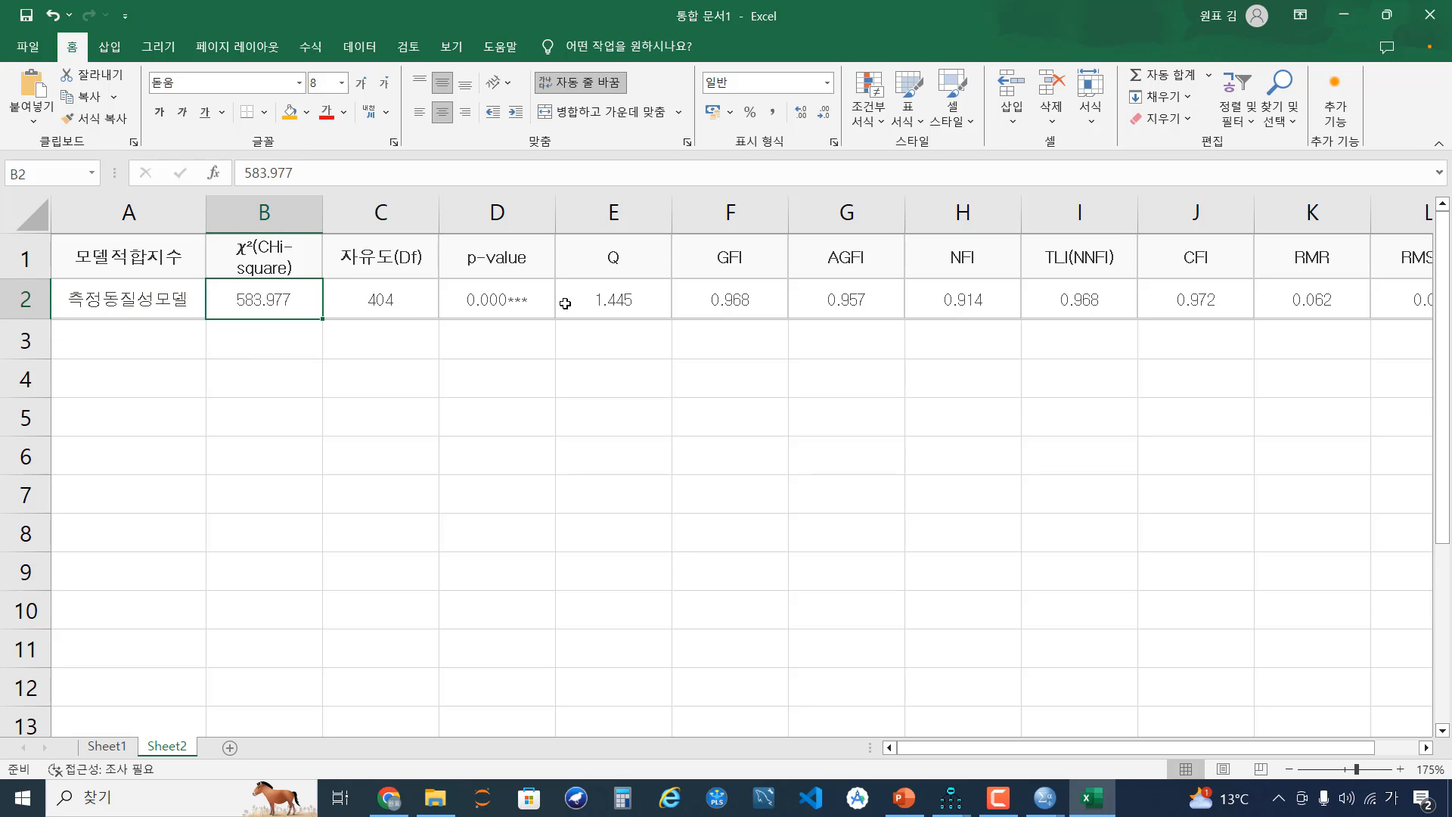
pyautogui.moveTo(749, 307); pyautogui.dragTo(1244, 310)
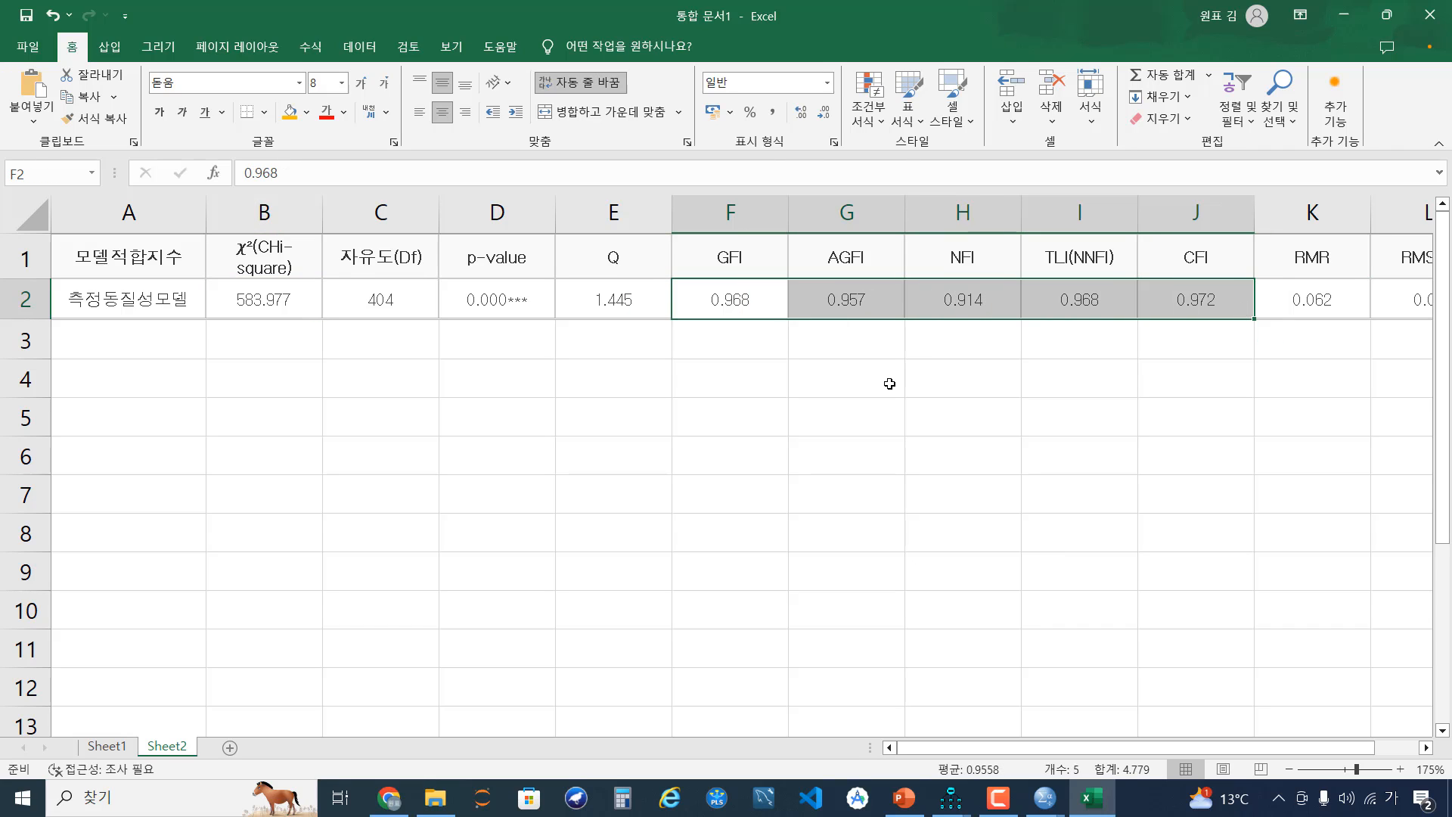
pyautogui.click(850, 360)
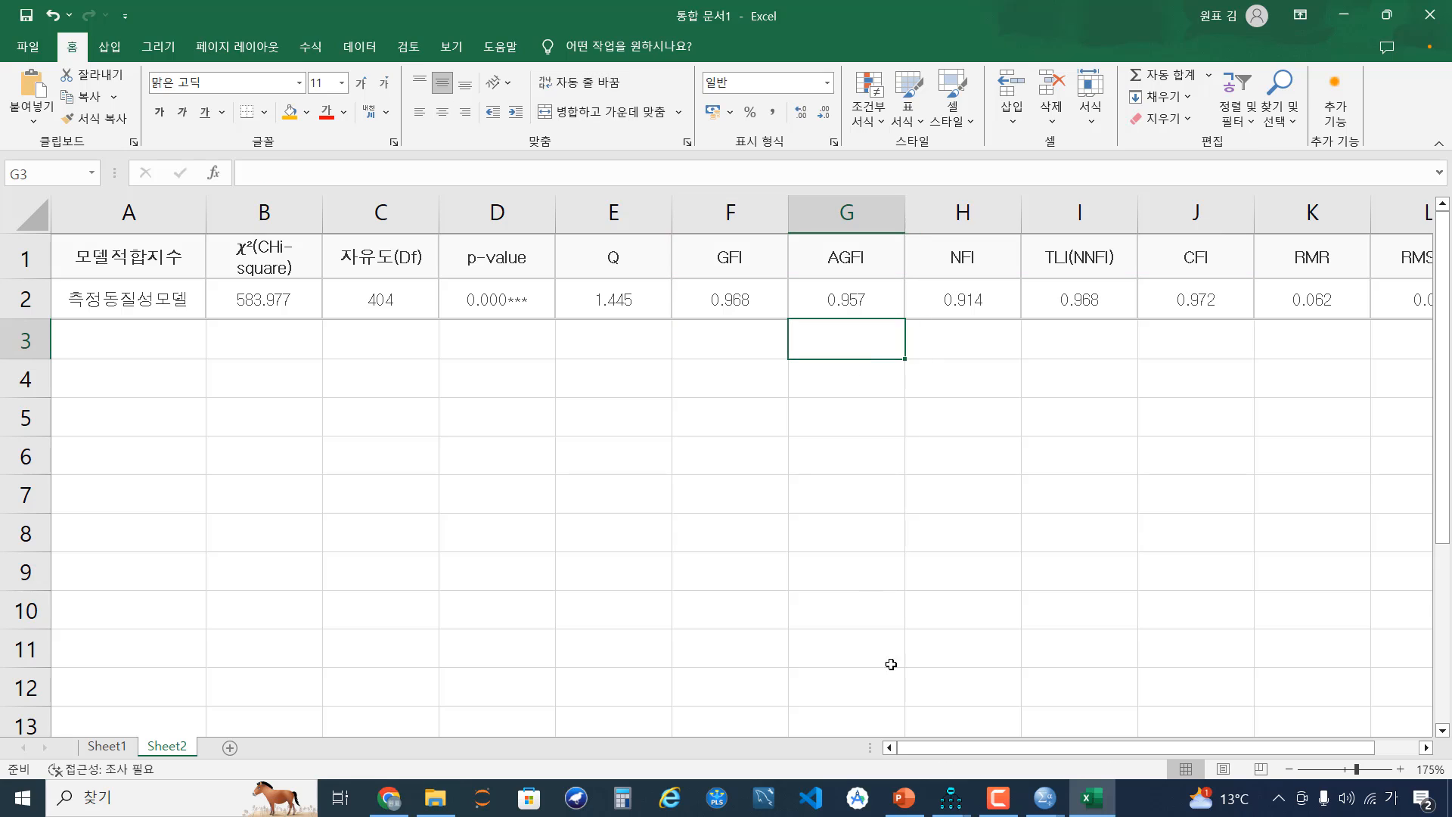
# Return to DATA IN, open the 구조방정식 analysis and load its 3회차 saved settings.
pyautogui.click(945, 808)
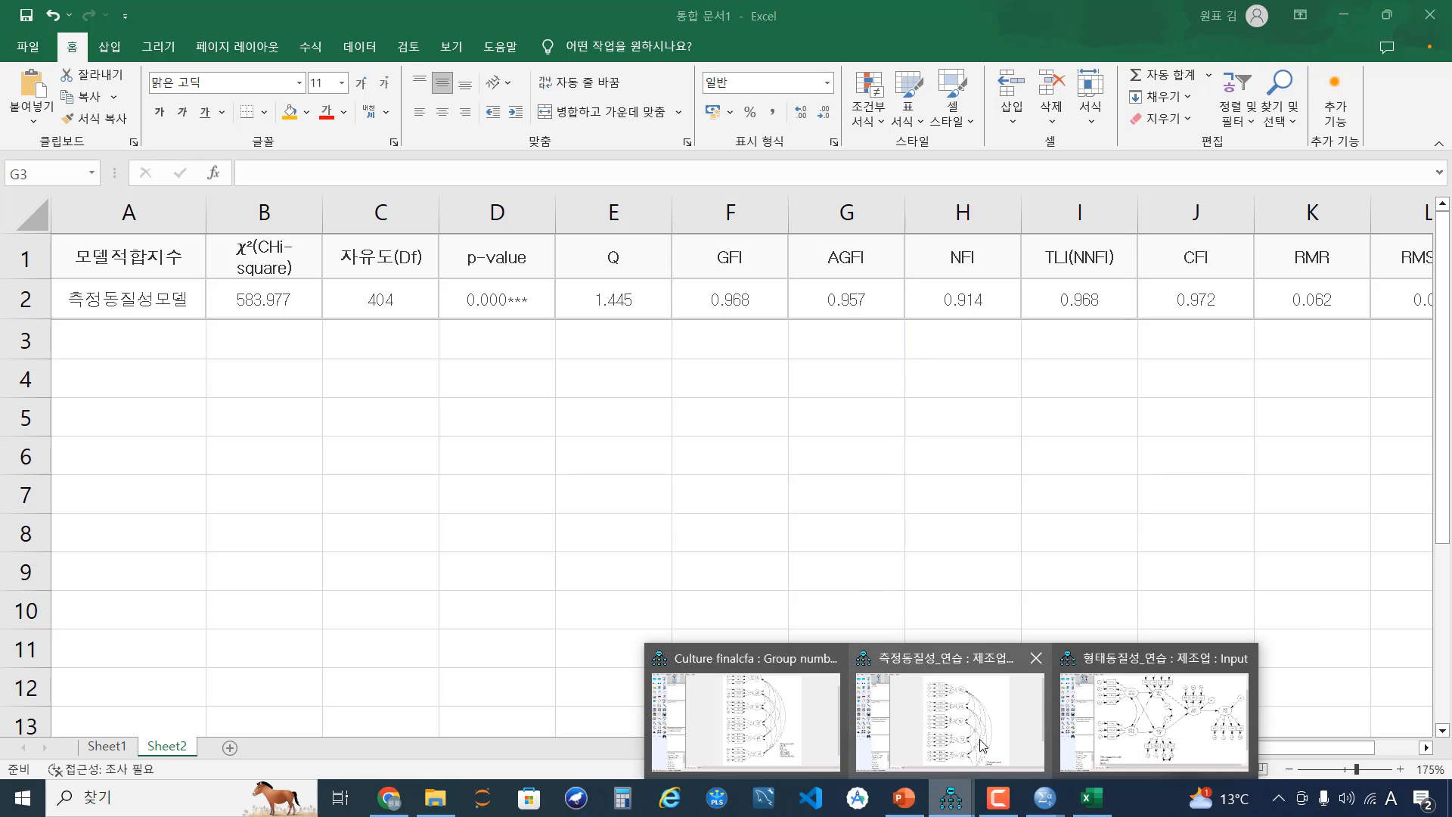
pyautogui.click(388, 798)
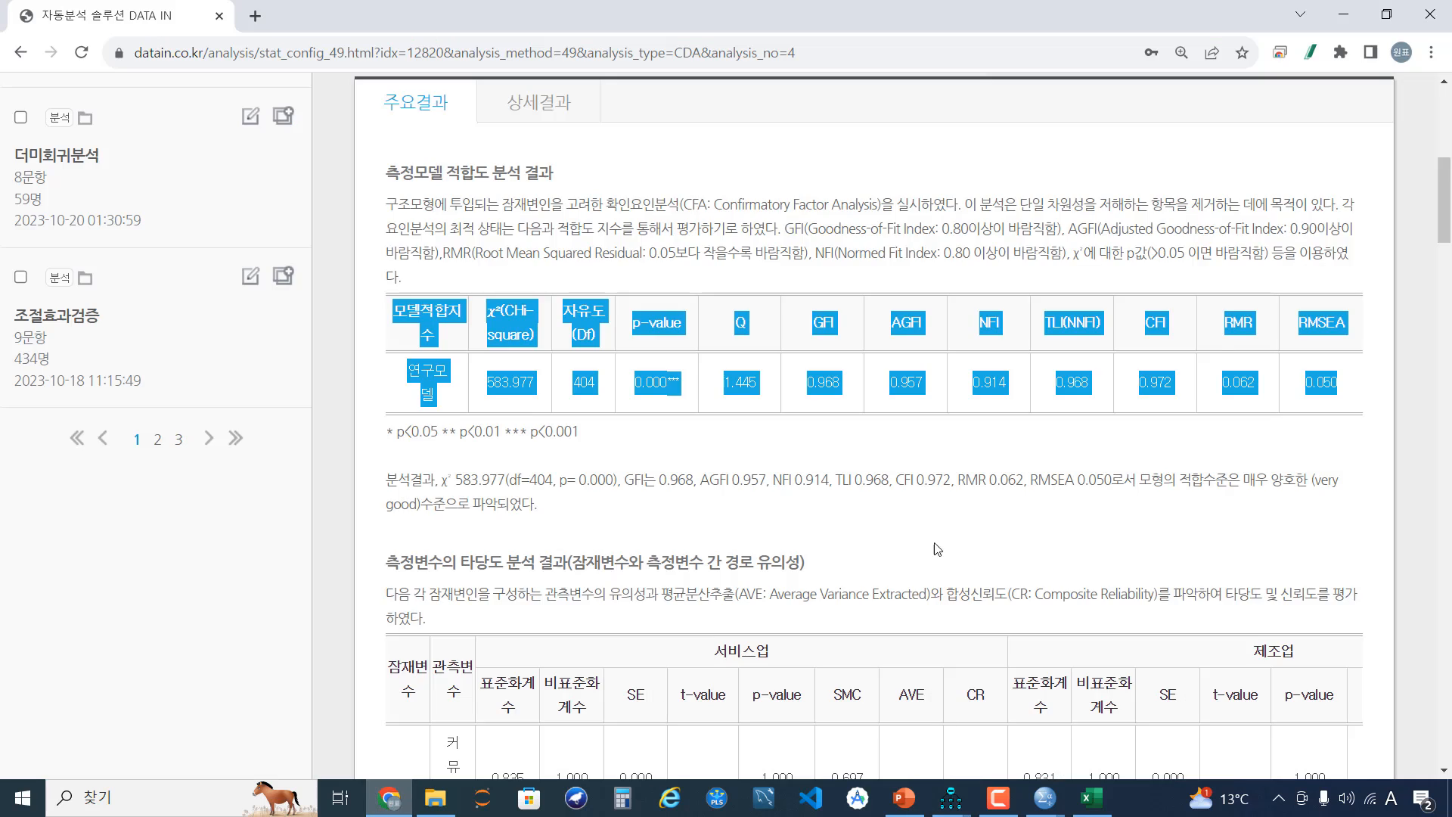
pyautogui.scroll(6, 937, 548)
pyautogui.click(1375, 376)
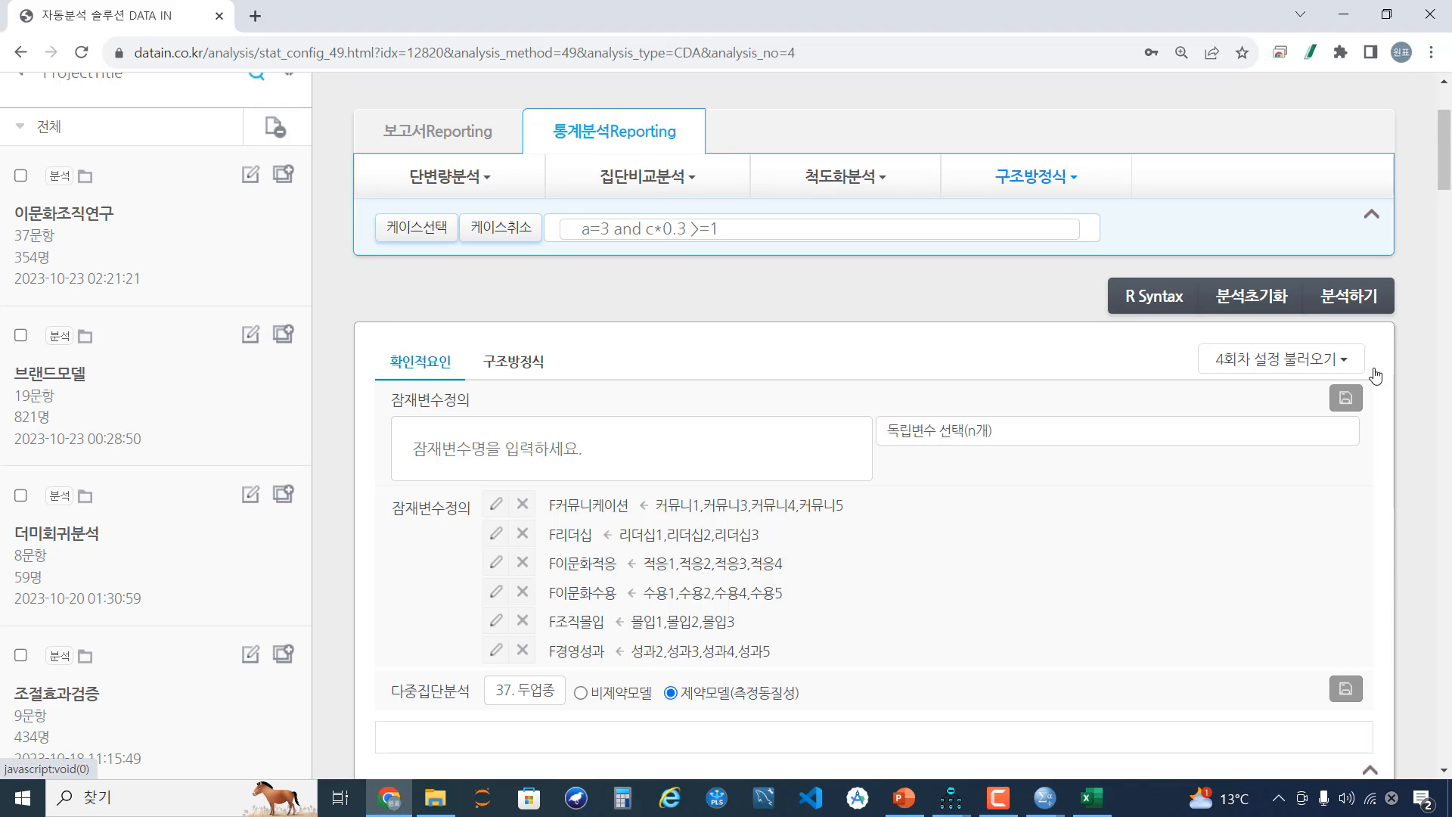
pyautogui.click(519, 363)
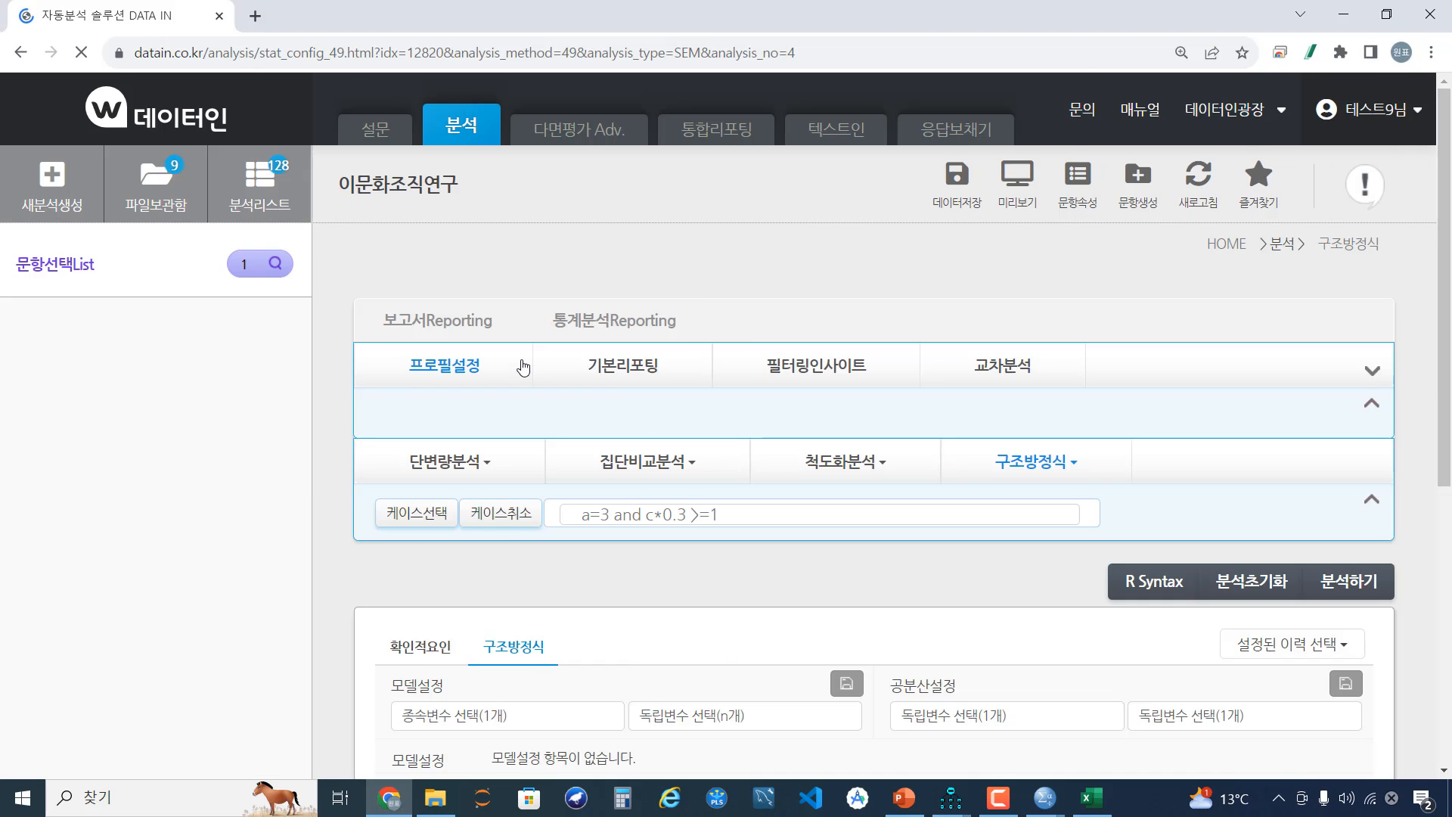
pyautogui.scroll(-5, 754, 510)
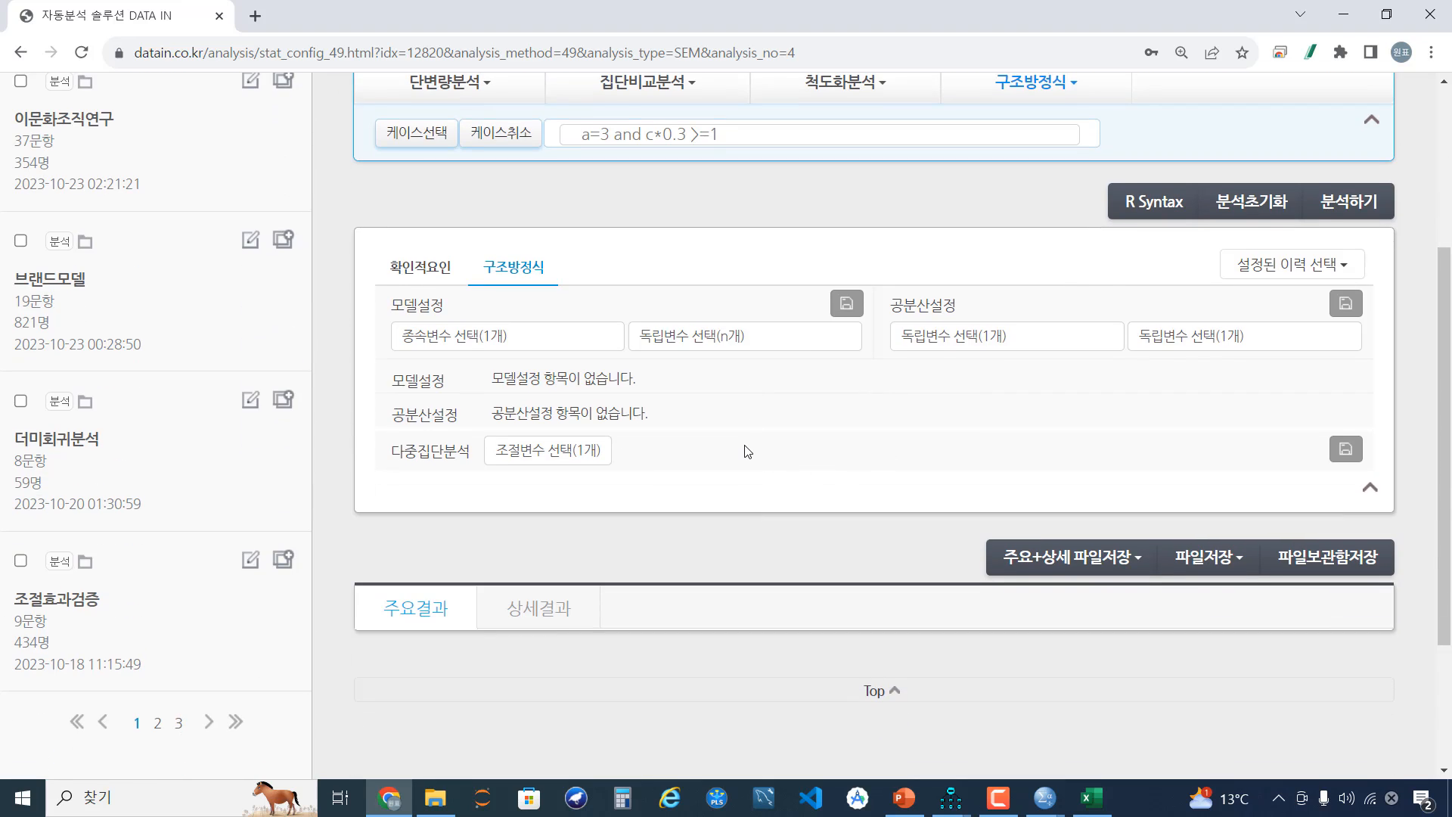
pyautogui.click(1259, 278)
pyautogui.click(1251, 362)
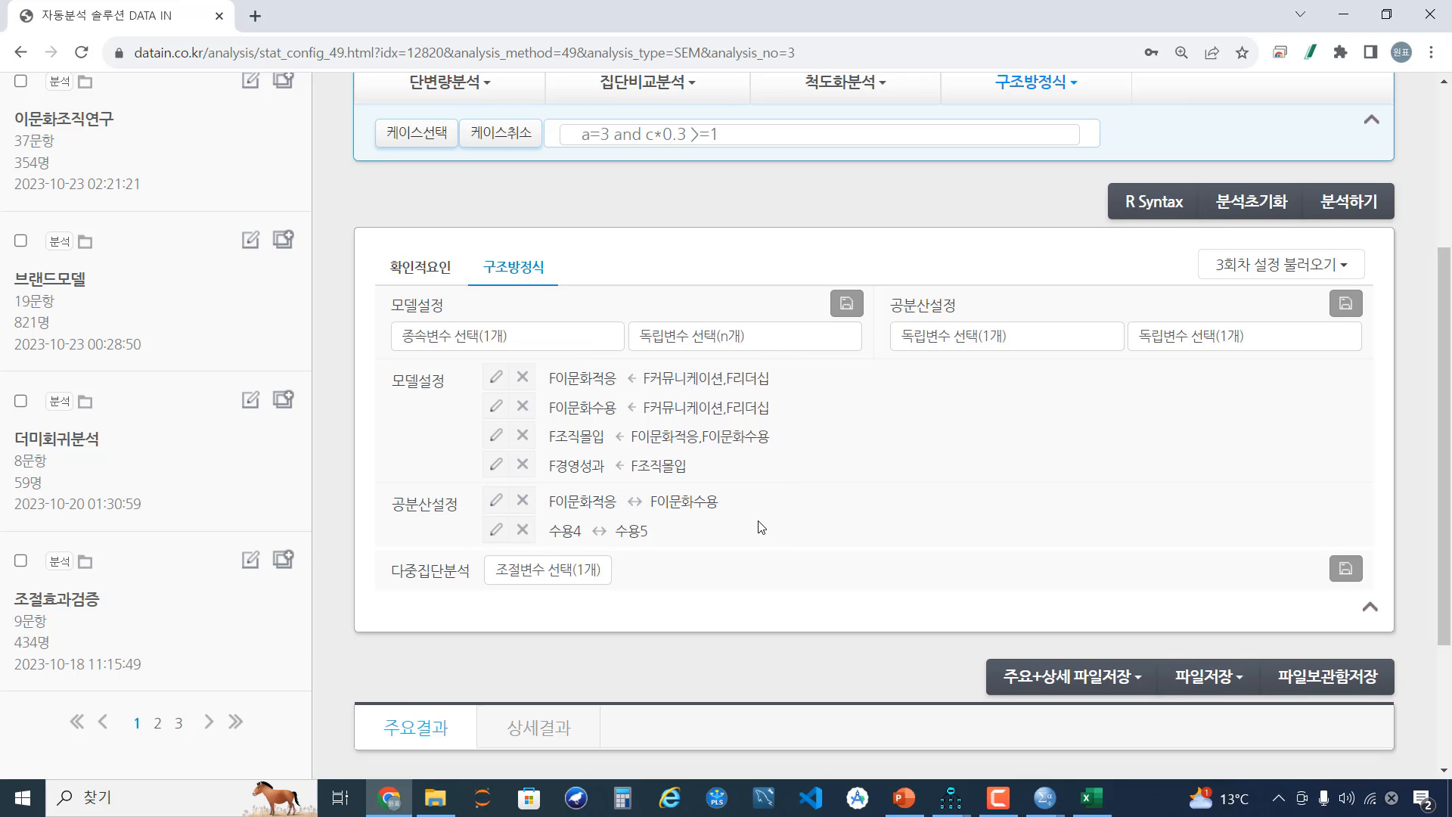
# Set the structural model's 다중집단분석 to 37. 두업종 with the 형태동질성 option, save the setting and run the analysis.
pyautogui.scroll(-3, 761, 528)
pyautogui.click(579, 380)
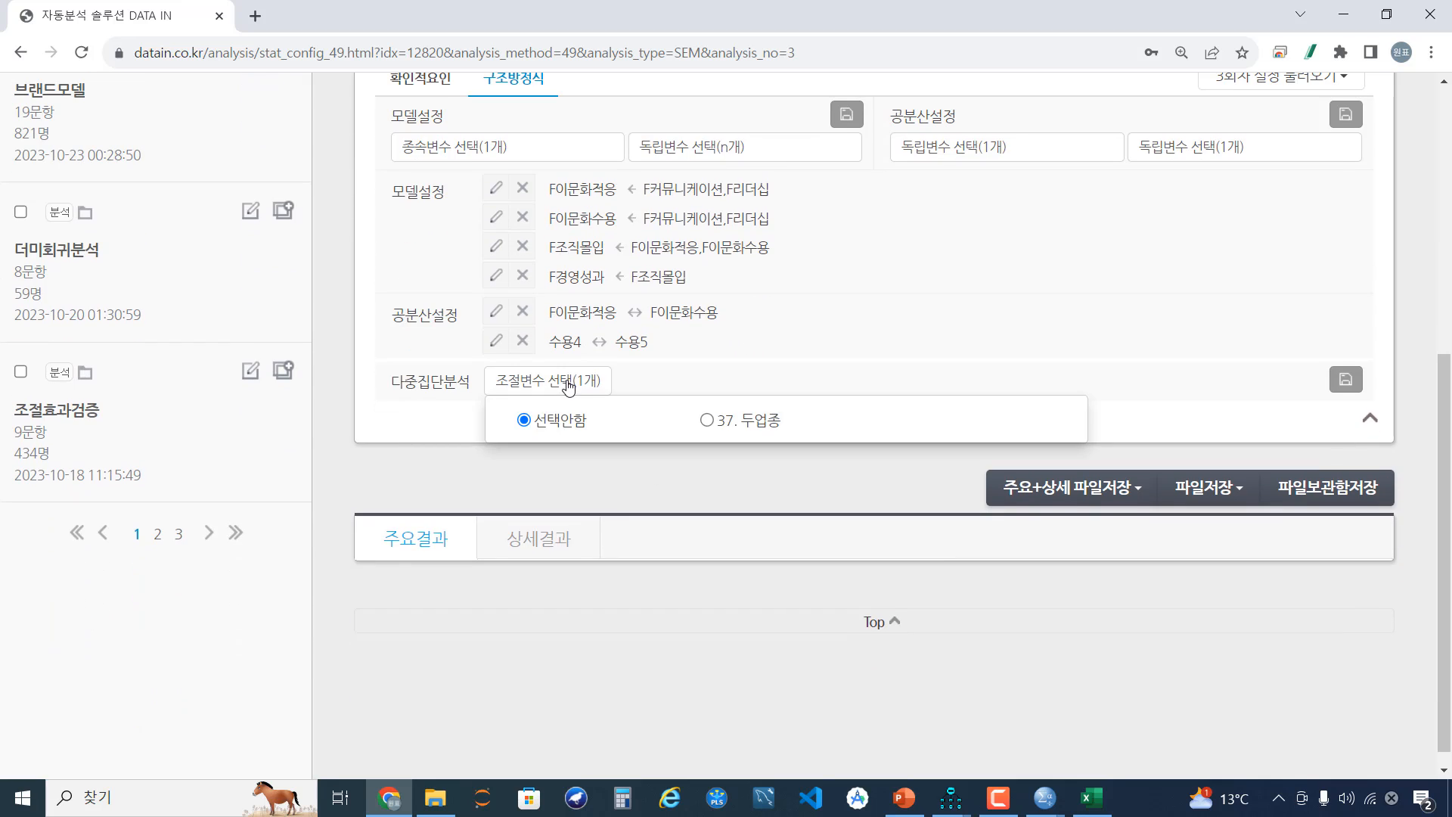
pyautogui.click(706, 421)
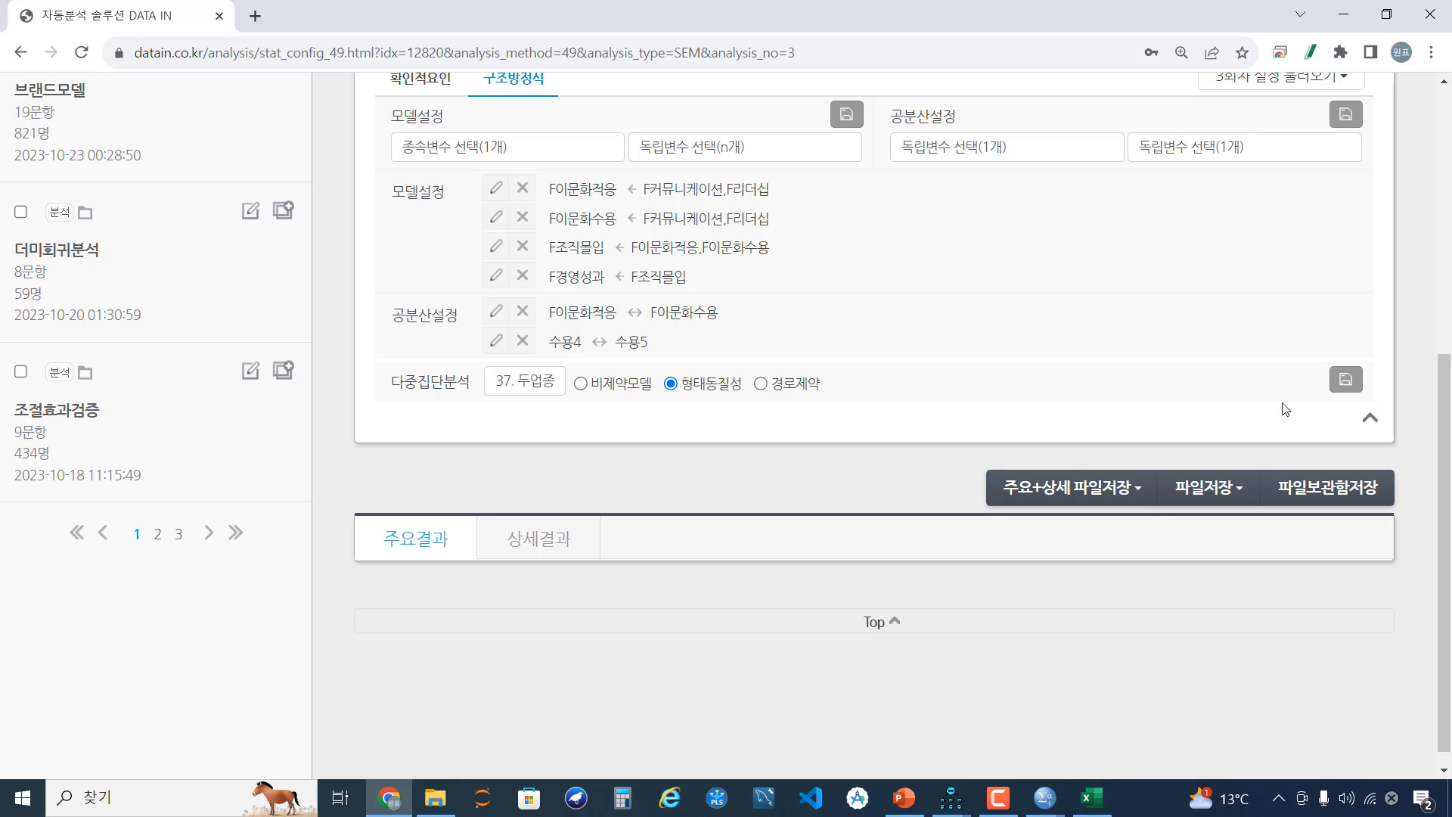
pyautogui.click(1346, 381)
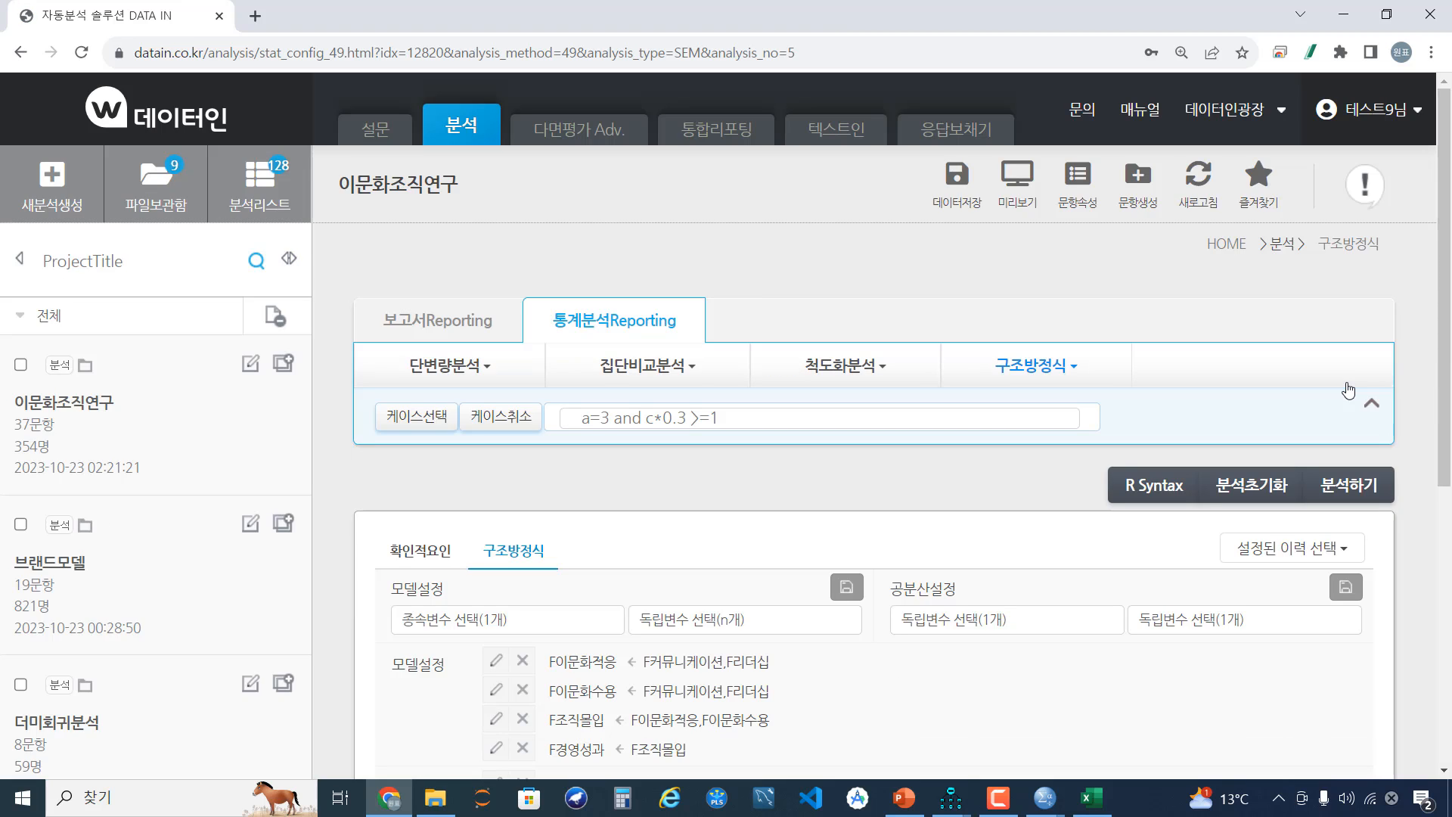
pyautogui.scroll(-3, 1349, 389)
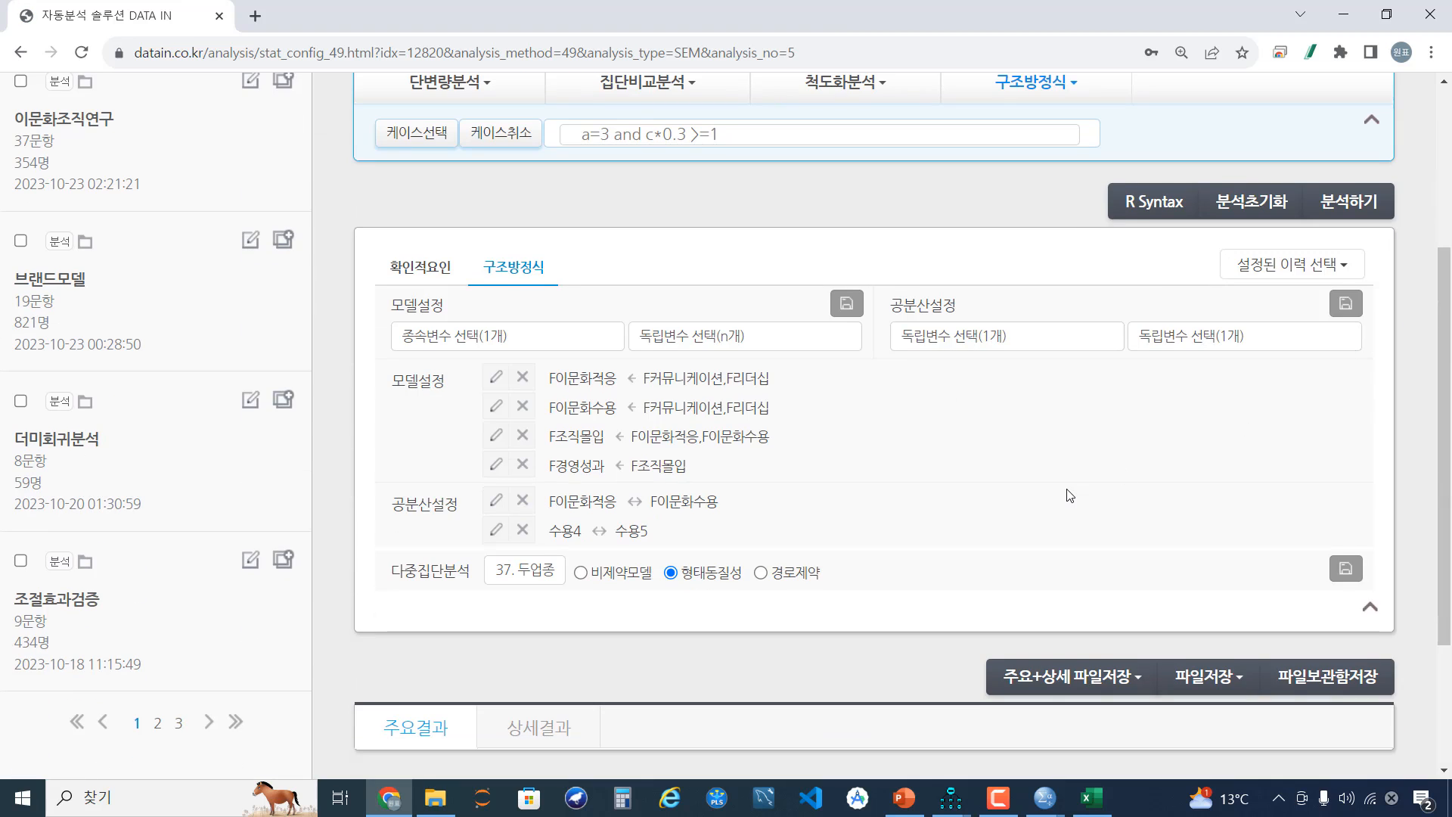
pyautogui.scroll(1, 1071, 496)
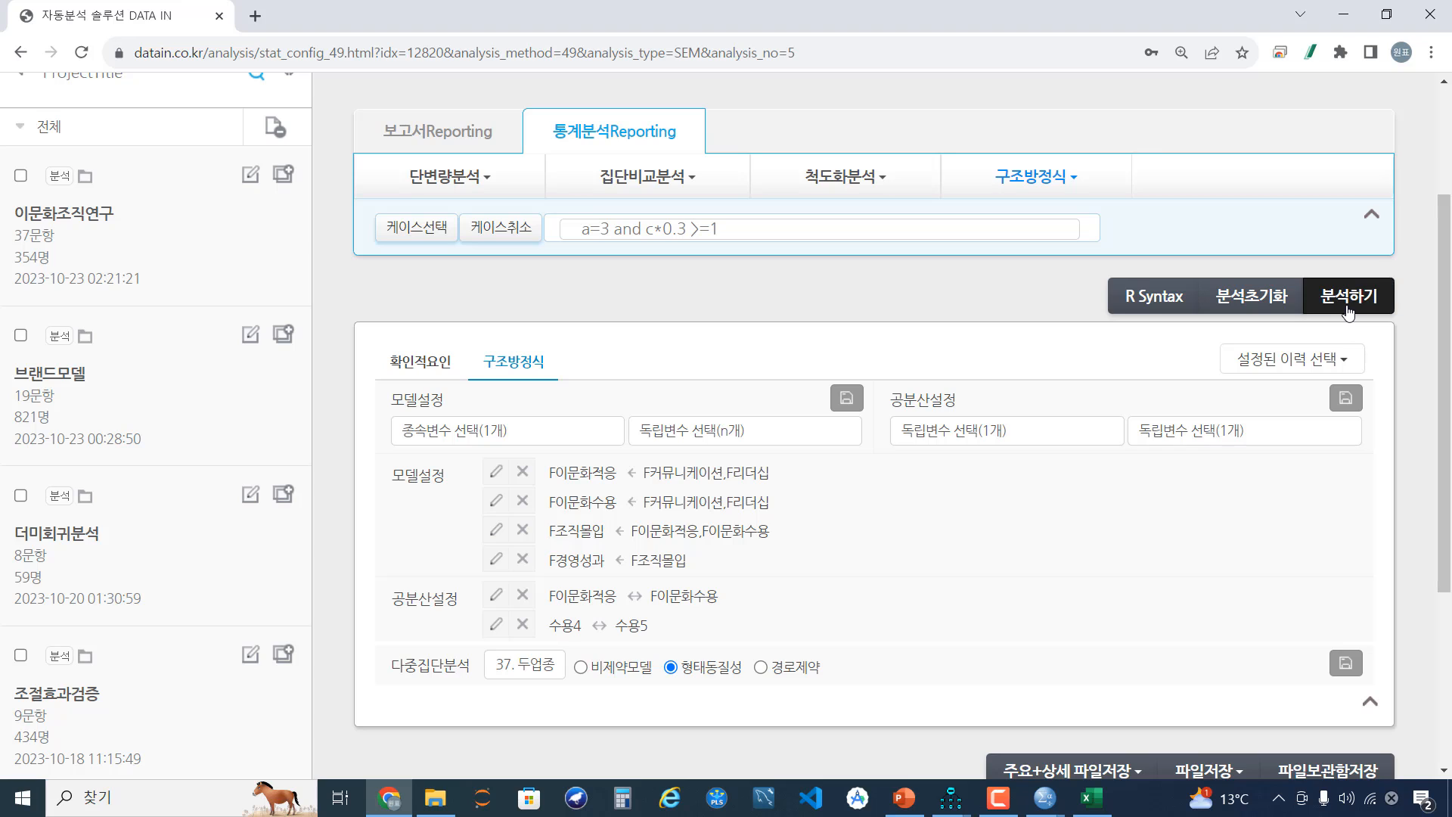
pyautogui.click(1347, 310)
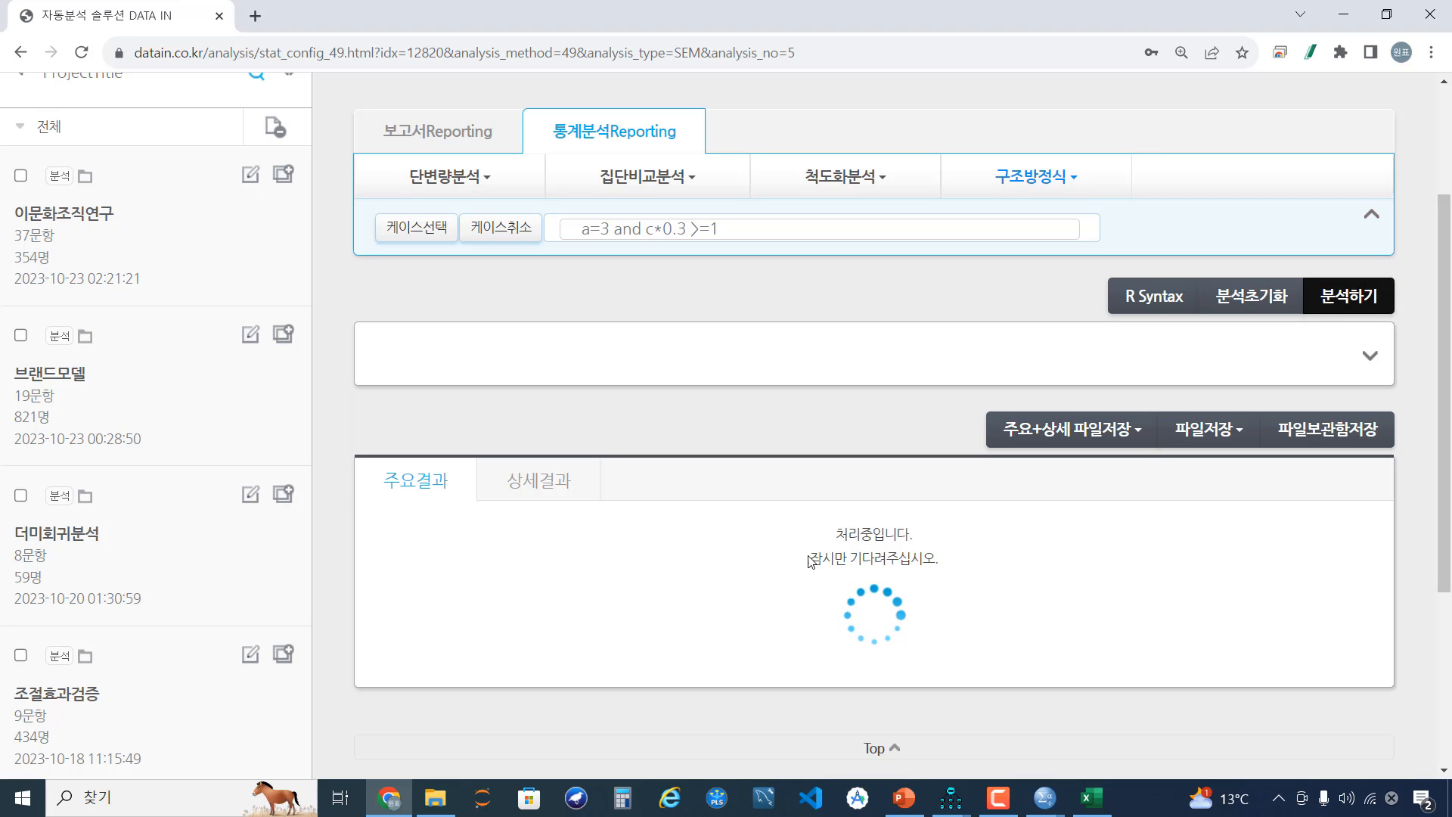
# Switch to Amos, examine the constraint labels in the 형태동질성_연습 path diagram and minimize its window.
pyautogui.click(952, 808)
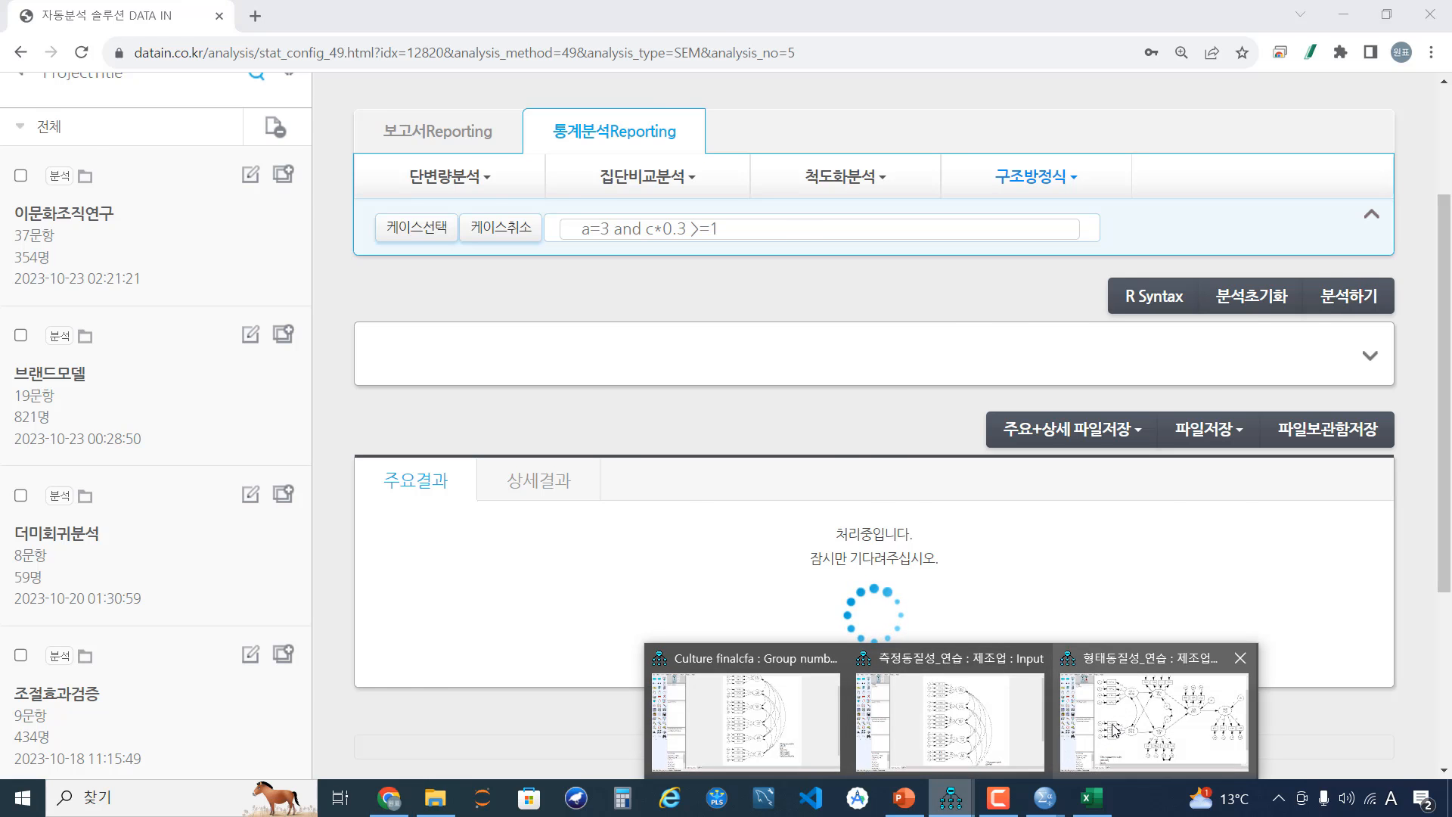
pyautogui.click(1134, 722)
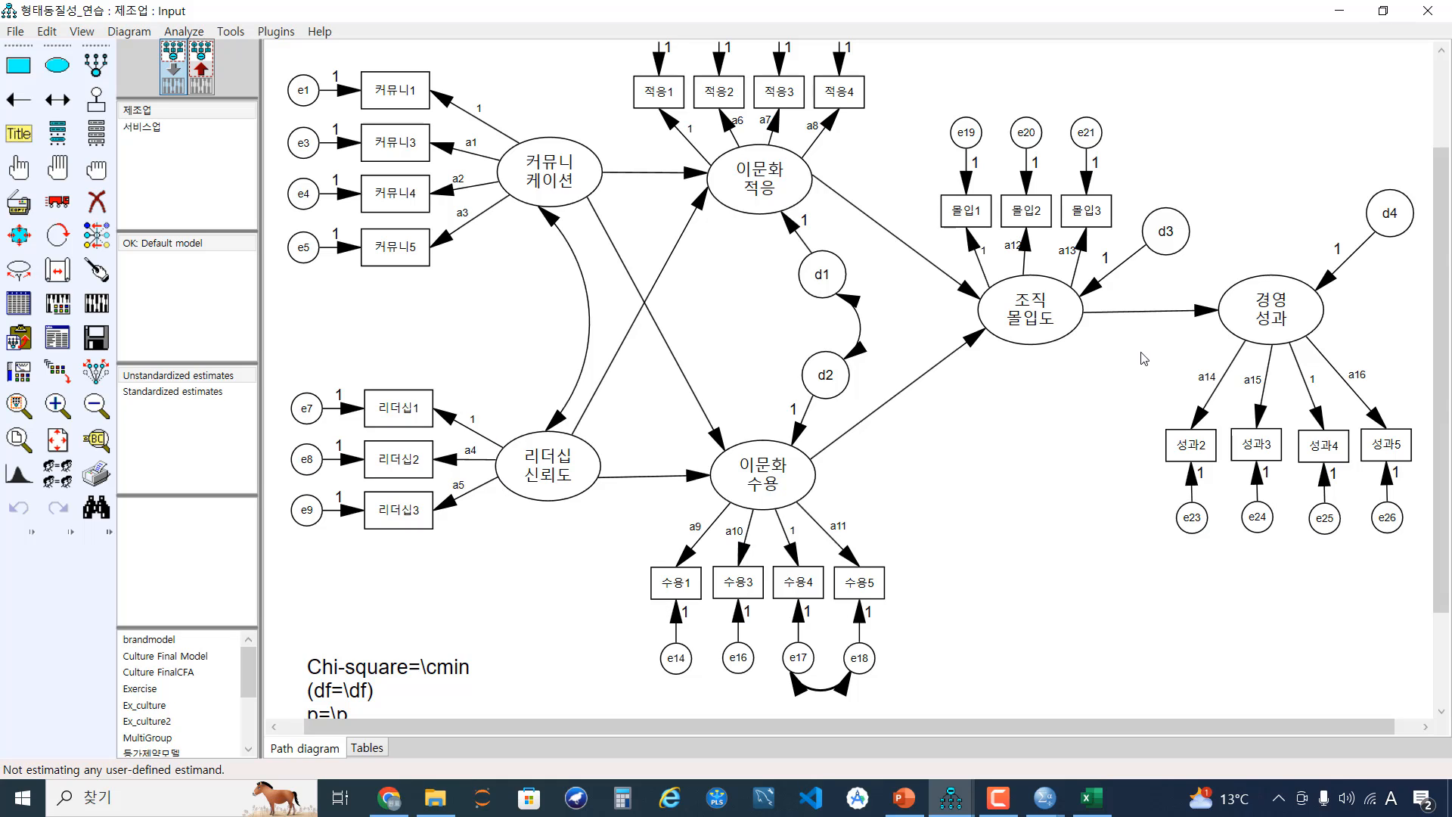
pyautogui.click(1339, 12)
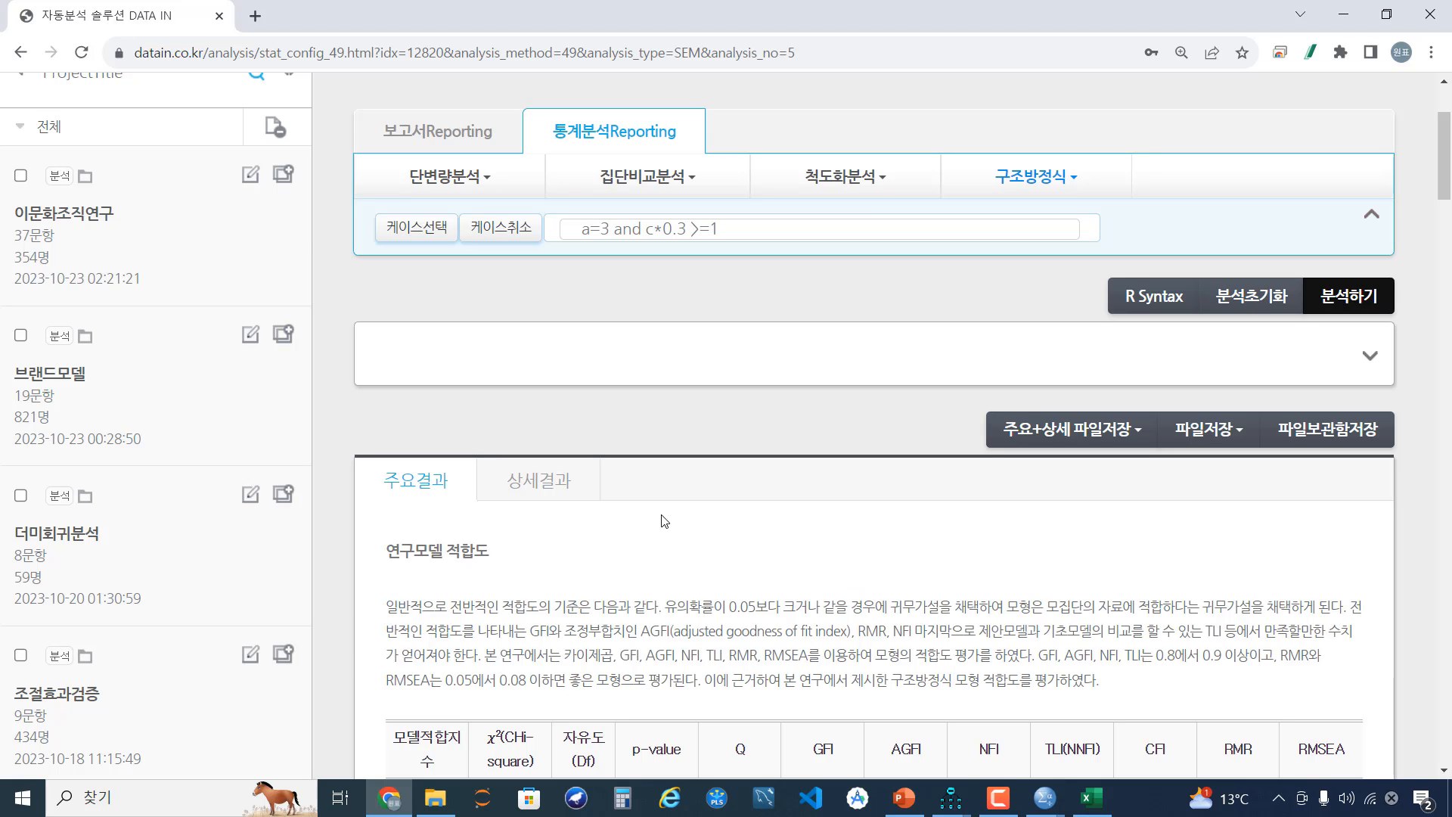
# Copy the 연구모델 fit index row from the DATA IN 형태동질성 results into Excel's row 3 starting at A3.
pyautogui.scroll(-4, 900, 423)
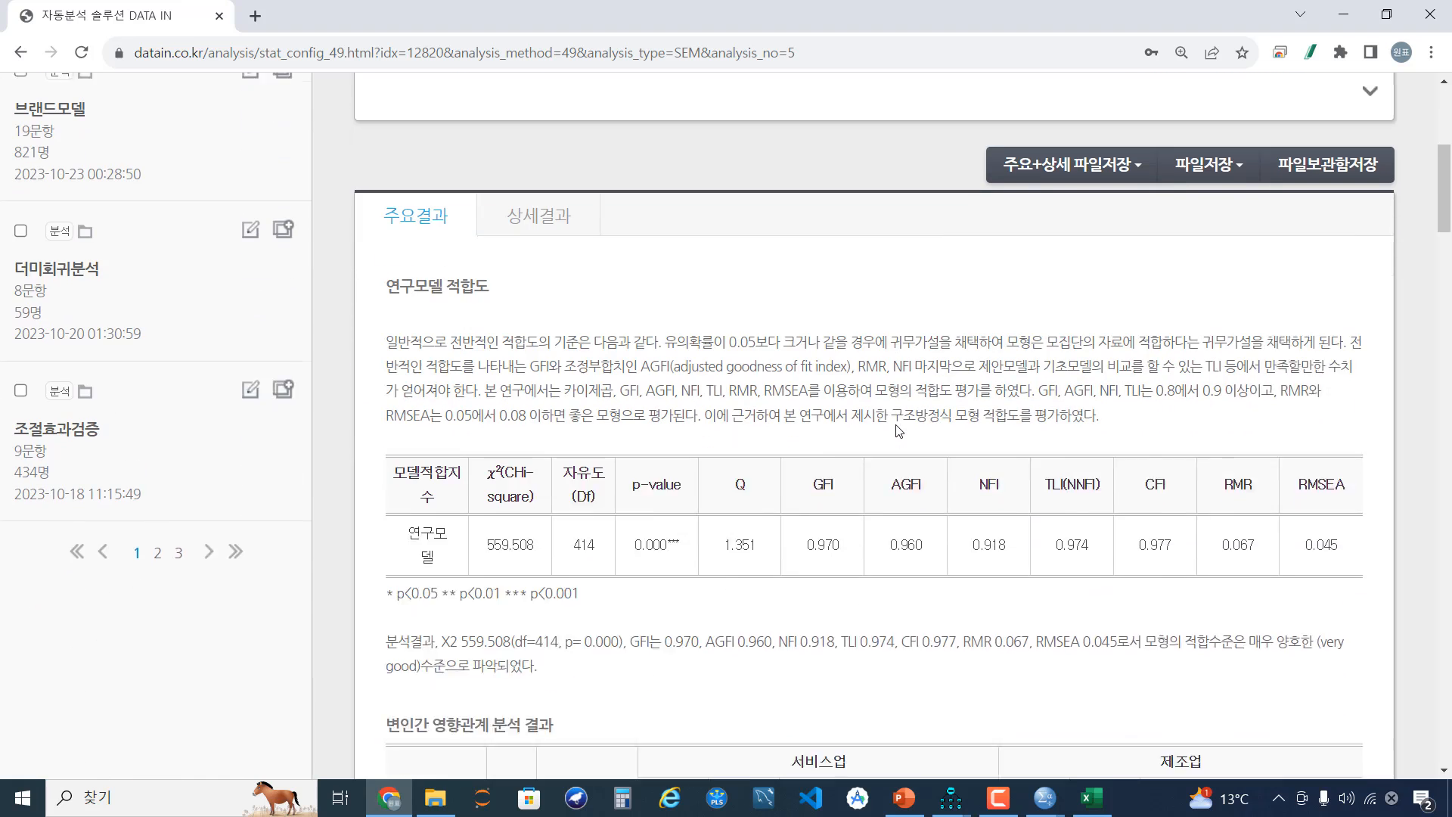
pyautogui.scroll(-1, 900, 455)
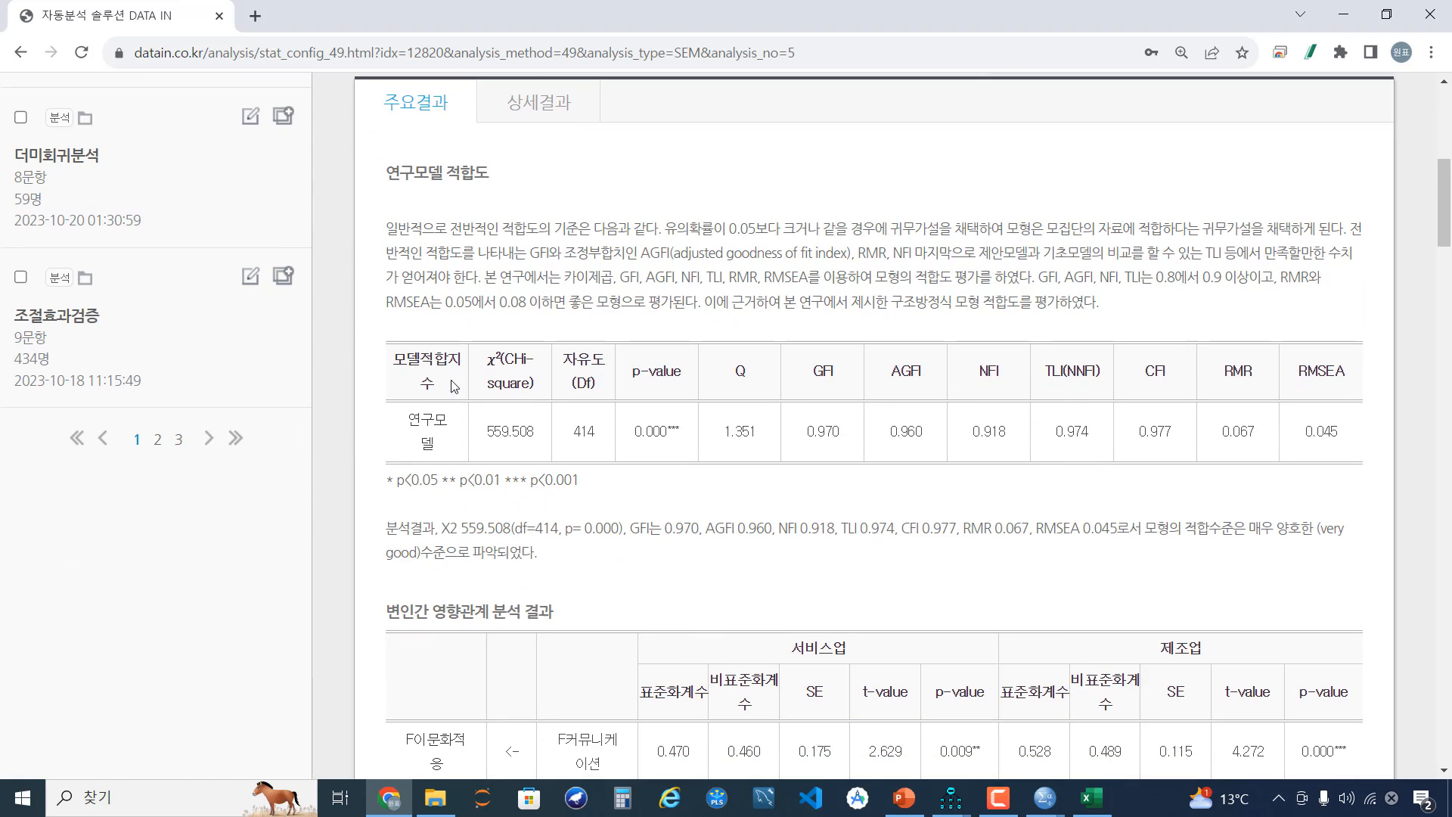
pyautogui.moveTo(407, 428); pyautogui.dragTo(1347, 438)
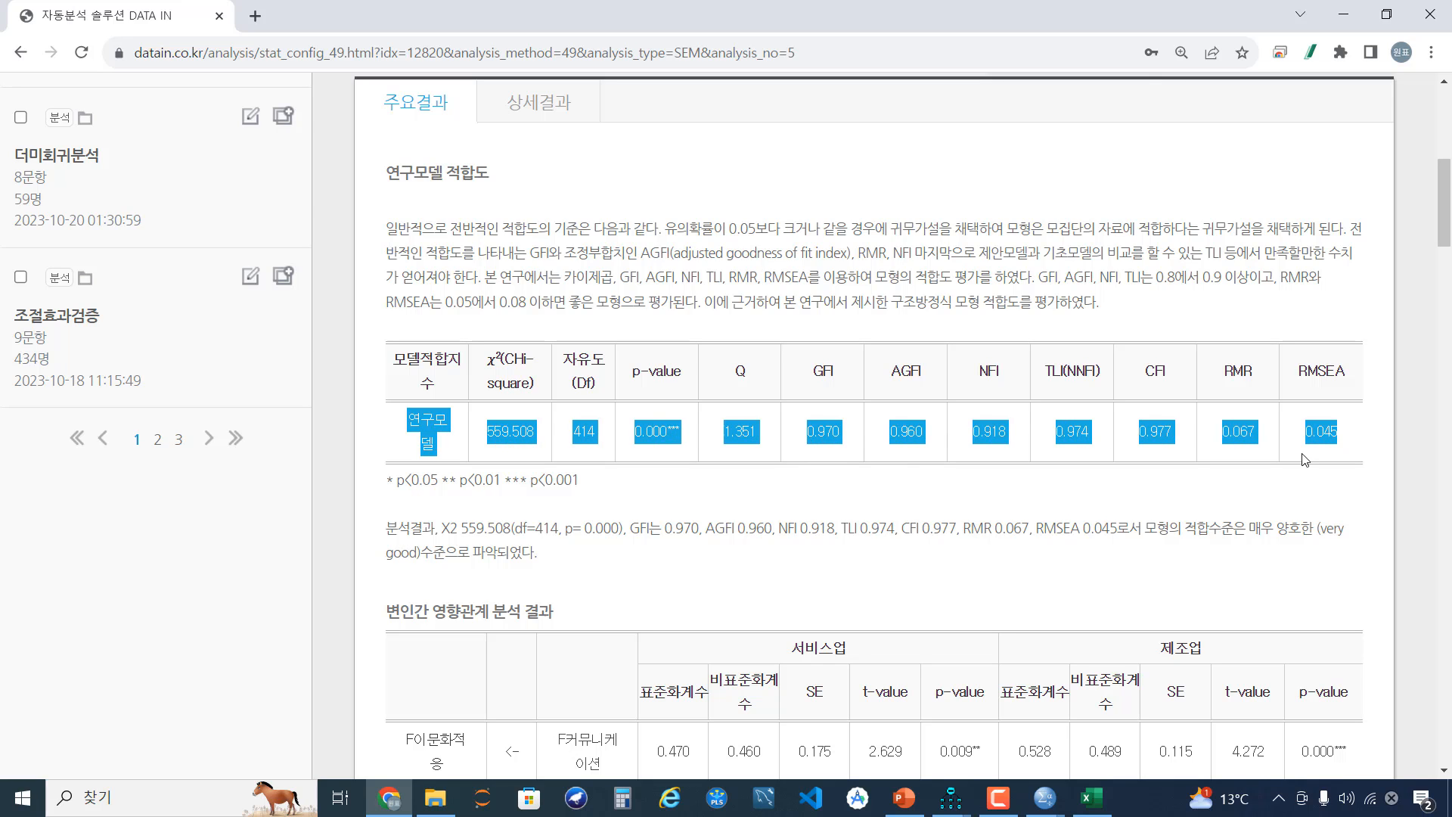
pyautogui.click(1091, 797)
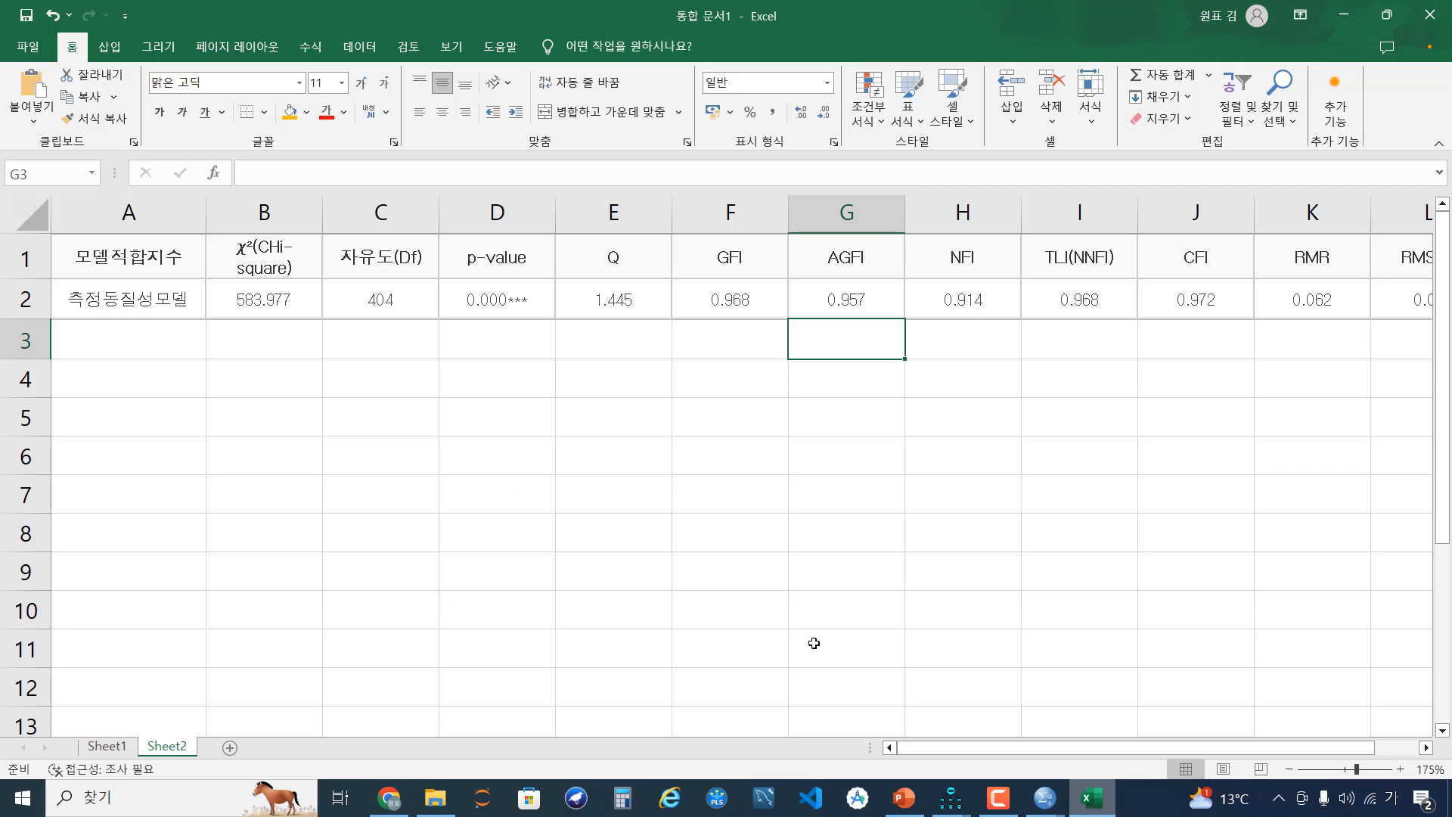
pyautogui.click(135, 346)
pyautogui.write('연구모델\t559.508\t414\t0.000***\t1.351\t0.97\t0.96\t0.918\t0.974\t0.977\t0.067\t0.045')
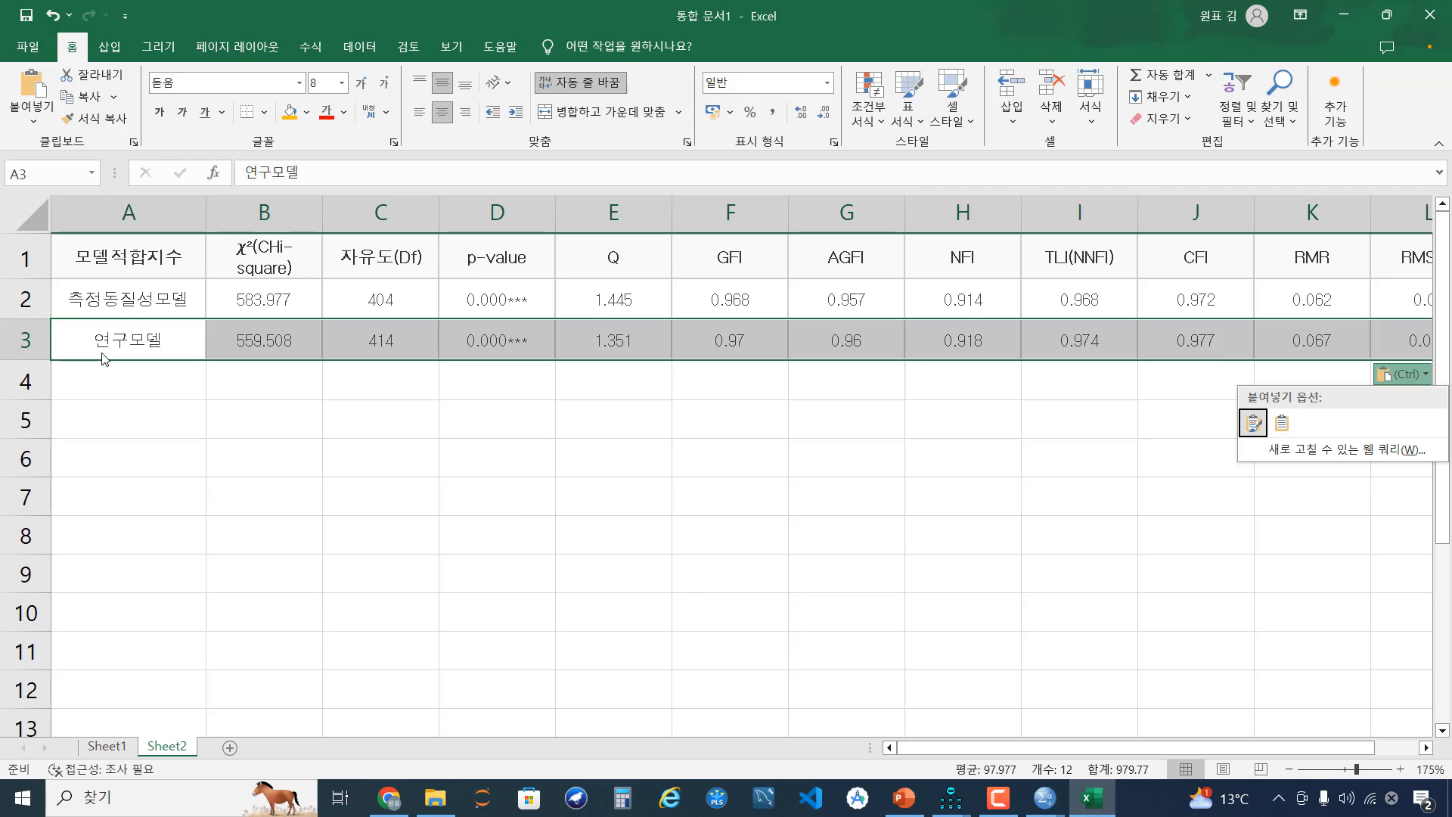
# Relabel cell A3 as 형태동질성모델 and narrow column A slightly.
pyautogui.click(125, 346)
pyautogui.write('형')
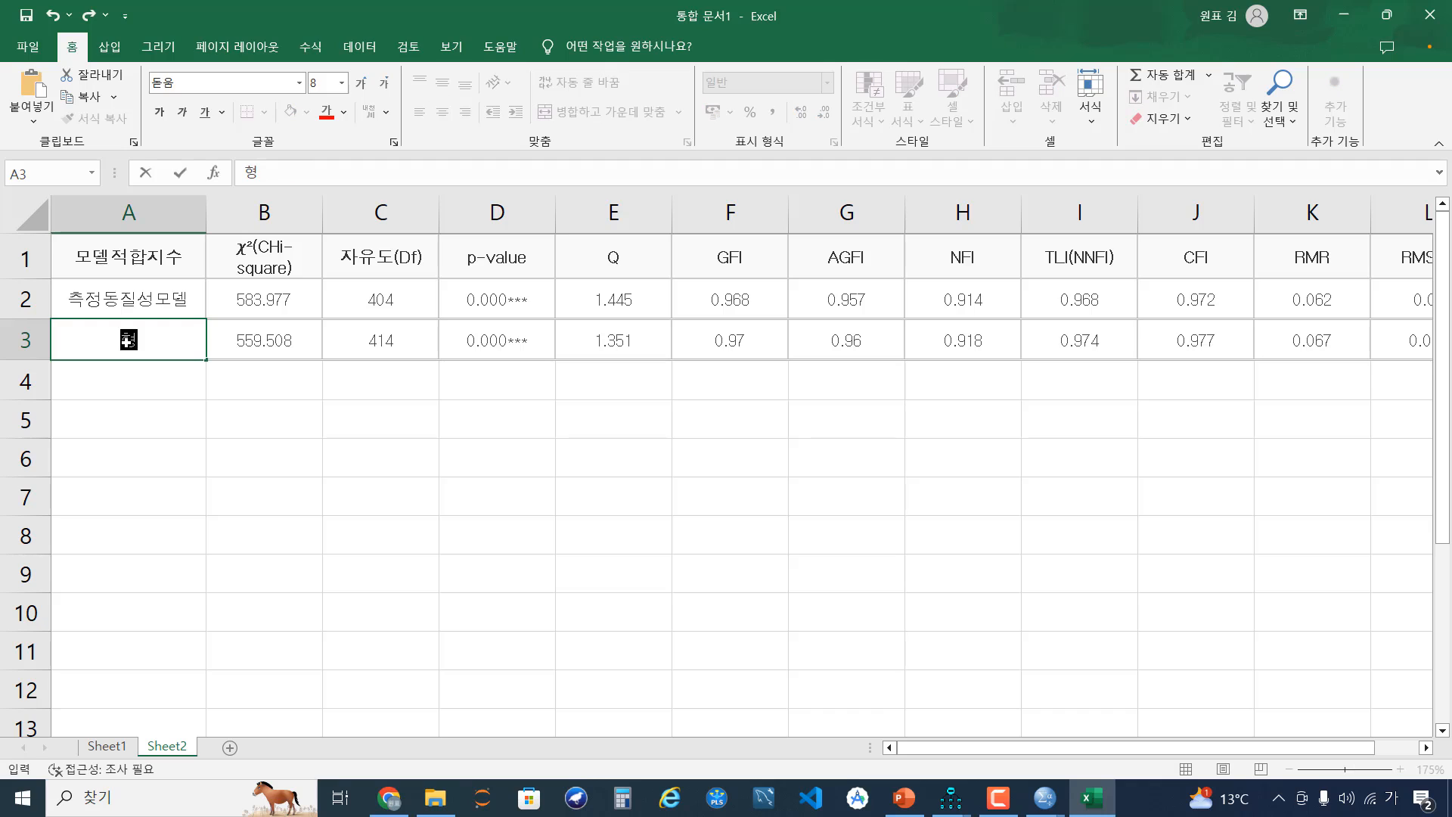
pyautogui.write('태ㄴ동질성모델')
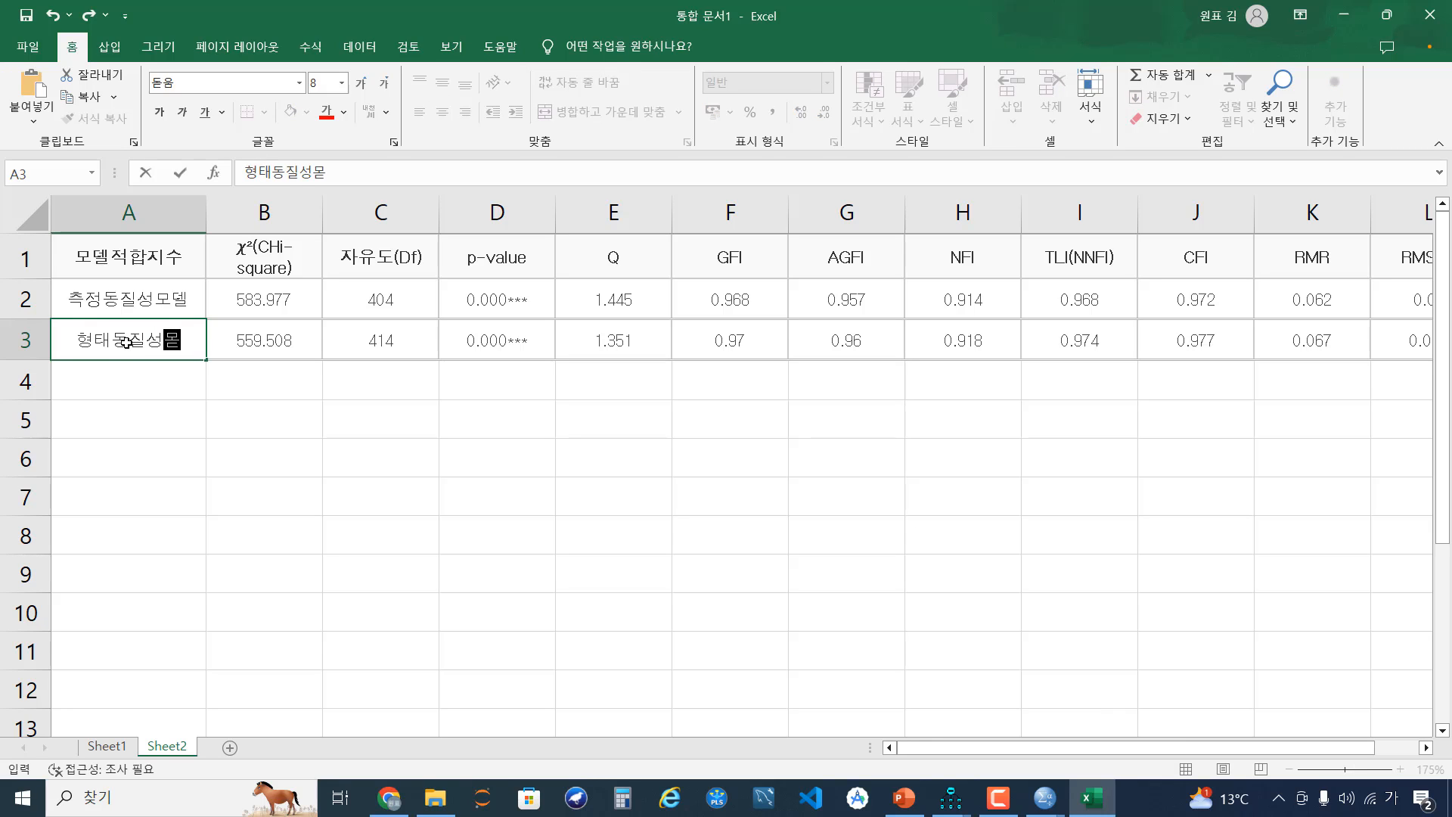
pyautogui.press('Return')
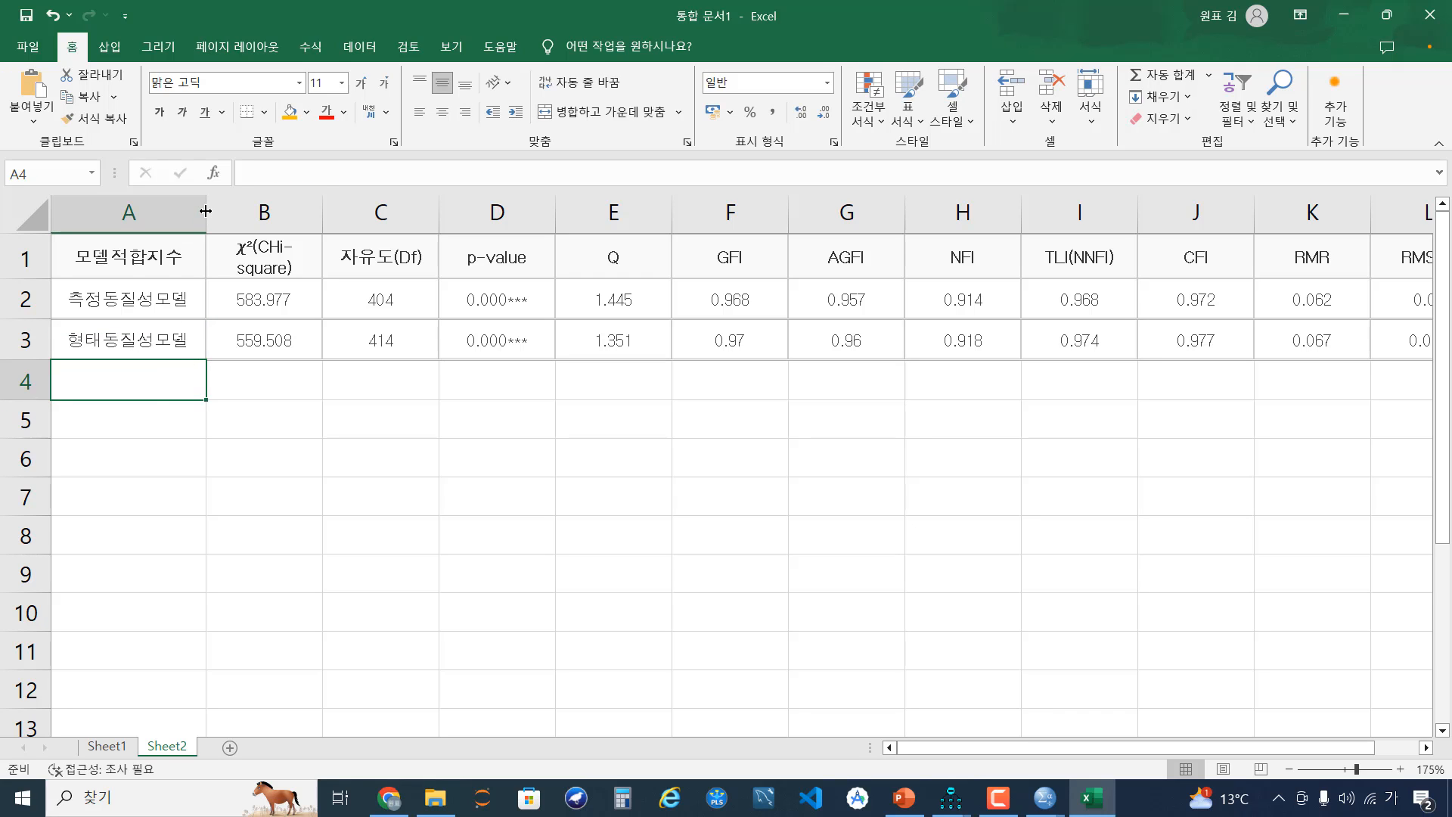
pyautogui.moveTo(206, 213); pyautogui.dragTo(199, 213)
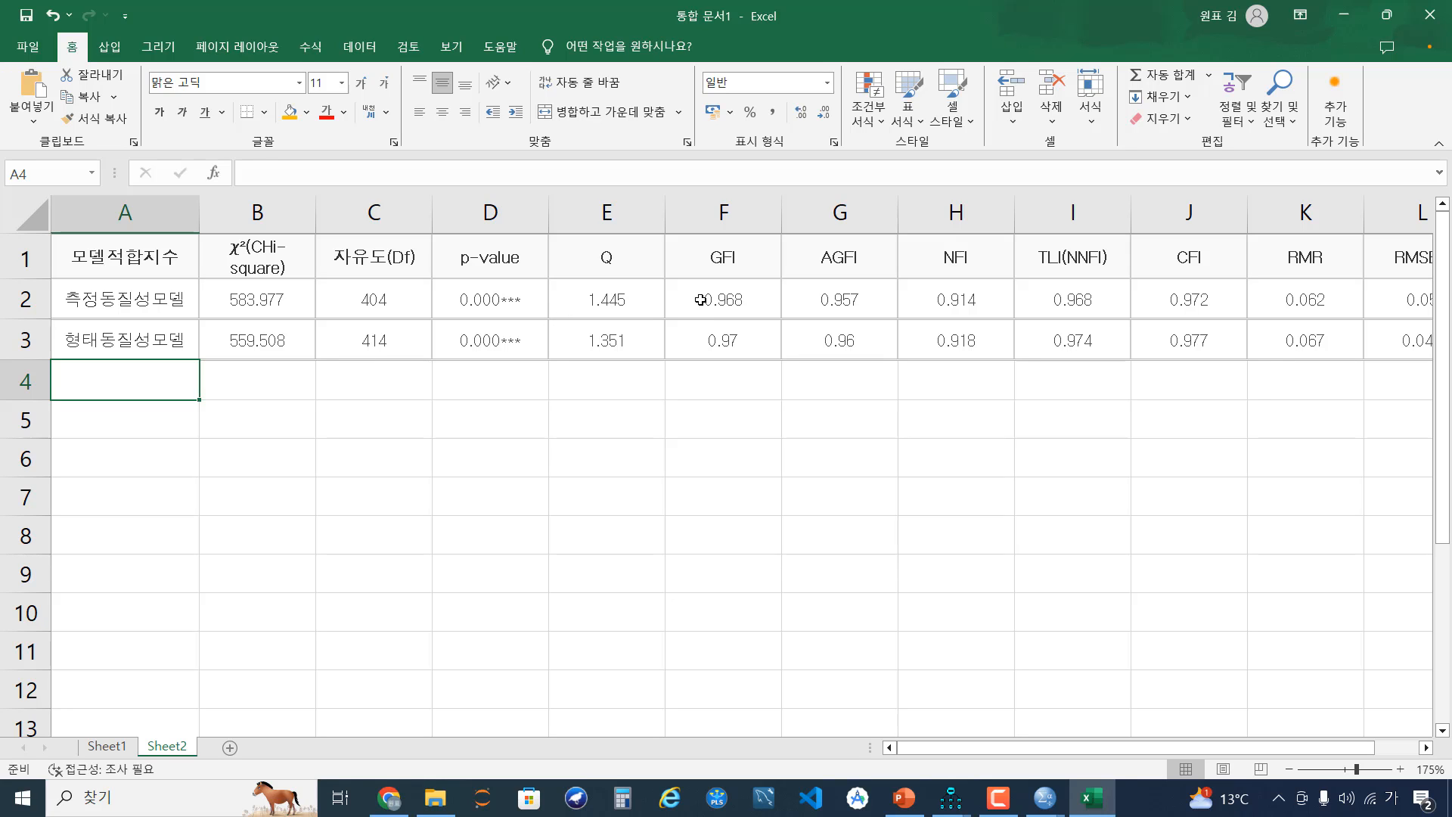
# Fill the fit index values from GFI to RMSEA for both models, F2:L3, with yellow.
pyautogui.moveTo(701, 300); pyautogui.dragTo(1178, 330)
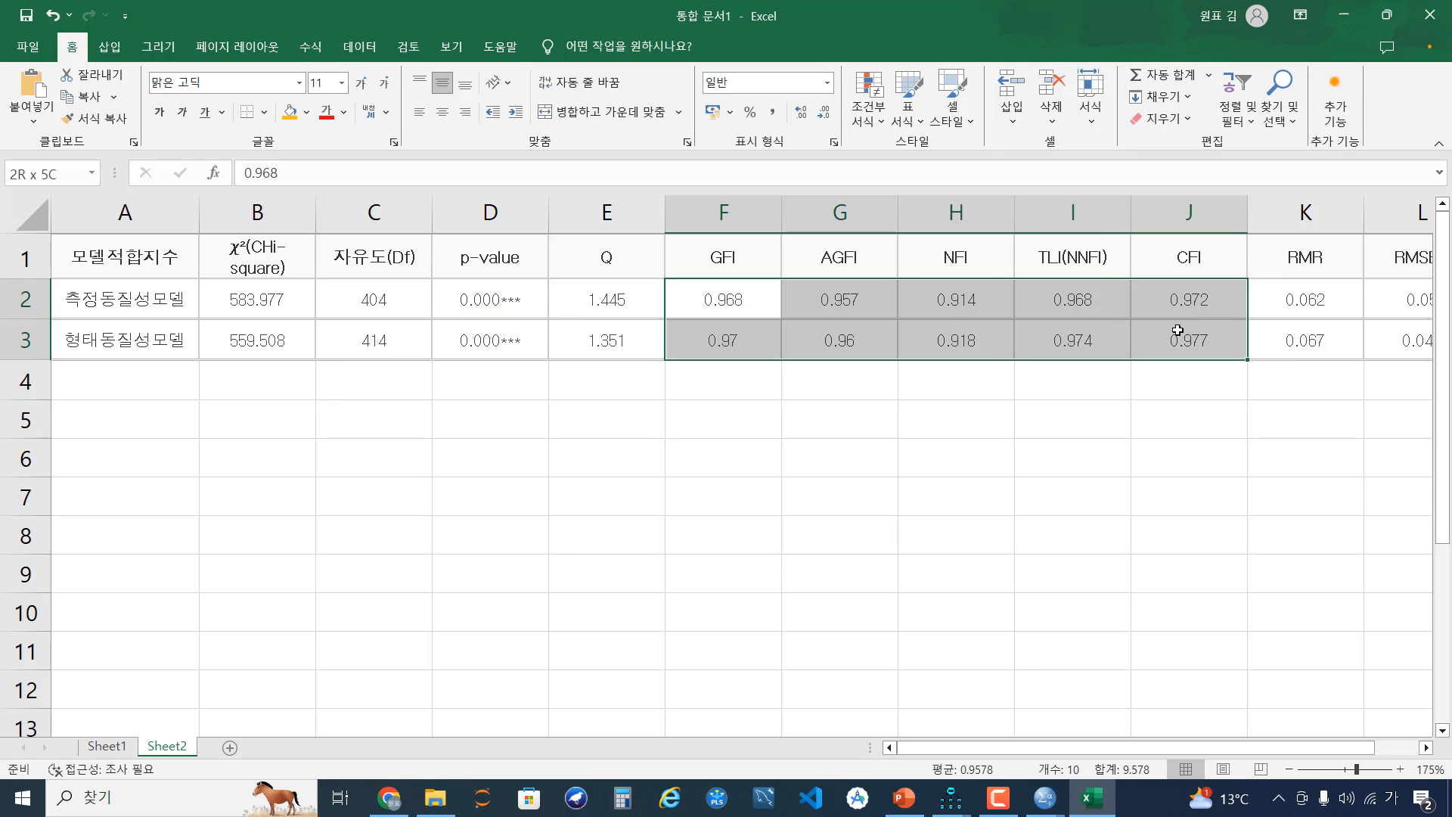
pyautogui.write('0.968\t0.957\t0.914\t0.968\t0.972 0.97\t0.96\t0.918\t0.974\t0.977')
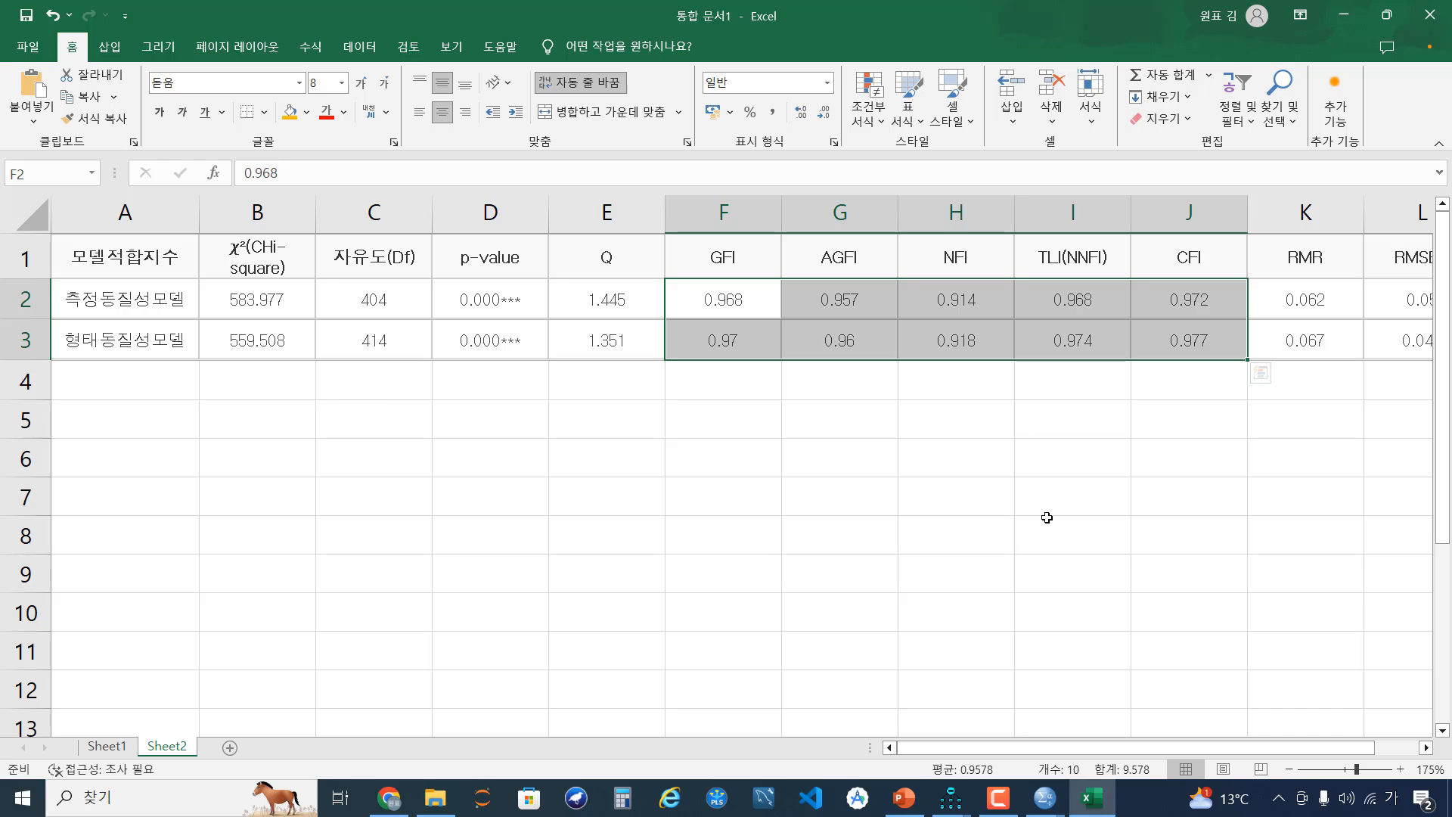
pyautogui.moveTo(1407, 341); pyautogui.dragTo(760, 289)
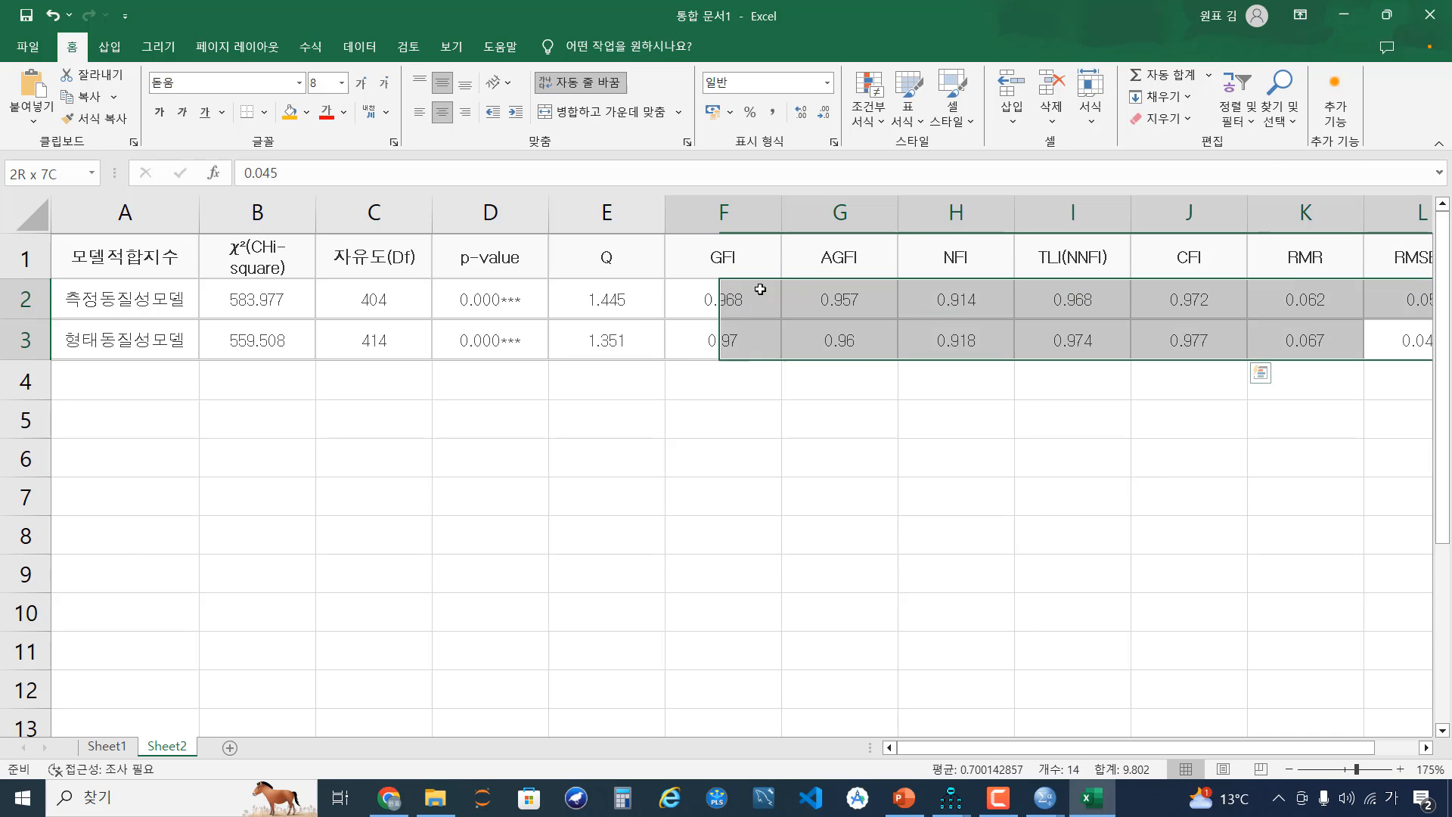
pyautogui.click(290, 113)
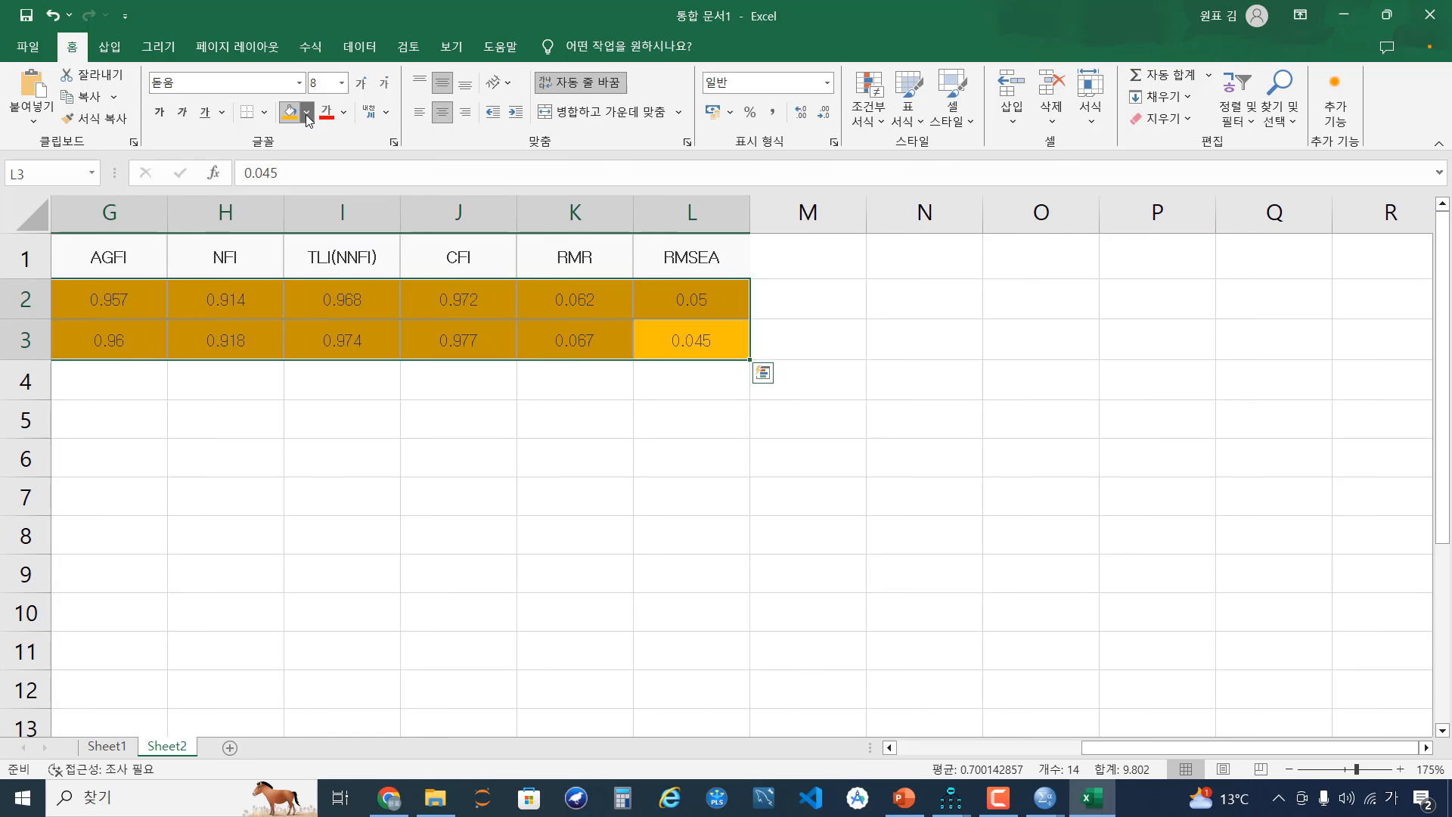
pyautogui.click(306, 114)
pyautogui.click(334, 259)
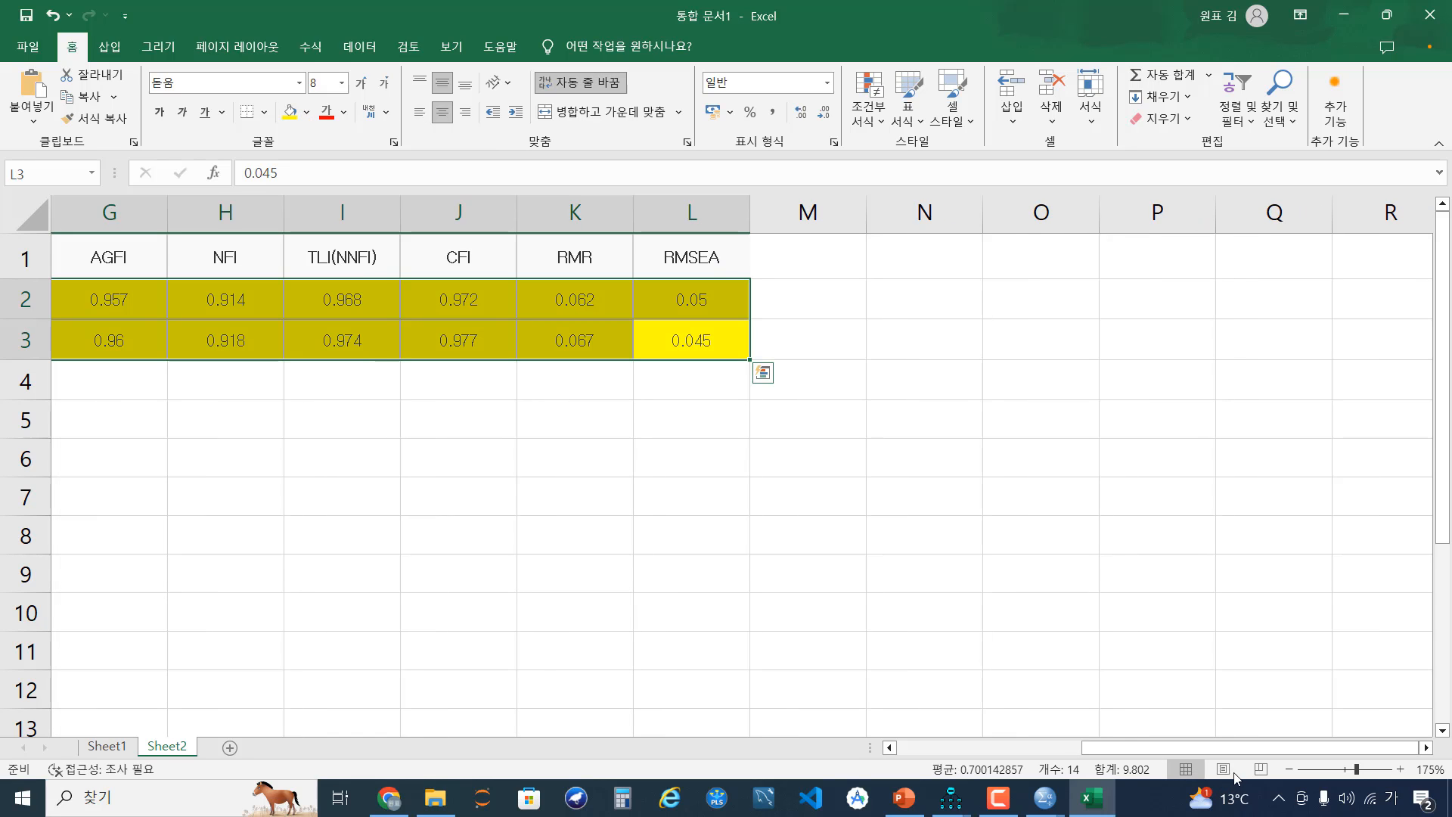
pyautogui.moveTo(1218, 748); pyautogui.dragTo(968, 747)
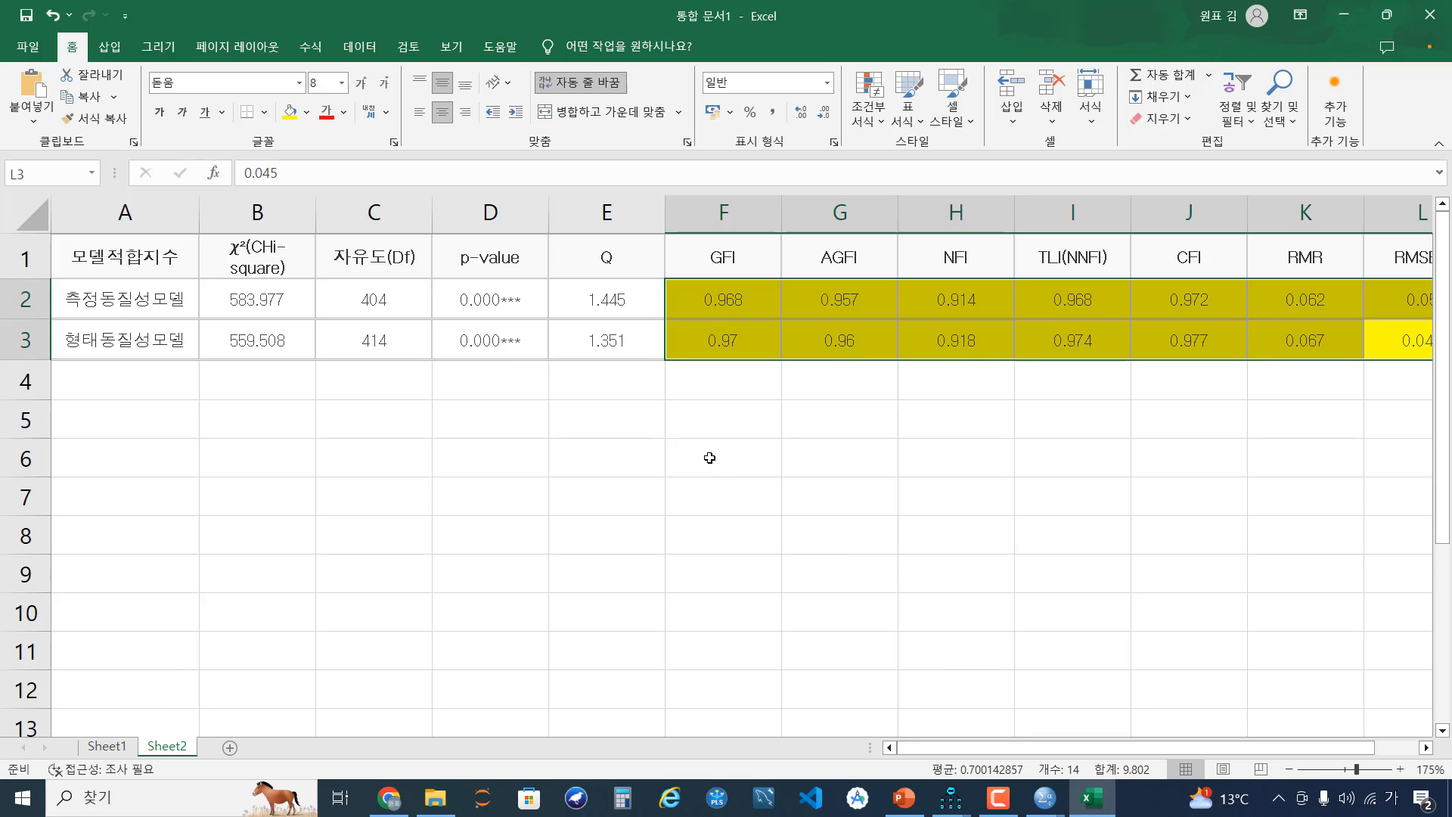
pyautogui.click(709, 458)
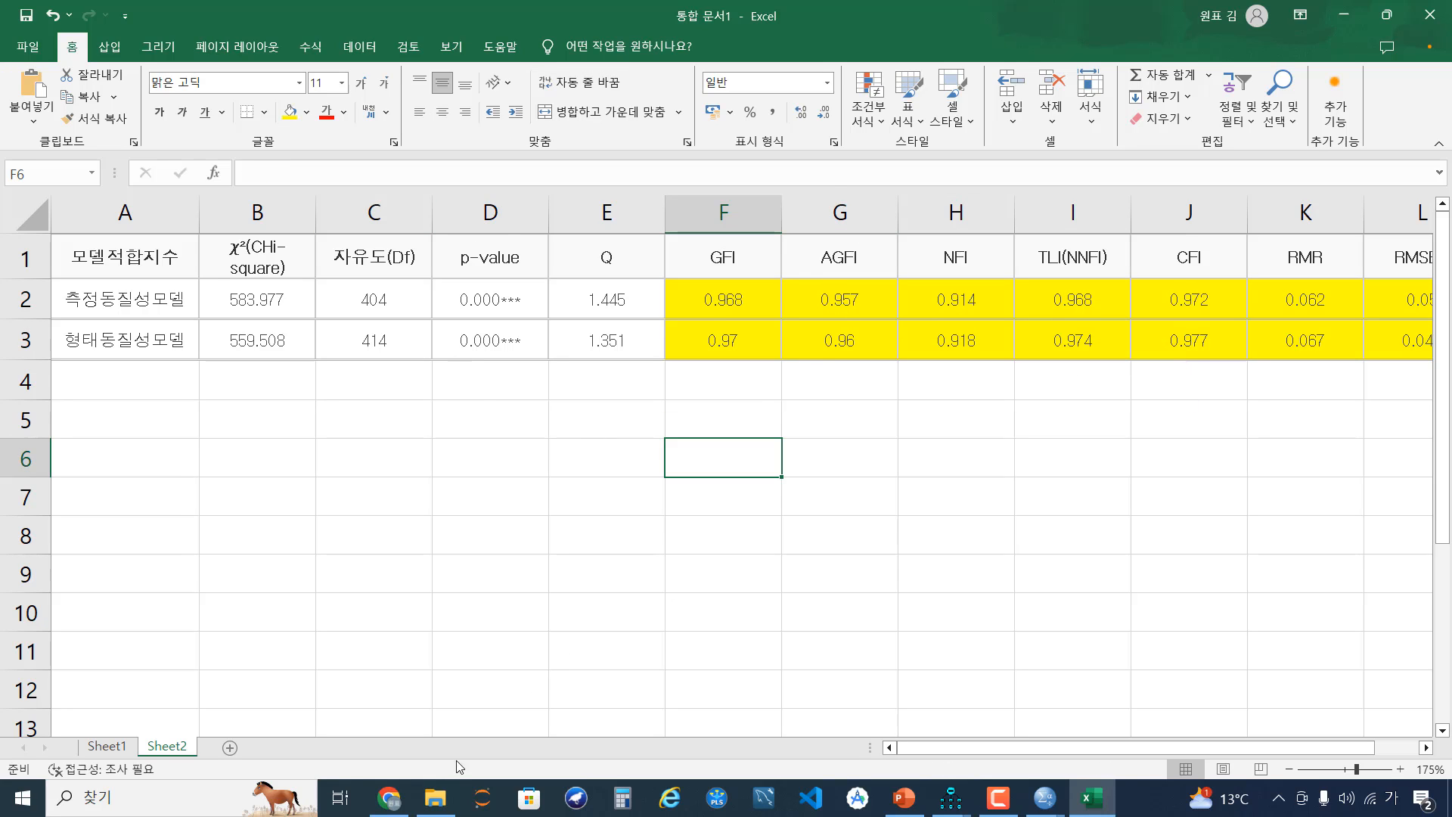
# Switch to Amos, open the 등가제약모델_연습 model and examine the path labels for the 제조업 and 서비스업 groups.
pyautogui.moveTo(394, 800)
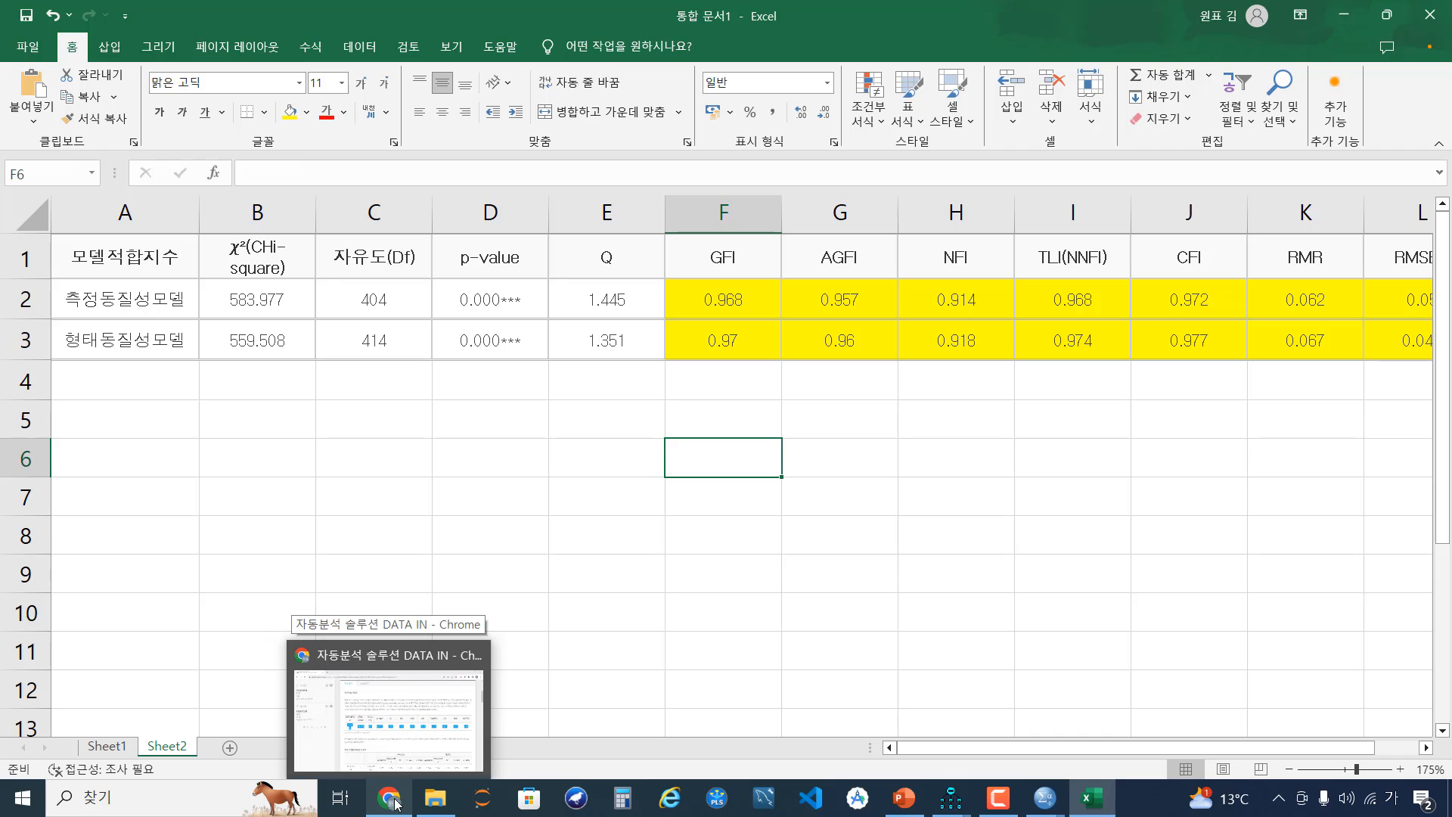
pyautogui.moveTo(950, 798)
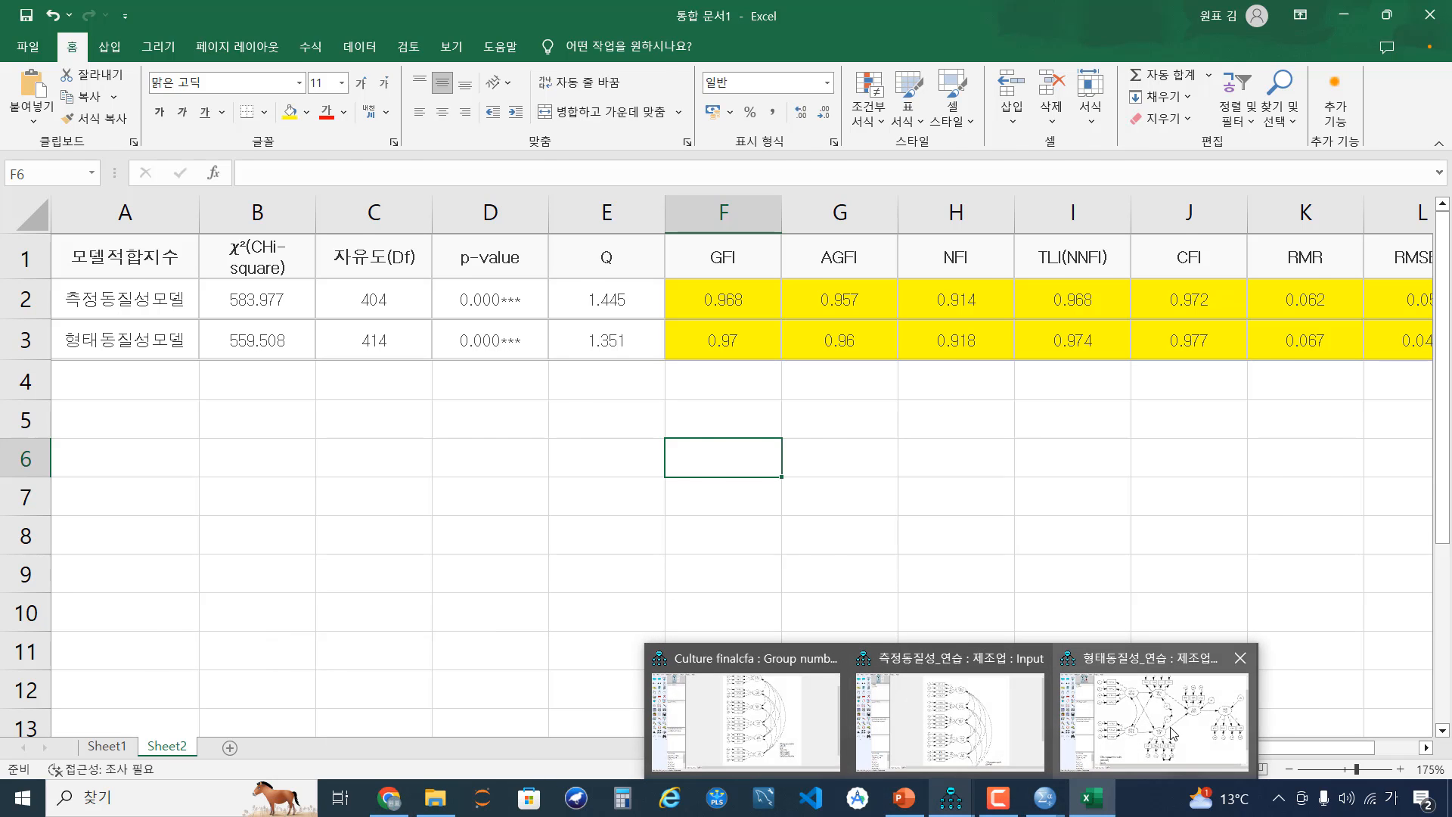
pyautogui.click(1172, 734)
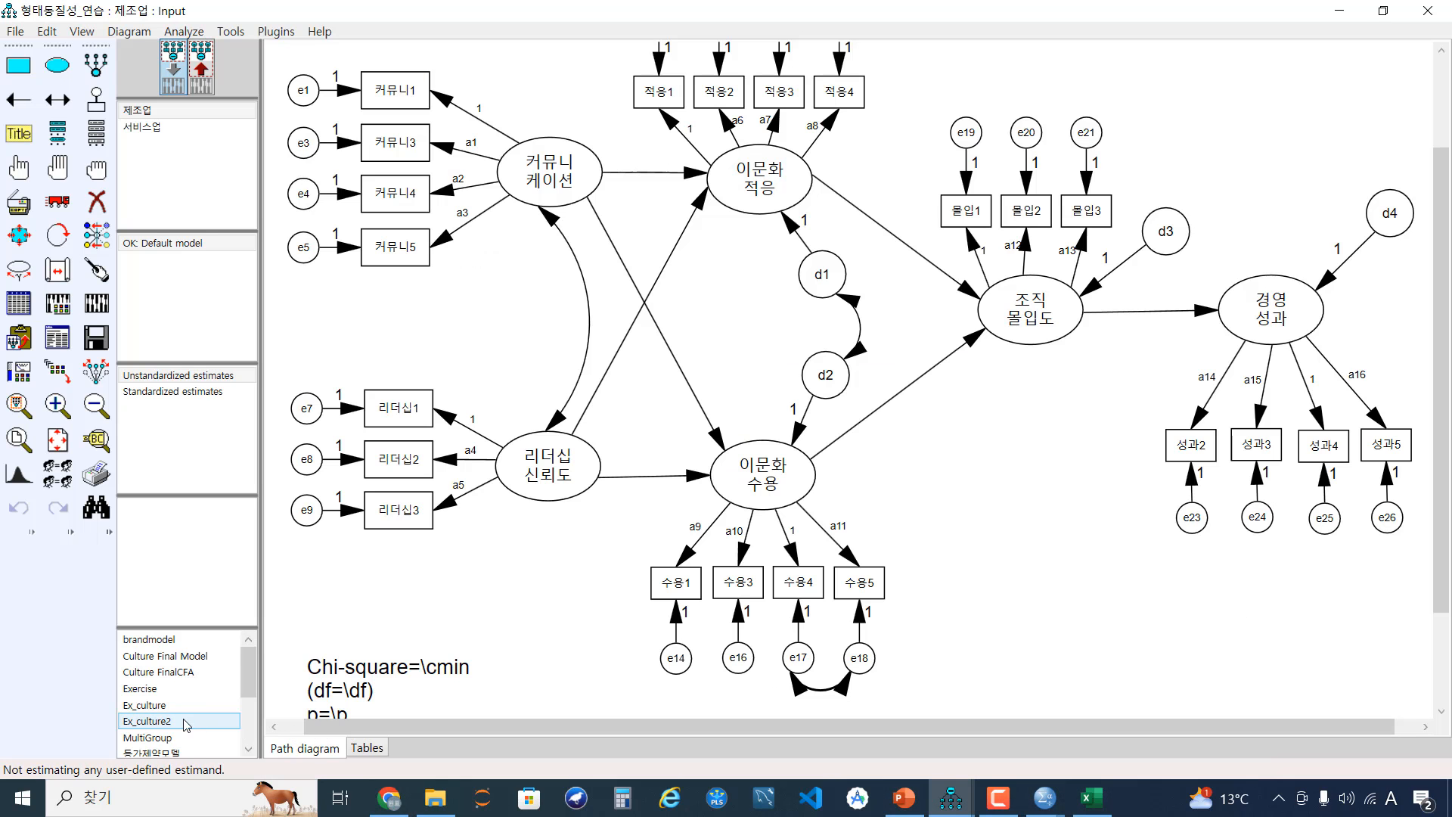
pyautogui.scroll(-2, 186, 725)
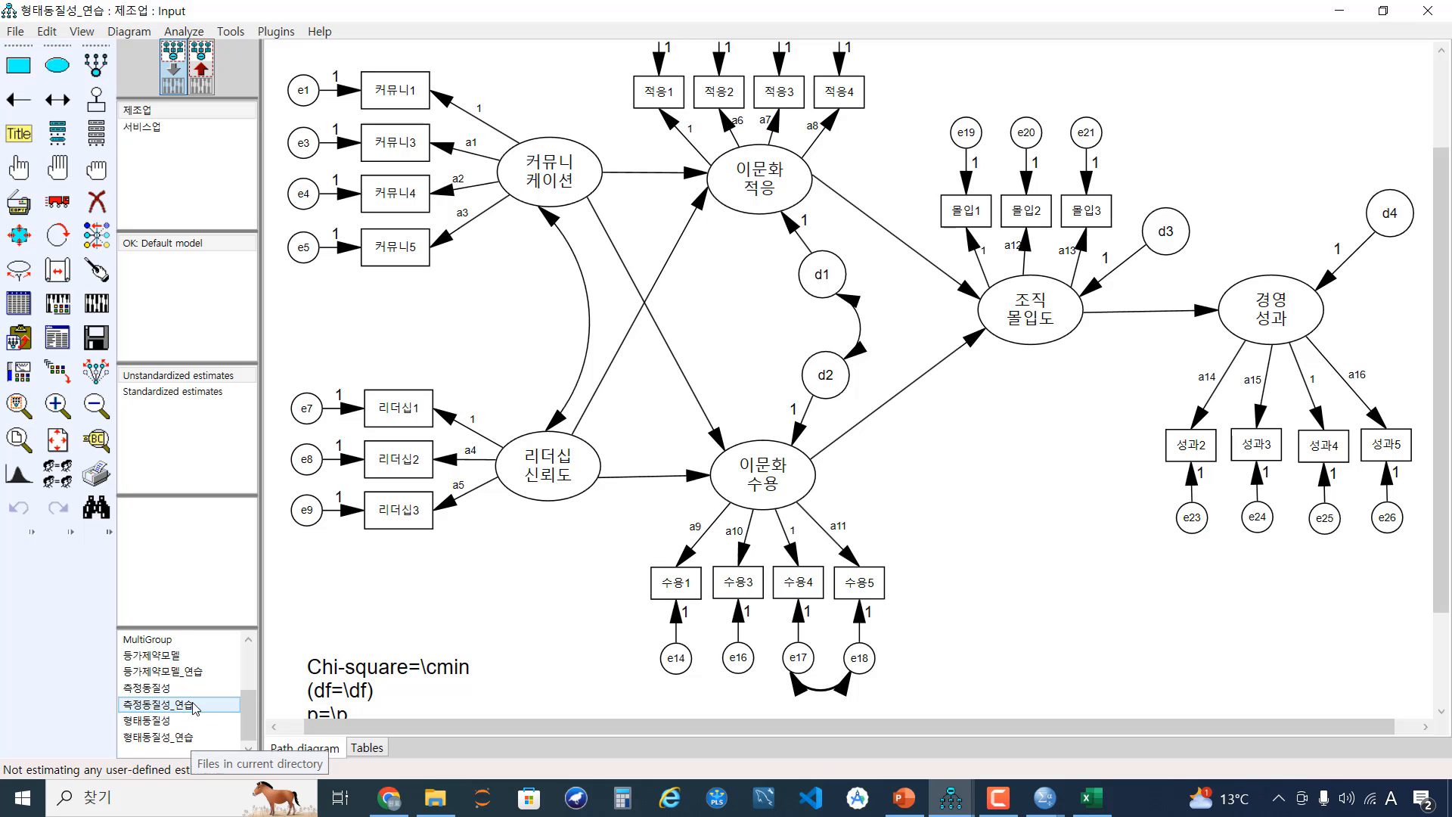
pyautogui.scroll(1, 192, 711)
pyautogui.click(193, 724)
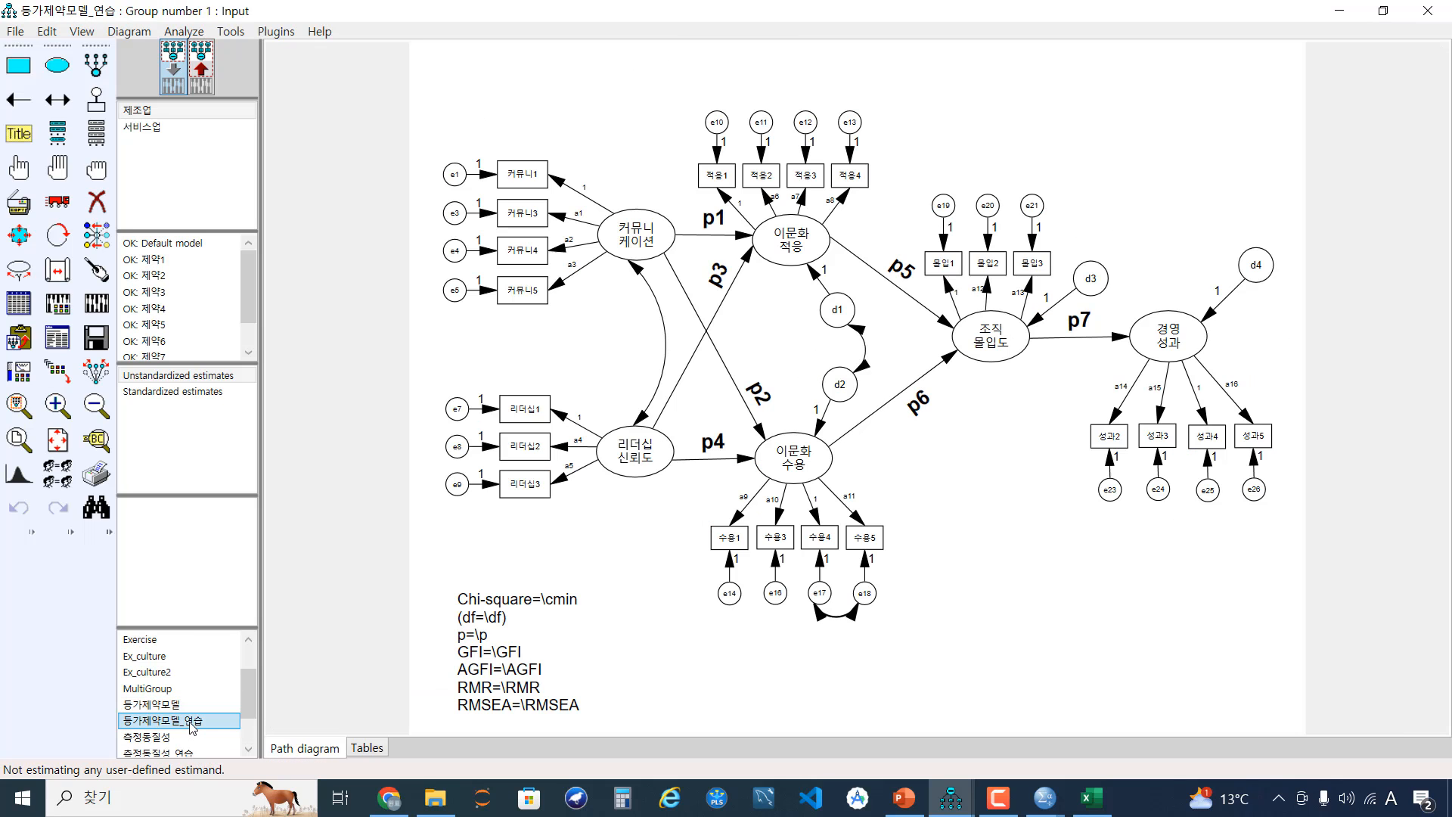
pyautogui.scroll(2, 670, 172)
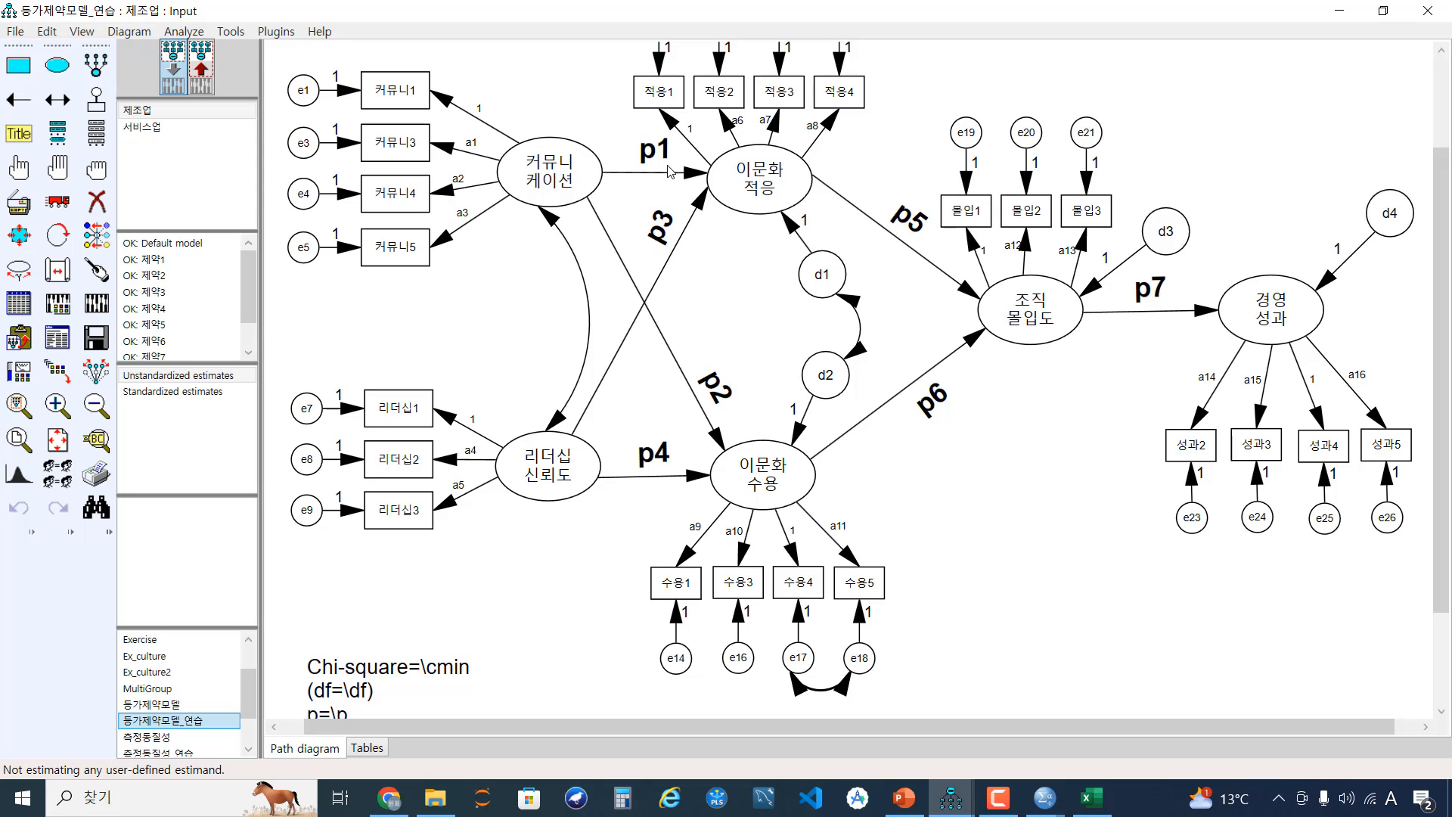
pyautogui.click(143, 127)
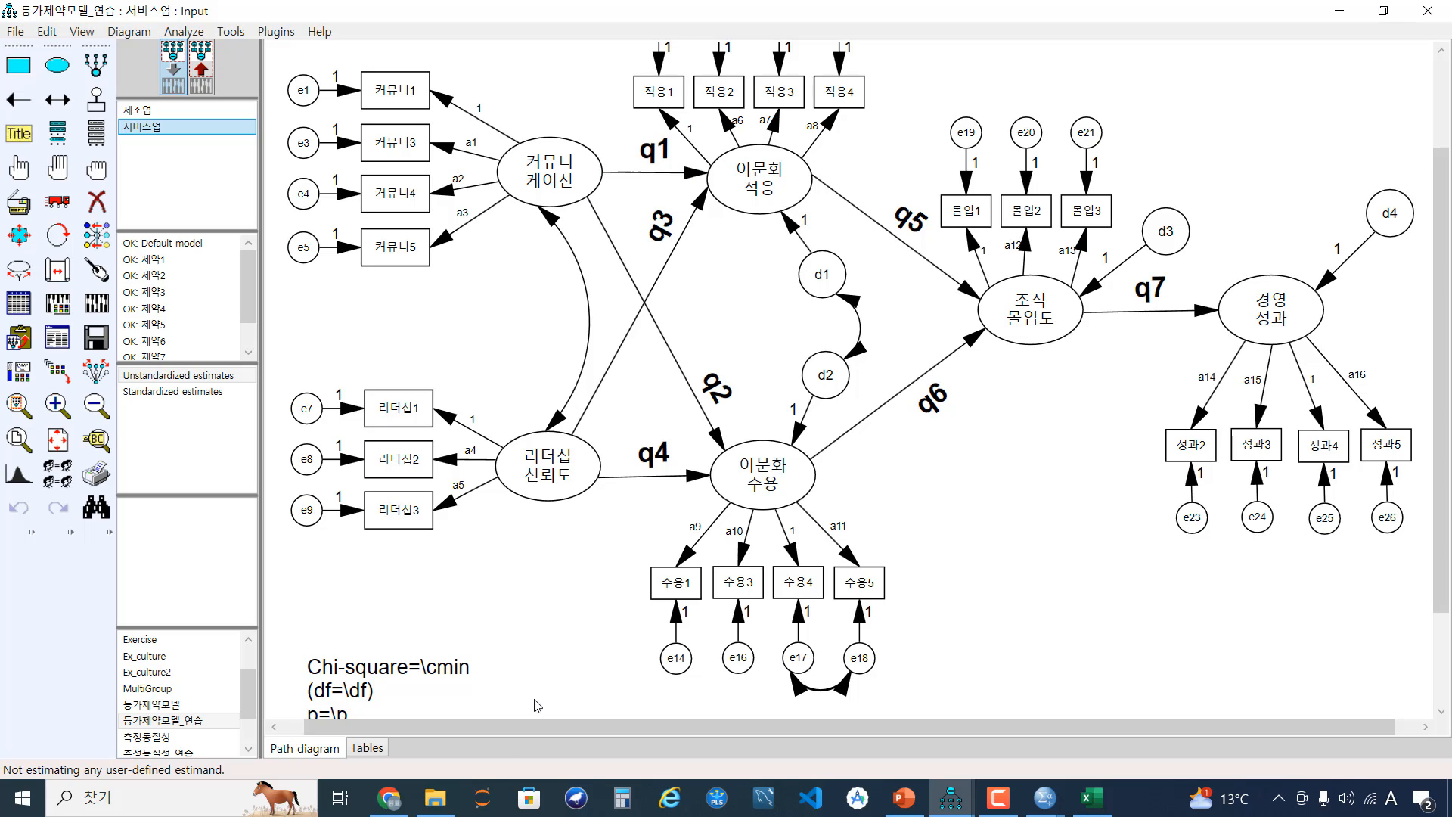
# Return to DATA IN and set the 다중집단분석 to 경로제약 with equal regressions and the partial option enabled.
pyautogui.click(388, 798)
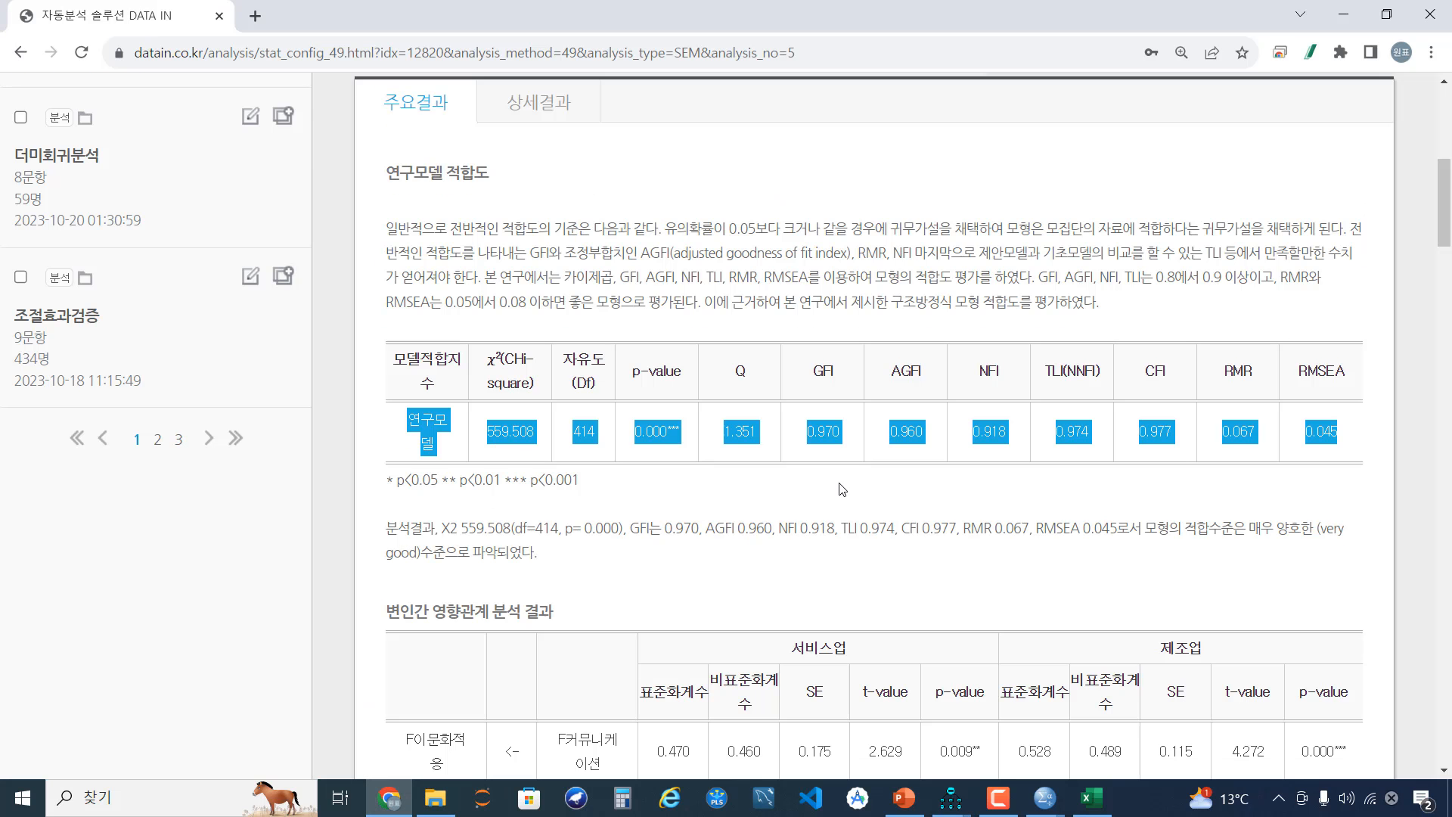
pyautogui.scroll(5, 842, 489)
pyautogui.click(1380, 271)
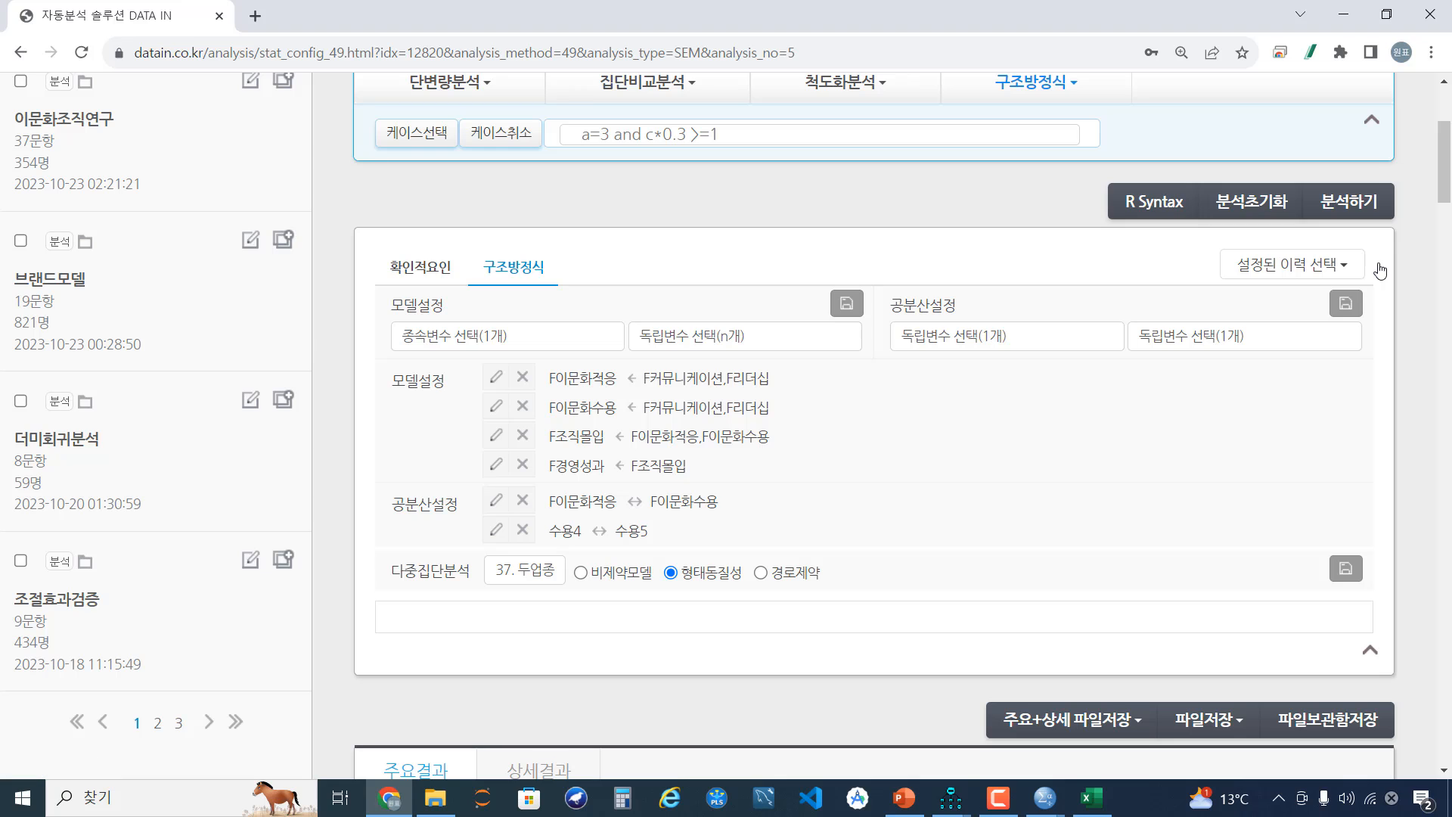
pyautogui.scroll(-3, 681, 583)
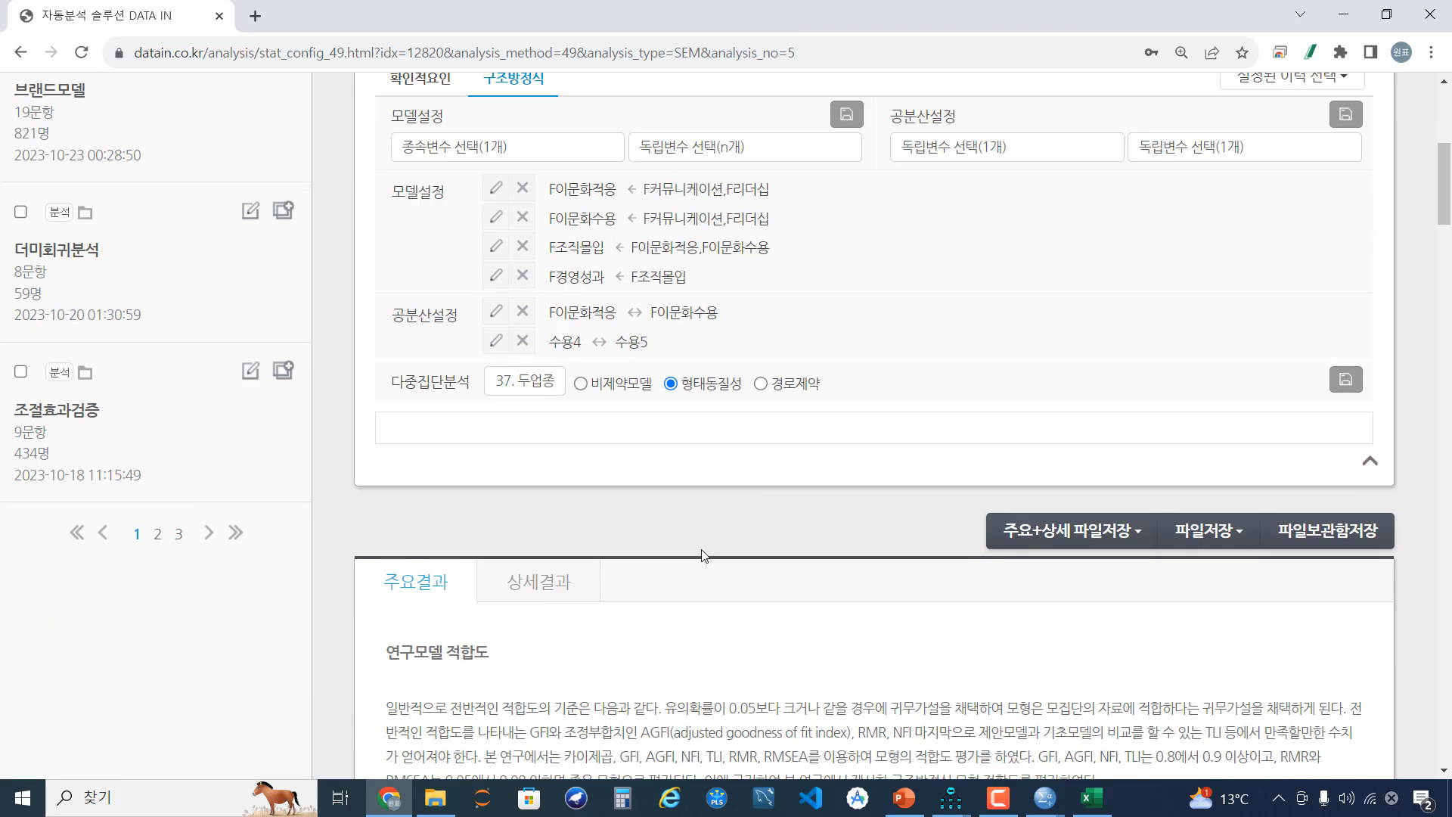
pyautogui.click(762, 384)
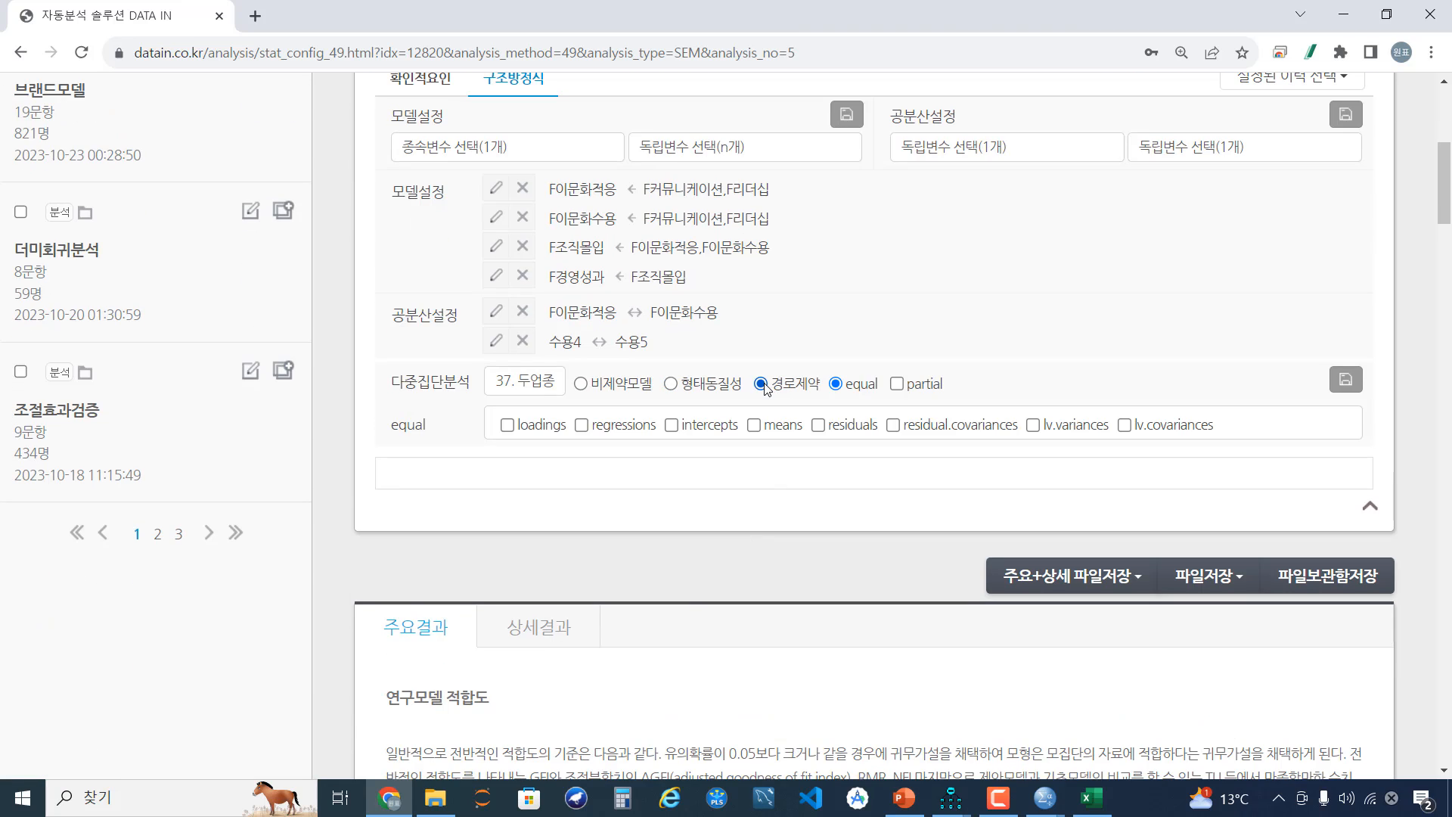
pyautogui.click(897, 384)
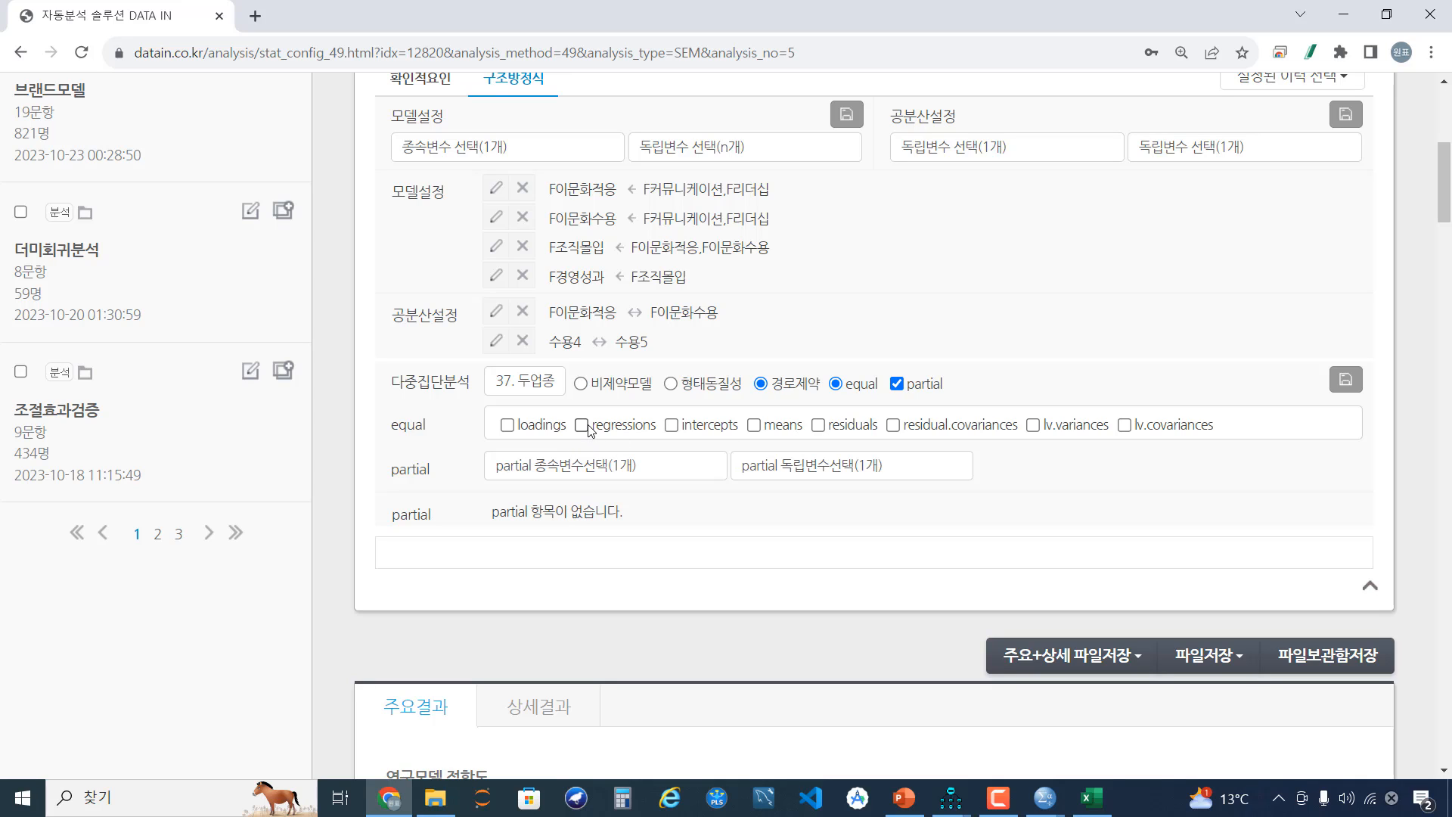
# Add and save a partial item with F이문화적응 as dependent and F커뮤니케이션 as independent variable, checking the path against the Amos diagram.
pyautogui.click(611, 475)
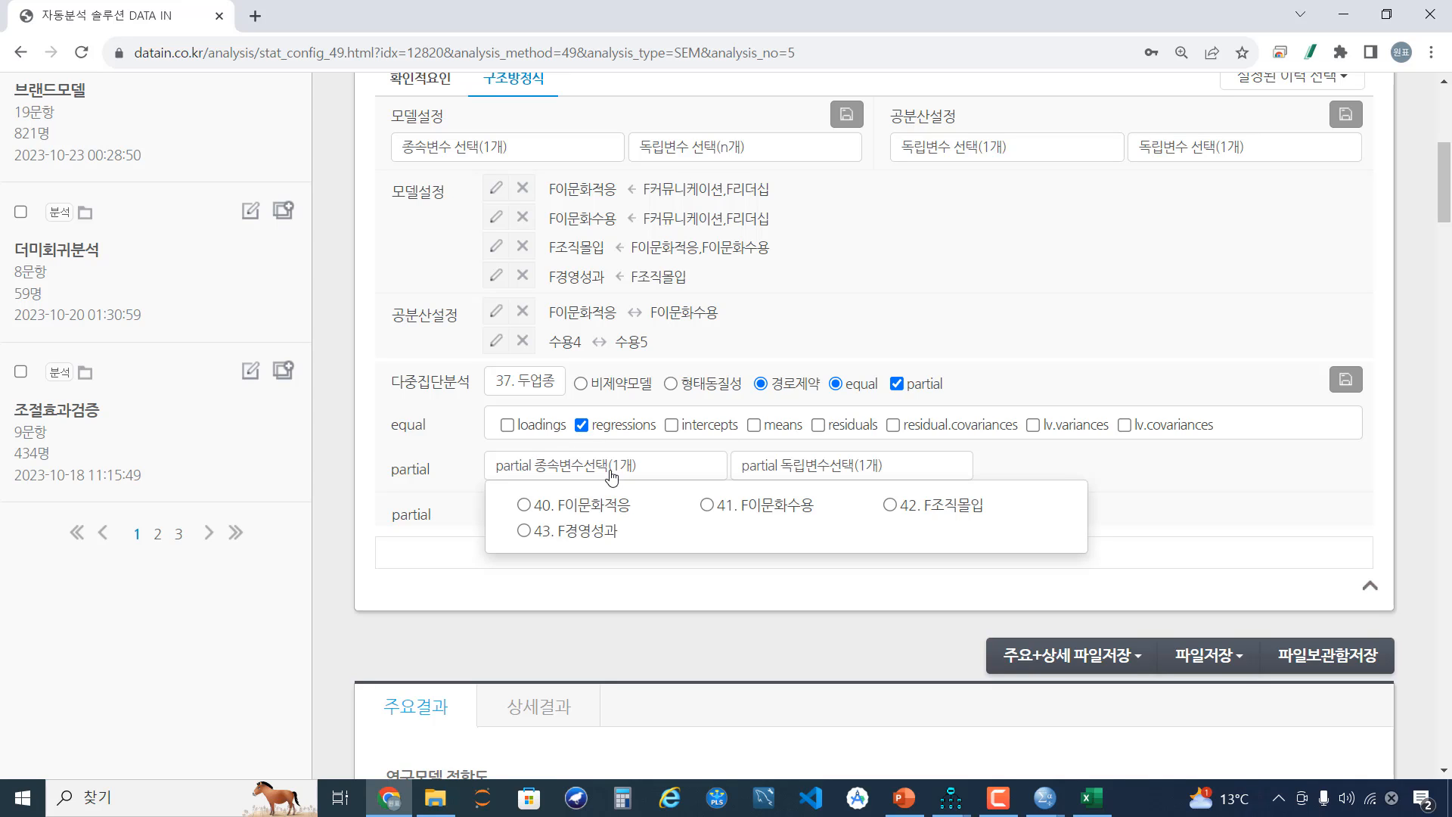
pyautogui.click(609, 511)
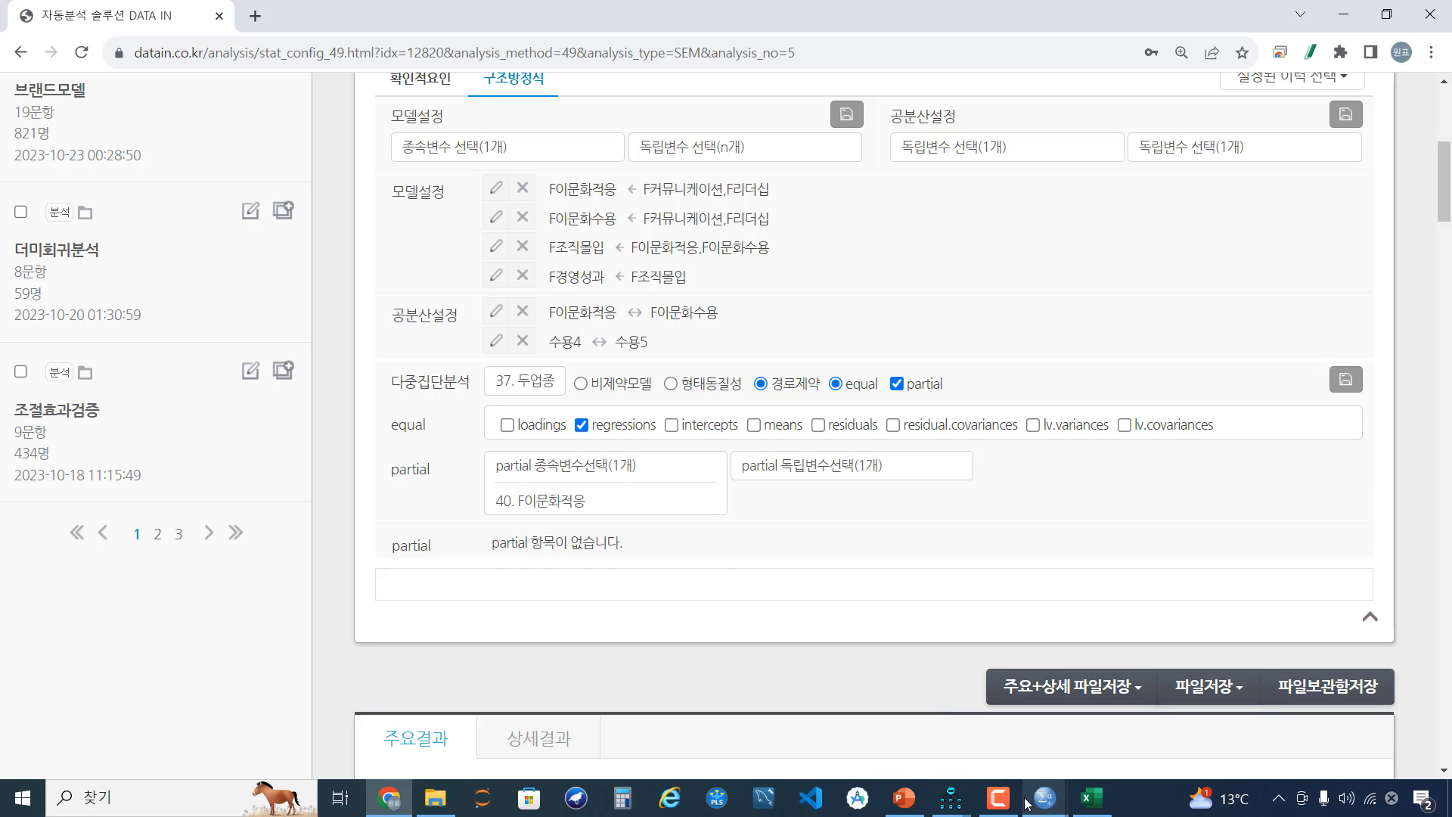
pyautogui.moveTo(955, 795)
pyautogui.click(1157, 711)
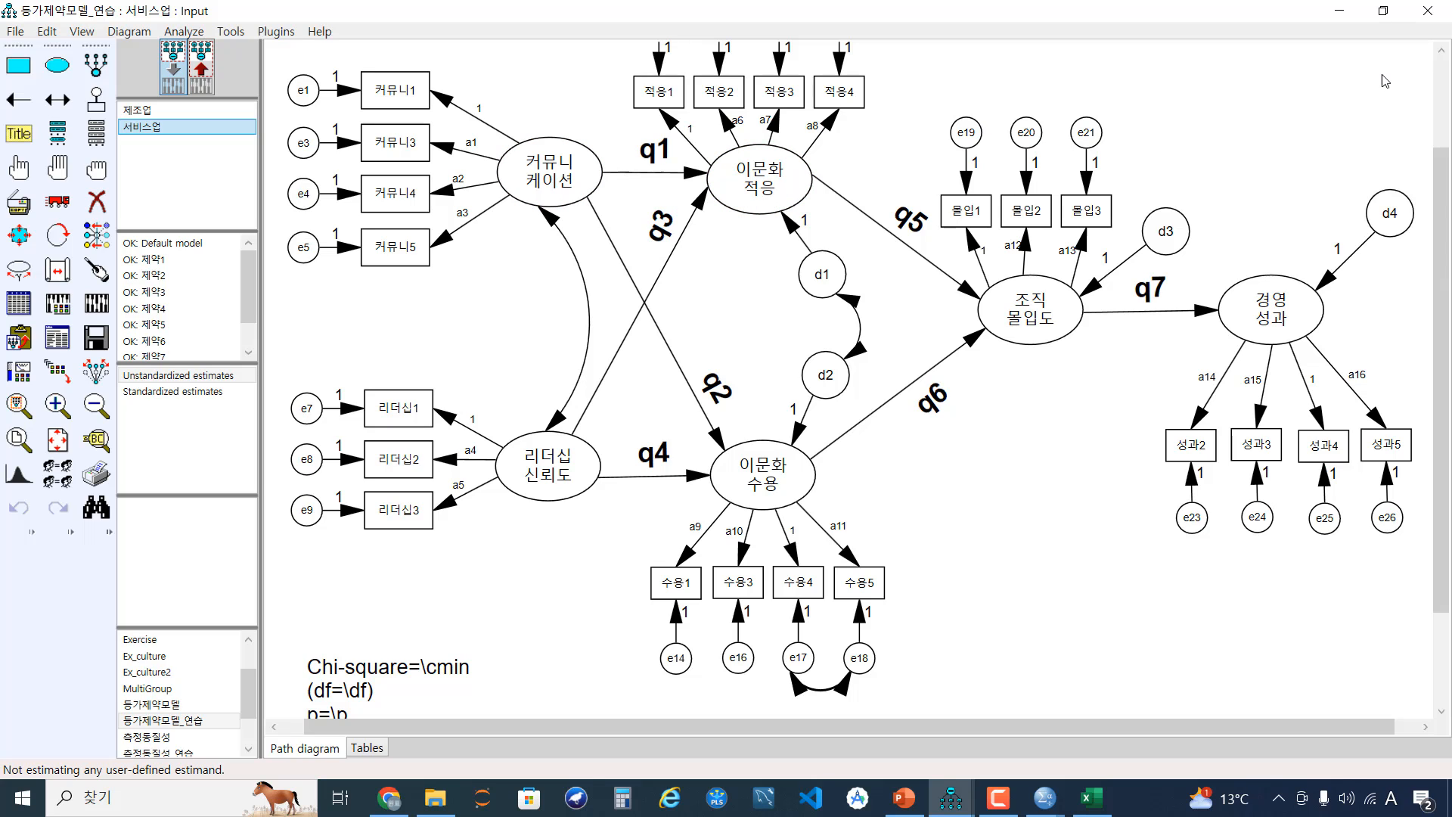
pyautogui.click(1339, 10)
pyautogui.click(887, 469)
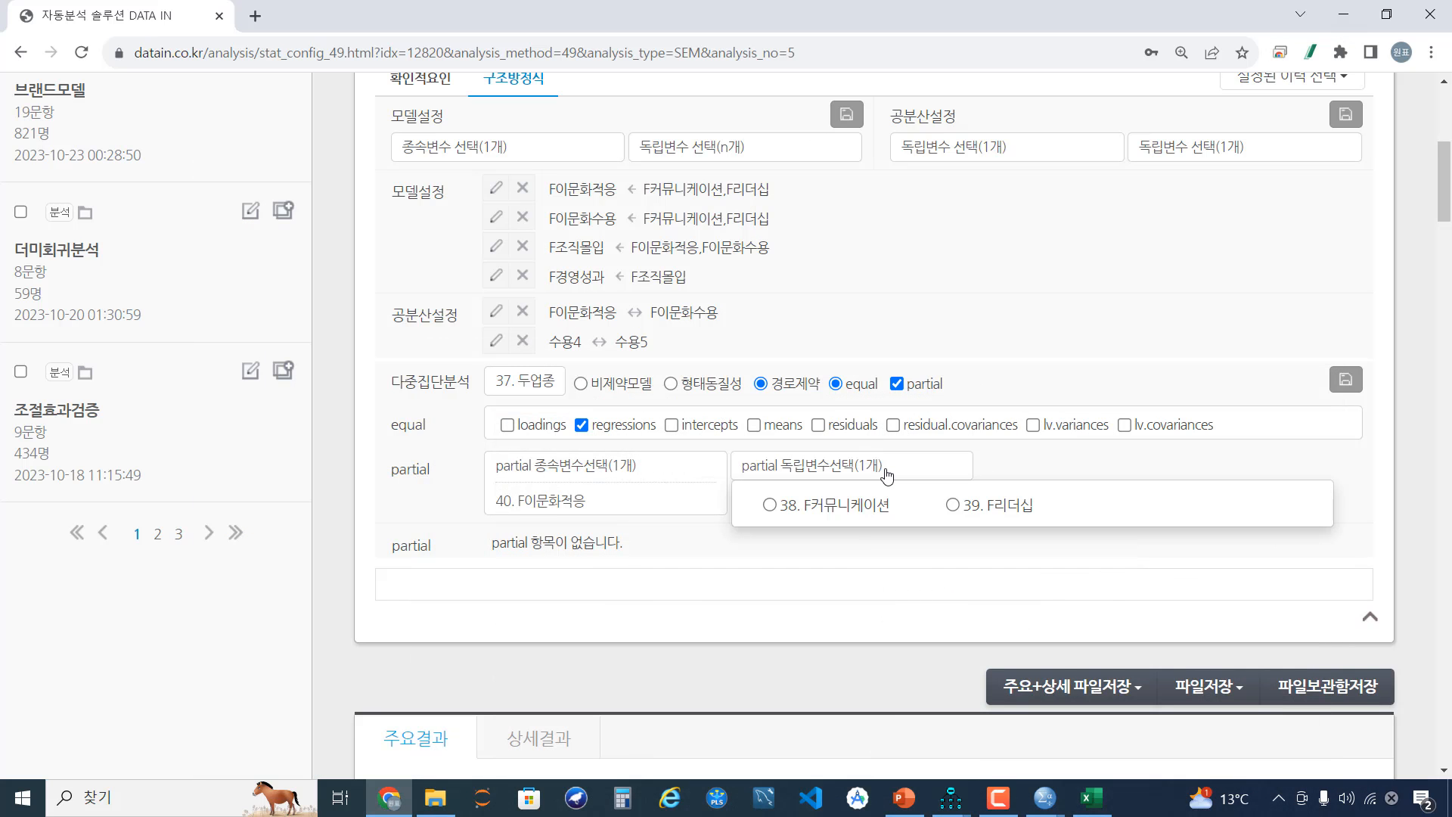
pyautogui.click(856, 506)
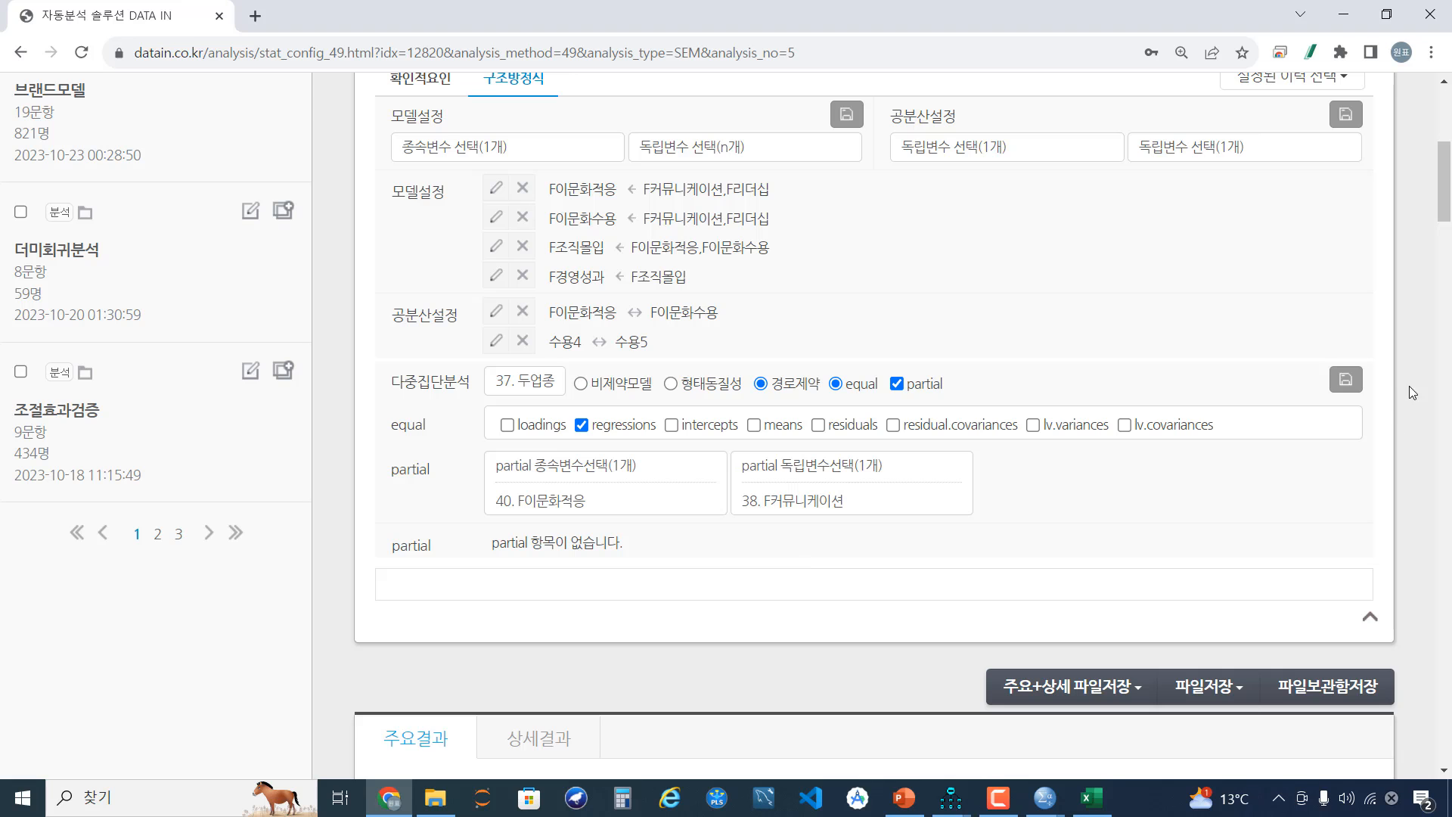
pyautogui.click(1346, 382)
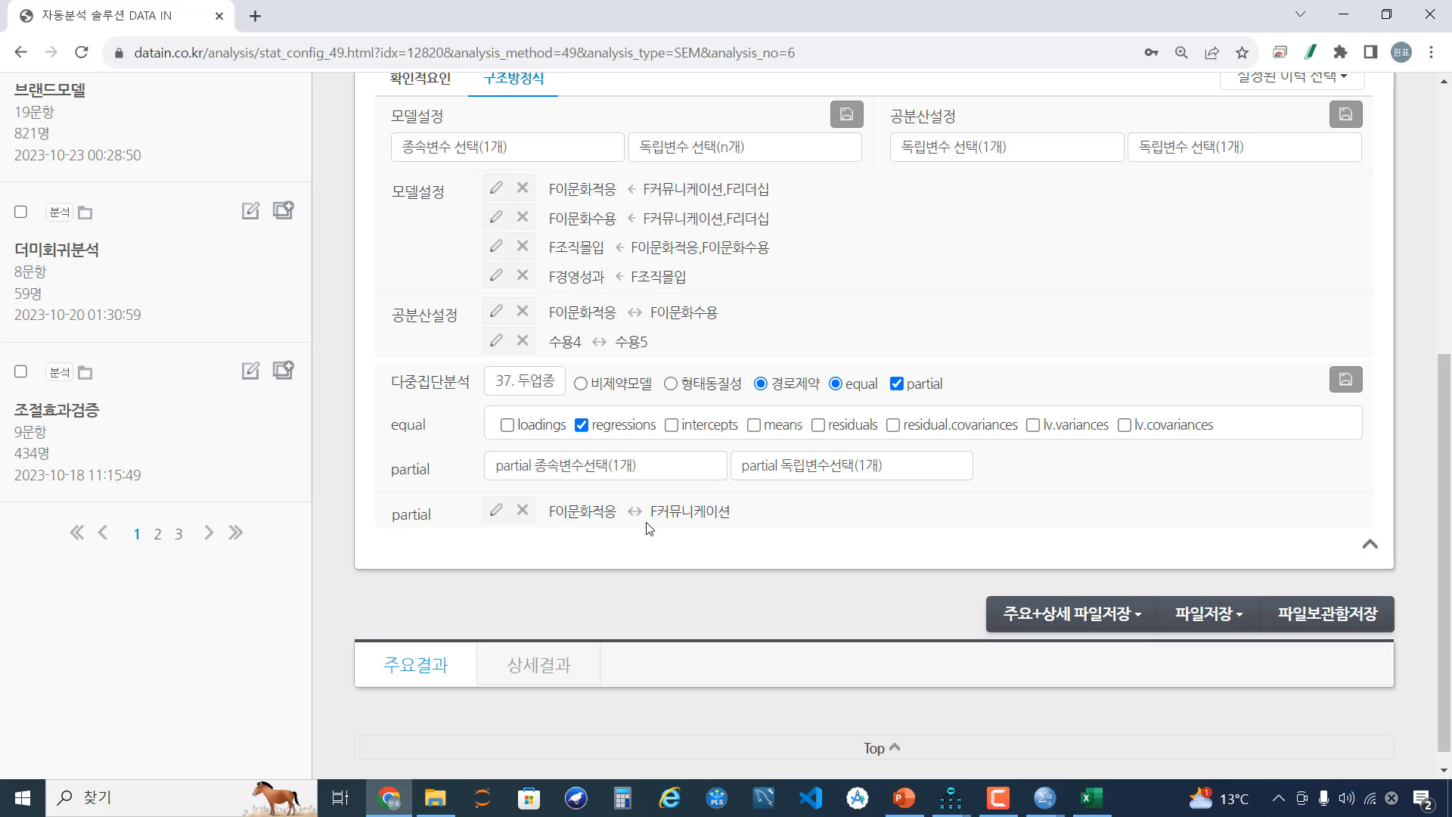
# Check the saved partial item and run the path-constrained multi-group analysis.
pyautogui.moveTo(669, 511); pyautogui.dragTo(594, 506)
pyautogui.click(729, 511)
pyautogui.scroll(3, 1389, 331)
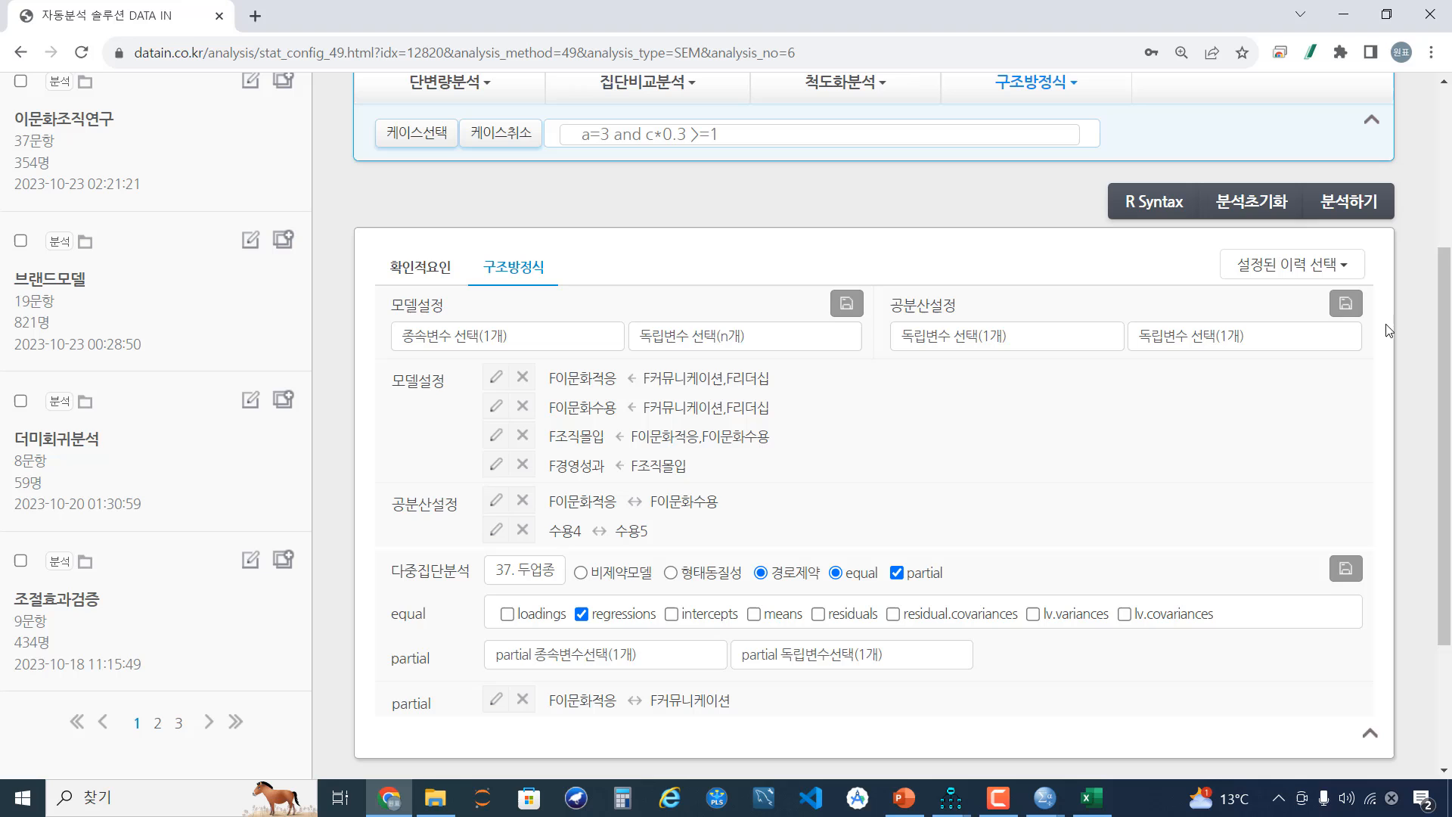
pyautogui.click(1353, 214)
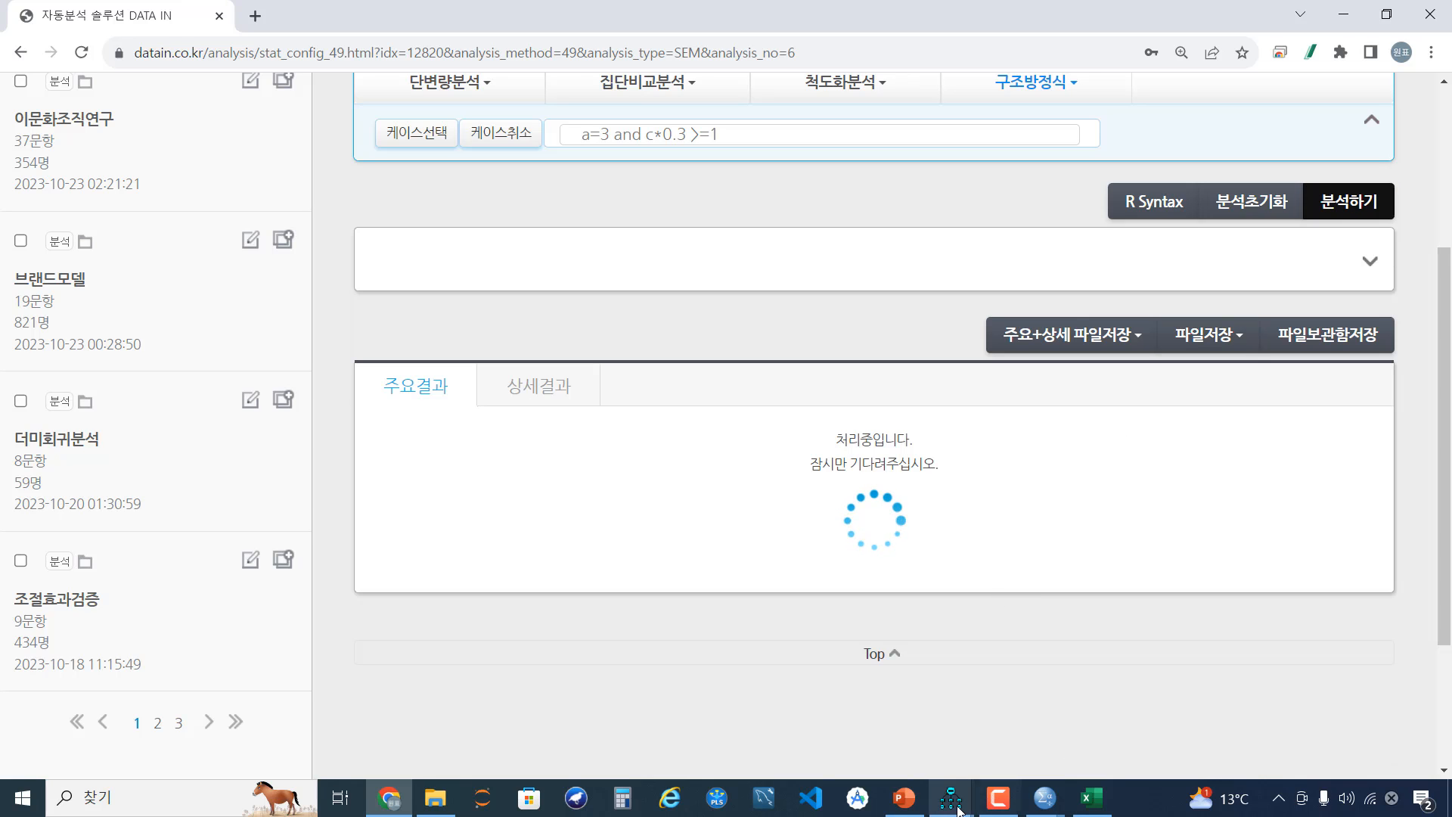
# Examine the 서비스업 path labels in the Amos 등가제약모델_연습 diagram, then view the 연구모델 적합도 results in DATA IN.
pyautogui.moveTo(957, 809)
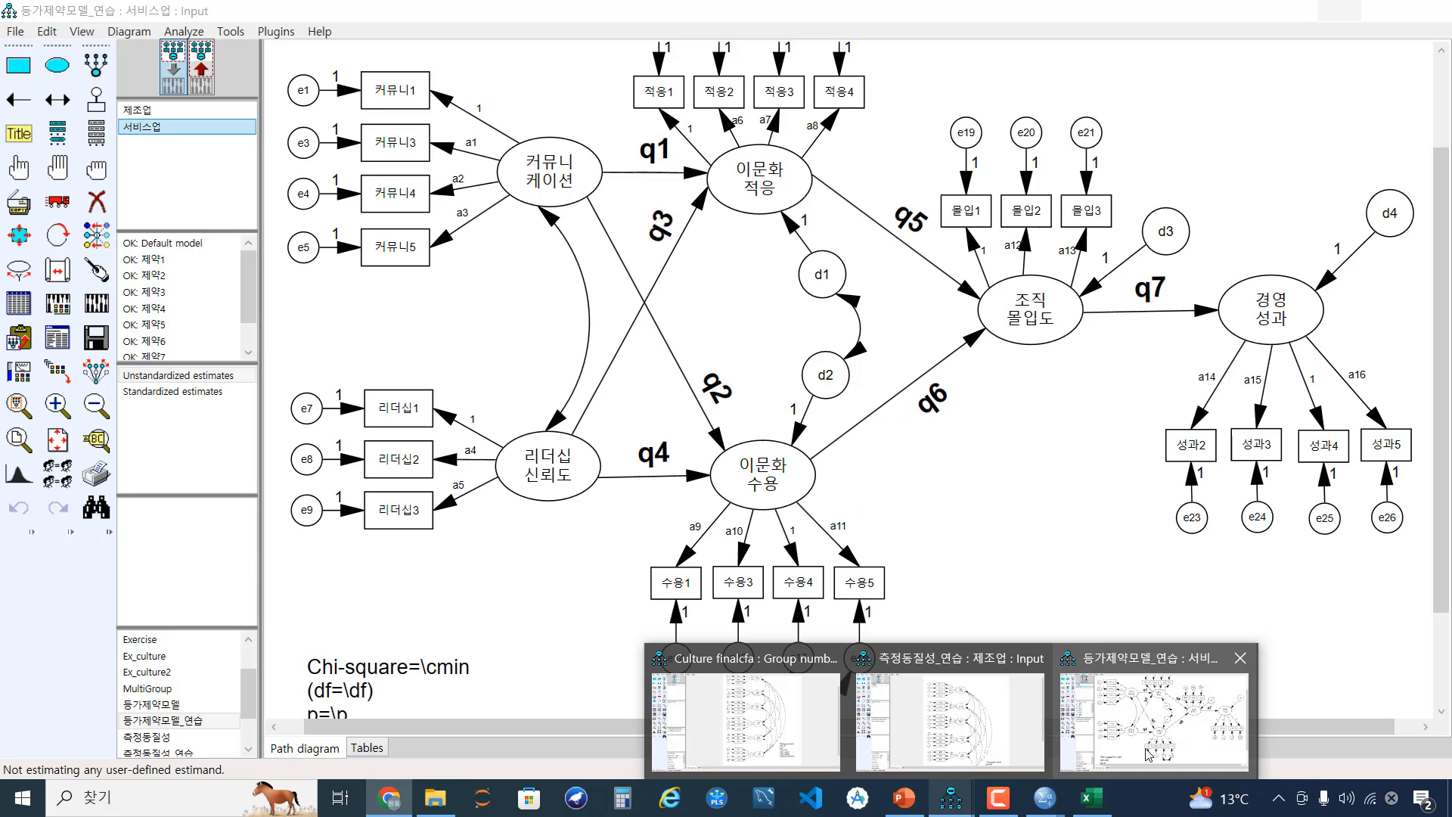
pyautogui.click(1147, 752)
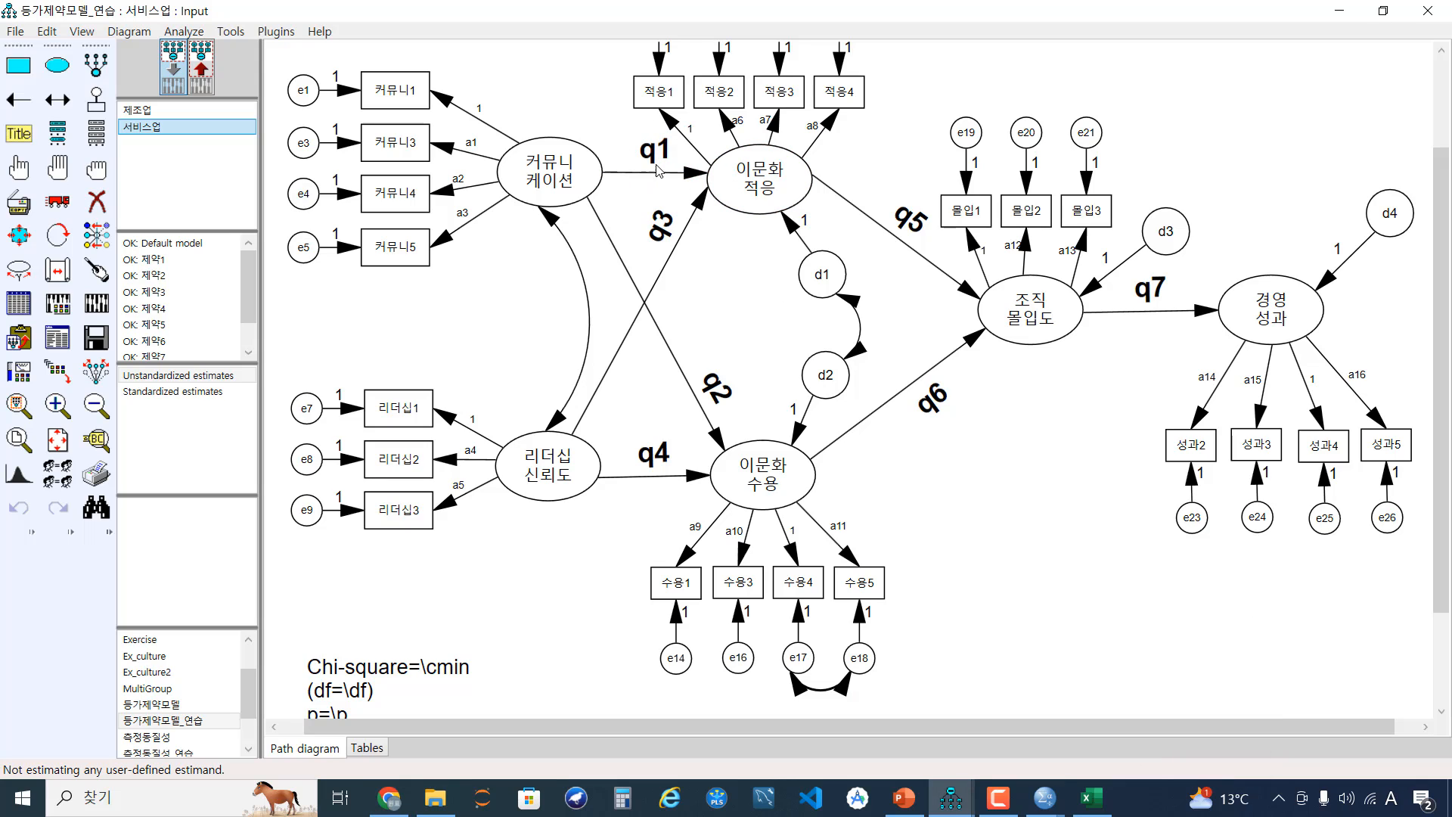
pyautogui.click(1339, 10)
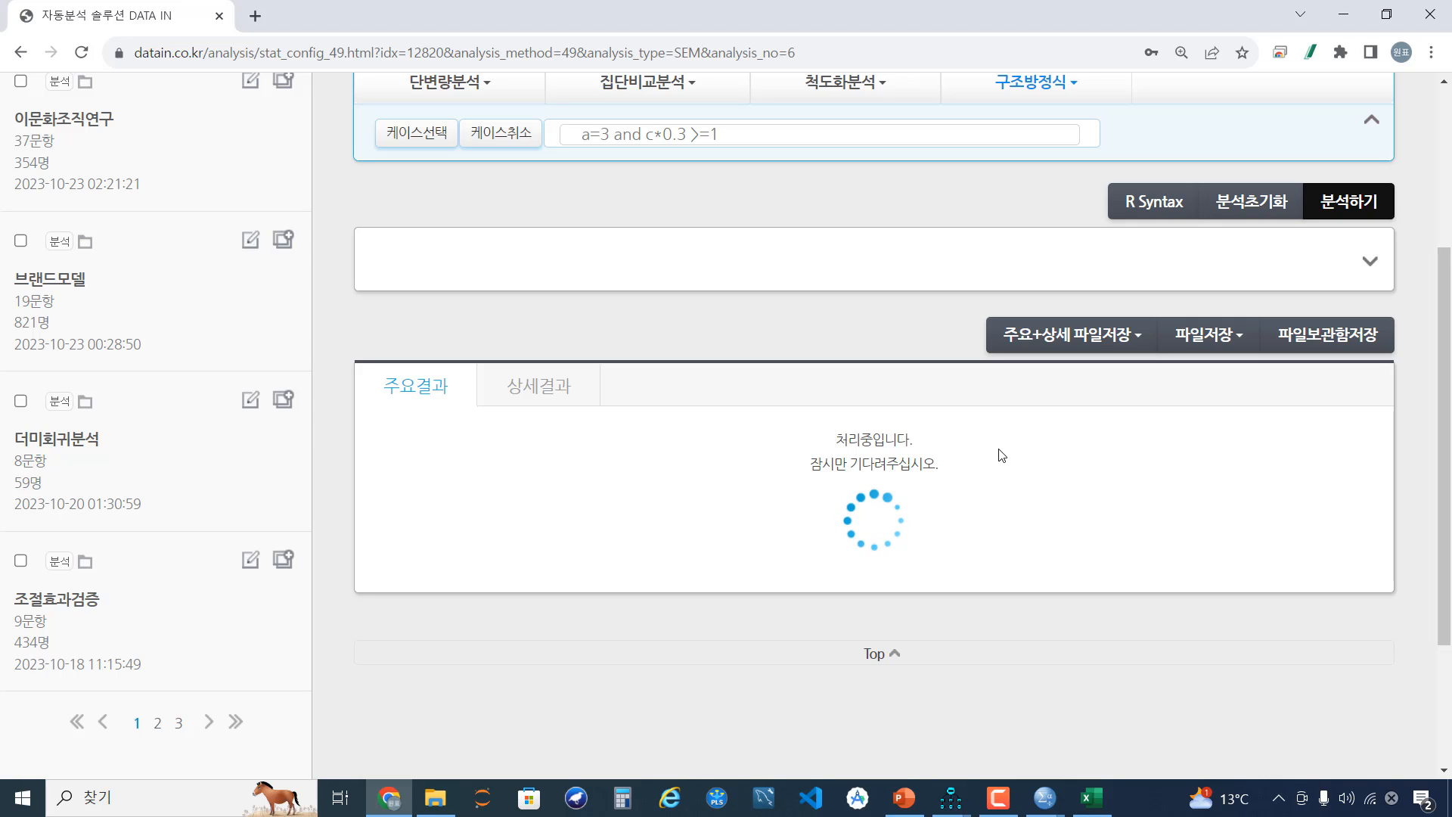
pyautogui.scroll(-3, 1068, 494)
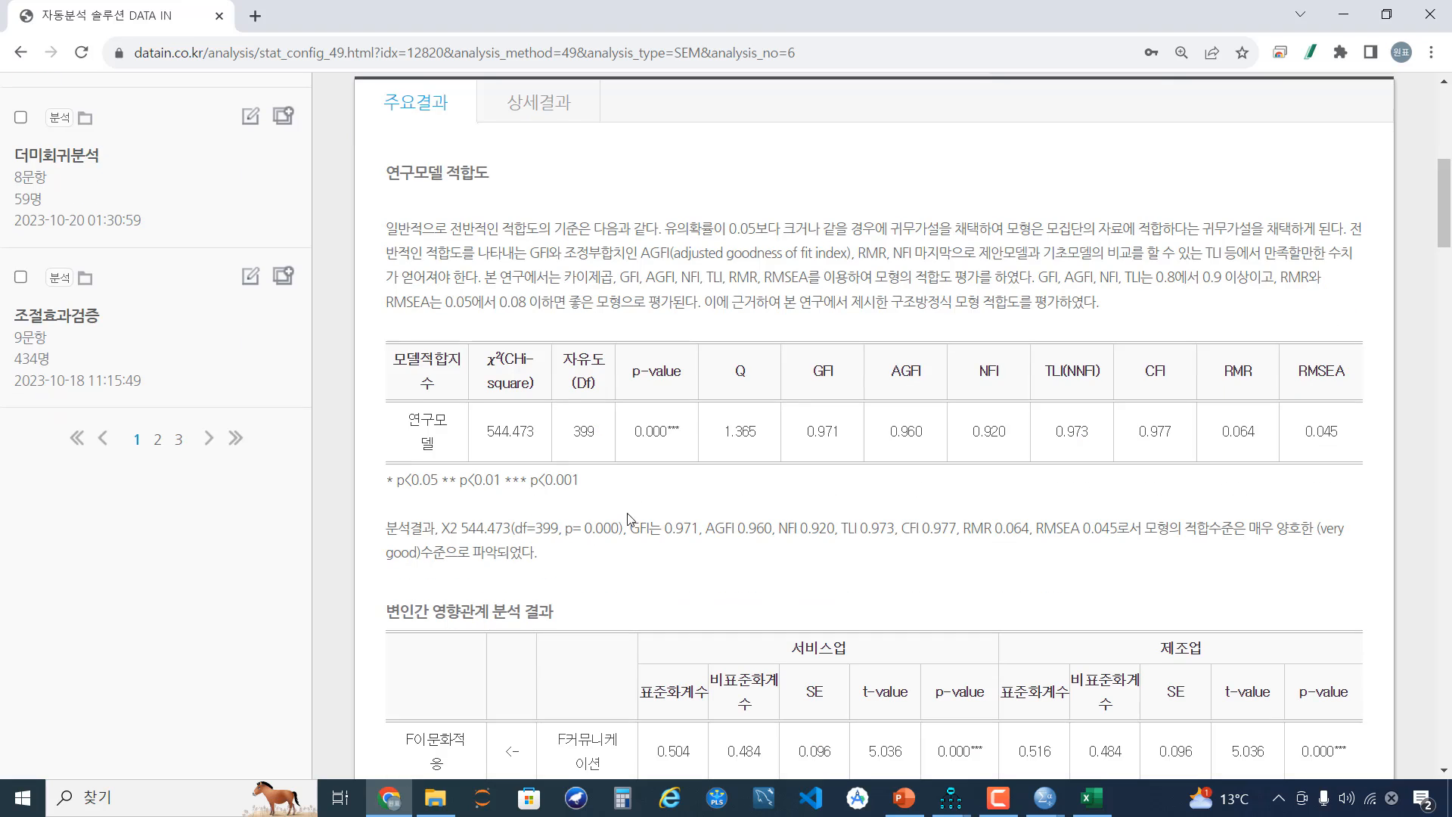
# Copy the 연구모델 row of the model fit table and paste it into Excel Sheet2 starting at cell A6.
pyautogui.moveTo(487, 430); pyautogui.dragTo(580, 435)
pyautogui.scroll(2, 755, 500)
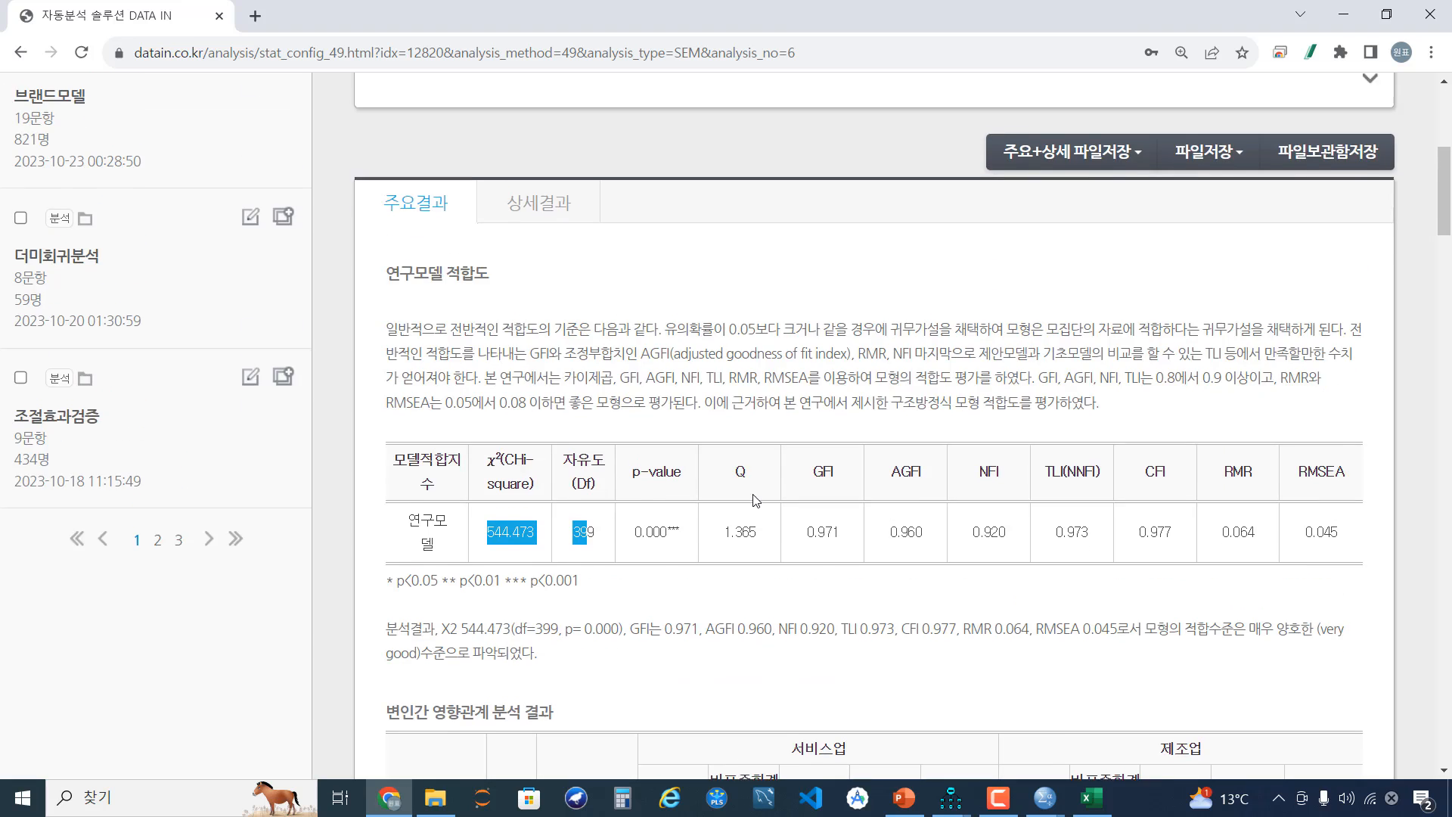
pyautogui.click(475, 649)
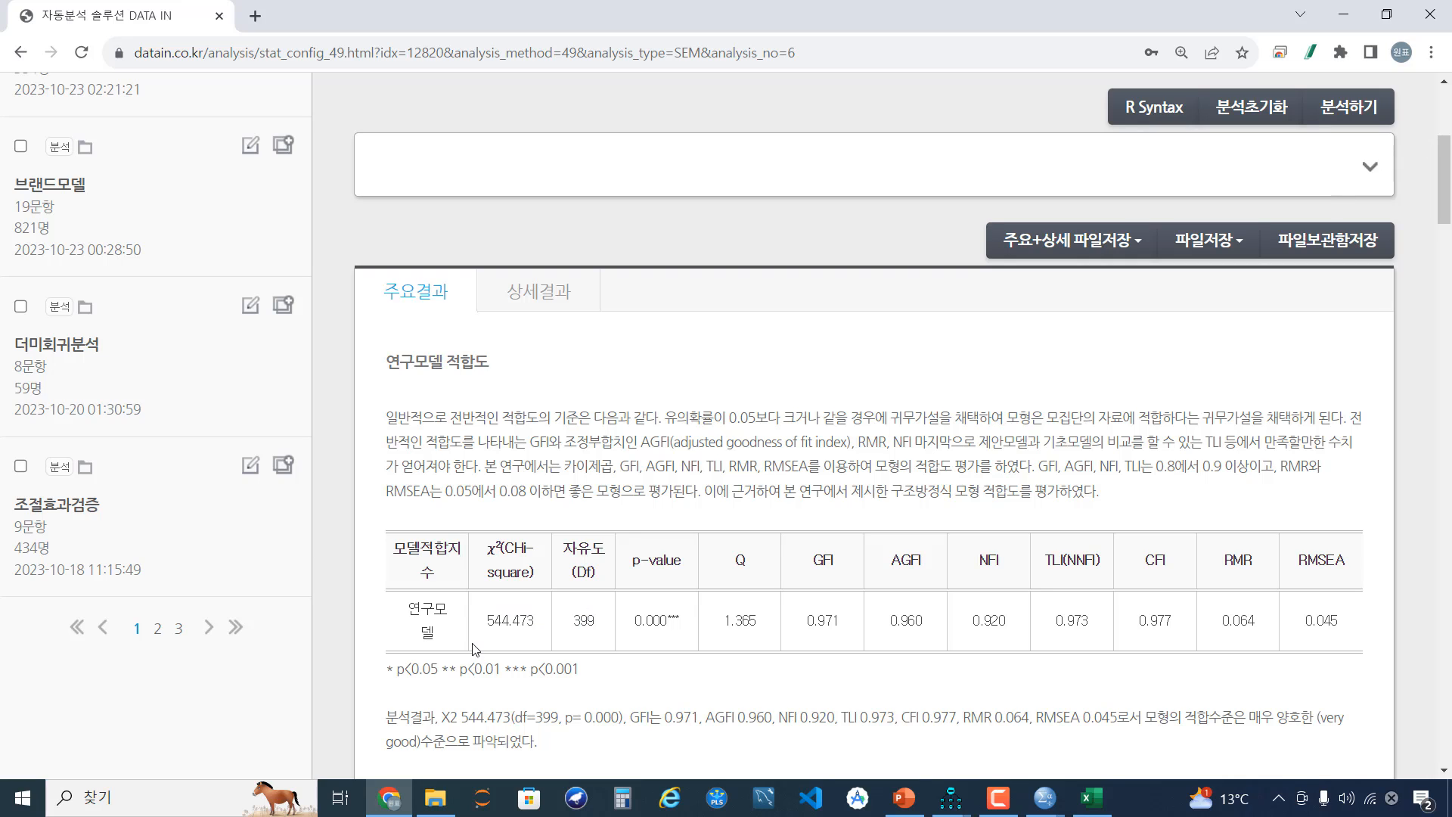
pyautogui.moveTo(486, 625); pyautogui.dragTo(1001, 643)
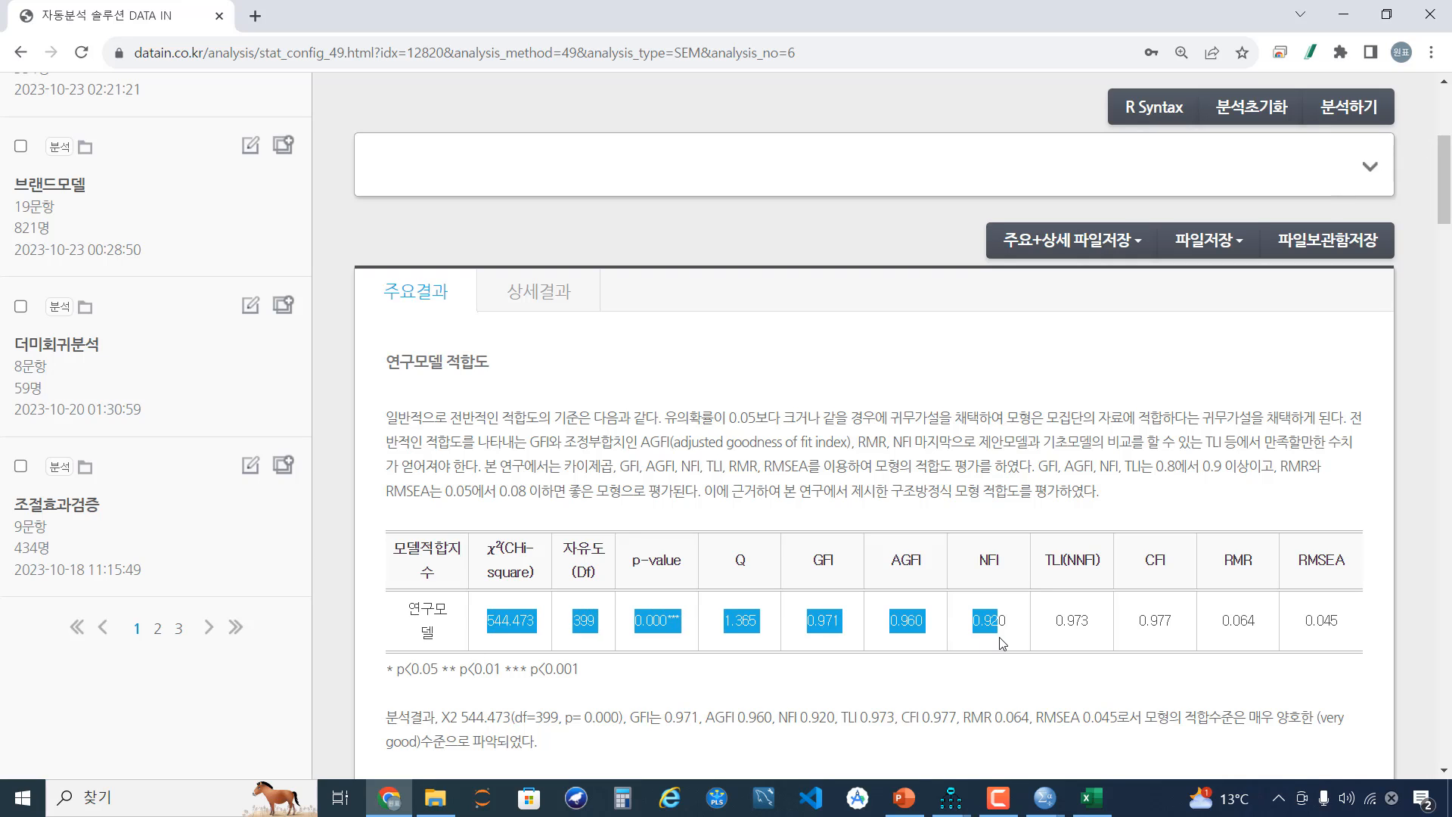
pyautogui.moveTo(442, 614); pyautogui.dragTo(1221, 698)
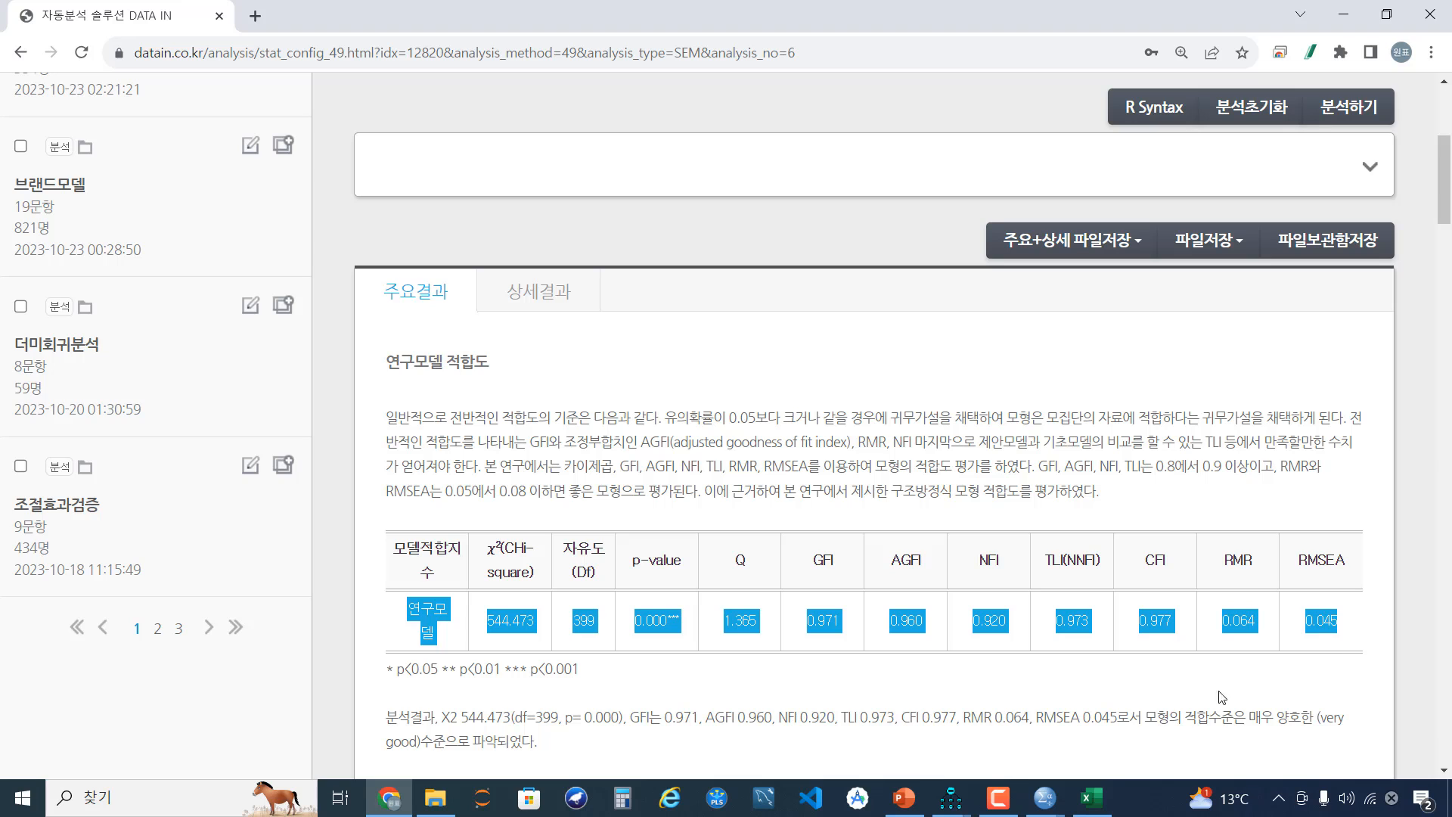
pyautogui.click(1089, 794)
pyautogui.click(151, 462)
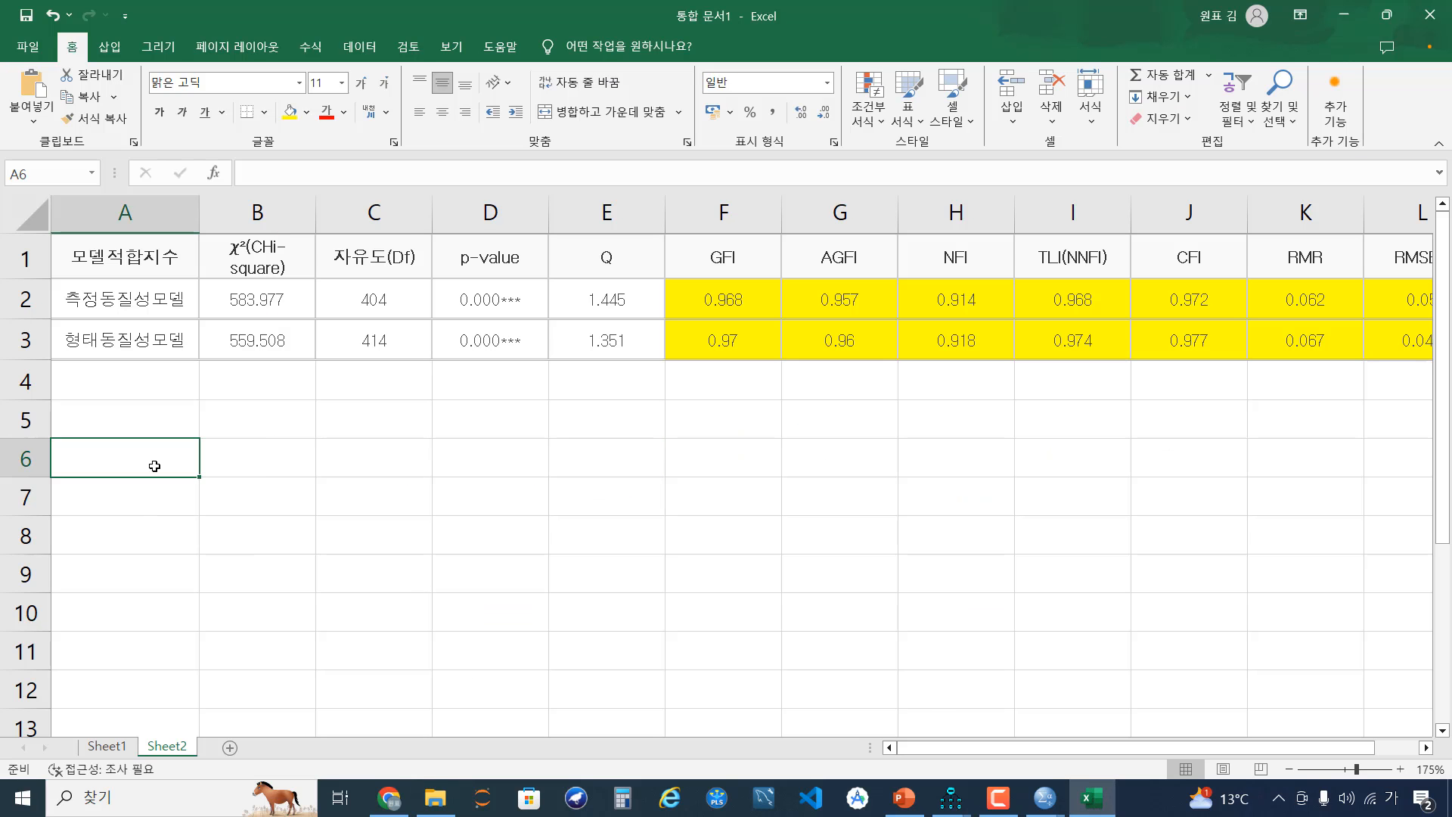
pyautogui.hotkey('ctrl', 'v')
# Rename the pasted row's label in cell A6 to 경로1제약.
pyautogui.click(144, 469)
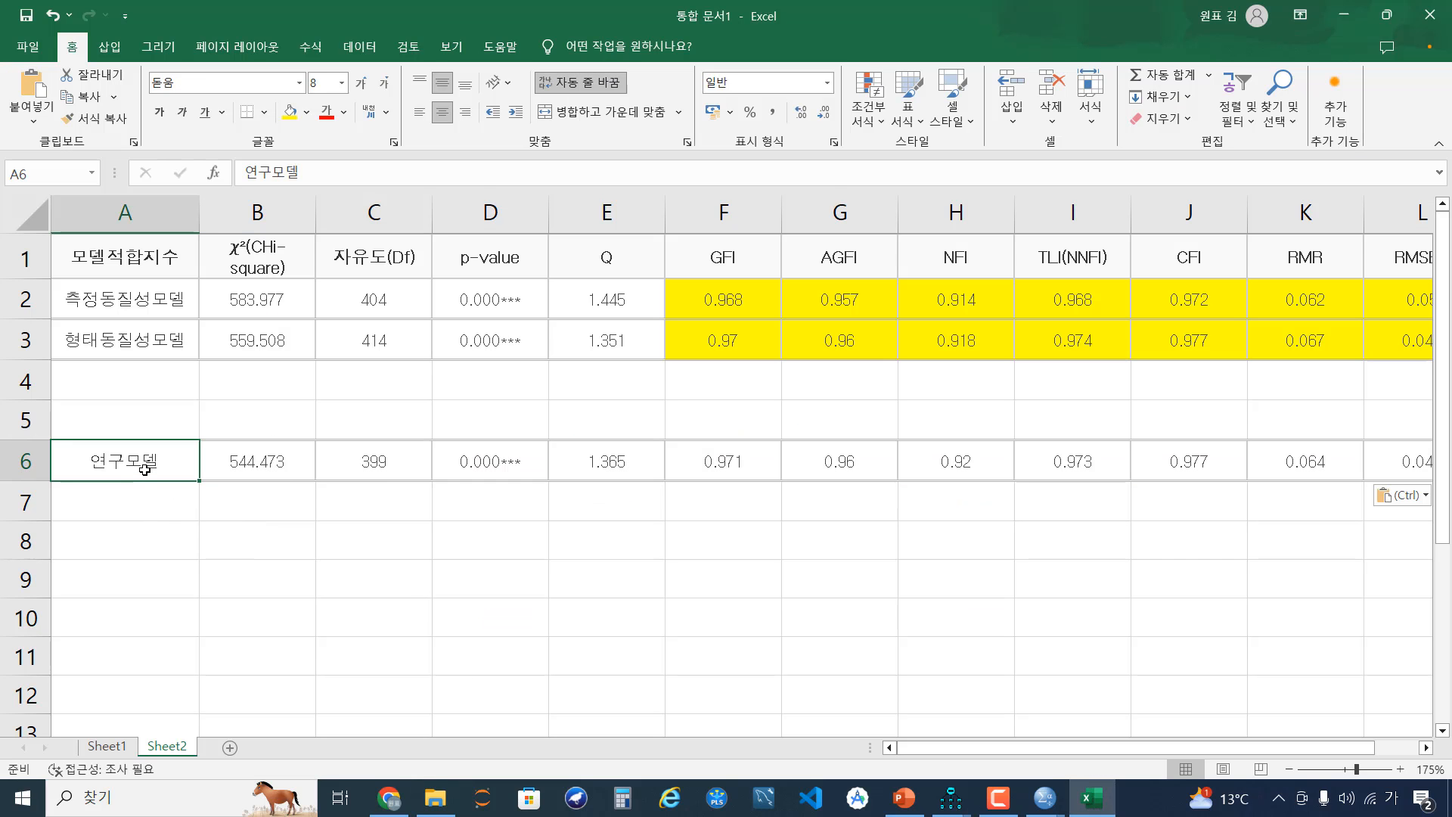
pyautogui.write('경로1')
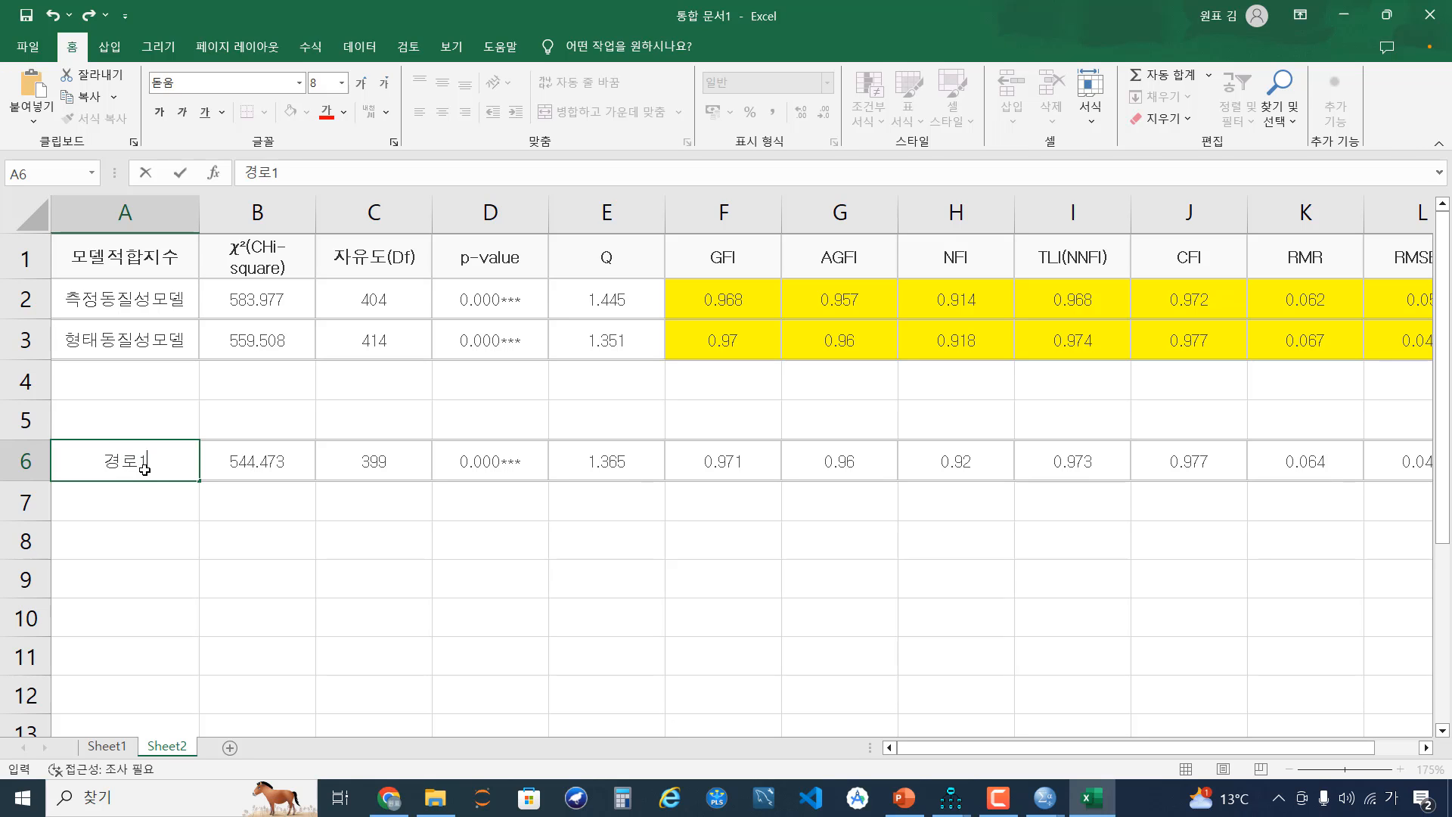
pyautogui.write('제약')
pyautogui.press('Return')
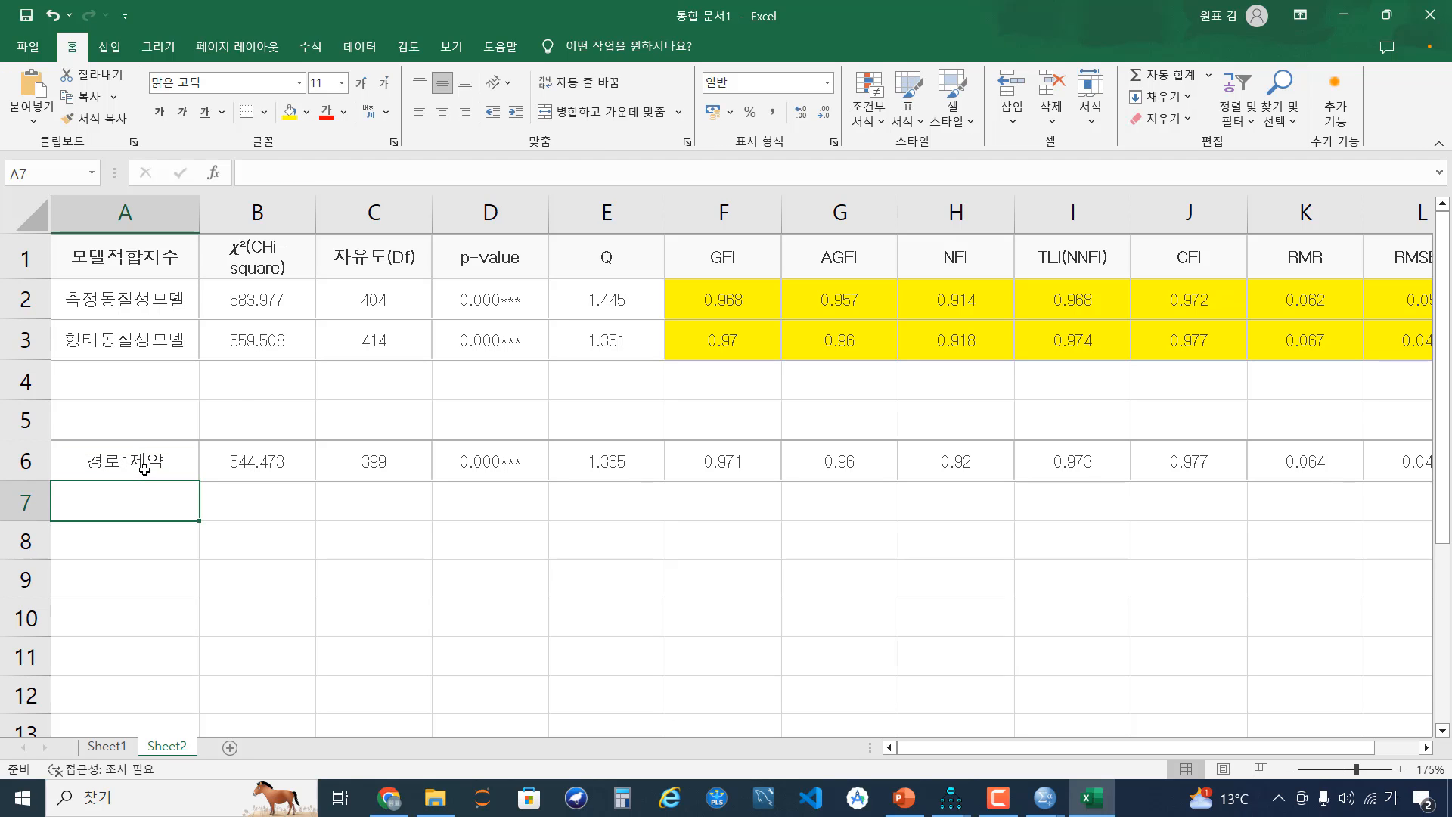
# Copy the fit-index column headers from row 1 and paste them above the 경로1제약 row, starting at B5.
pyautogui.moveTo(300, 276); pyautogui.dragTo(1279, 282)
pyautogui.hotkey('ctrl', 'c')
pyautogui.moveTo(1189, 748); pyautogui.dragTo(964, 743)
pyautogui.click(284, 420)
pyautogui.hotkey('ctrl', 'v')
# Fill the 경로1제약 label down one row to make 경로2제약 in cell A7.
pyautogui.click(154, 478)
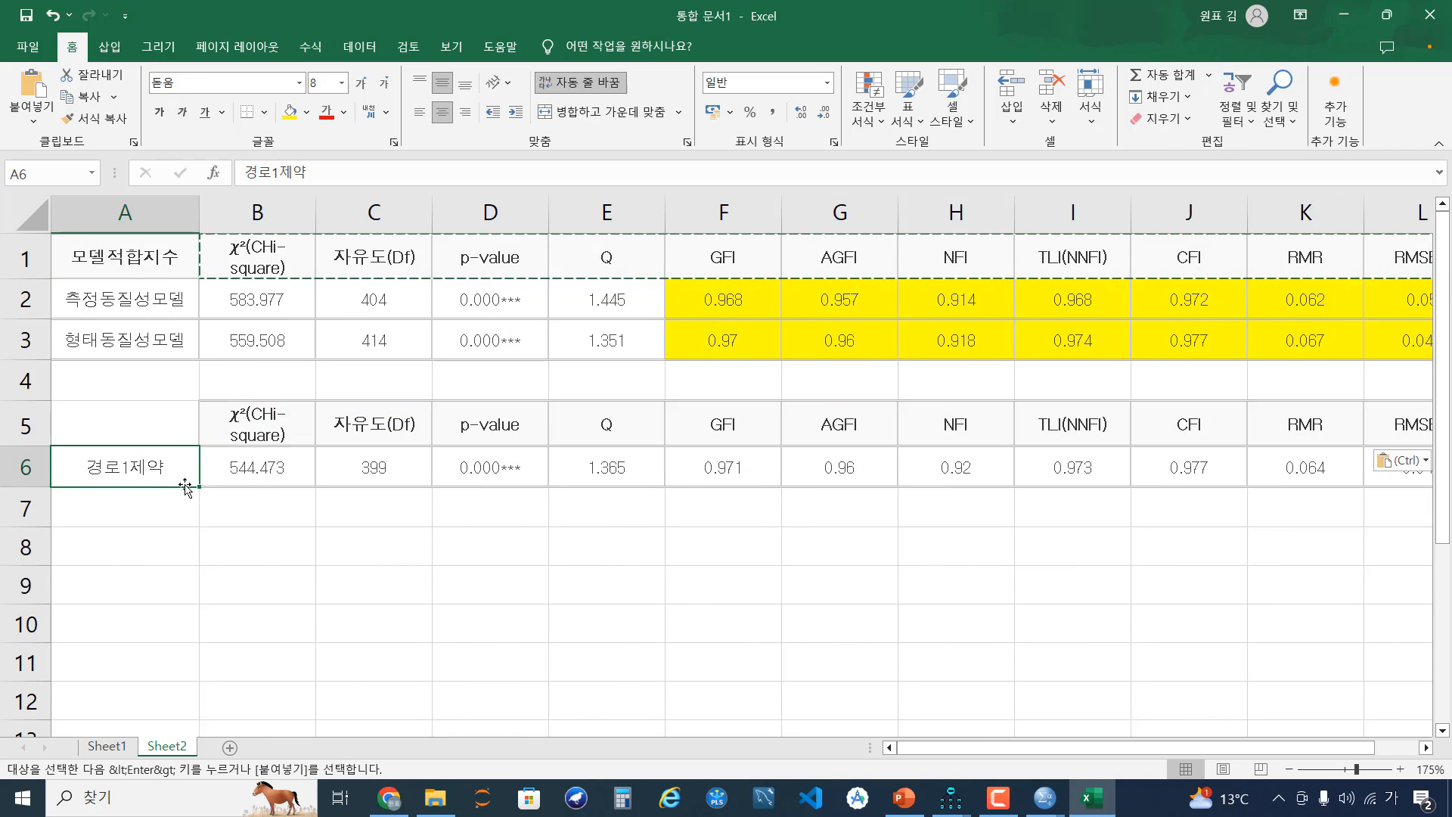
pyautogui.click(198, 494)
pyautogui.click(190, 480)
pyautogui.moveTo(200, 488); pyautogui.dragTo(199, 507)
pyautogui.click(296, 513)
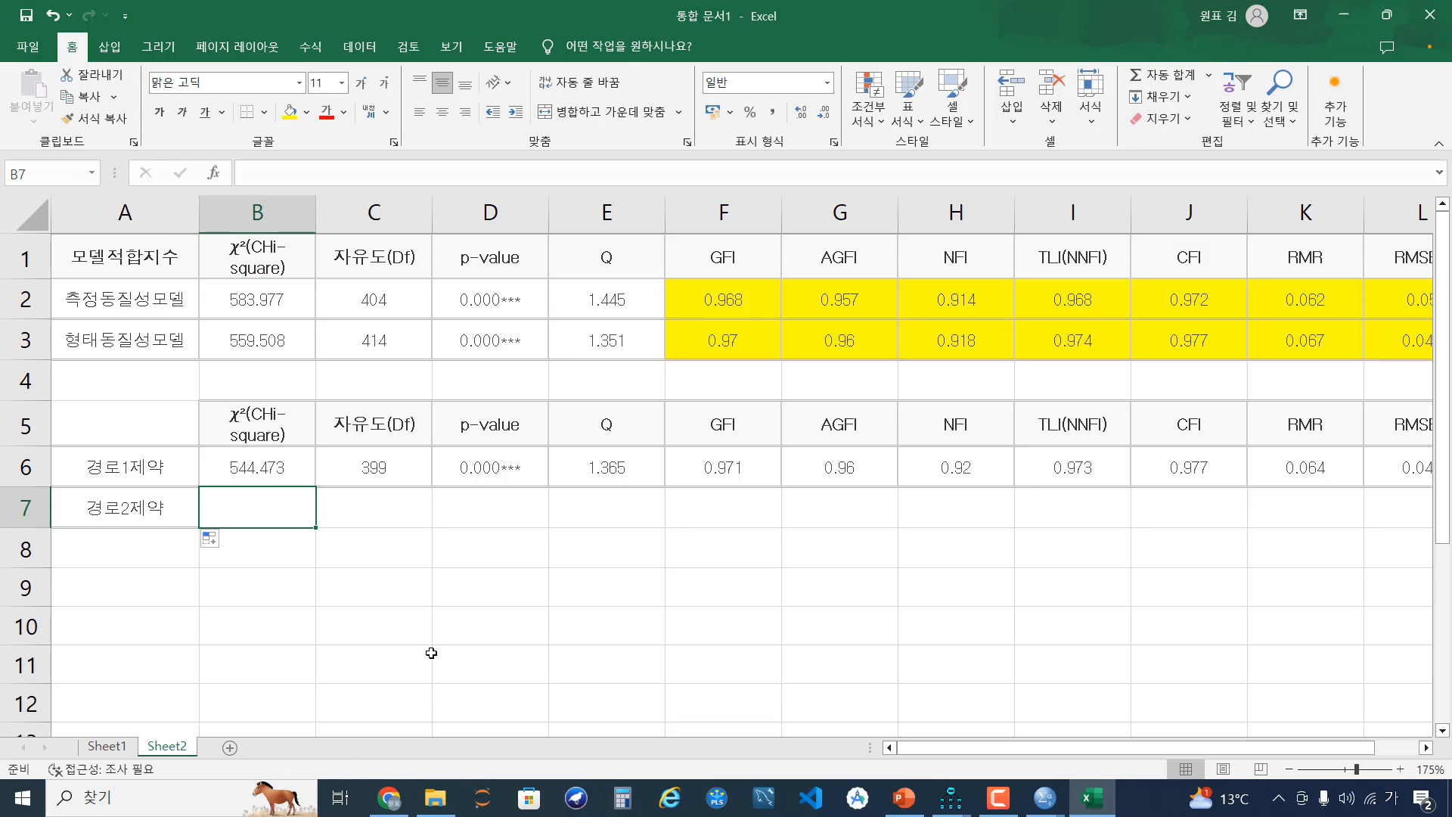
# Return to DATA IN, delete the saved F이문화적응–F커뮤니케이션 partial item and enable the partial option again.
pyautogui.click(389, 798)
pyautogui.scroll(3, 1371, 370)
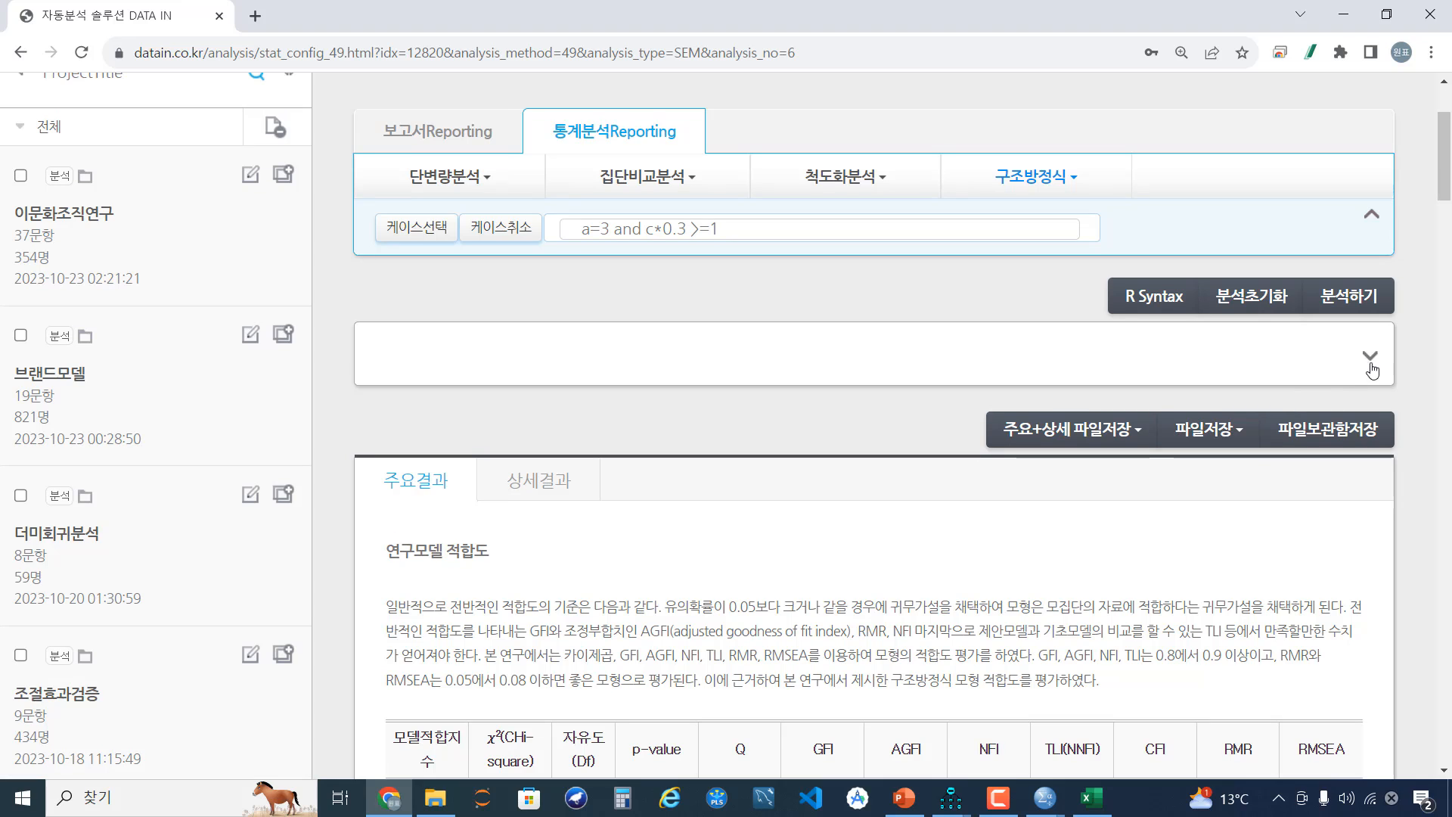
pyautogui.click(1371, 369)
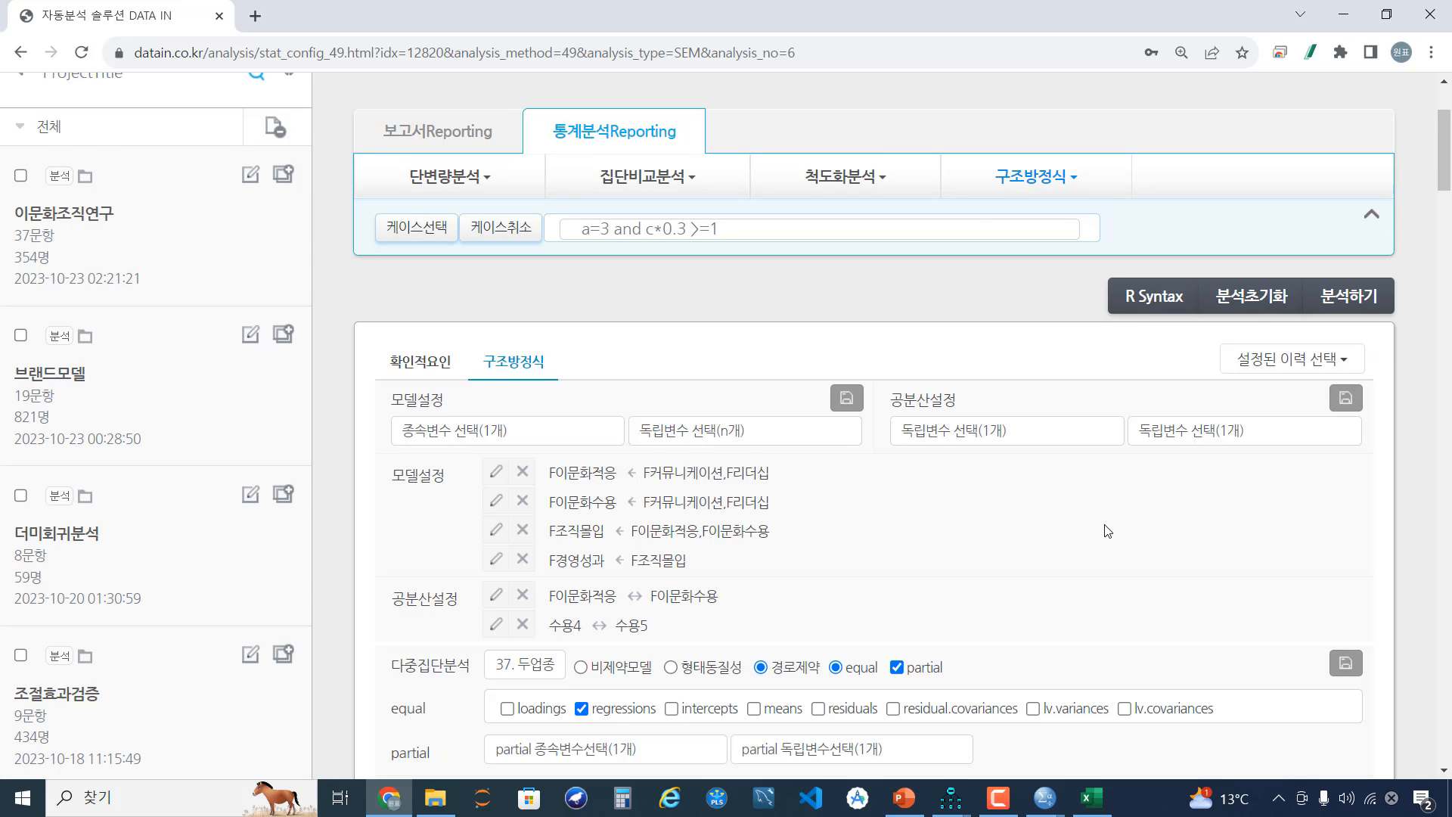
pyautogui.scroll(-5, 1104, 525)
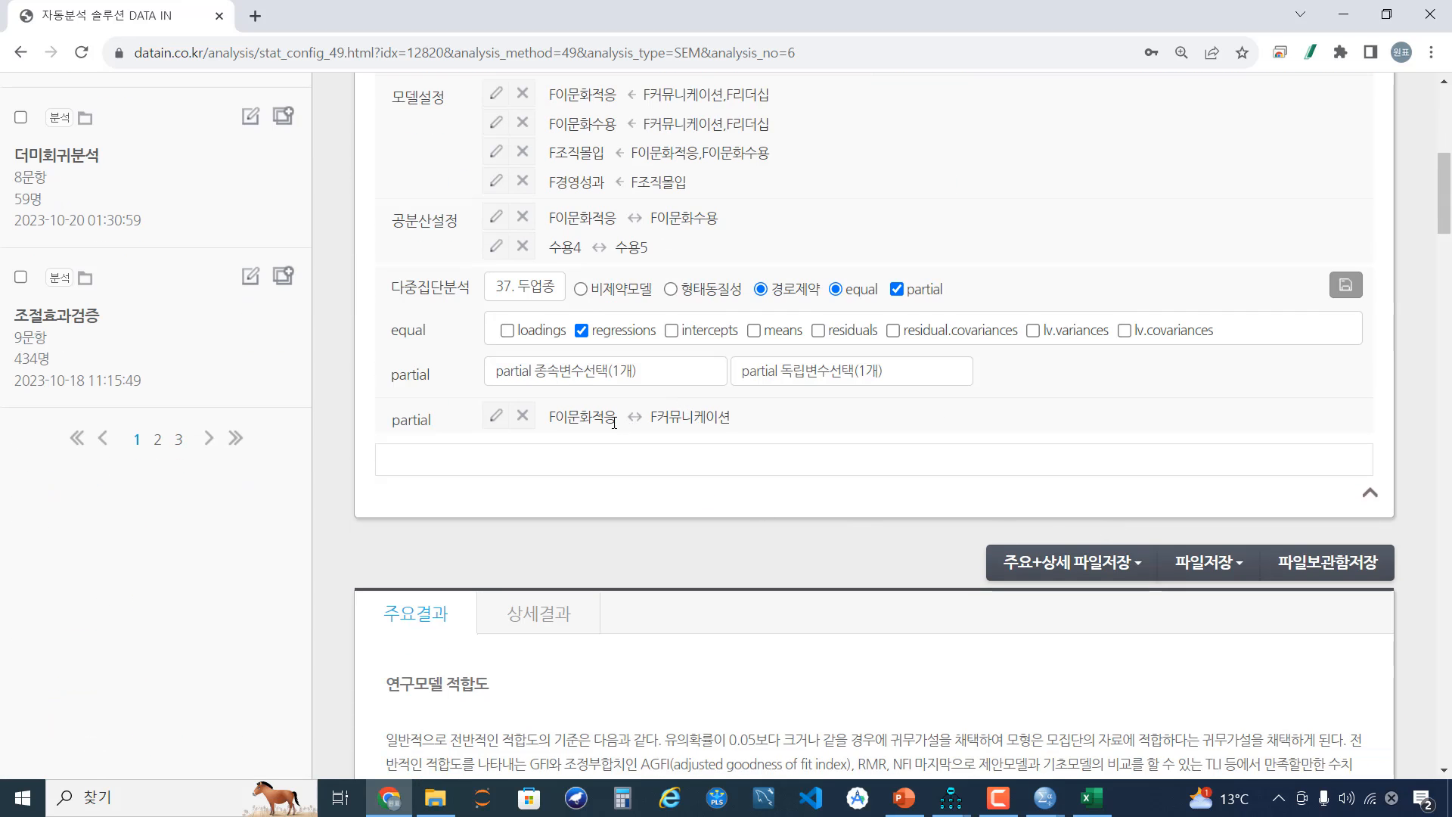
pyautogui.click(522, 415)
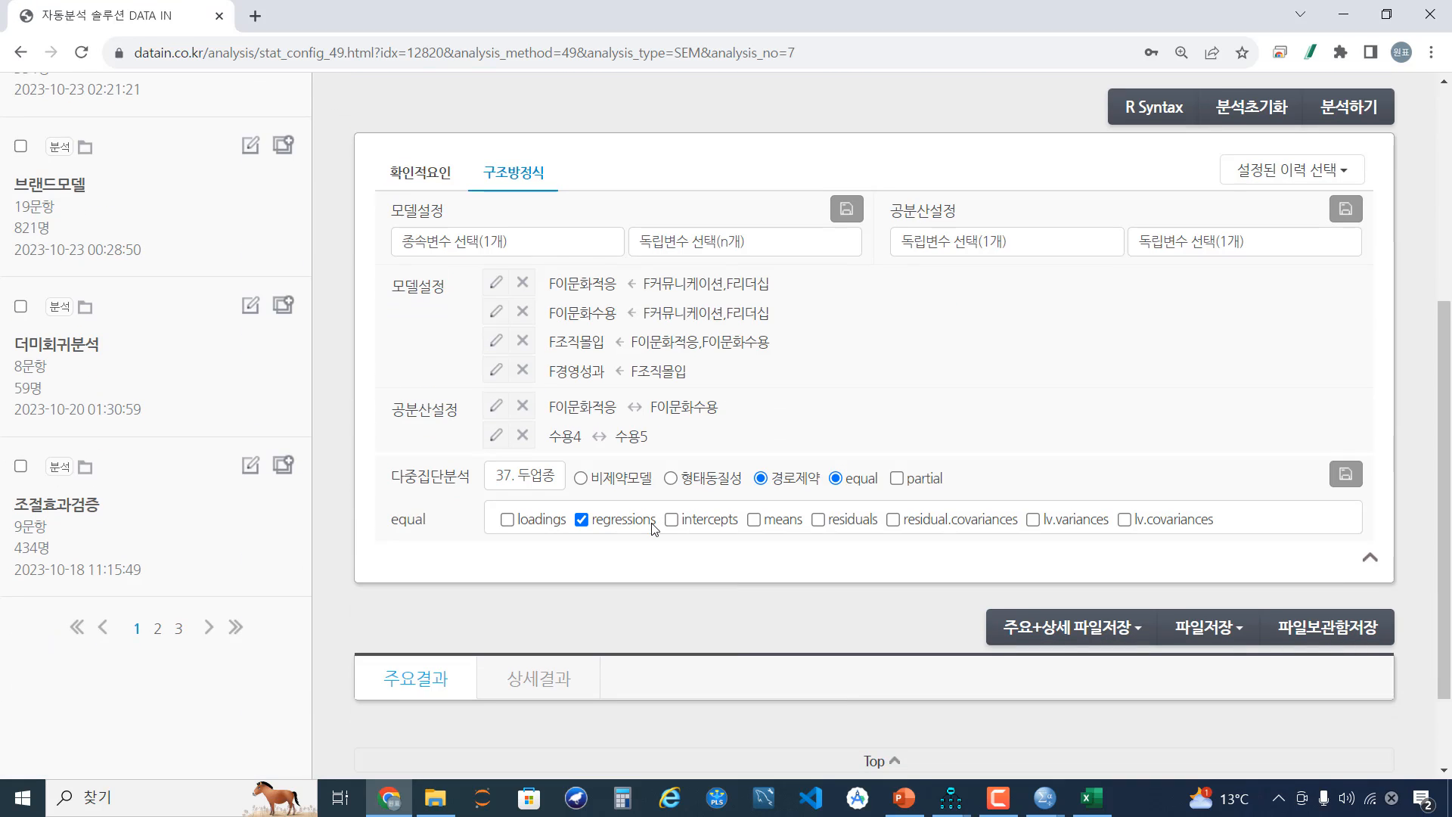
pyautogui.click(897, 477)
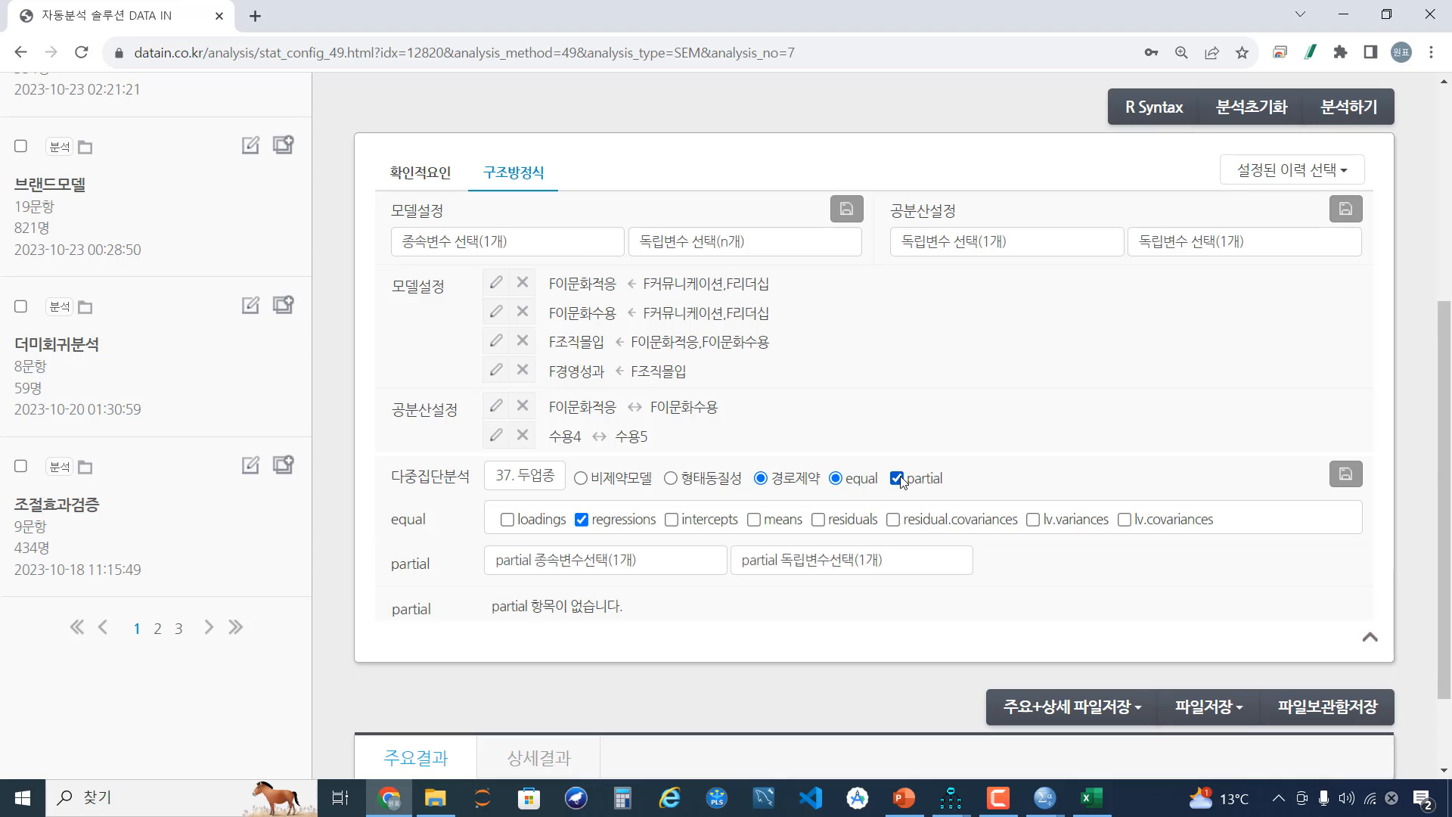
# Save a partial item with F이문화수용 as dependent and F커뮤니케이션 as independent variable, and run the analysis.
pyautogui.click(655, 564)
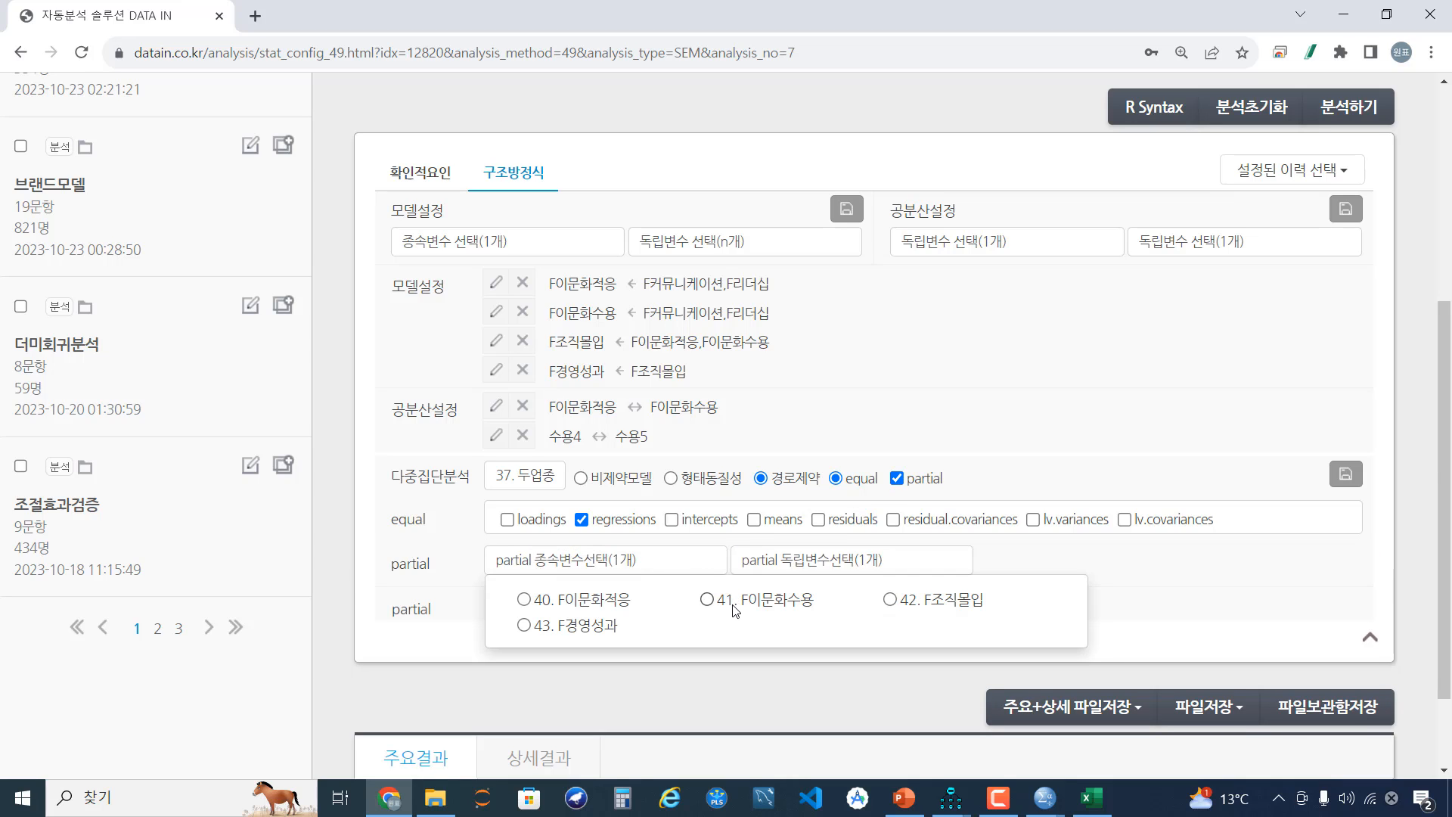
pyautogui.click(707, 599)
pyautogui.click(836, 564)
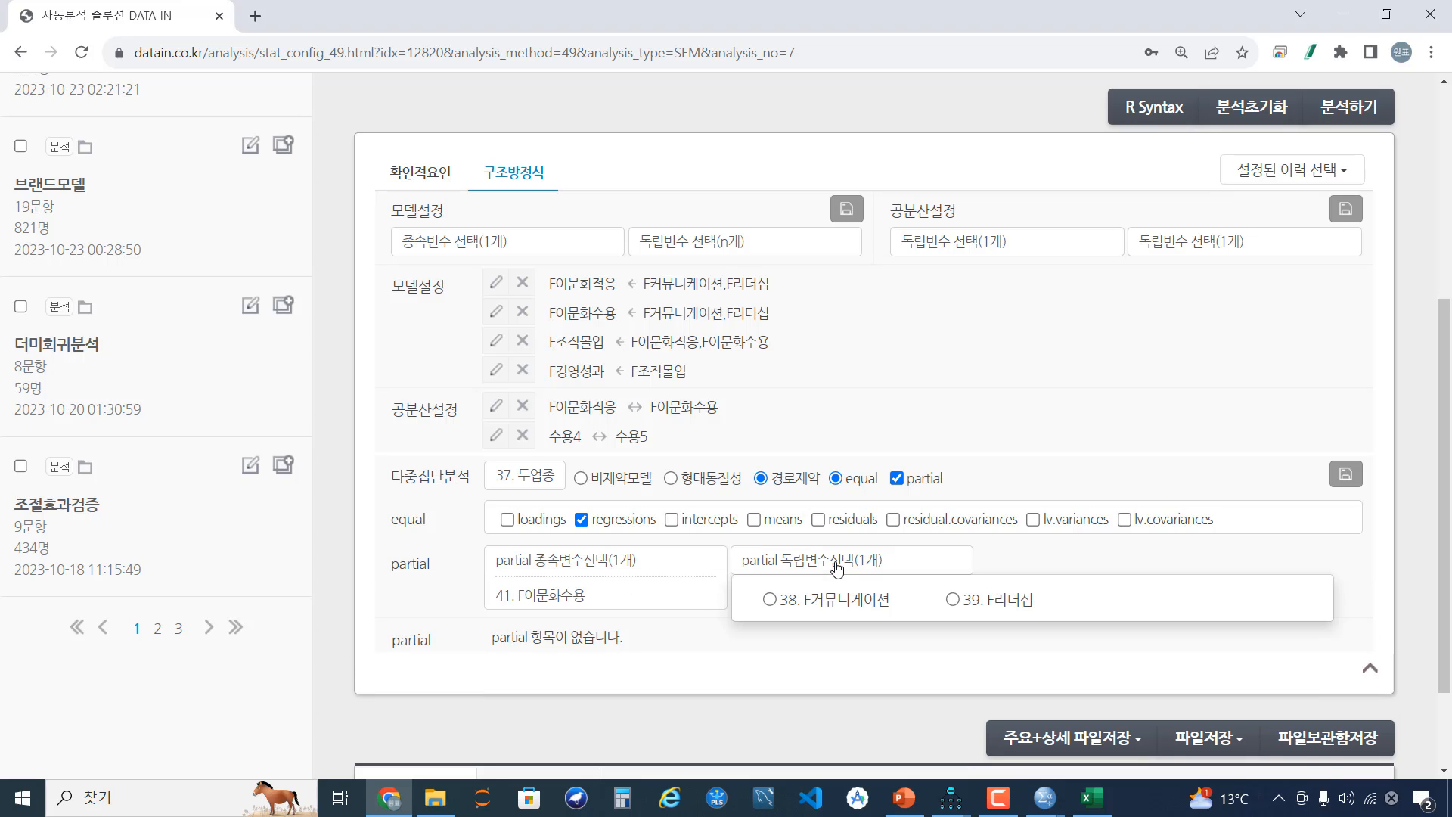
pyautogui.click(819, 603)
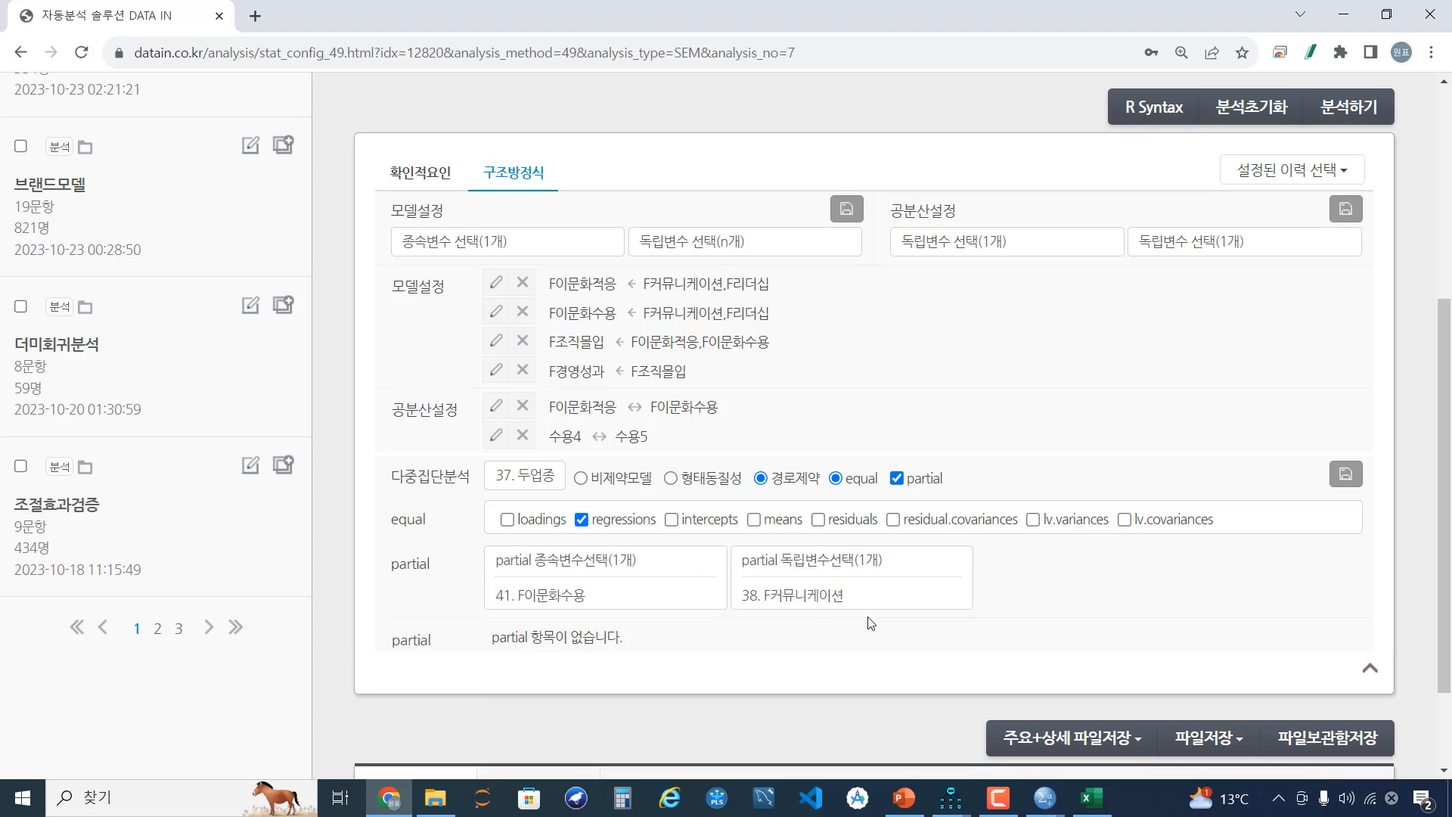
pyautogui.click(1341, 484)
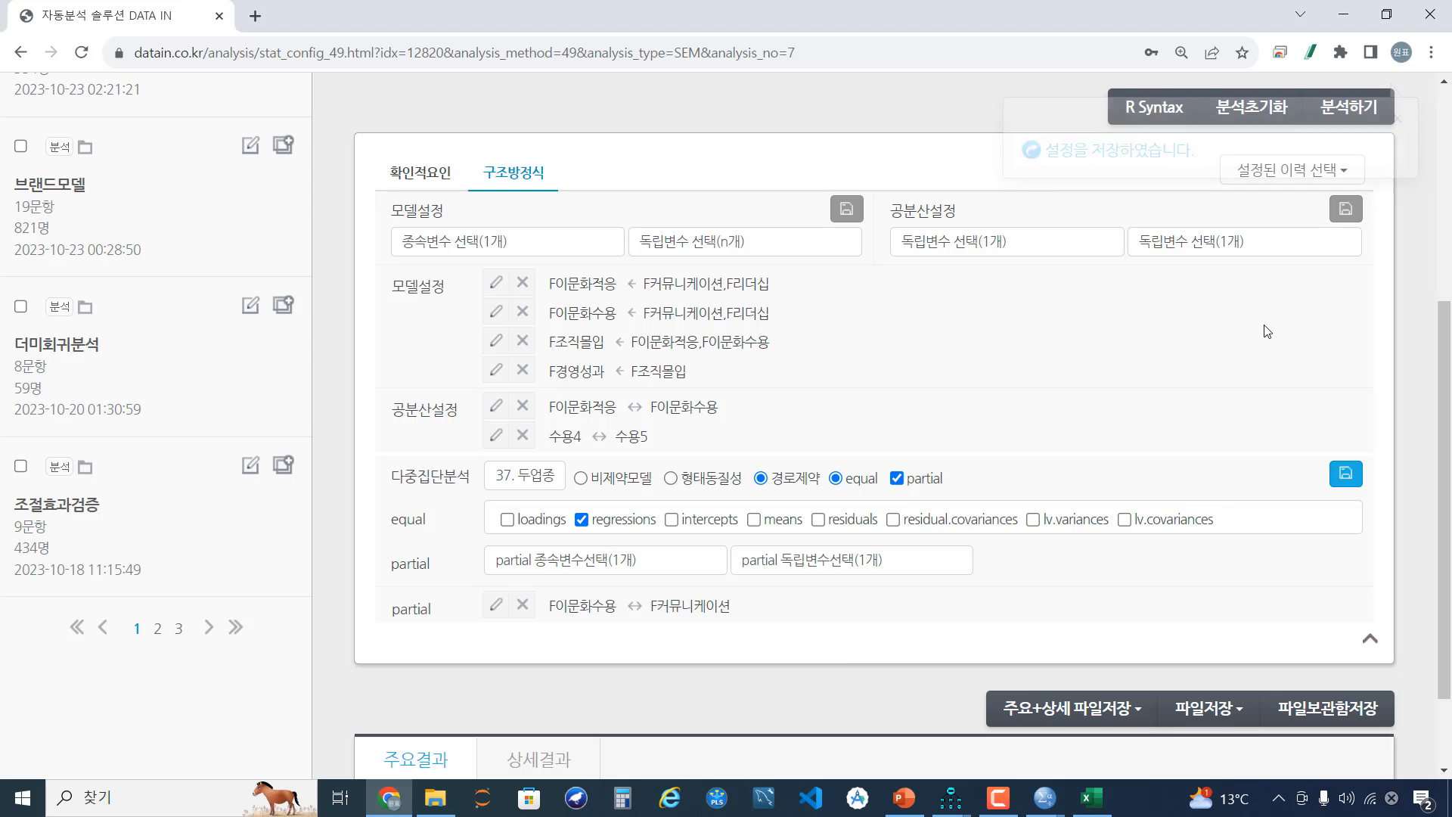
pyautogui.click(1352, 112)
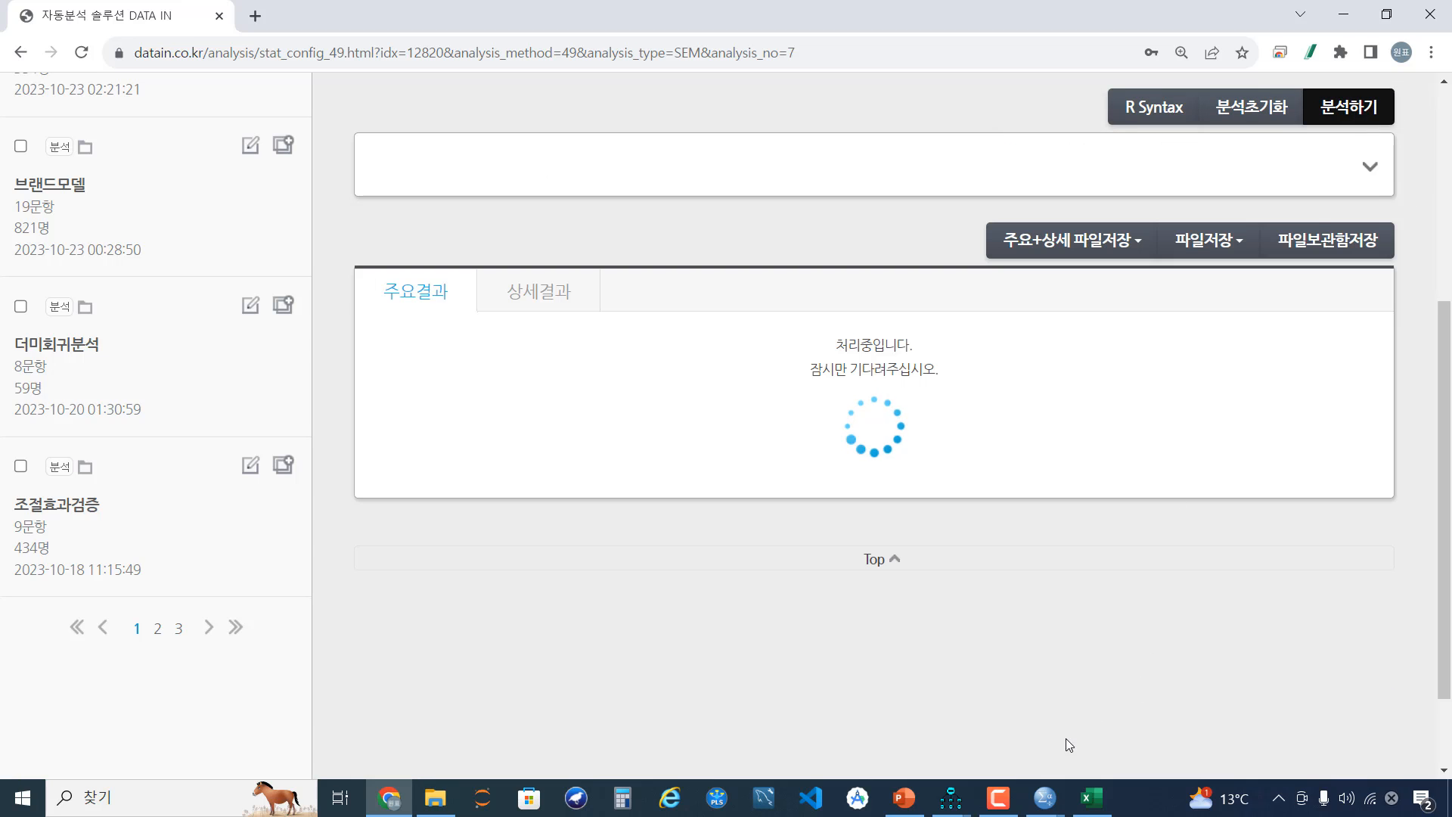
# Examine the 커뮤니케이션 to 이문화수용 path in the Amos 등가제약모델_연습 diagram, then return to DATA IN.
pyautogui.moveTo(951, 798)
pyautogui.click(1125, 718)
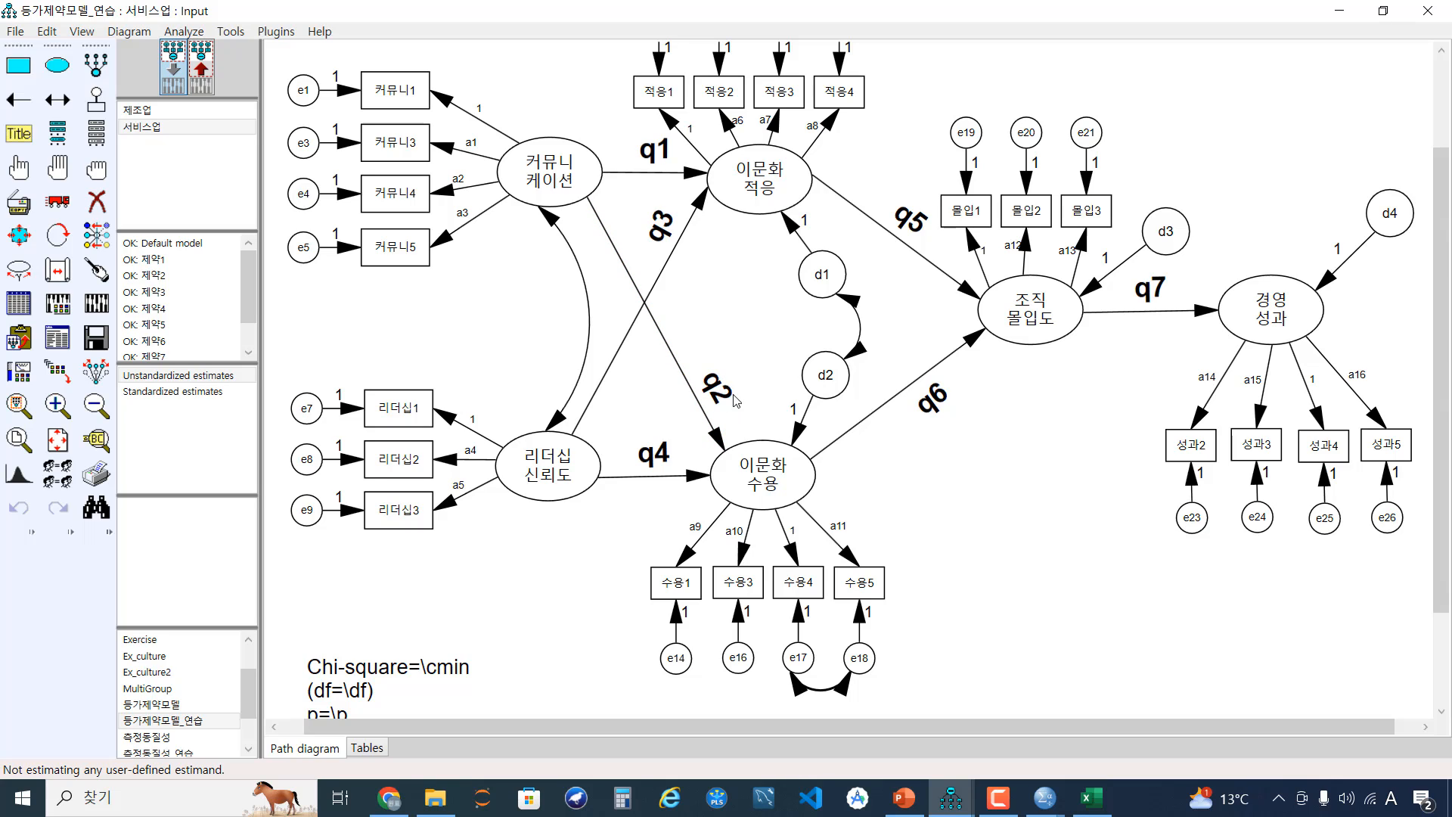
pyautogui.click(1092, 806)
pyautogui.click(401, 808)
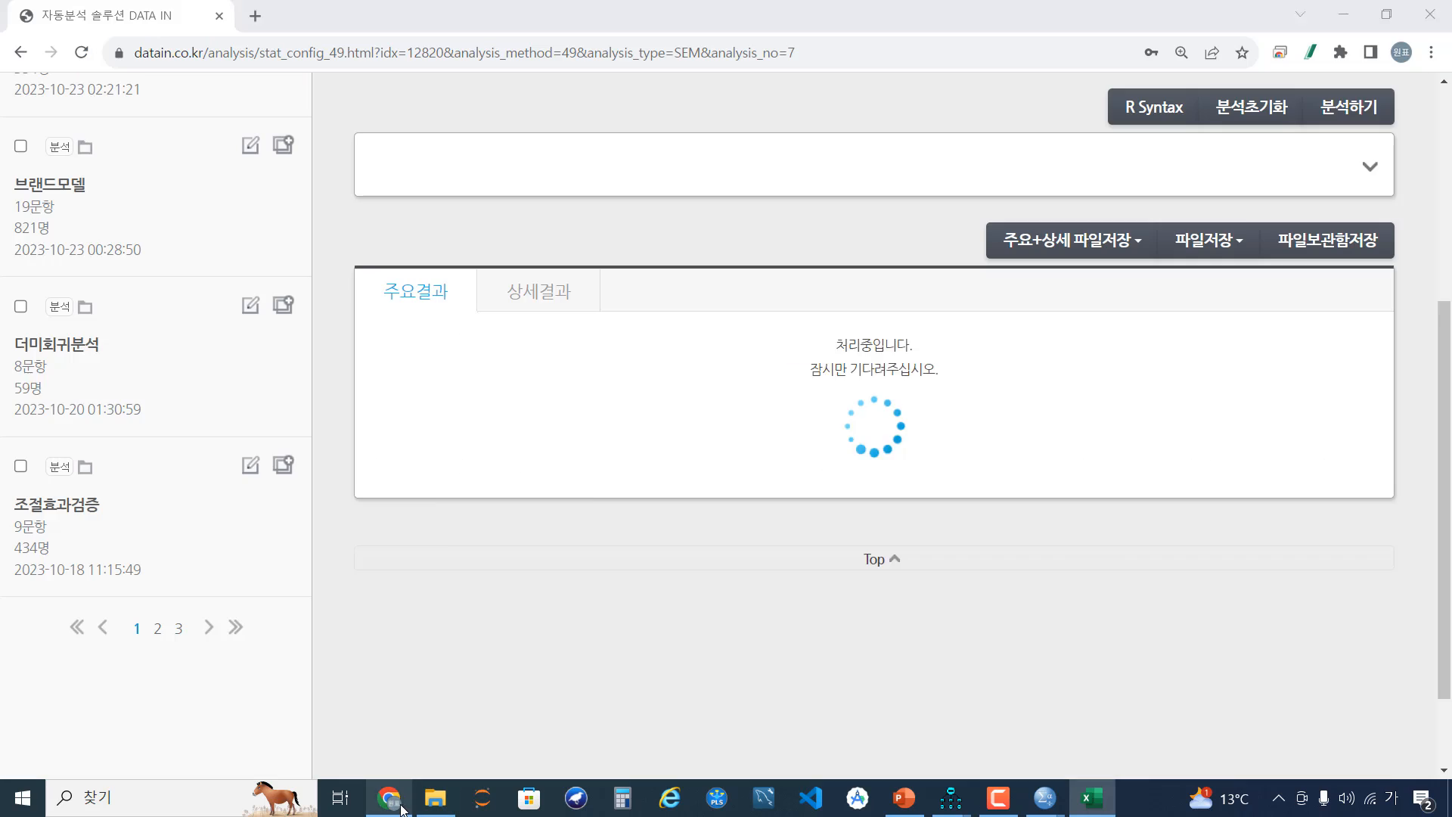
# Copy the new 연구모델 fit row into row 7 of Excel Sheet2 and restore its label to 경로2제약.
pyautogui.scroll(-1, 677, 619)
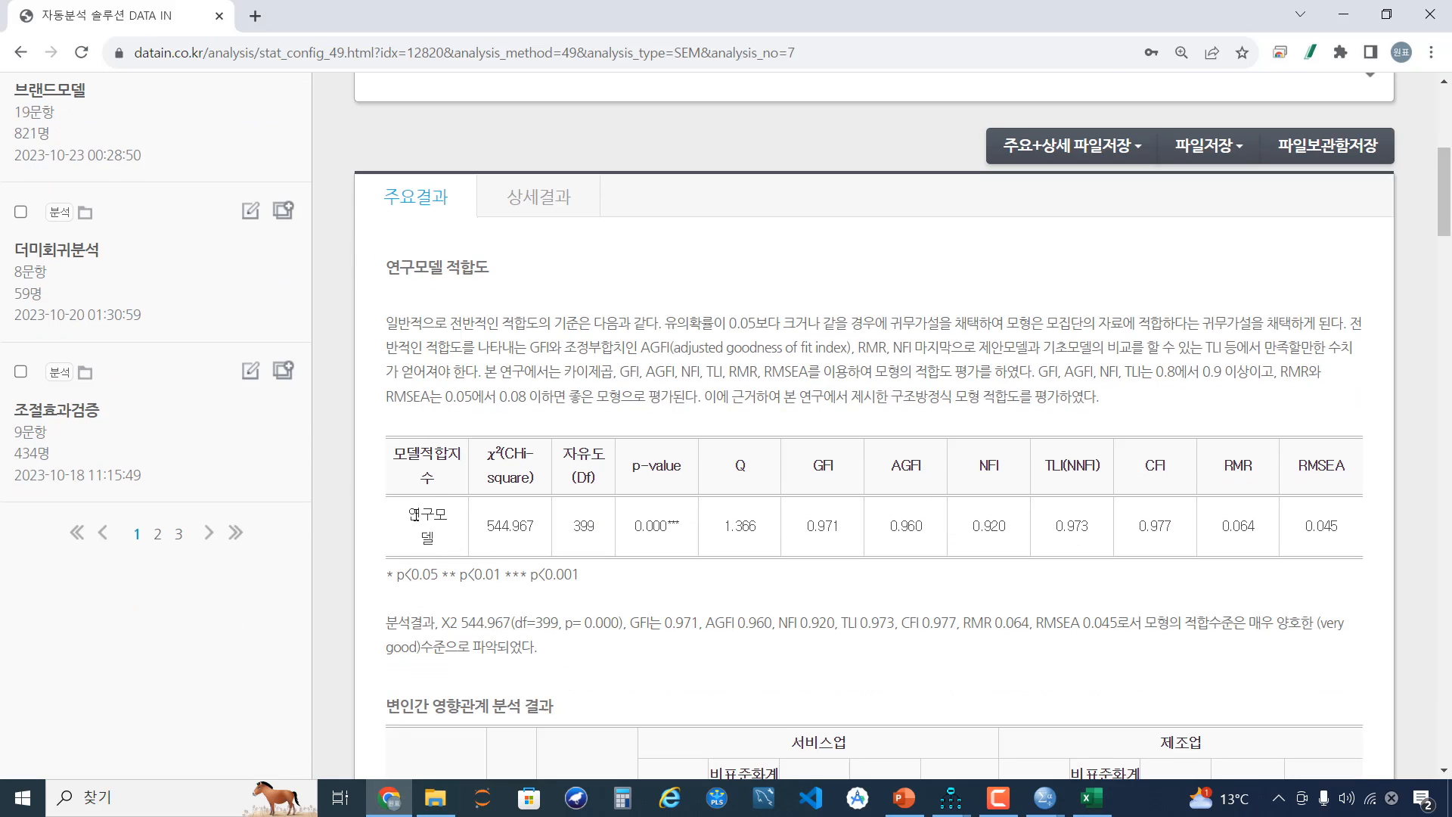
pyautogui.moveTo(415, 515); pyautogui.dragTo(1298, 576)
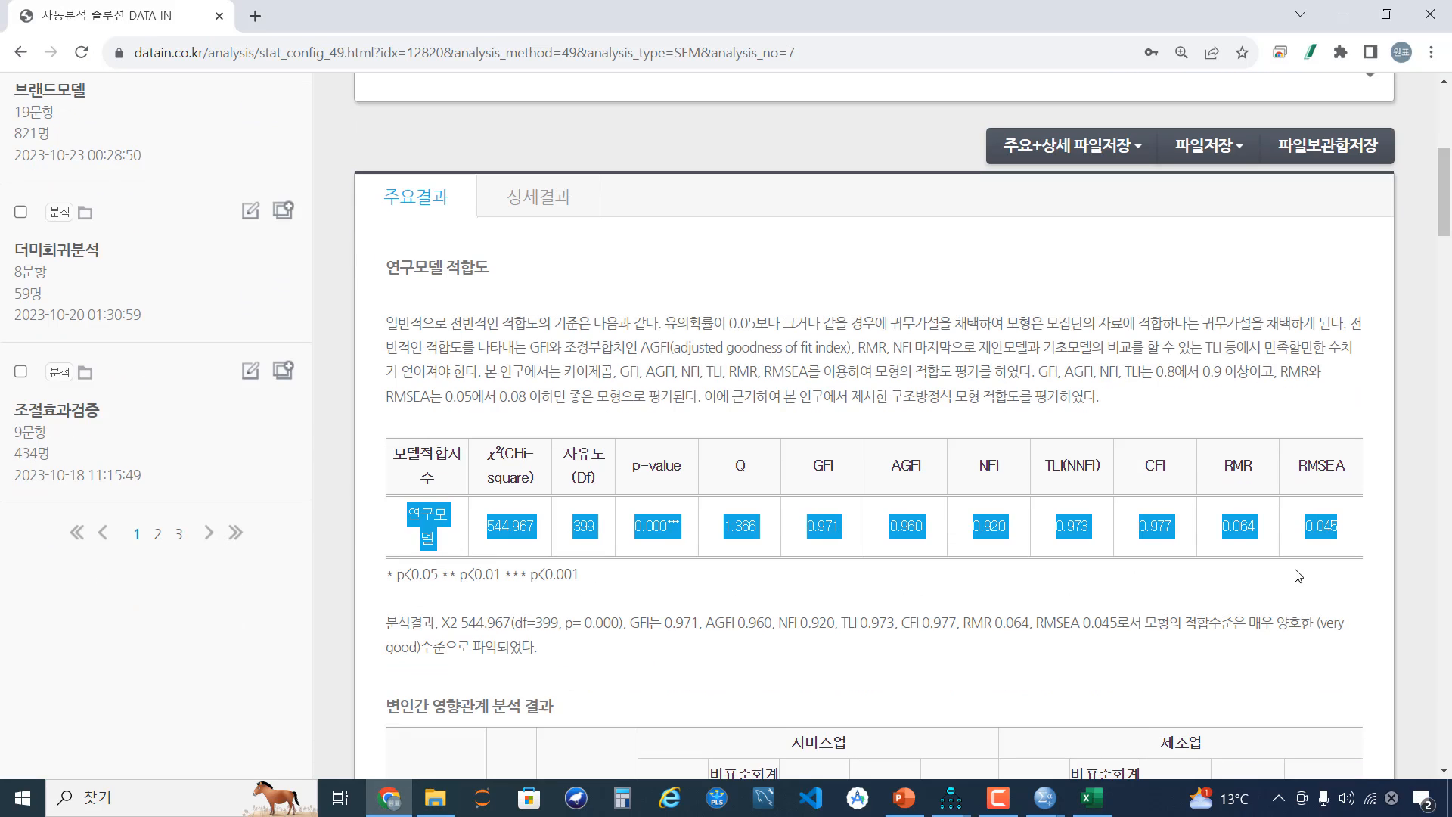
pyautogui.click(1092, 798)
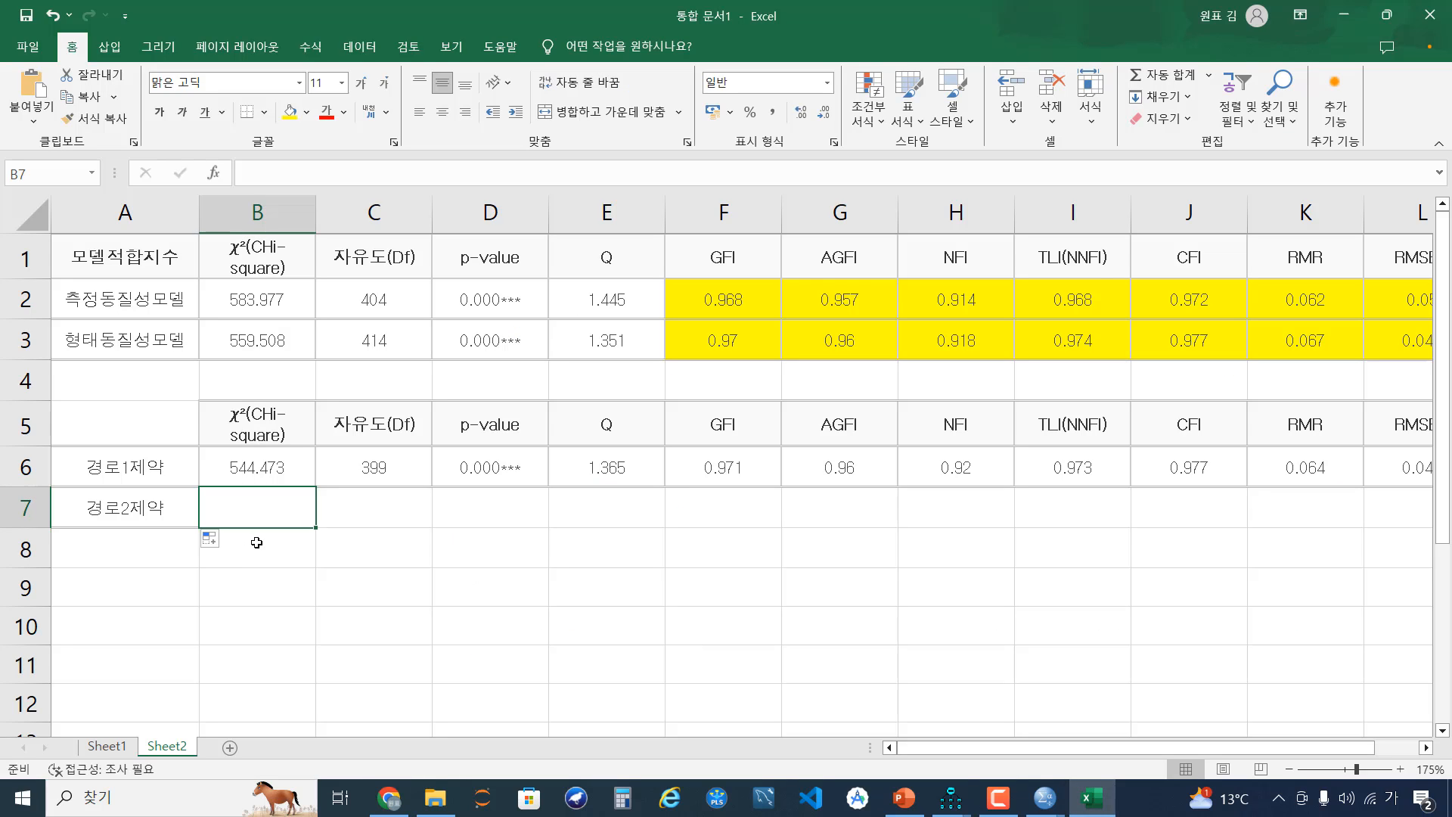
pyautogui.click(132, 523)
pyautogui.write('연구모델\t544.967\t399\t0.000***\t1.366\t0.971\t0.96\t0.92\t0.973\t0.977\t0.064\t0.045')
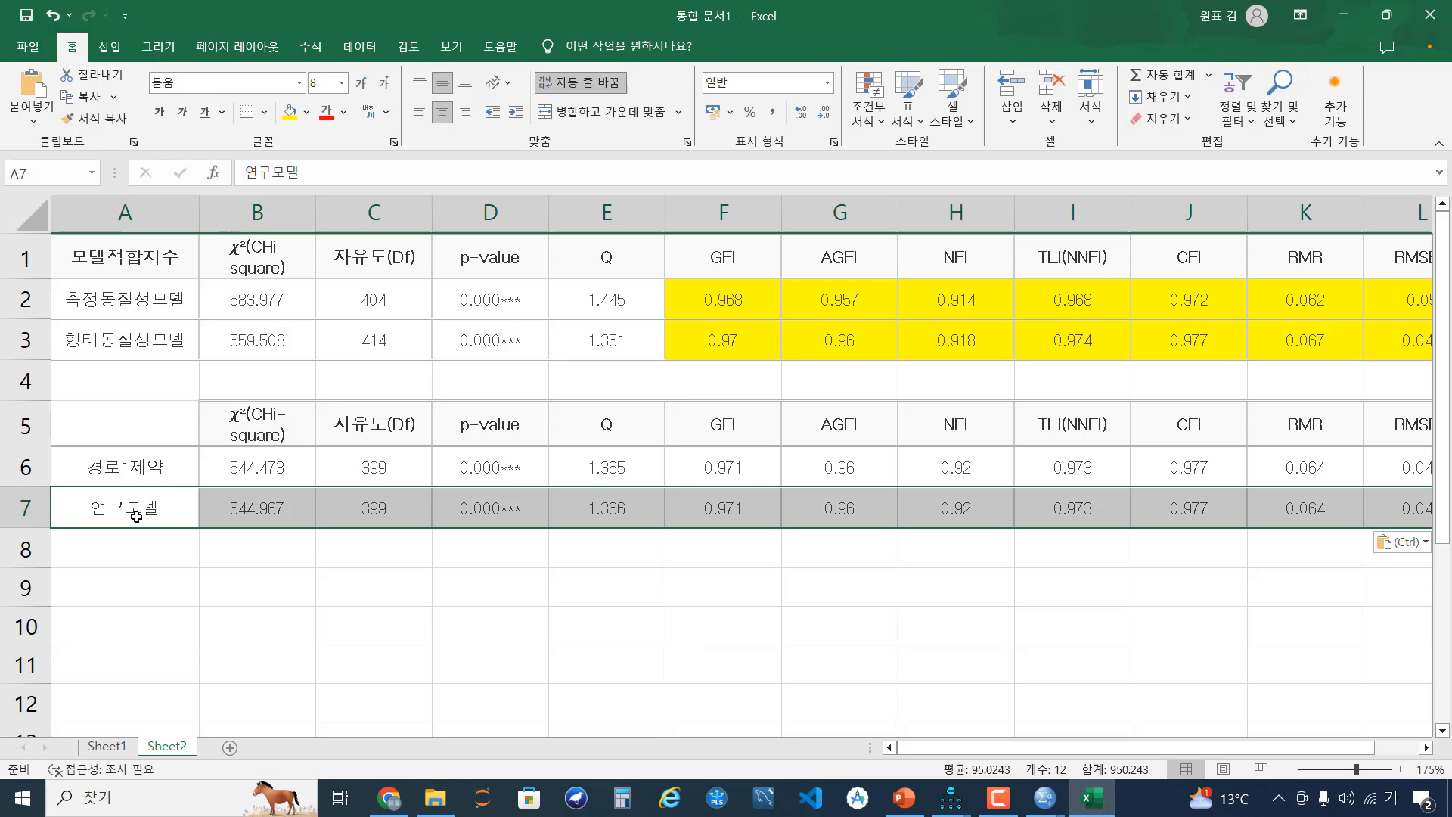
pyautogui.click(158, 474)
pyautogui.moveTo(199, 487); pyautogui.dragTo(195, 514)
# Compare the chi-square values of 경로1제약 and 경로2제약 with that of 형태동질성모델.
pyautogui.moveTo(278, 470); pyautogui.dragTo(279, 493)
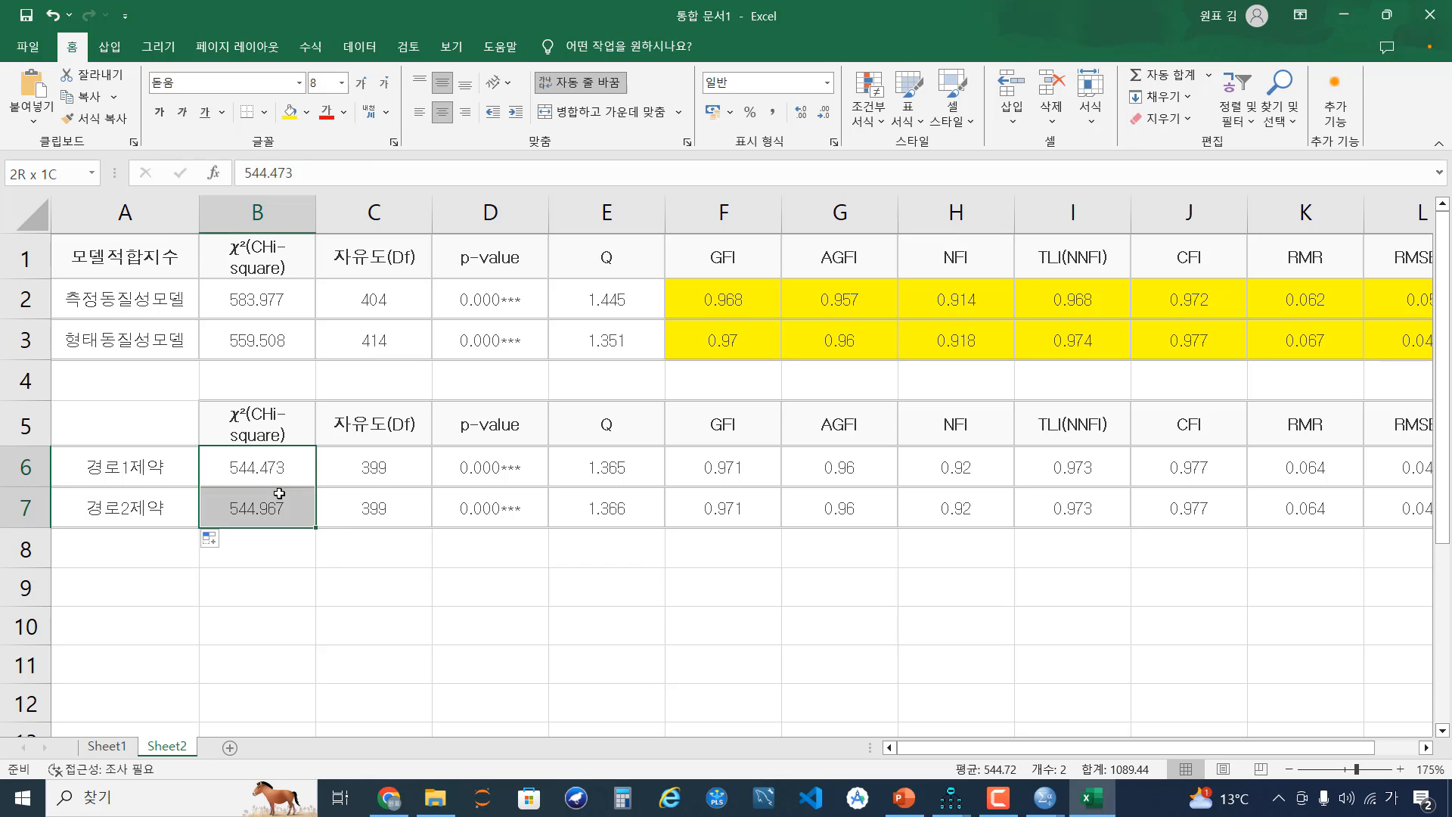
pyautogui.click(328, 492)
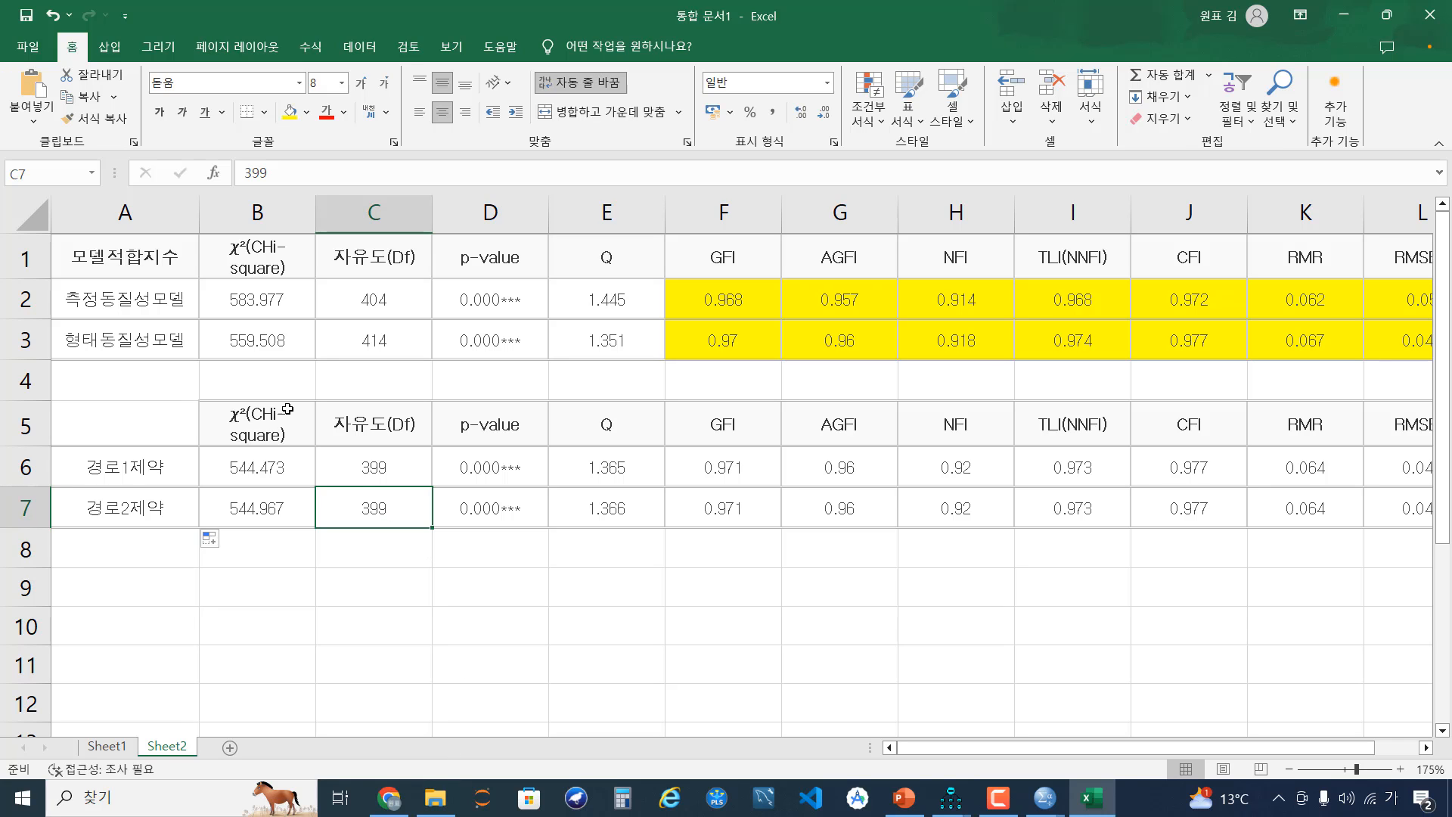
pyautogui.click(273, 346)
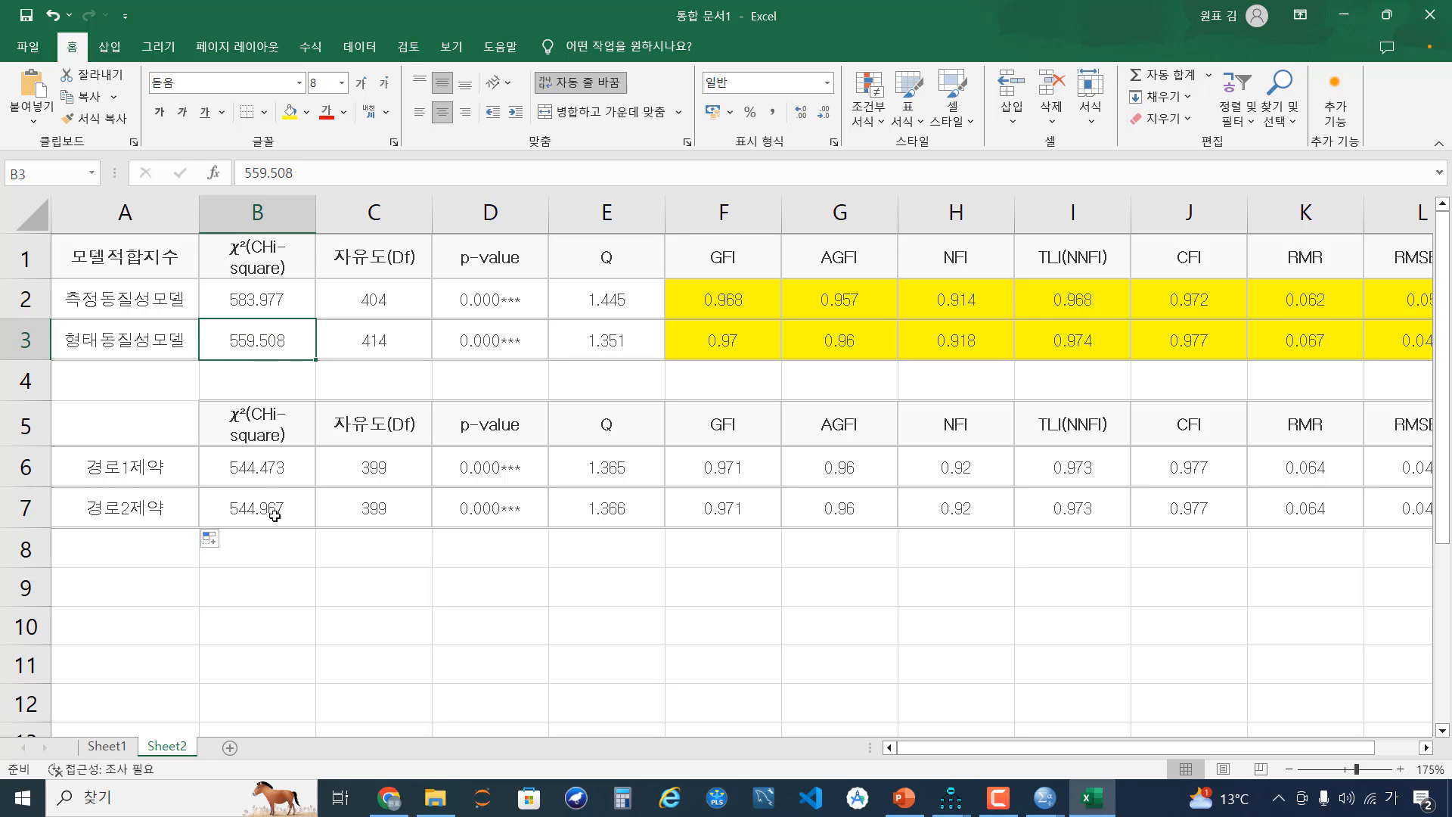
# Switch to DATA IN, reopen the structural equation settings and delete the saved F이문화수용–F커뮤니케이션 partial item.
pyautogui.click(388, 796)
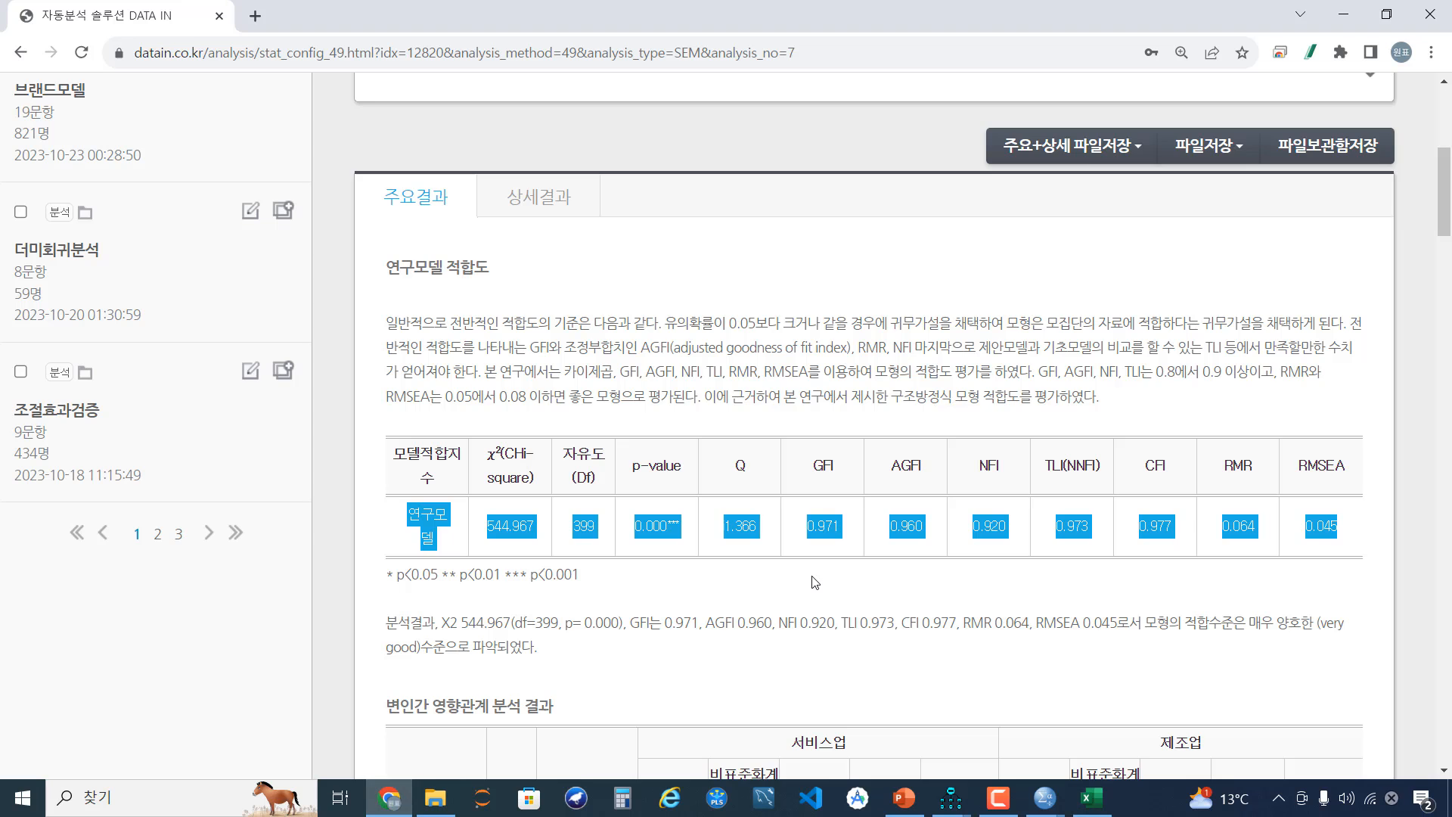
pyautogui.scroll(3, 830, 581)
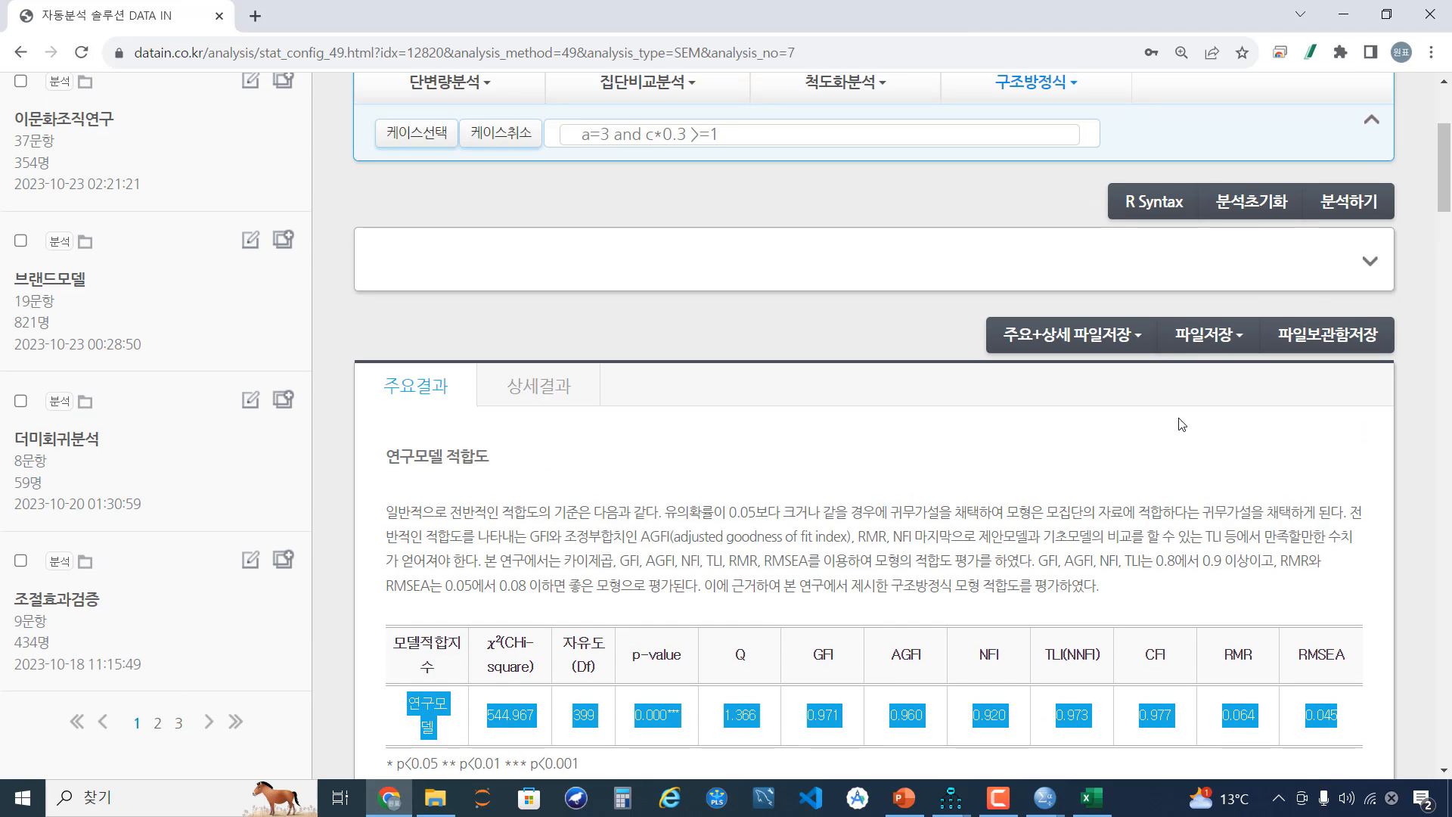
pyautogui.click(1369, 264)
pyautogui.scroll(-3, 1082, 504)
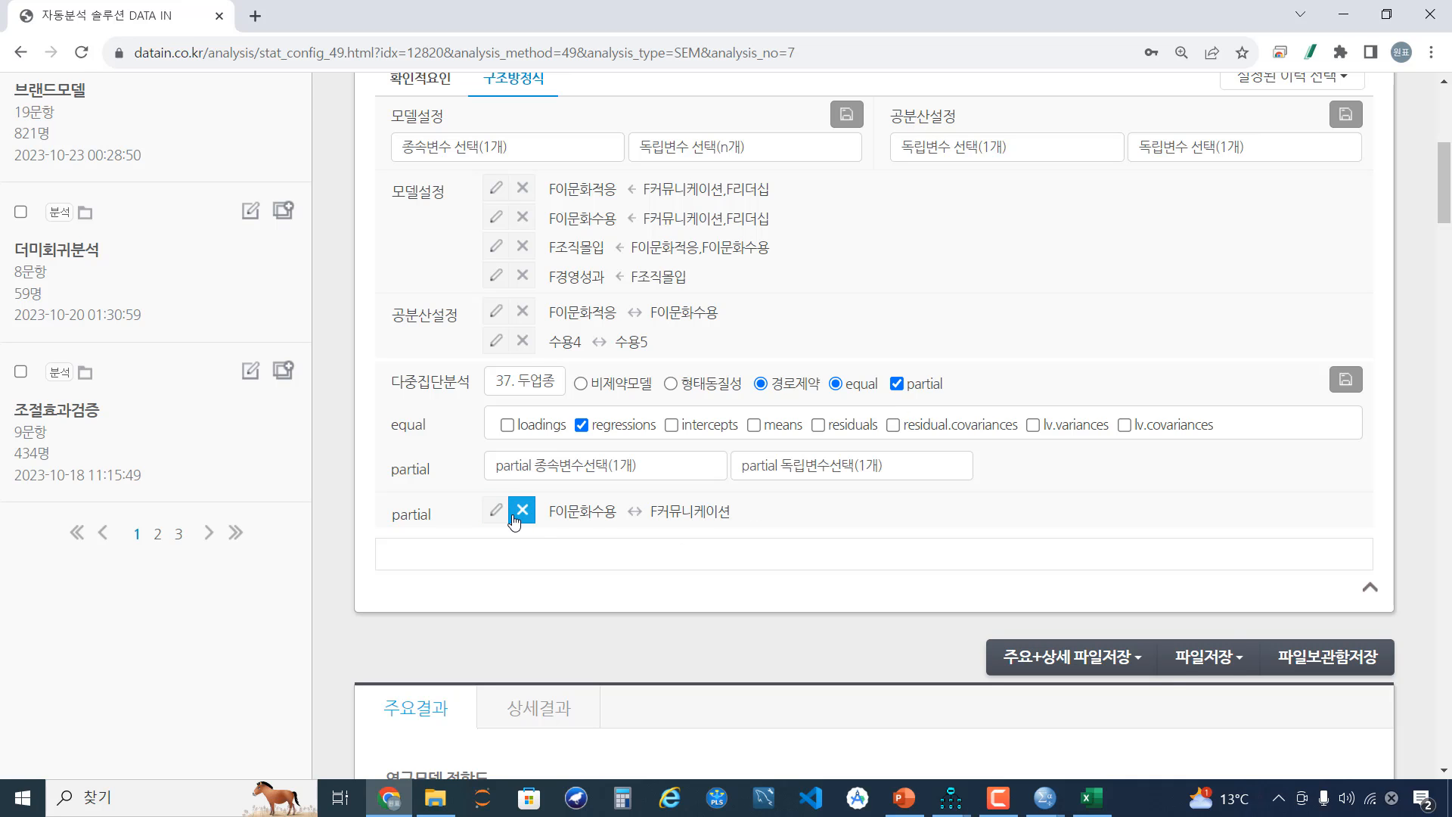
pyautogui.click(522, 510)
pyautogui.scroll(-5, 666, 563)
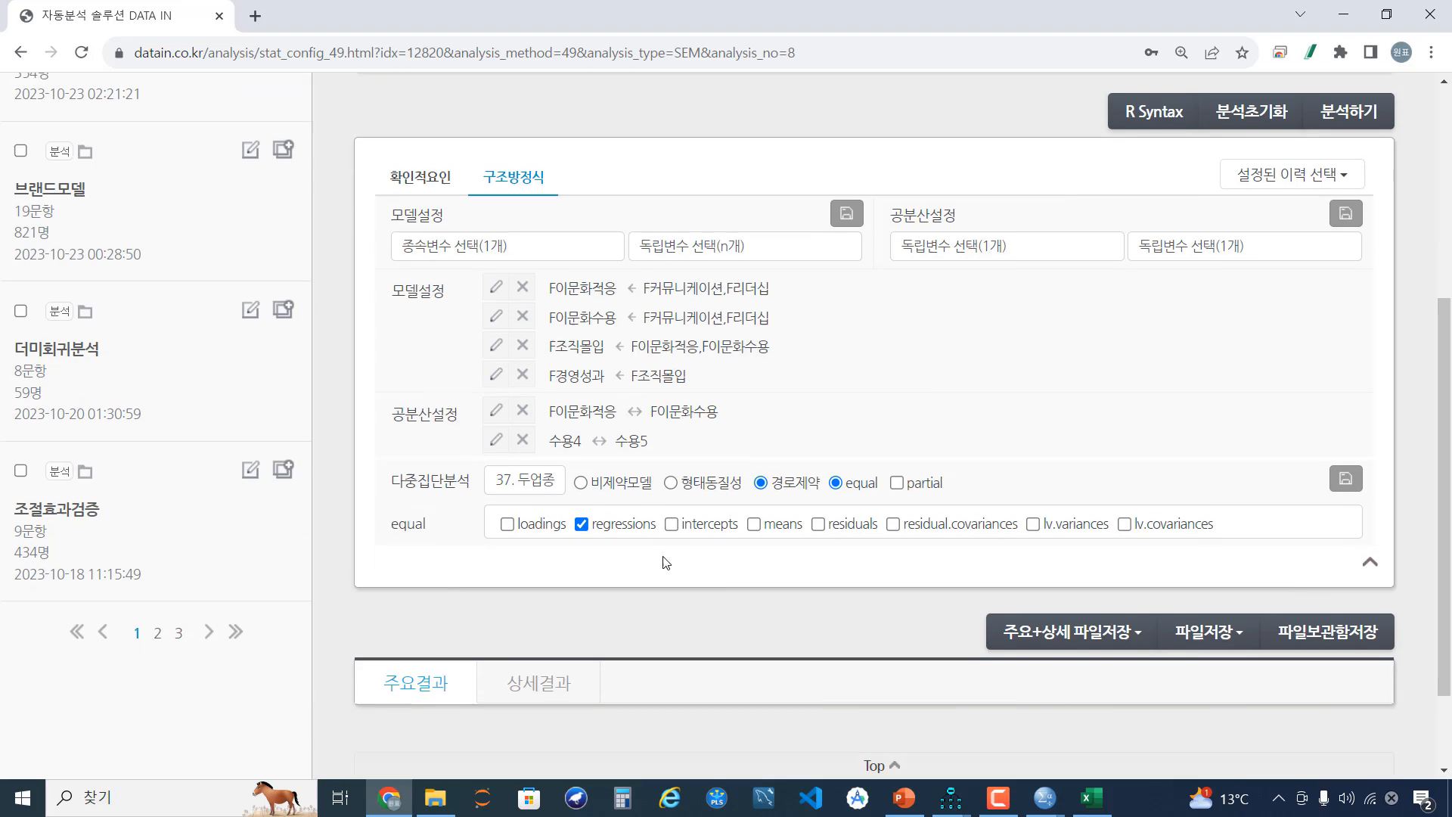
# Re-enable partial, save an item with F경영성과 as dependent and F조직몰입 as independent variable, and run the analysis.
pyautogui.click(896, 479)
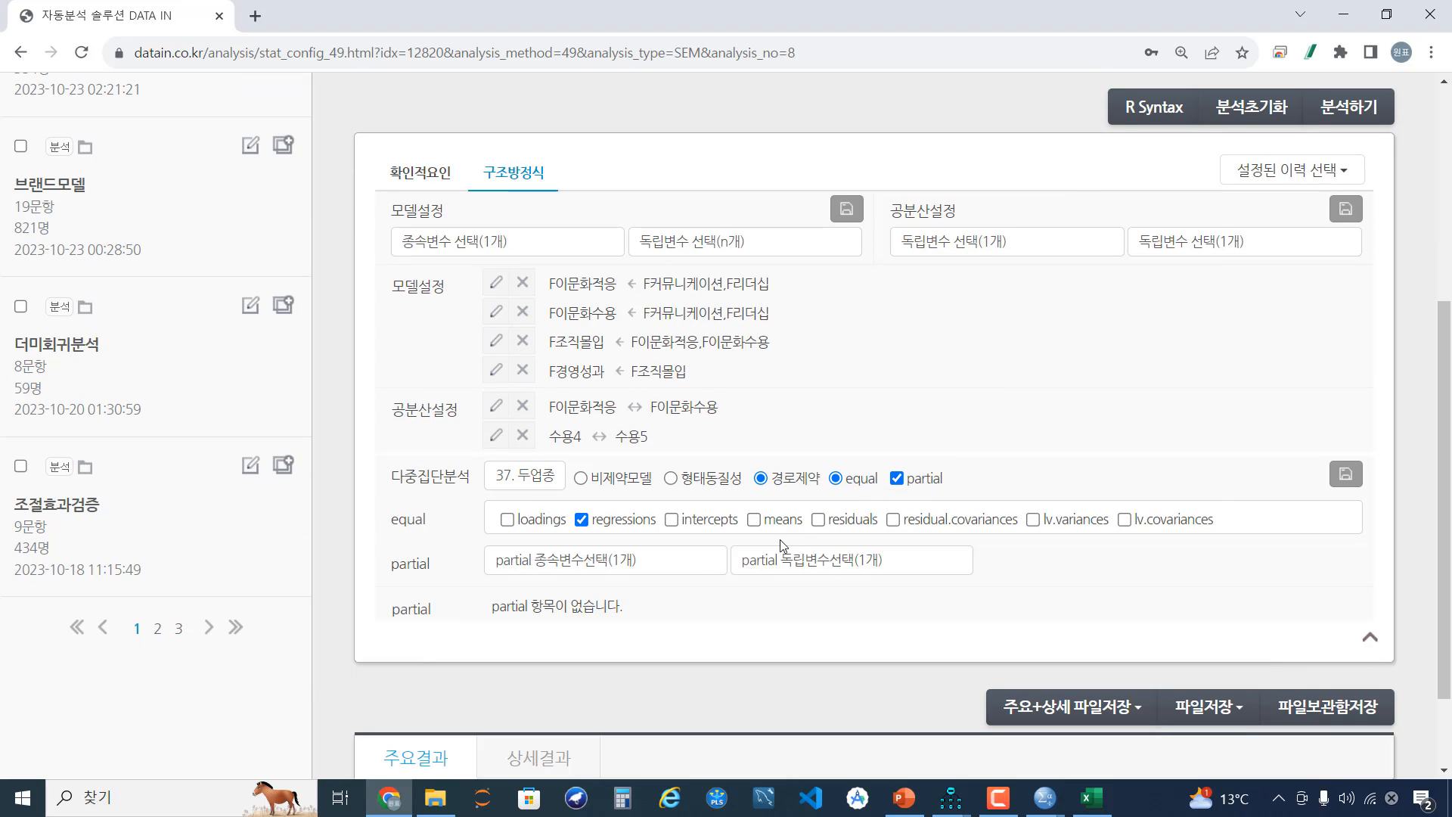
pyautogui.click(679, 561)
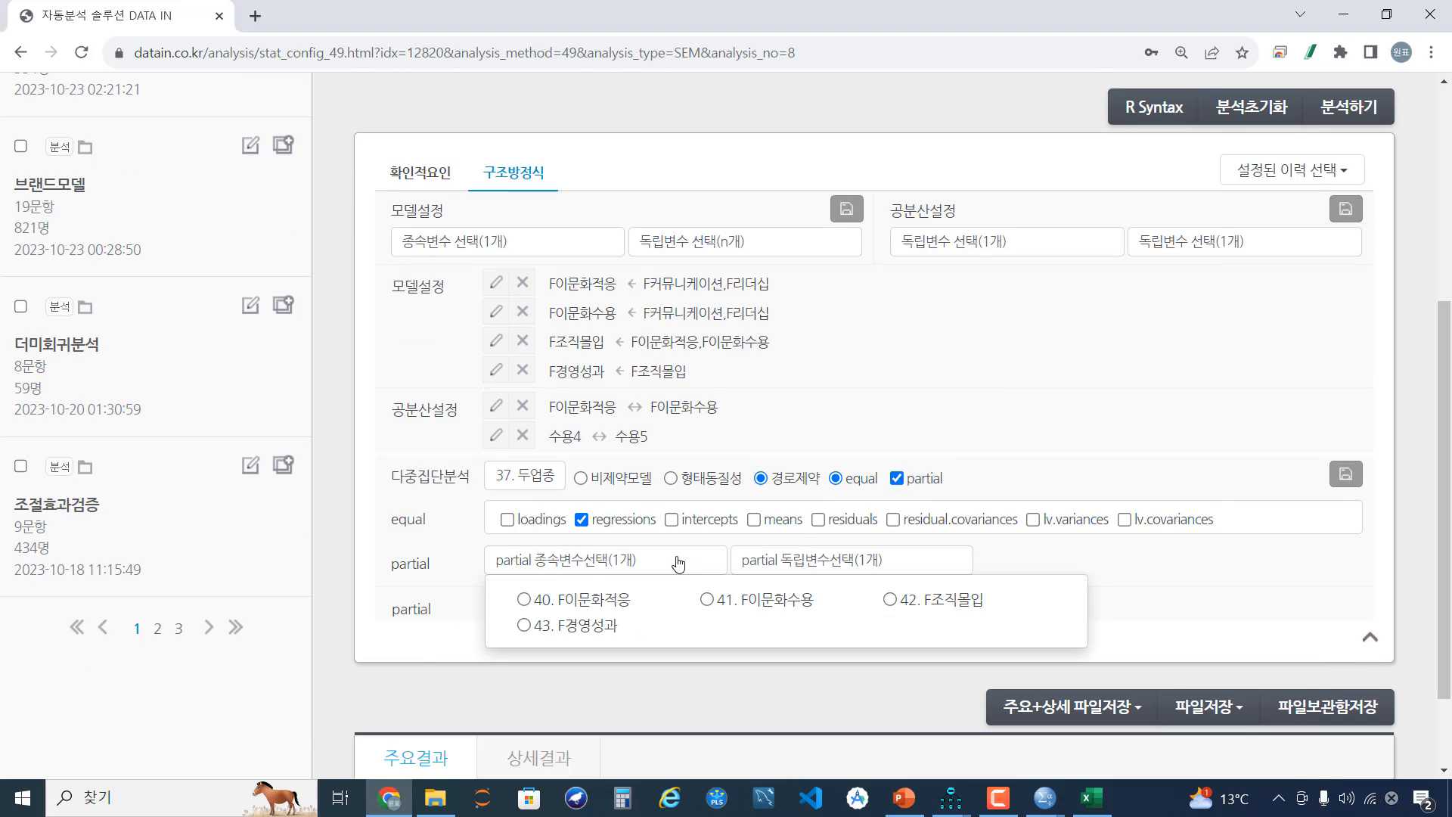
pyautogui.click(604, 633)
pyautogui.click(808, 569)
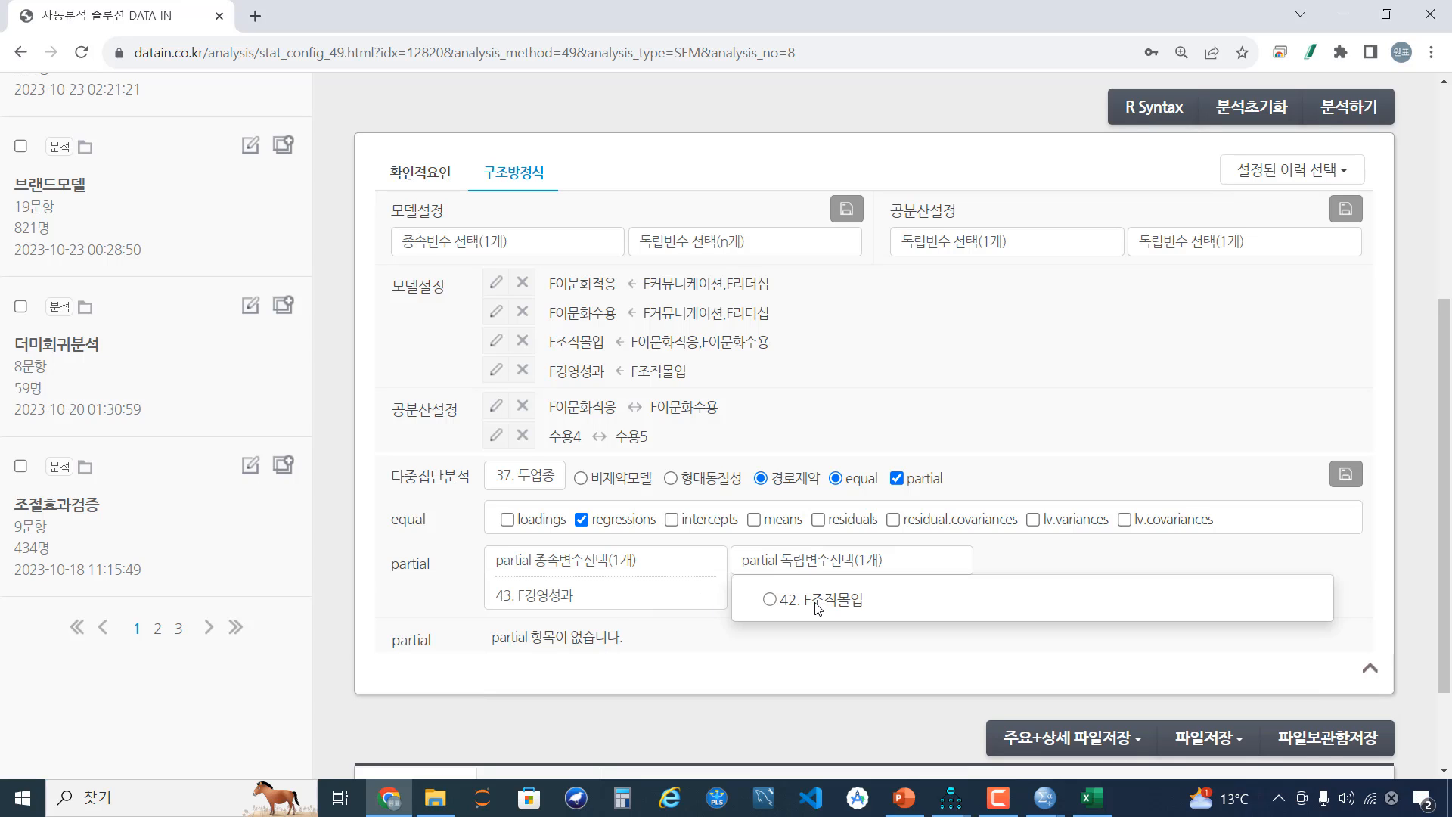
pyautogui.click(817, 605)
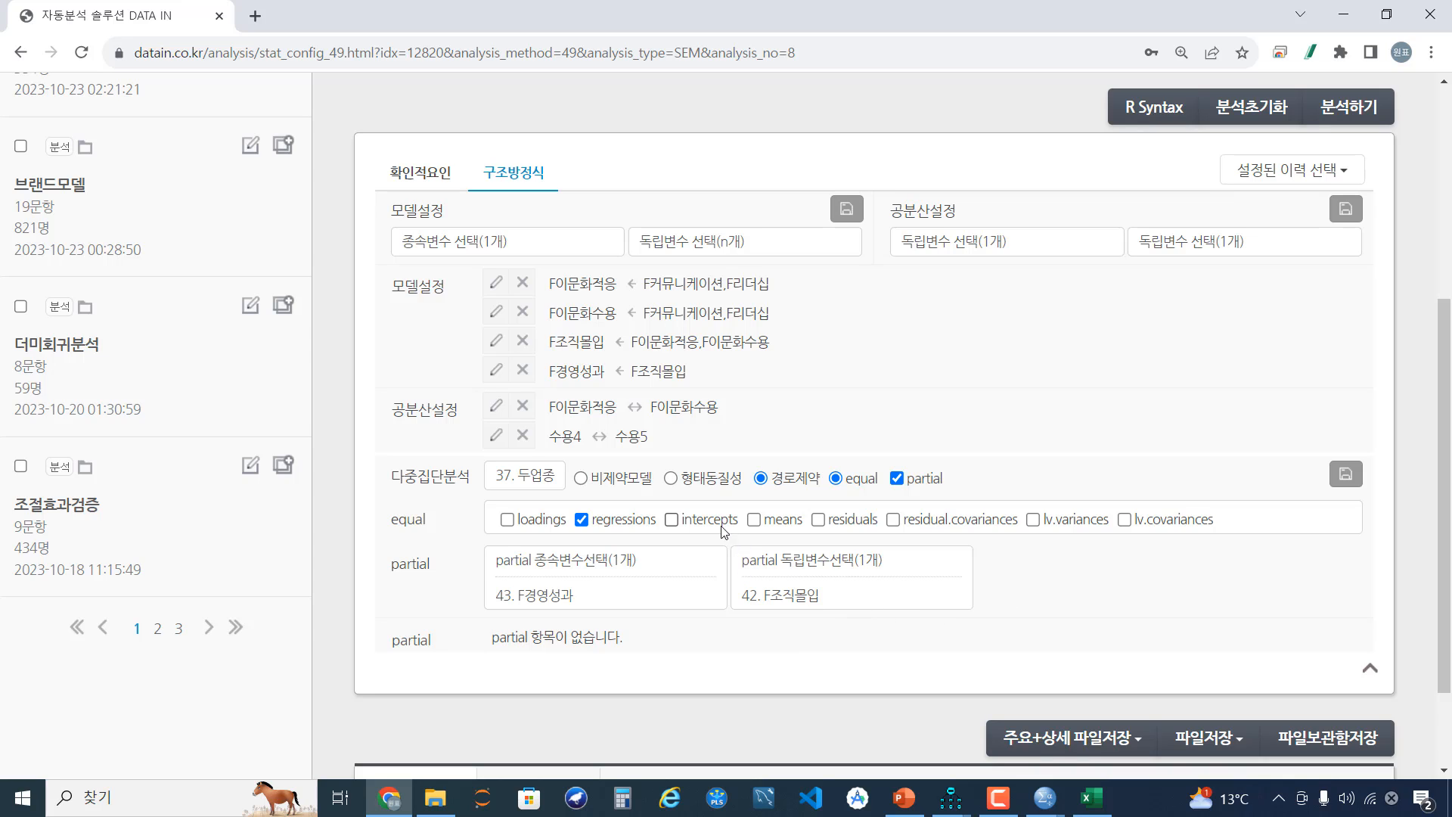
pyautogui.click(1346, 474)
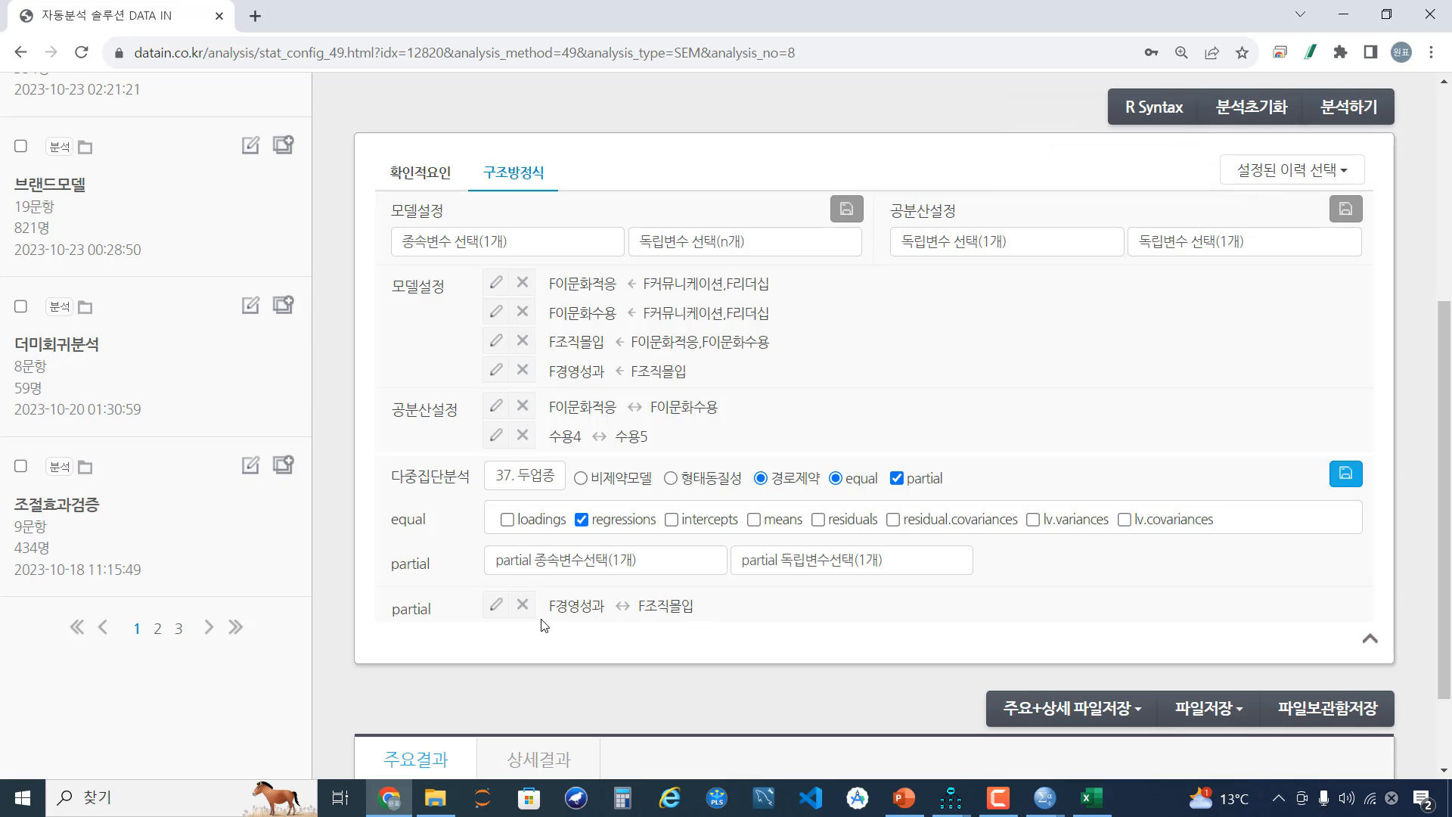
pyautogui.click(1349, 107)
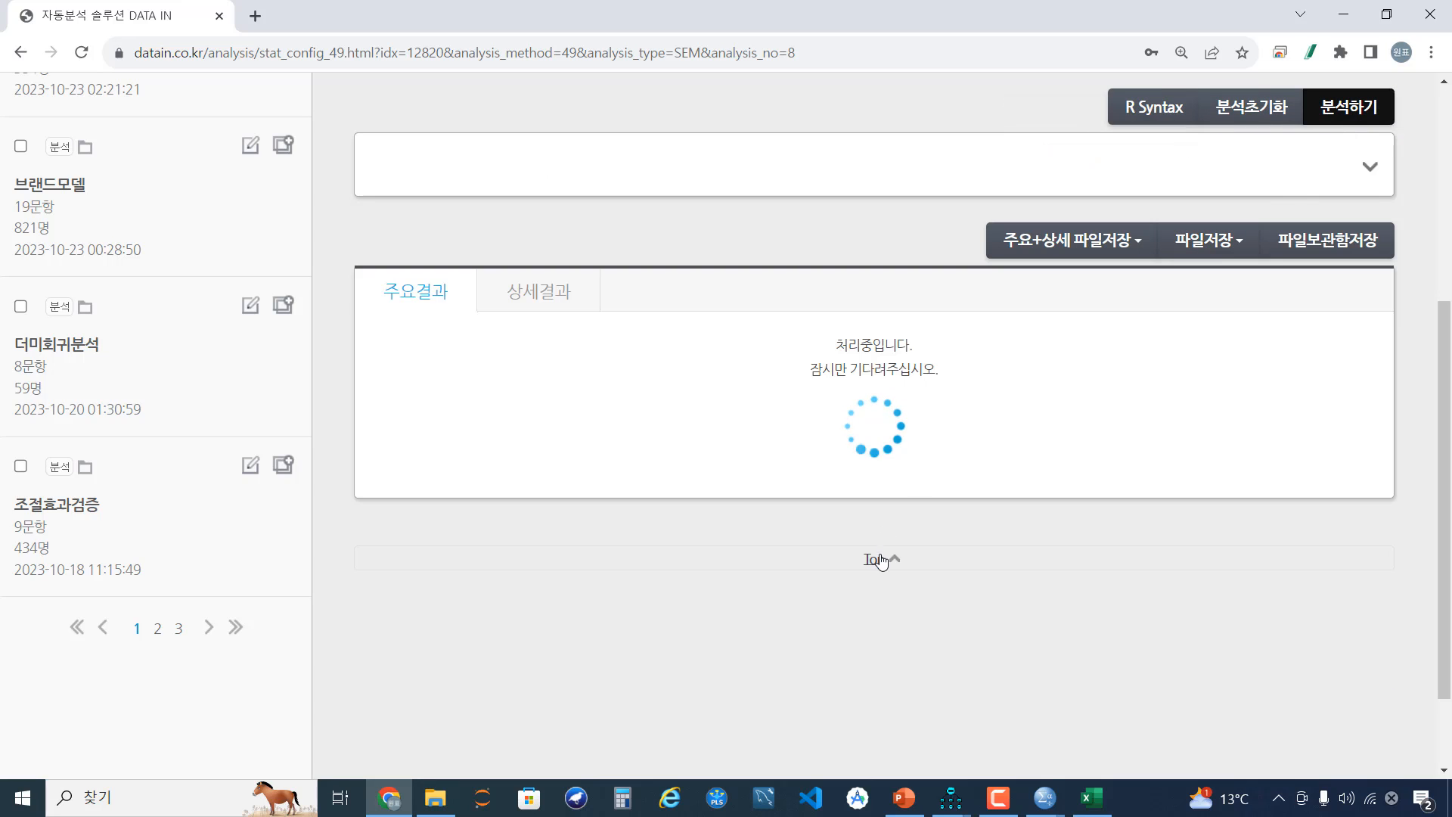
# Examine the q7 path from 조직몰입도 to 경영성과 in the Amos 등가제약모델_연습 diagram, then return to DATA IN.
pyautogui.click(951, 798)
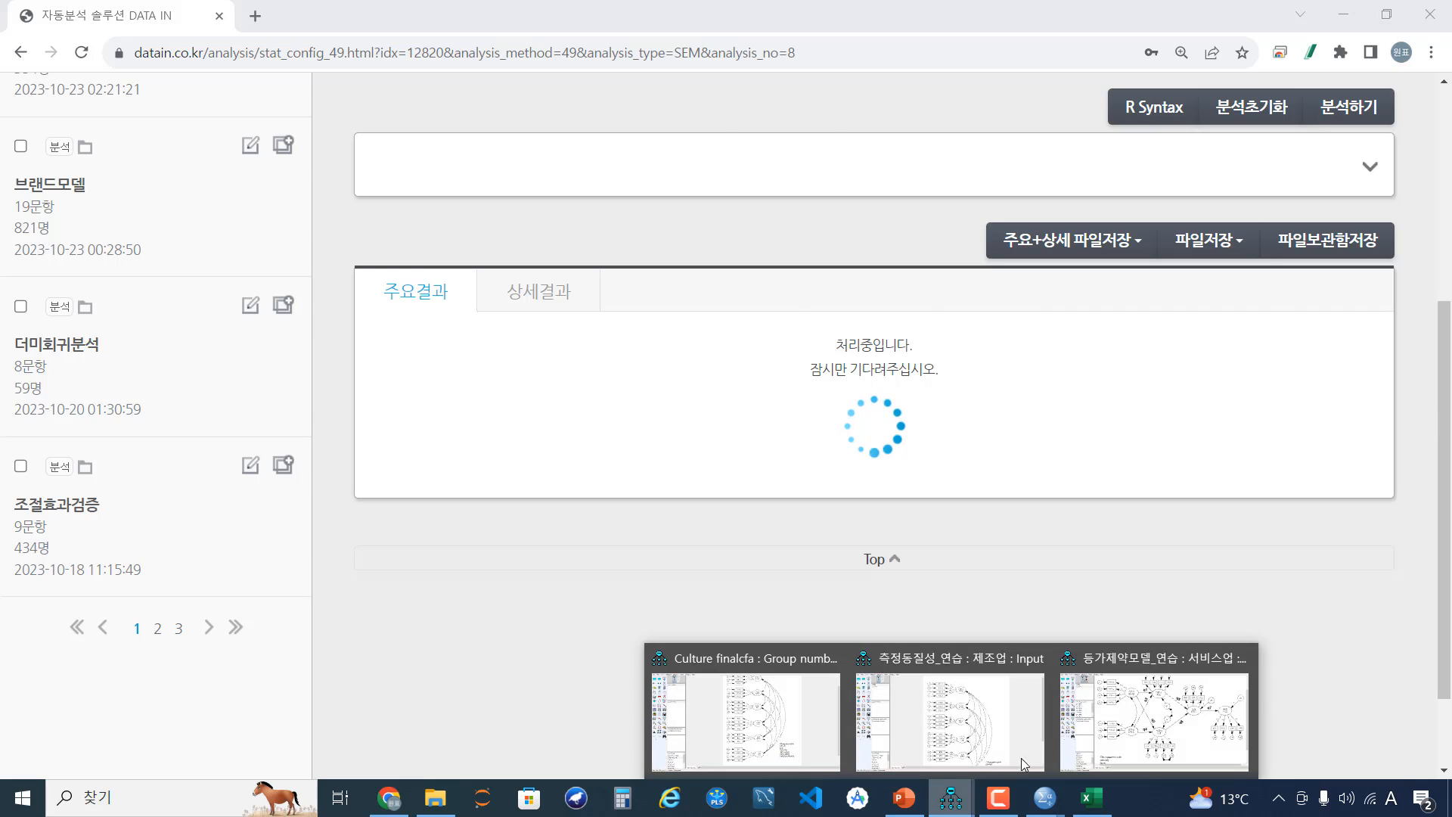
pyautogui.click(1151, 733)
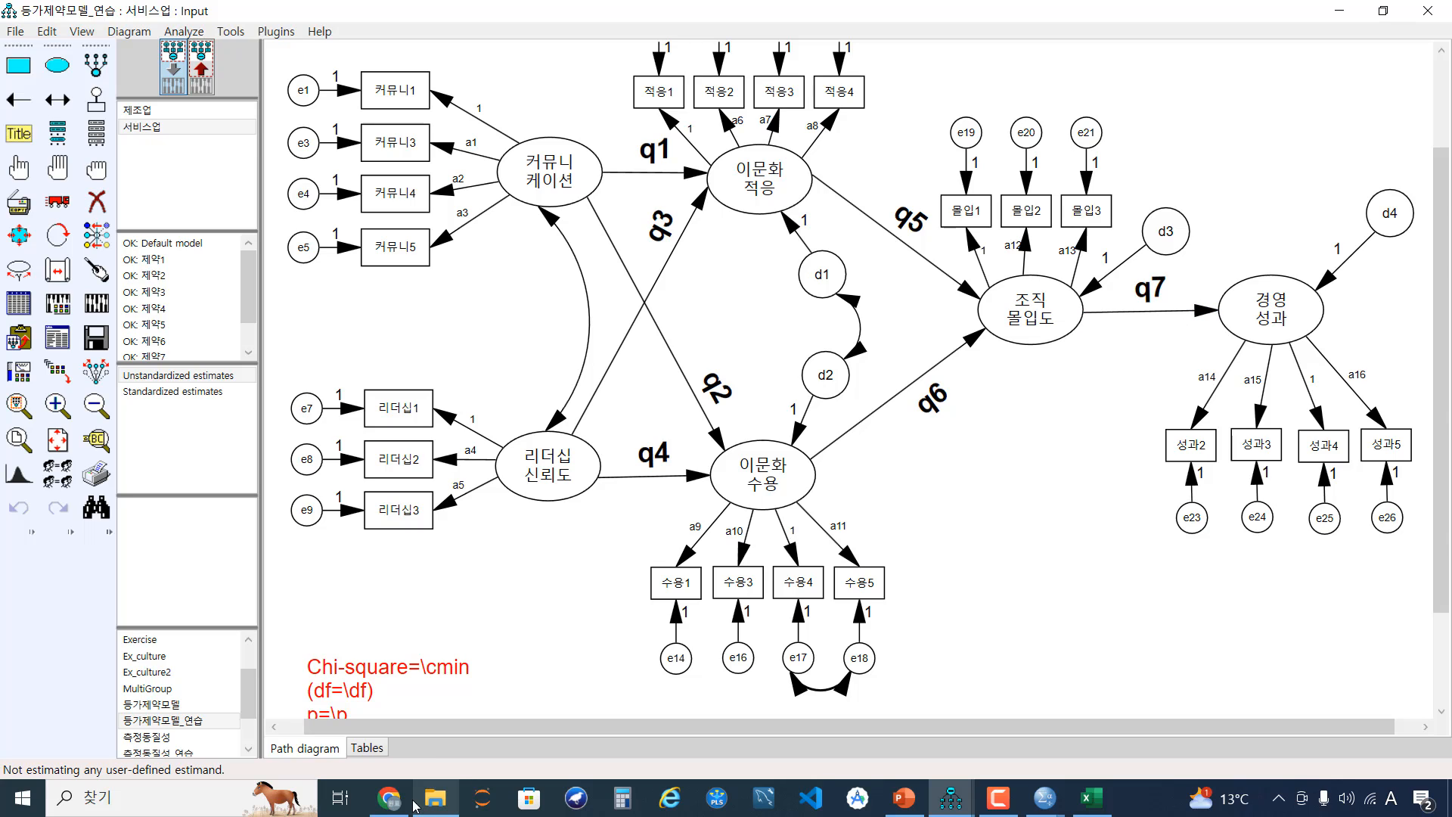
pyautogui.moveTo(388, 798)
pyautogui.click(393, 731)
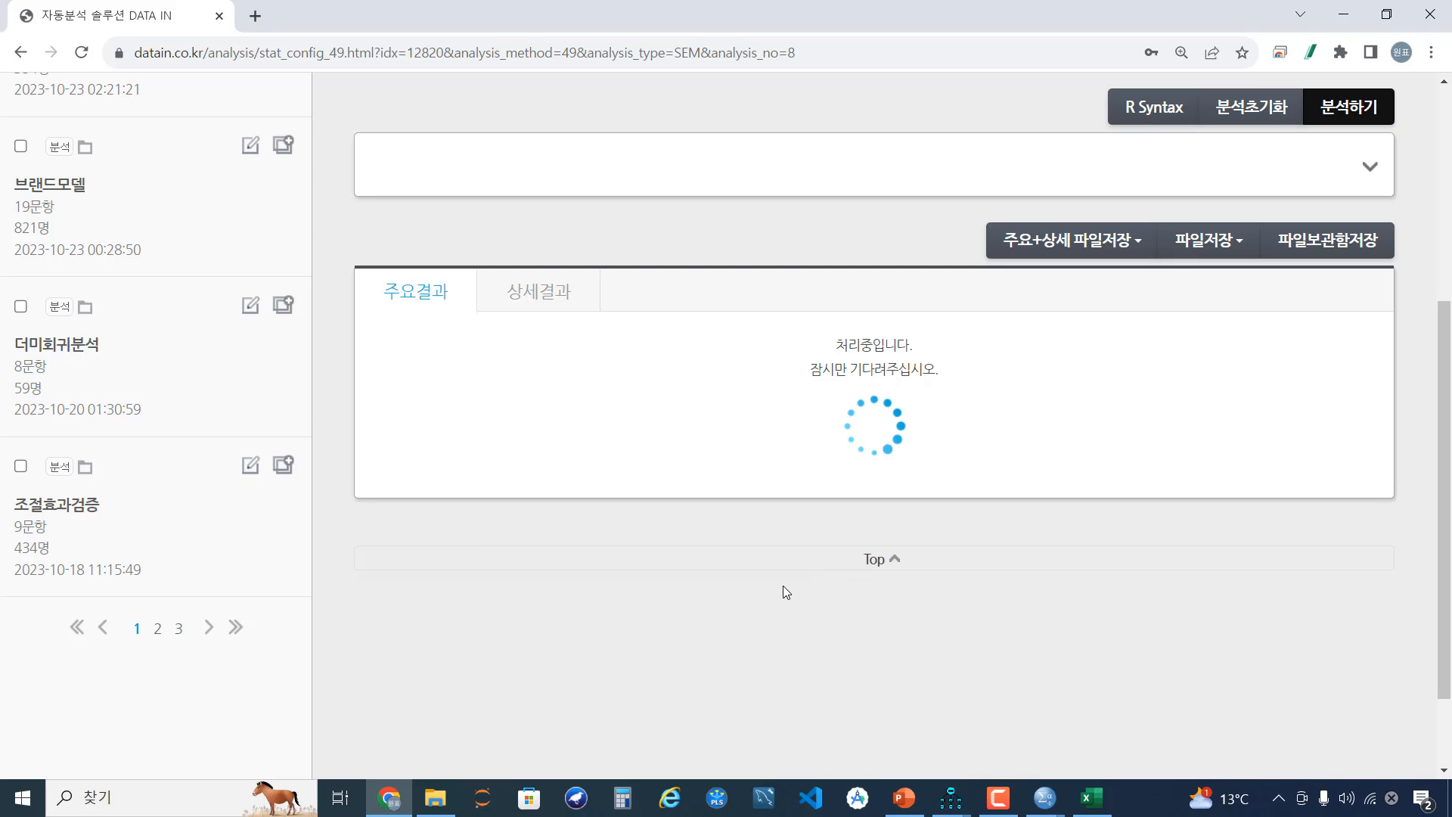
# Copy the 연구모델 fit index row from the DATA IN results into row 8 of Excel Sheet2.
pyautogui.scroll(-3, 600, 464)
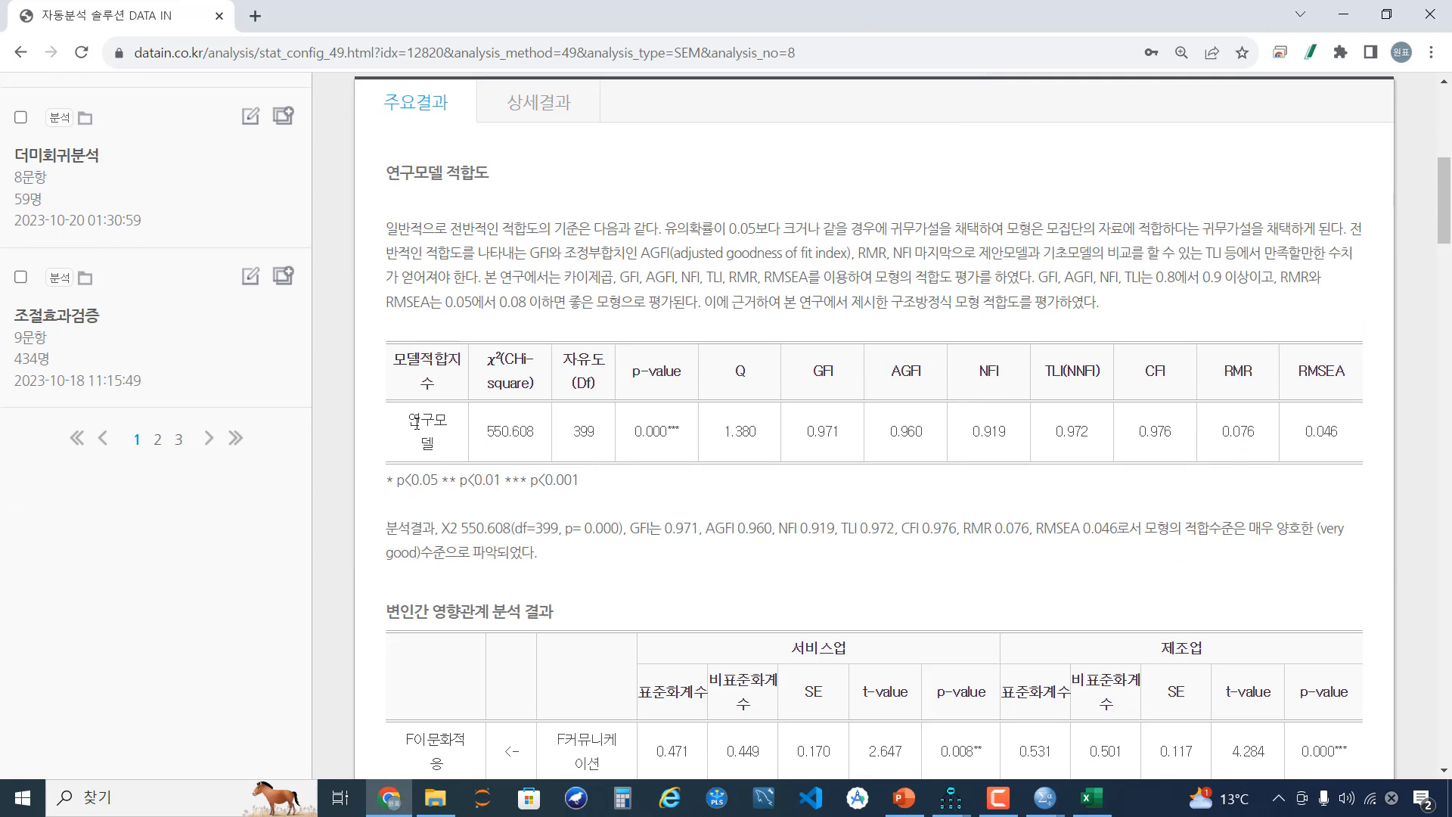
pyautogui.moveTo(411, 422); pyautogui.dragTo(1340, 429)
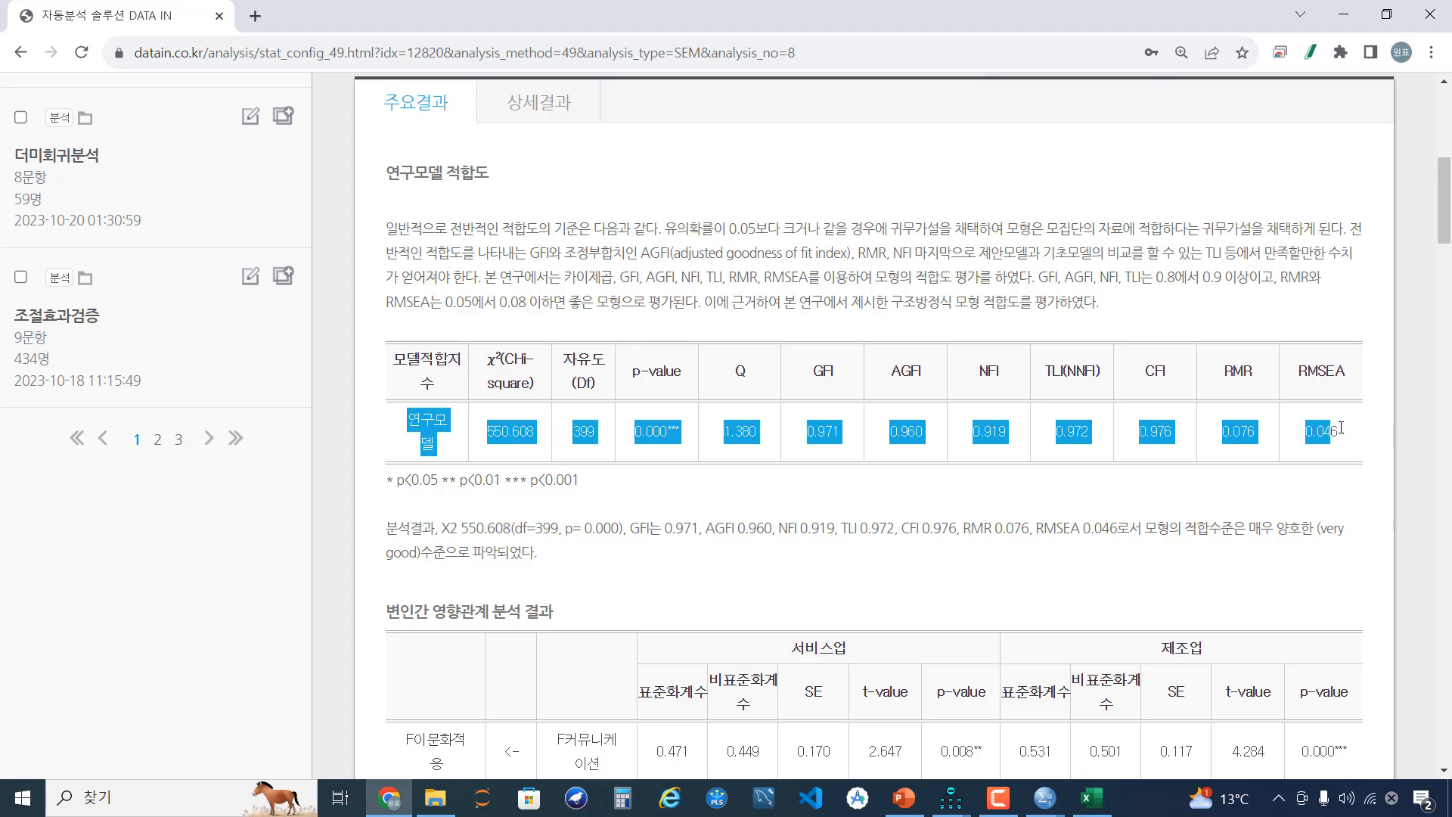
pyautogui.click(1091, 797)
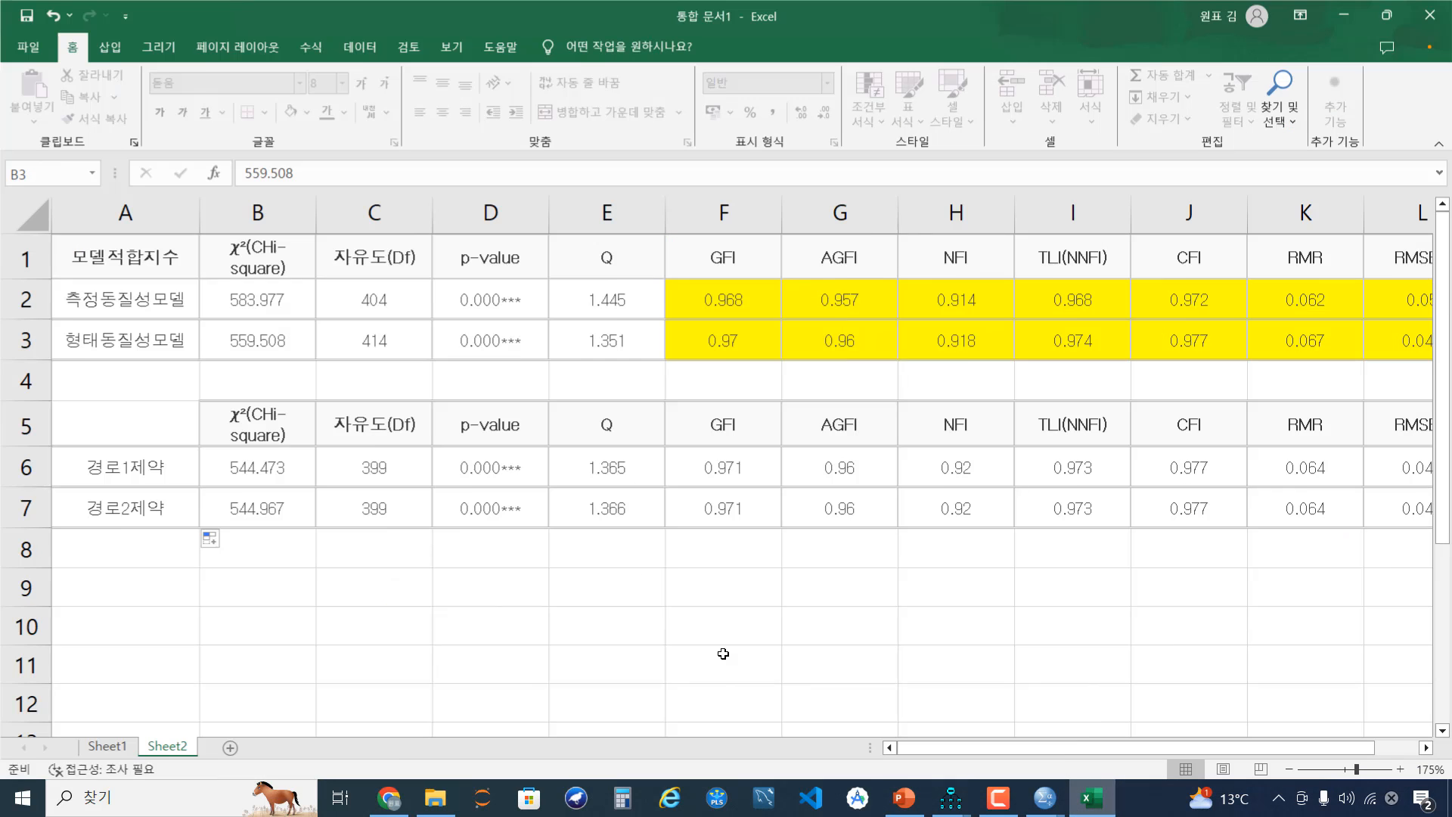
pyautogui.click(144, 548)
pyautogui.hotkey('ctrl', 'v')
pyautogui.moveTo(260, 469); pyautogui.dragTo(266, 500)
pyautogui.click(256, 547)
# Replace the label in cell A8 with 경로7제약.
pyautogui.click(160, 543)
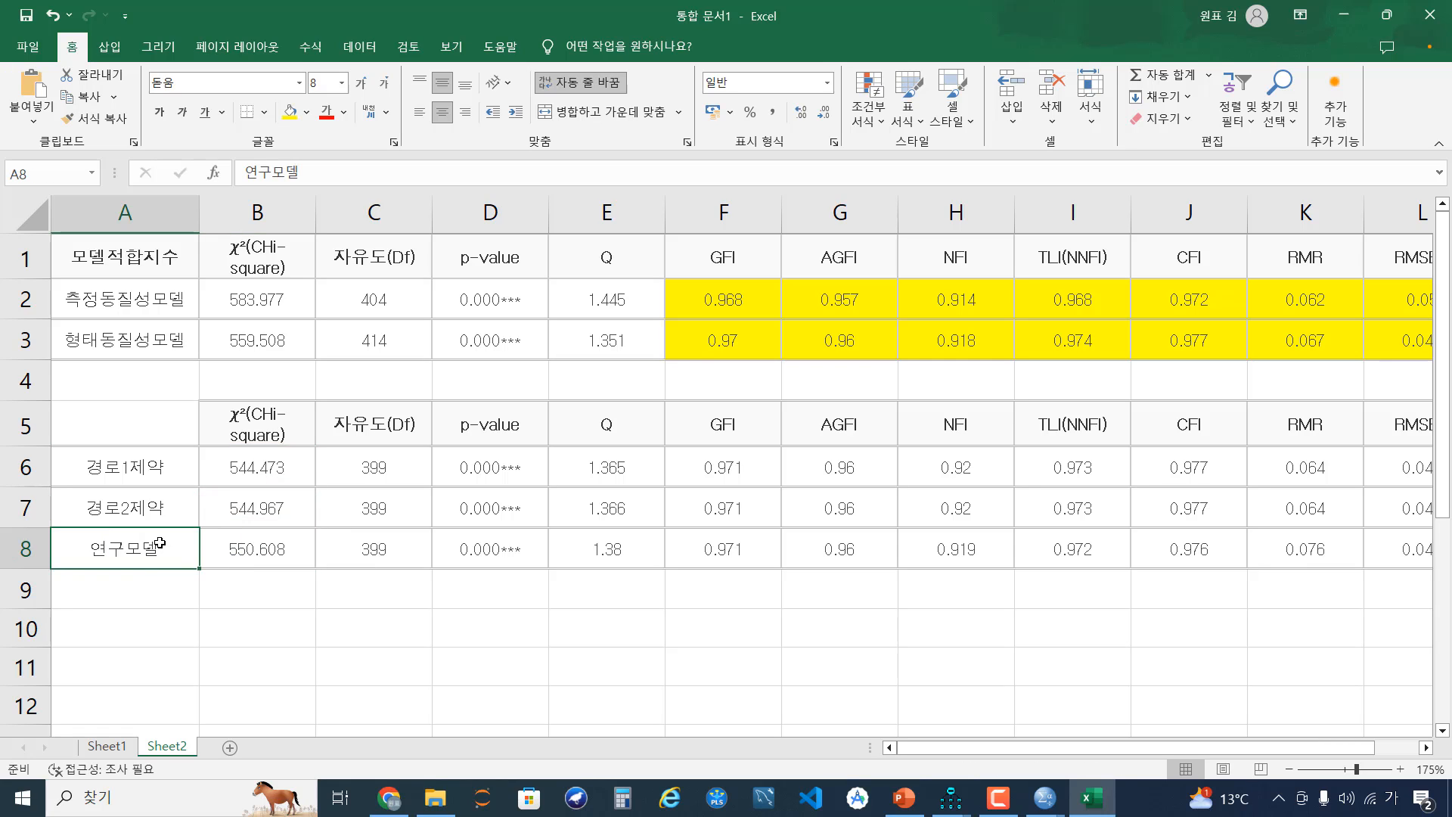
pyautogui.write('경로')
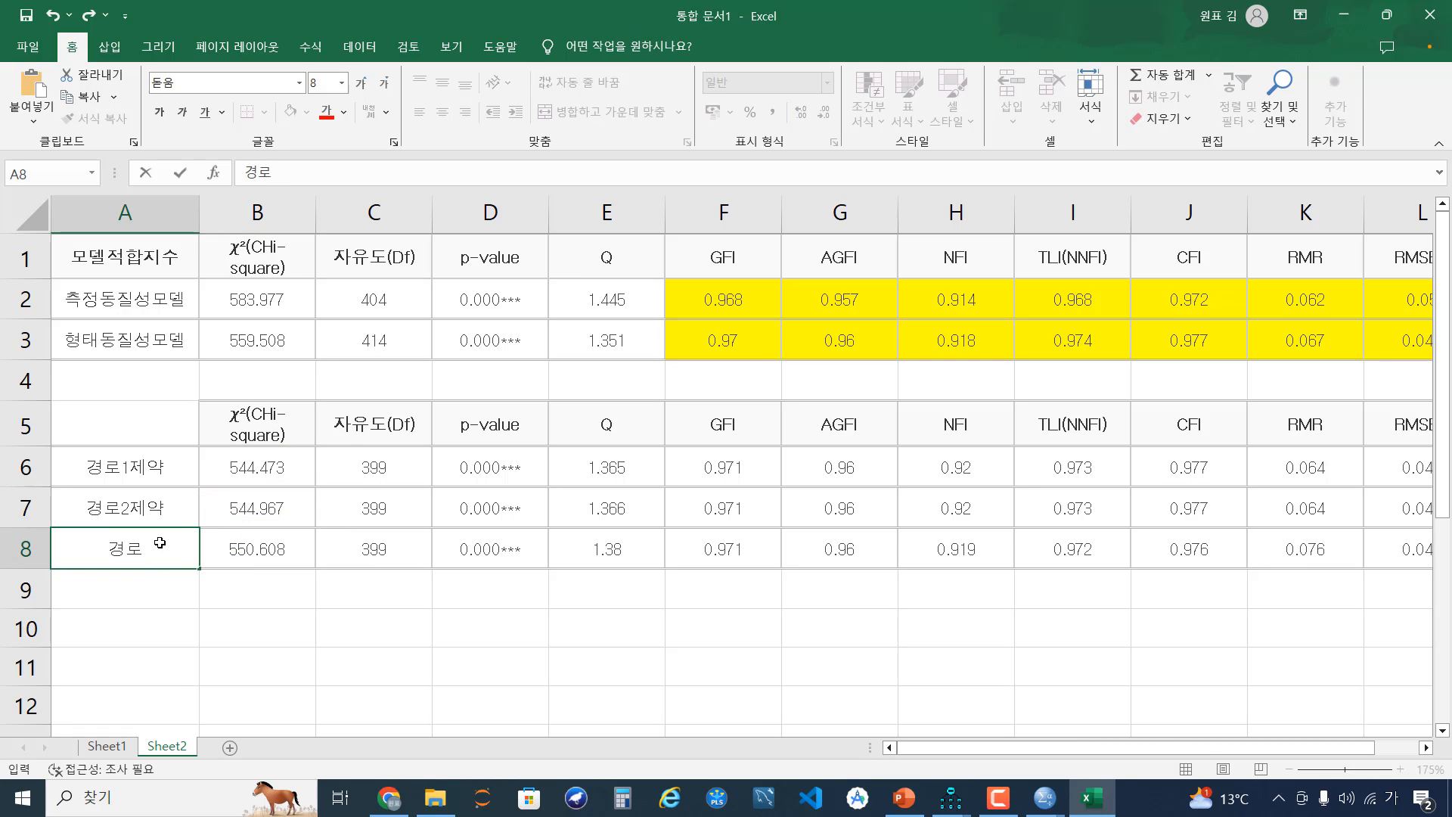
pyautogui.write('7제야')
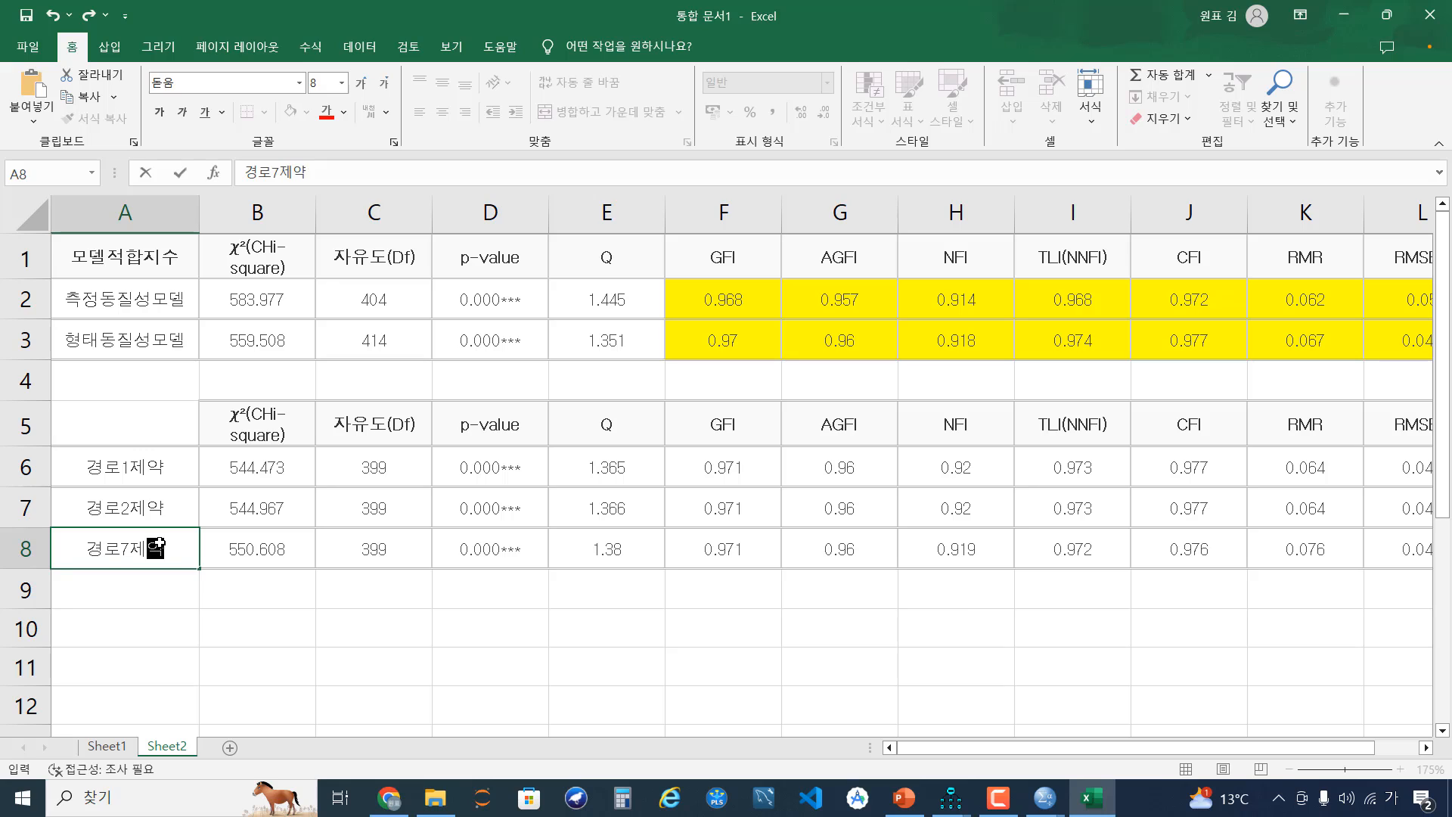
pyautogui.press('Return')
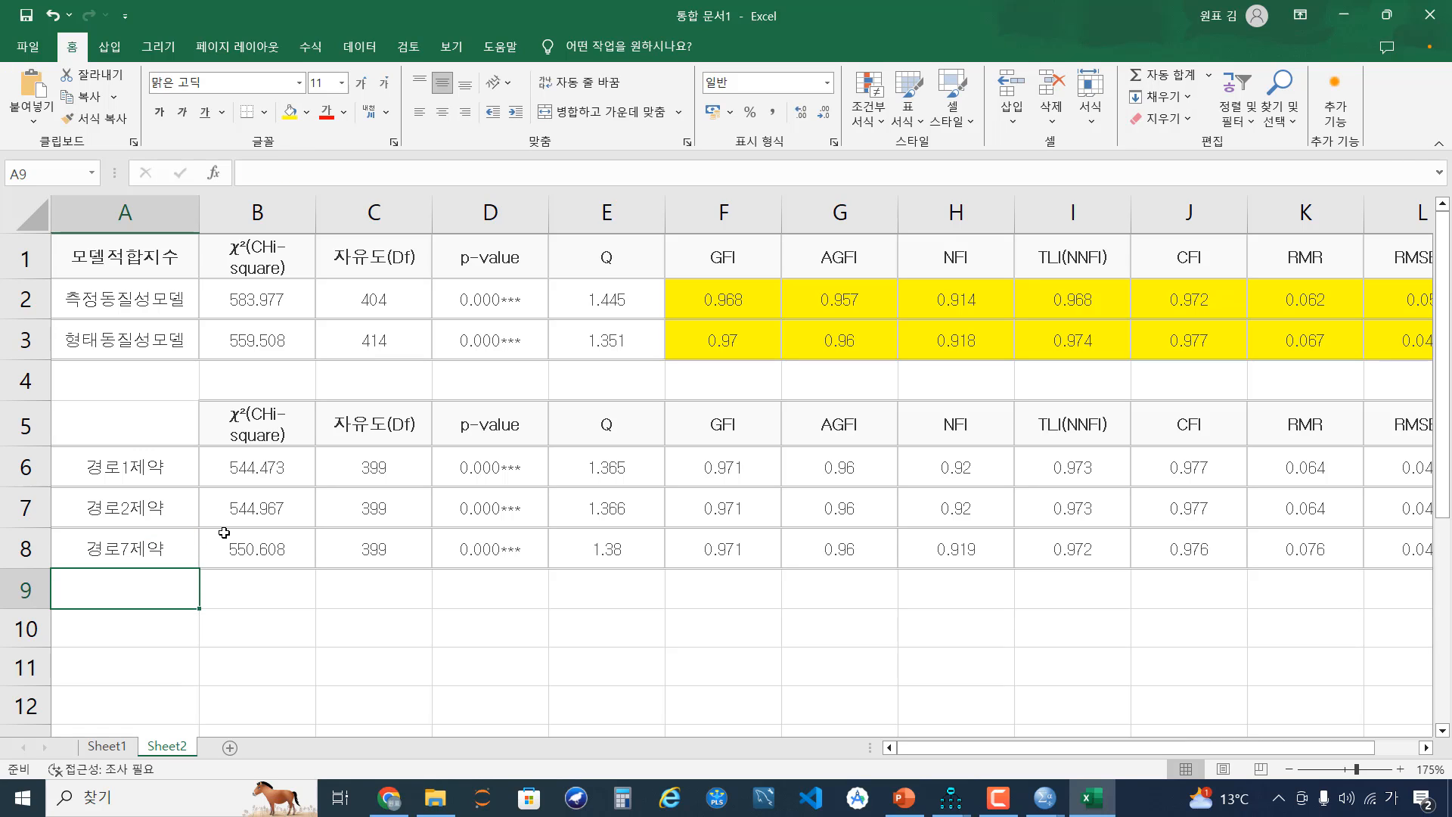
# Return to DATA IN, change the 두업종 multi-group setting to 비제약모델, save it and run the analysis.
pyautogui.click(407, 812)
pyautogui.scroll(5, 1365, 373)
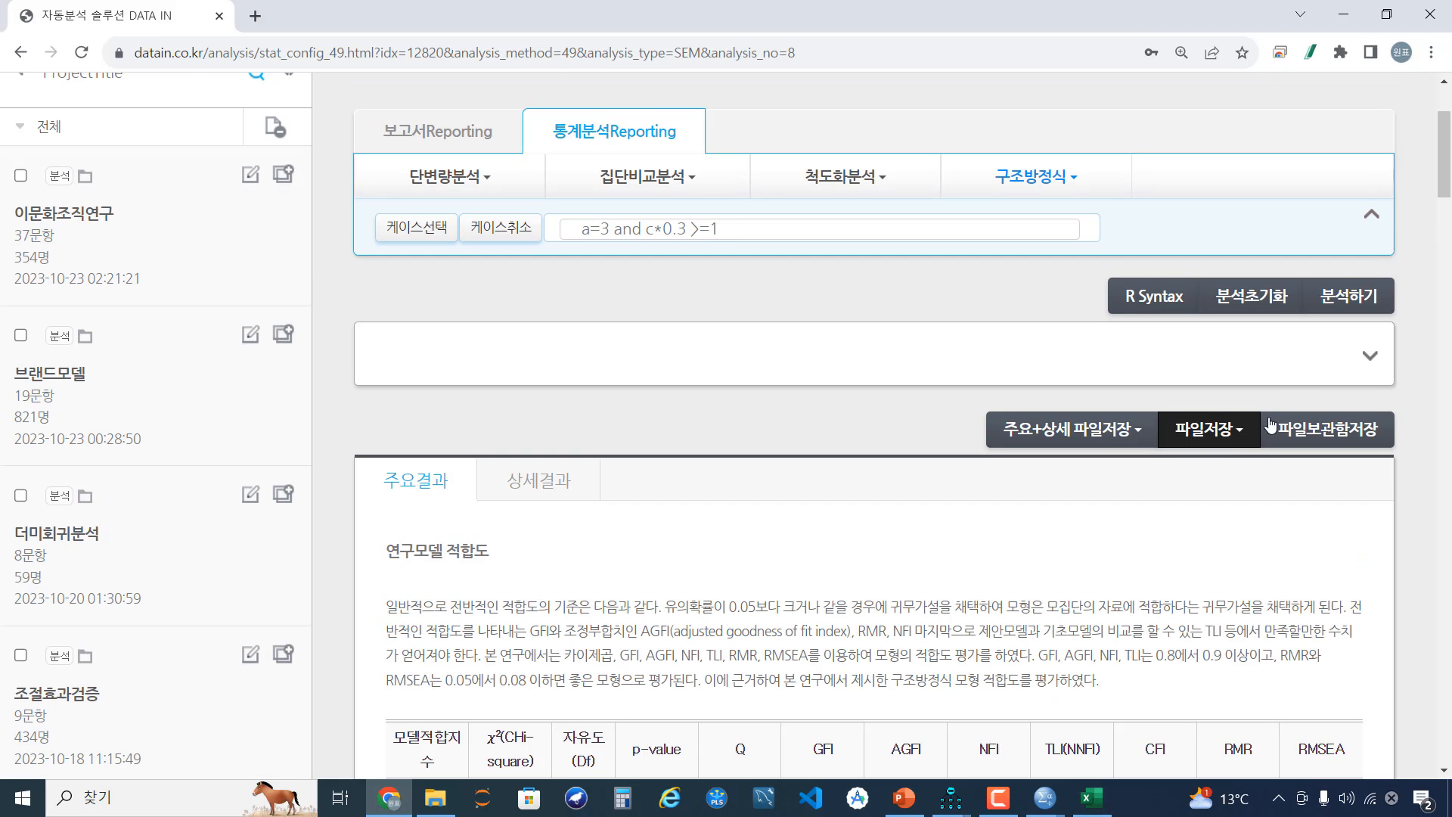
pyautogui.click(1366, 370)
pyautogui.scroll(-3, 1070, 538)
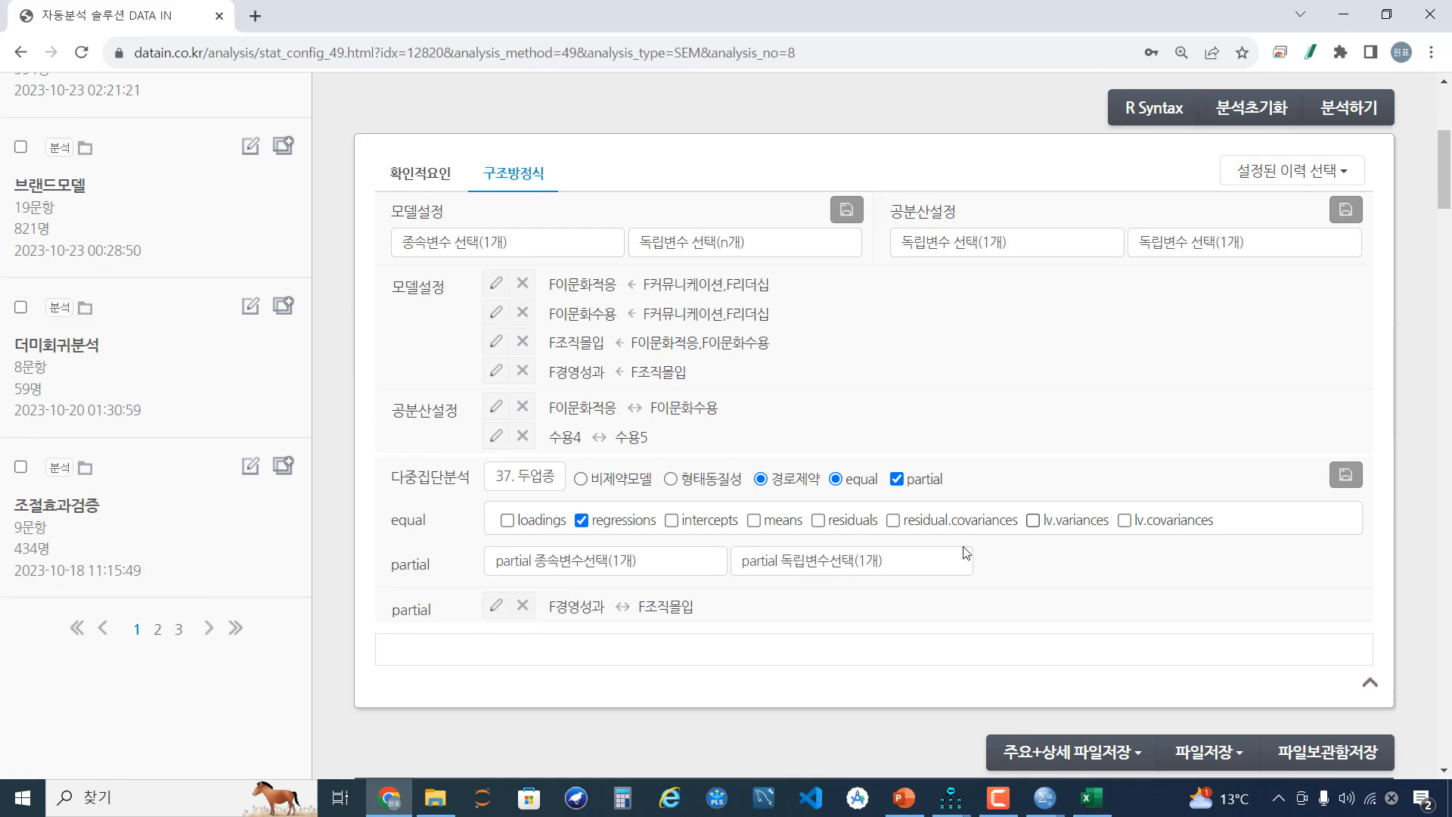
pyautogui.click(582, 478)
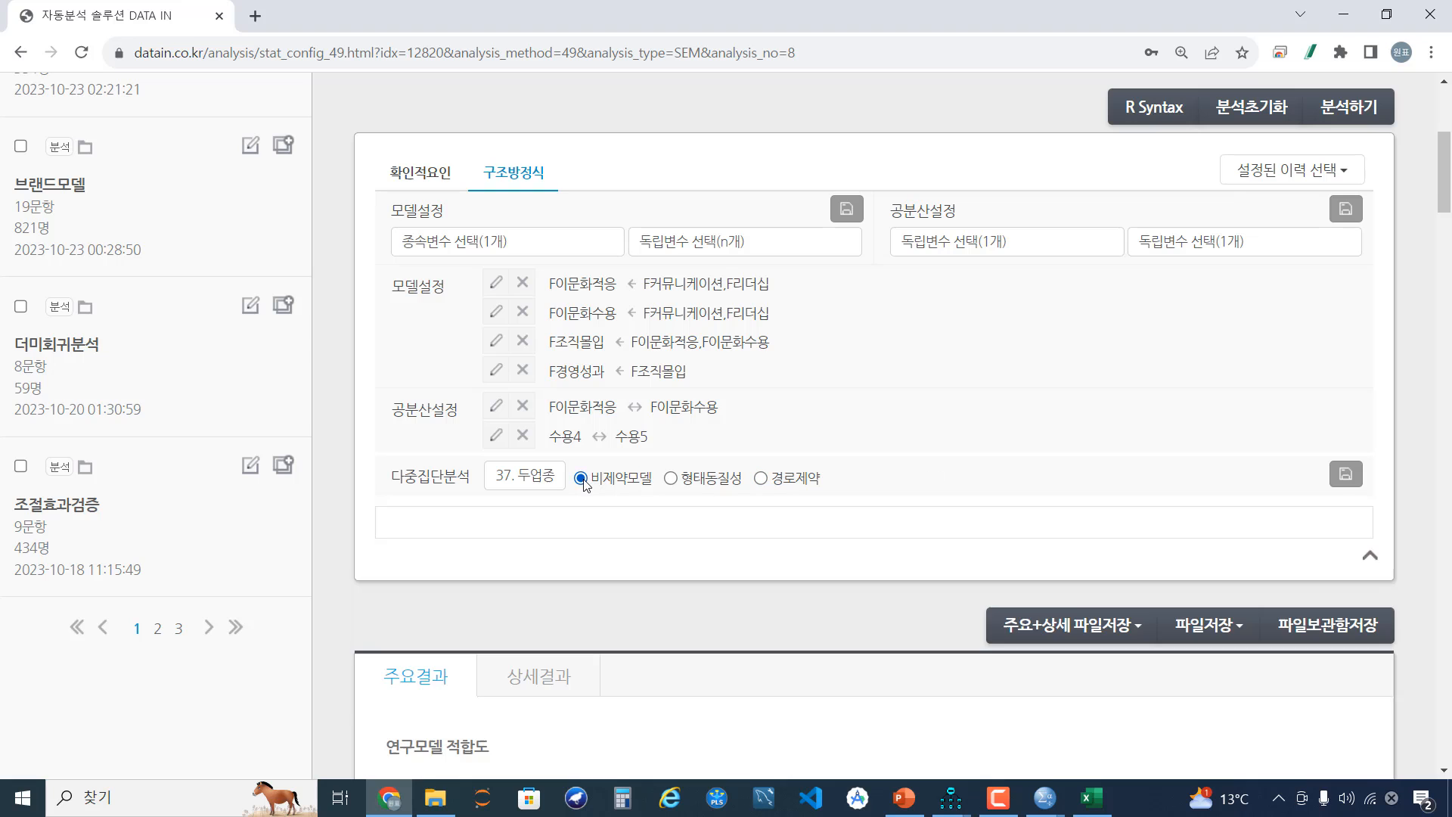
pyautogui.click(1346, 475)
pyautogui.scroll(-3, 892, 536)
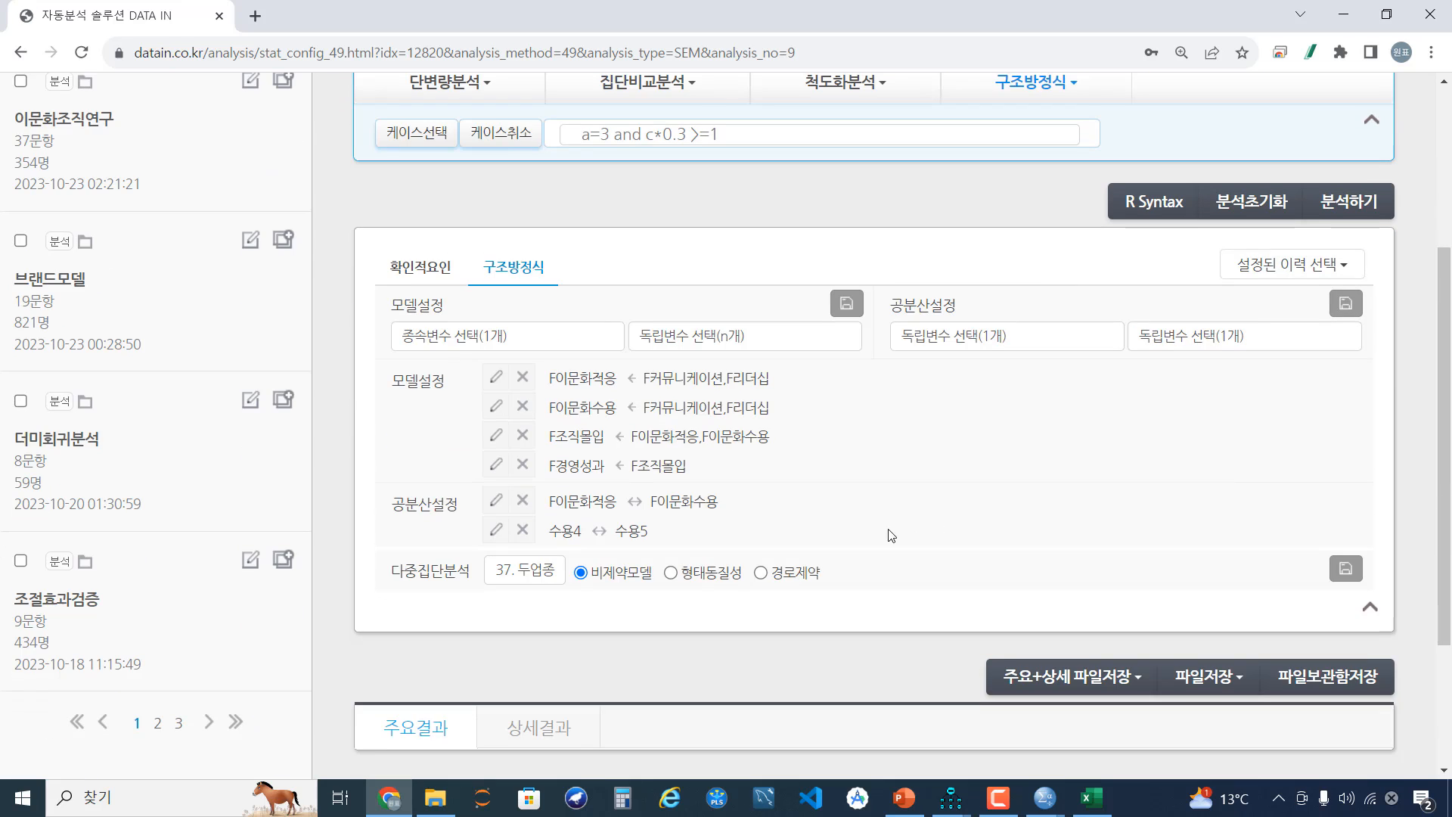
pyautogui.scroll(3, 630, 603)
pyautogui.click(1348, 485)
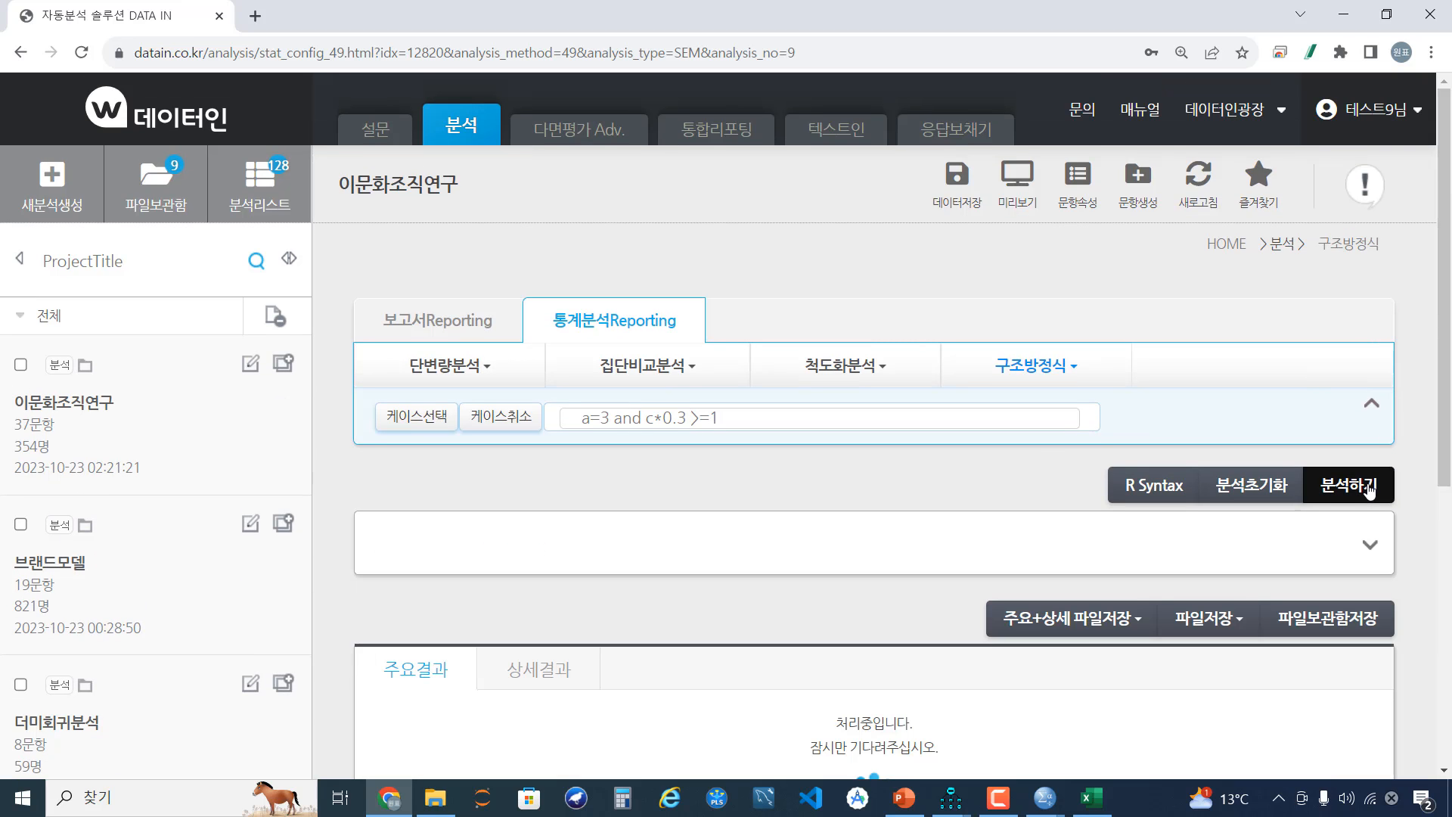
pyautogui.scroll(-2, 1021, 605)
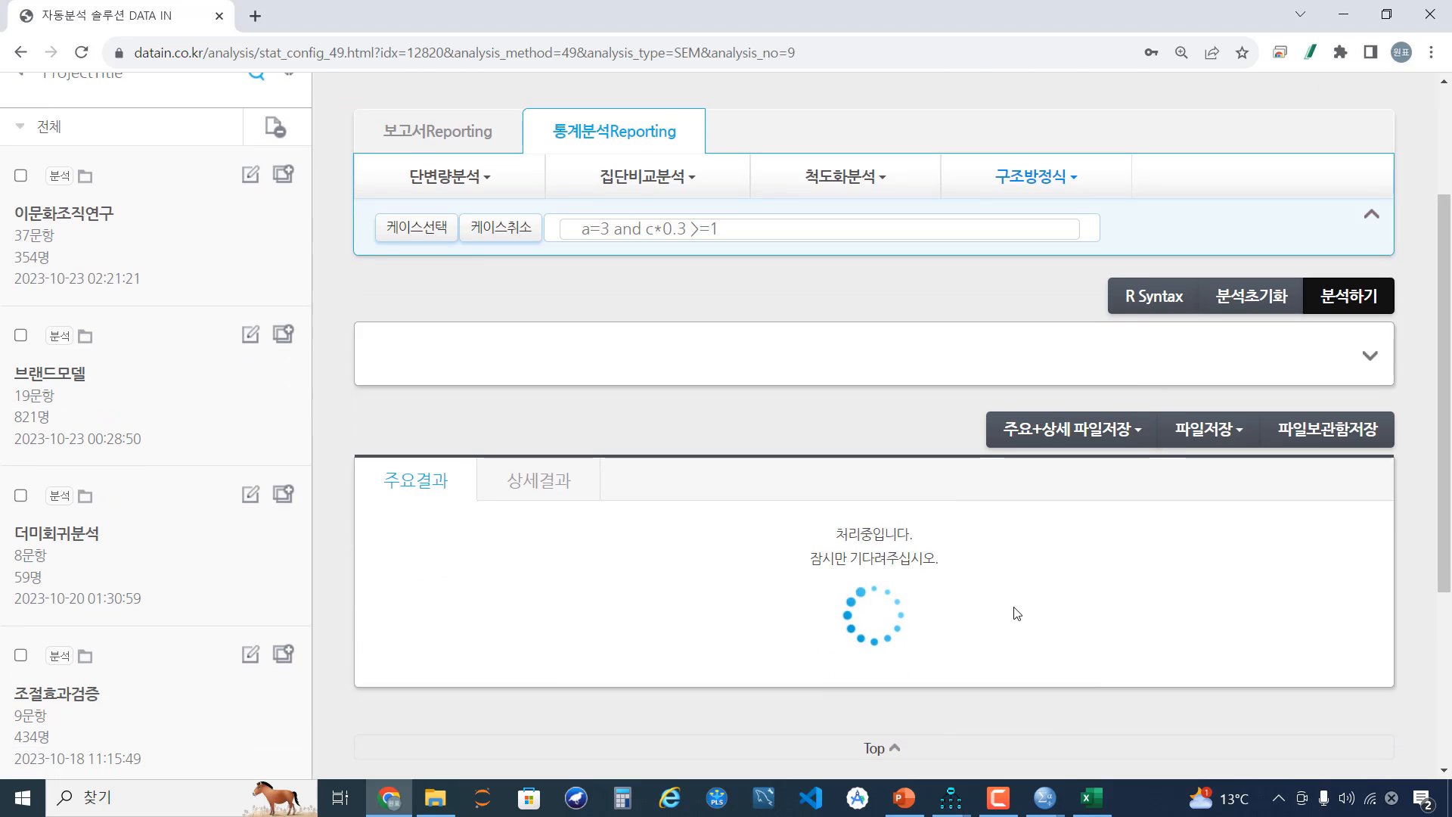
# Switch to the Amos 등가제약모델_연습 diagram and point out Default model in its model list.
pyautogui.click(948, 799)
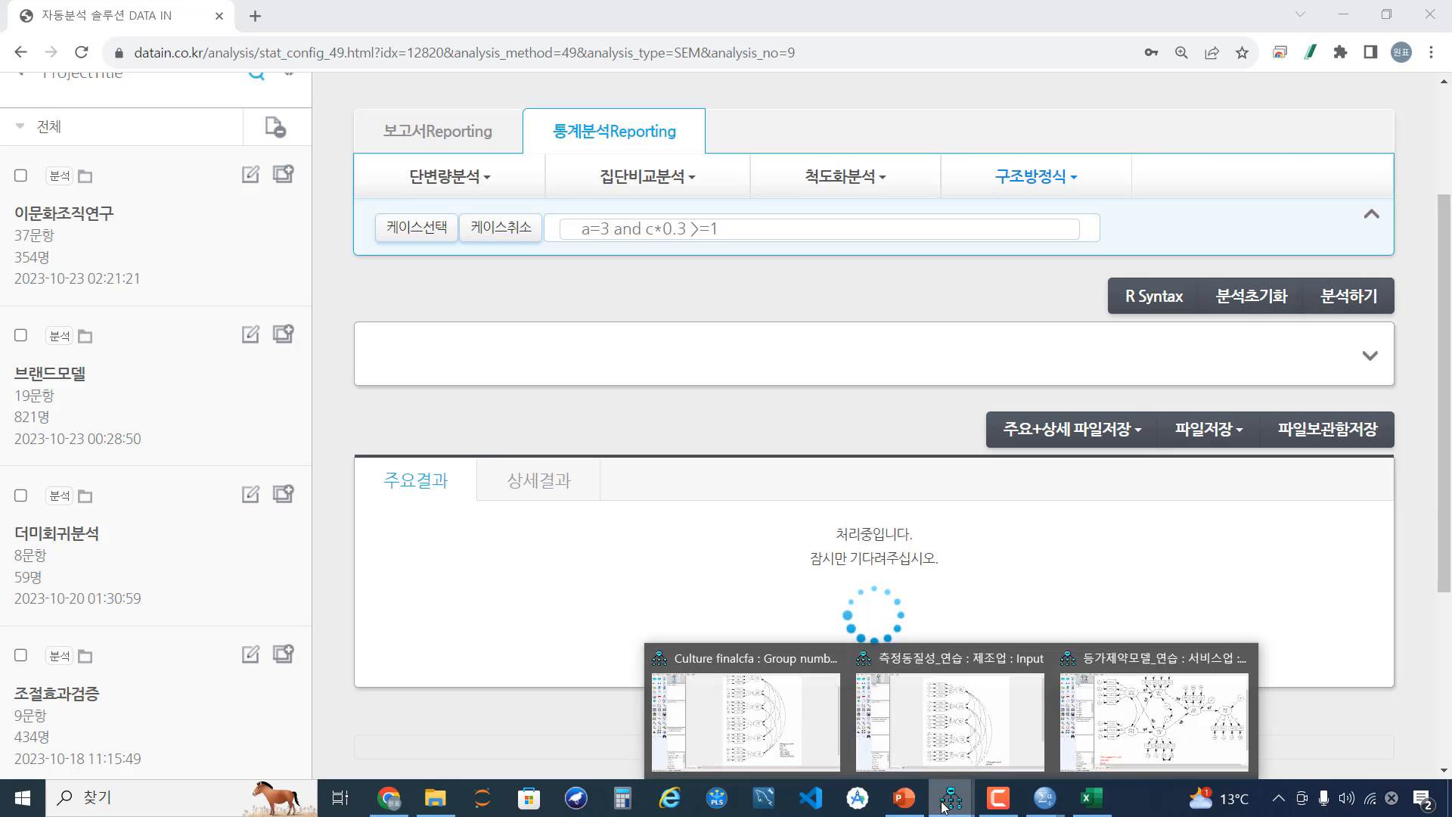
pyautogui.click(1085, 715)
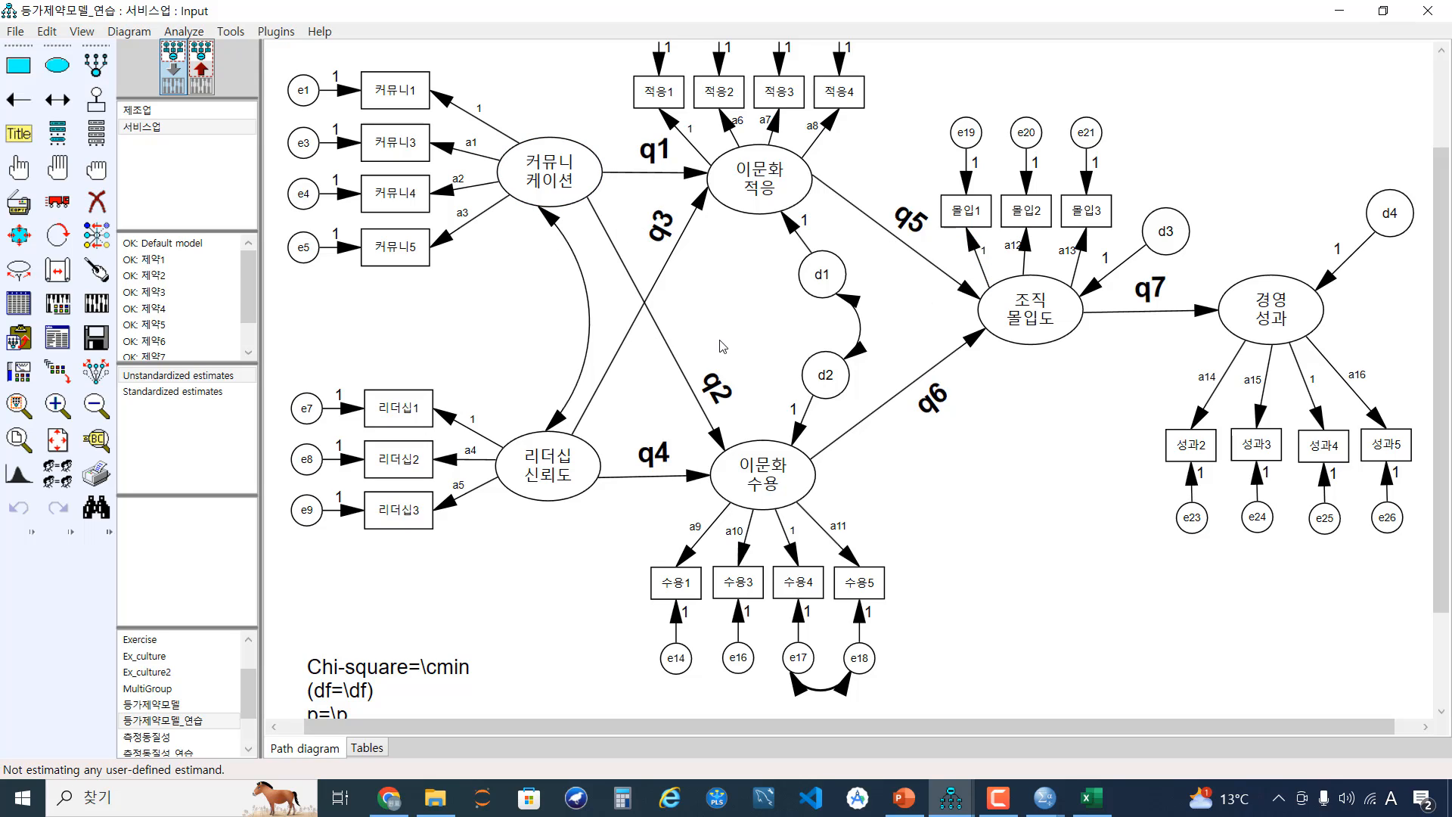
pyautogui.click(201, 246)
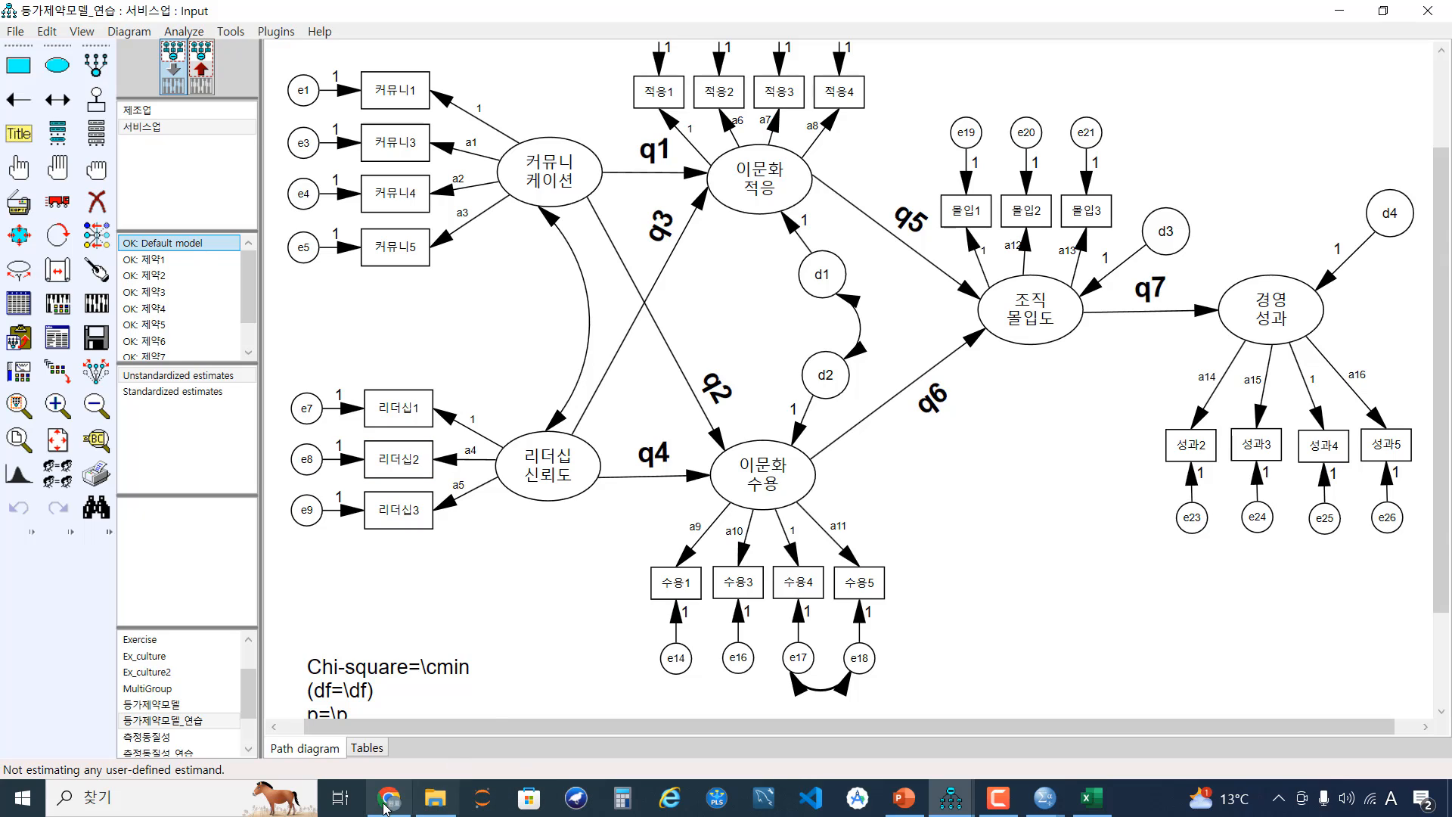
# Switch to Excel and review the chi-square values of 경로1제약, 경로2제약 and 경로7제약 in cells B6:B8.
pyautogui.moveTo(386, 807)
pyautogui.click(393, 755)
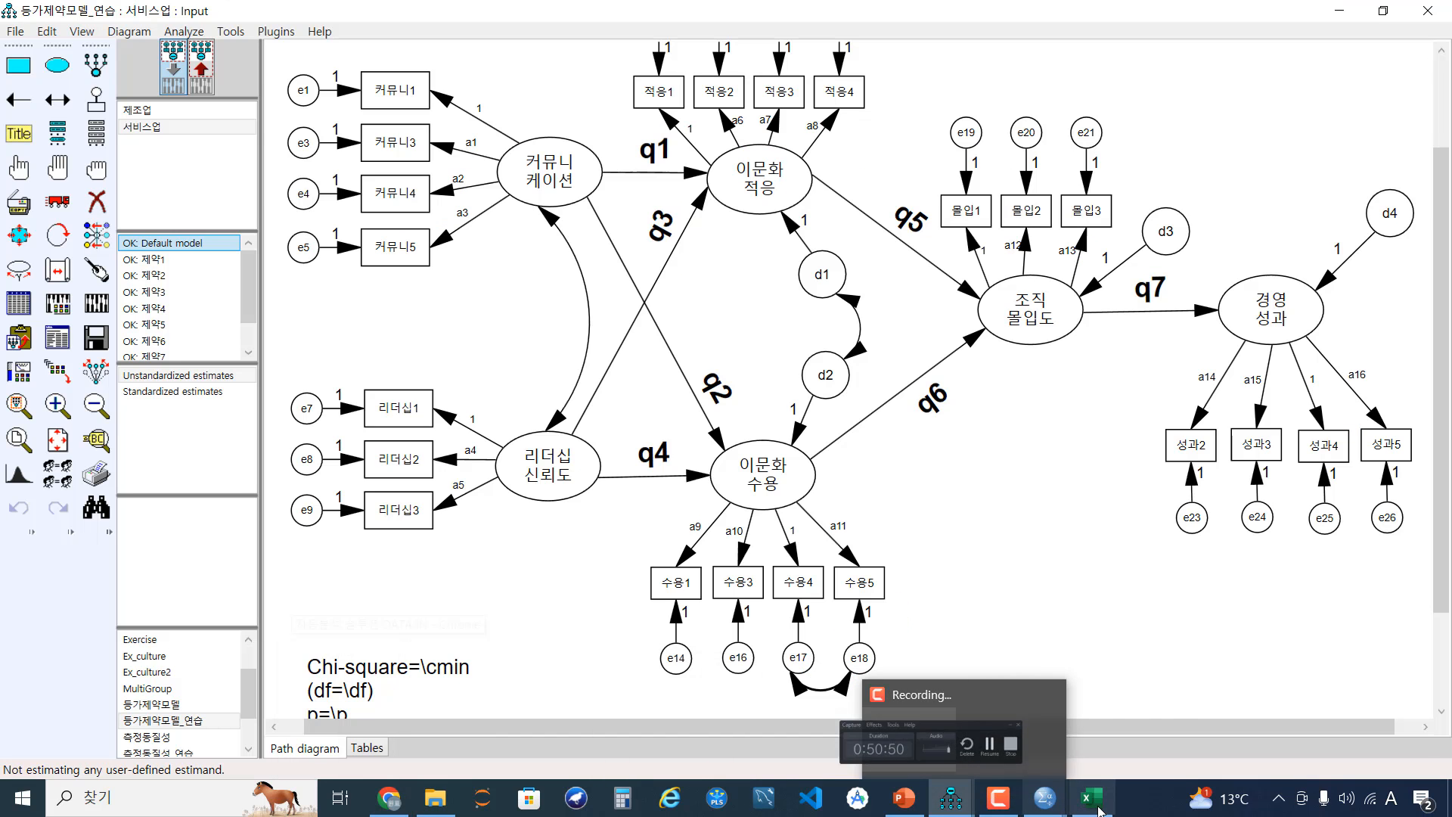
pyautogui.click(1100, 811)
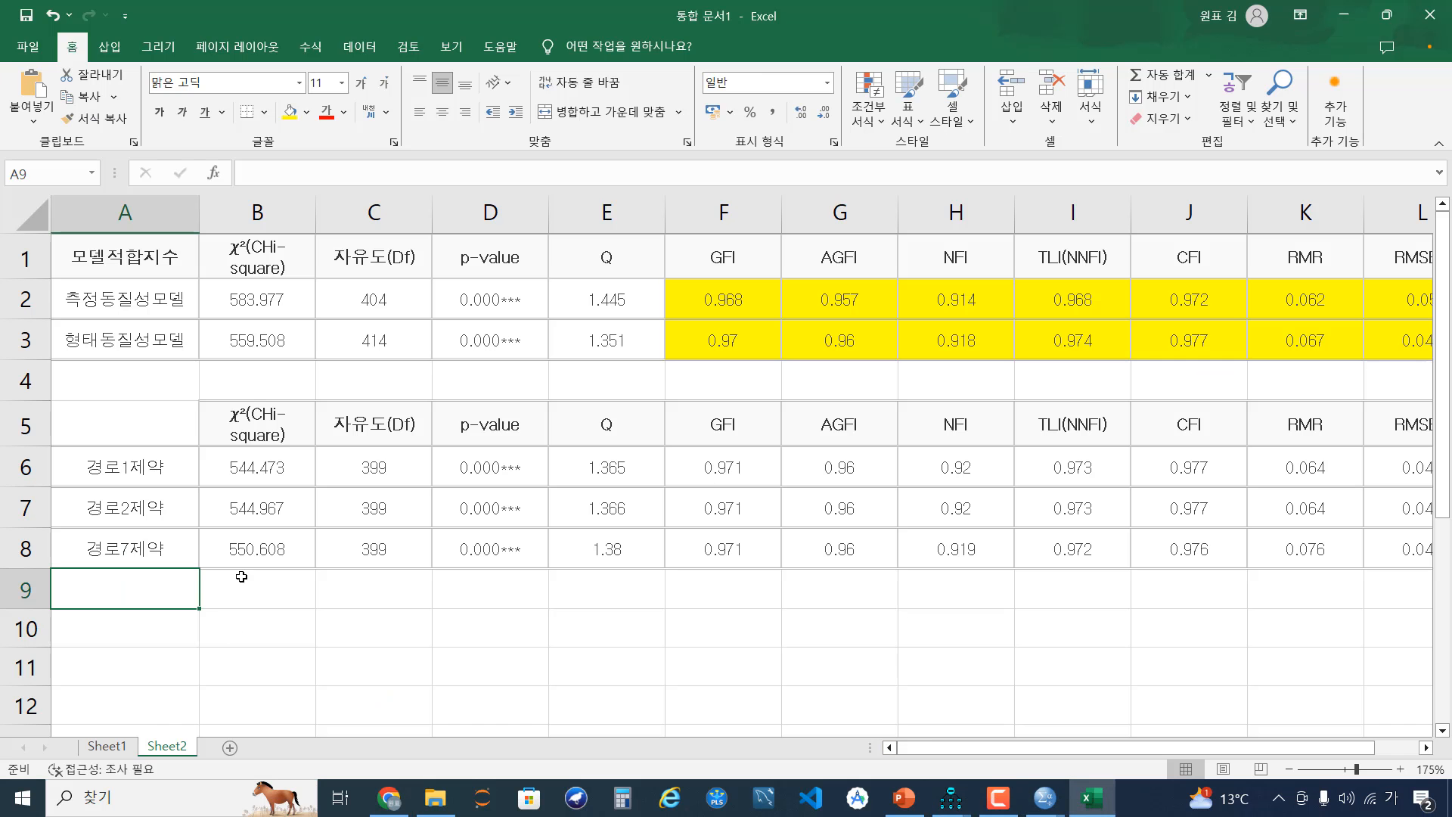
pyautogui.moveTo(257, 469); pyautogui.dragTo(270, 568)
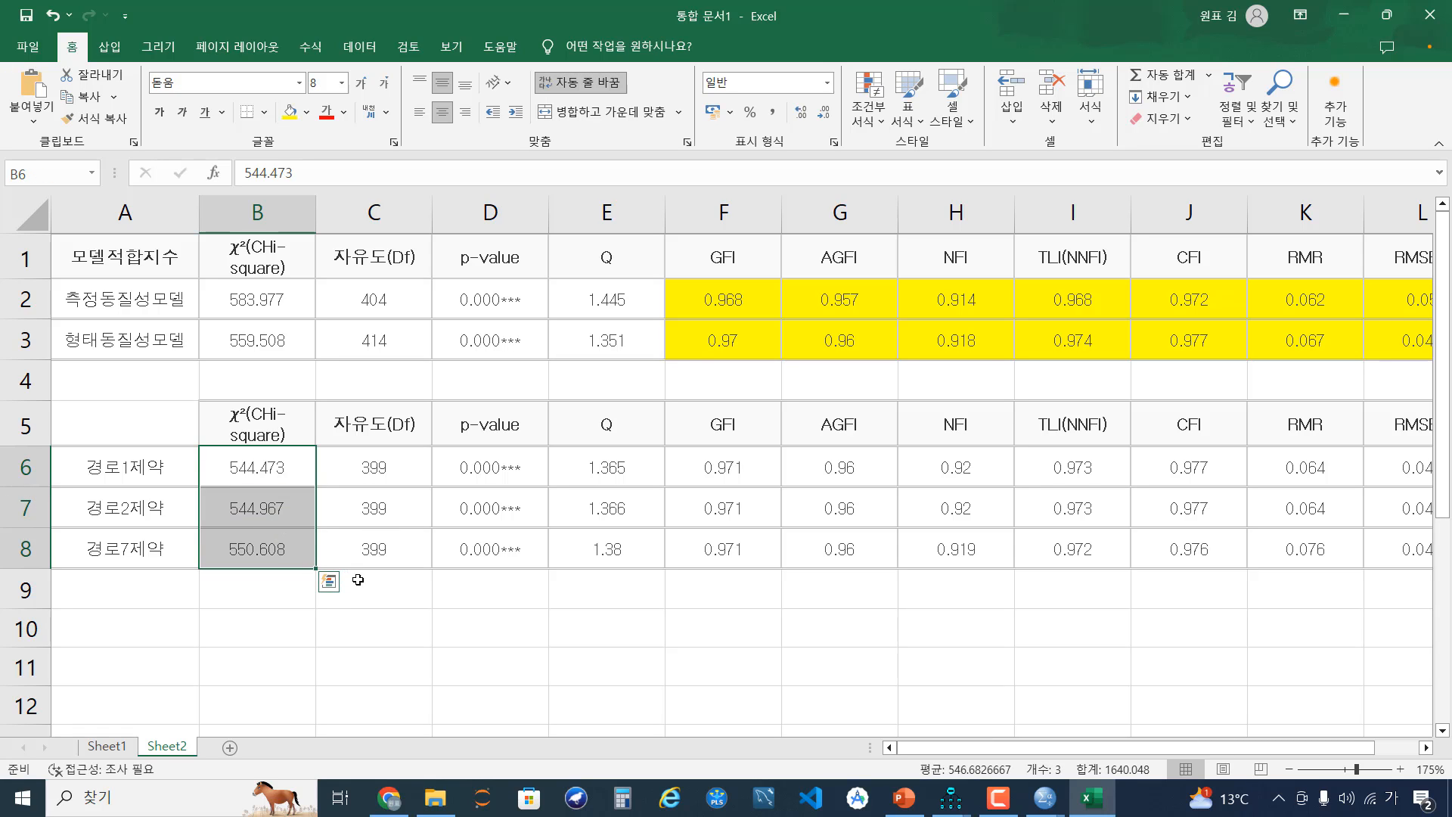
# Switch to DATA IN and select the 연구모델 row of the 연구모델 적합도 results table for copying.
pyautogui.moveTo(397, 811)
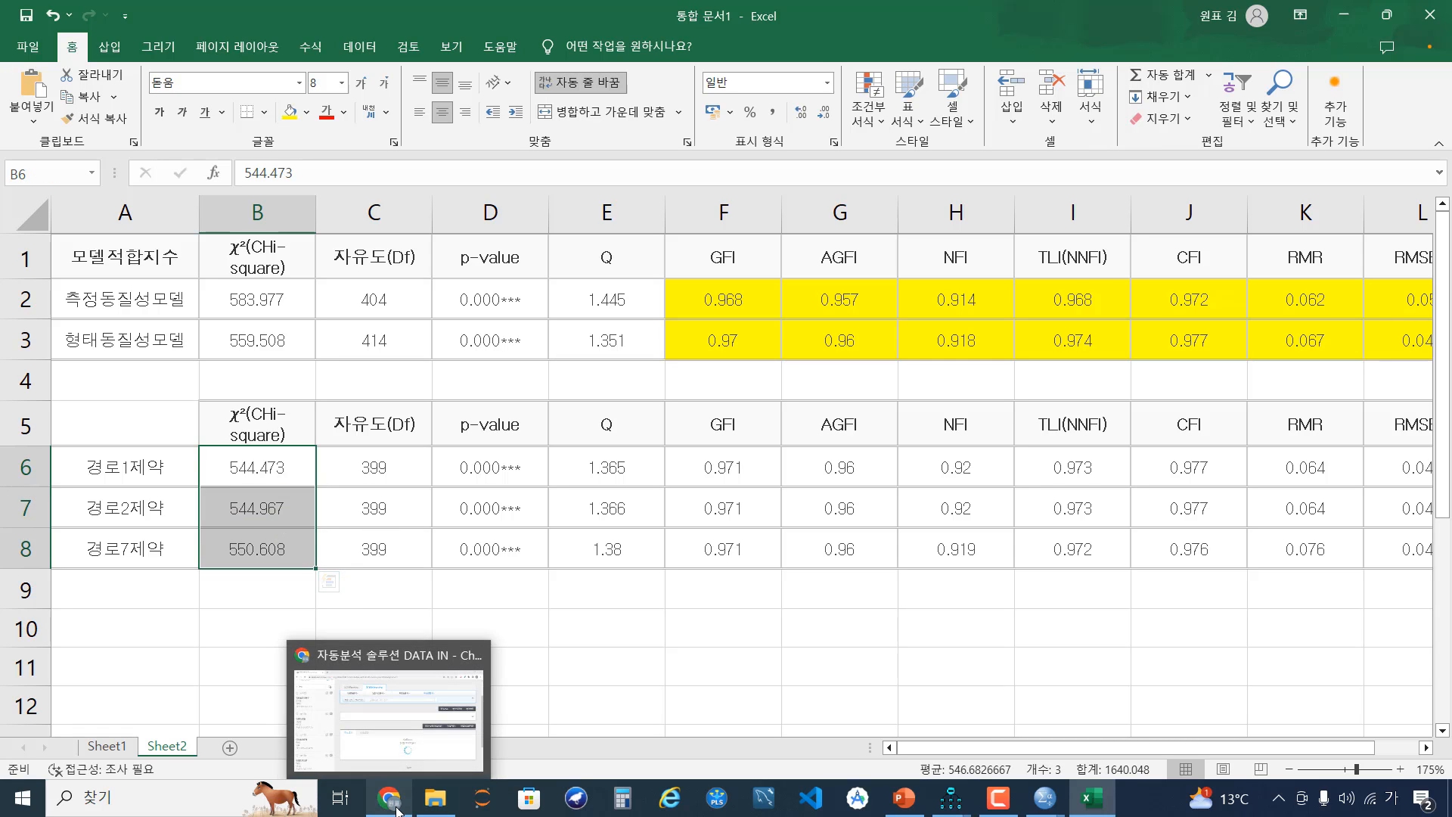
pyautogui.click(394, 718)
pyautogui.scroll(-3, 716, 596)
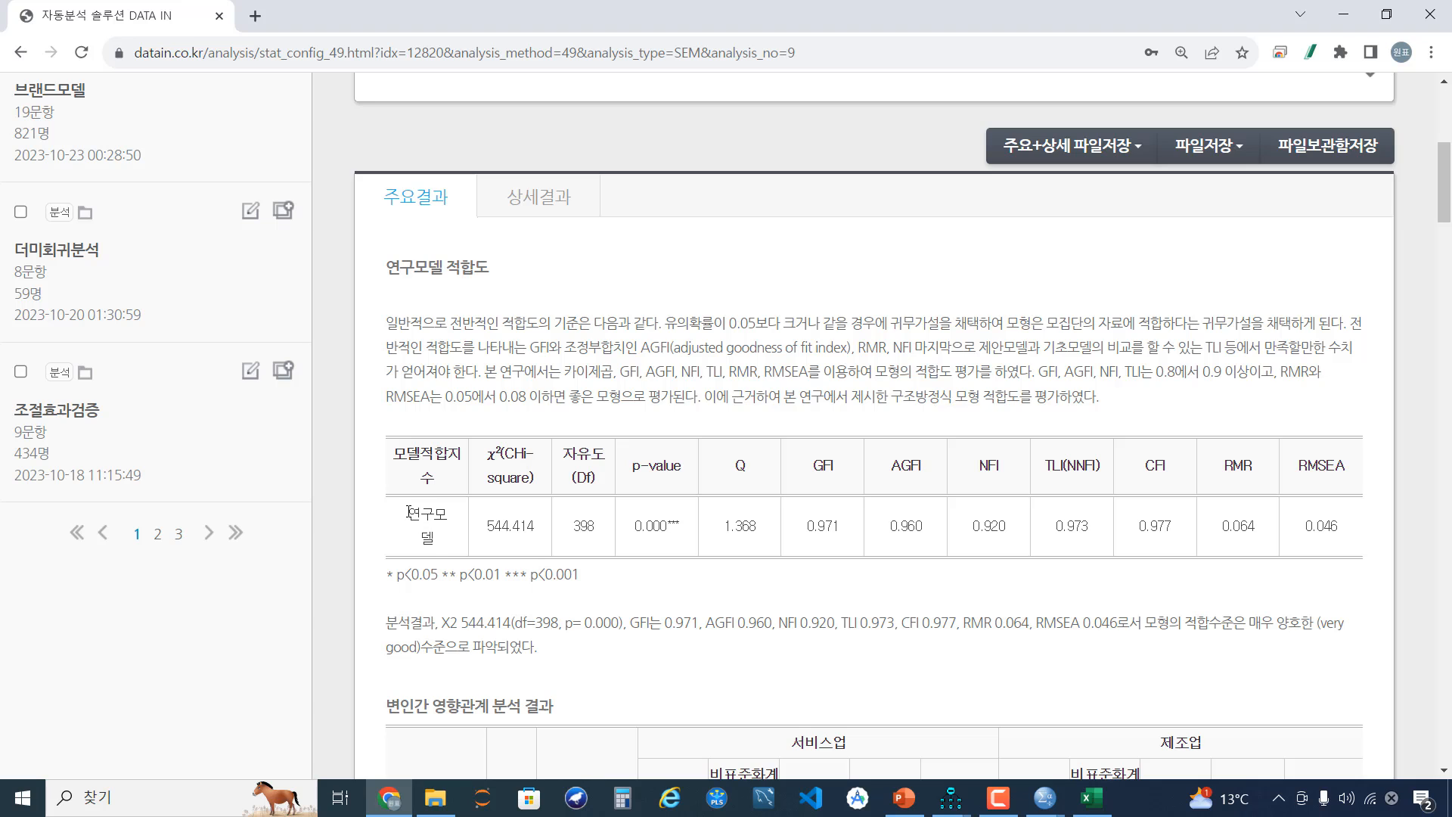
pyautogui.moveTo(408, 512); pyautogui.dragTo(1330, 550)
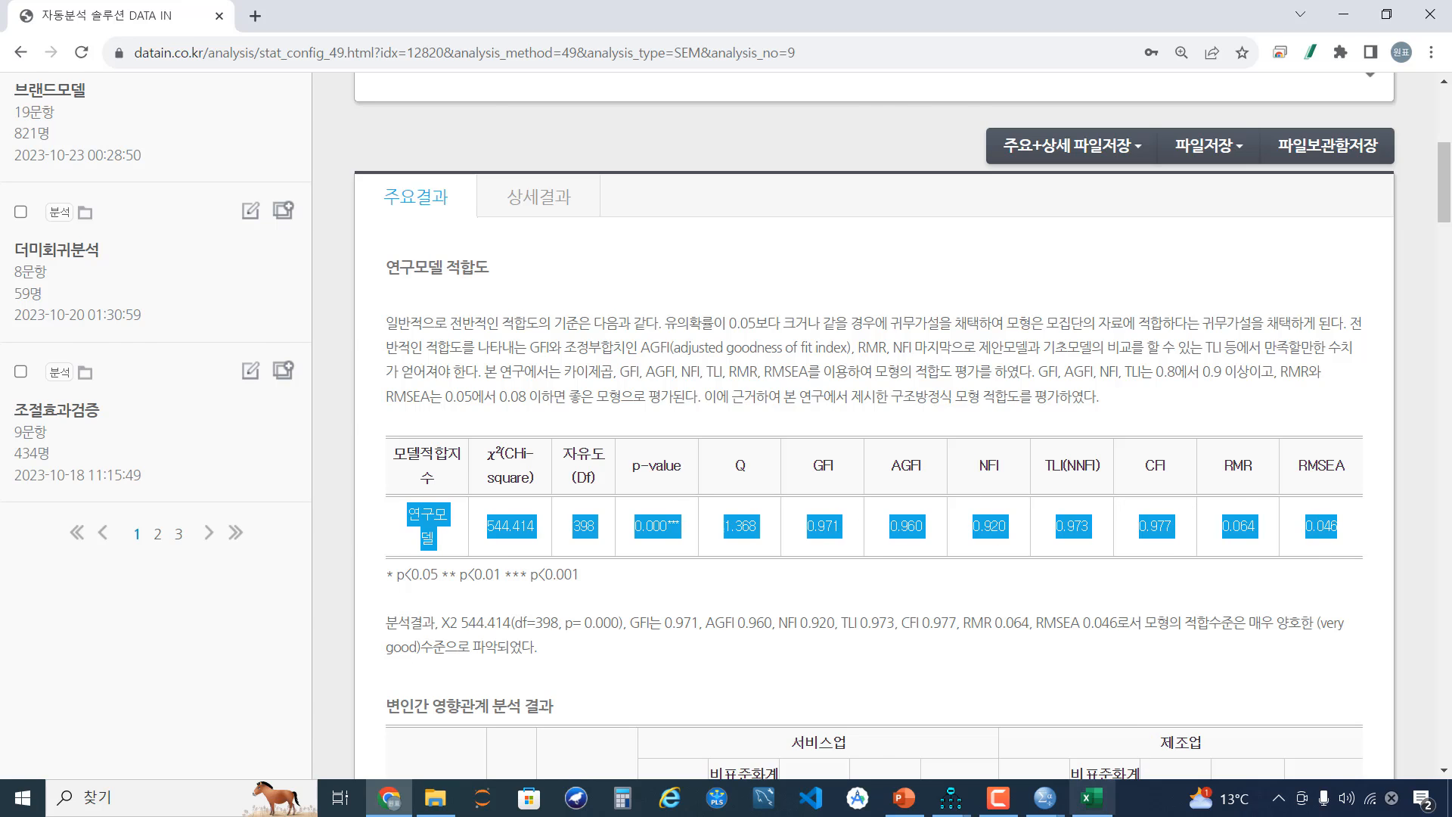
# Switch to Excel and insert a blank row above the 경로1제약 row on Sheet2.
pyautogui.click(1092, 798)
pyautogui.click(374, 549)
pyautogui.rightClick(26, 468)
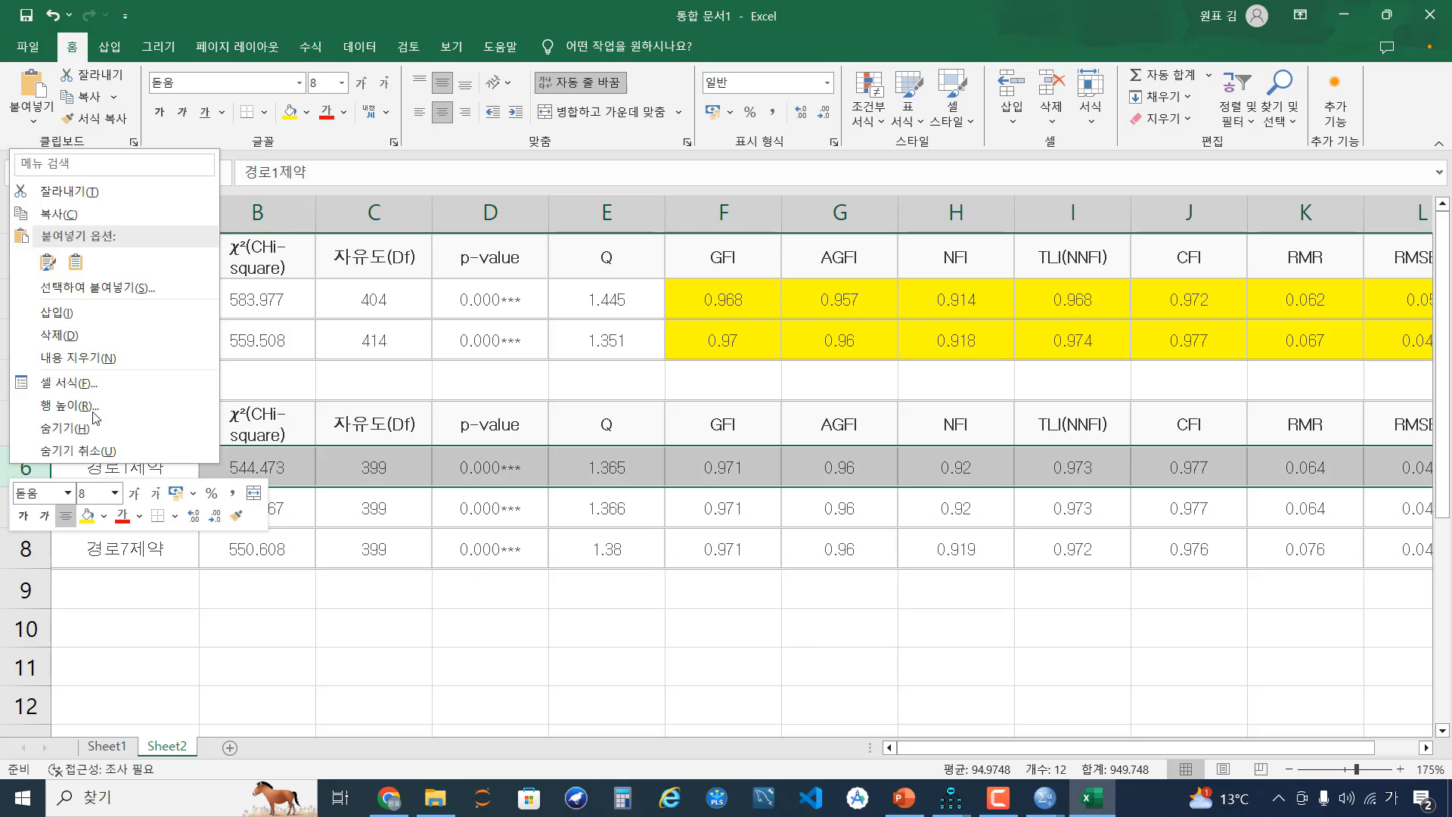
pyautogui.click(54, 312)
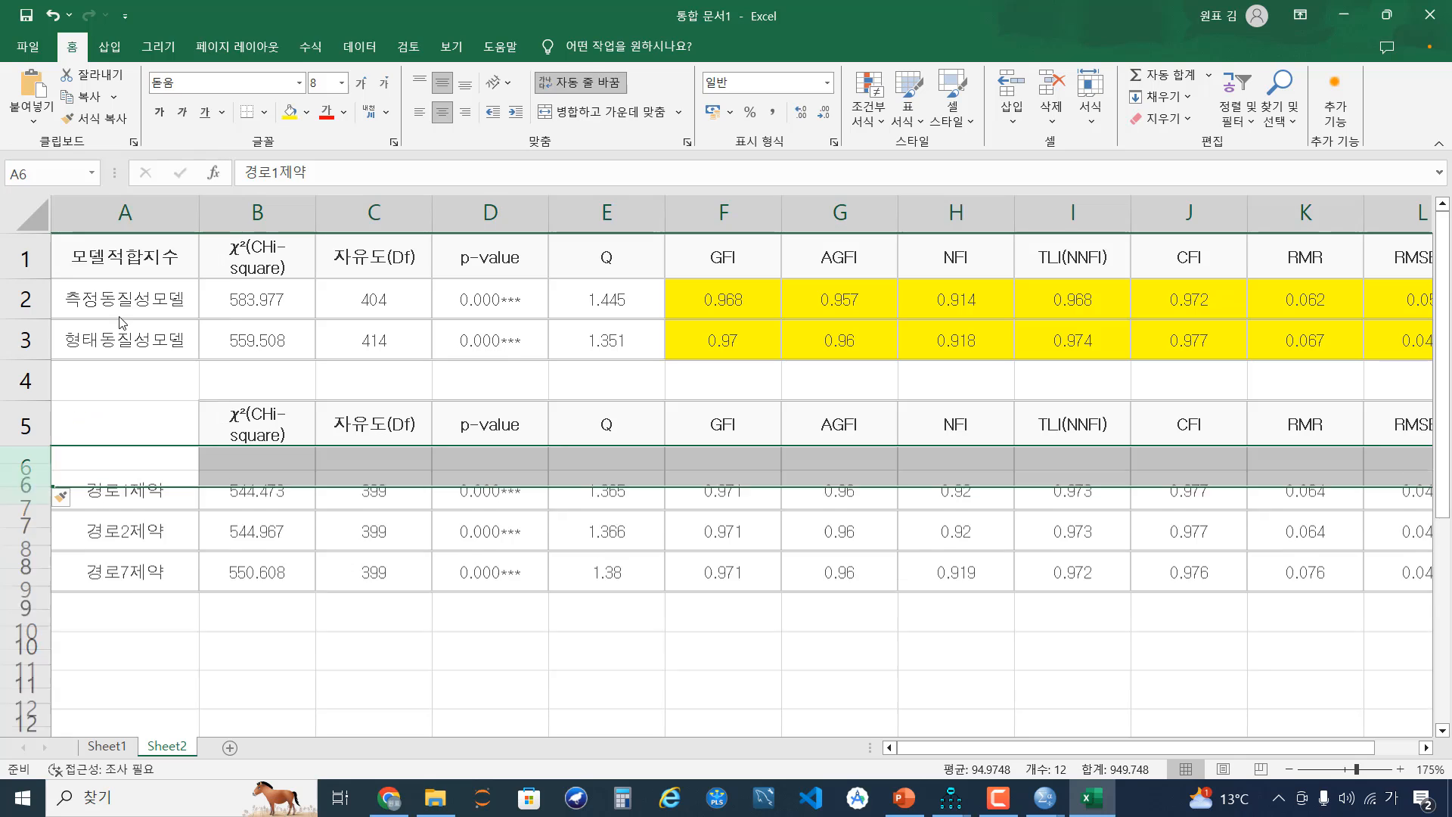
# Copy the 연구모델 fit indices from DATA IN into blank row 6 of the Excel sheet and relabel cell A6 as 비제약모델.
pyautogui.click(388, 798)
pyautogui.click(1093, 798)
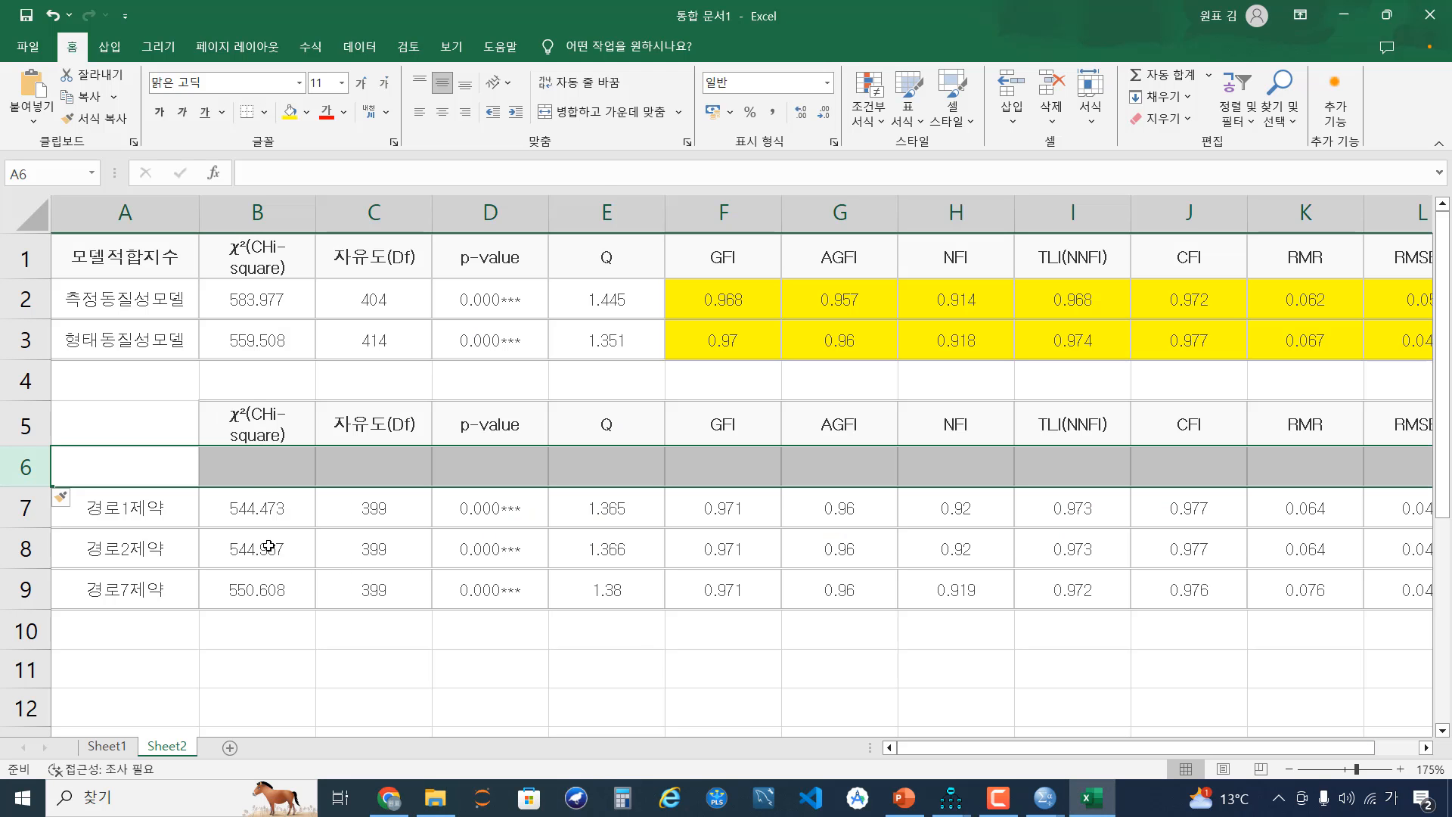
pyautogui.click(153, 464)
pyautogui.hotkey('ctrl', 'v')
pyautogui.click(156, 467)
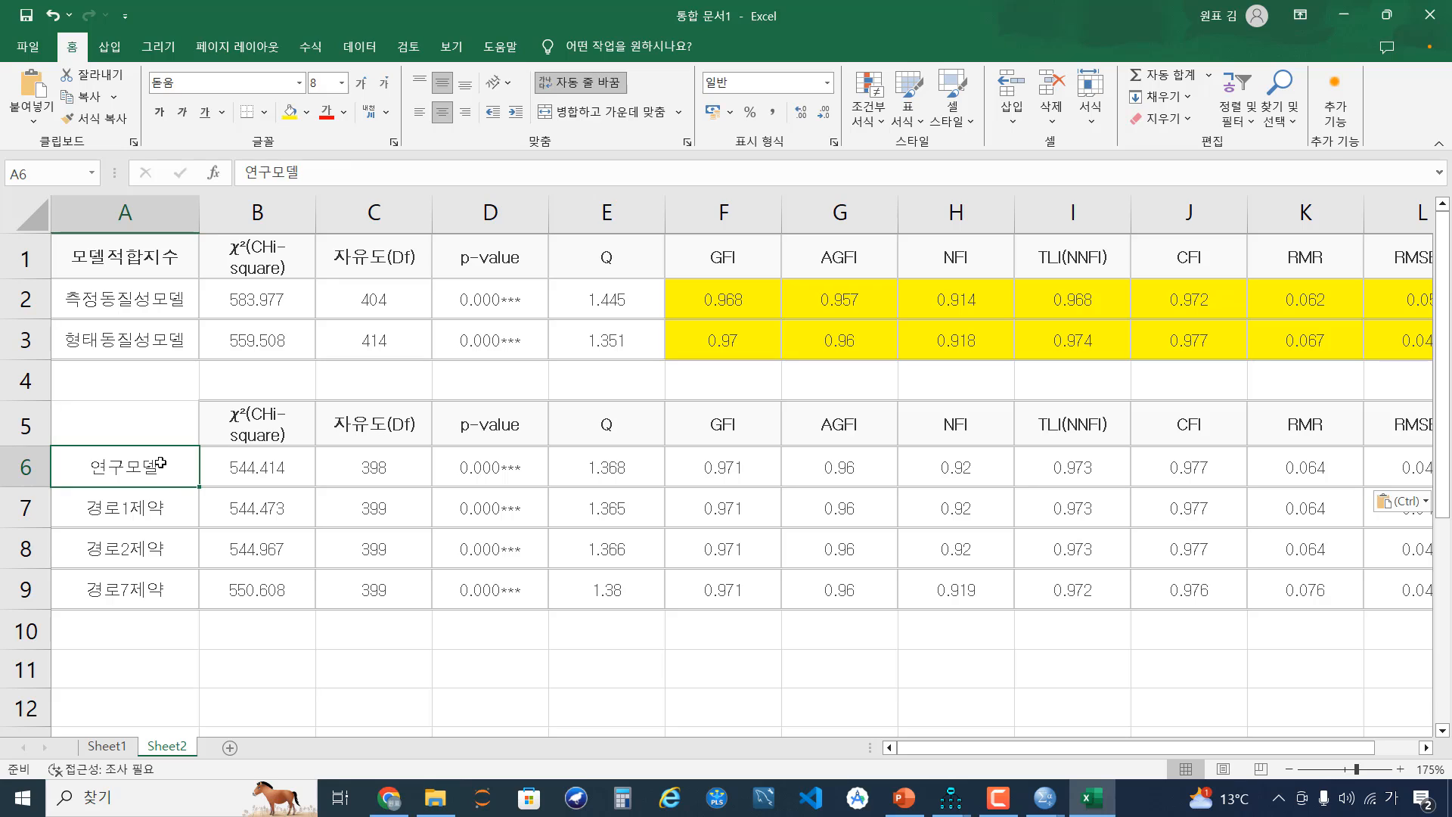
pyautogui.write('빚제약모델')
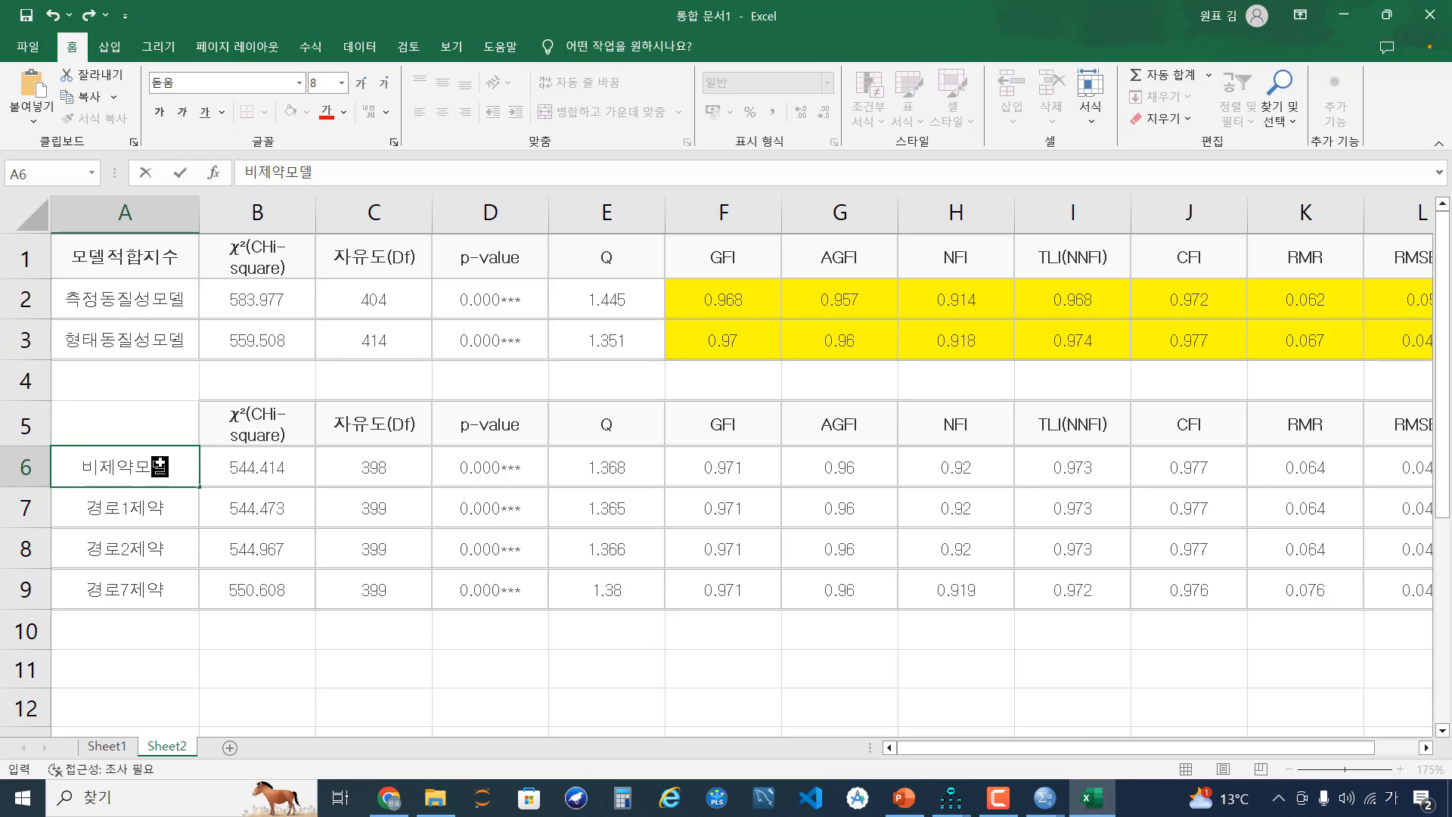
pyautogui.press('Return')
# Compare the chi-square value of 비제약모델 in B6 with those of the three path-constrained models in B7:B9.
pyautogui.click(374, 542)
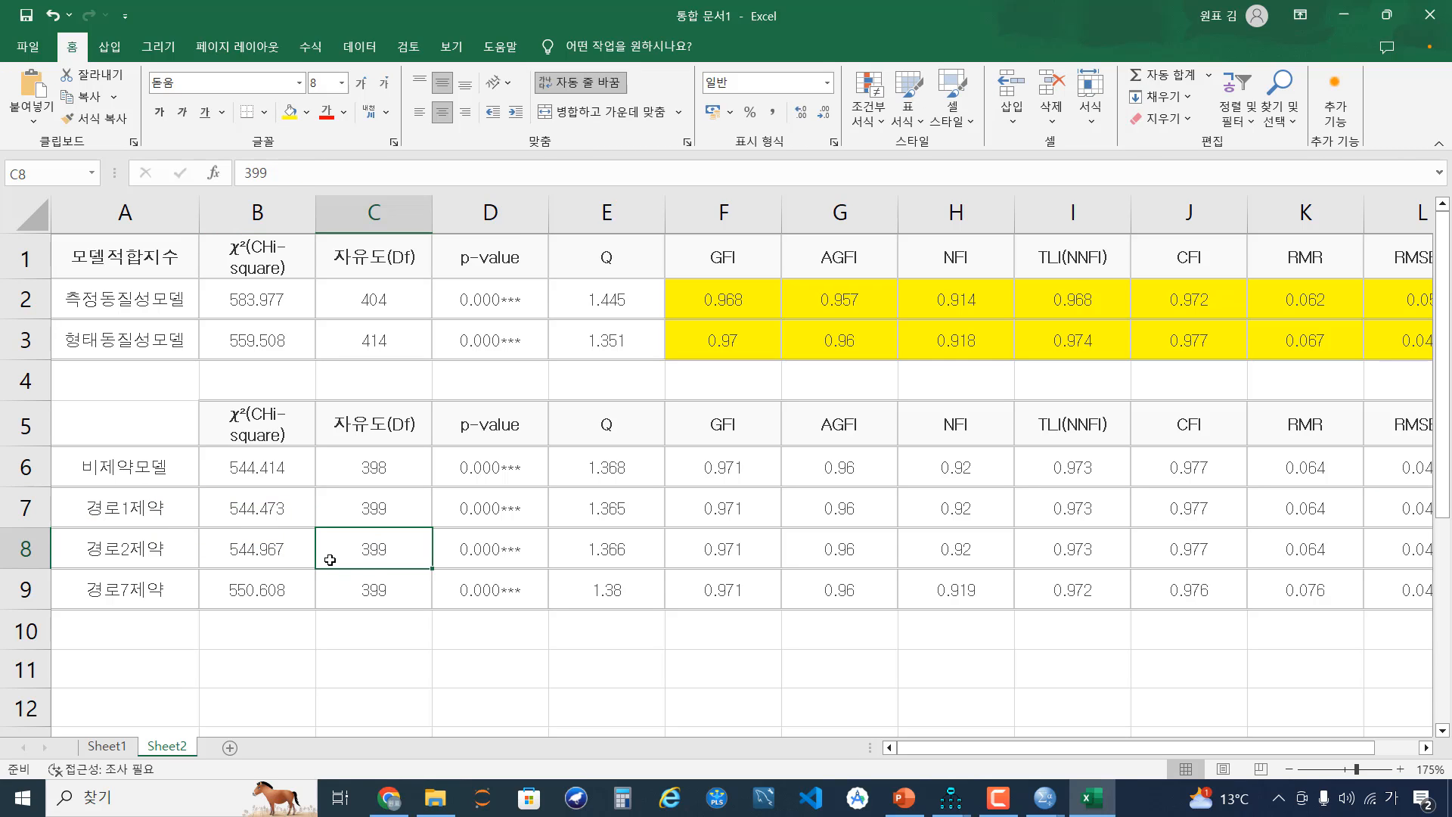
pyautogui.click(282, 475)
pyautogui.click(280, 499)
pyautogui.click(278, 474)
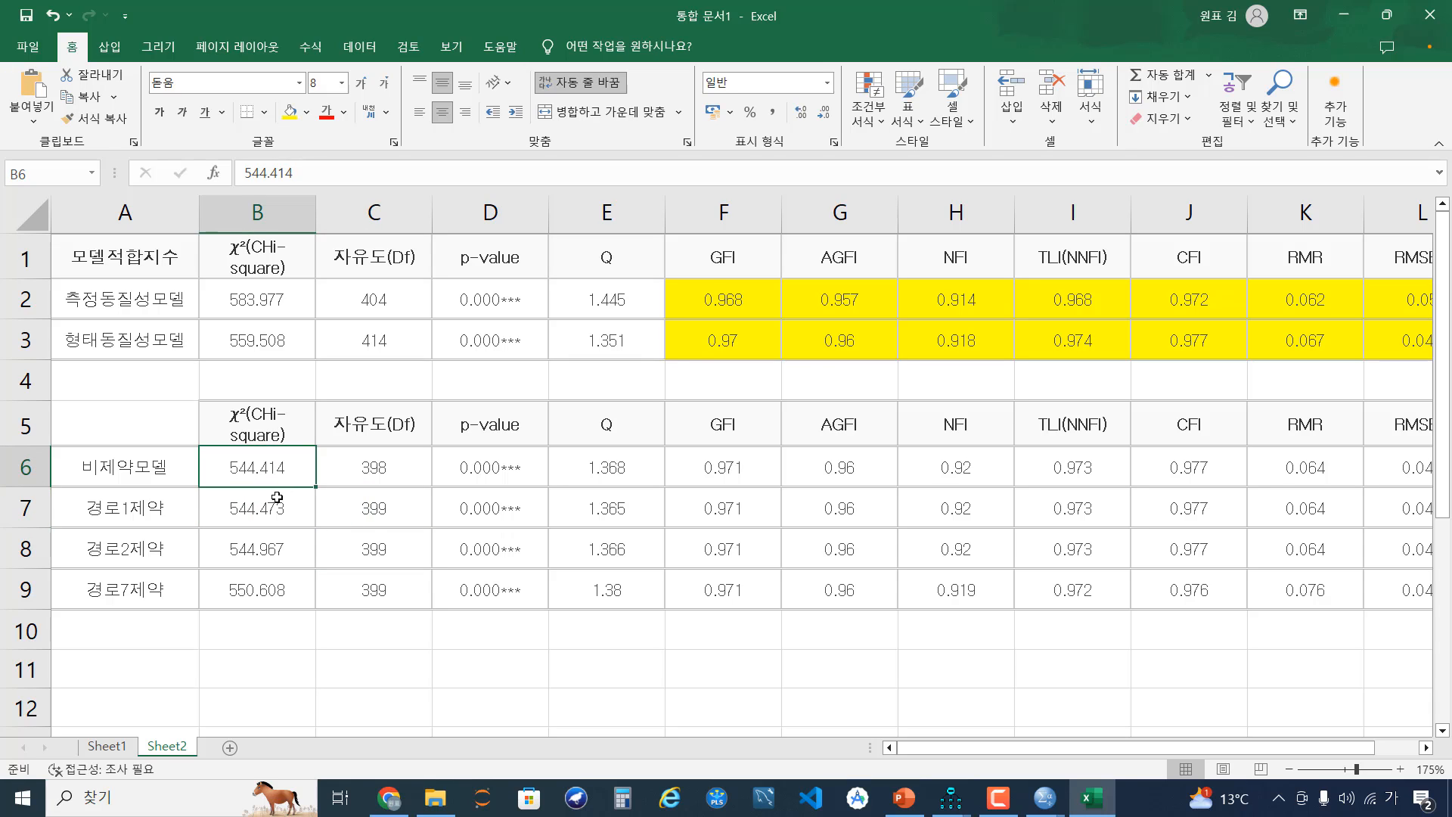
pyautogui.click(277, 497)
pyautogui.click(279, 467)
pyautogui.click(288, 549)
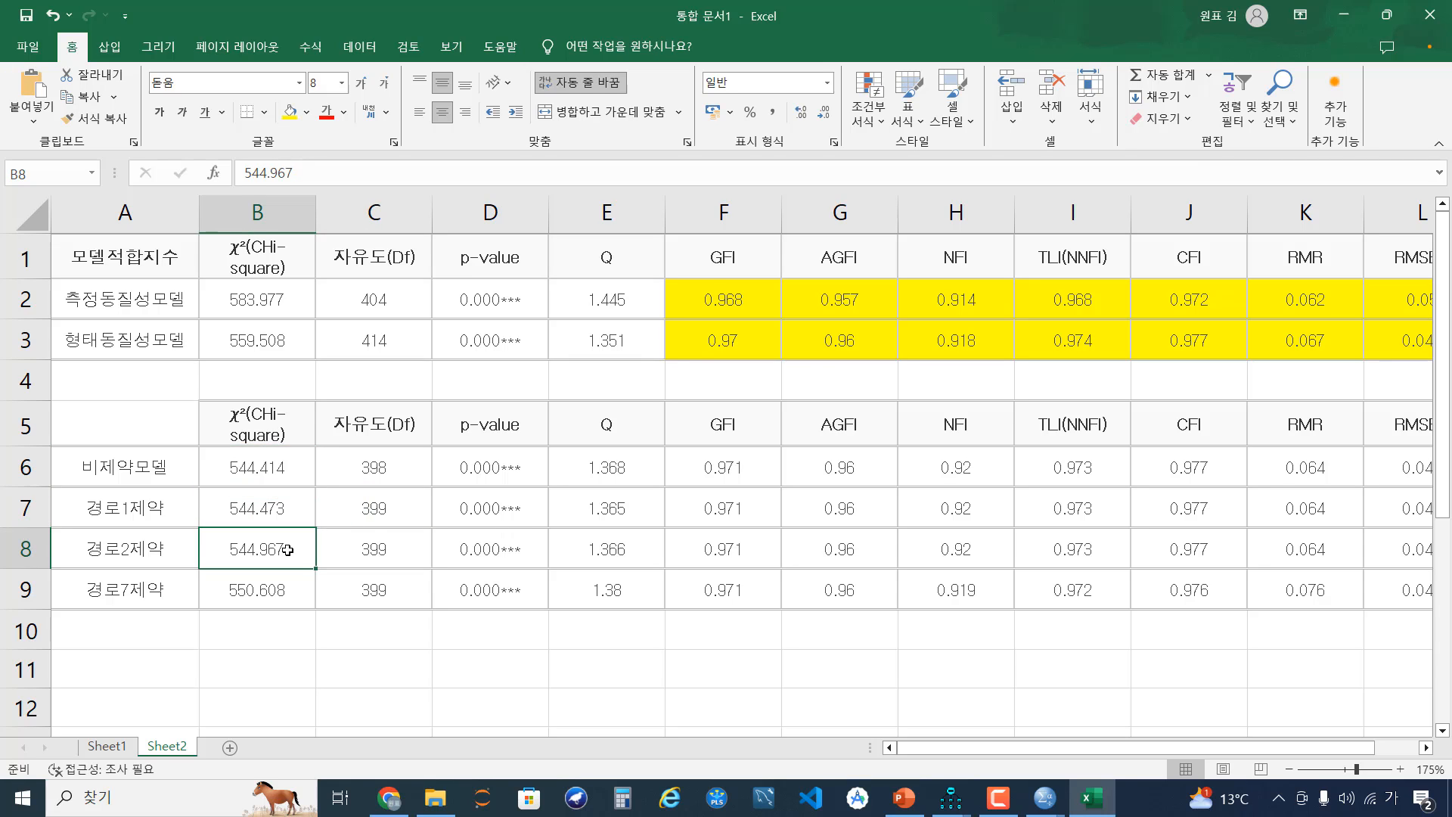
pyautogui.click(280, 473)
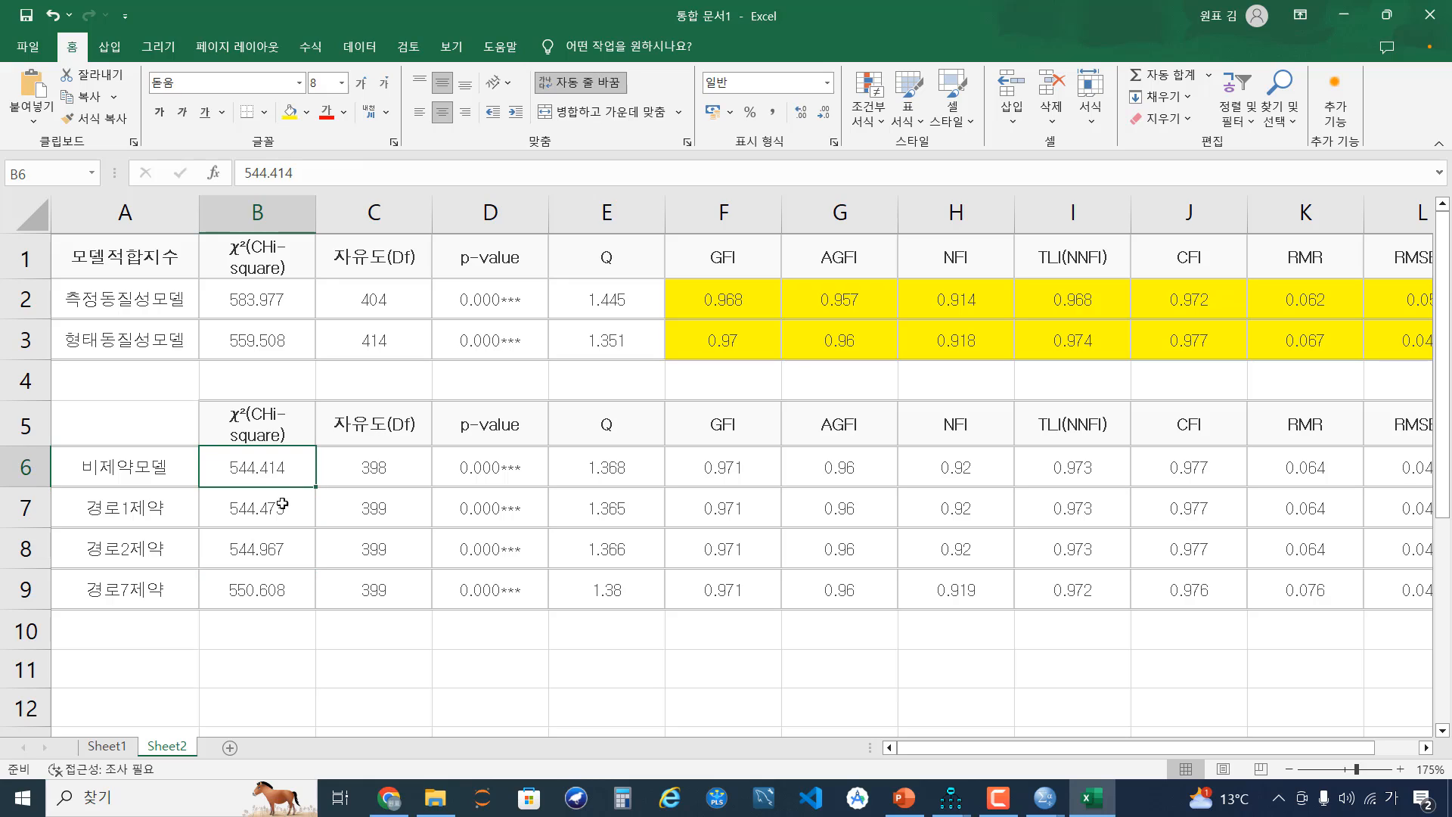
pyautogui.click(282, 592)
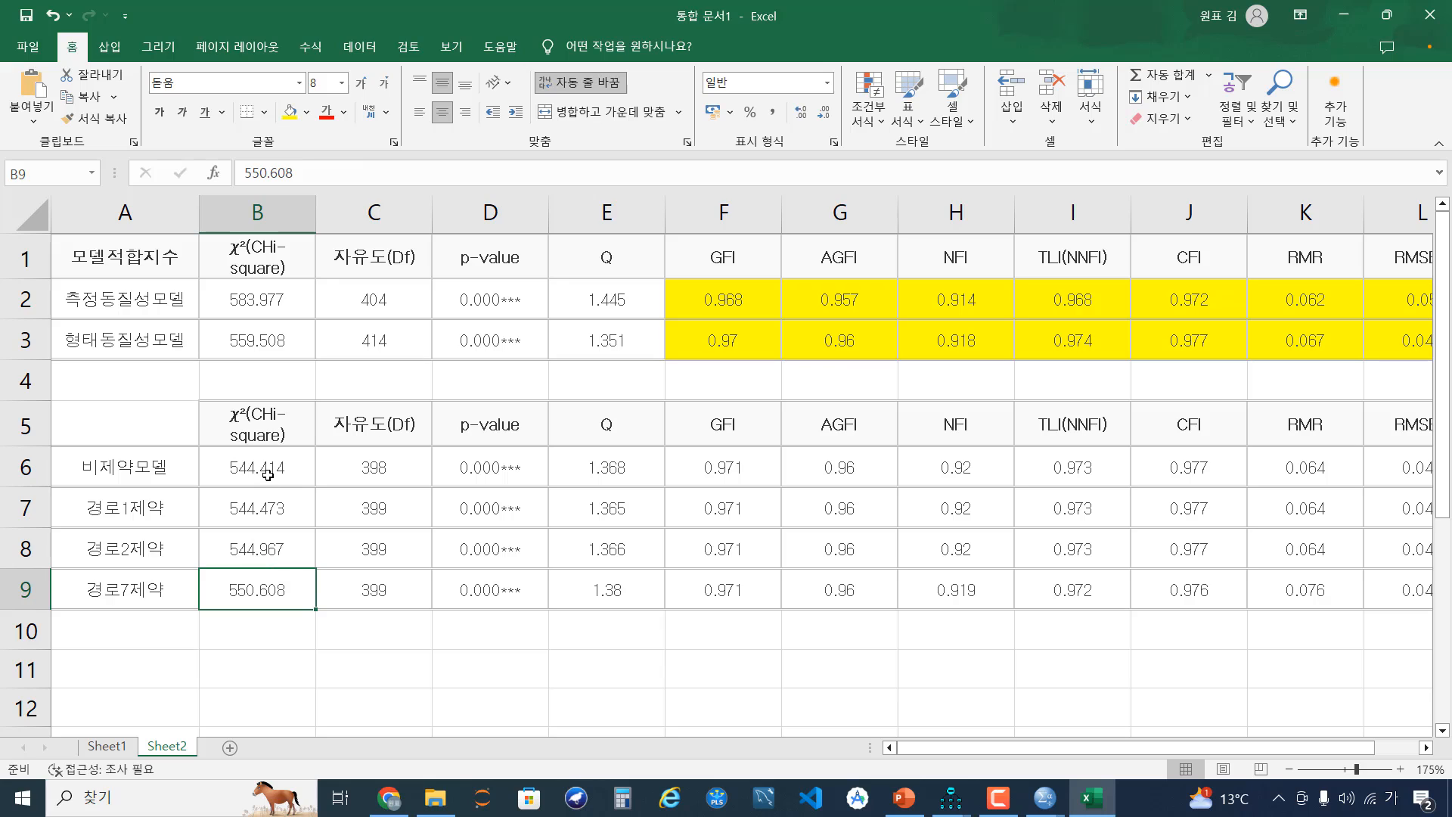
pyautogui.click(291, 462)
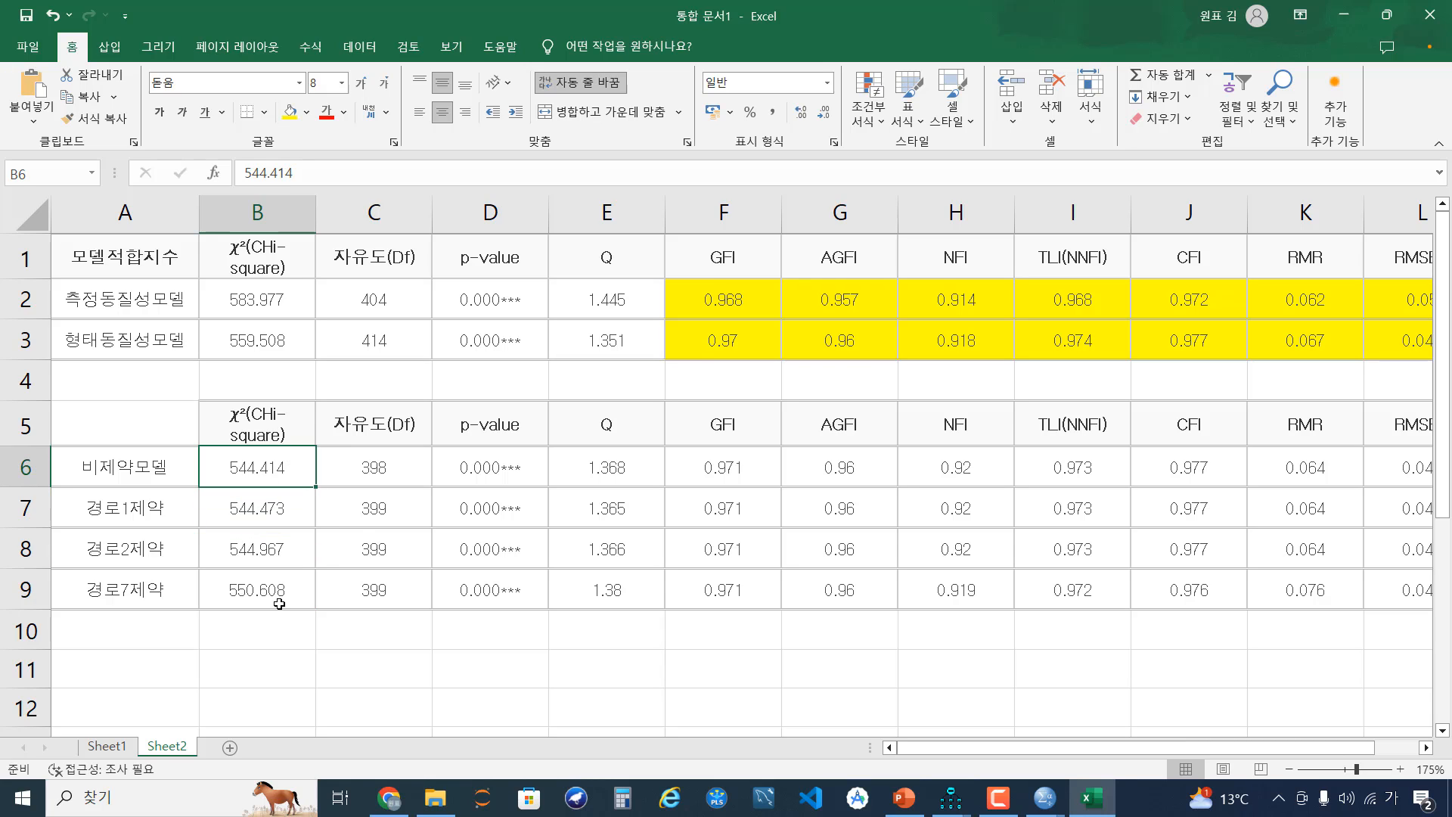
pyautogui.click(279, 603)
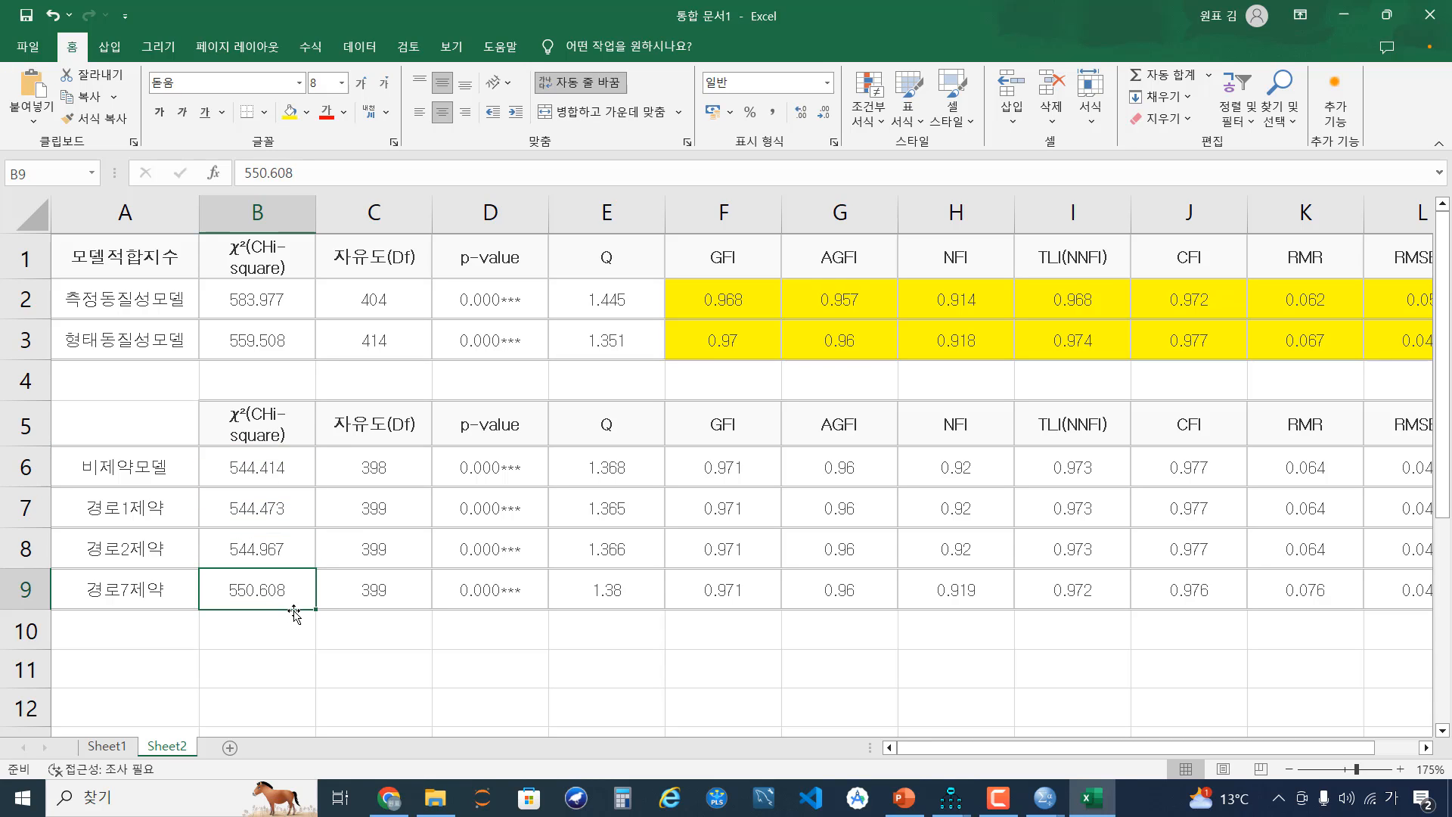
# Calculate the chi-square difference between 경로7제약 and 비제약모델 in cell B10 with the formula =B9-B6.
pyautogui.click(177, 622)
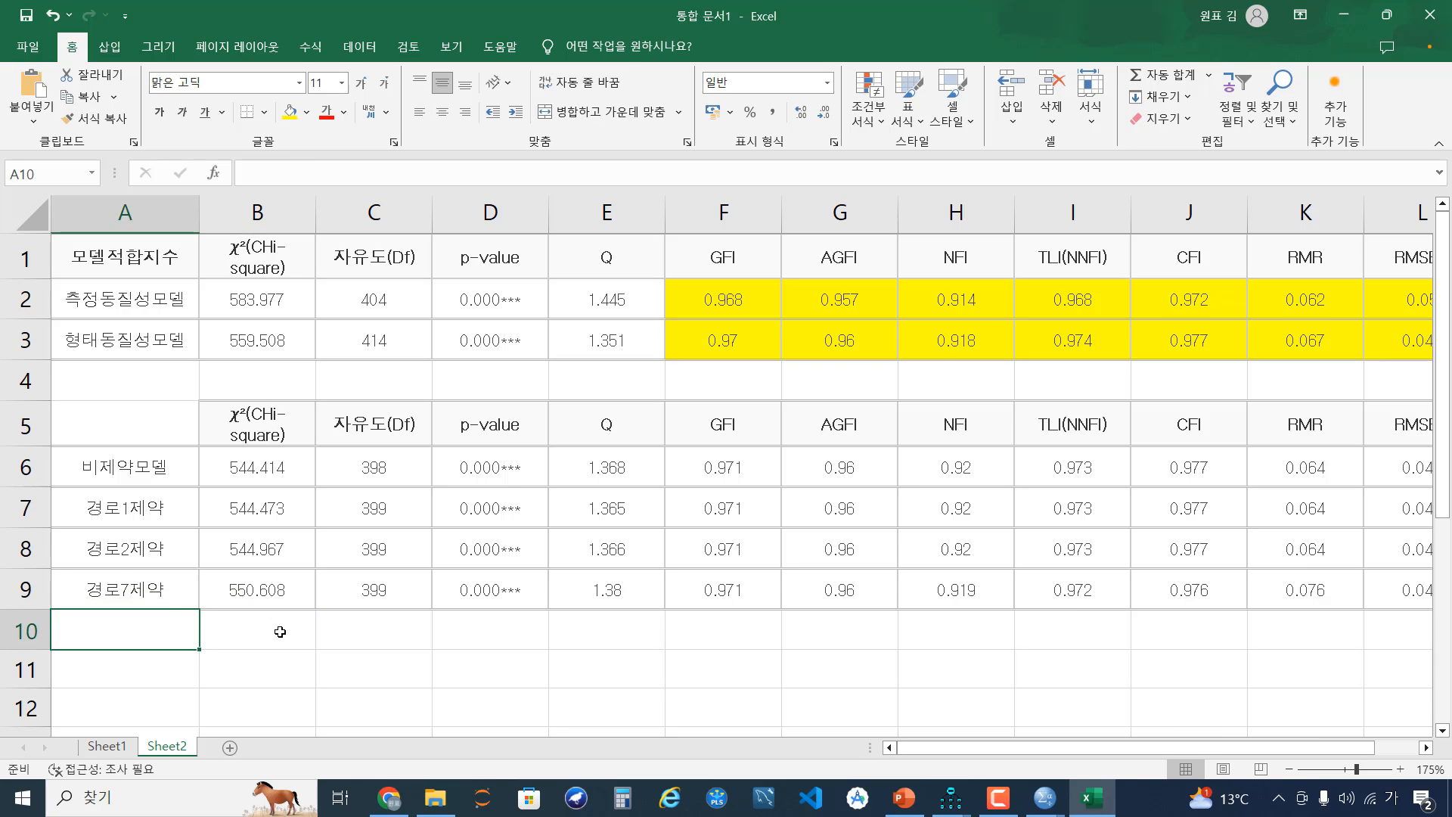
pyautogui.click(280, 630)
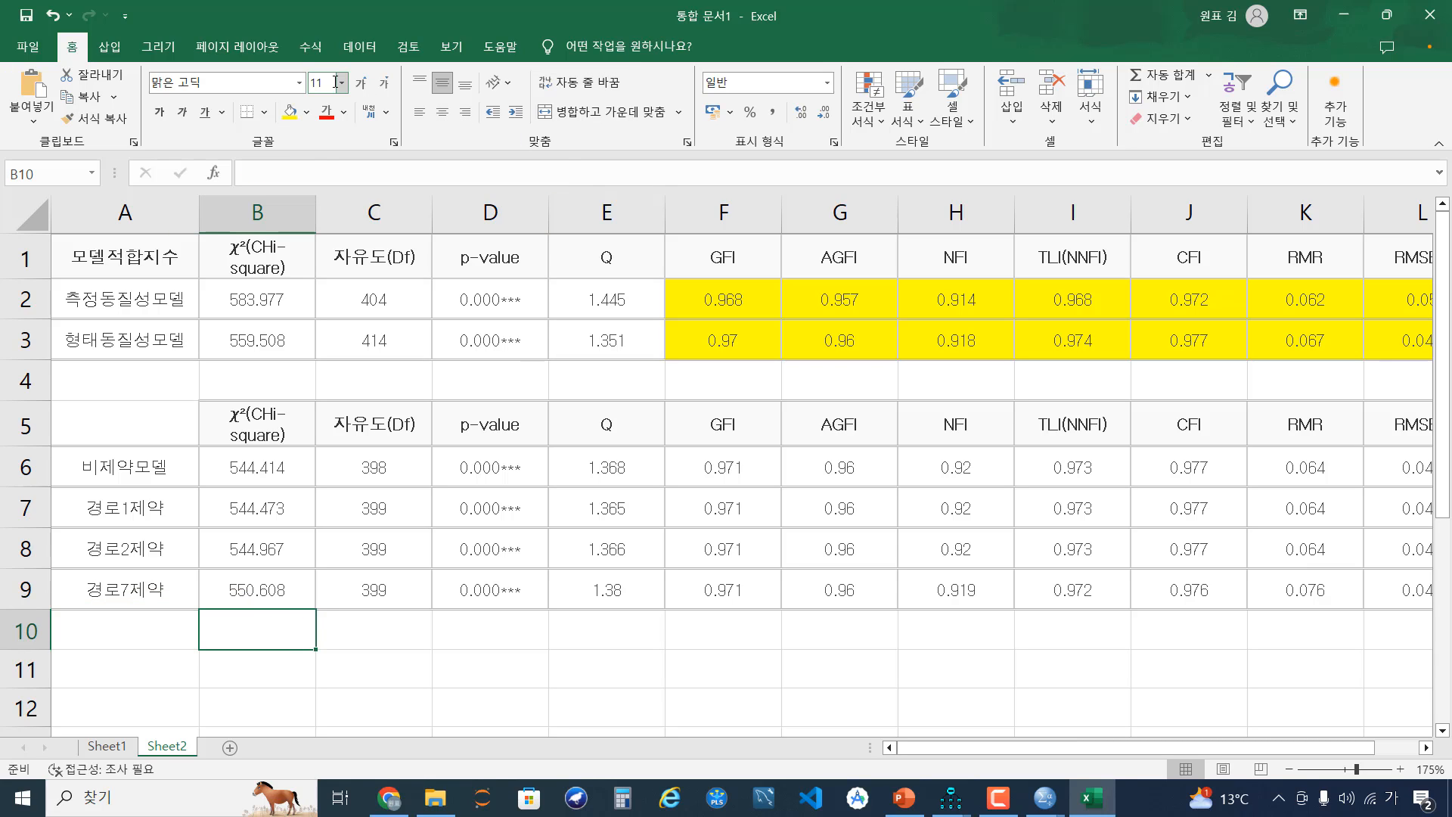
pyautogui.write('=')
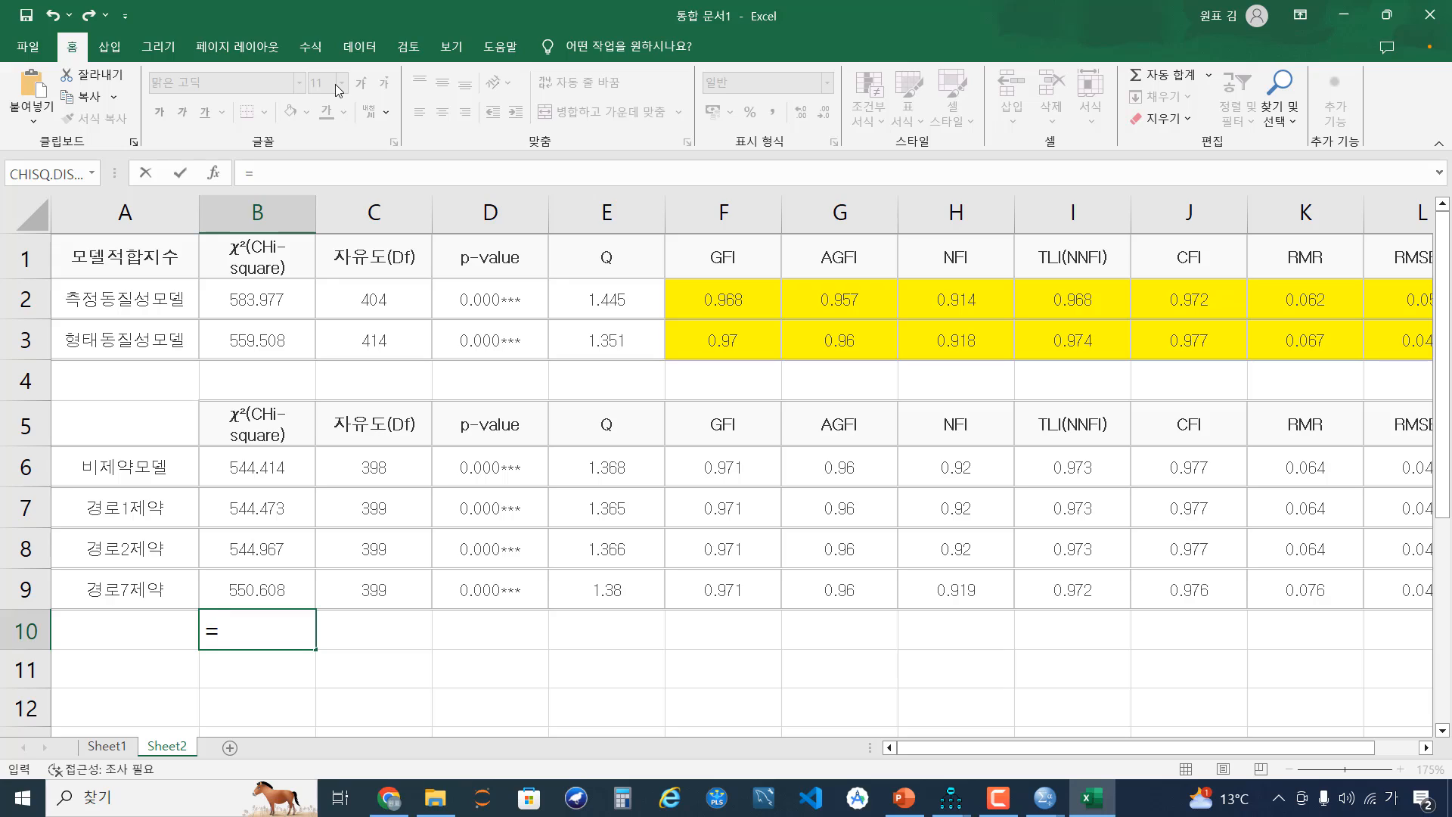
pyautogui.write('ㅠ')
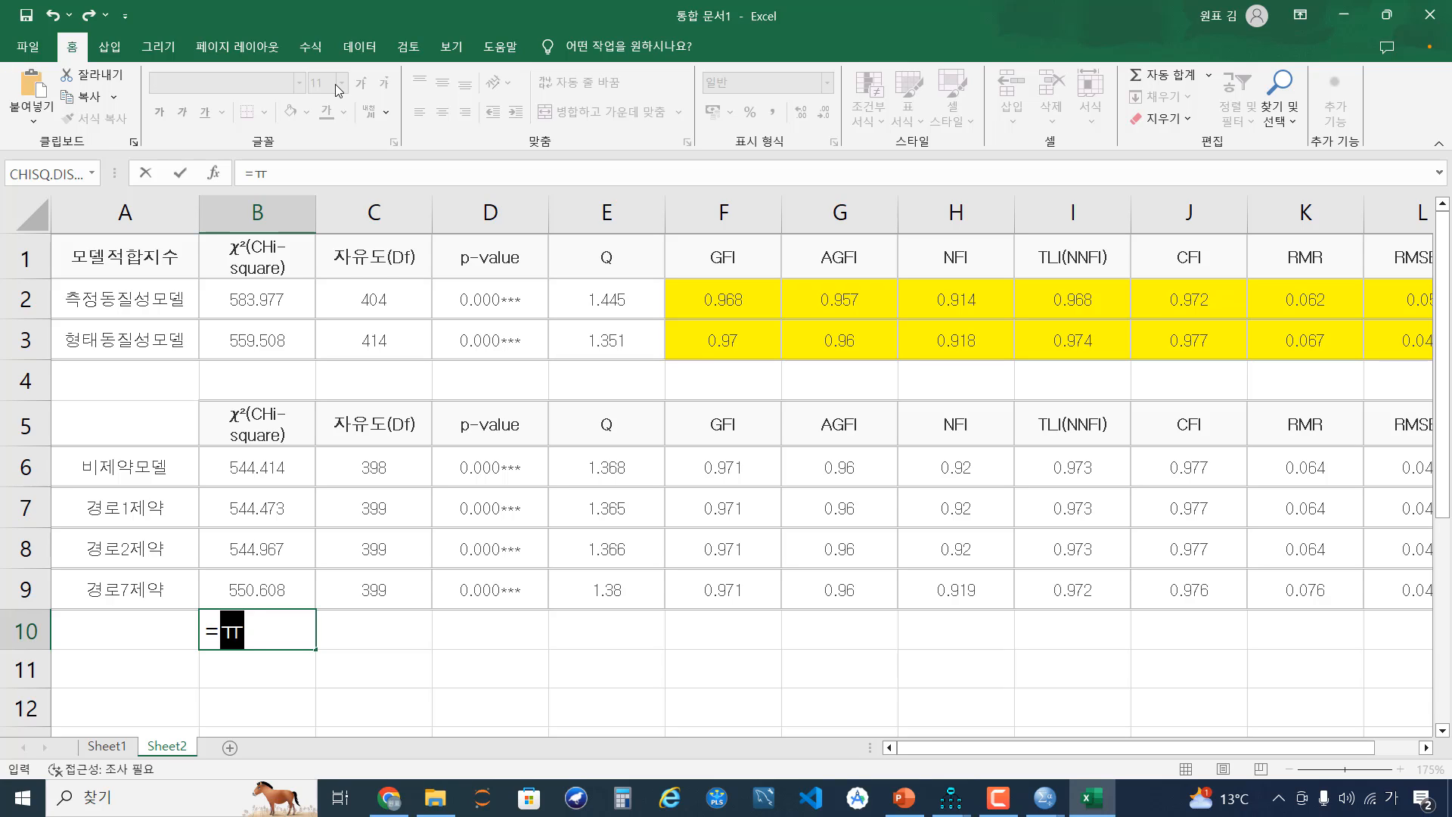
pyautogui.press('BackSpace')
pyautogui.press('Hangul')
pyautogui.write('9')
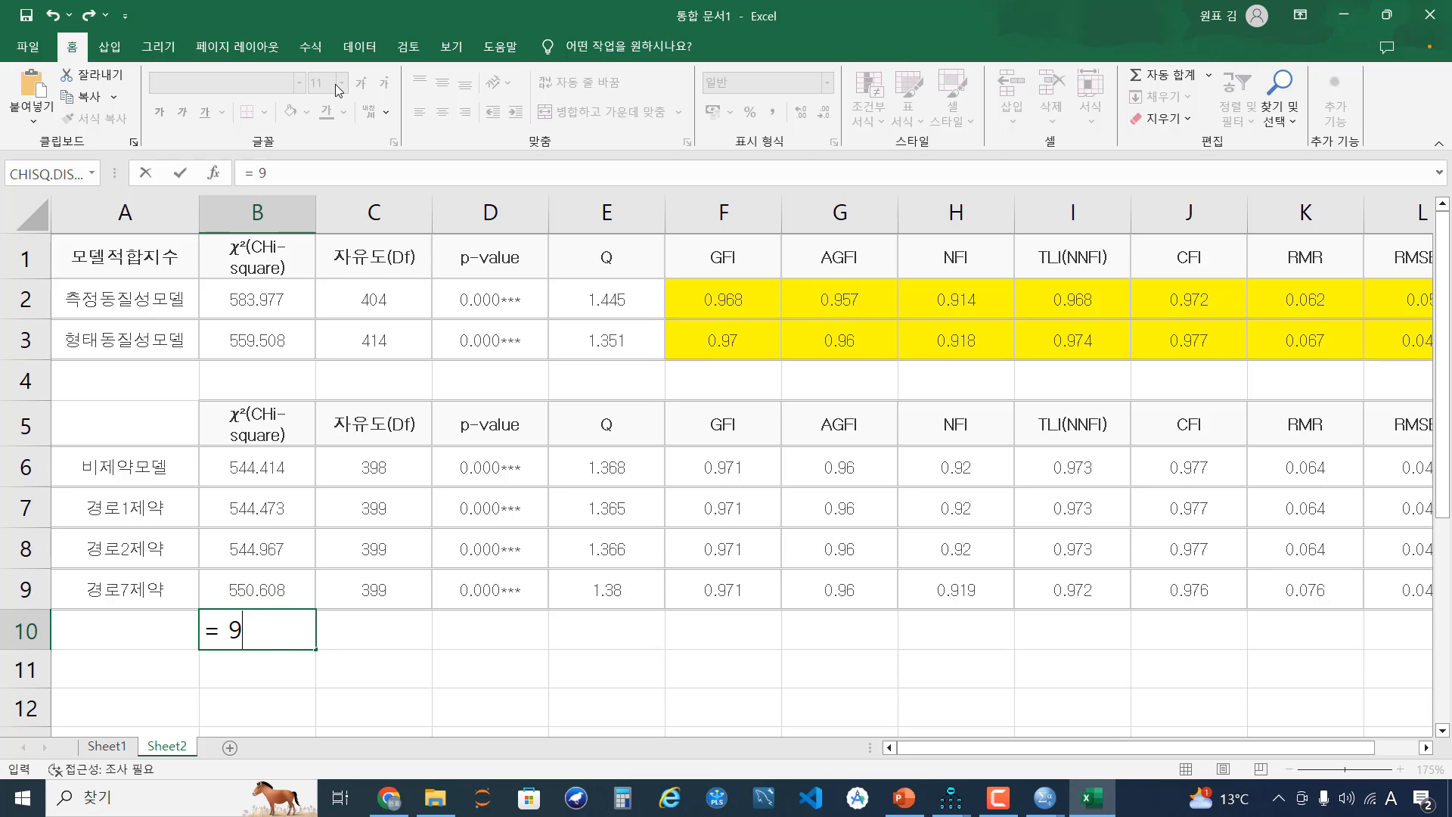
pyautogui.press('BackSpace')
pyautogui.write('b9')
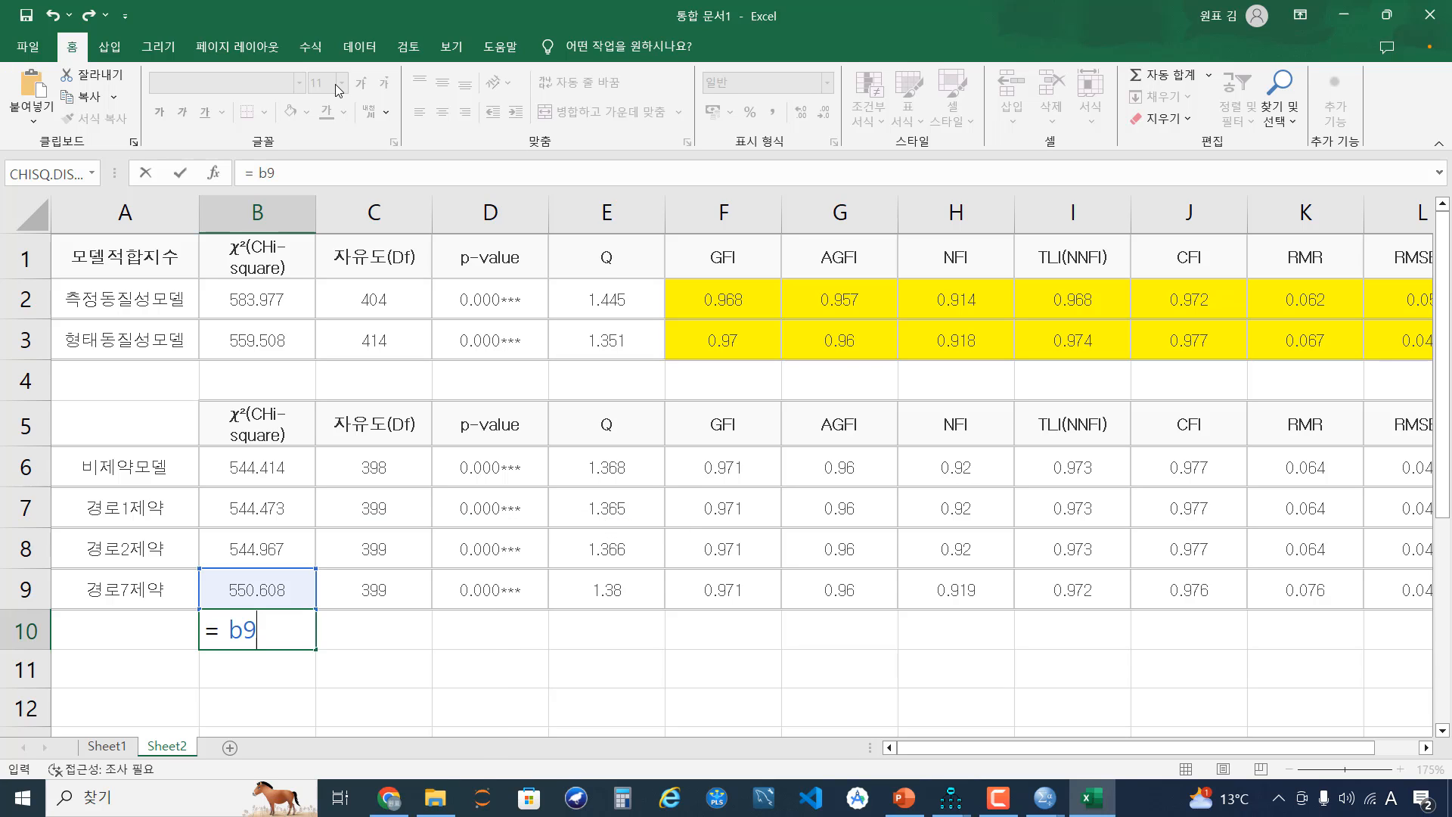
pyautogui.write('-b6')
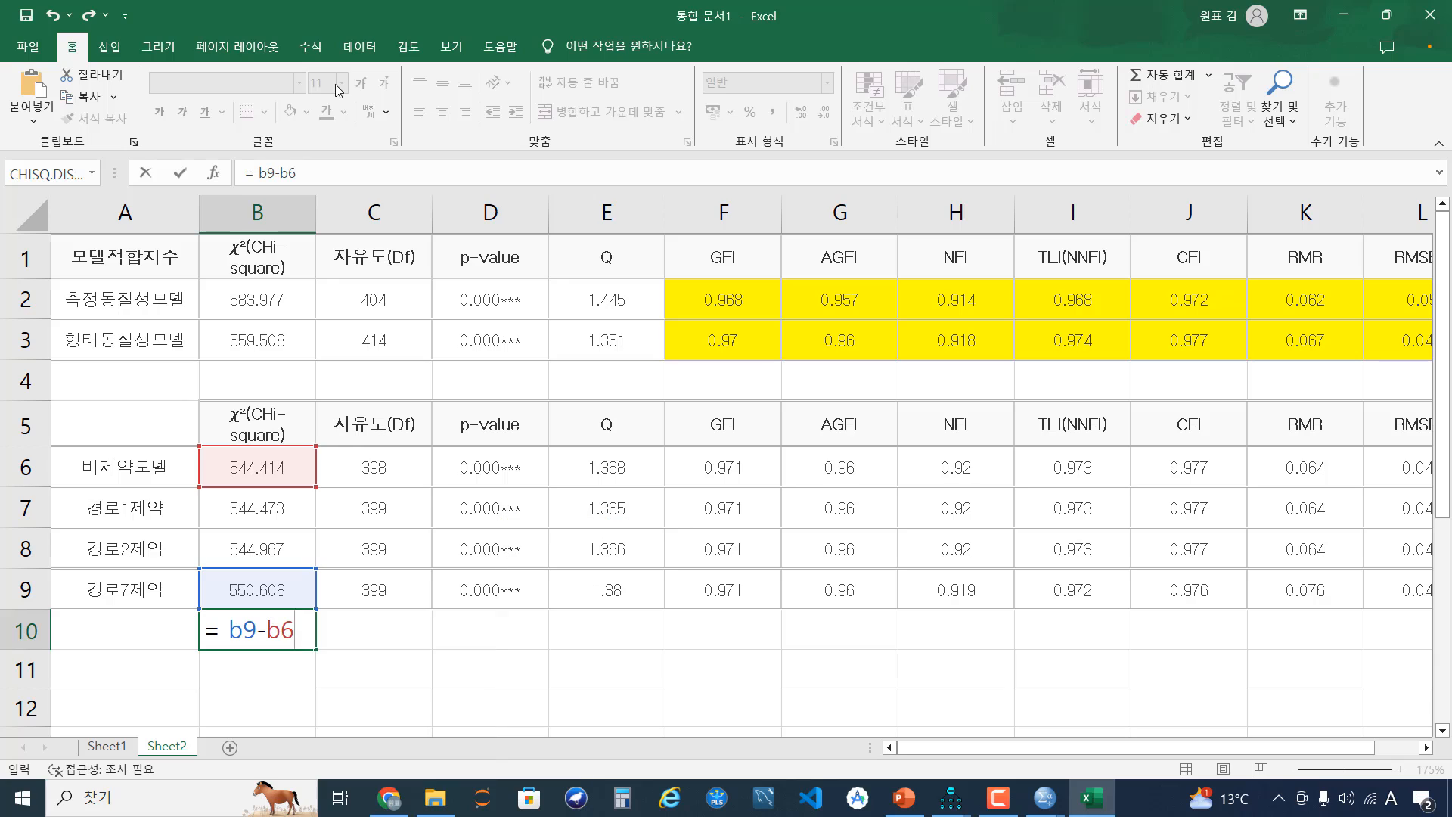
pyautogui.press('Return')
pyautogui.click(278, 644)
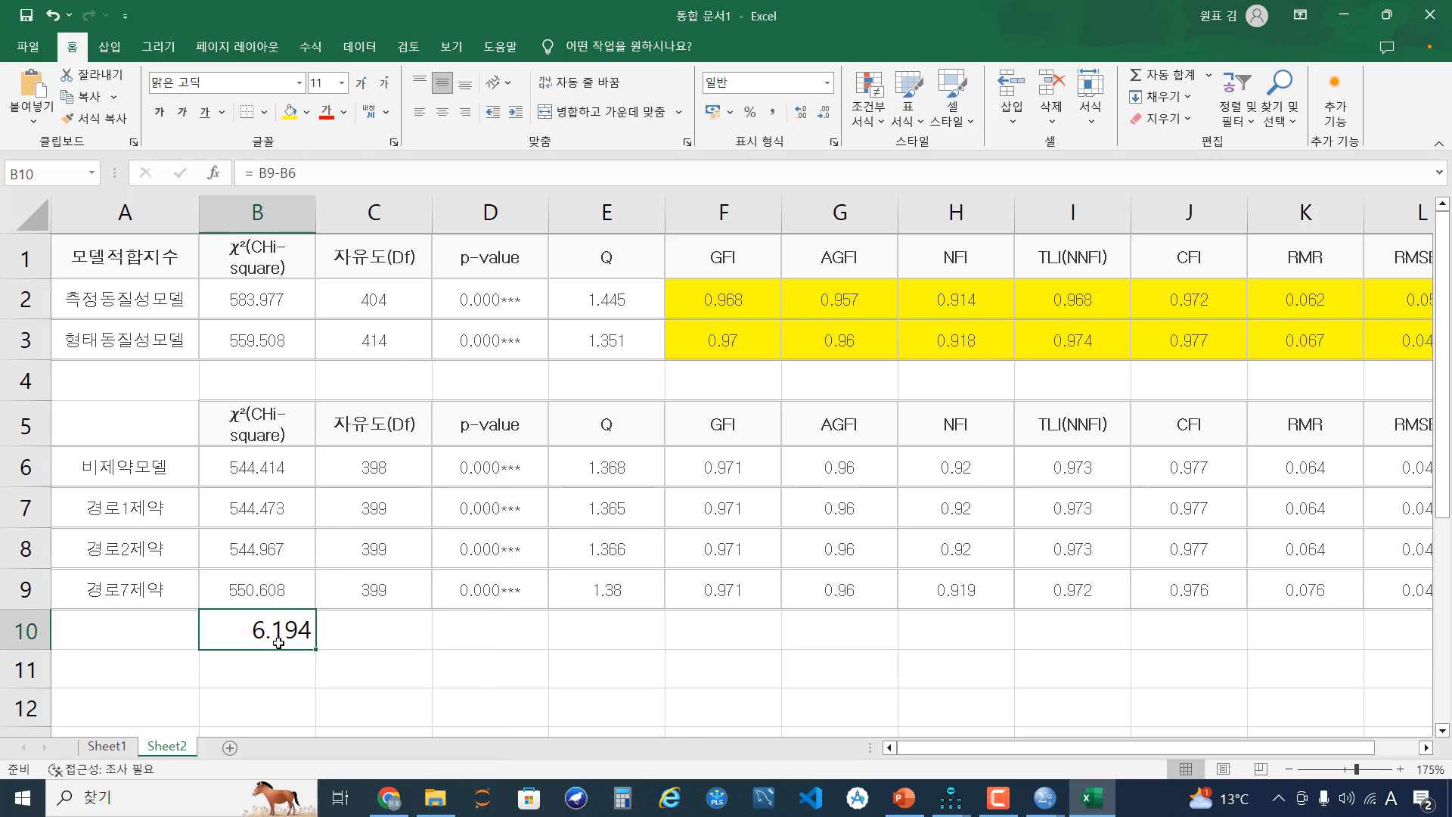
# Compare the degrees of freedom of 비제약모델 and 경로7제약 and enter the difference, 1, in cell C10.
pyautogui.click(373, 473)
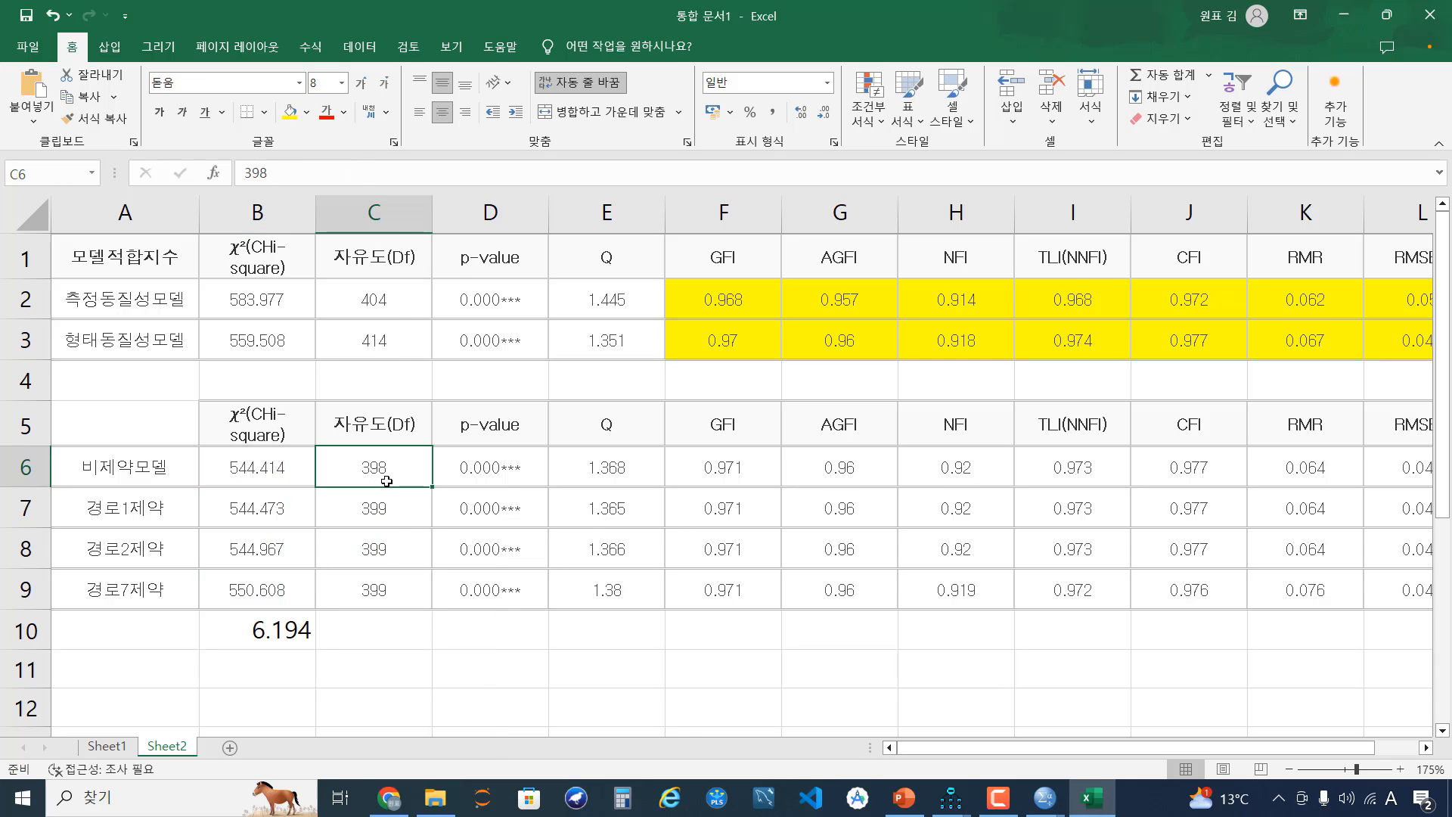
pyautogui.click(380, 605)
pyautogui.click(379, 632)
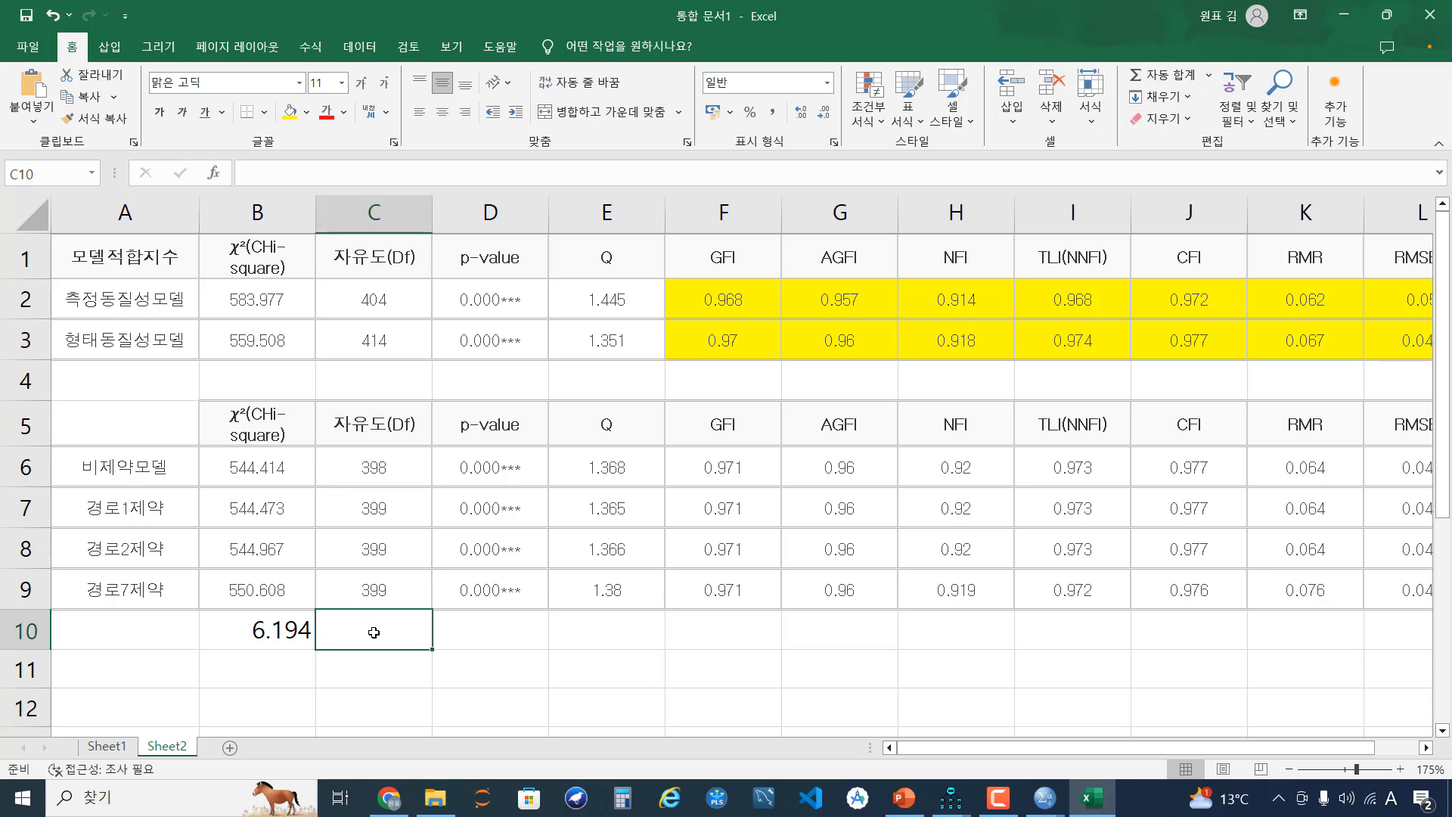
pyautogui.write('1')
pyautogui.click(501, 628)
pyautogui.moveTo(279, 630); pyautogui.dragTo(378, 630)
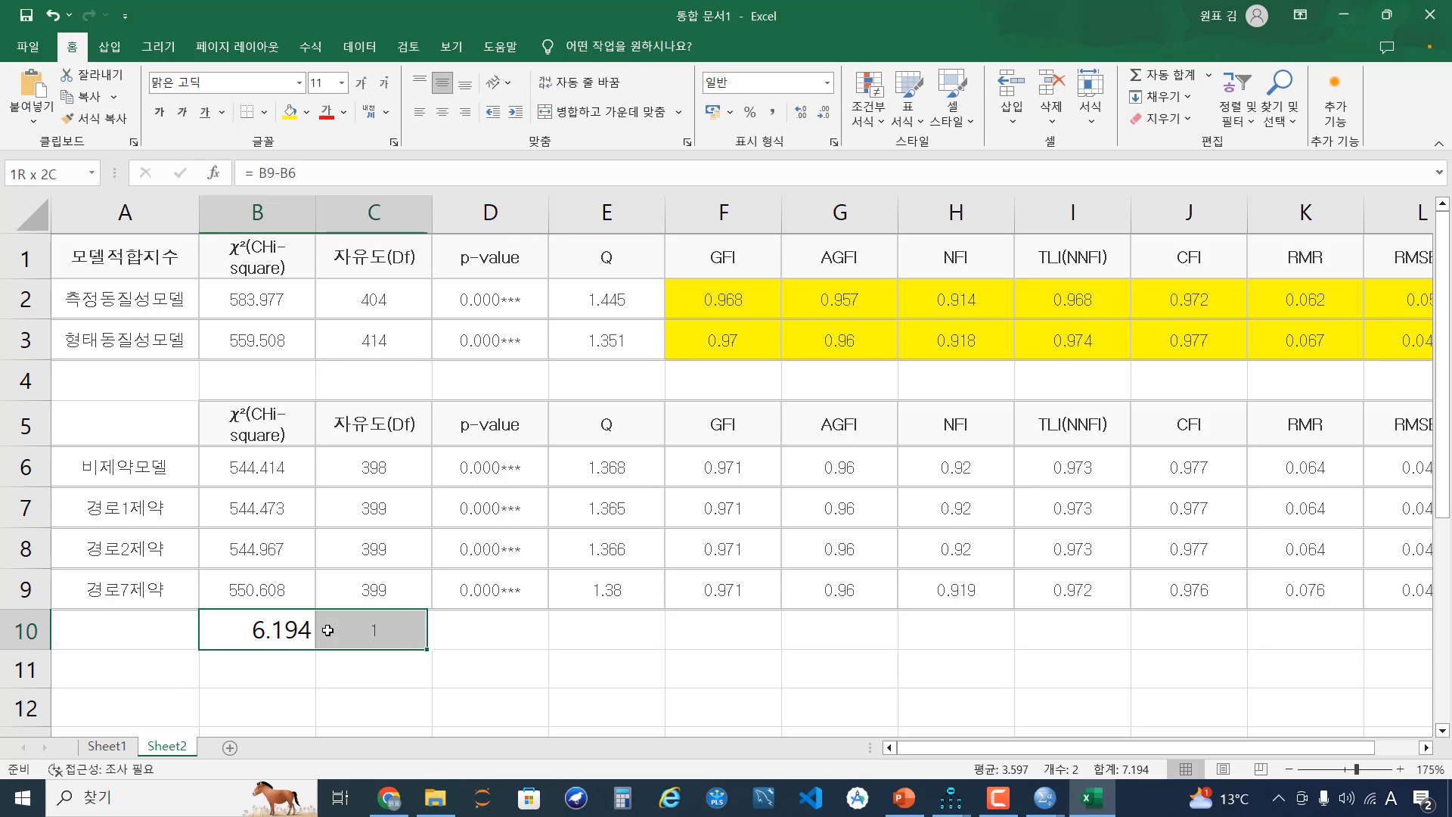
# Insert the CHISQ.DIST.RT function in cell D10 with B10 as X and C10 as Deg_freedom.
pyautogui.click(453, 627)
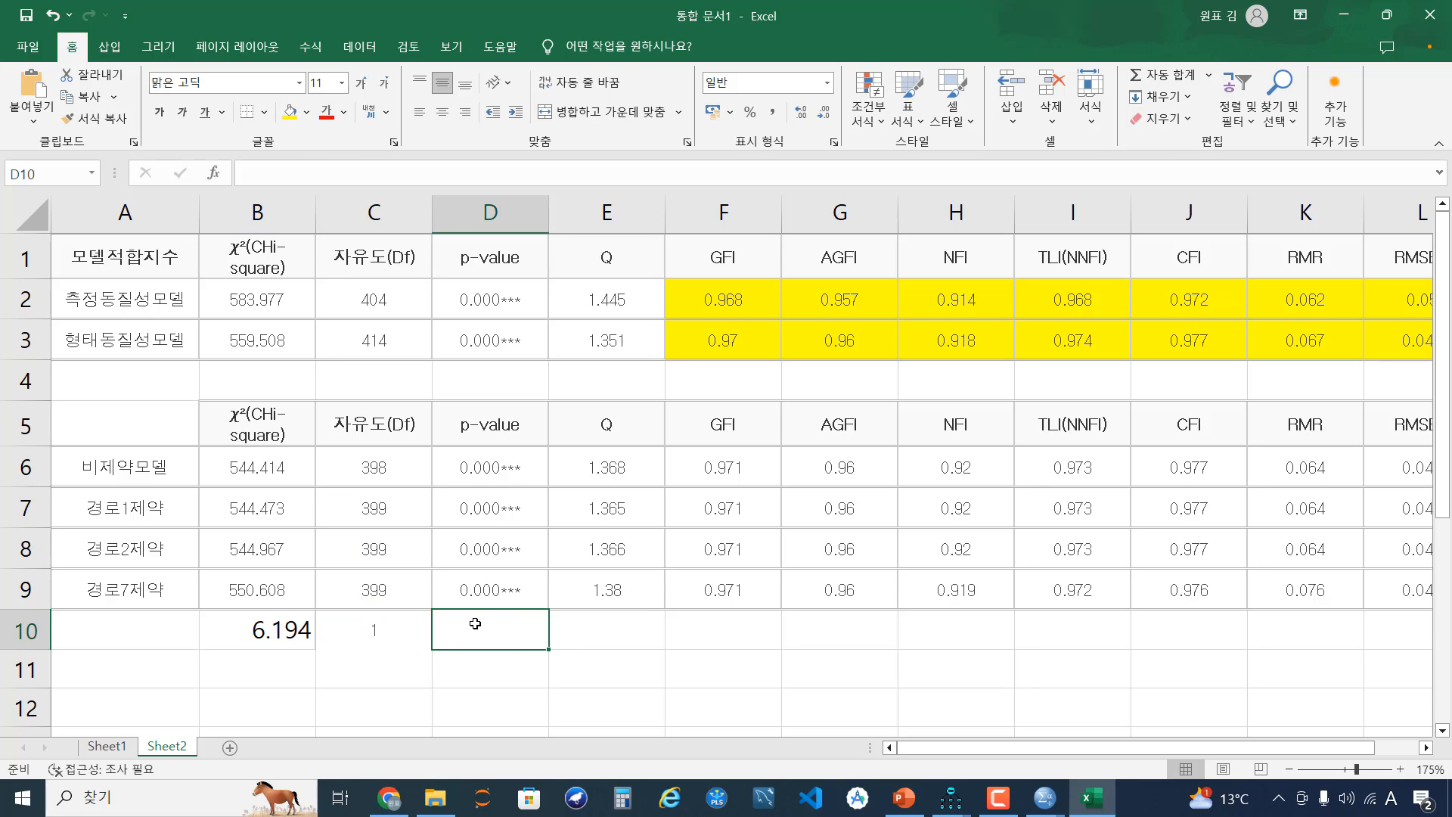
pyautogui.click(312, 50)
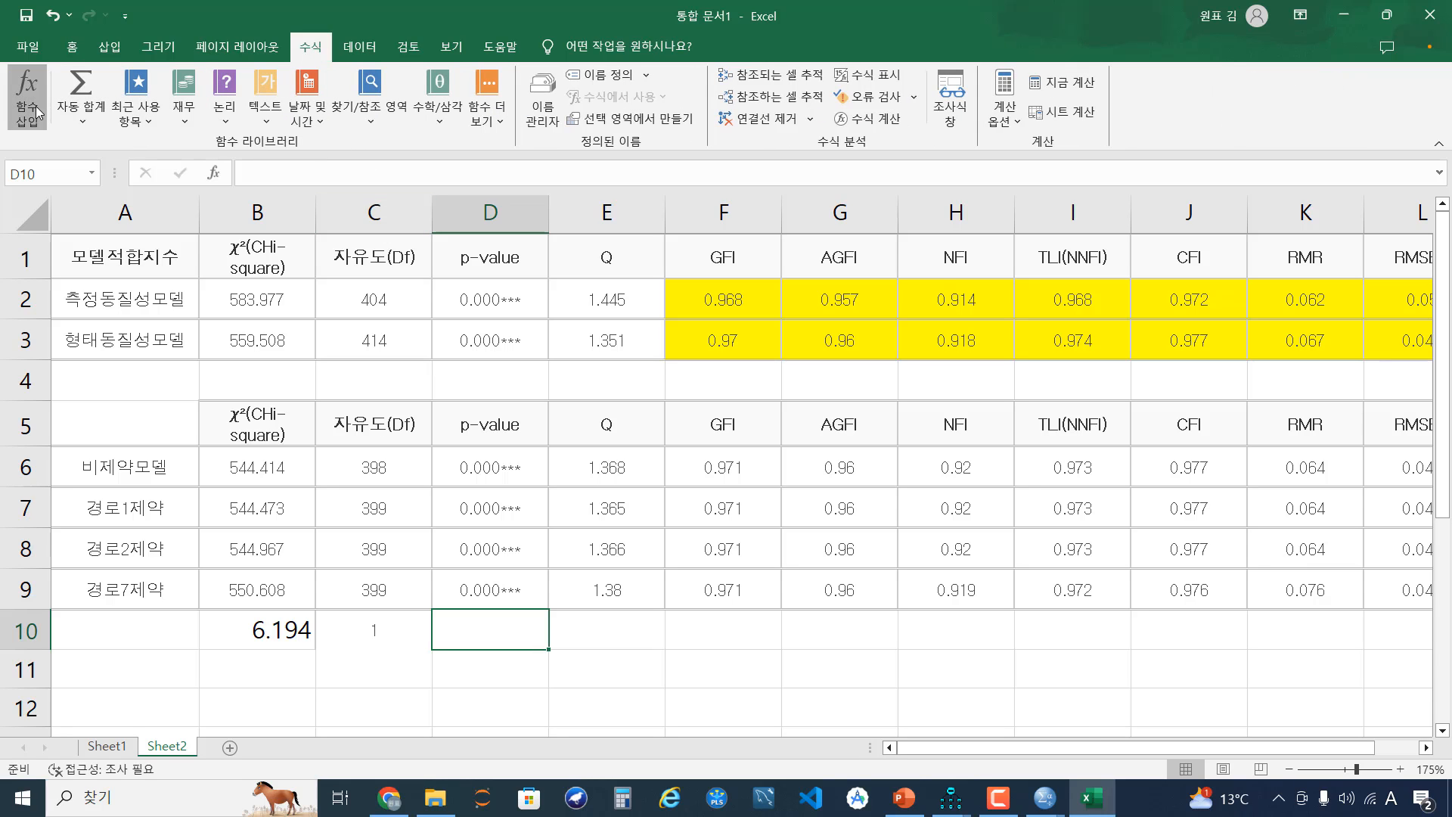
pyautogui.click(215, 173)
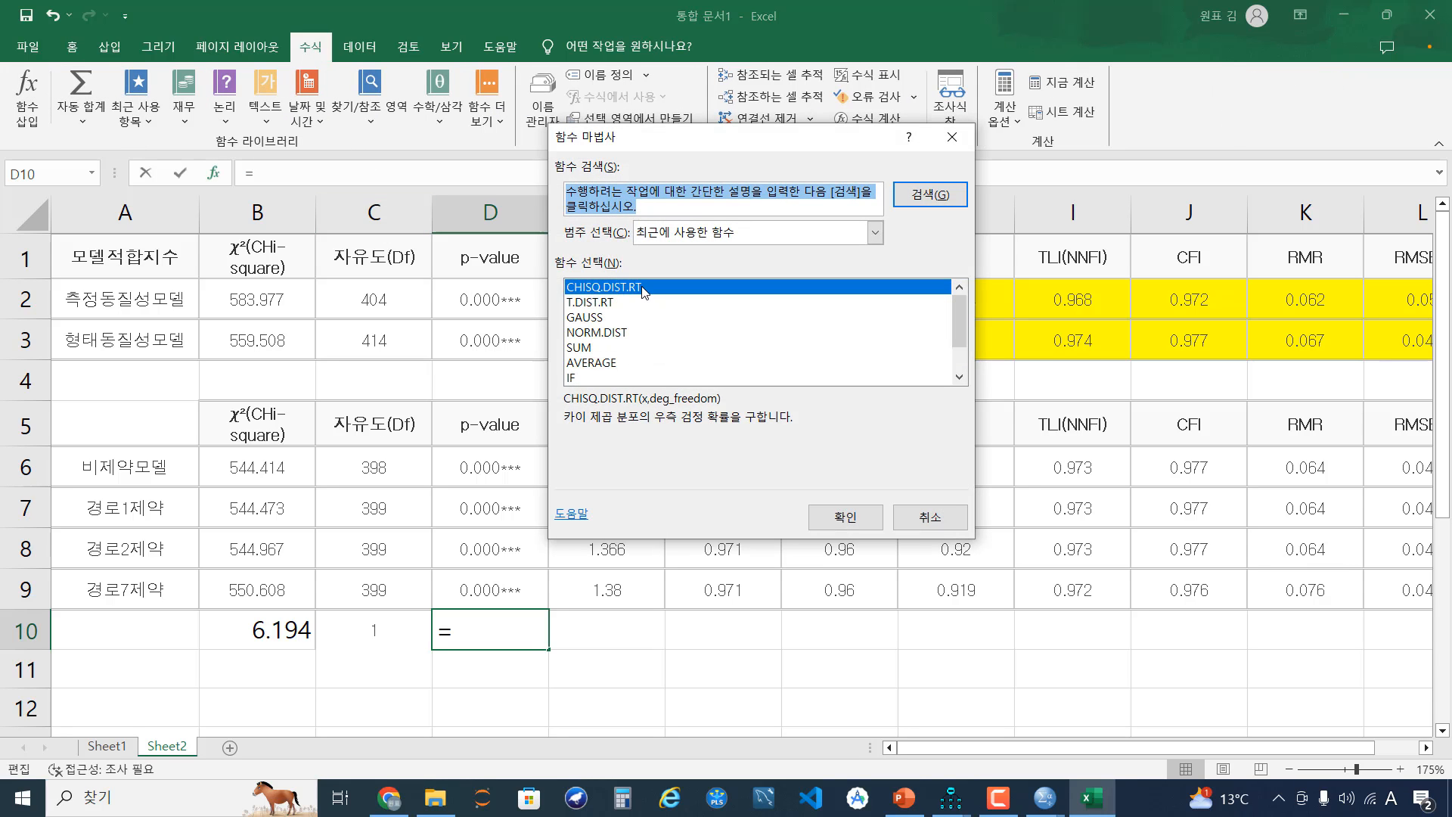
pyautogui.click(836, 520)
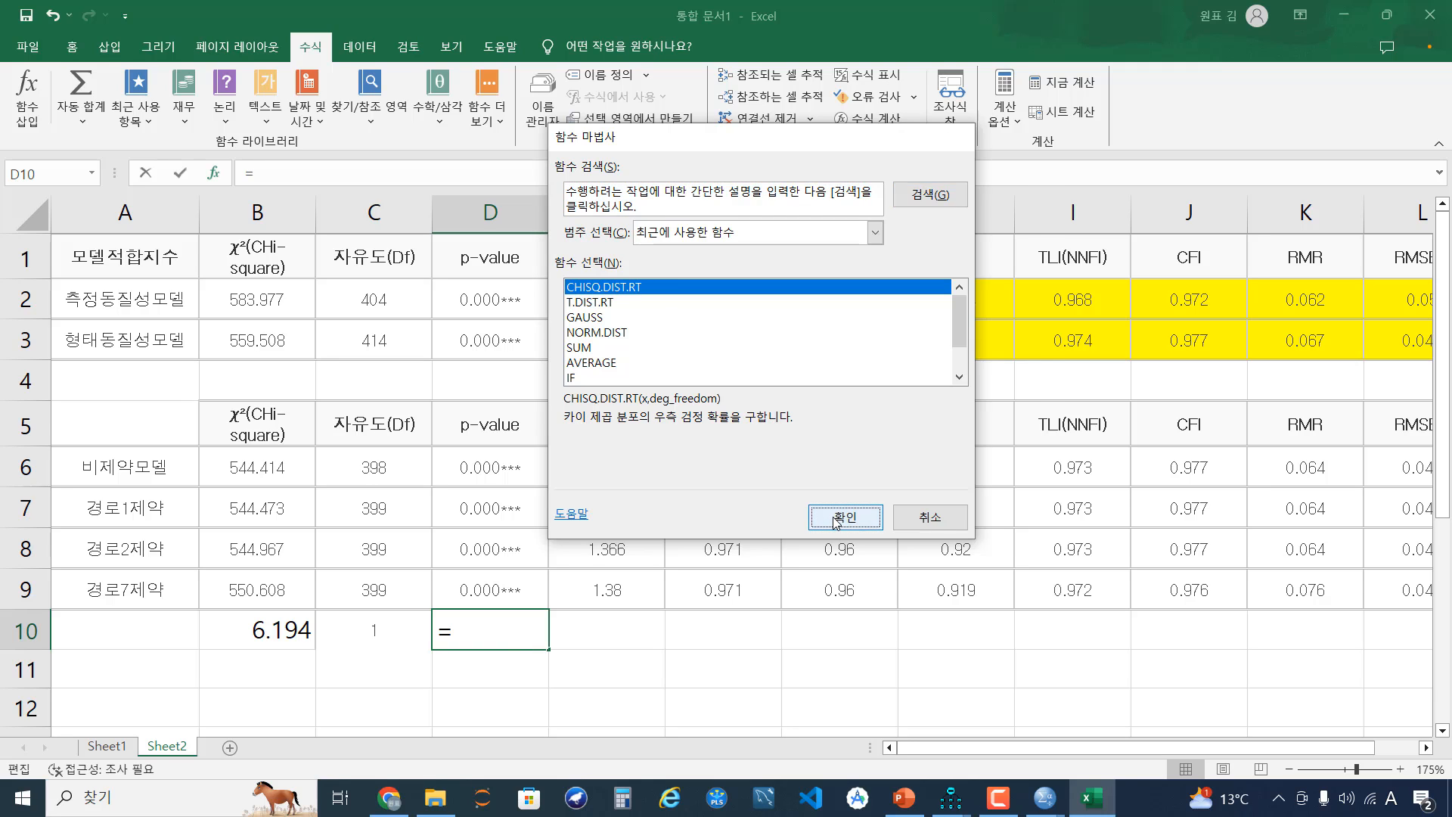
pyautogui.click(280, 633)
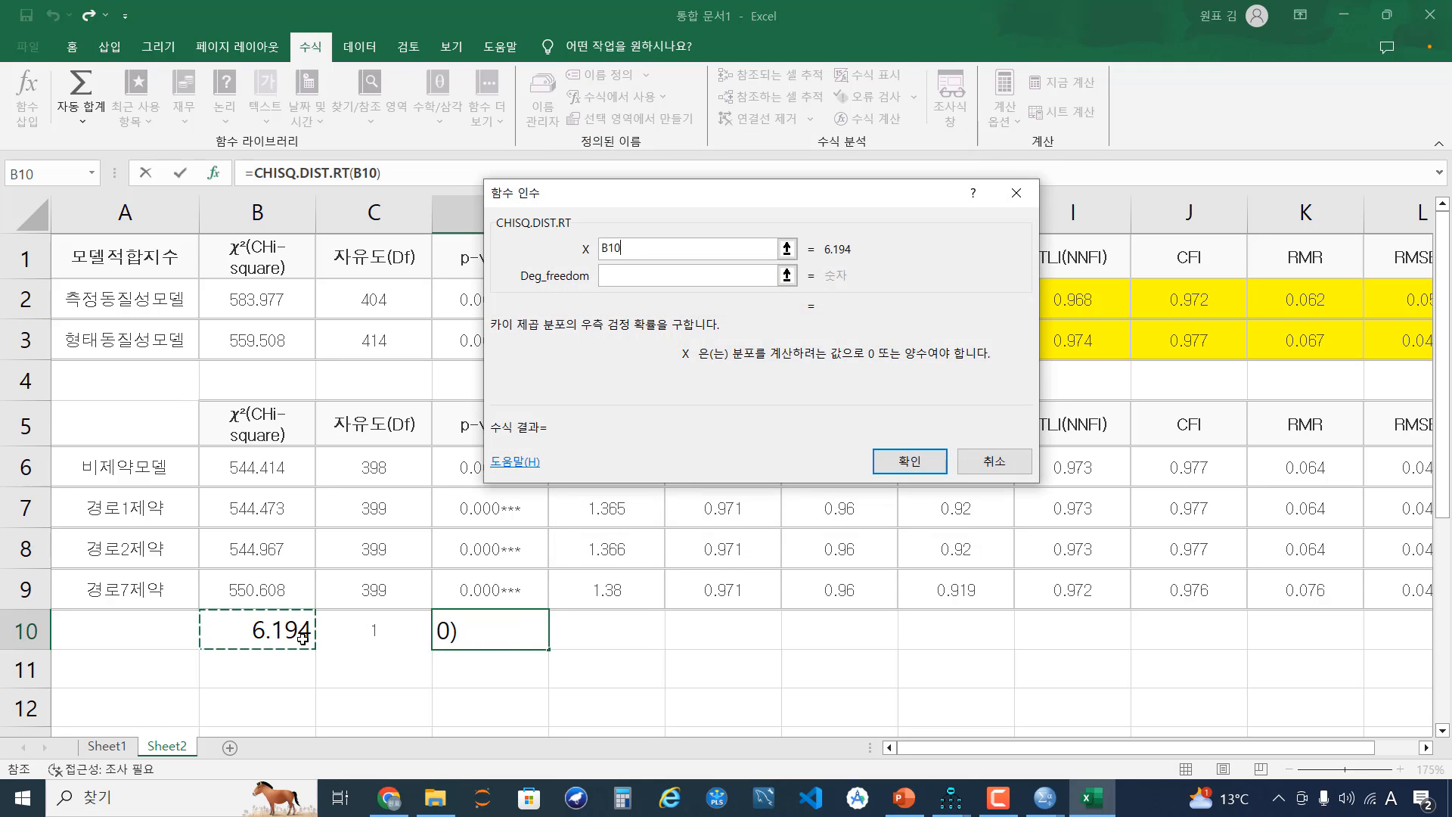
pyautogui.press('Tab')
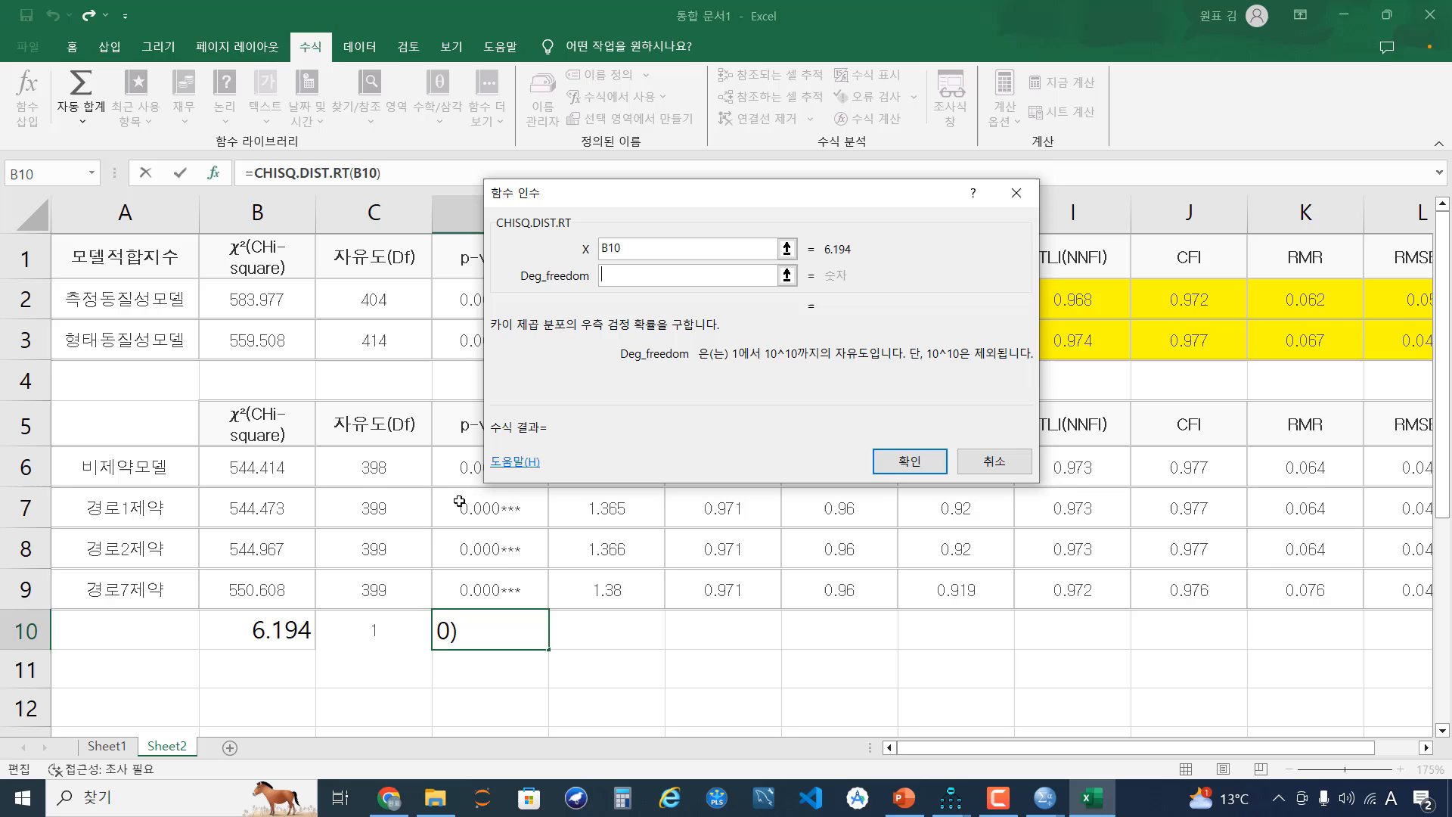
pyautogui.click(378, 621)
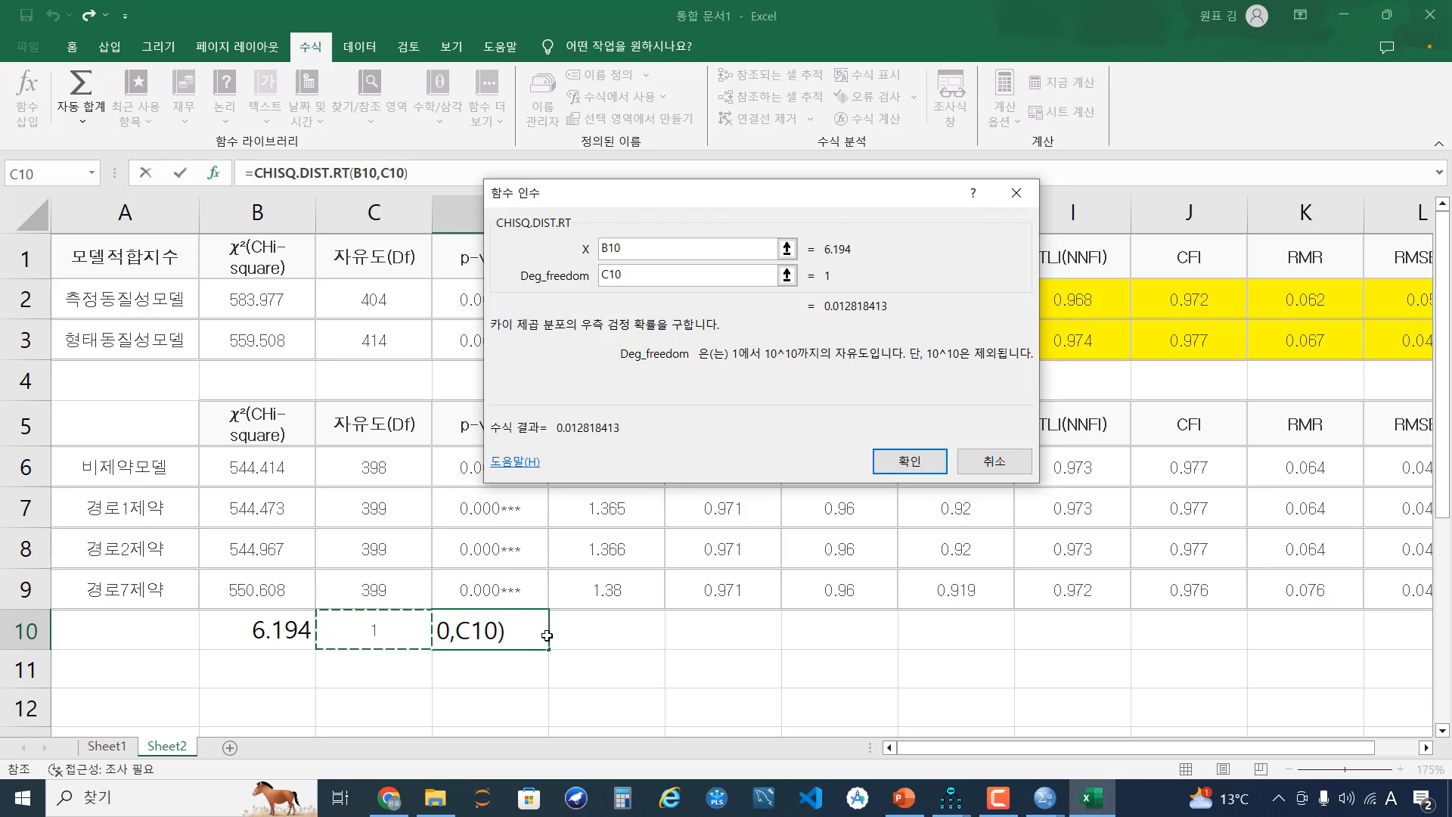
pyautogui.press('Return')
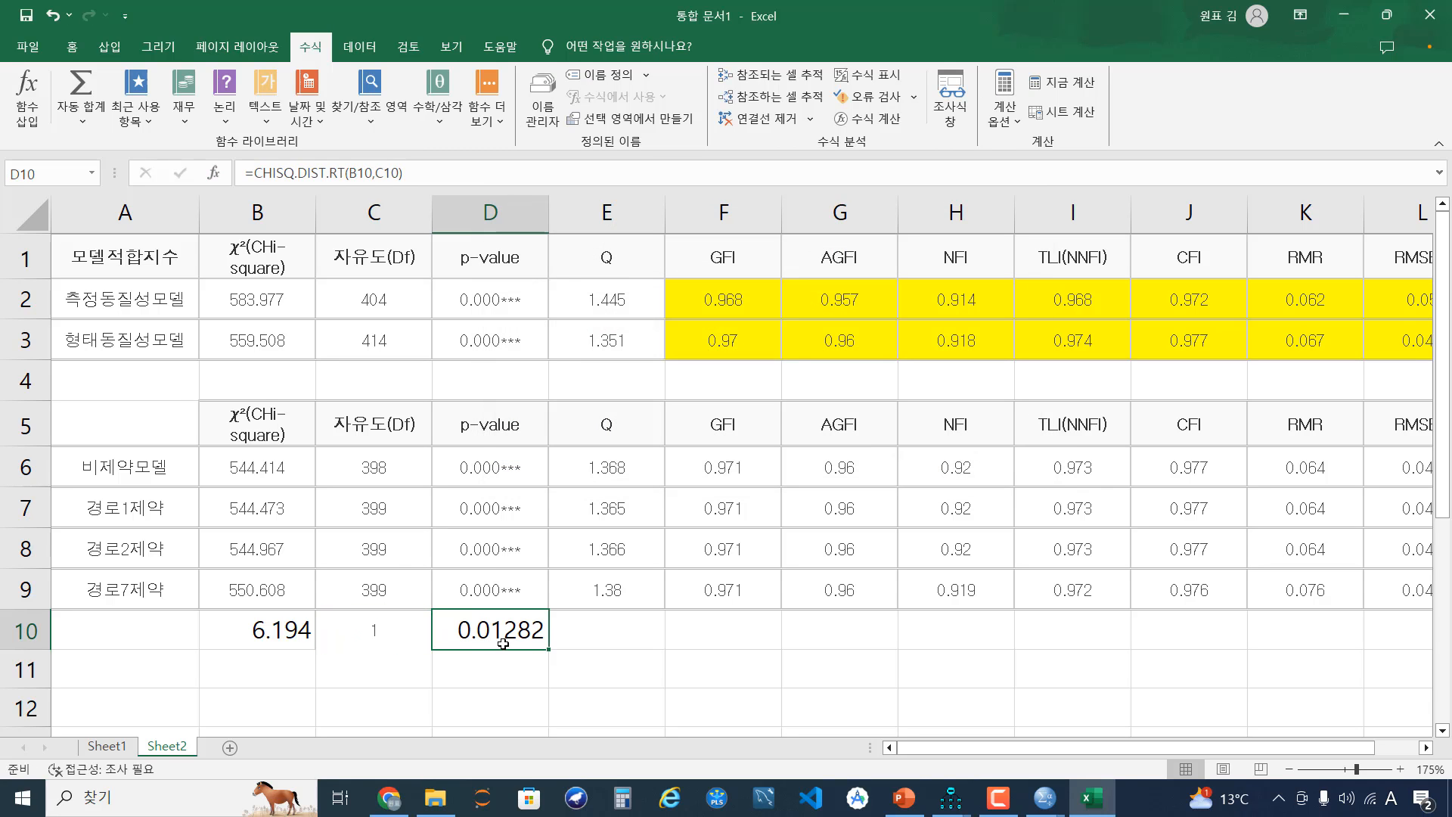
pyautogui.click(279, 628)
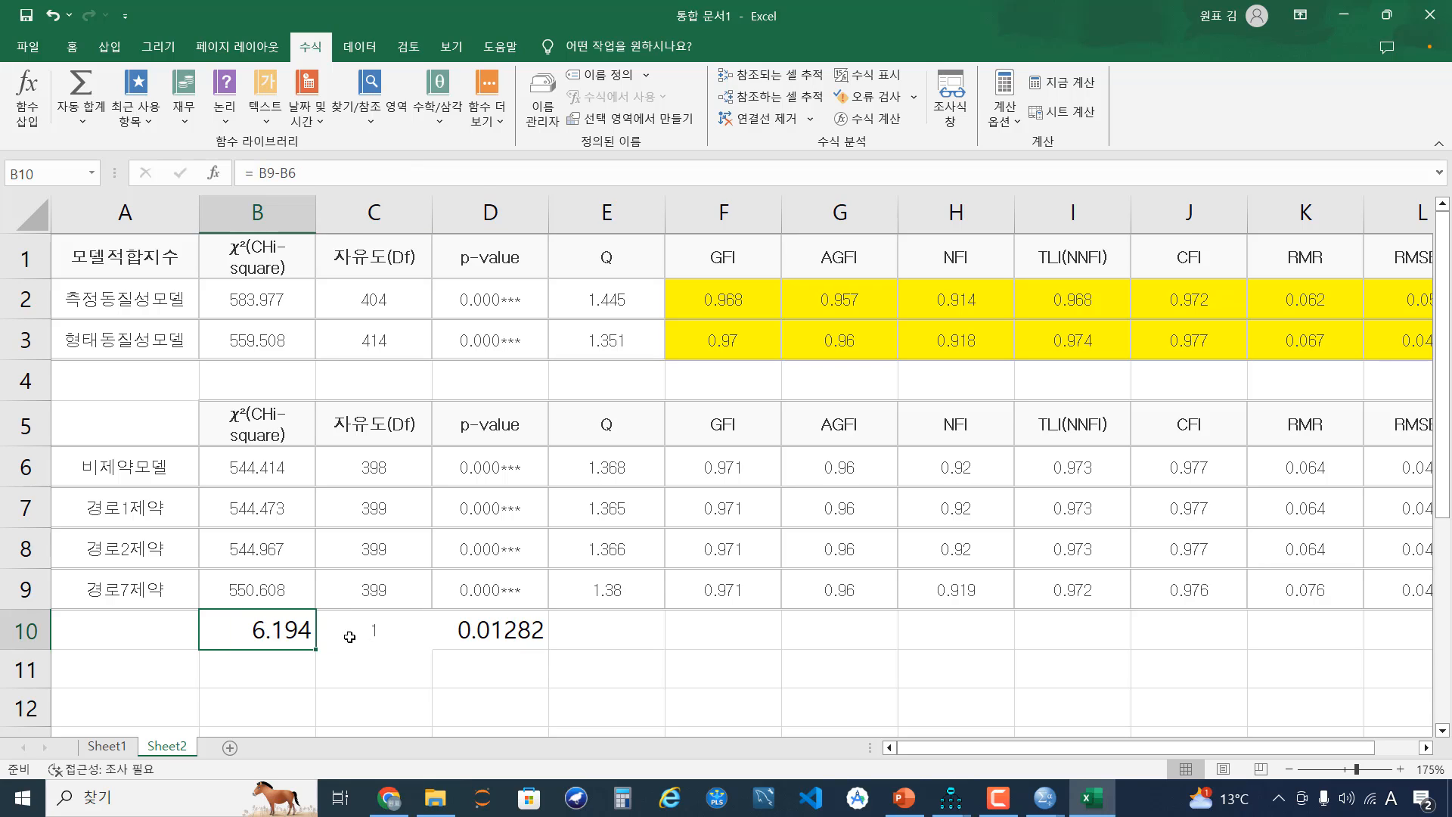
# Review the difference values in B10:D10 against the 비제약모델 and 경로7제약 rows.
pyautogui.hotkey('shift', 'Right')
pyautogui.hotkey('shift', 'Right')
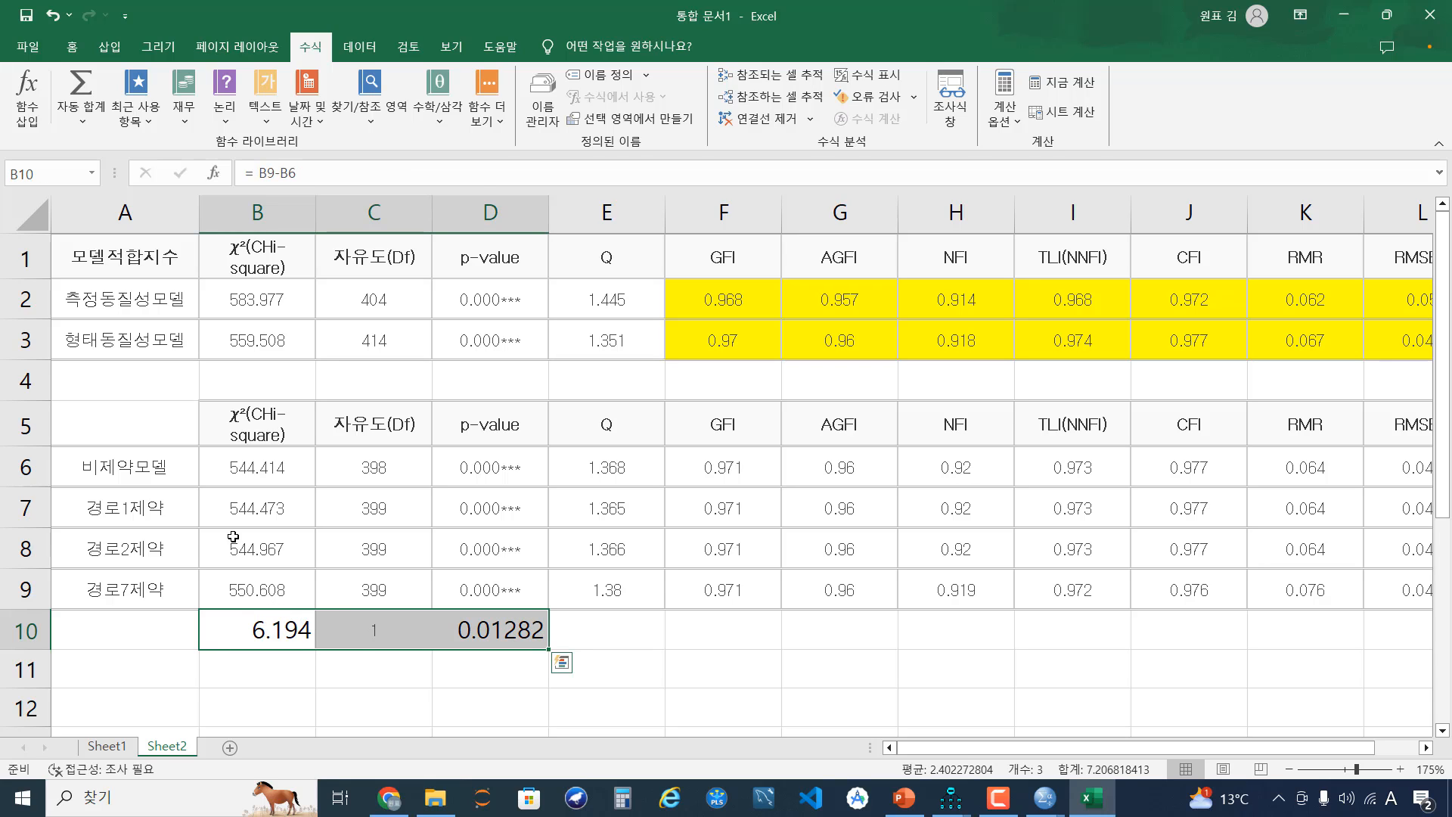
pyautogui.click(156, 471)
pyautogui.hotkey('shift', 'Right')
pyautogui.hotkey('shift', 'Right')
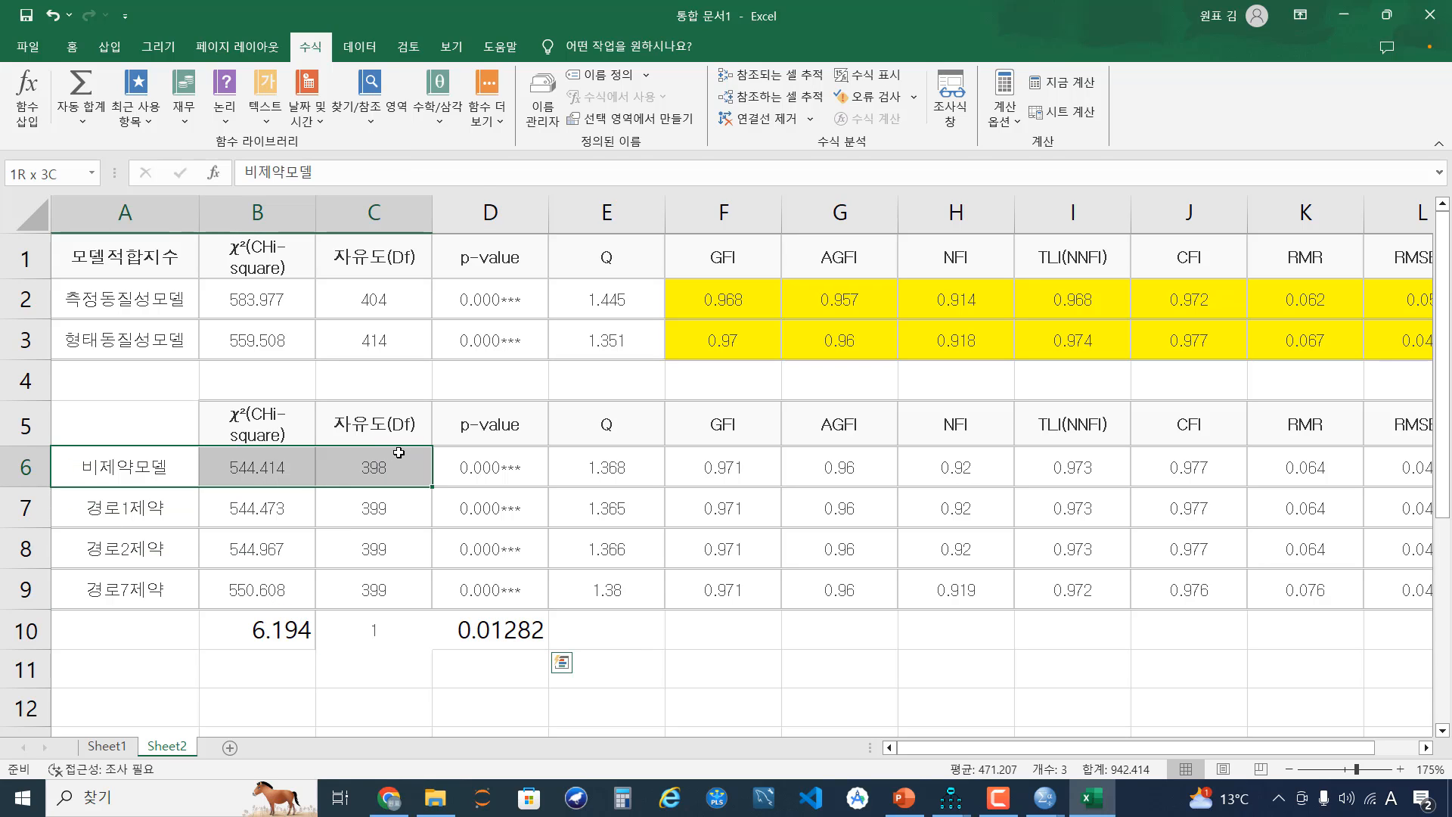
pyautogui.doubleClick(159, 470)
pyautogui.click(155, 592)
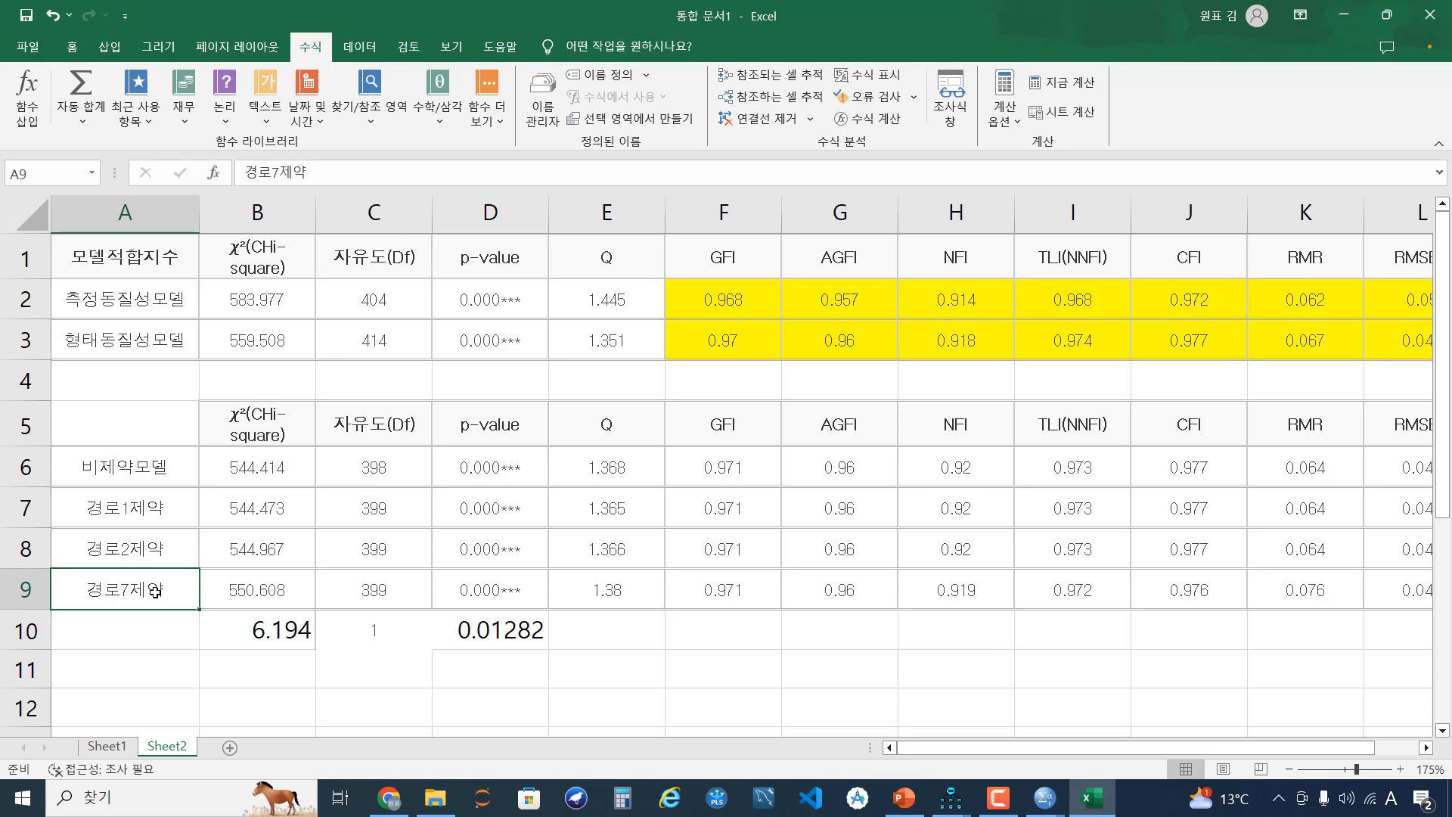
# Fill the chi-square, degrees of freedom and p-value cells of 경로7제약, B9:D9, with yellow.
pyautogui.moveTo(248, 597); pyautogui.dragTo(491, 591)
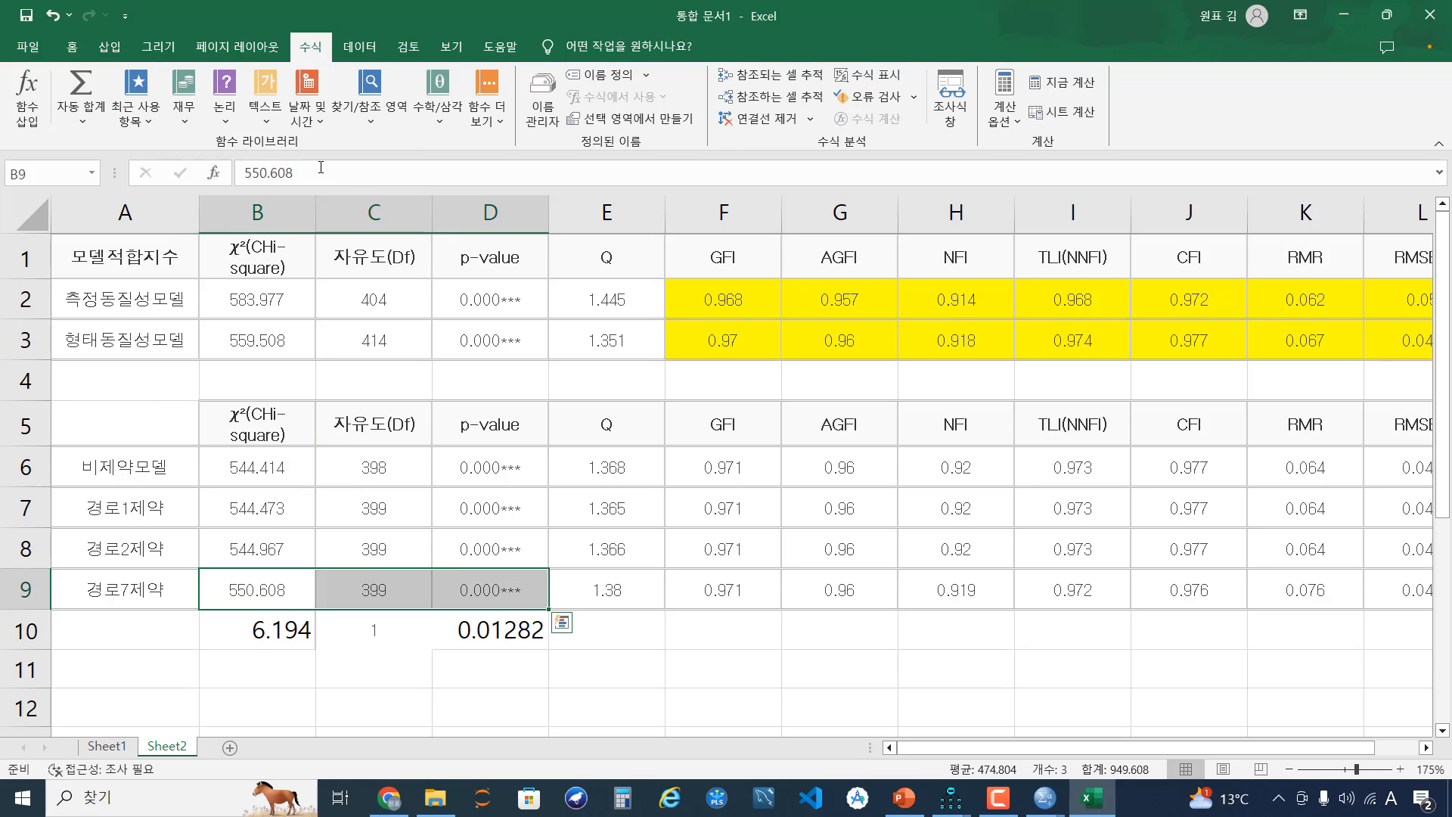
pyautogui.click(72, 46)
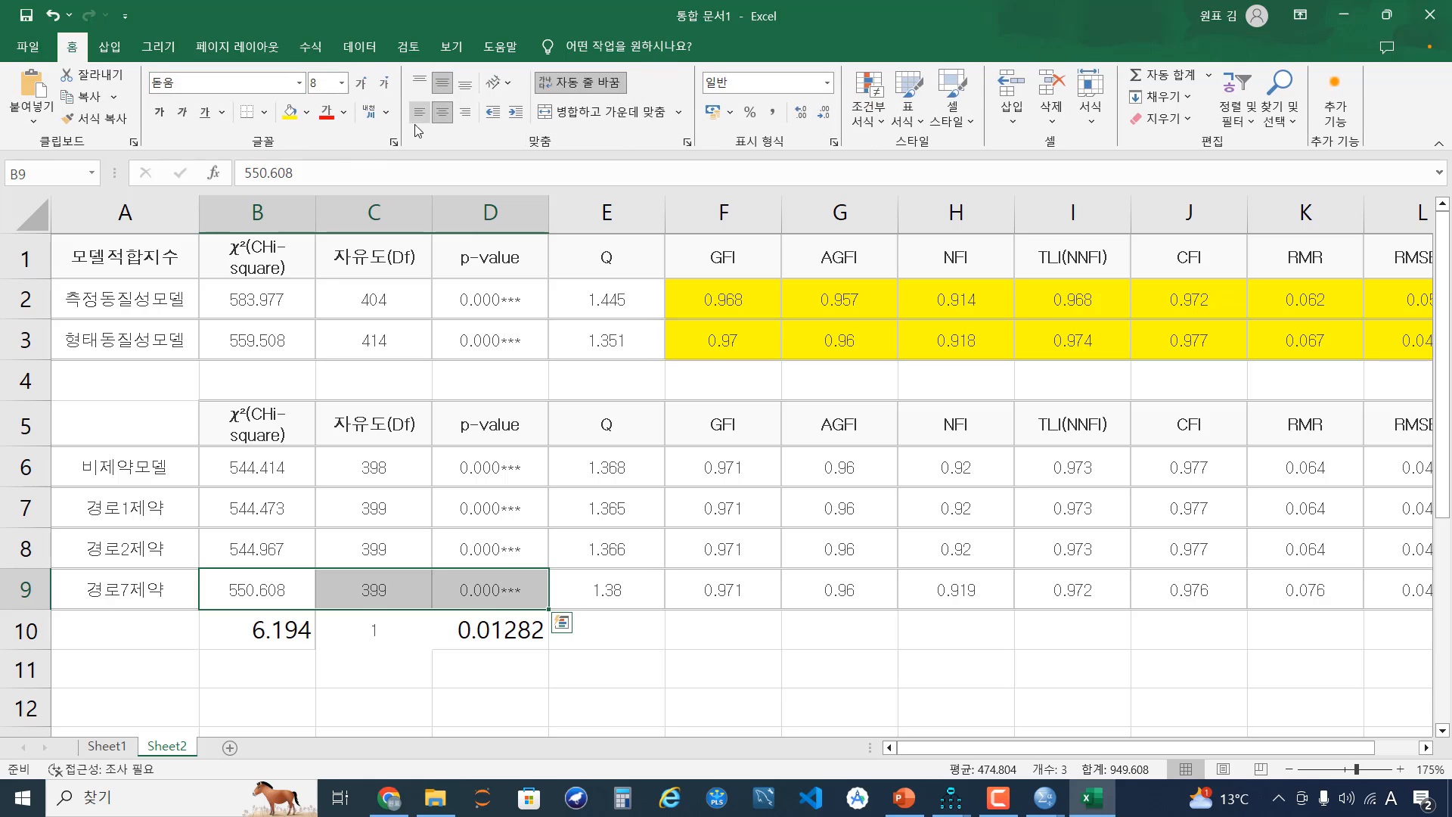
pyautogui.click(290, 112)
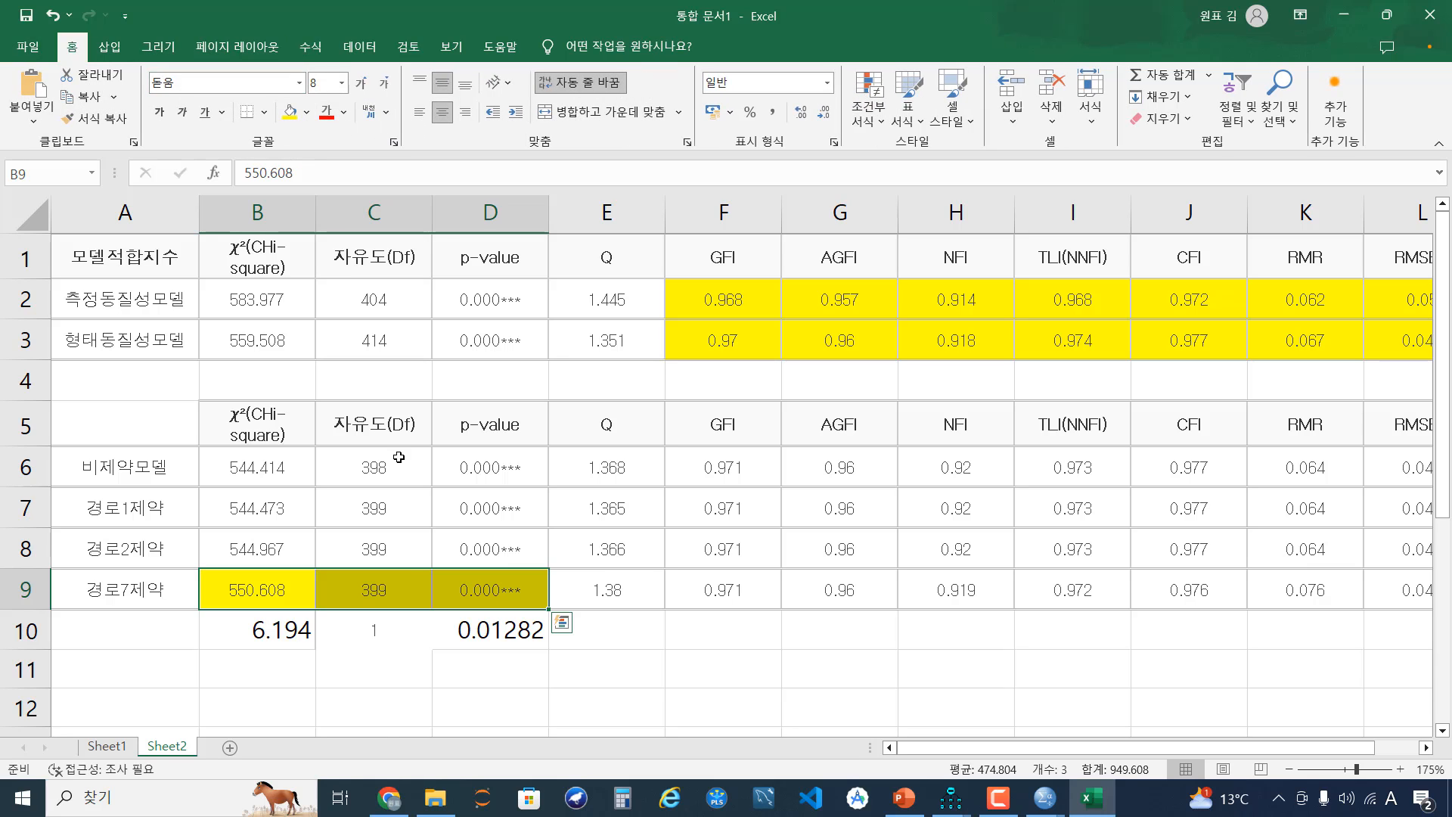
# Switch to the DATA IN analysis results in Chrome and show the 변인간 영향관계 분석 결과 table.
pyautogui.click(390, 802)
pyautogui.click(929, 555)
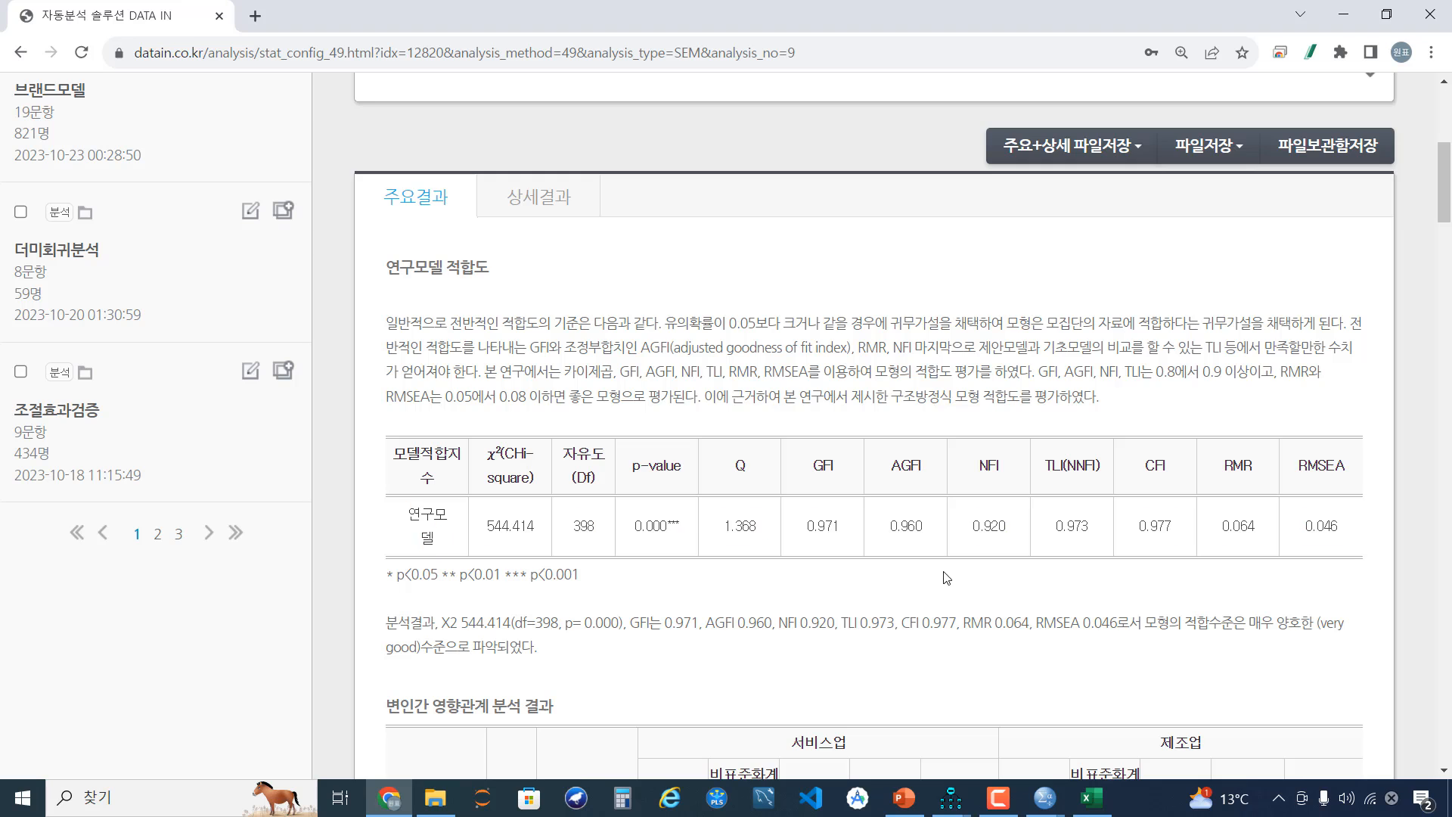
pyautogui.moveTo(1442, 202); pyautogui.dragTo(1450, 261)
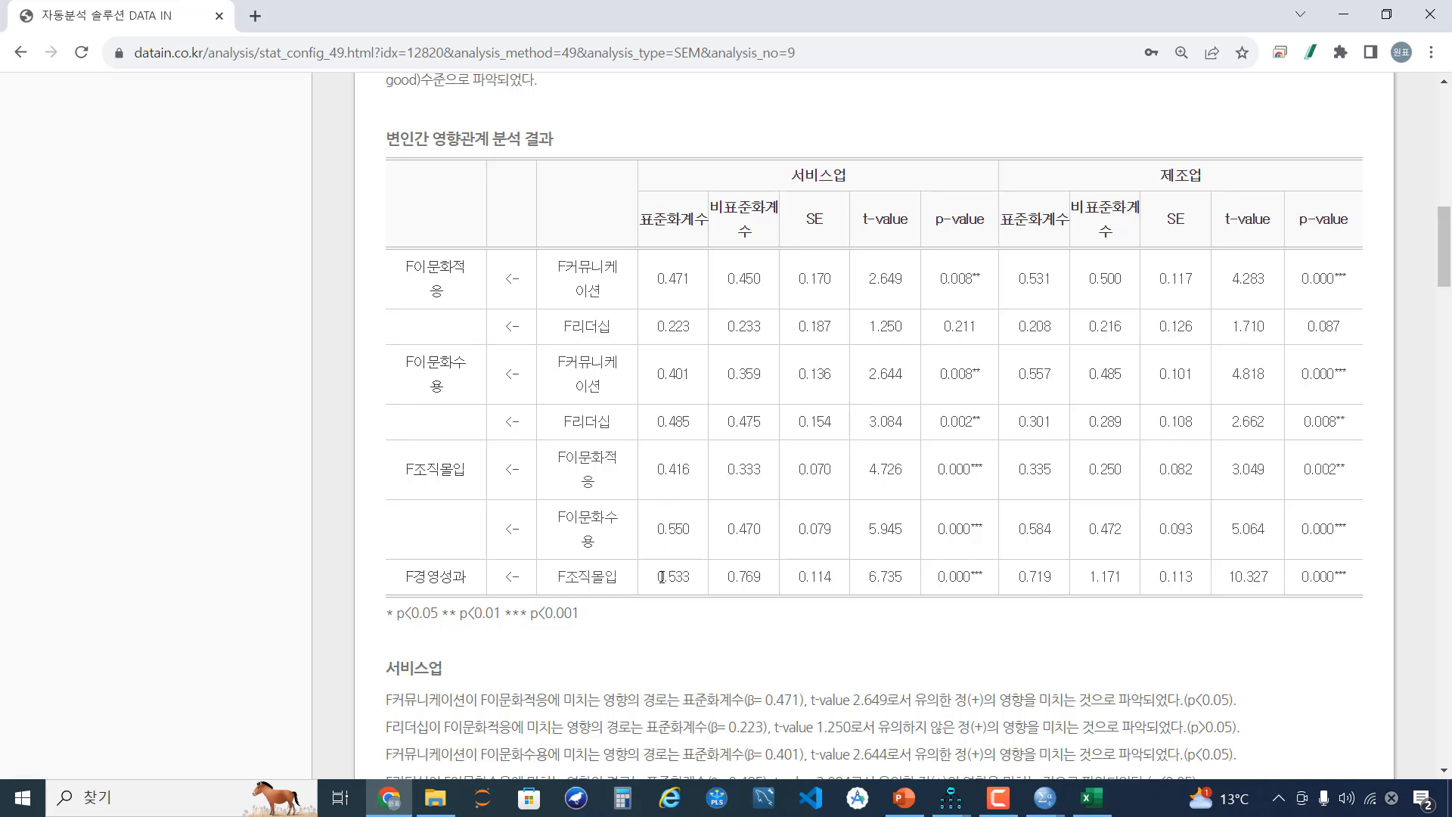
# Compare the coefficients of the F조직몰입 to F경영성과 path between 서비스업 and 제조업, especially the 표준화계수 values.
pyautogui.moveTo(662, 577); pyautogui.dragTo(1345, 580)
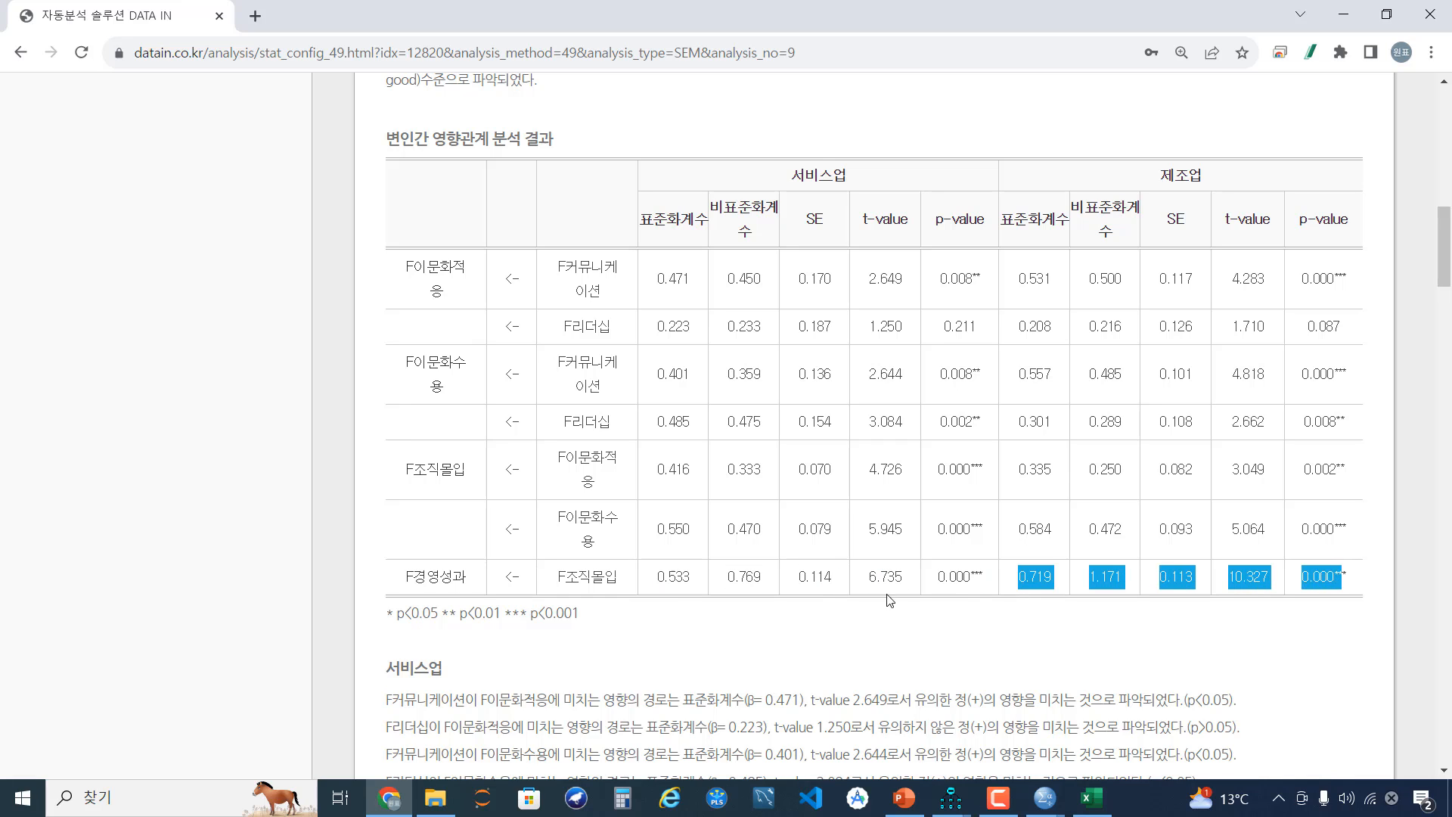
pyautogui.click(889, 599)
pyautogui.moveTo(663, 577); pyautogui.dragTo(1343, 586)
pyautogui.click(853, 617)
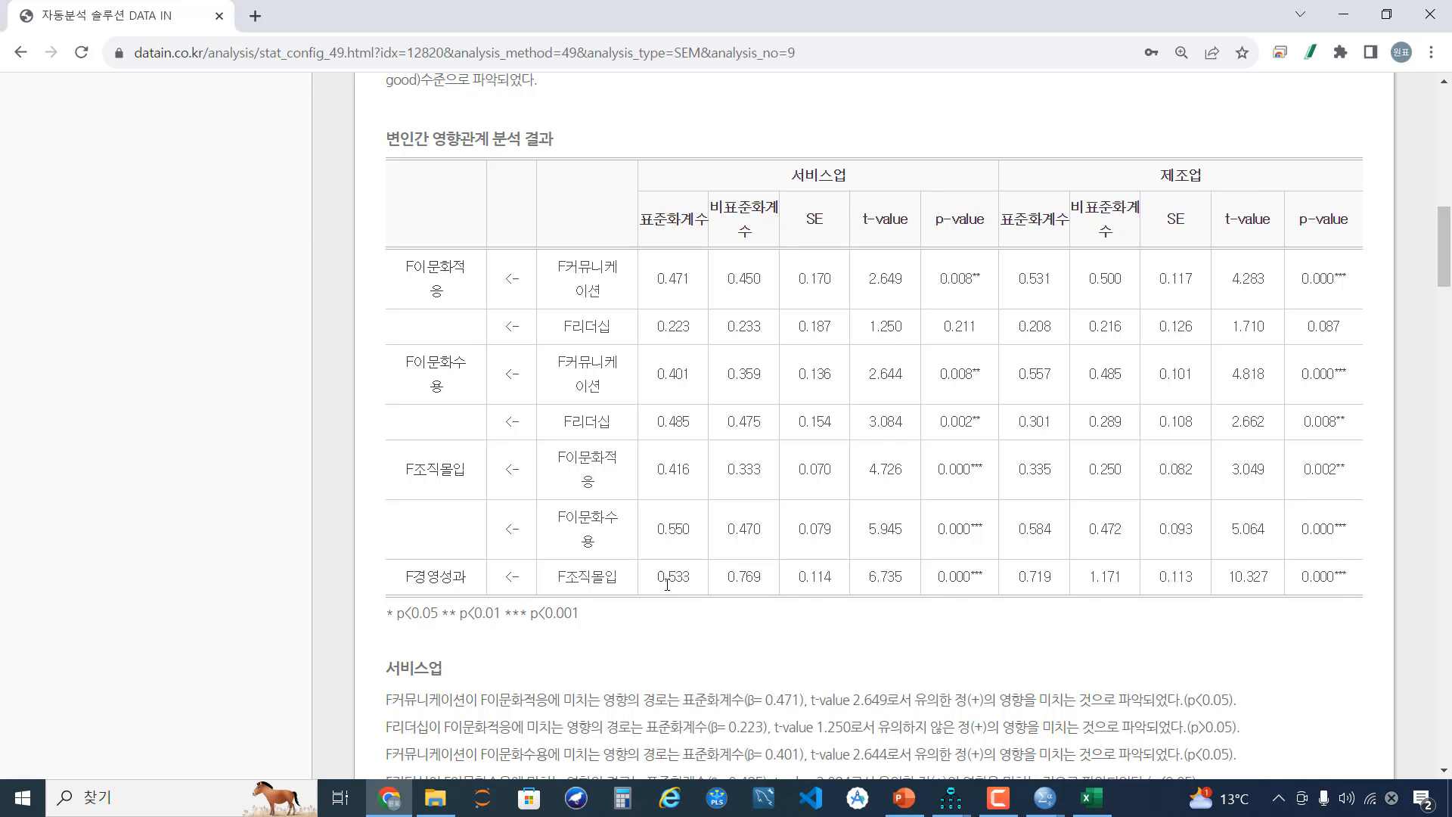
pyautogui.moveTo(659, 580); pyautogui.dragTo(693, 589)
pyautogui.moveTo(1018, 579); pyautogui.dragTo(1055, 586)
pyautogui.click(1046, 599)
# Switch to 구조방정식분석과정.pptx in PowerPoint and start the slide show from slide 73, 조절효과 모델적합도.
pyautogui.moveTo(914, 803)
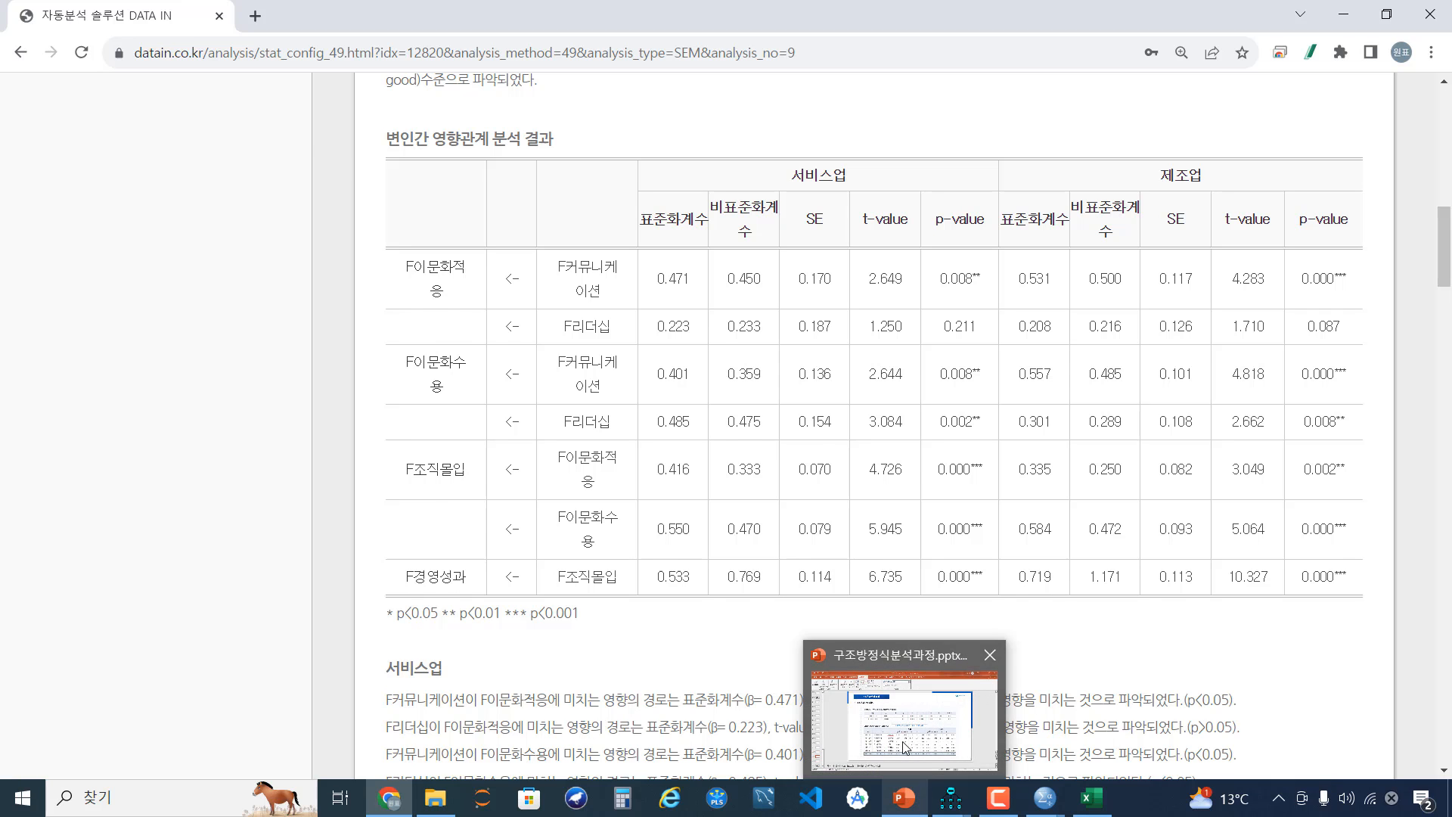
pyautogui.click(868, 716)
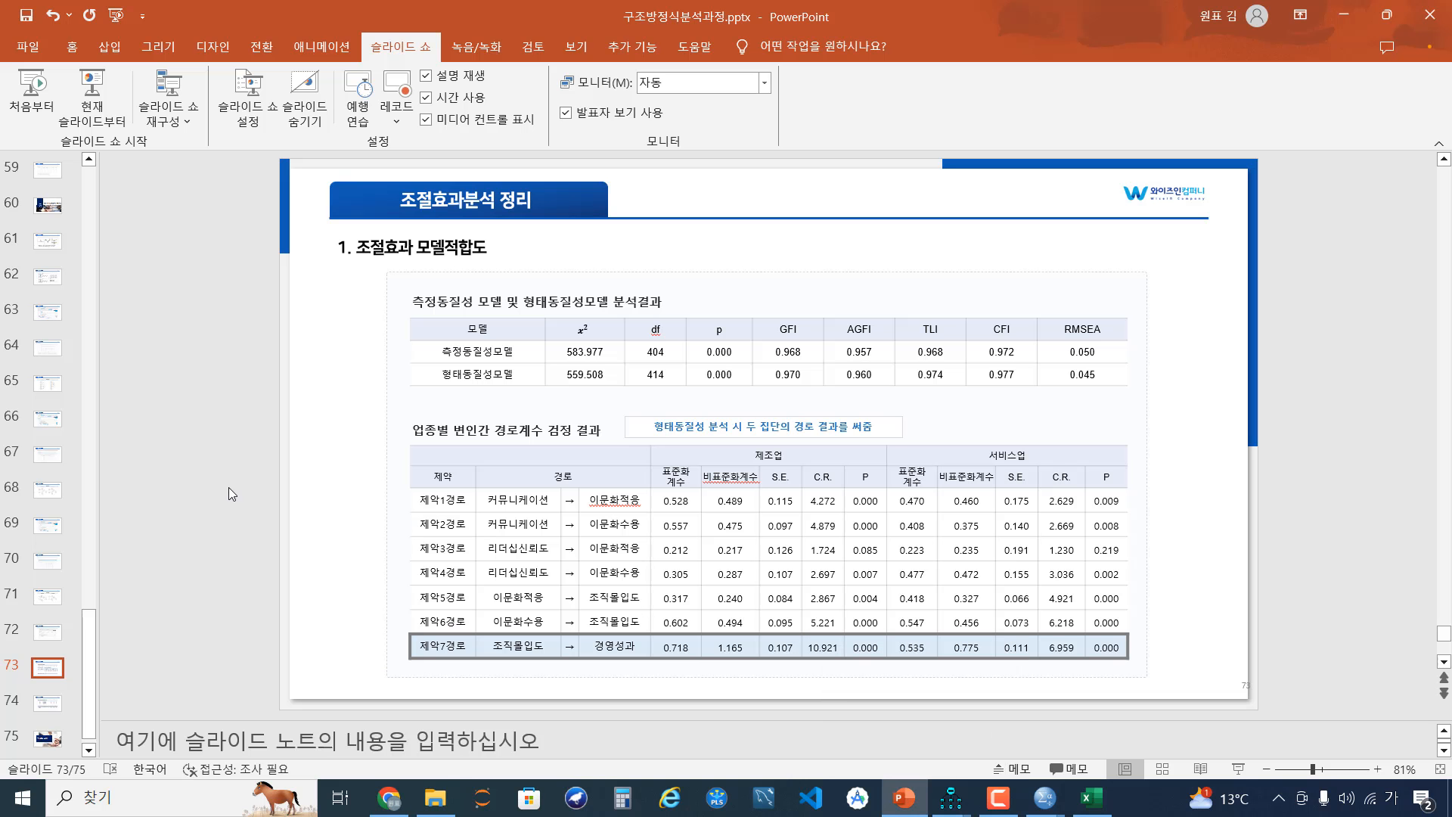
pyautogui.scroll(-1, 228, 487)
pyautogui.scroll(1, 229, 487)
pyautogui.scroll(-1, 228, 487)
pyautogui.scroll(1, 229, 487)
pyautogui.click(110, 117)
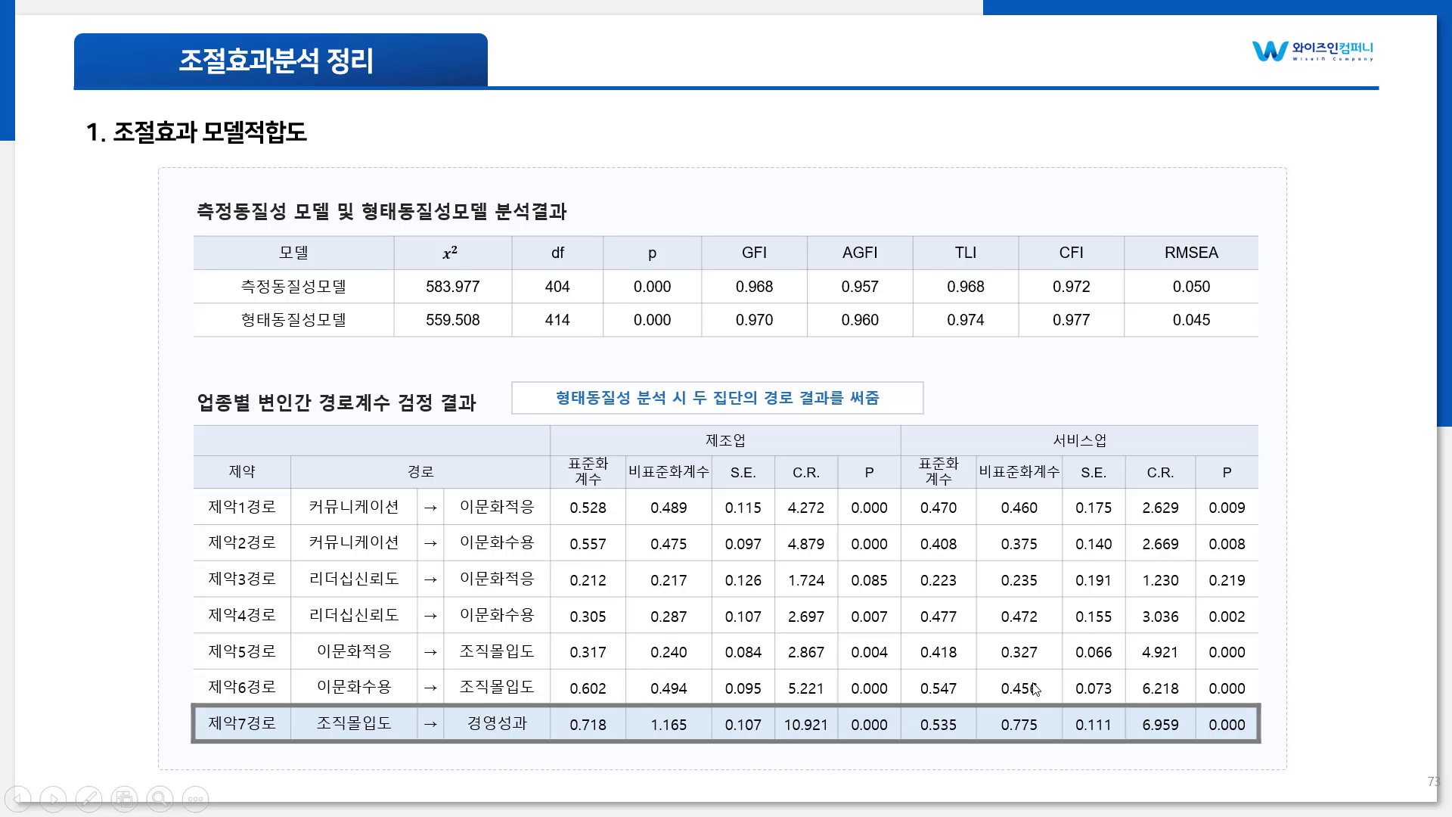
# Compare the 제약7 path results on the 조절효과 모델적합도 and 조절효과 검증 slides, ending on the latter.
pyautogui.click(784, 618)
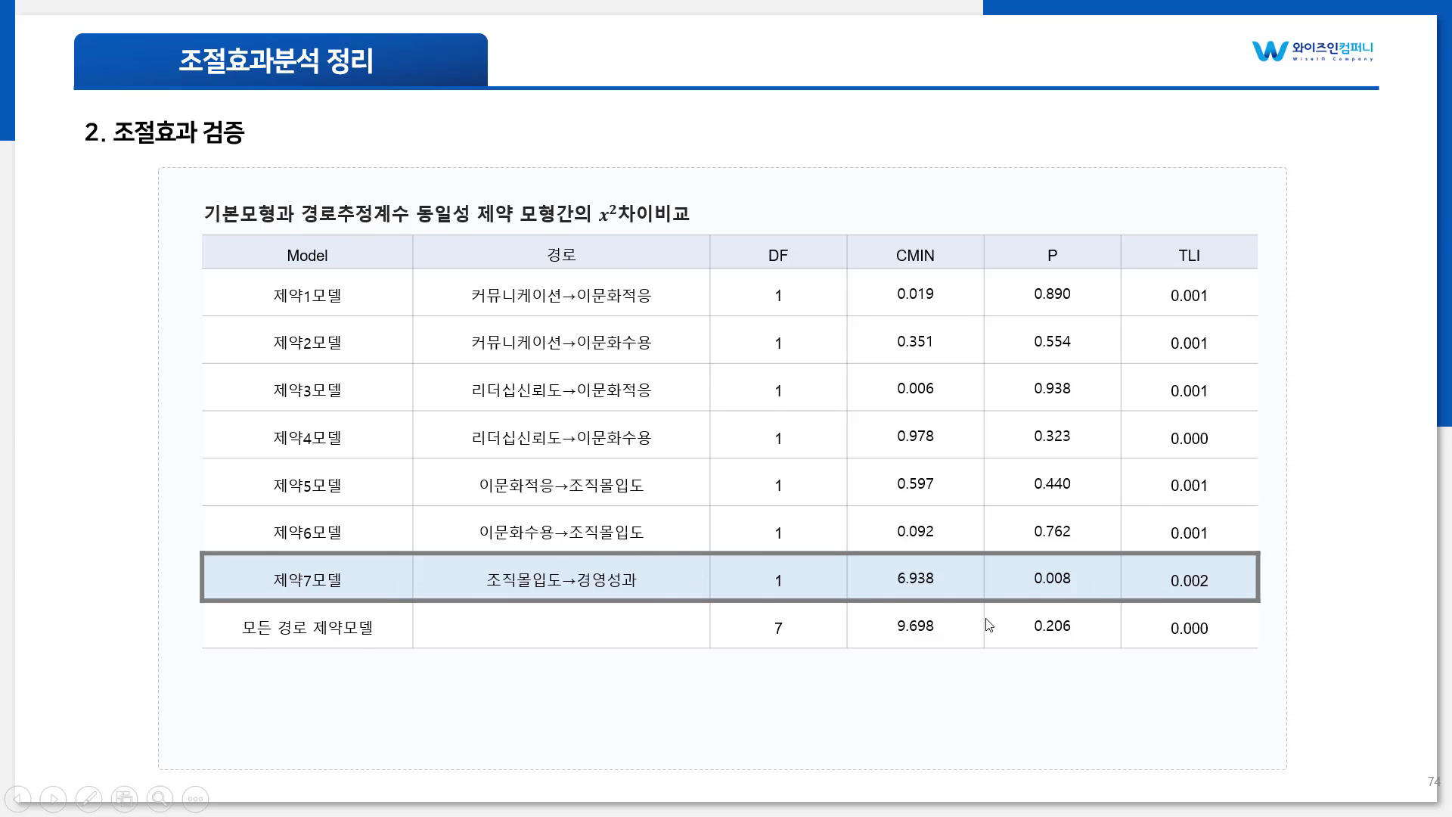
pyautogui.press('Left')
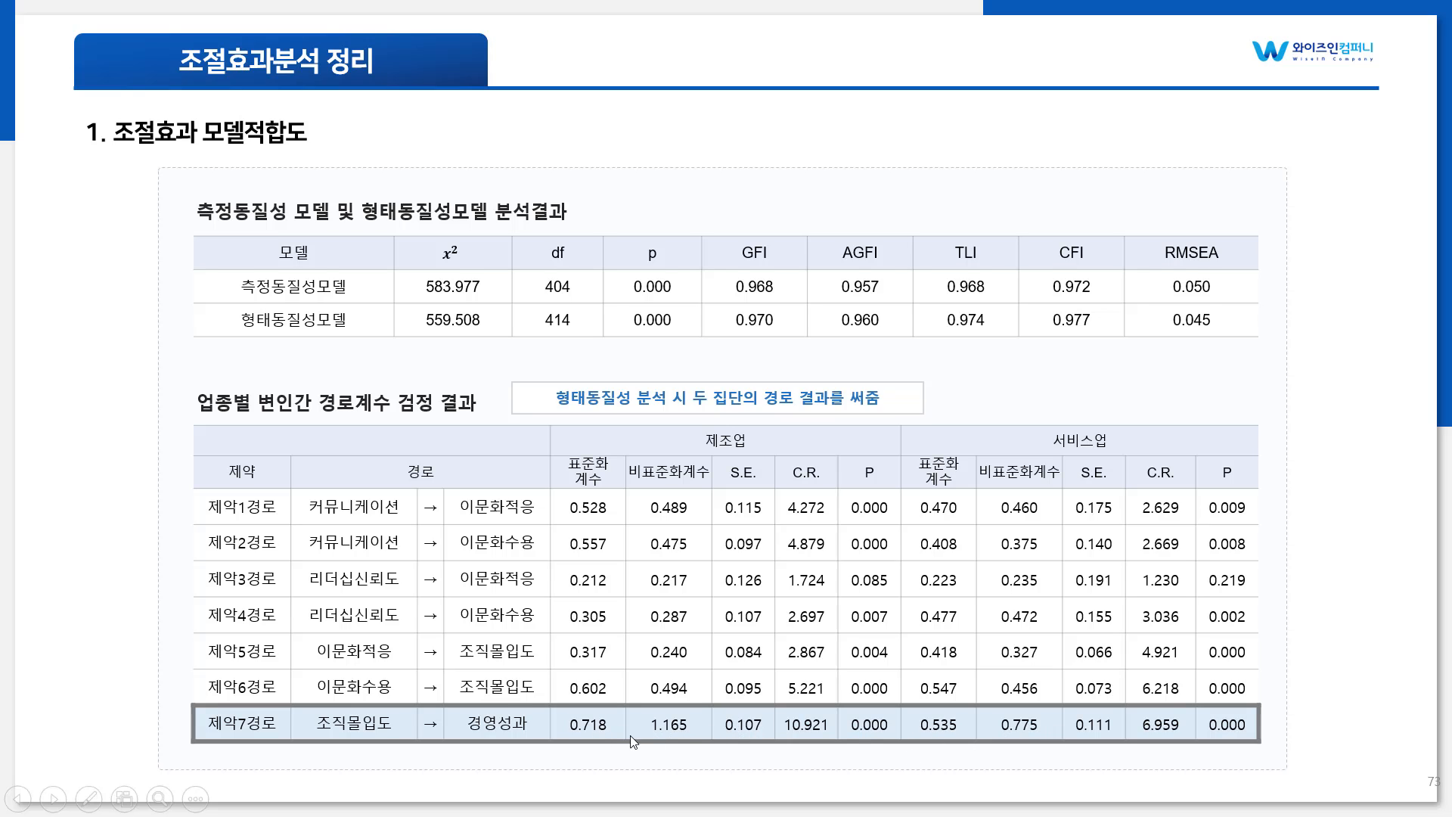
pyautogui.click(804, 675)
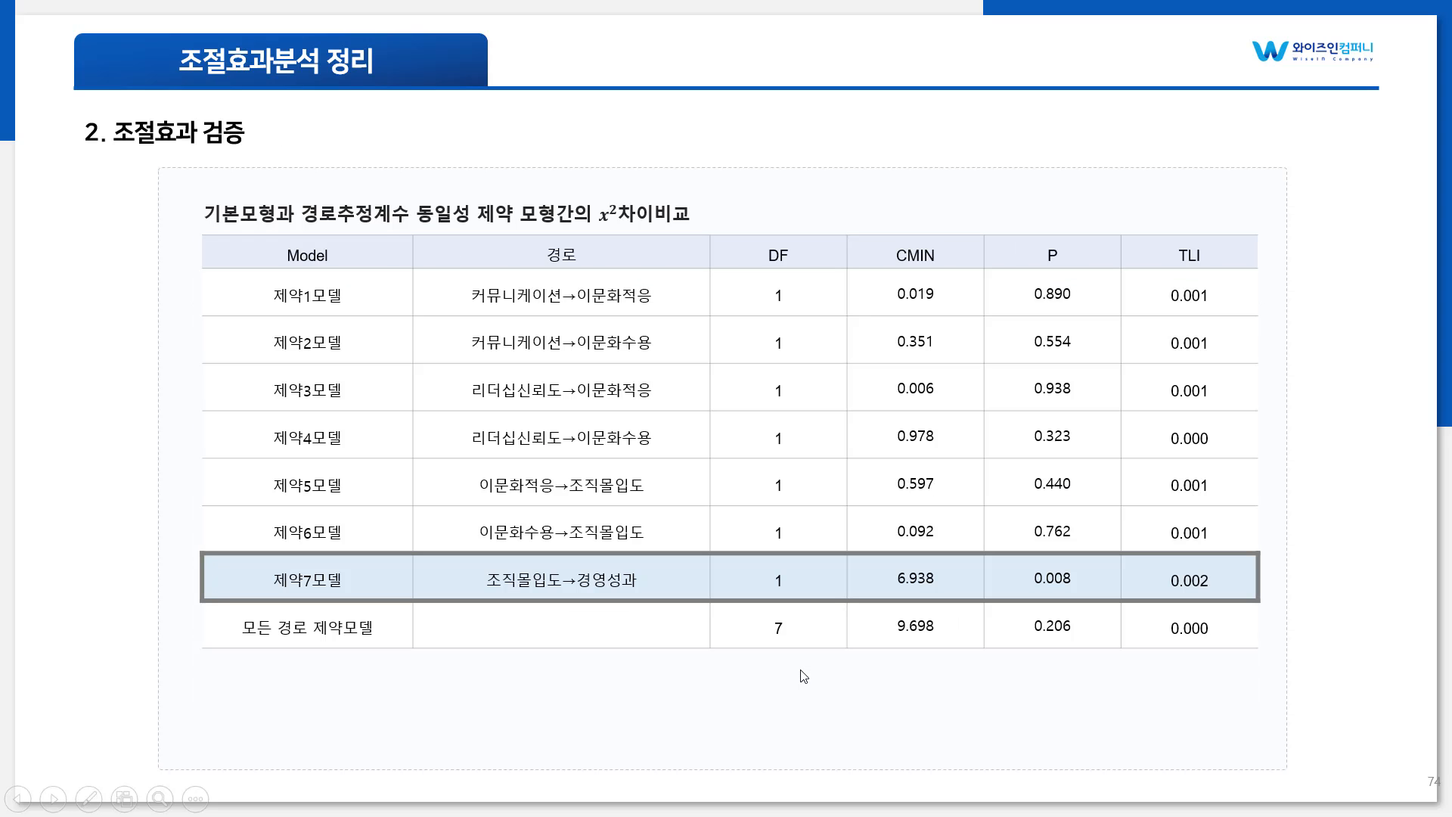